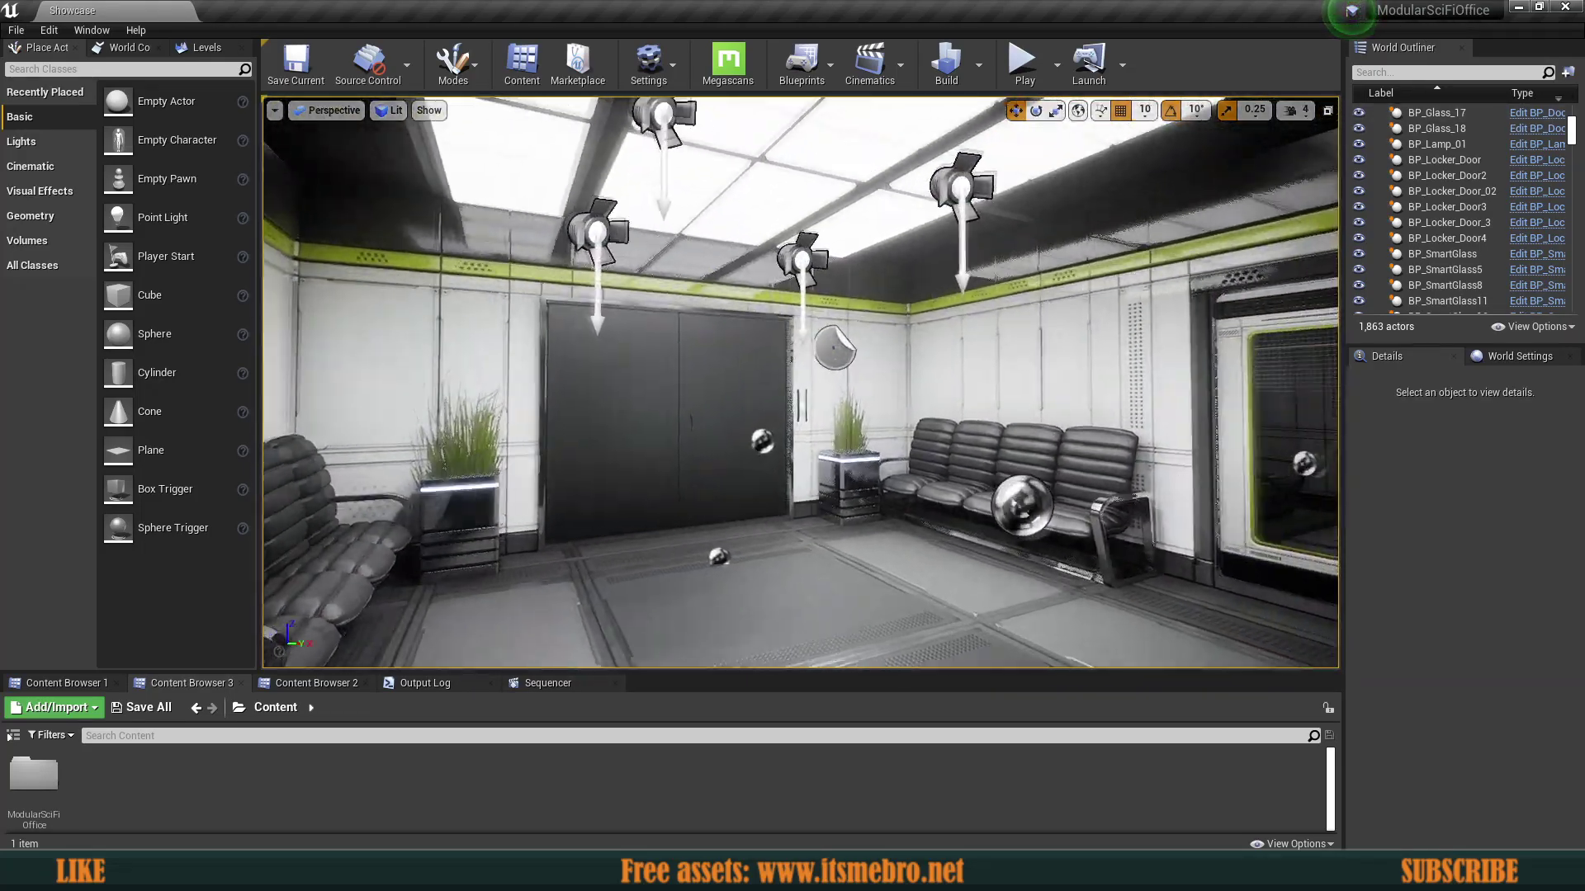
right_drag(800, 382, 965, 421)
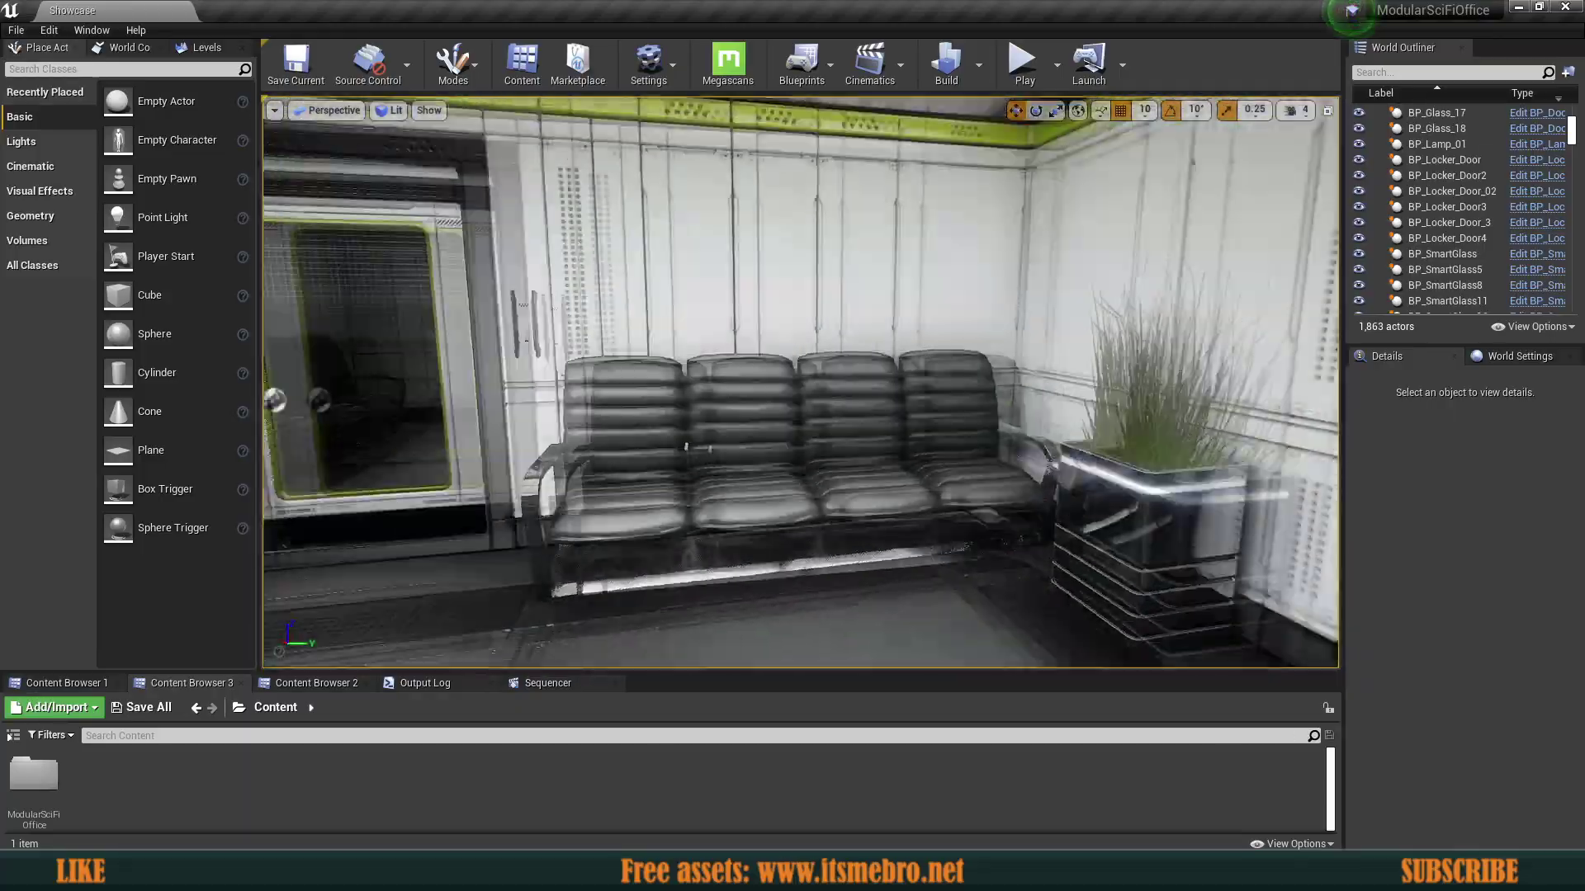
mouse_move(800, 382)
right_down()
mouse_move(925, 382)
mouse_move(912, 375)
mouse_move(1130, 450)
mouse_move(1238, 281)
mouse_move(768, 487)
mouse_move(1040, 388)
mouse_move(883, 367)
mouse_move(817, 462)
mouse_move(610, 487)
mouse_move(643, 363)
mouse_move(817, 371)
mouse_move(858, 396)
mouse_move(792, 380)
right_up()
click(1023, 66)
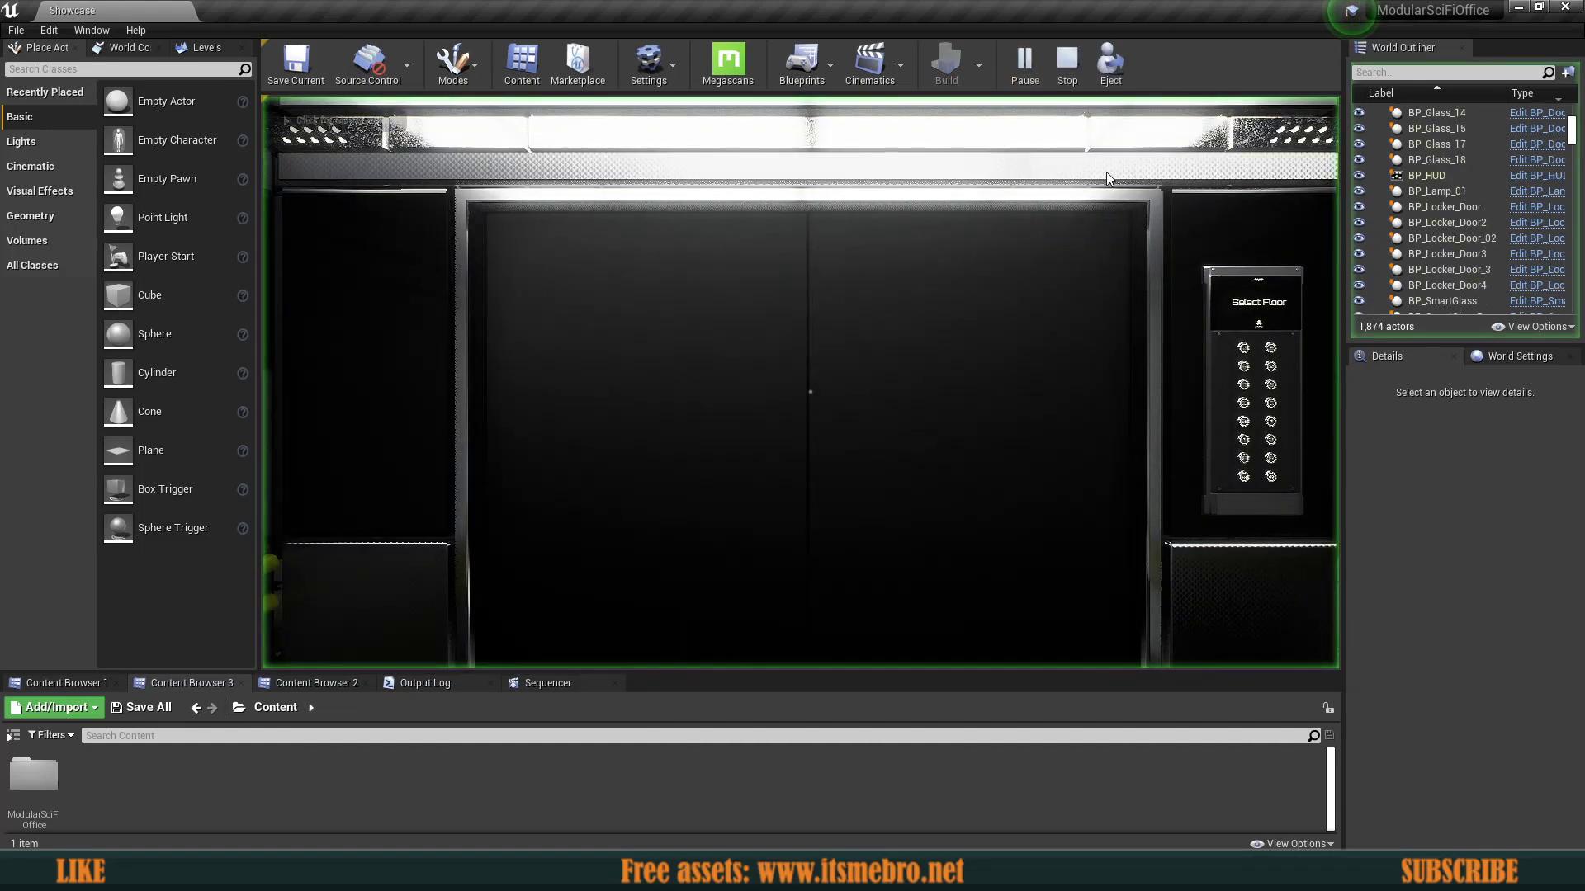
click(1070, 79)
Step: Play the level in a new editor window and turn on the FPS statistics with a console stat command
click(1062, 68)
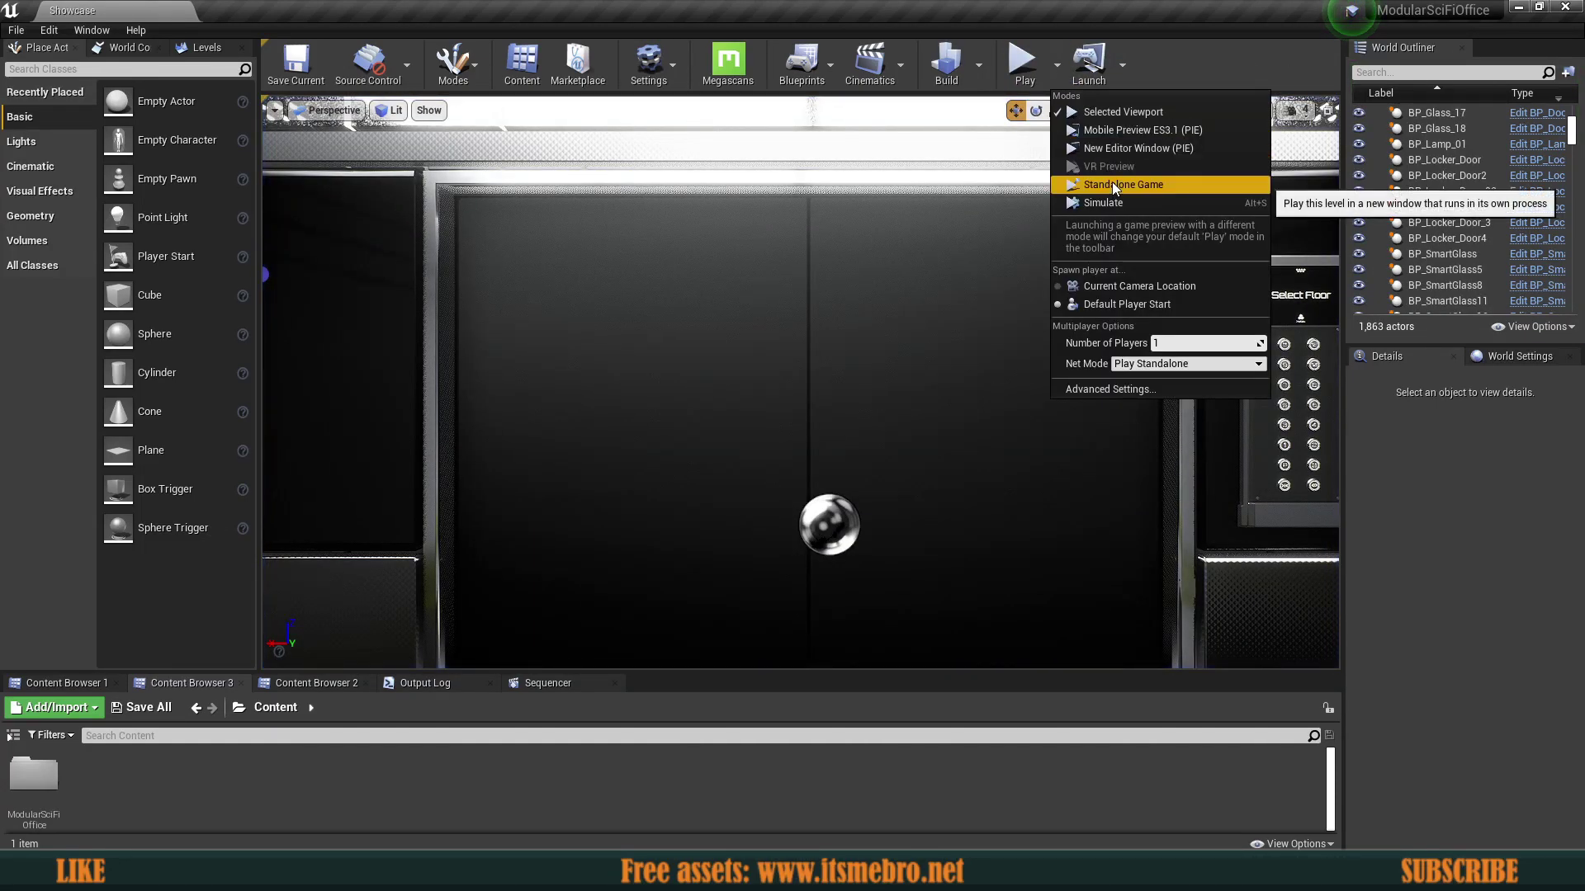
click(1104, 147)
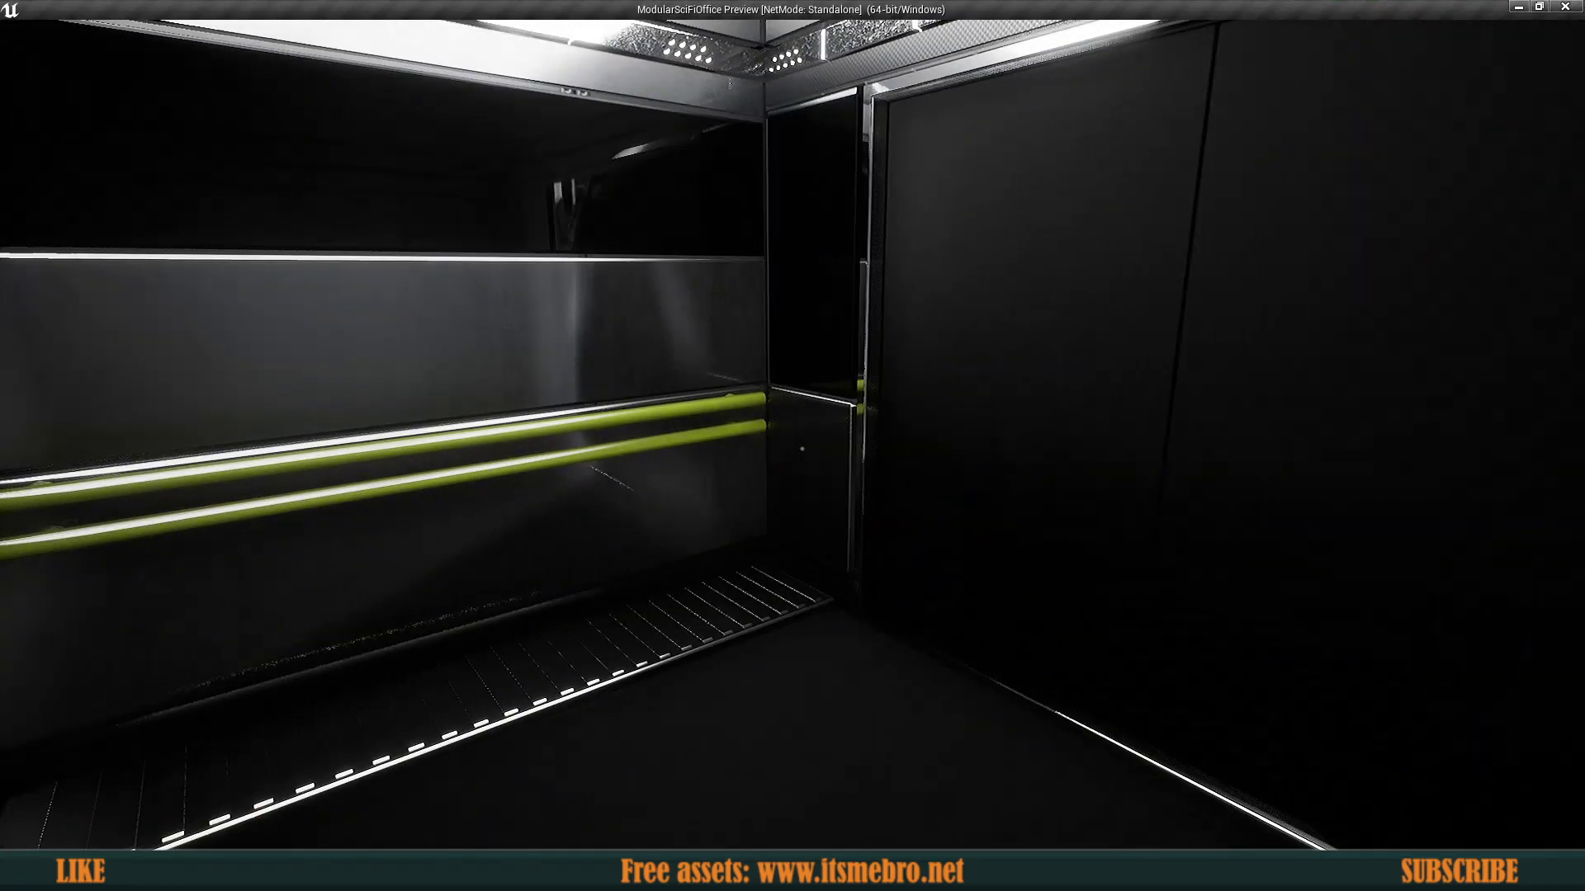
key(grave)
text(sh)
key(BackSpace)
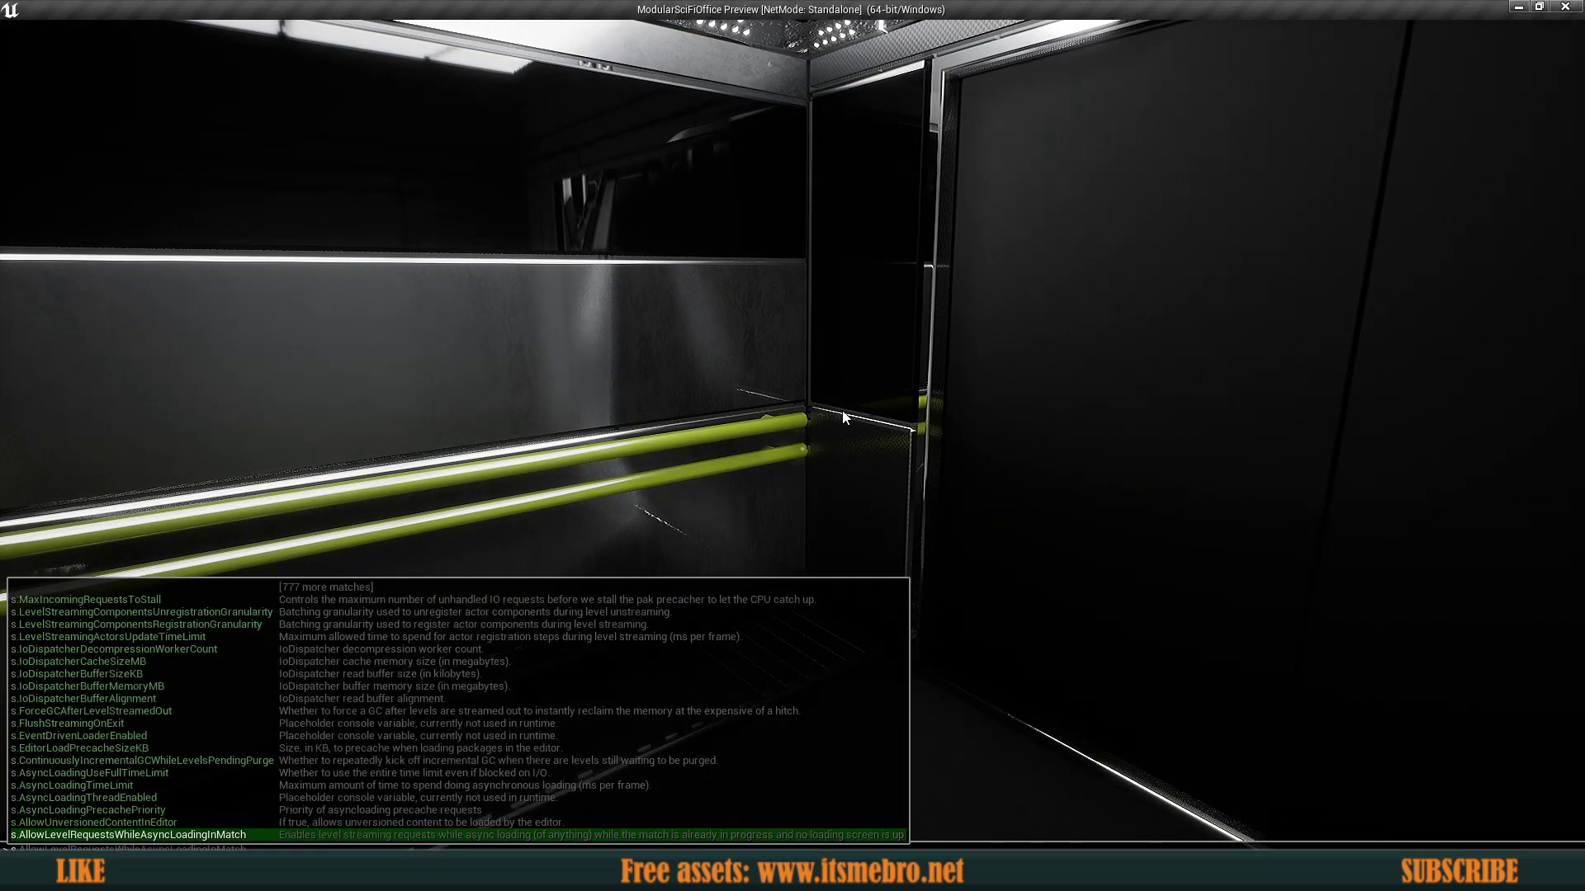
text(tat)
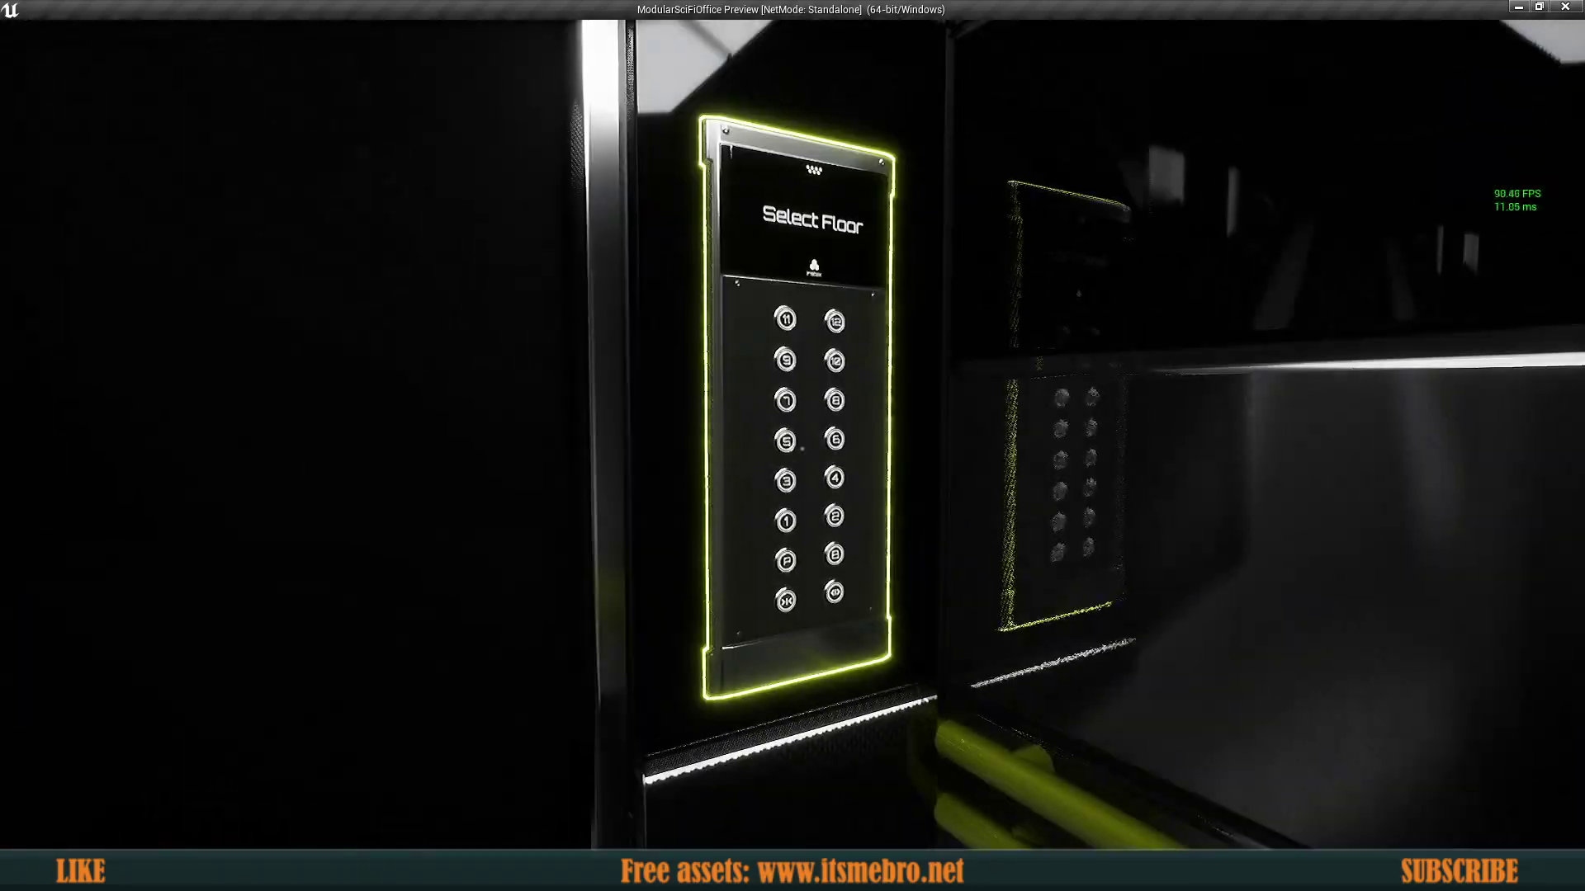
Step: Walk out of the elevator into the white waiting room and inspect its glass-panelled door, leather seats and planter
key(w)
key(s)
key(w)
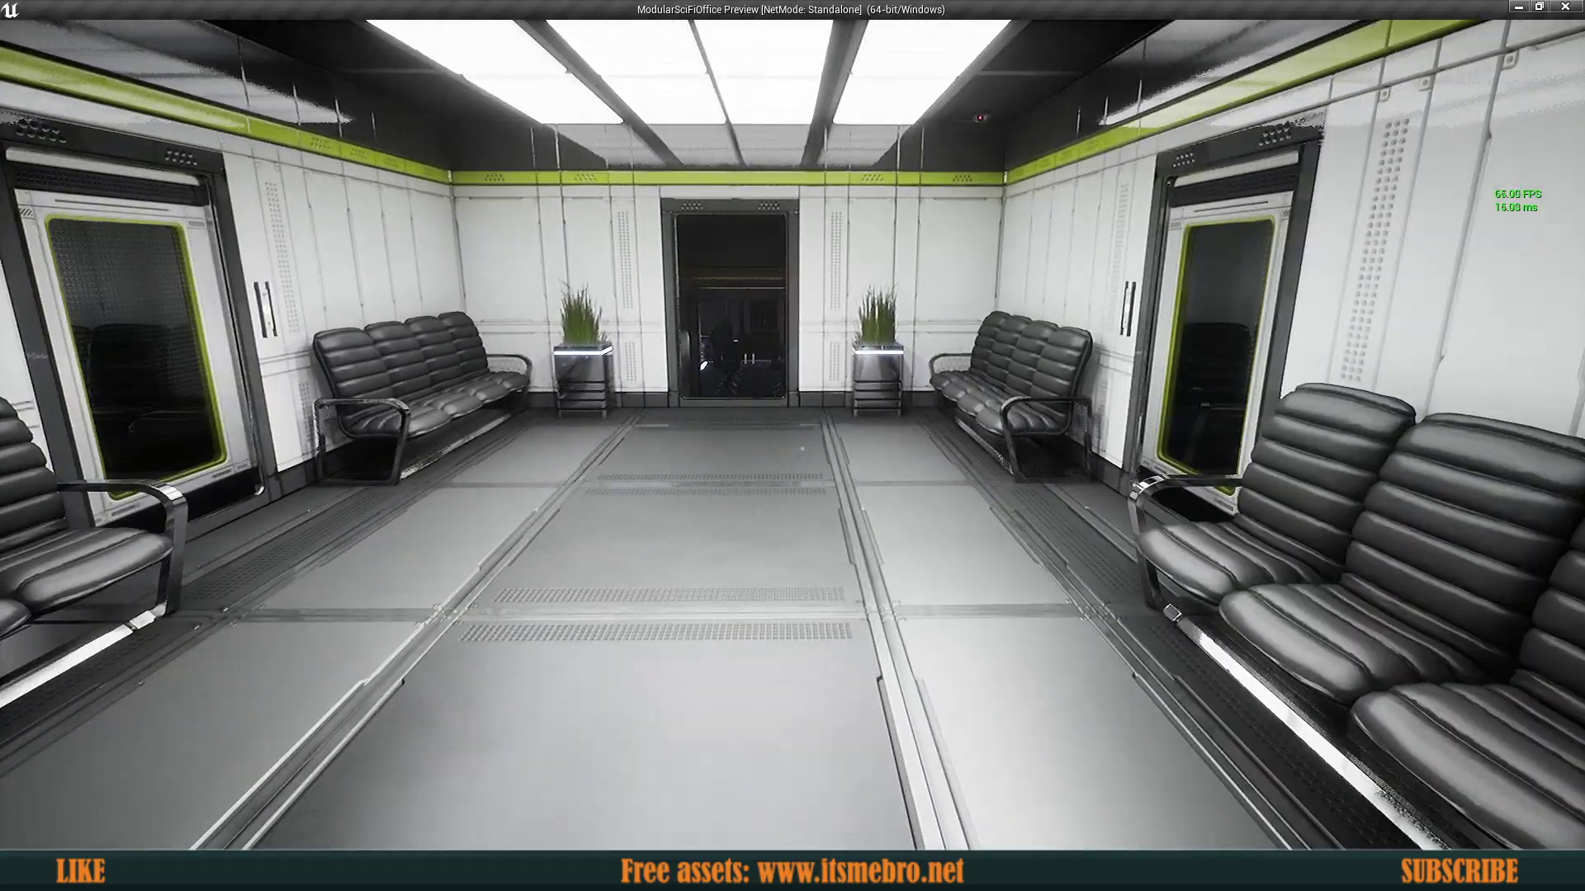
key(w)
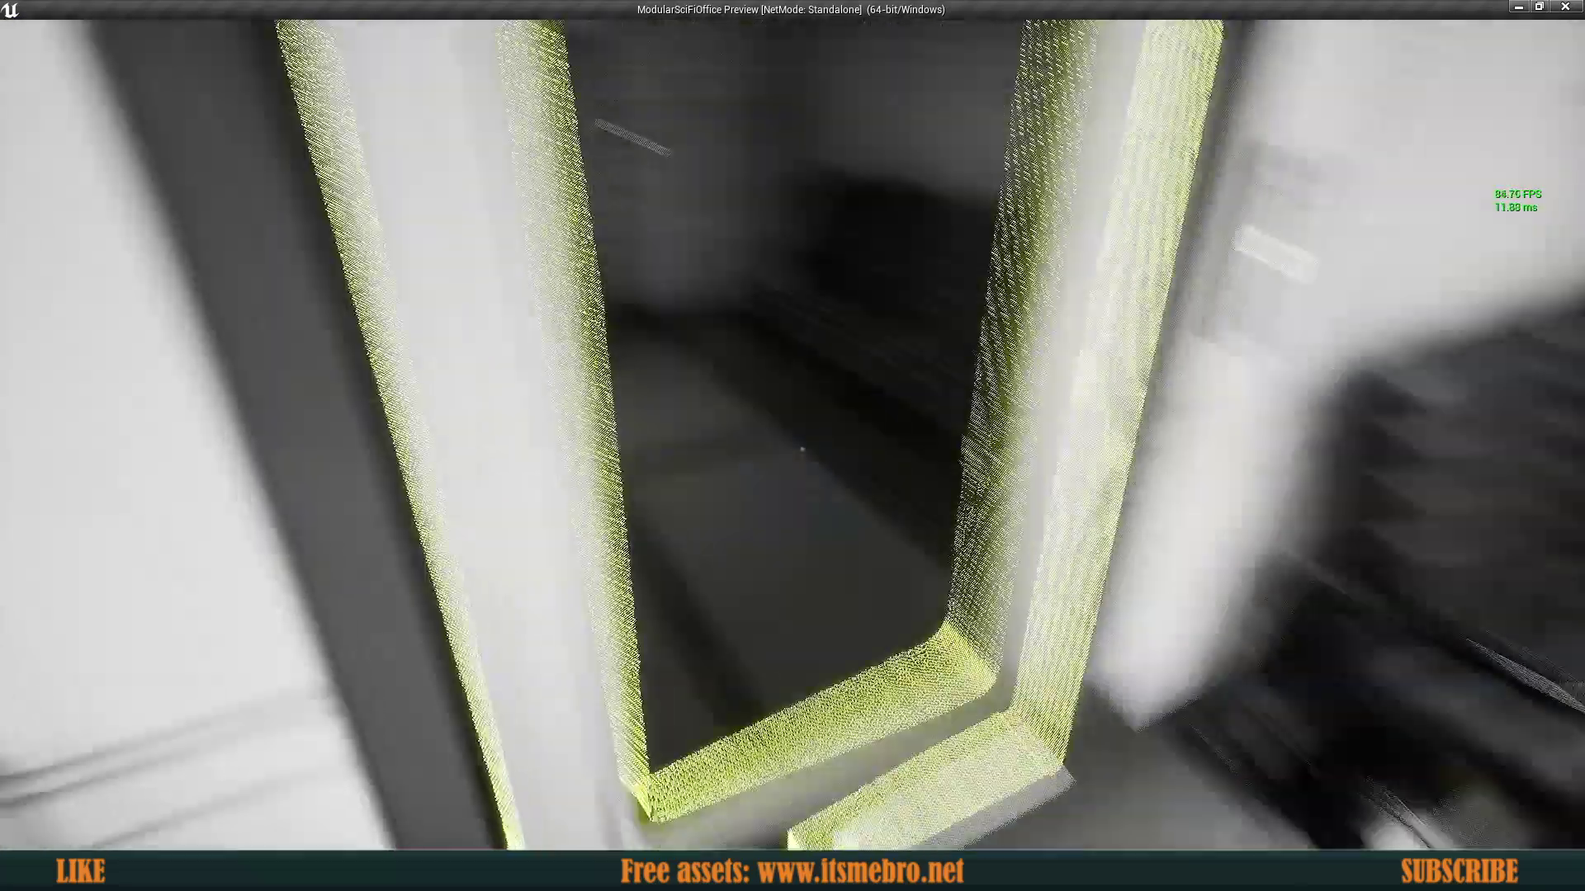
key(d)
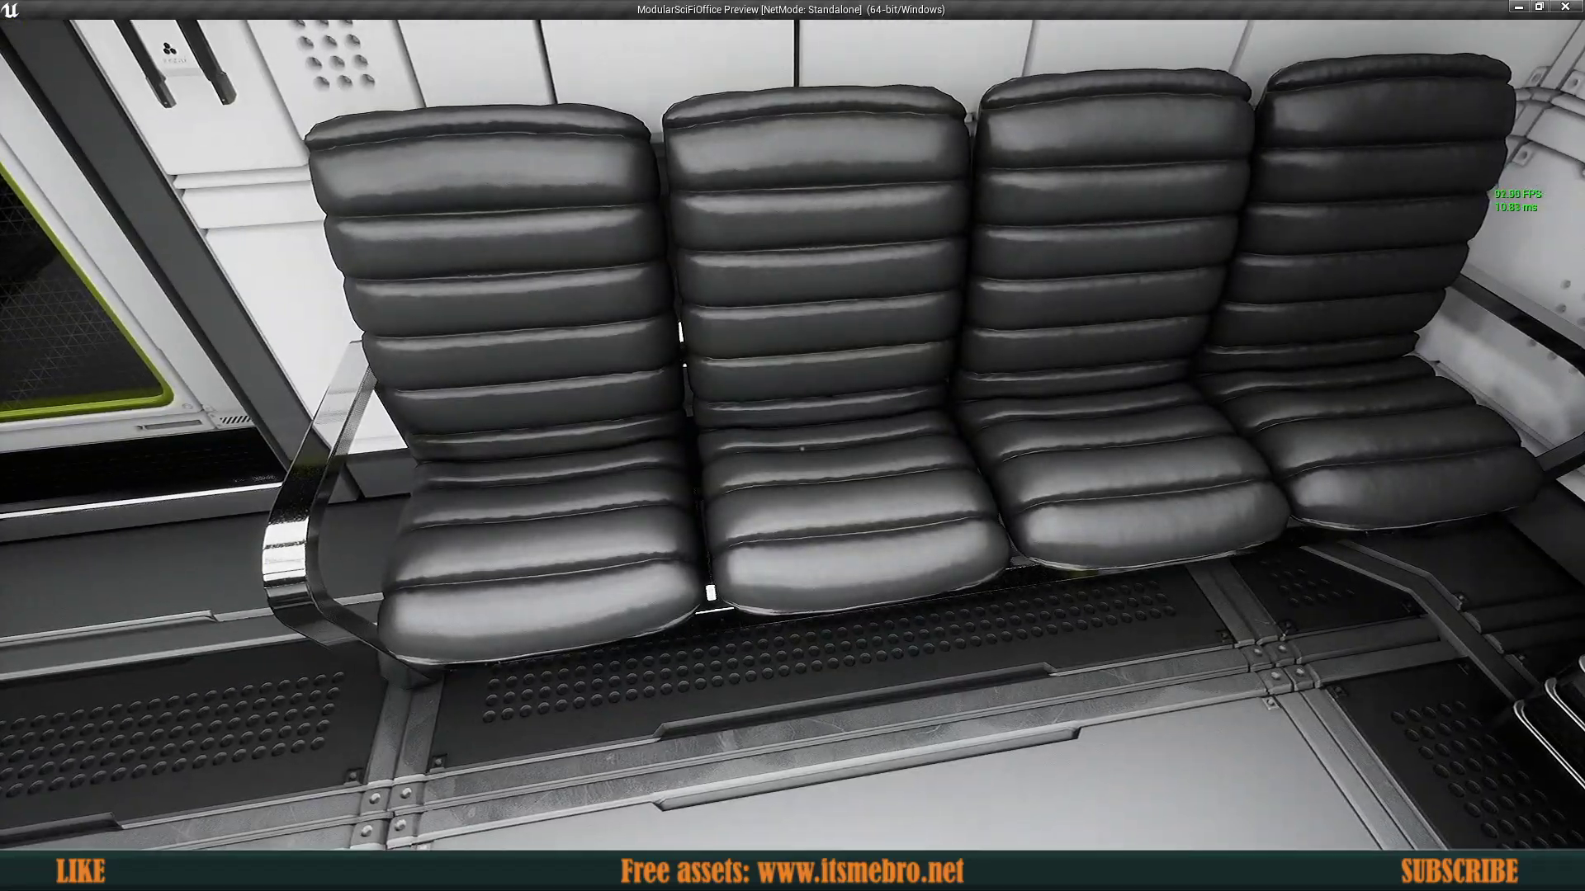
key(d)
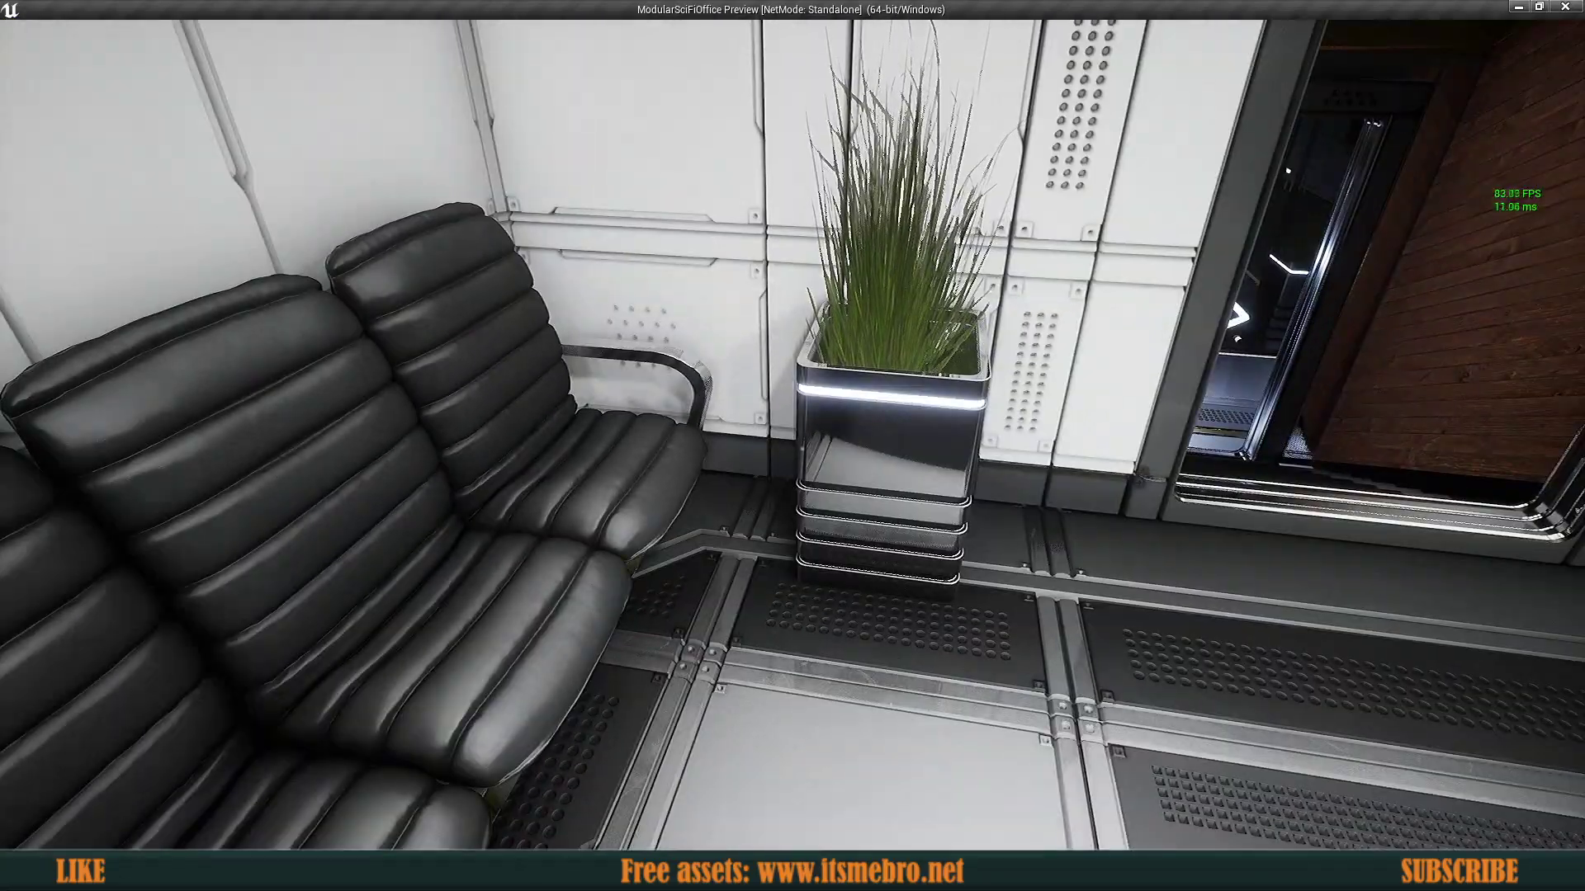
Step: Go down the wood-panelled staircase to the glass conference room and inspect its entrance and door handles
key(w)
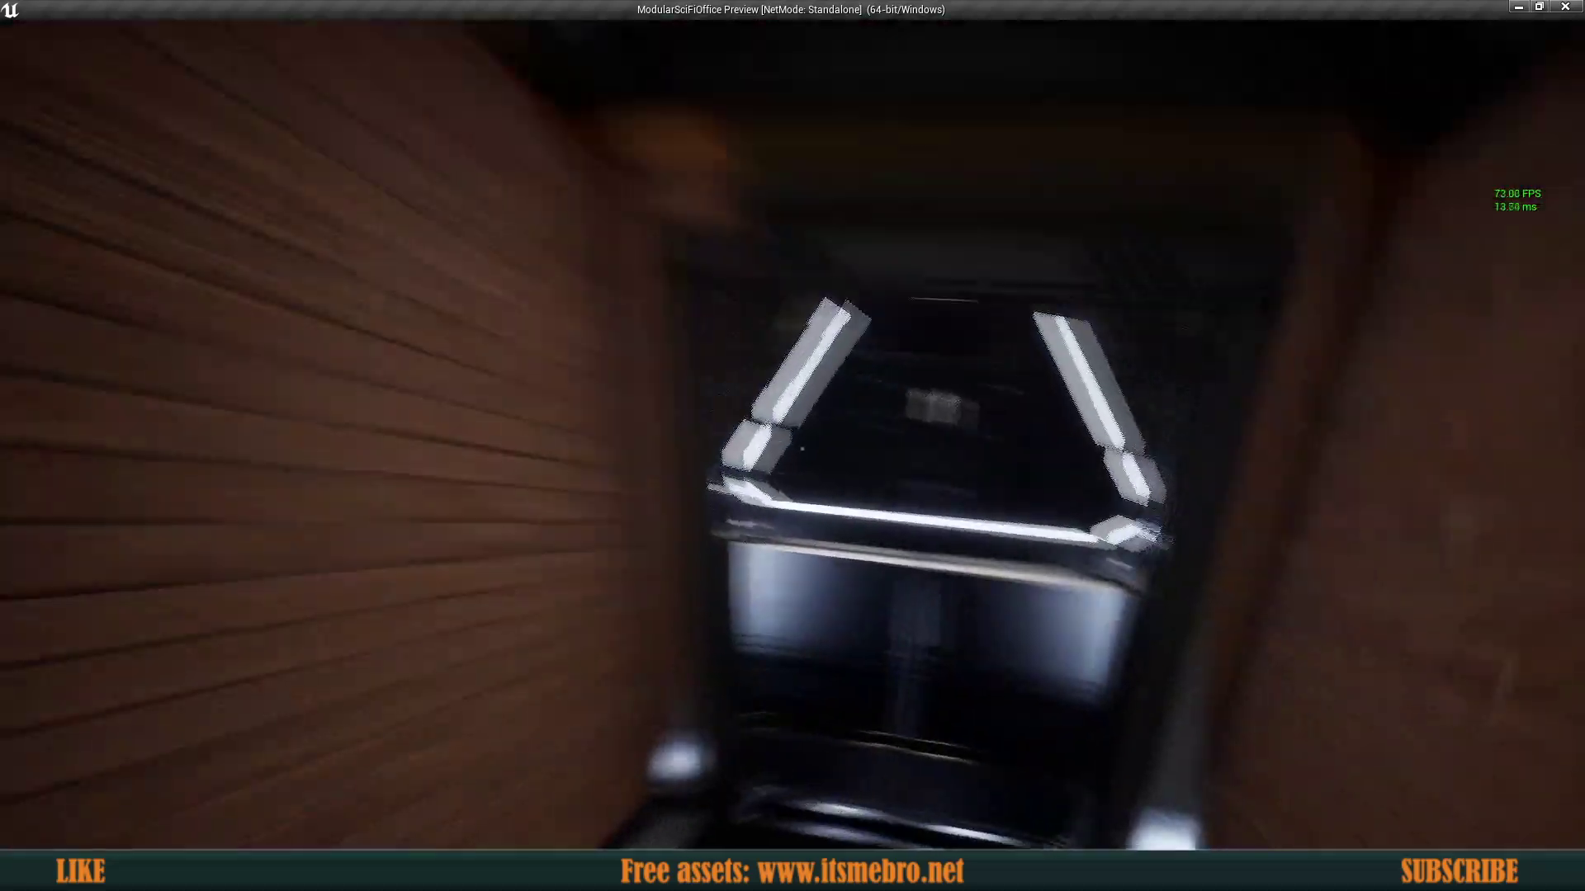
key(w)
key(a)
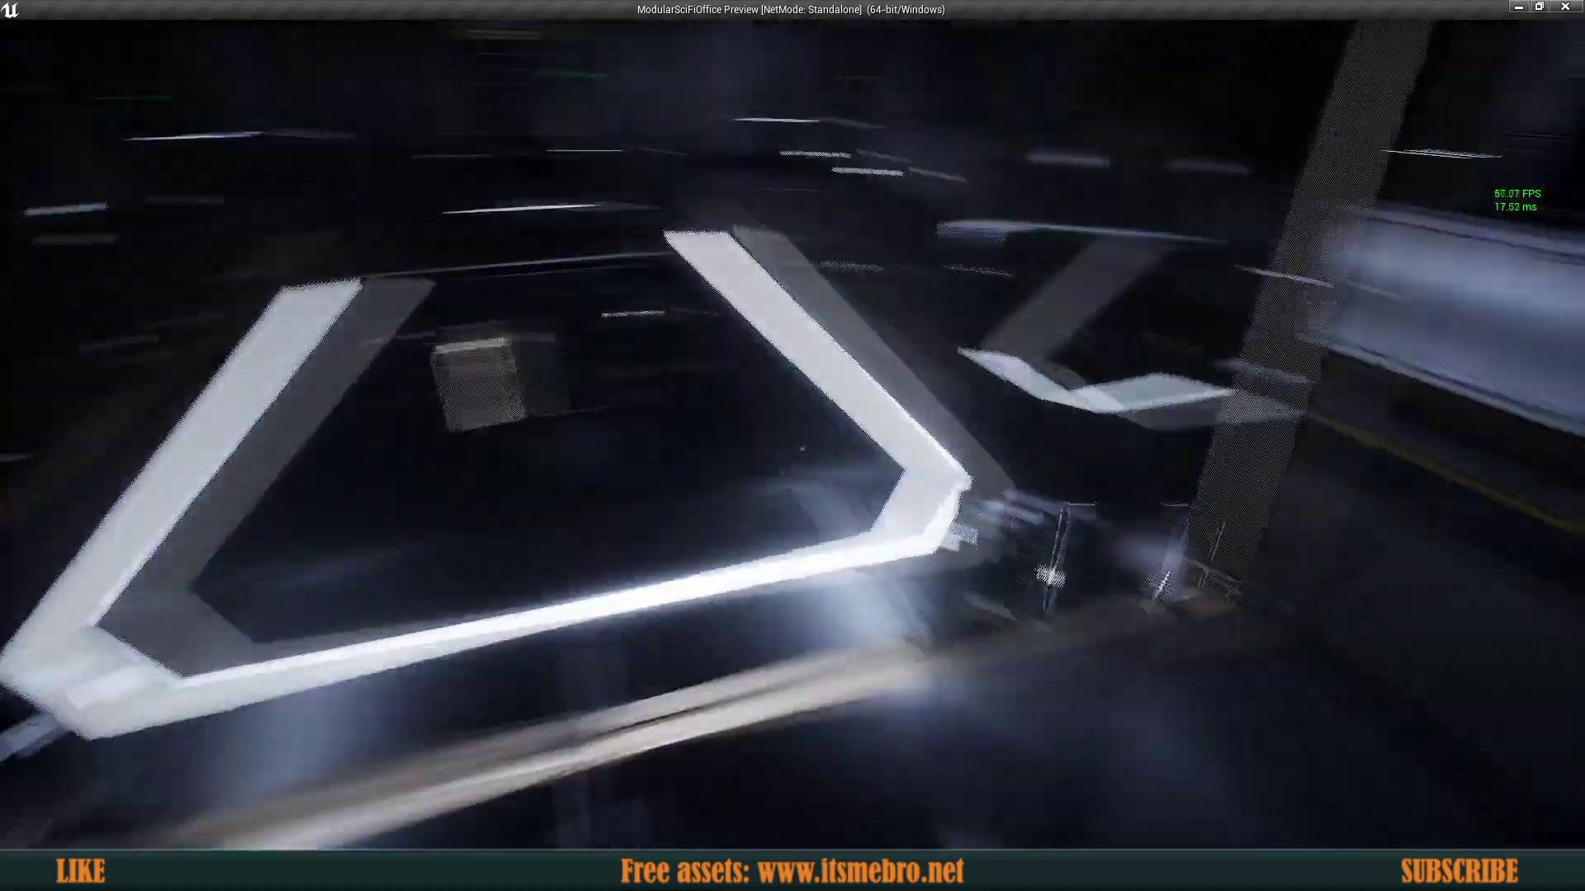
key(d)
key(a)
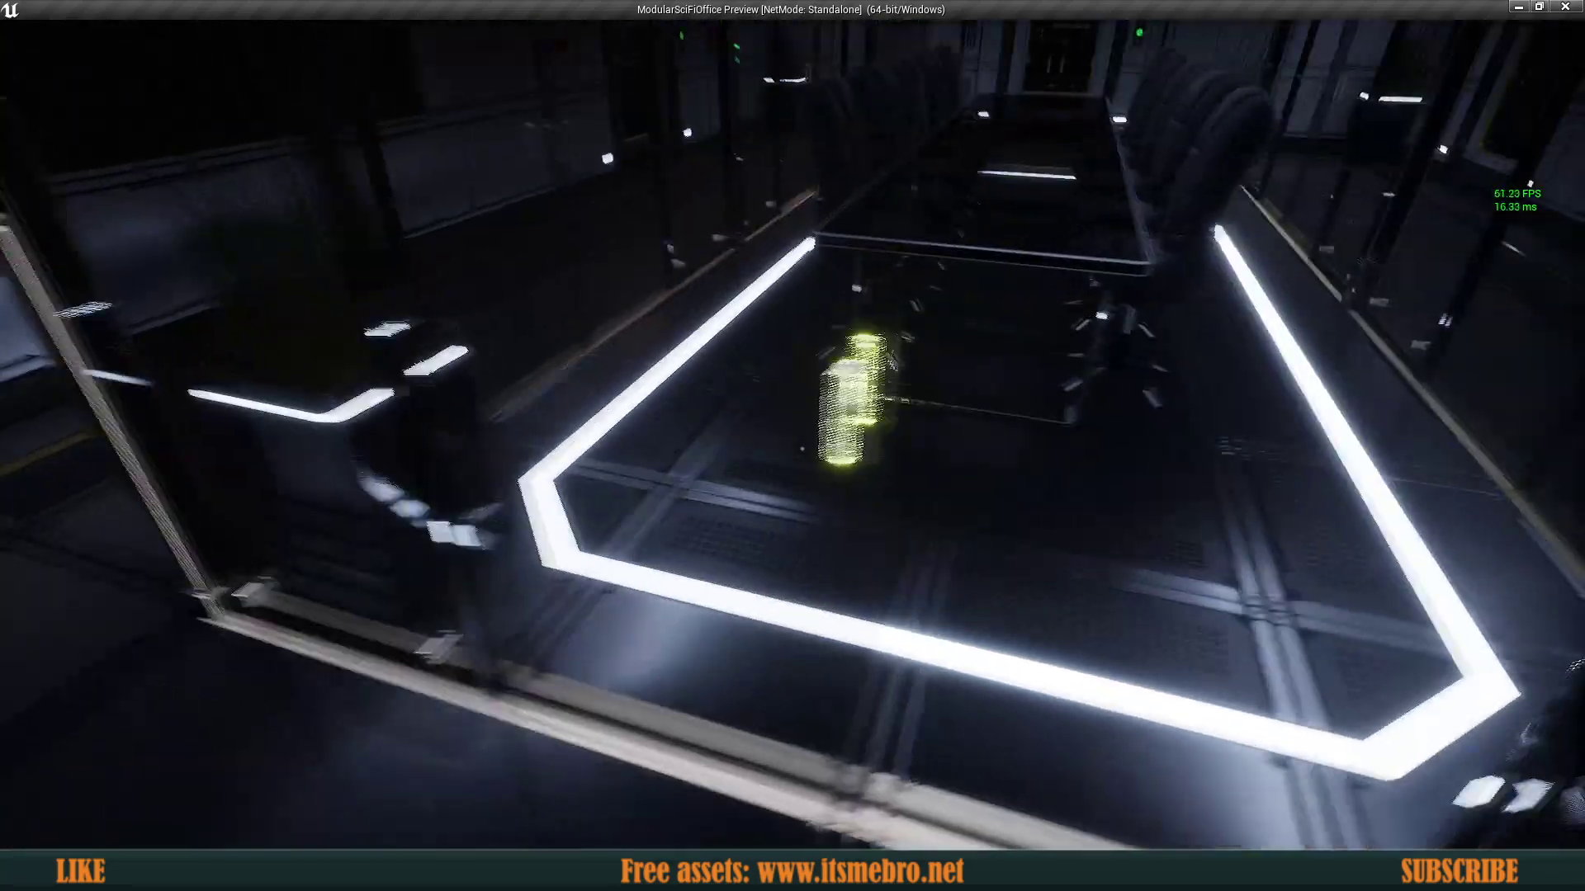
key(d)
key(a)
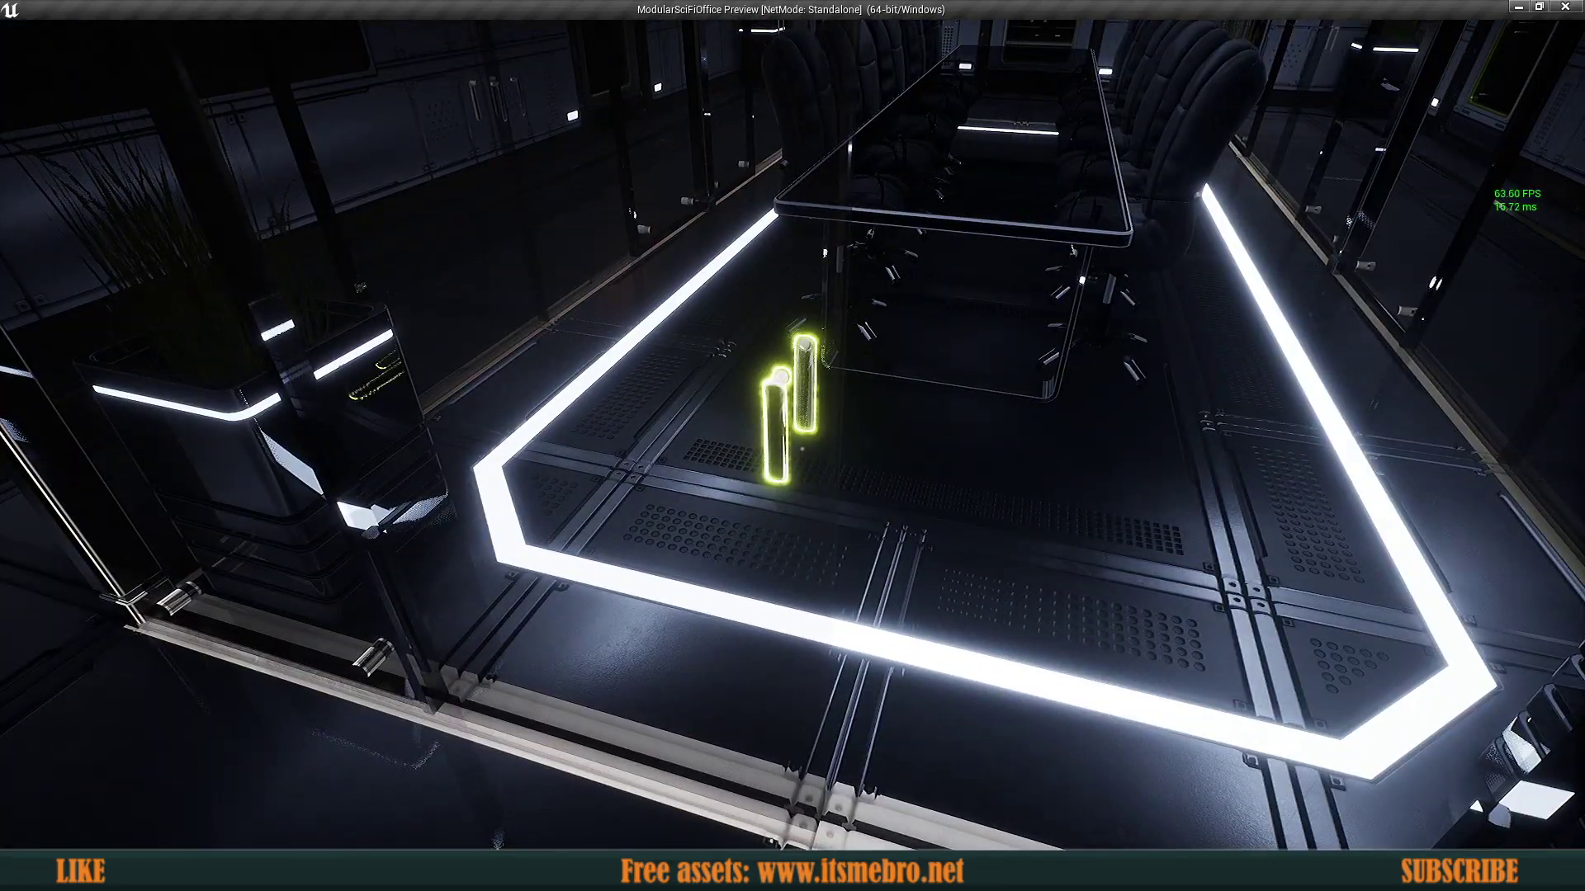
key(d)
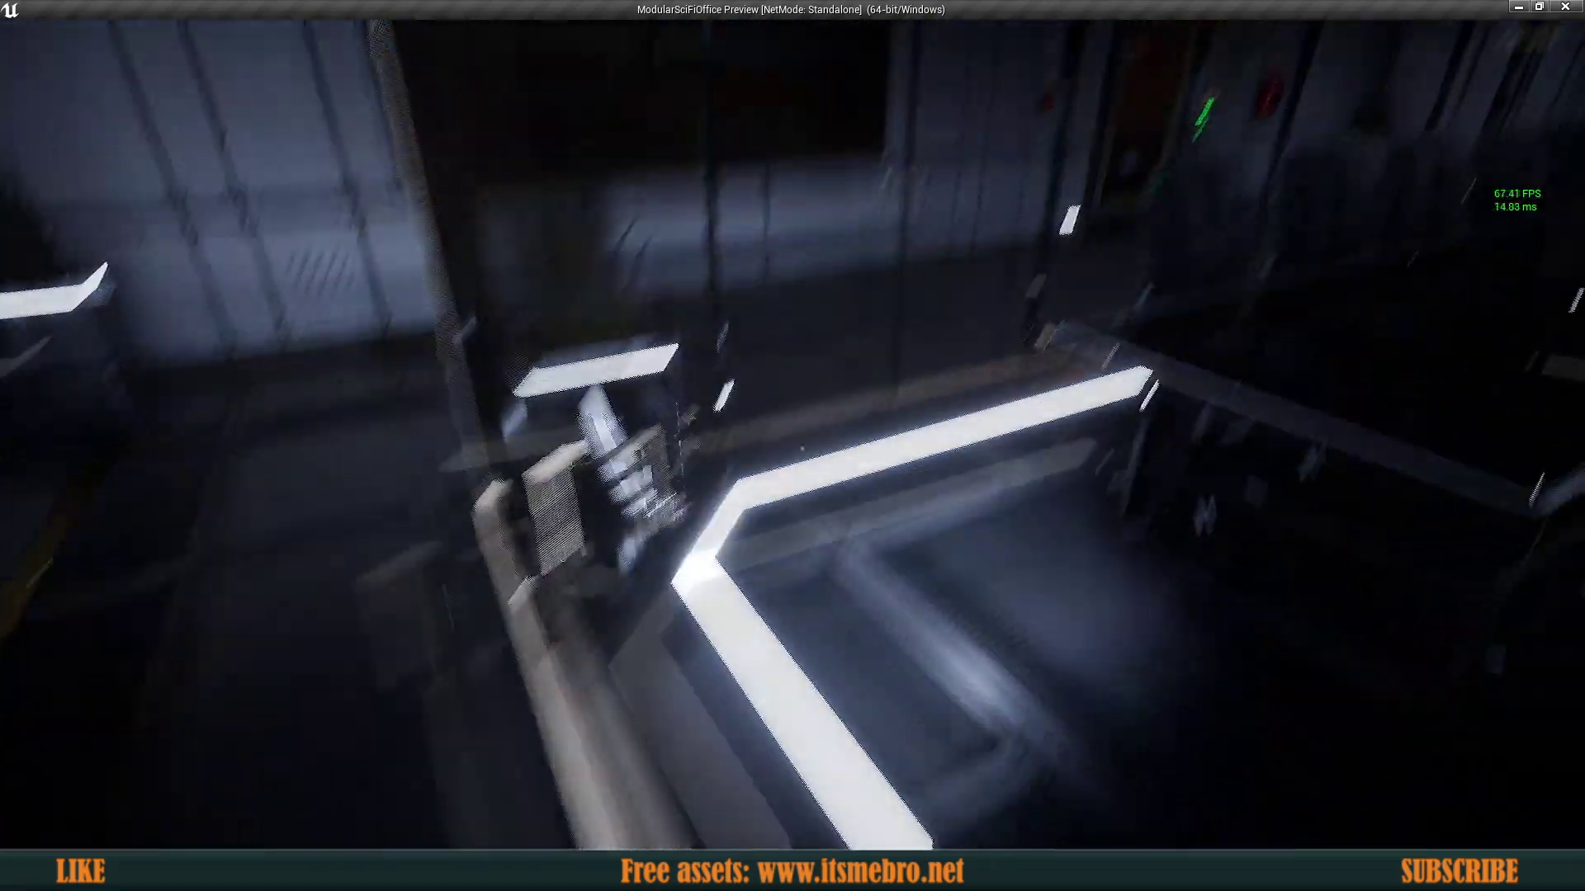
Step: Walk into the conference room and around the long table to the wall switch on the glass partition's pillar
key(w)
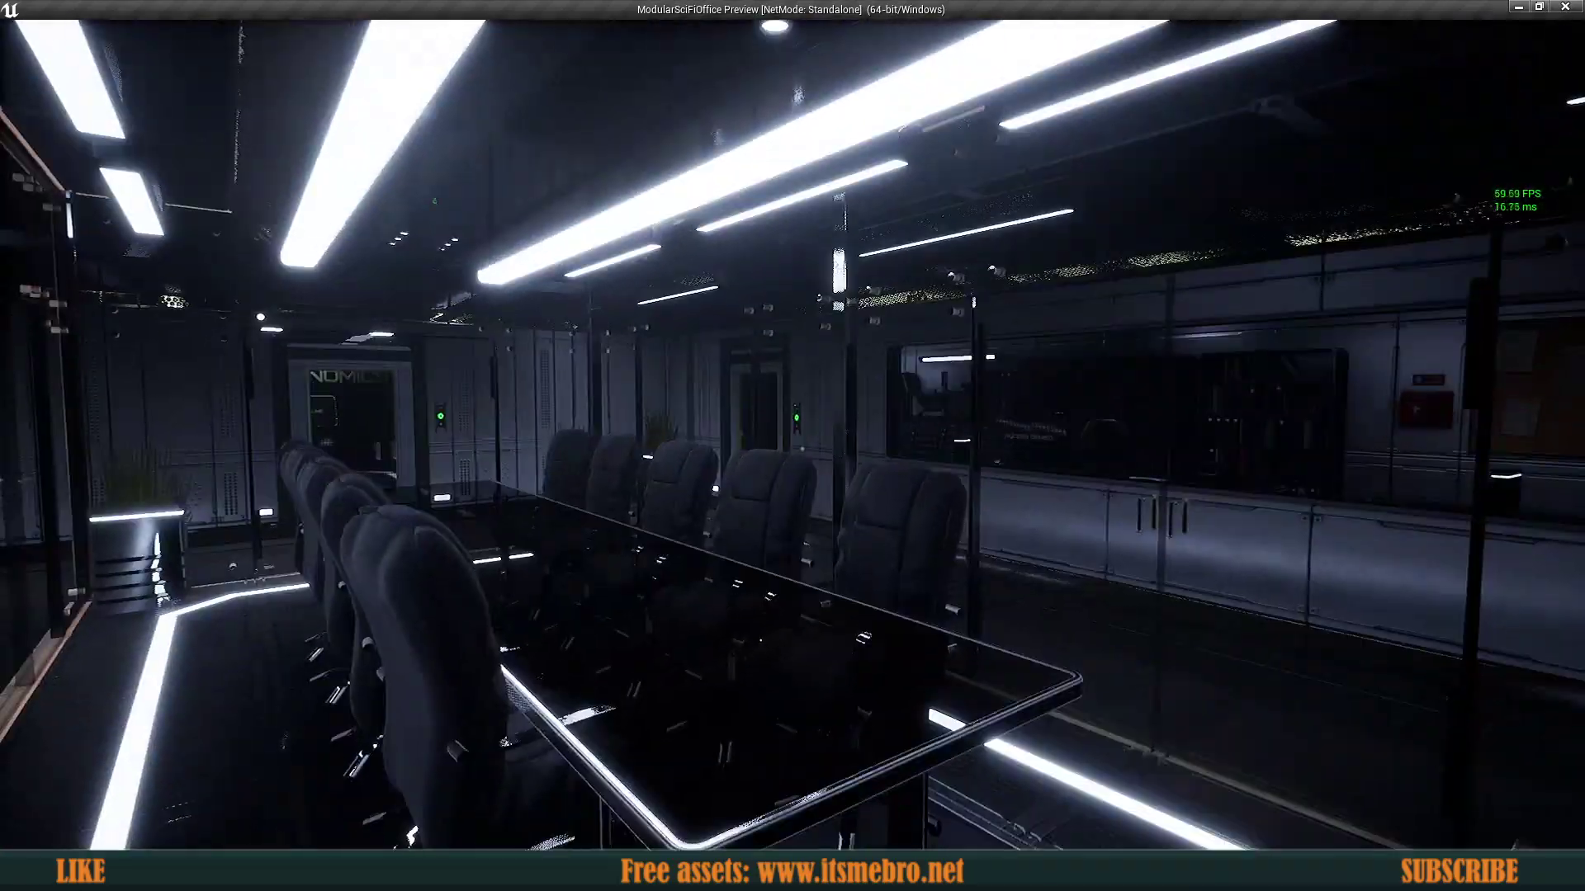
key(d)
key(a)
key(d)
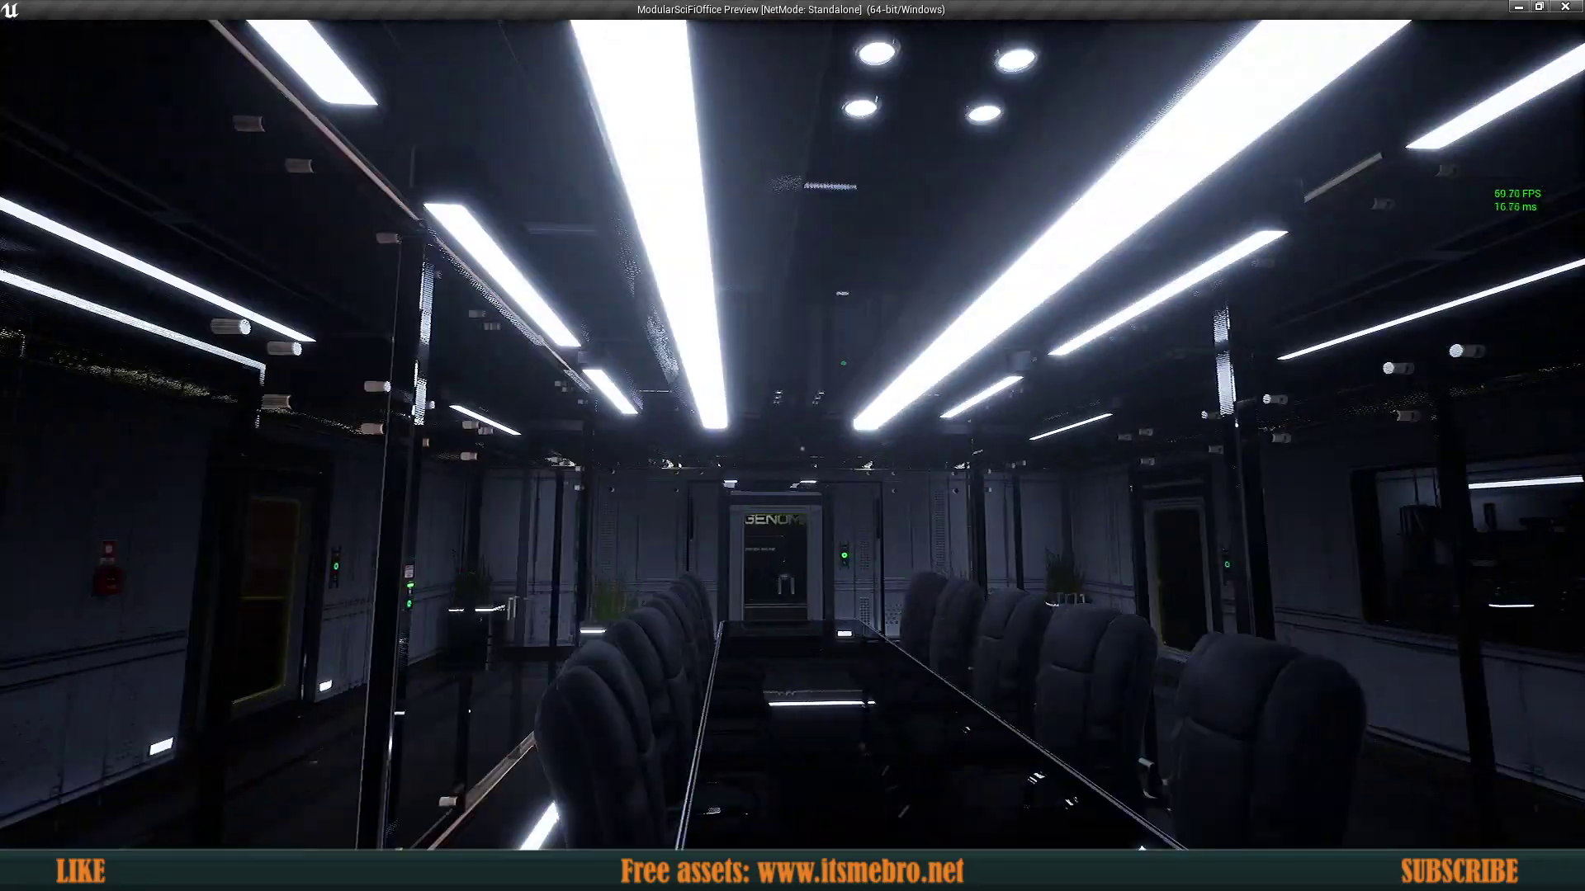
key(w)
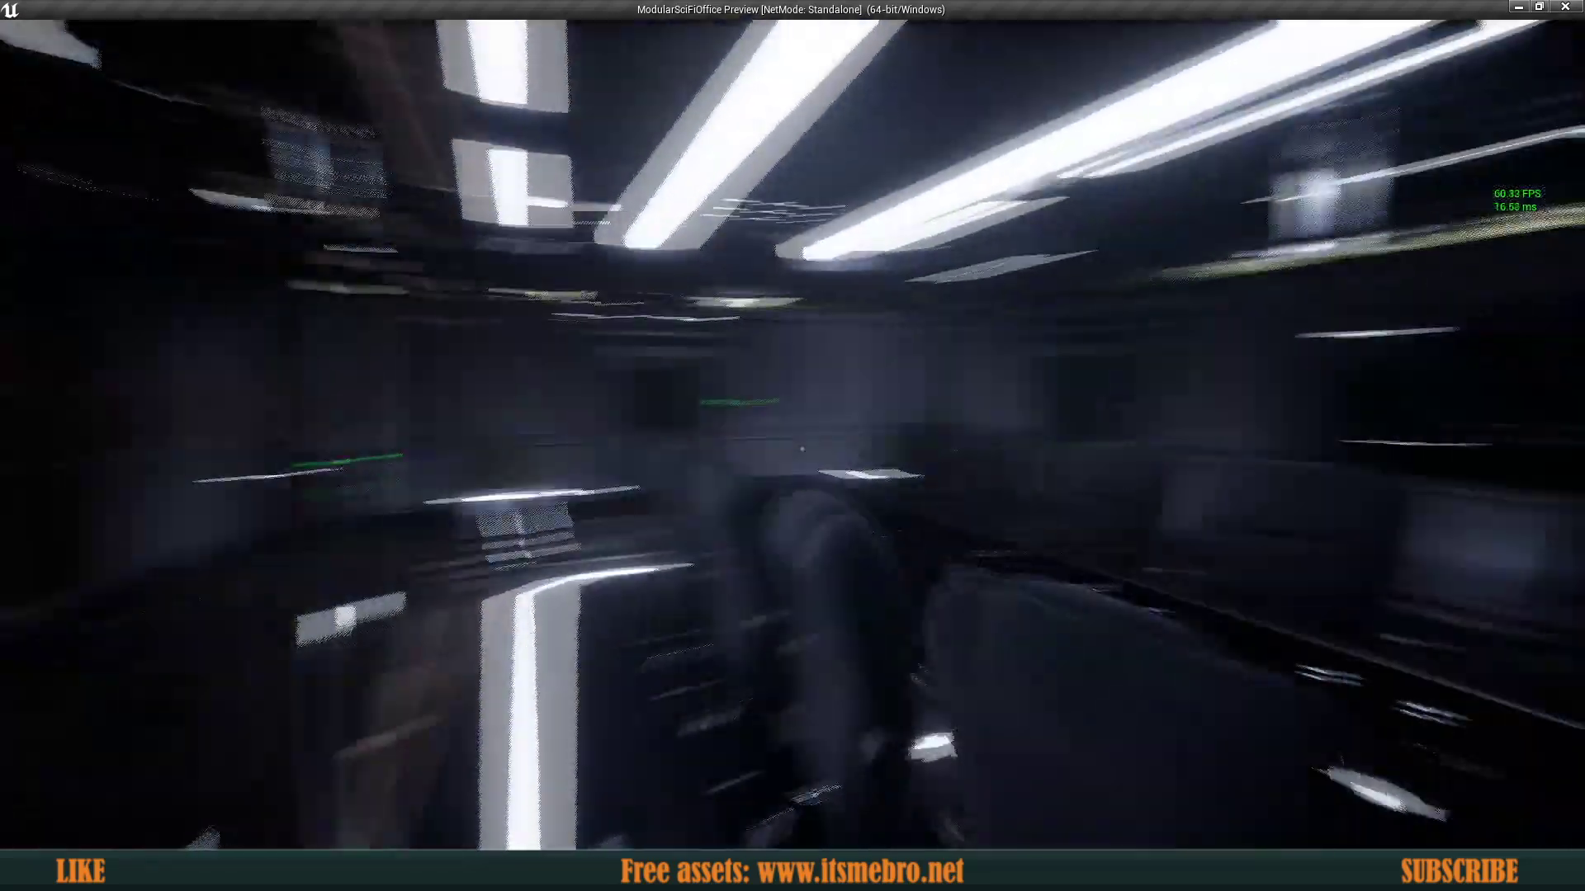
key(w)
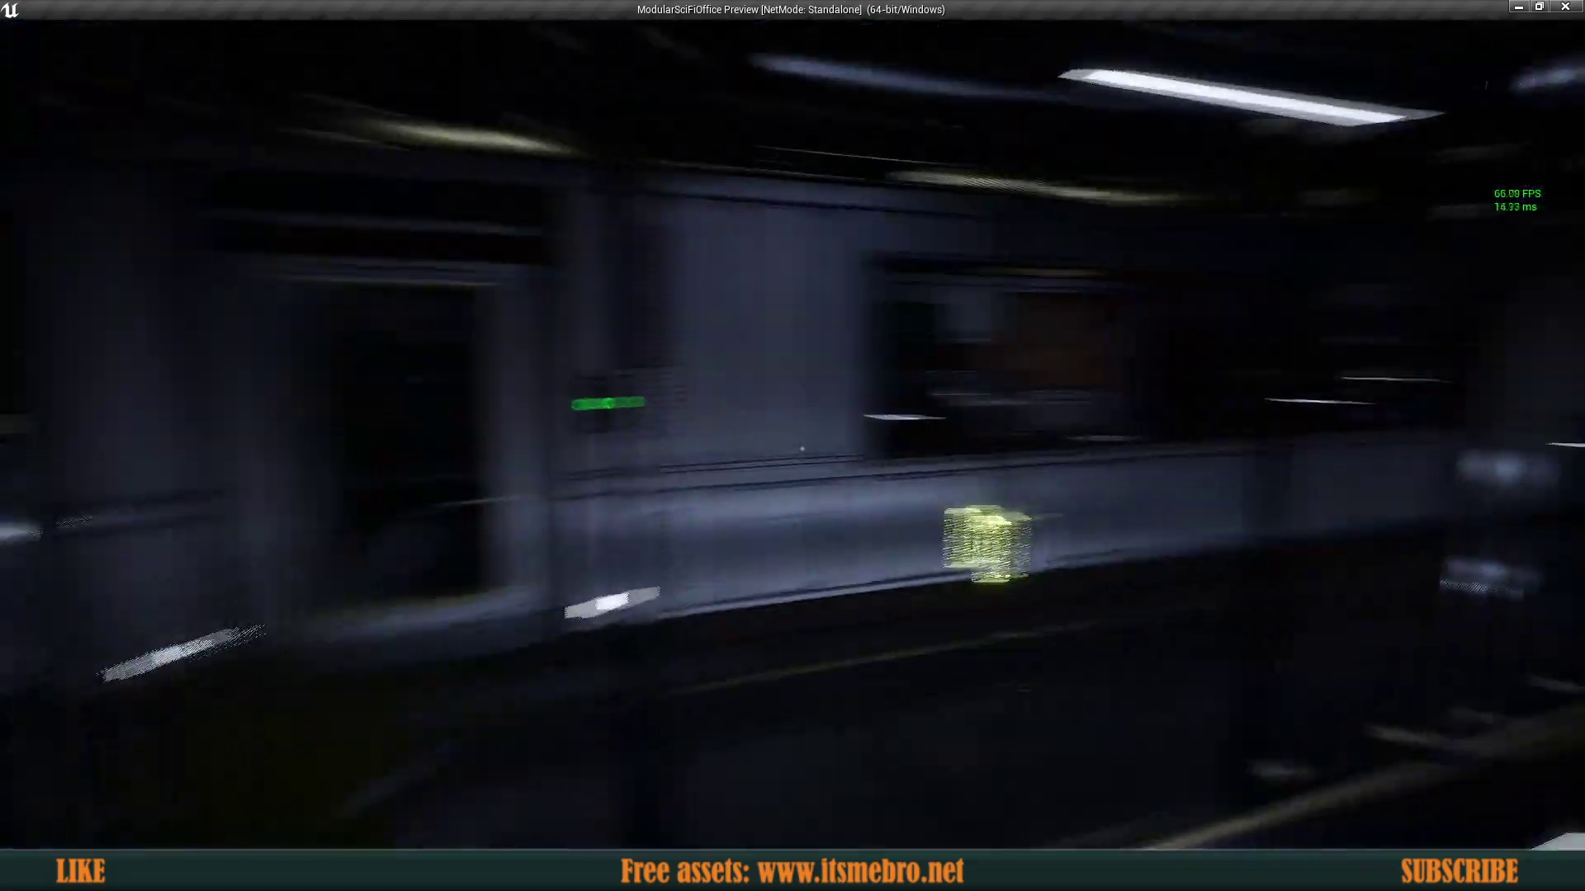
key(w)
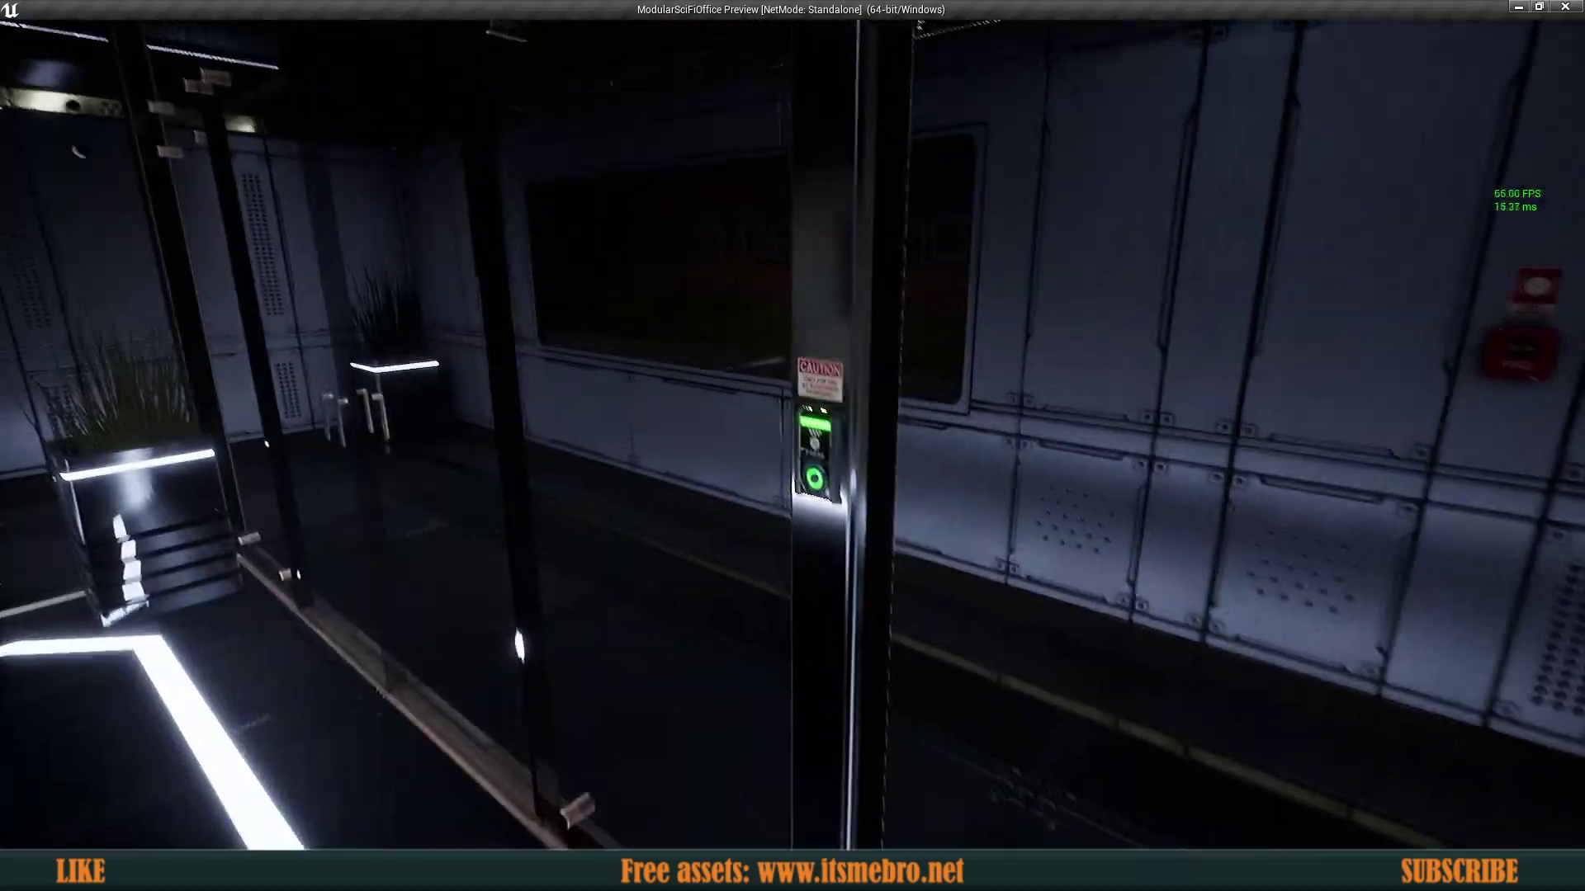
Step: Turn the conference room's smart glass opaque and walk around the table to examine the walls and sliding doors
key(e)
key(w)
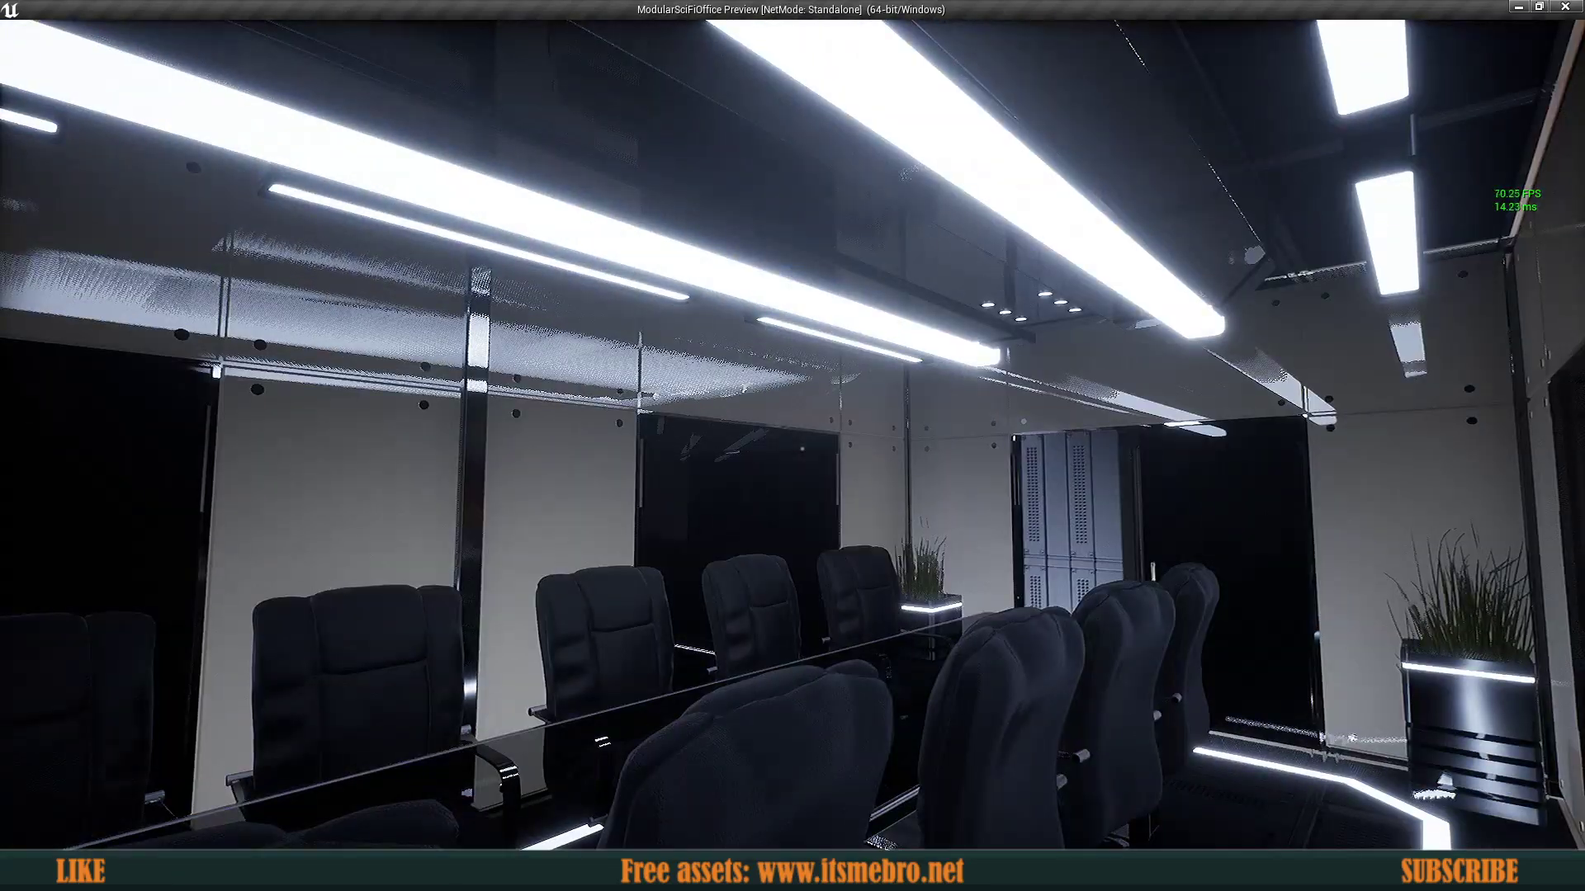
key(w)
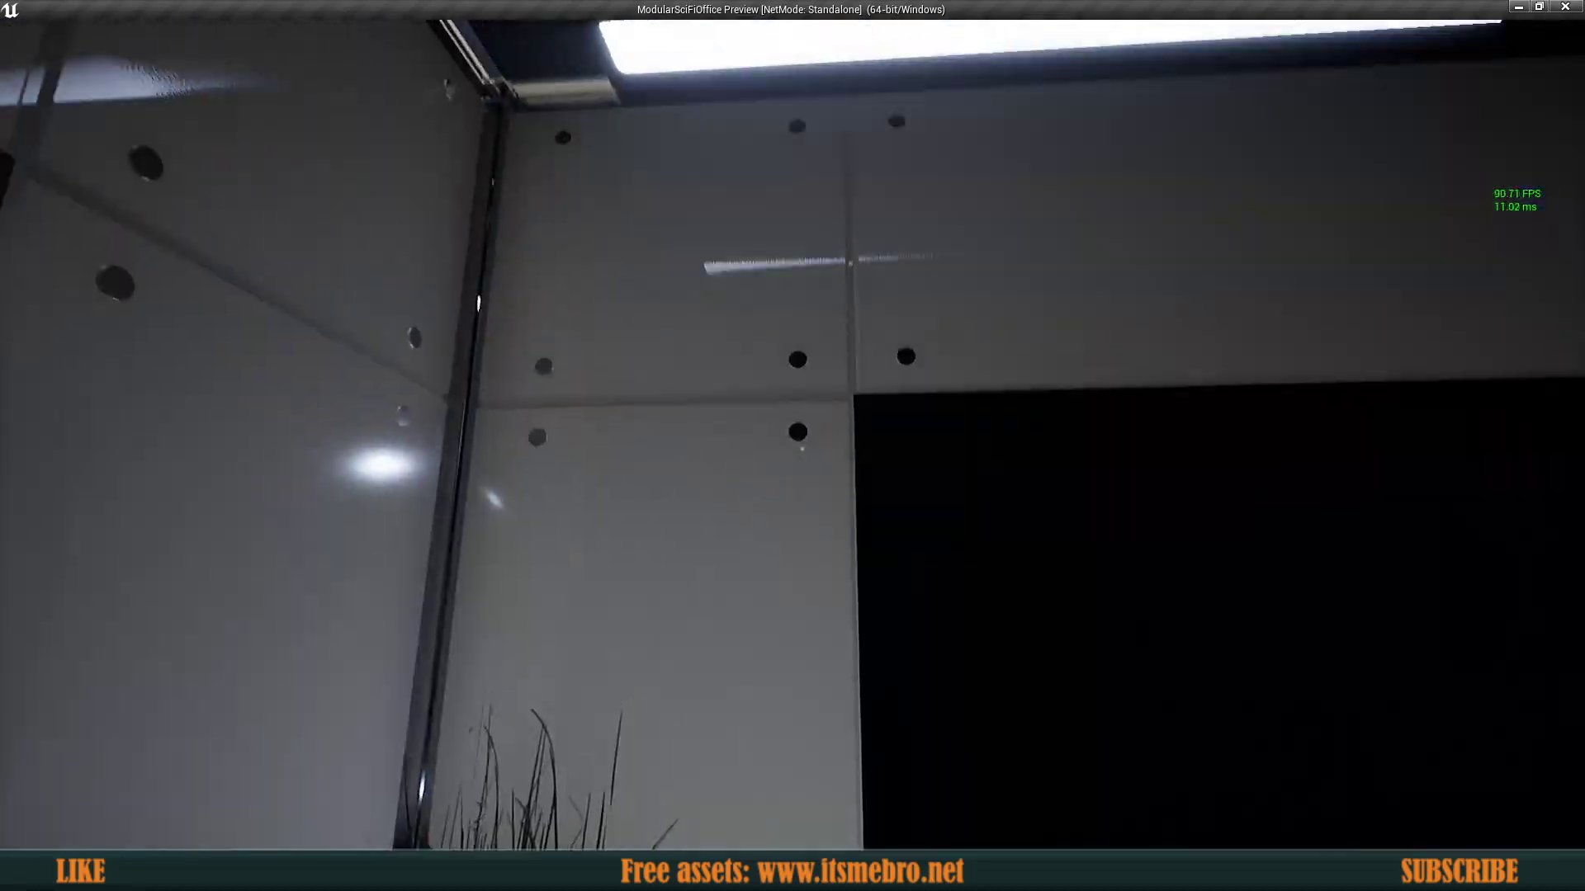
key(w)
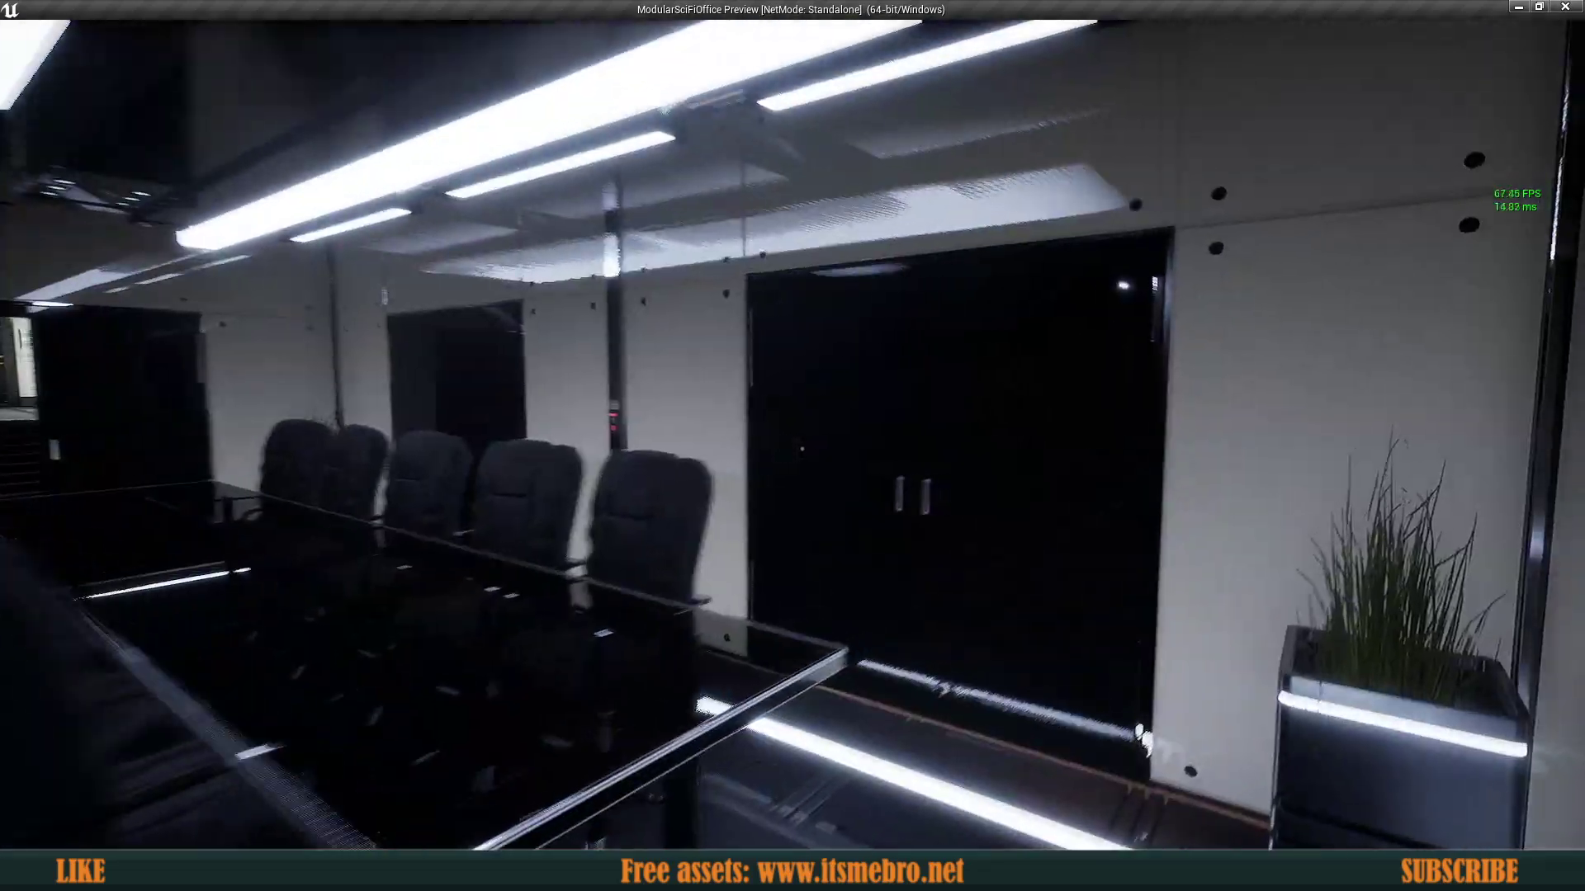
key(w)
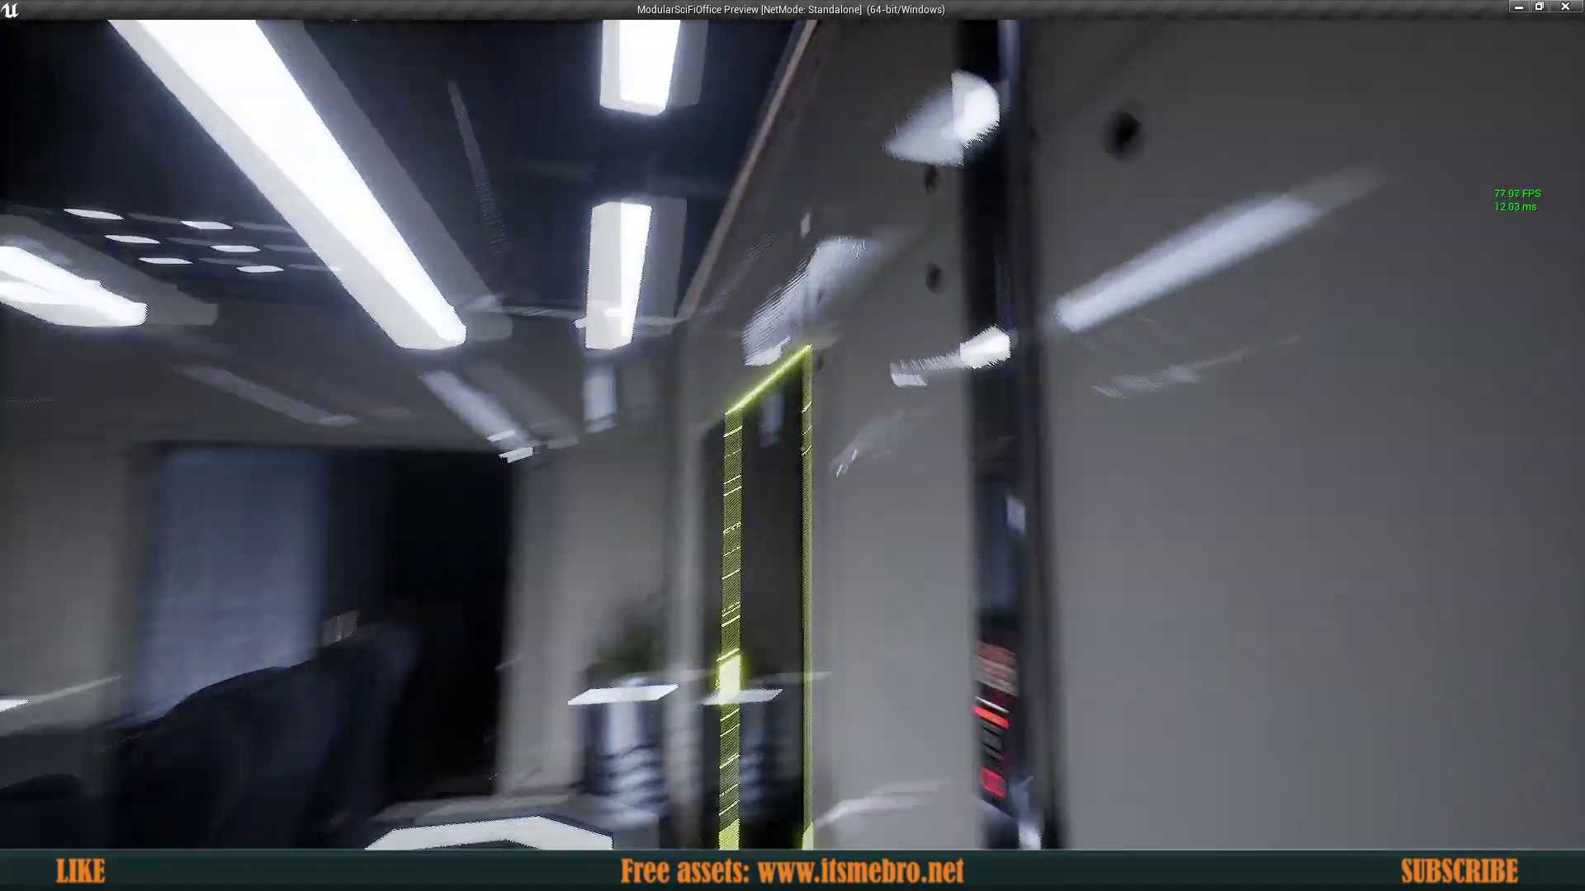
key(w)
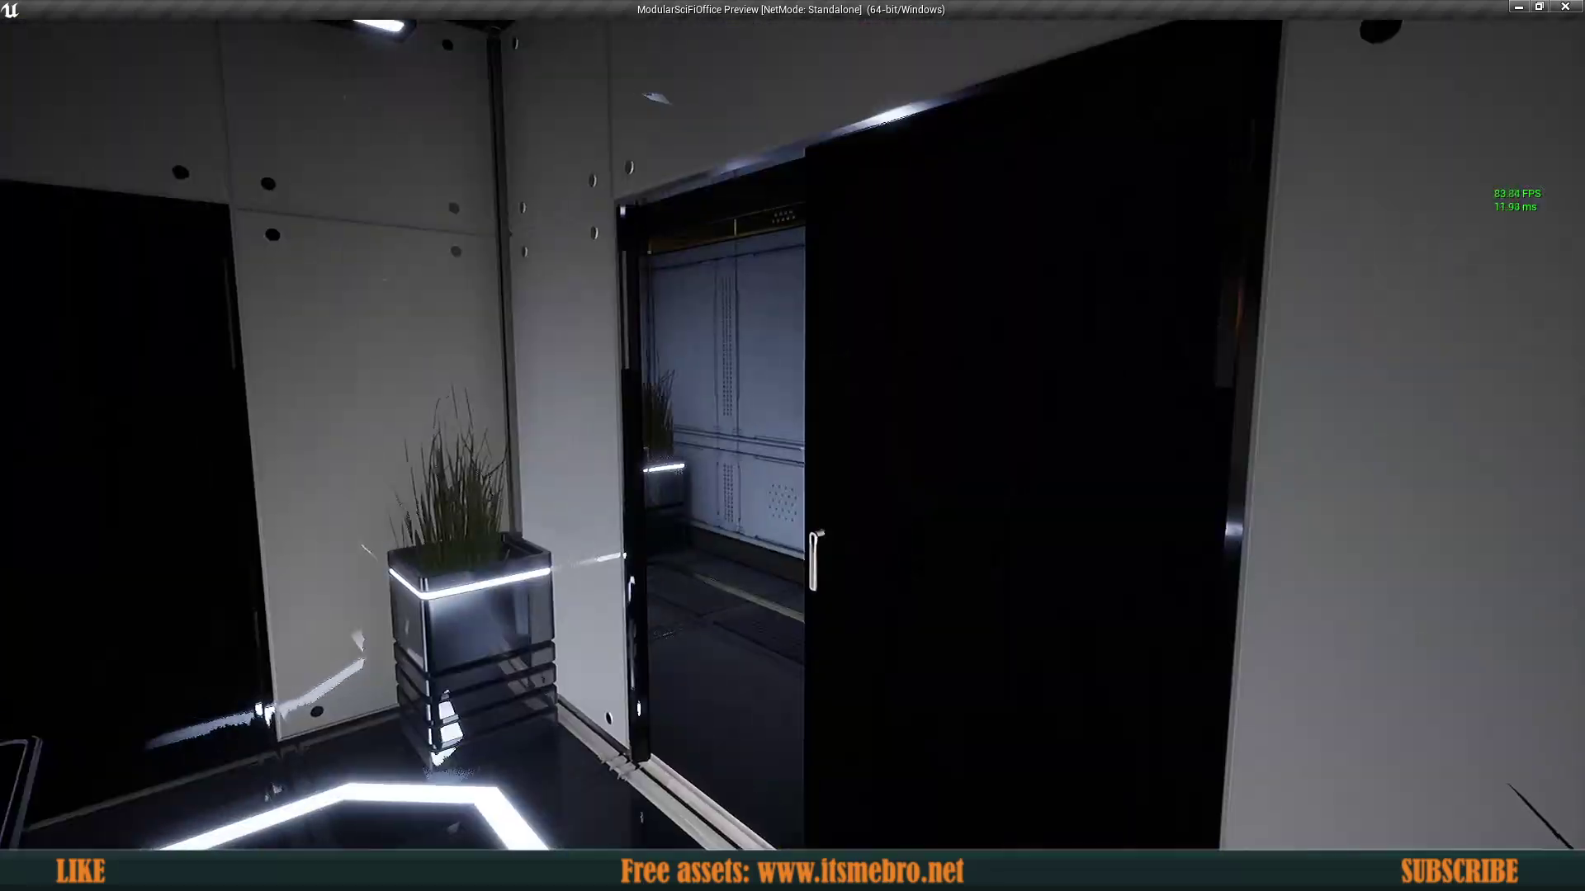
key(w)
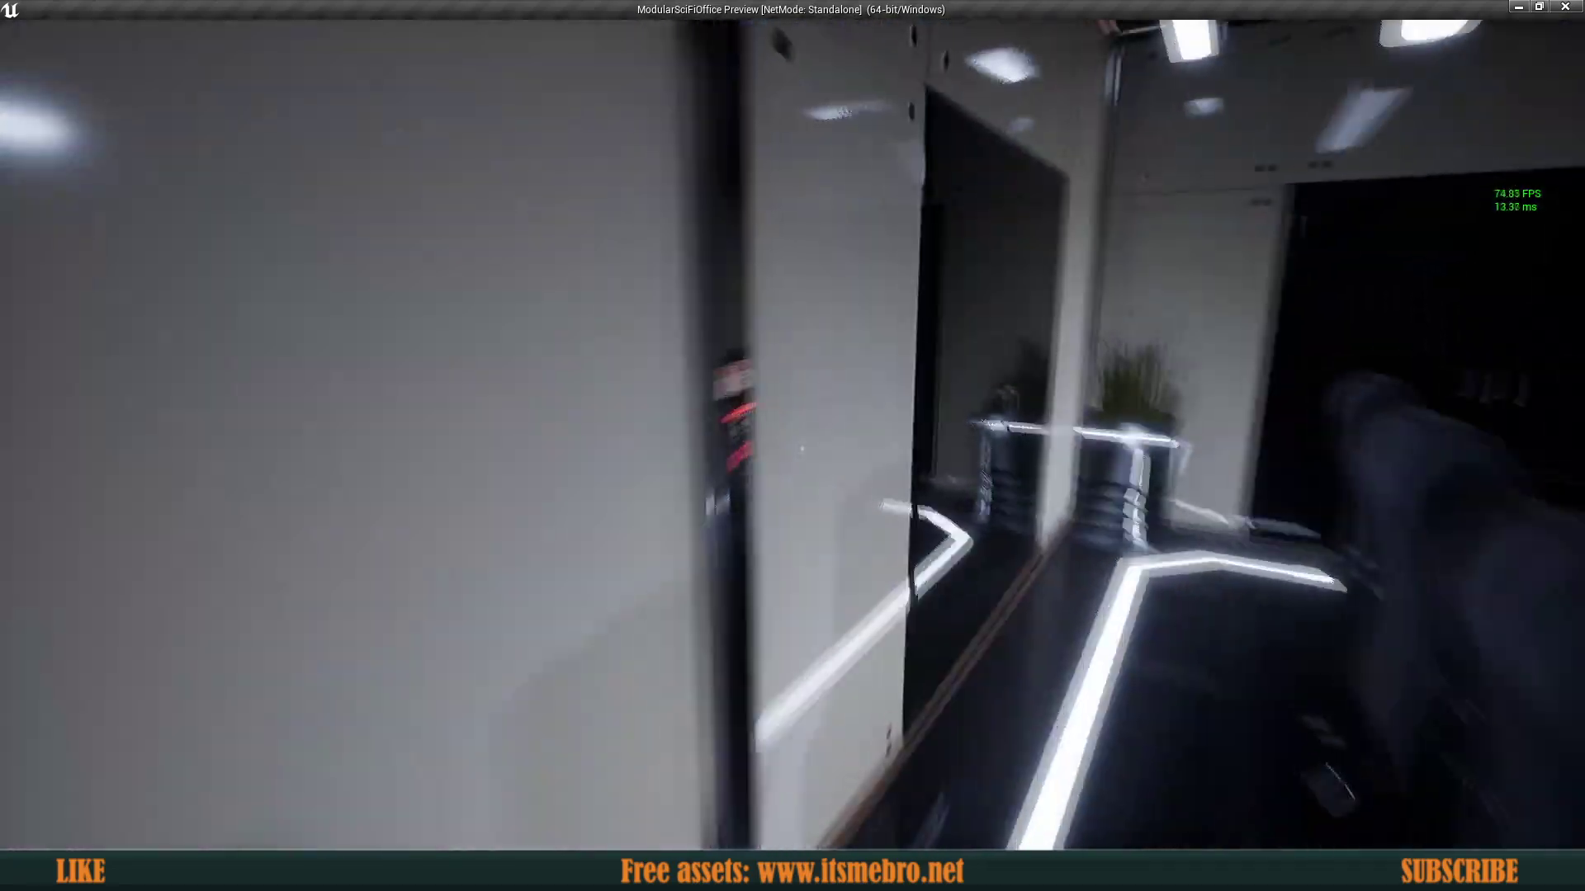
Step: Switch the conference room's smart glass back to transparent and walk past the end of the table
key(e)
key(s)
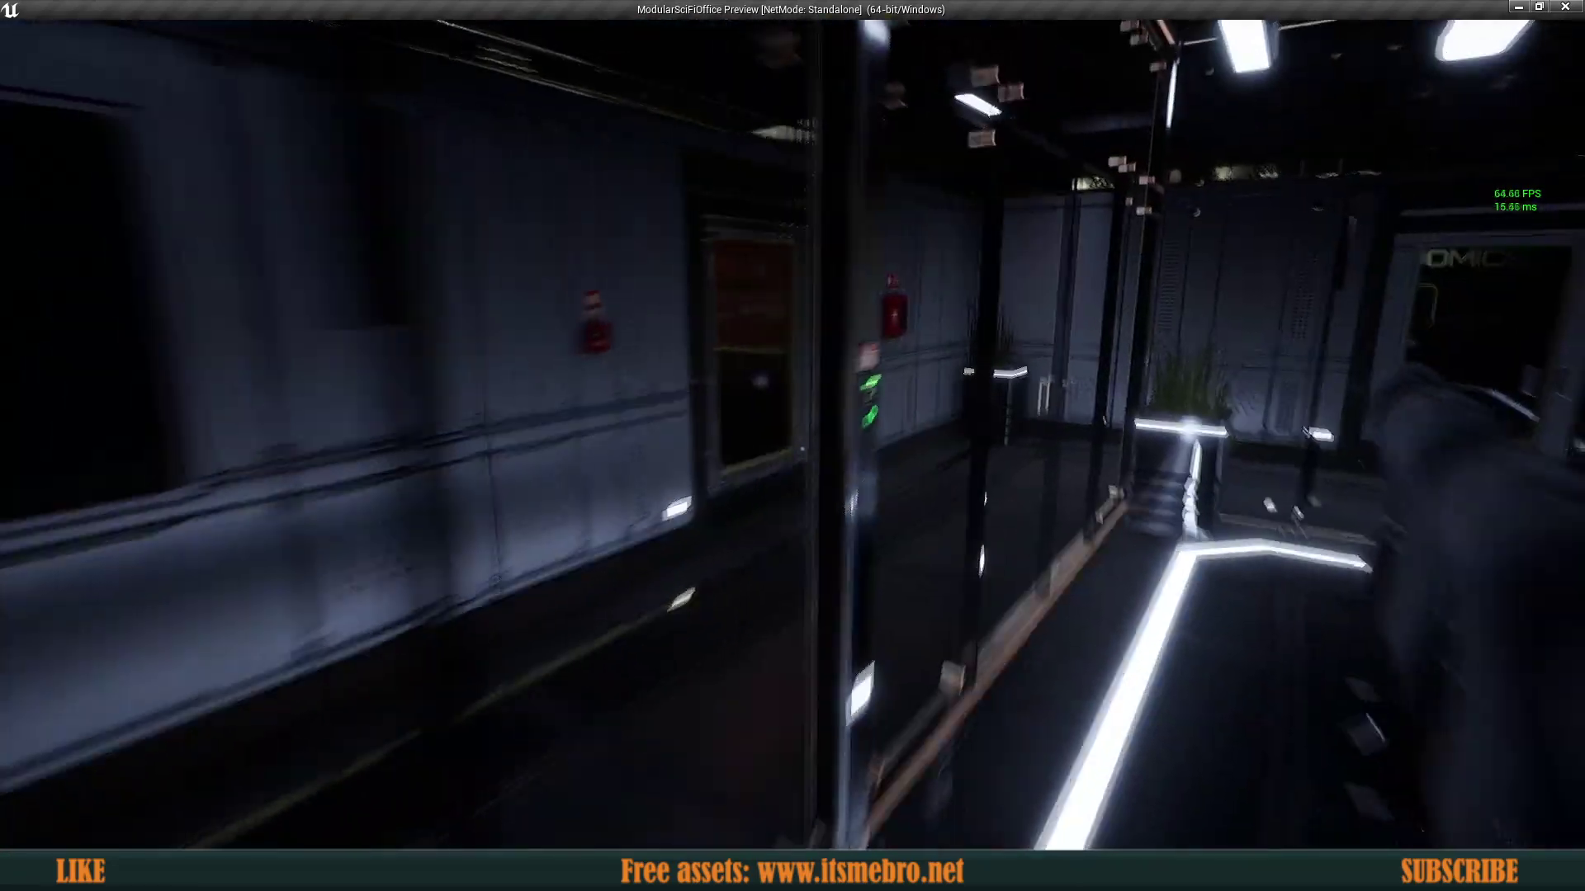
key(d)
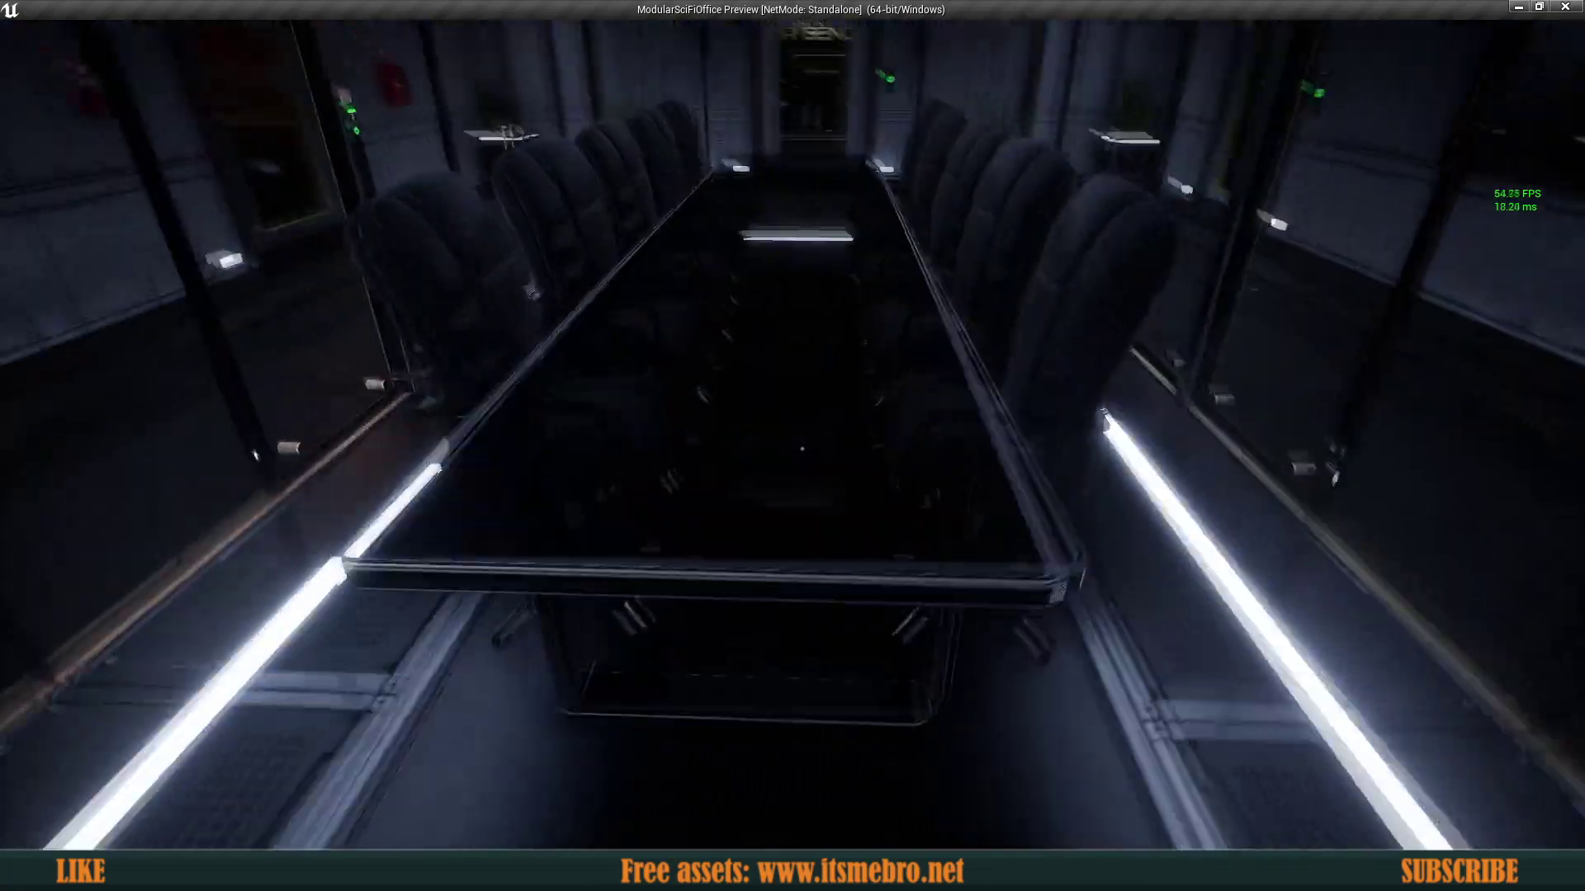
key(w)
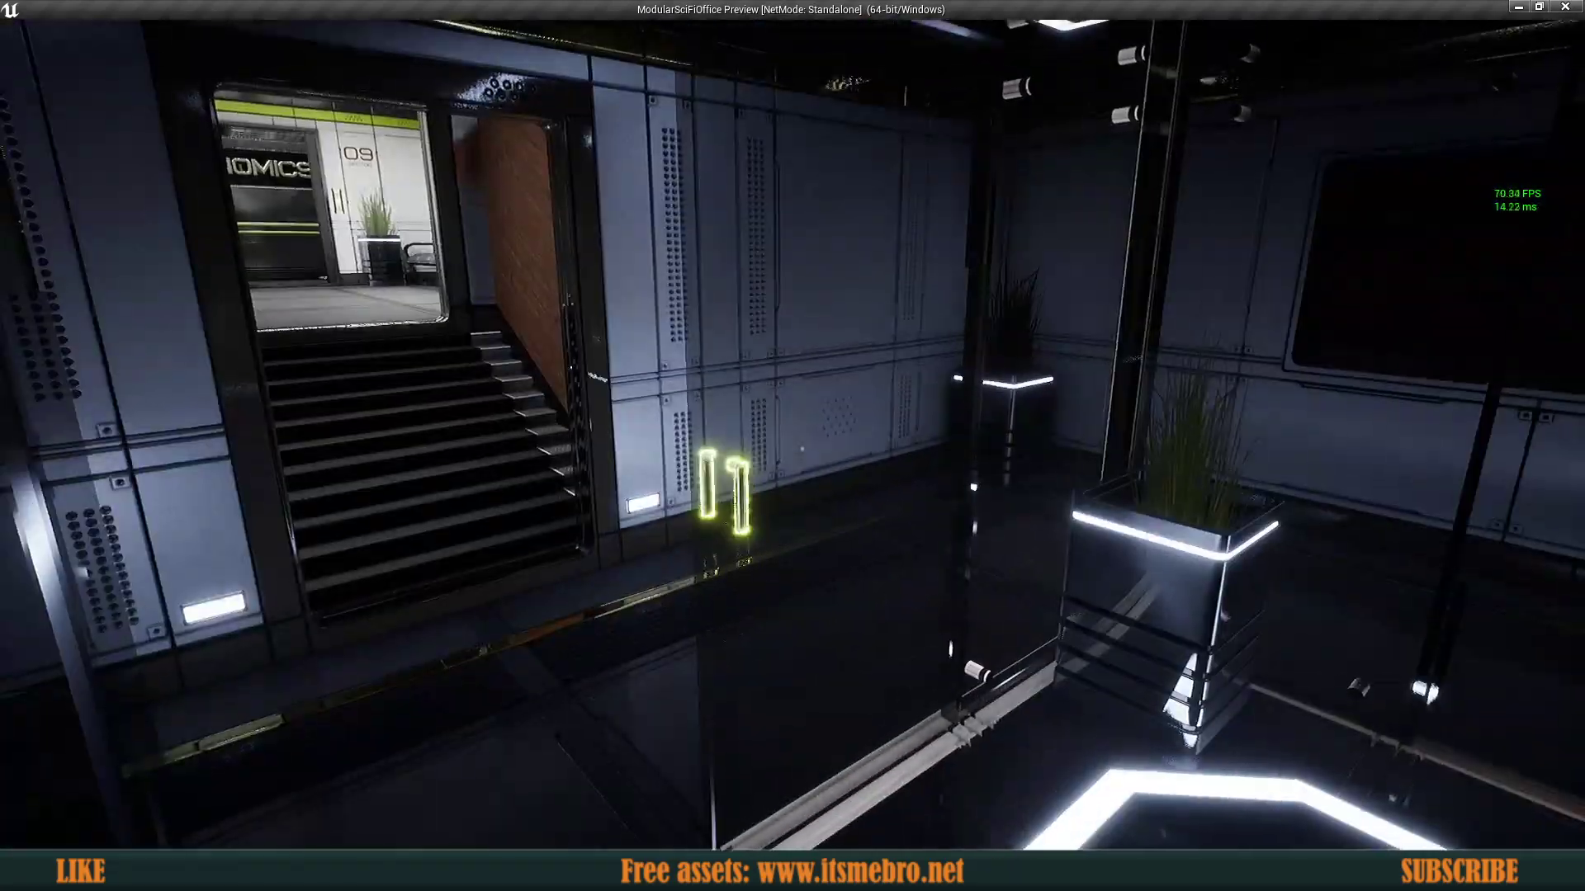
Step: Leave the conference room, look through the neighbouring office window, and enter the locker area through the green-framed door
key(w)
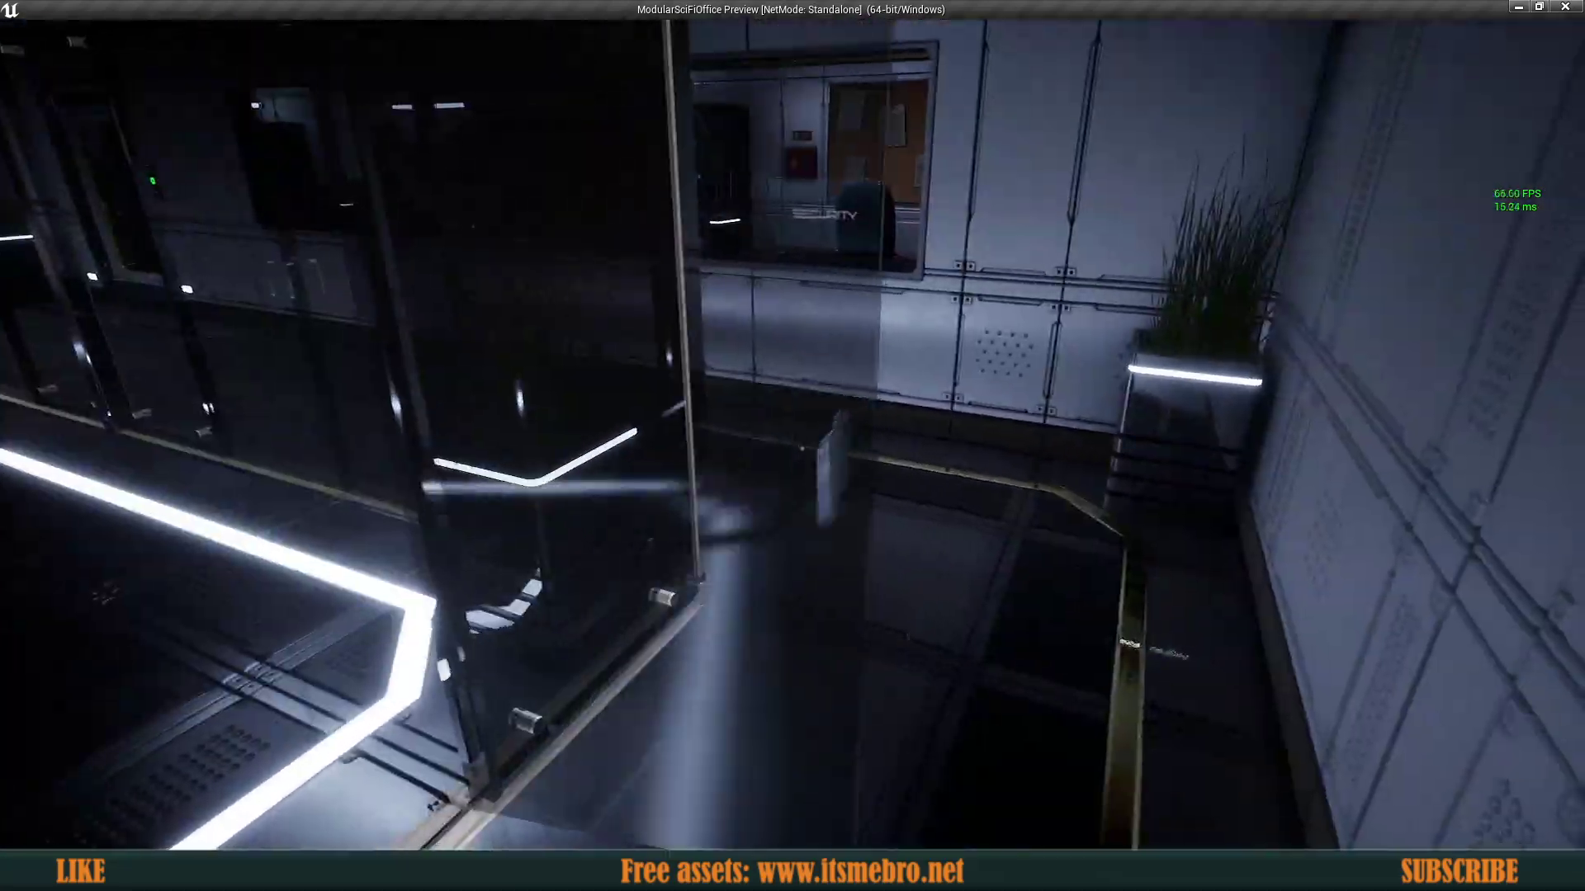
key(w)
key(a)
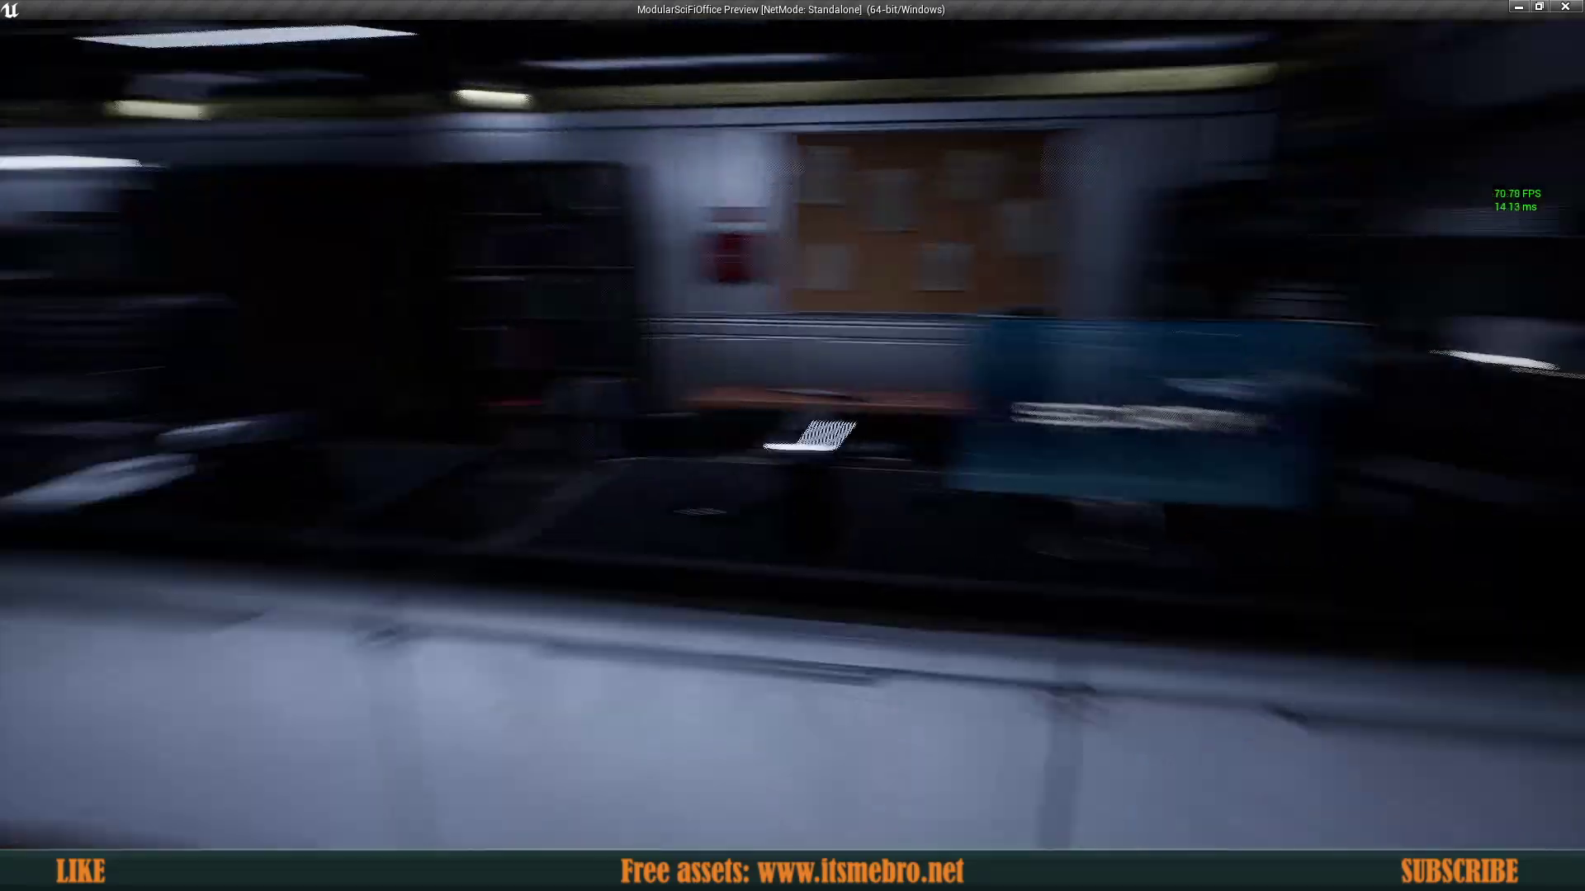
key(w)
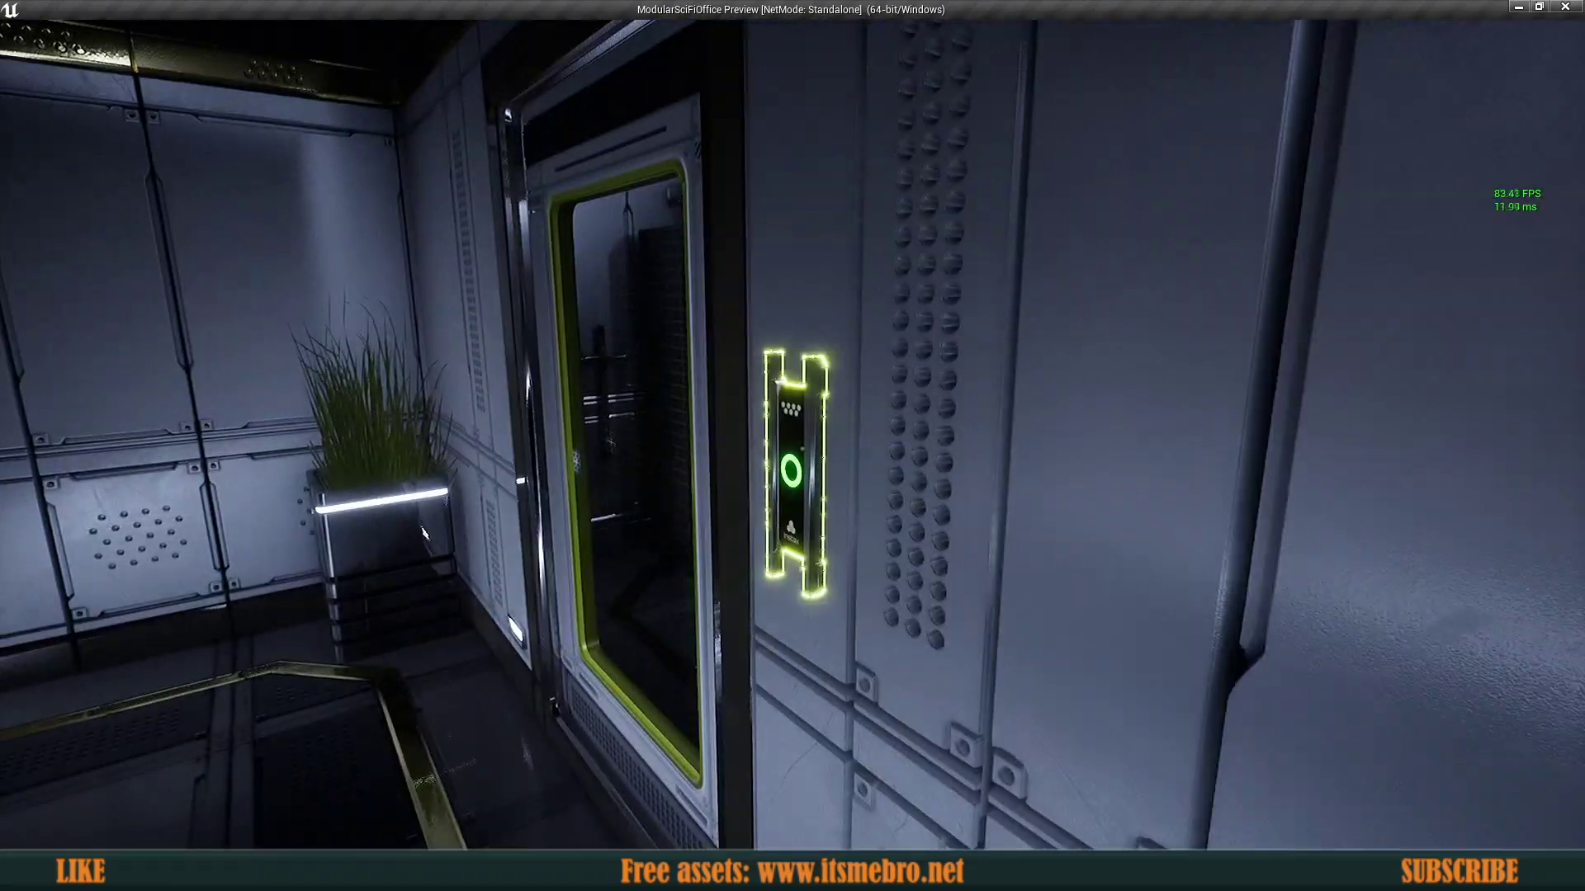
key(w)
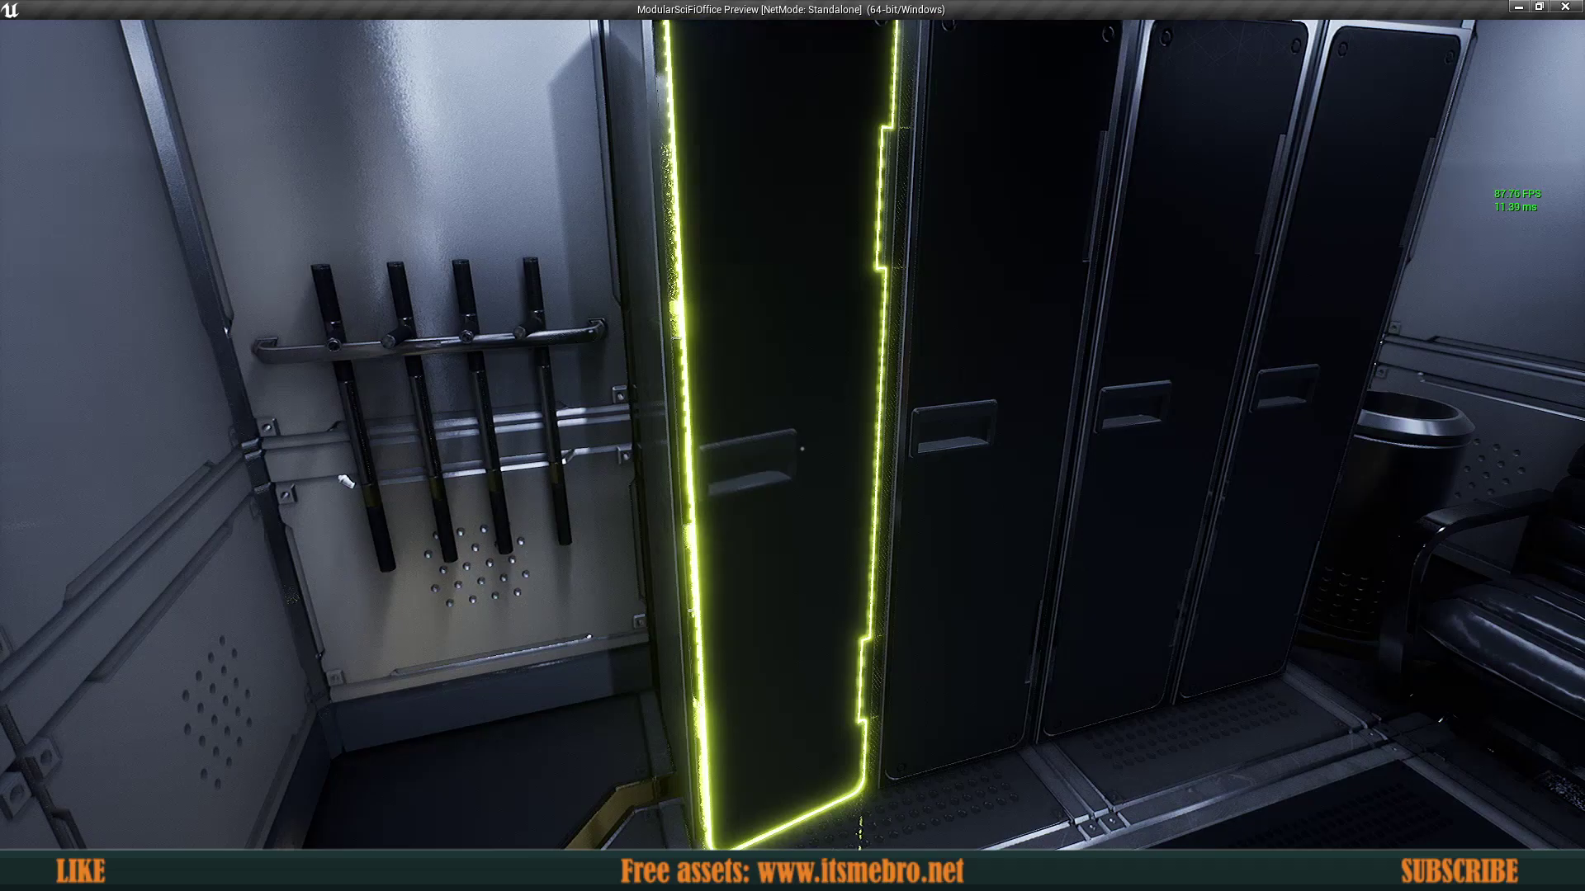
Step: Open the black locker doors beside the baton rack one after another and look inside the lockers
key(e)
key(d)
key(e)
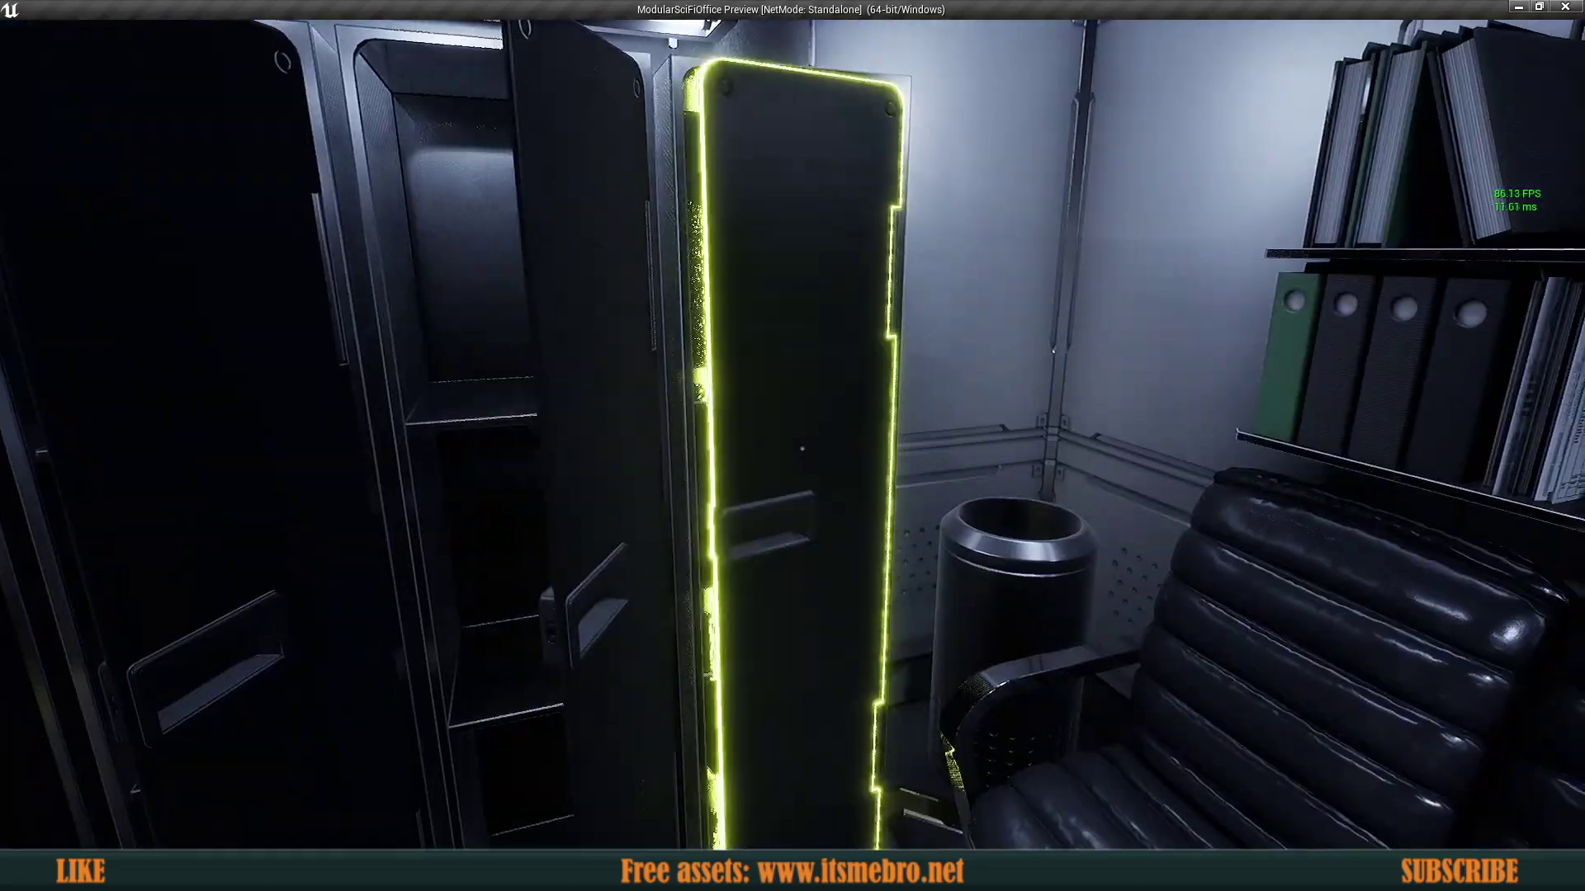
key(e)
key(s)
key(w)
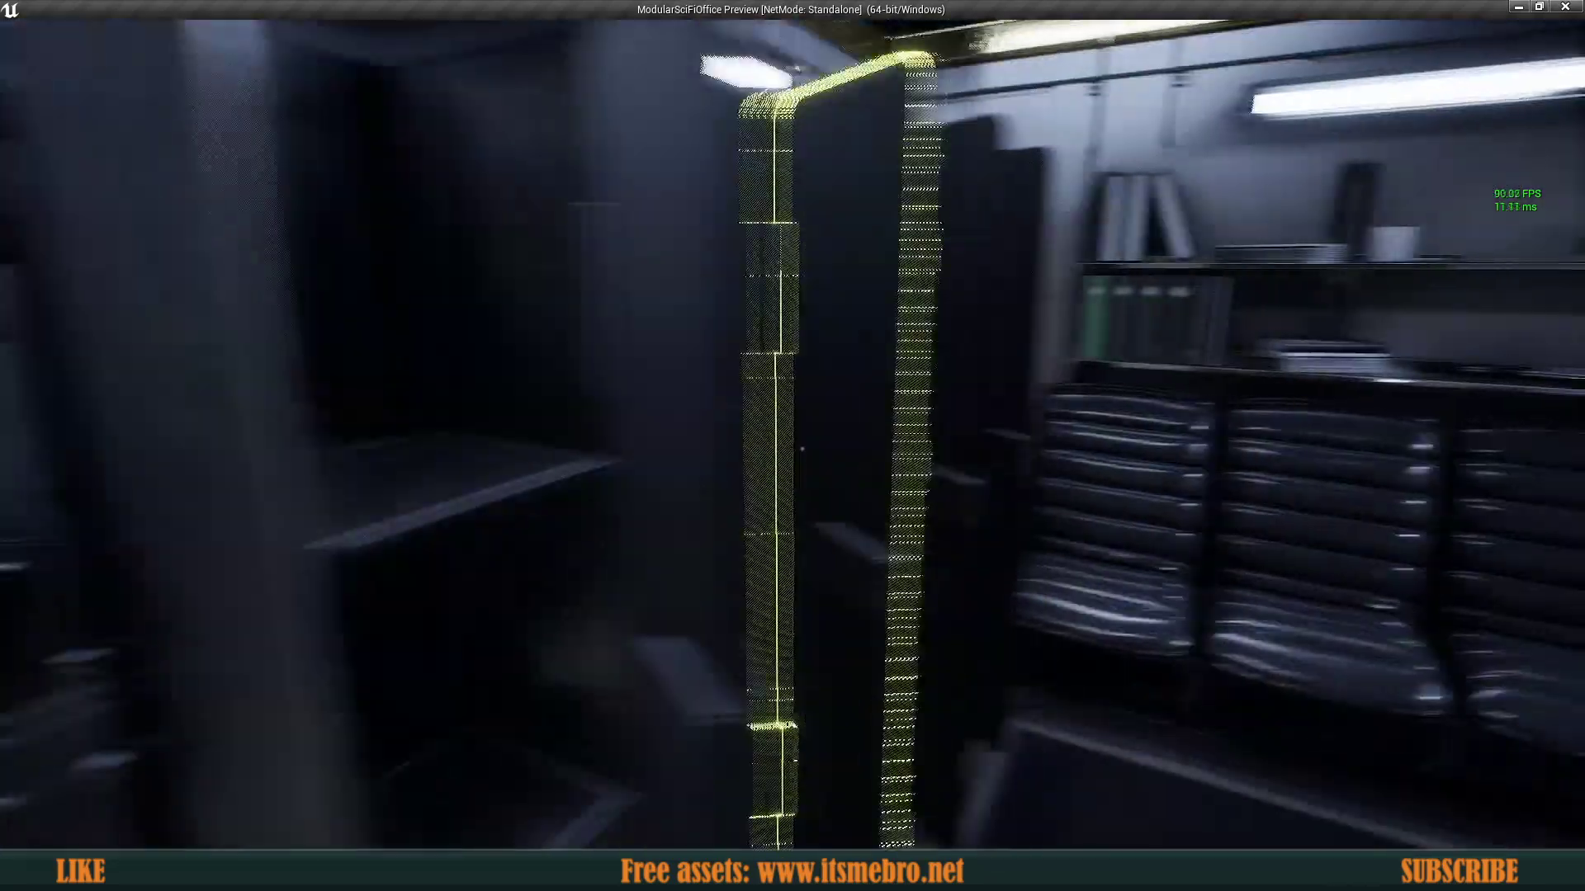
Step: Walk past the open lockers to examine the padded chairs, bookshelves and black cabinets farther along the room
key(w)
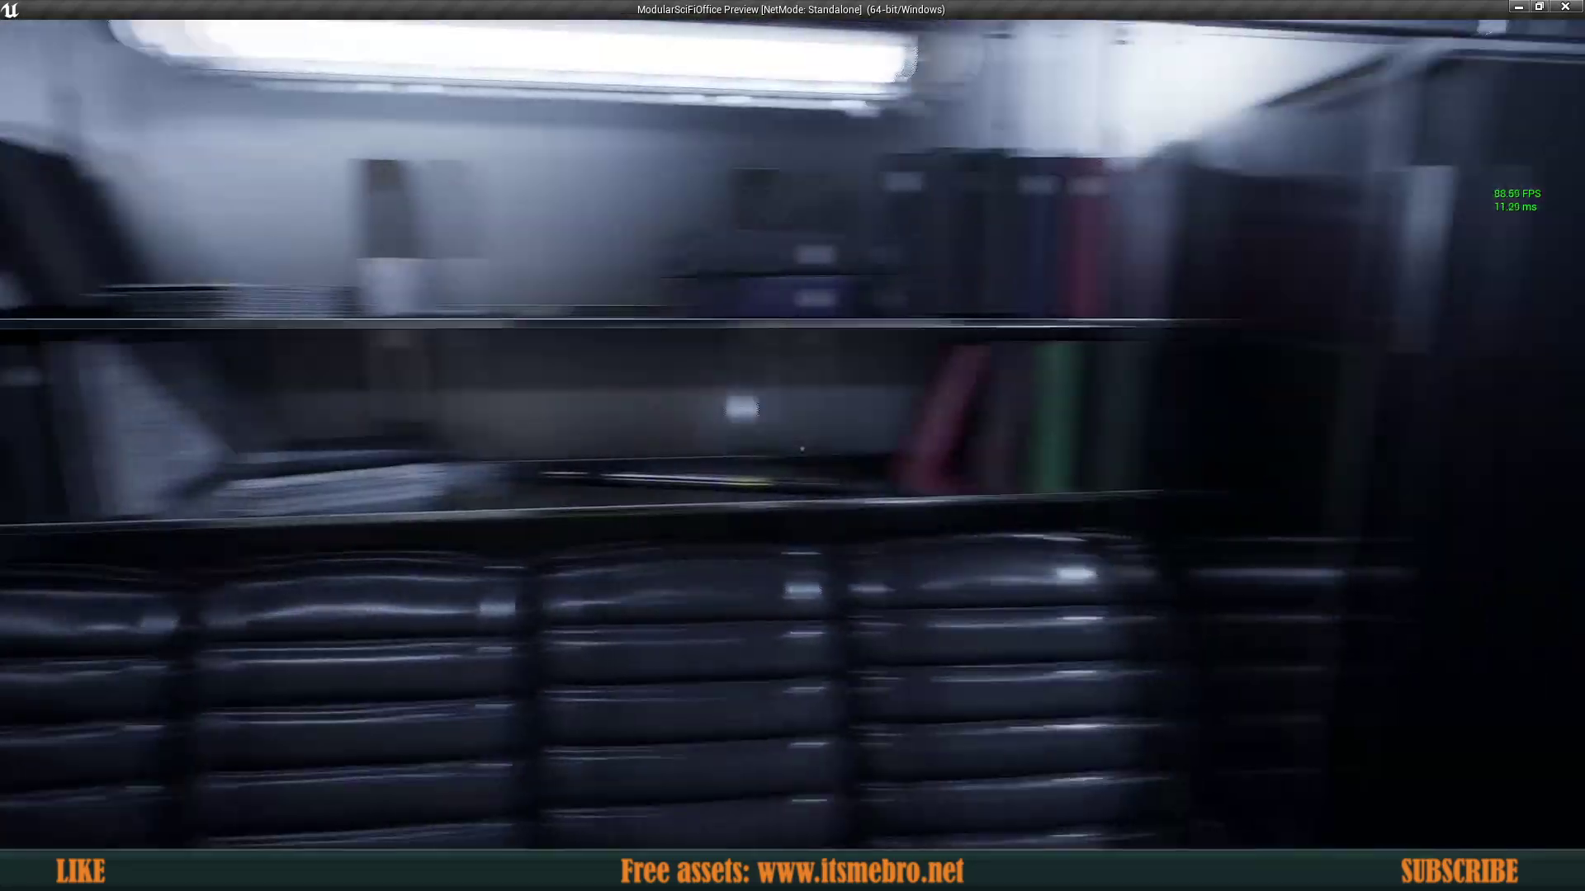
key(space)
key(w)
key(e)
key(w)
key(w)
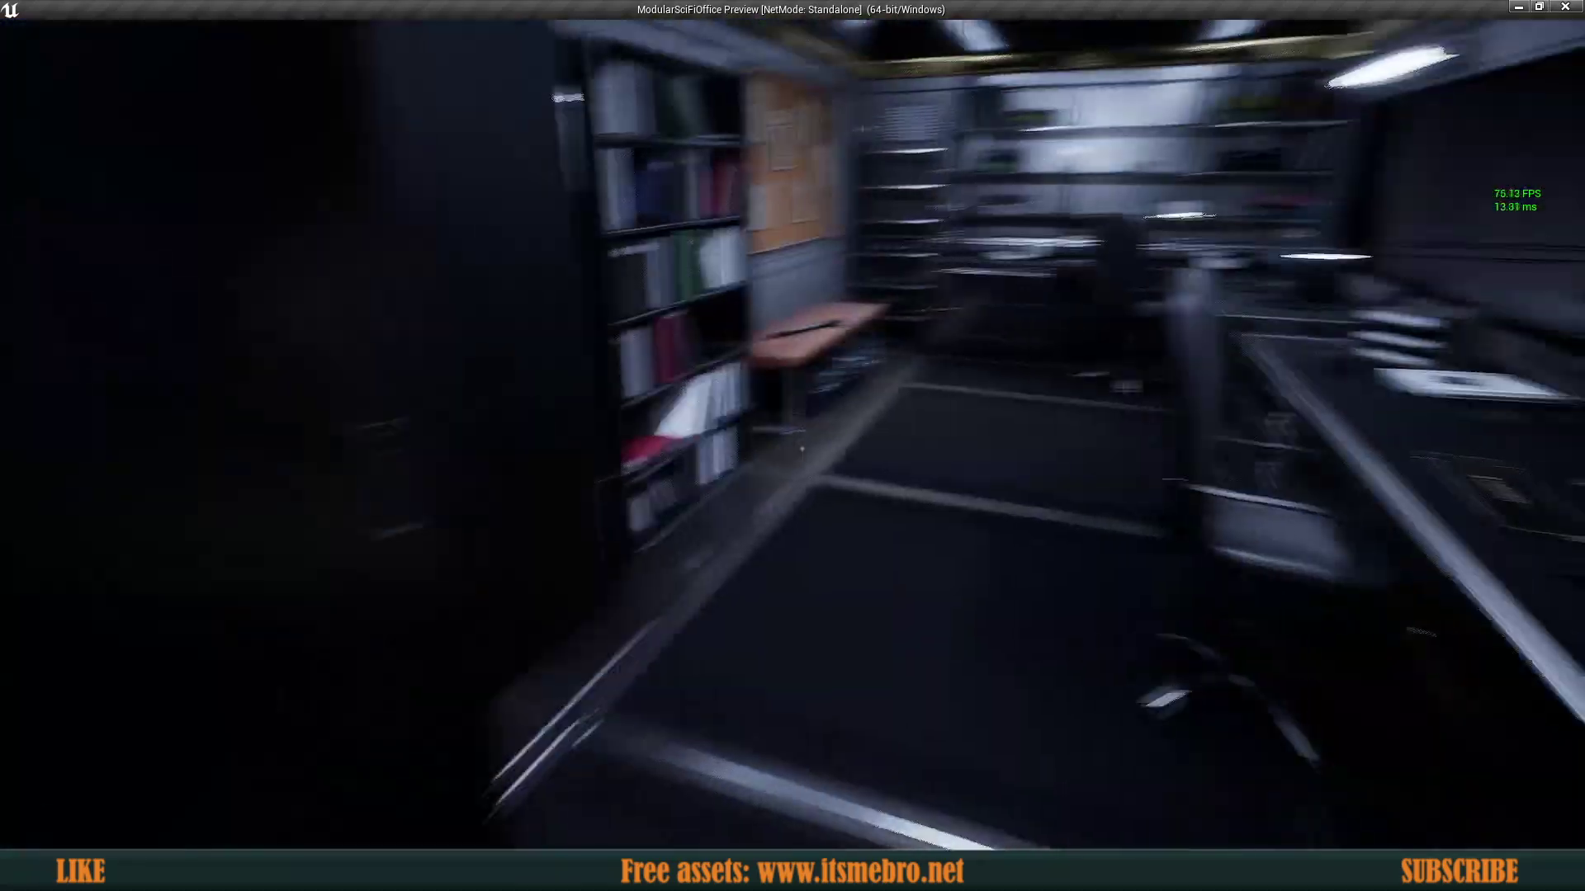
Step: Inspect the batons on the wooden bench and the laptop desk at the end of the security office
key(w)
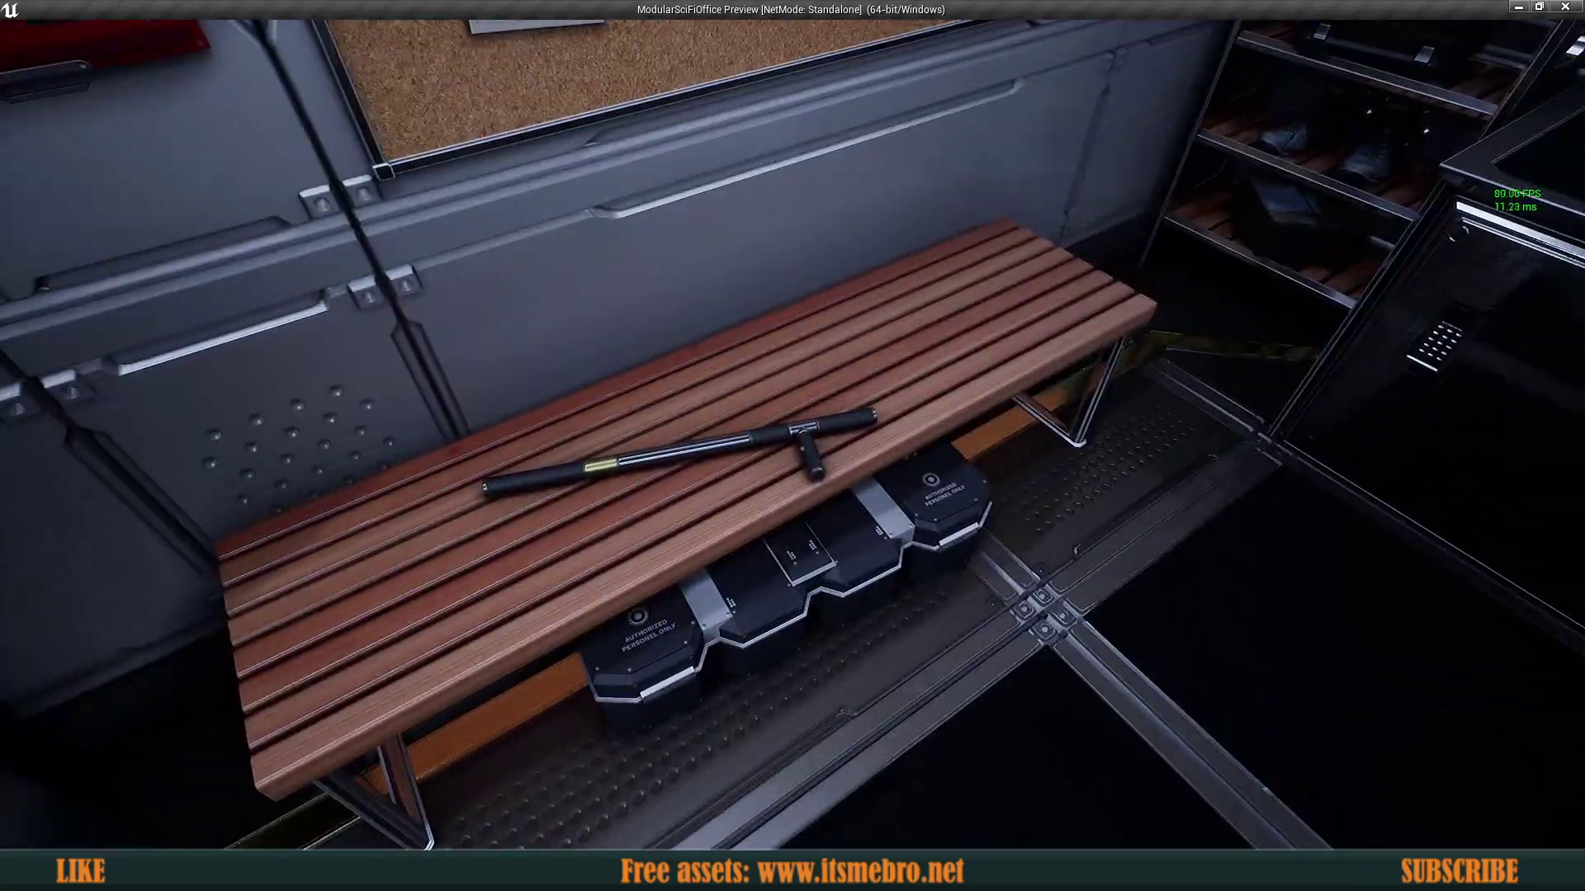
key(d)
key(w)
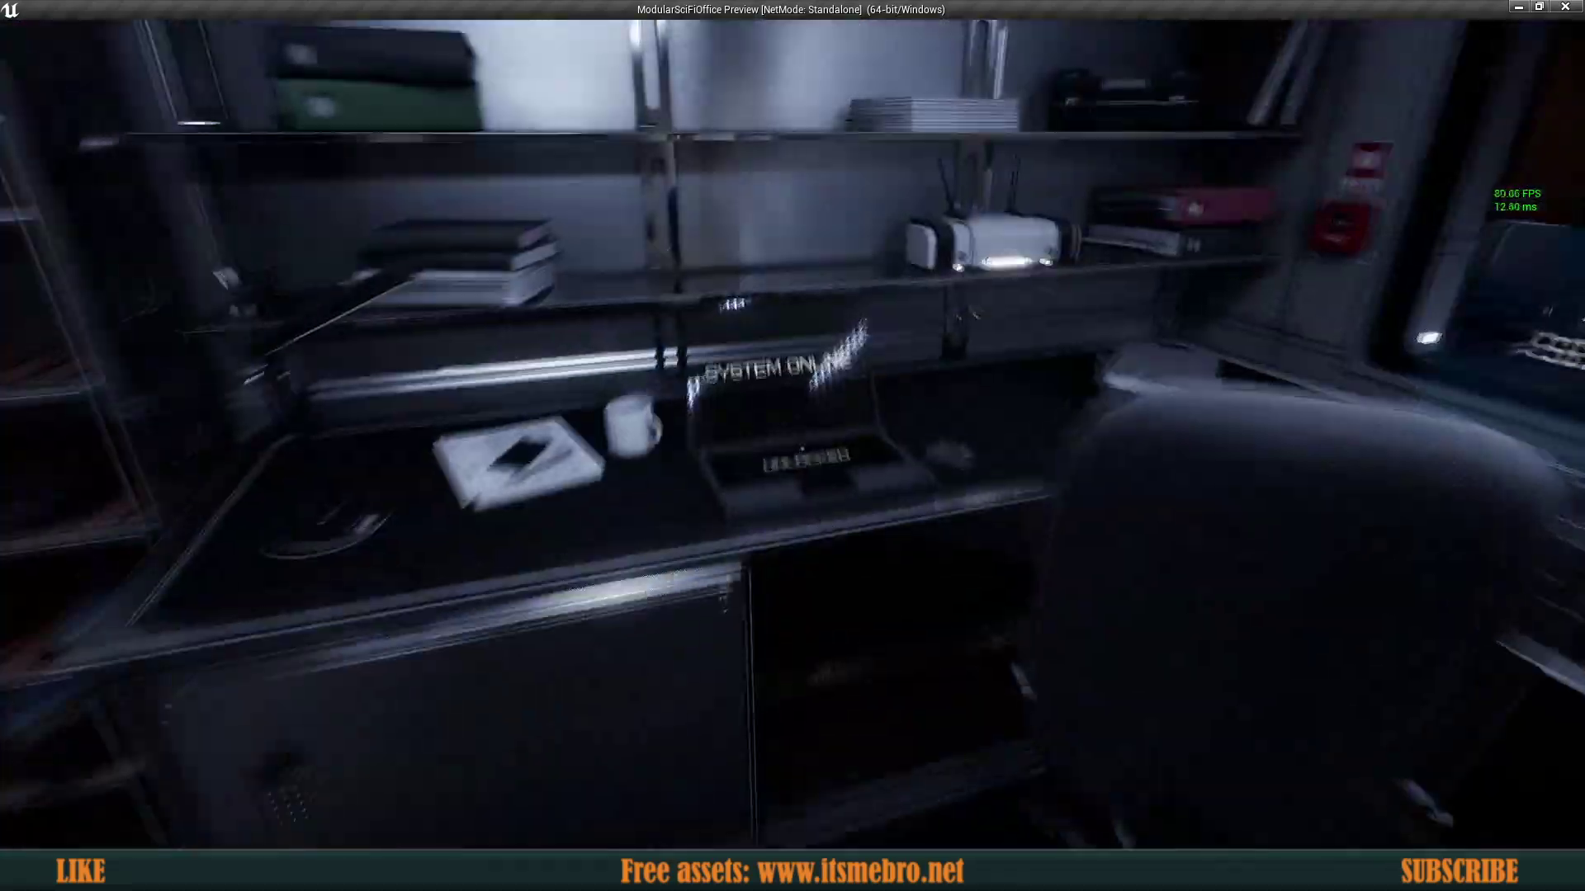
key(a)
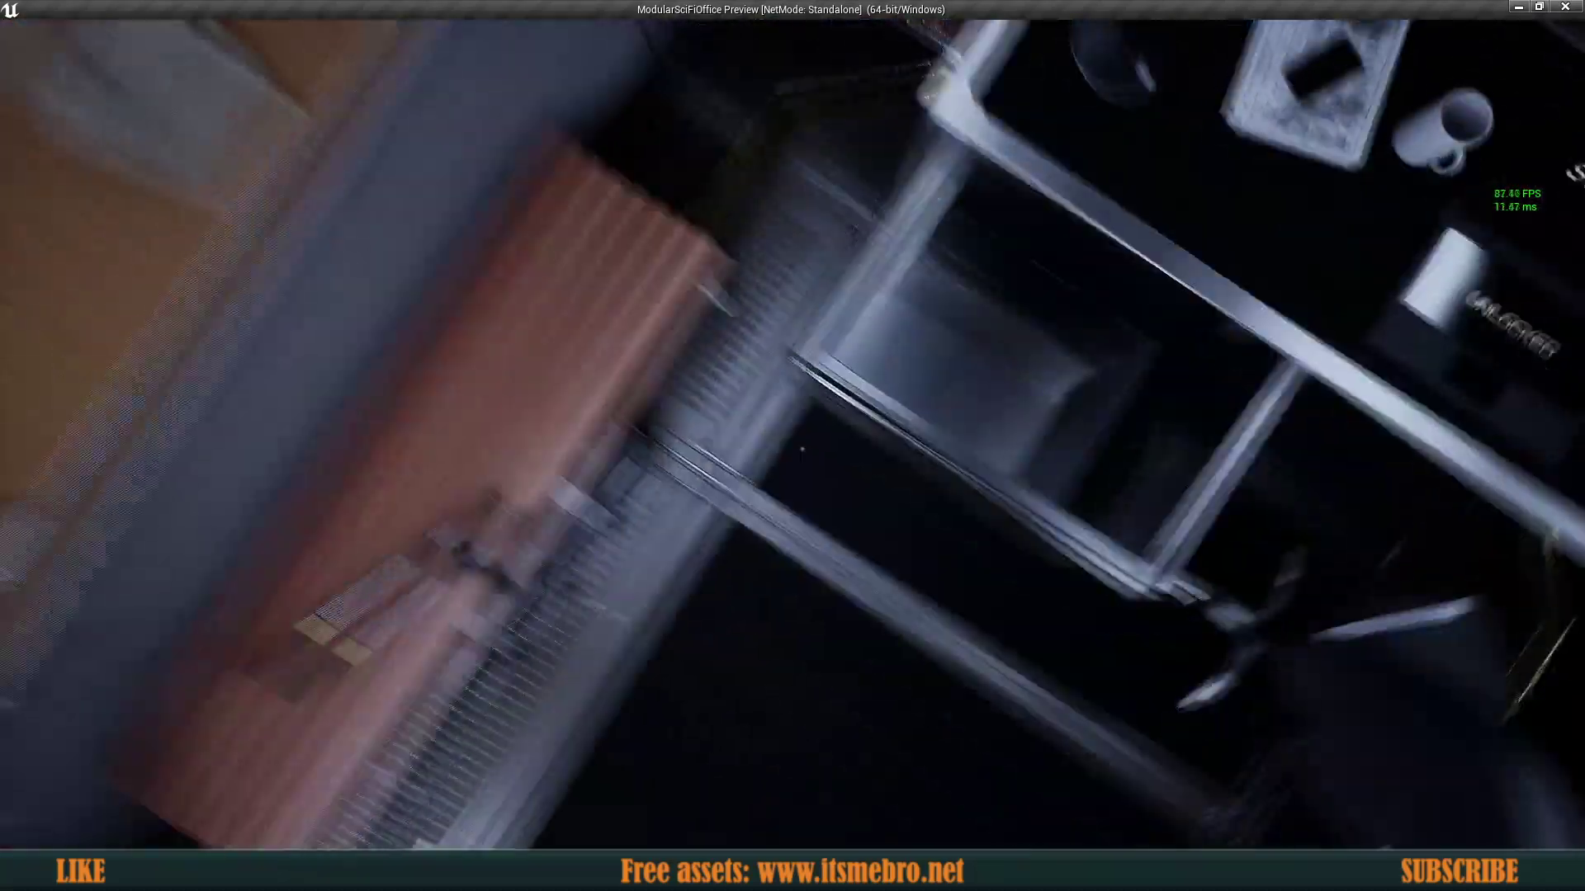
Step: Test the cabinet under the laptop desk and the drawers of the workstation desk, looking inside them
key(e)
key(w)
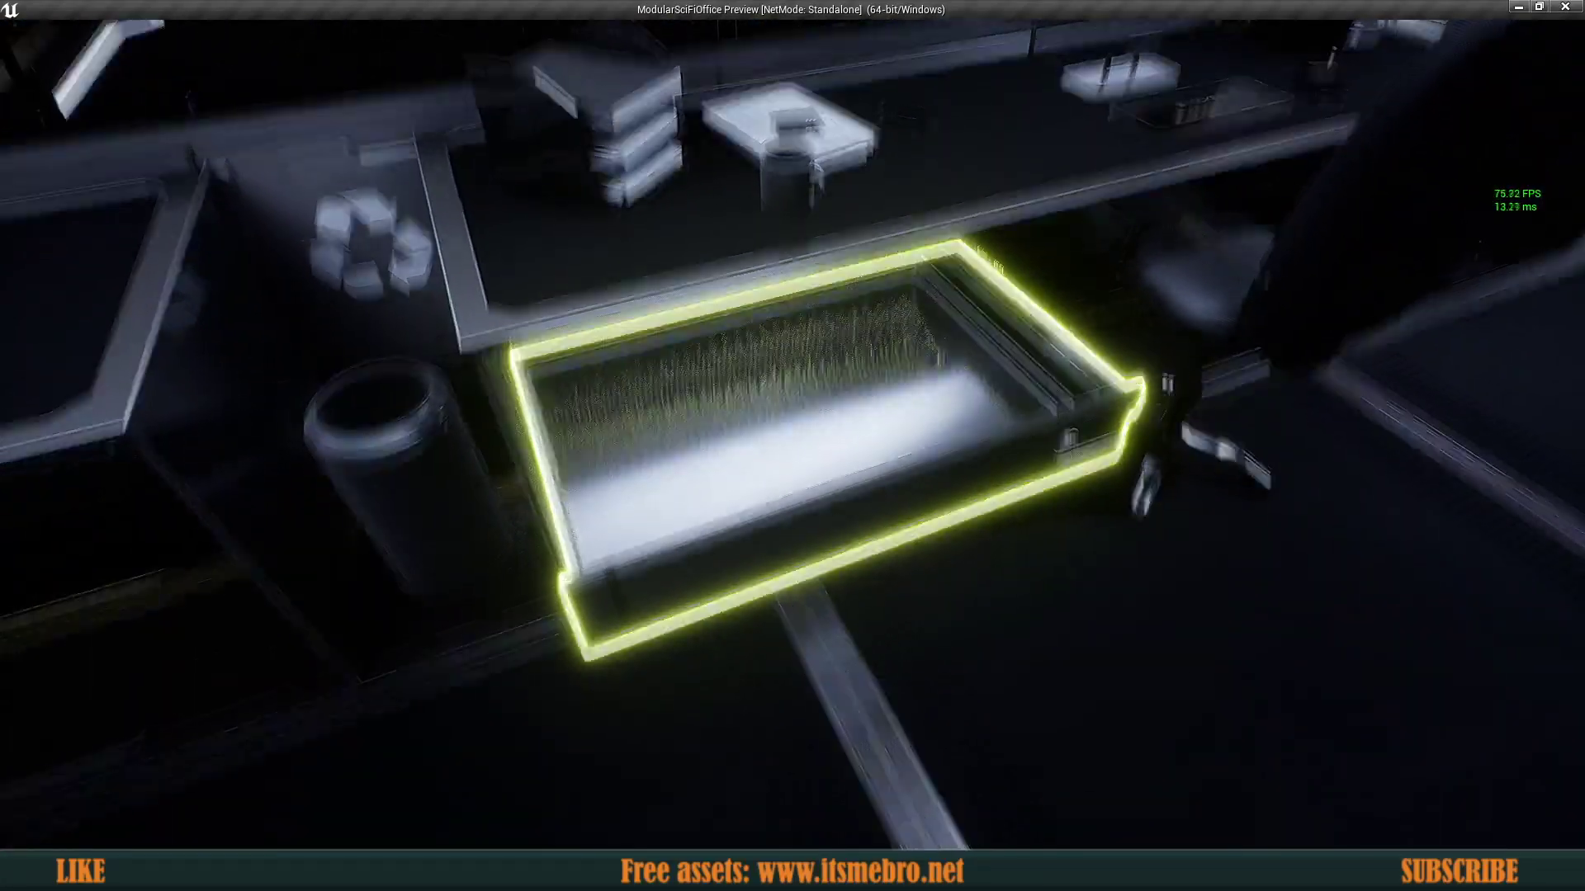
key(e)
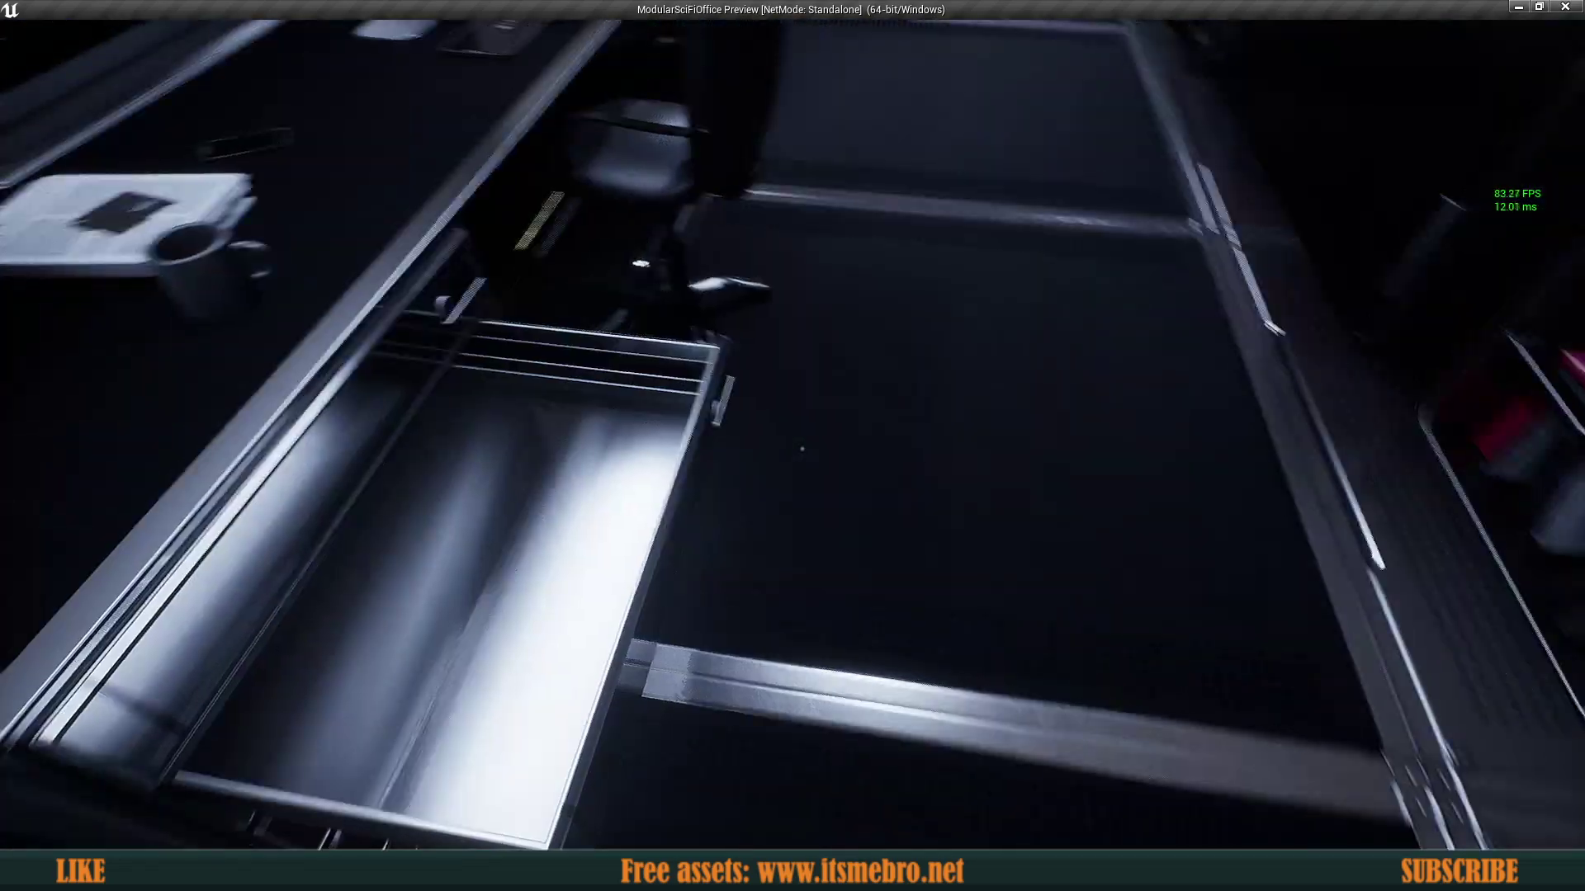
key(d)
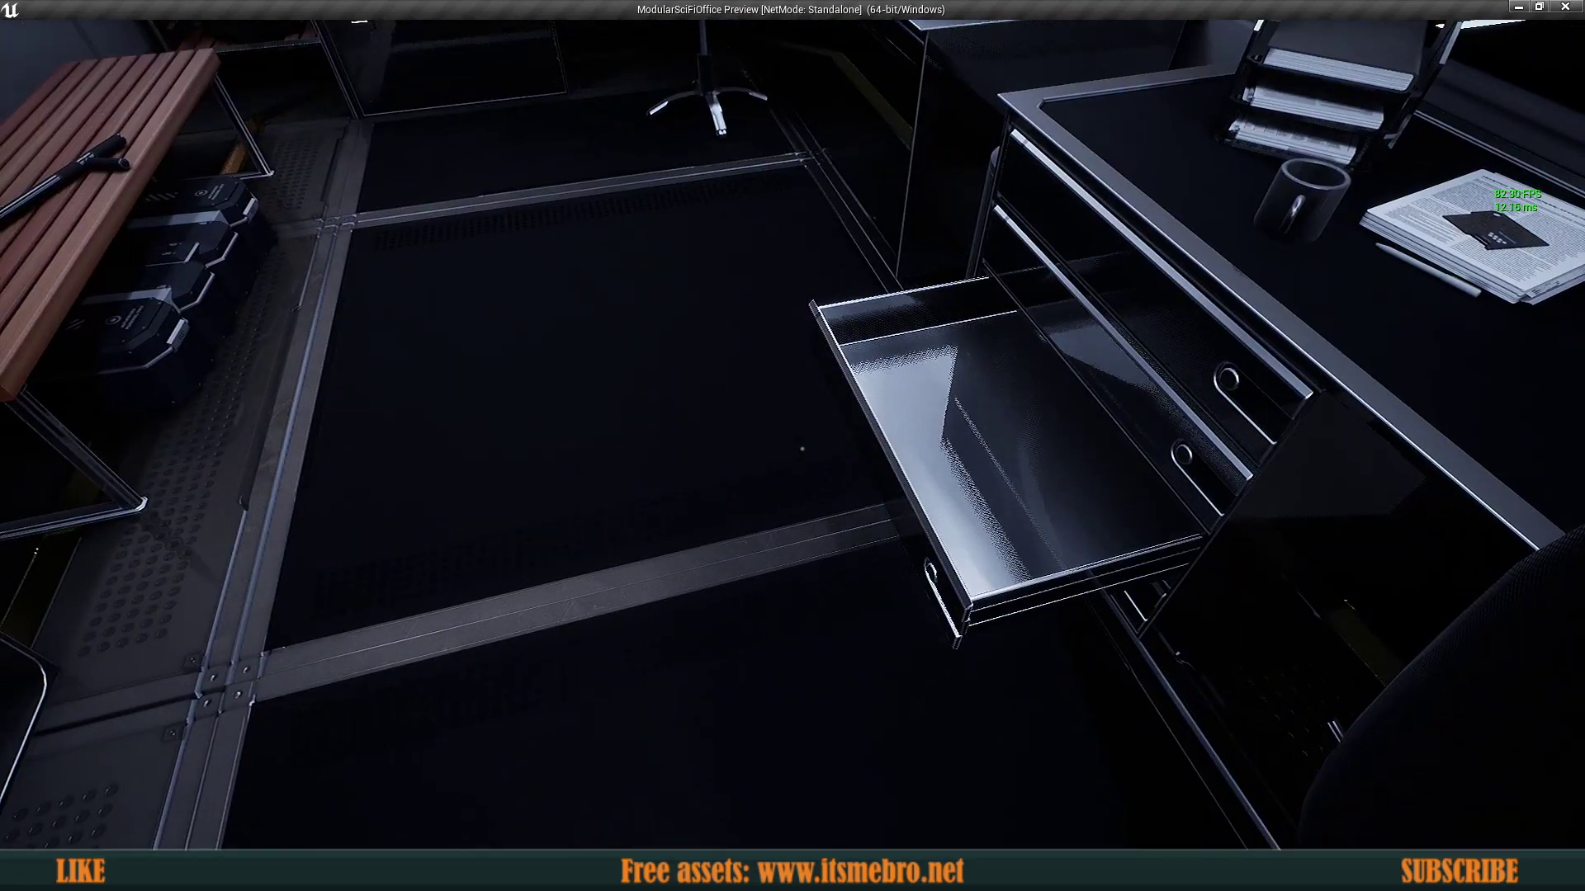
key(a)
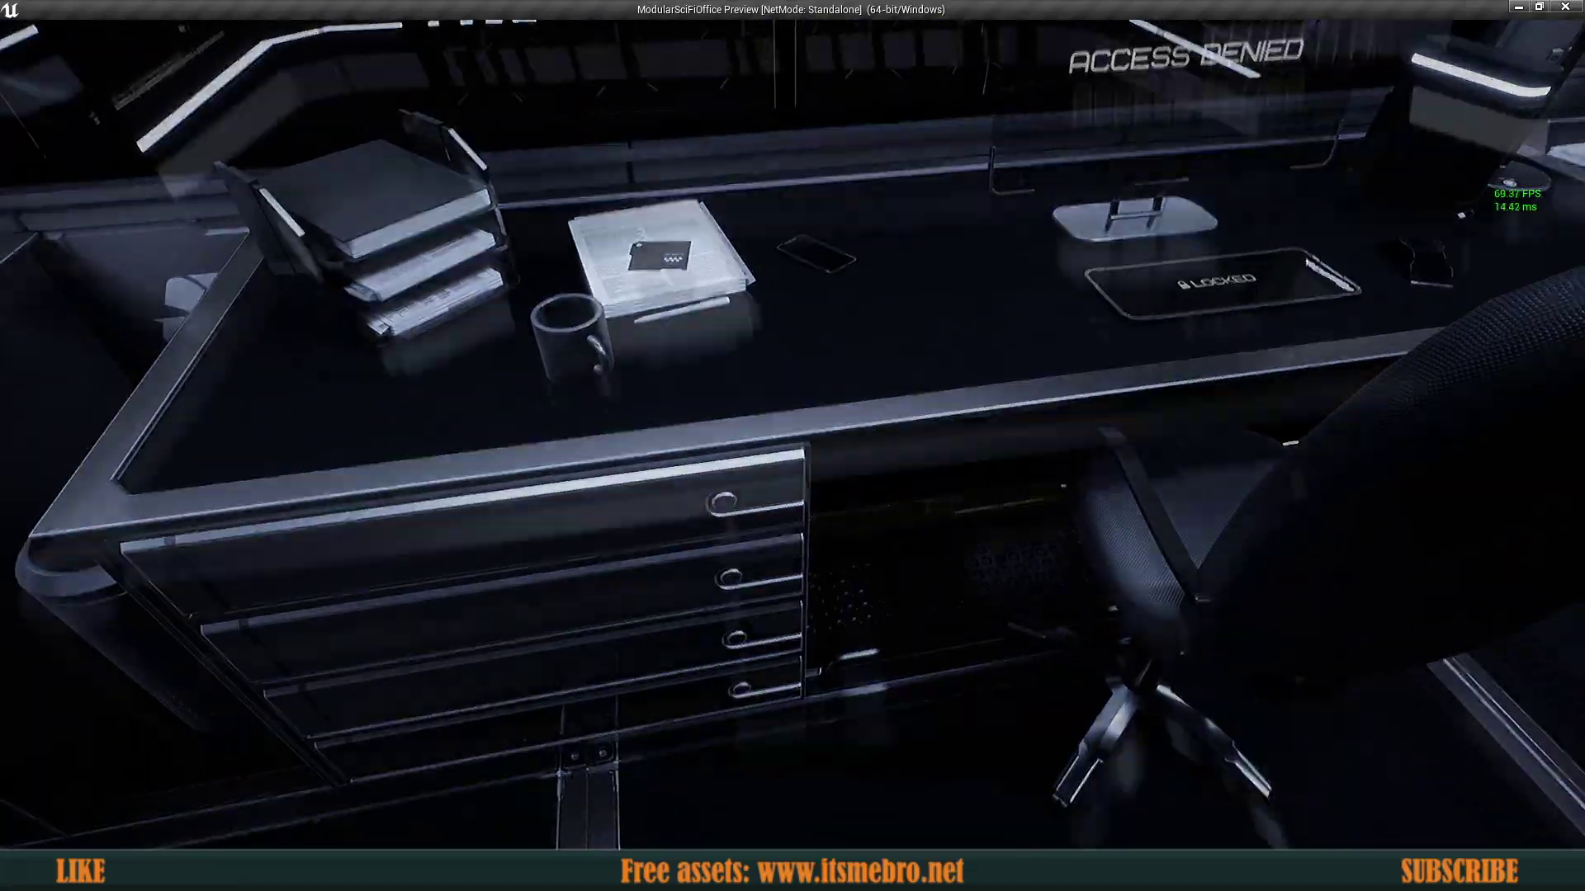
key(e)
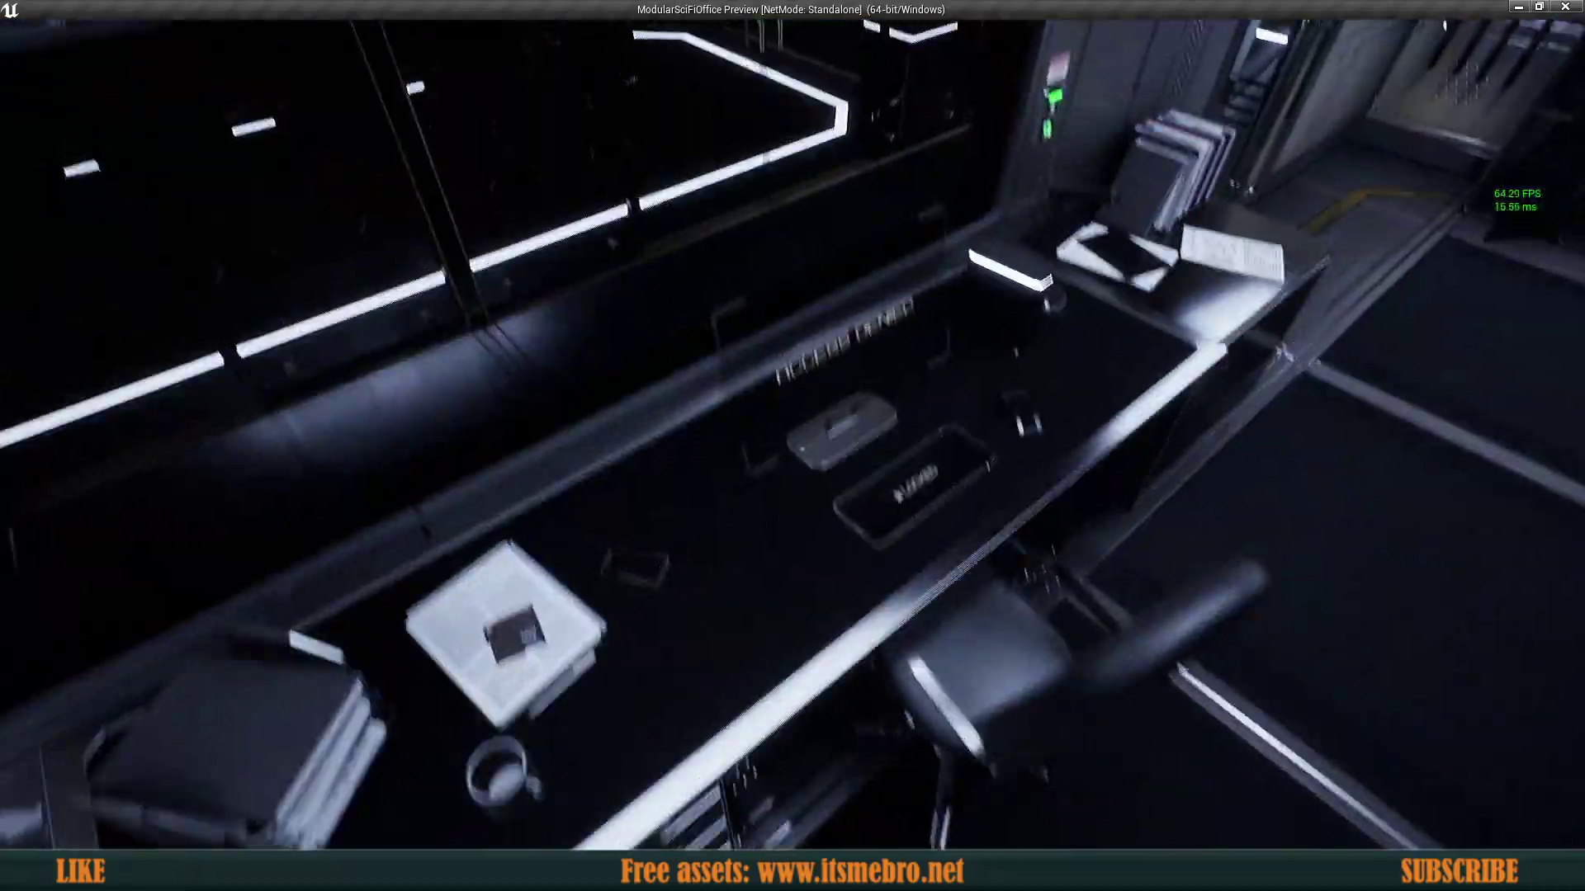
Step: Look around the security monitor and laptop desks, and operate the low cabinet door beside the exit
key(w)
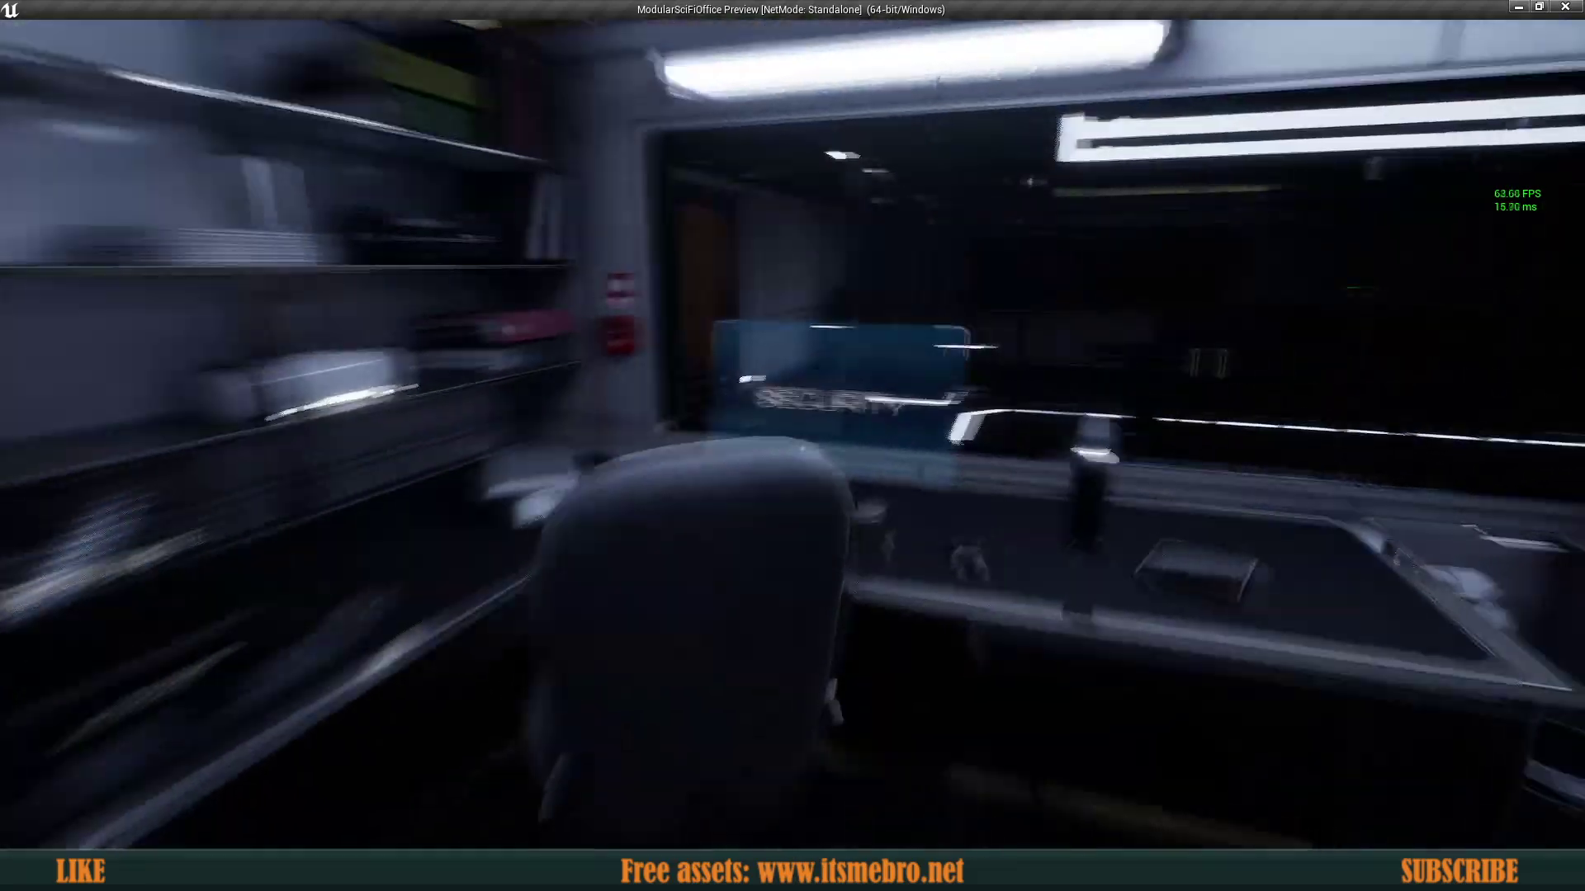
key(s)
key(w)
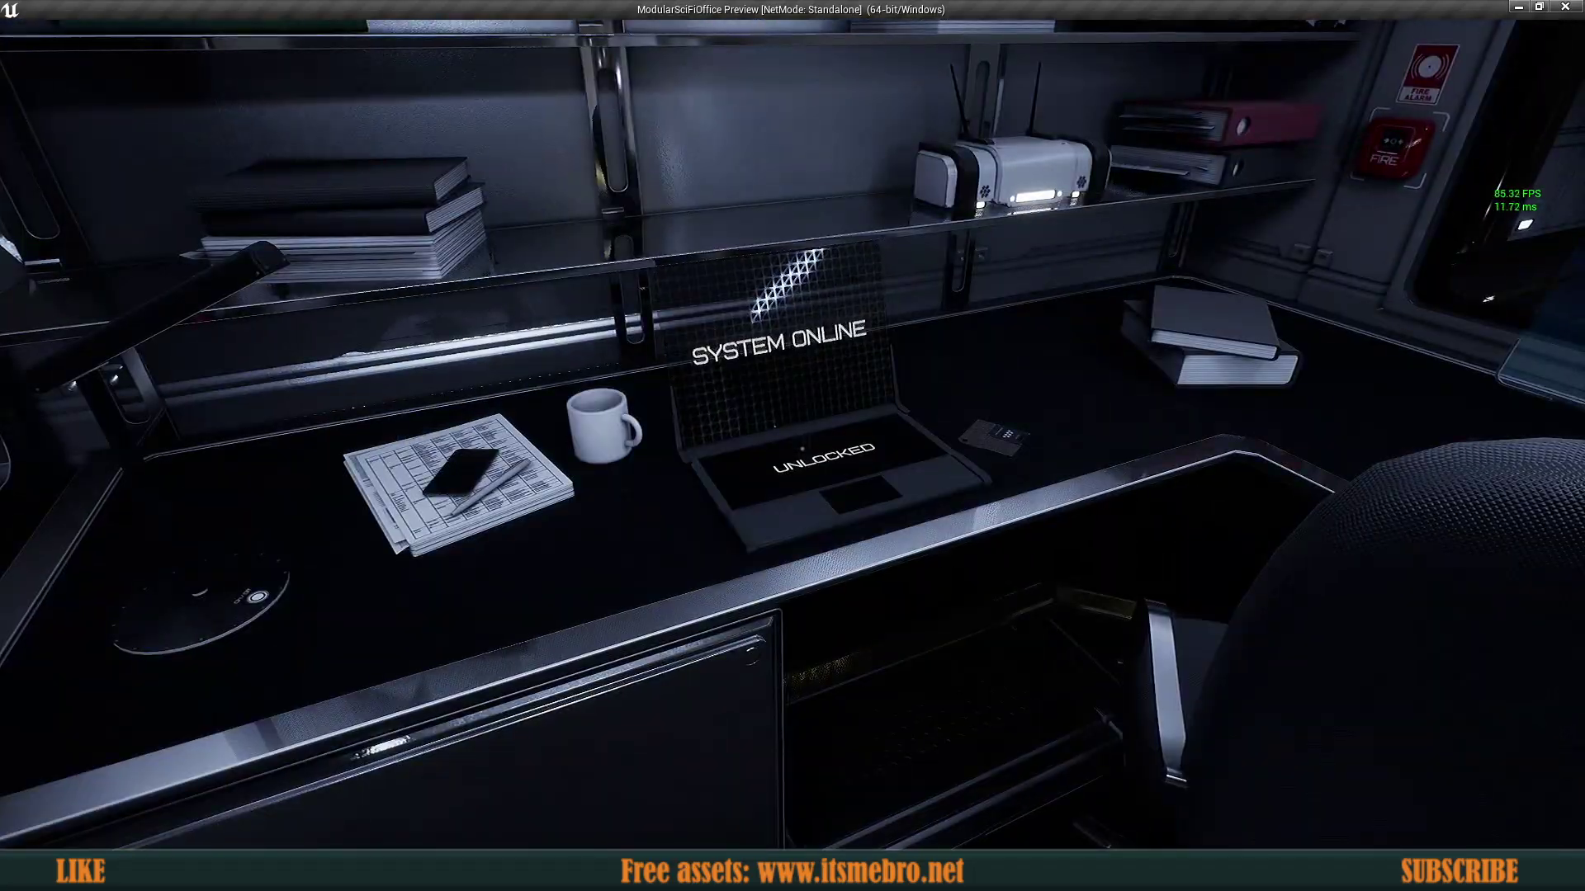
key(s)
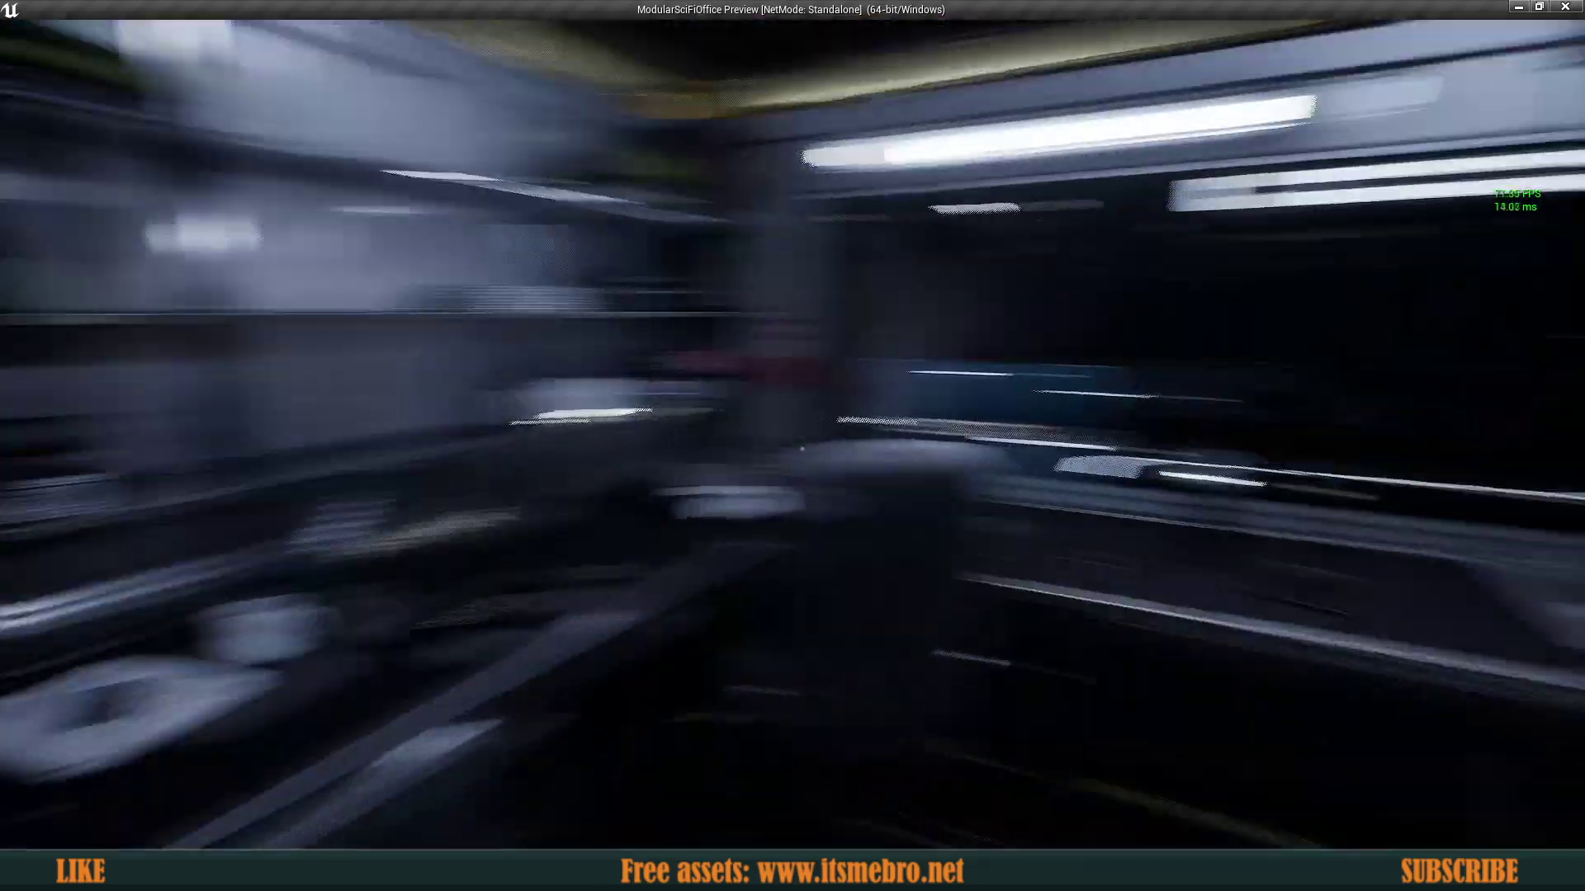
key(w)
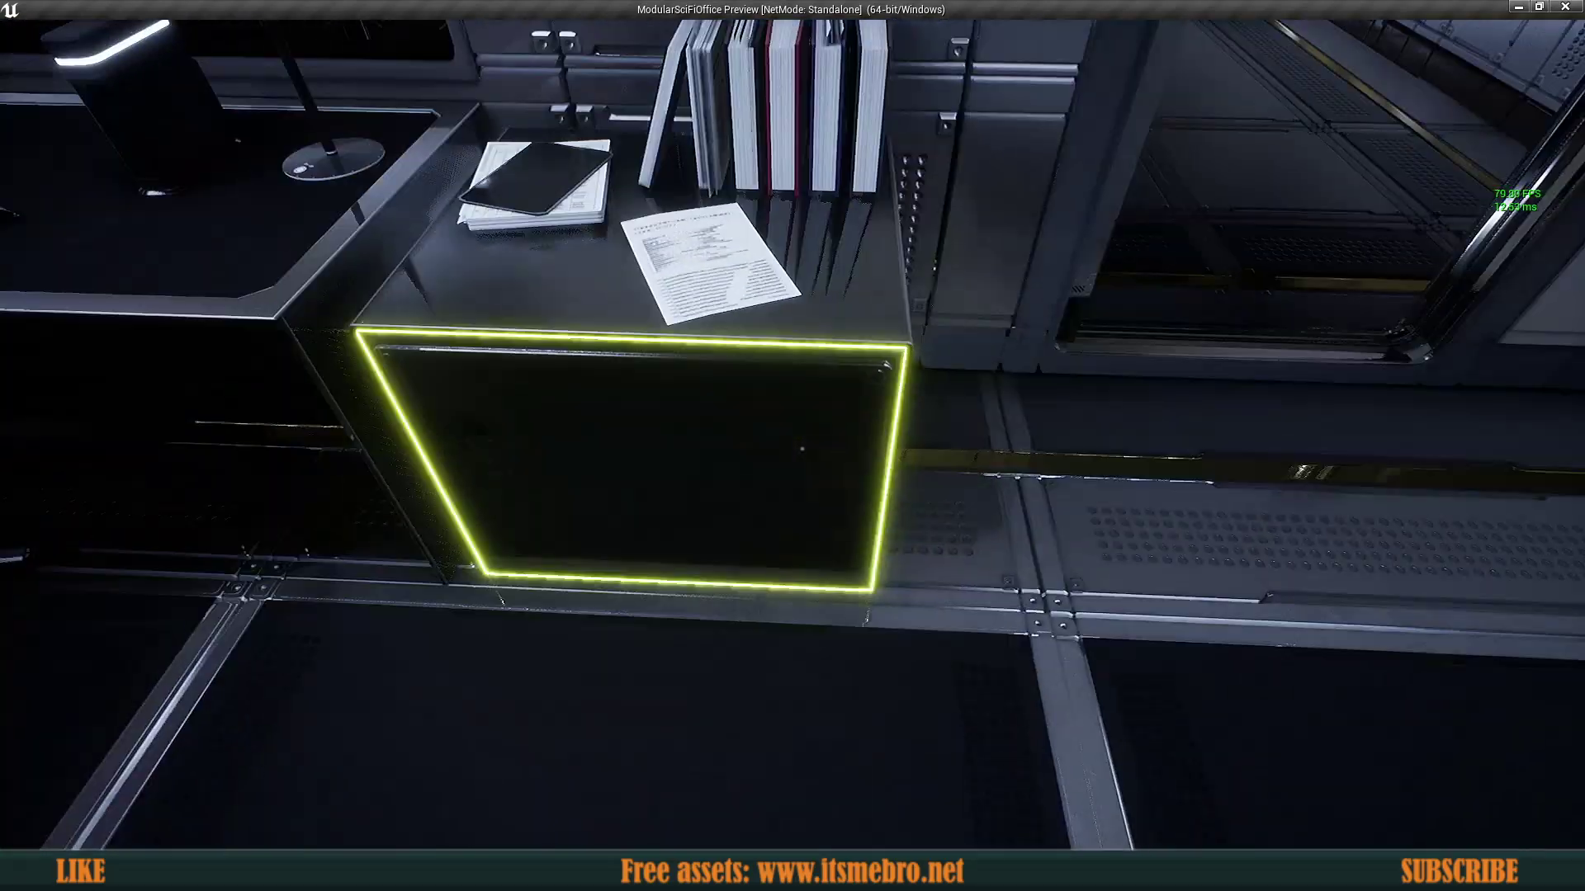
key(e)
Step: Leave the security office and open the corridor door to the wood-panelled stairwell beside the first-aid kit
key(w)
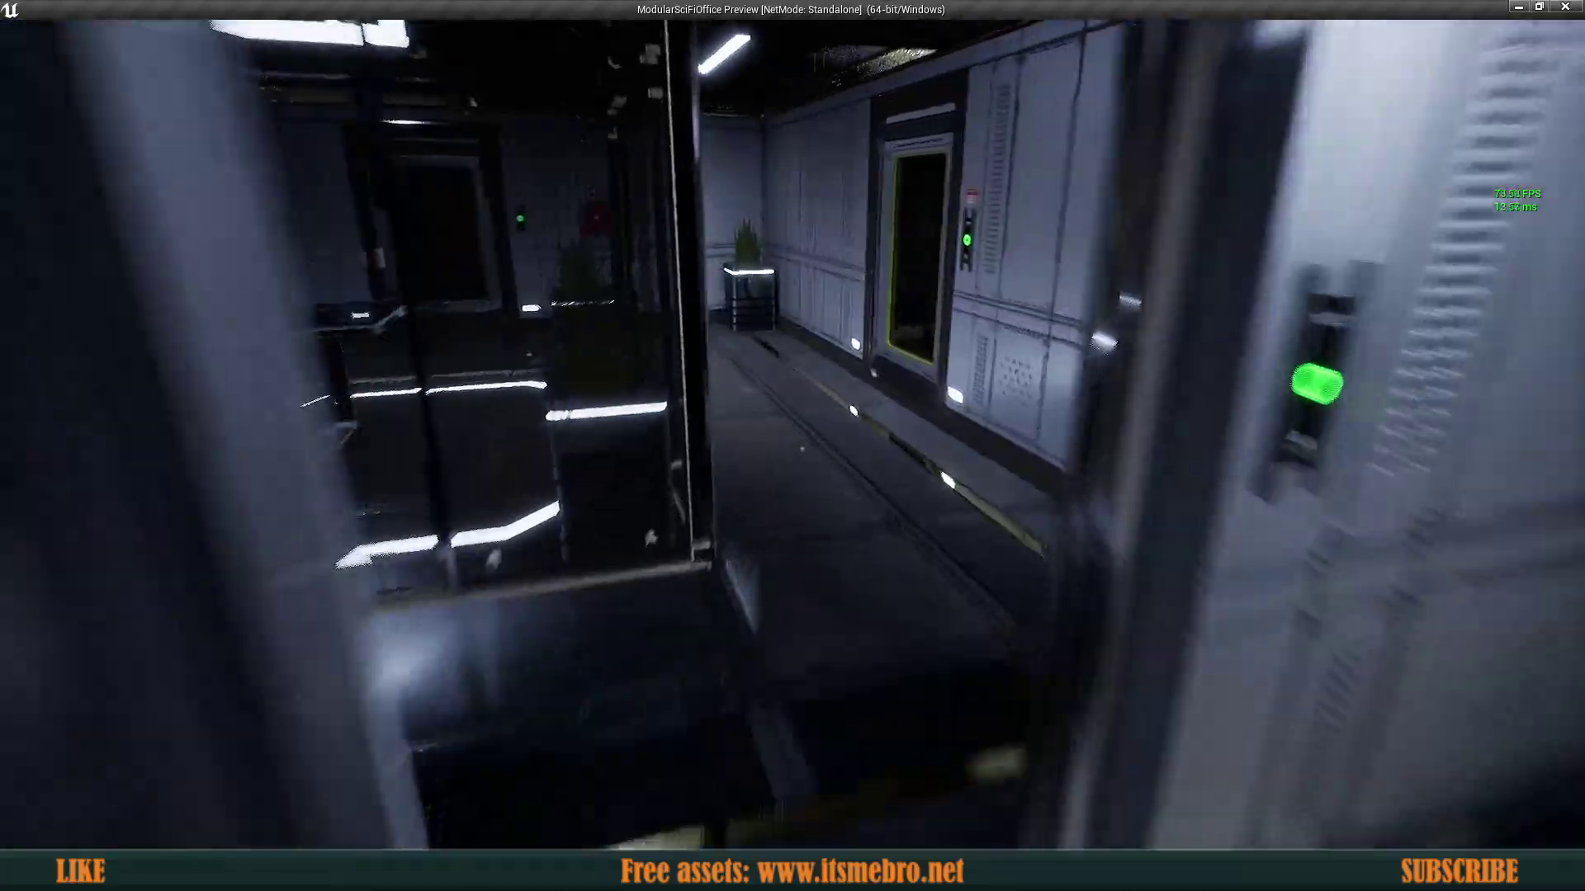
key(w)
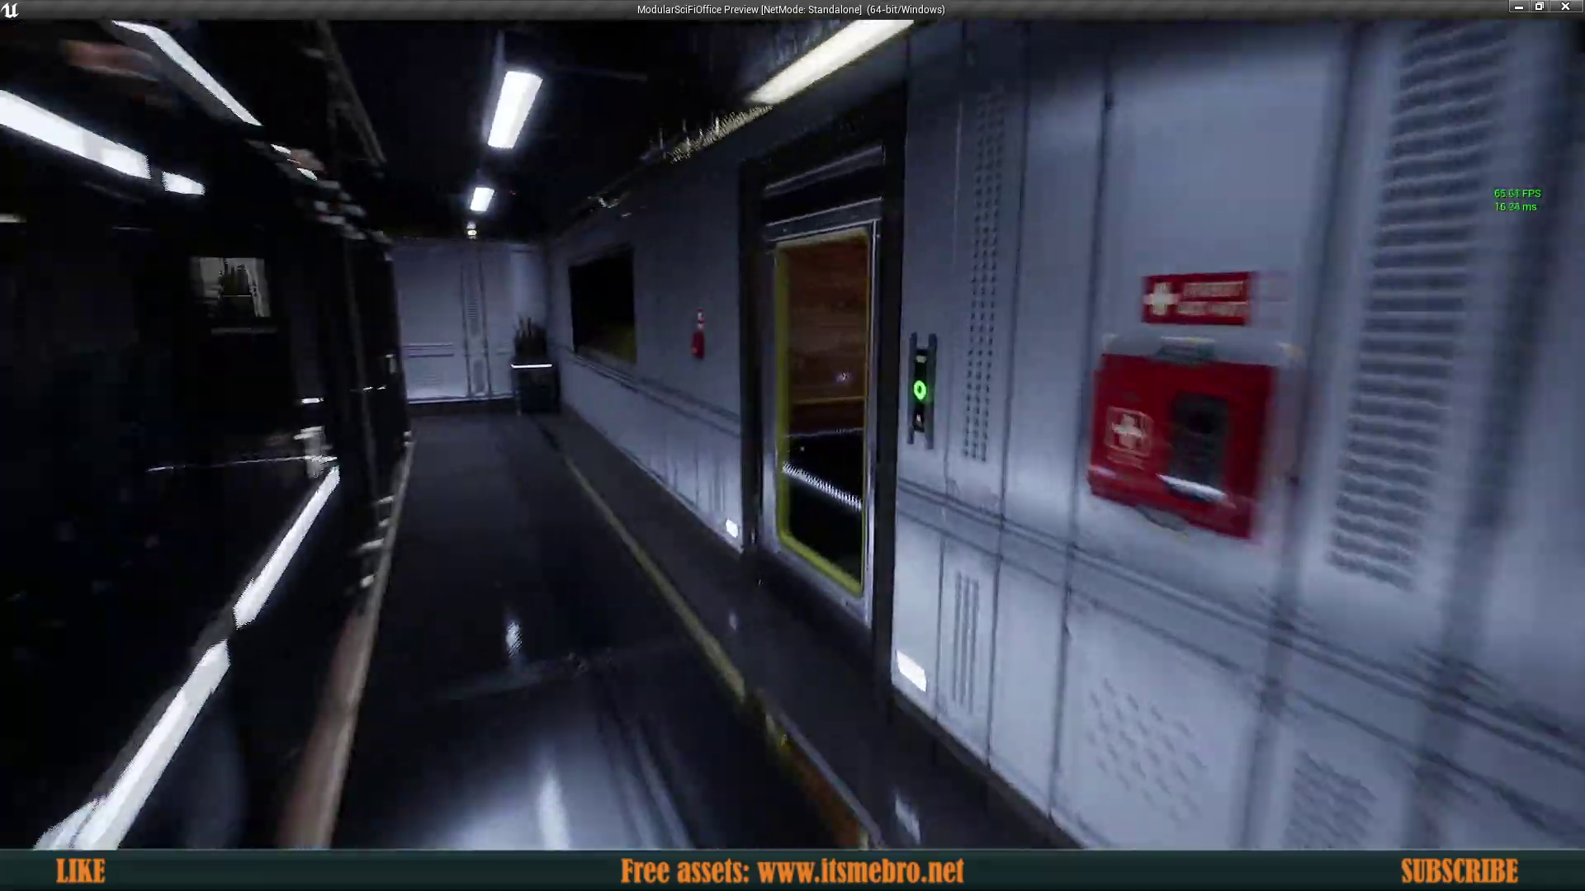
key(e)
key(w)
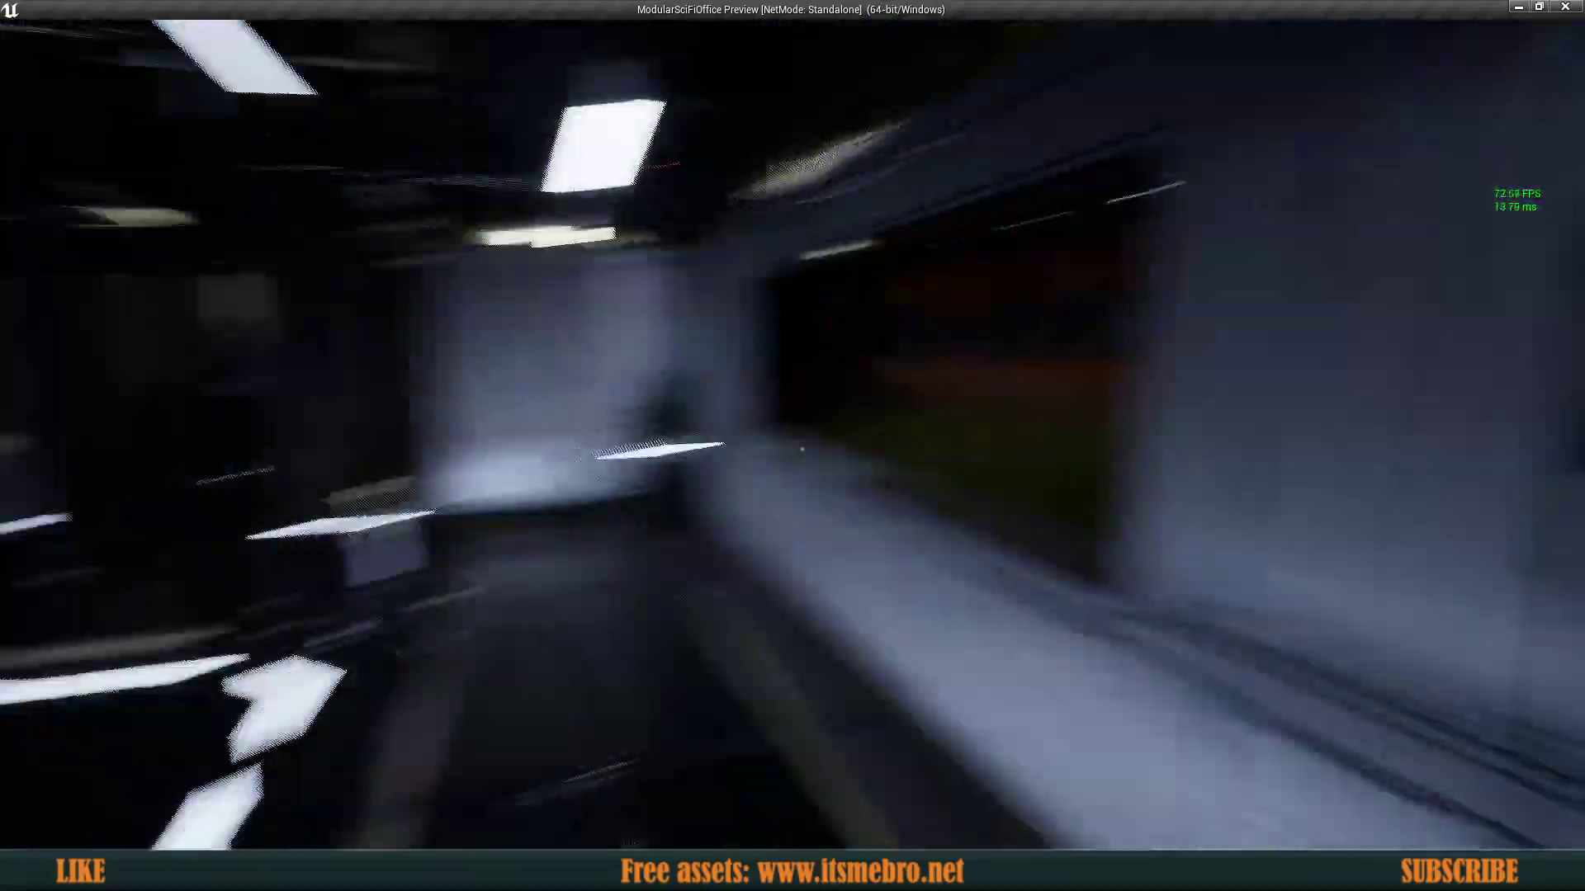
Step: Continue around the corridor and enter the server room through its yellow-highlighted door
key(w)
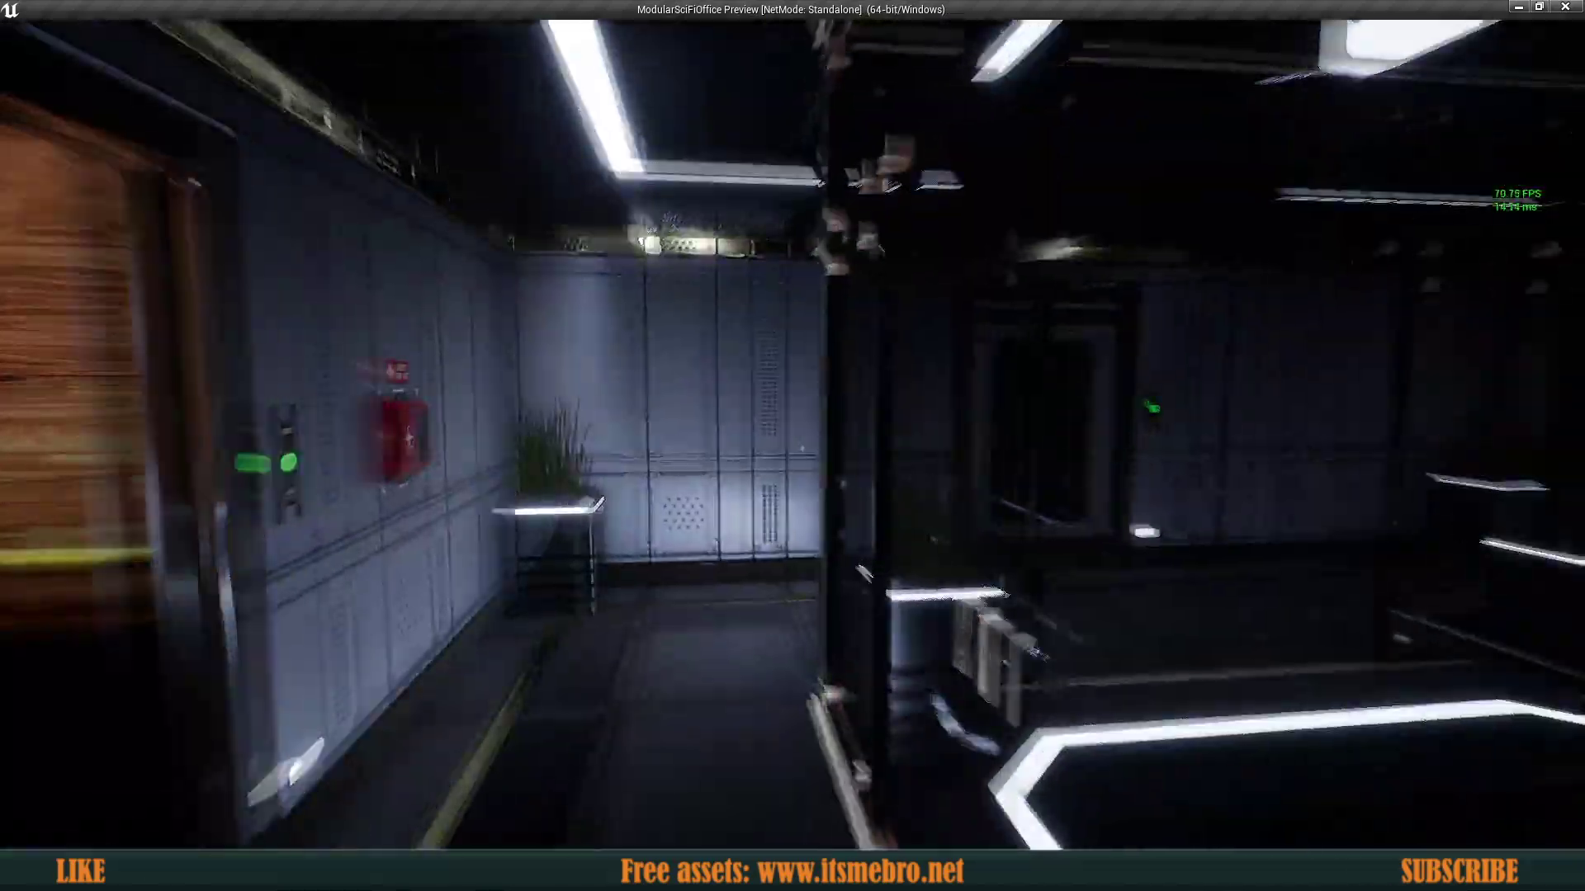
key(w)
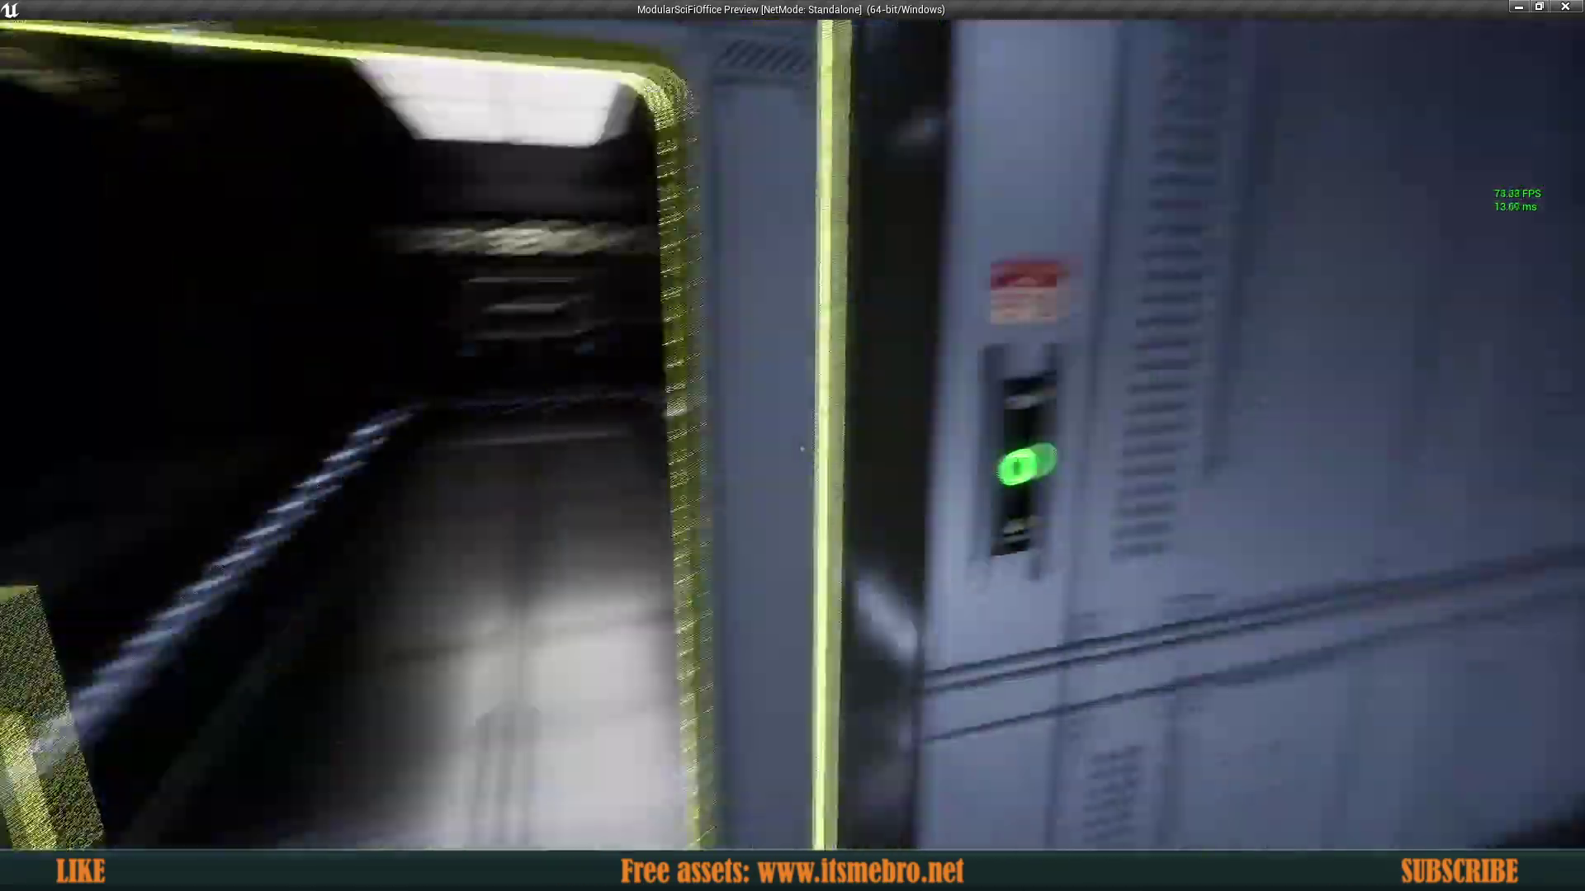
key(e)
key(w)
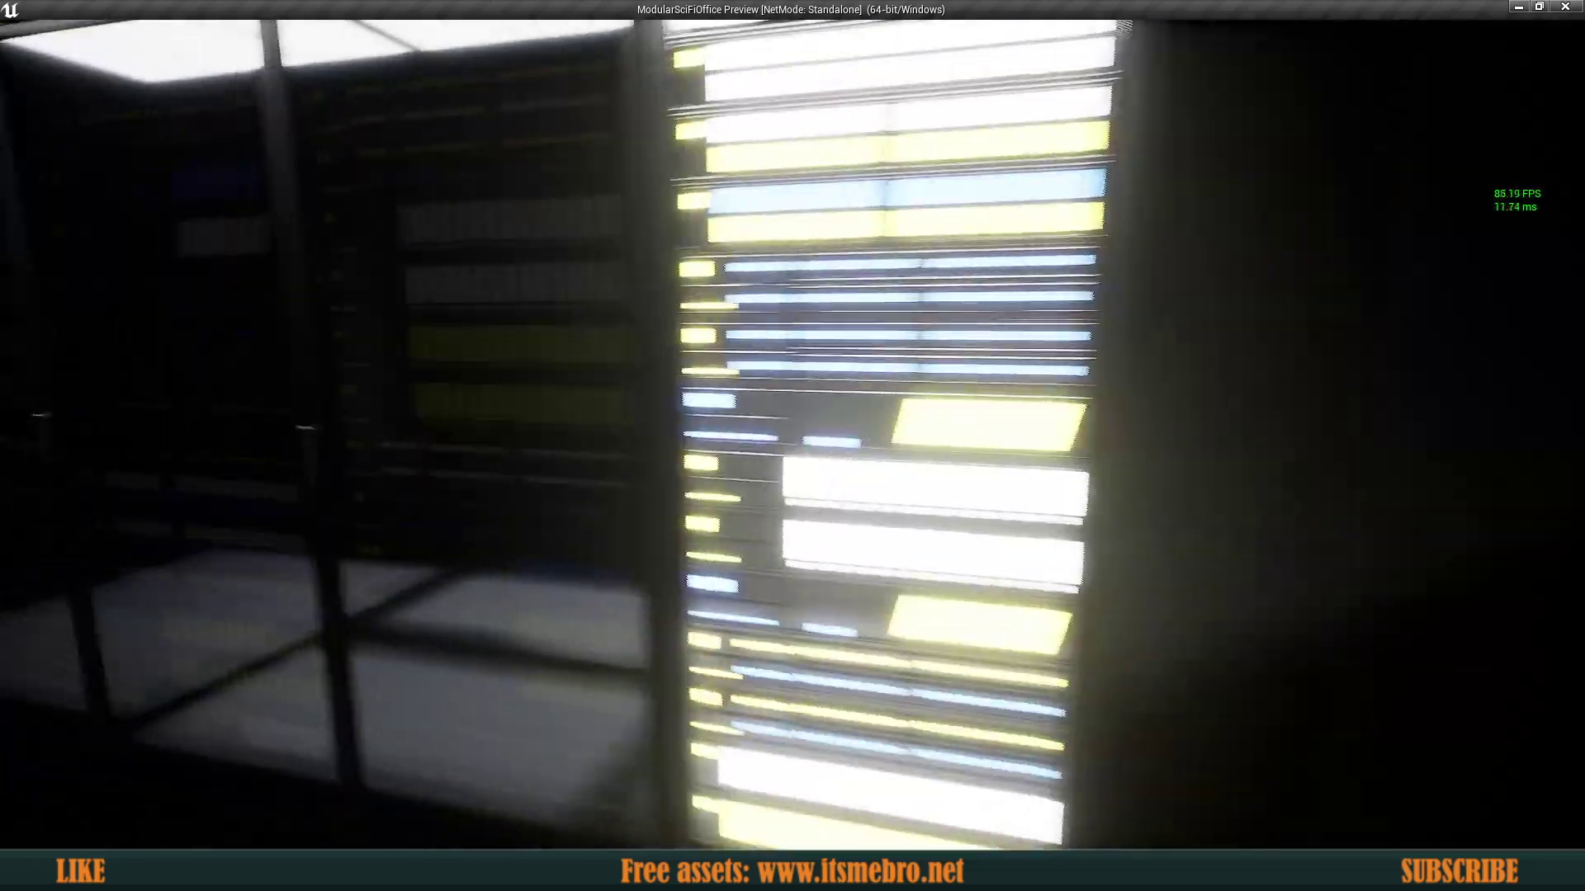
Step: Walk along the server room's racks, operating their glass doors and examining the illuminated servers inside
key(w)
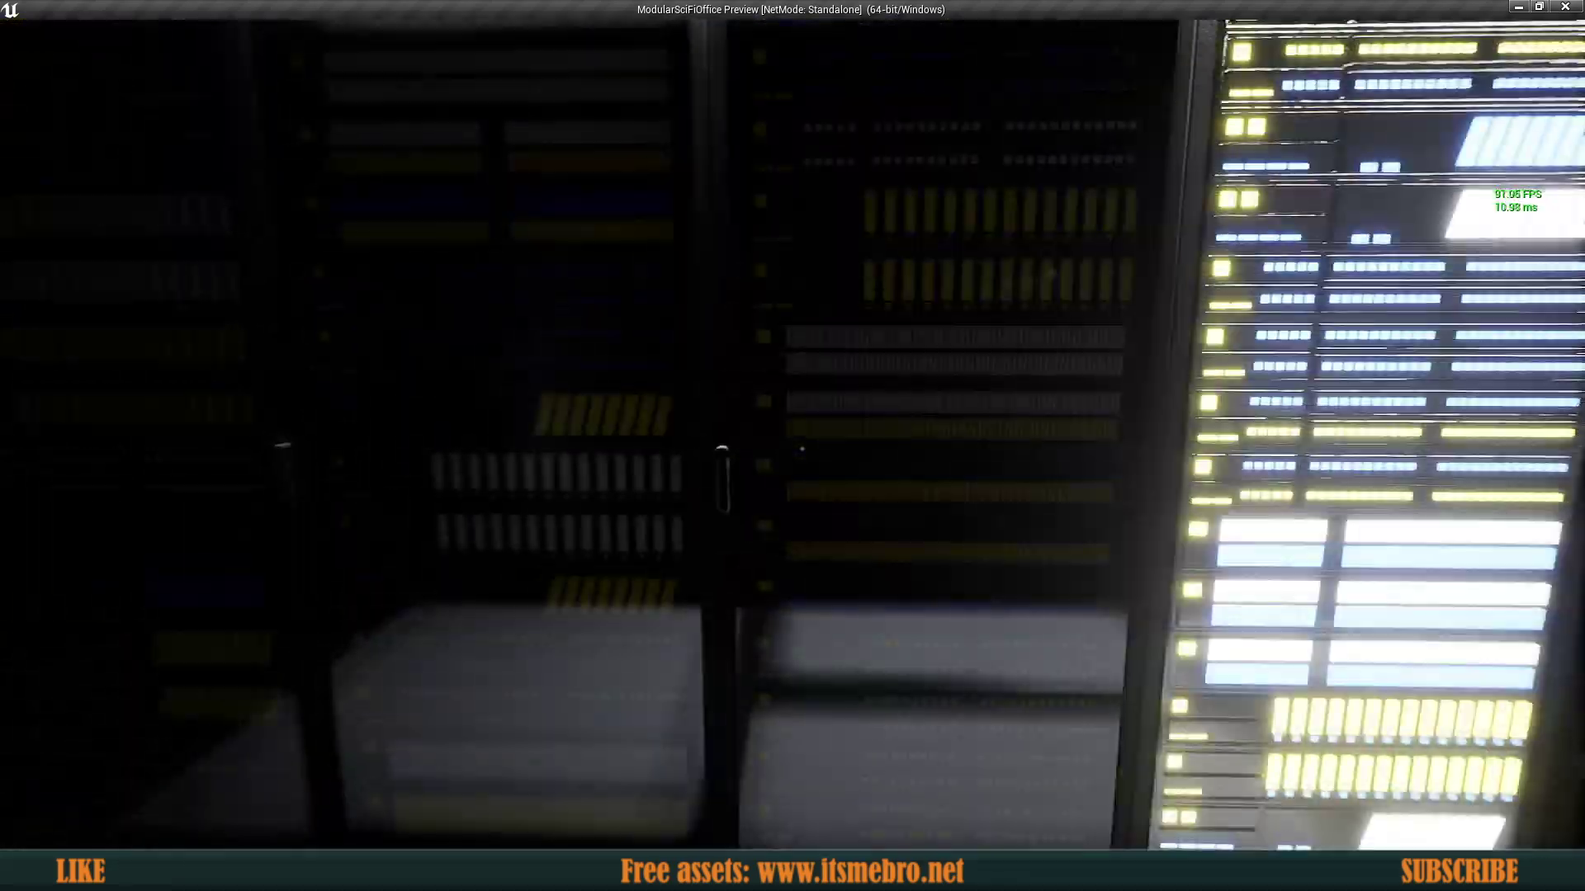
key(w)
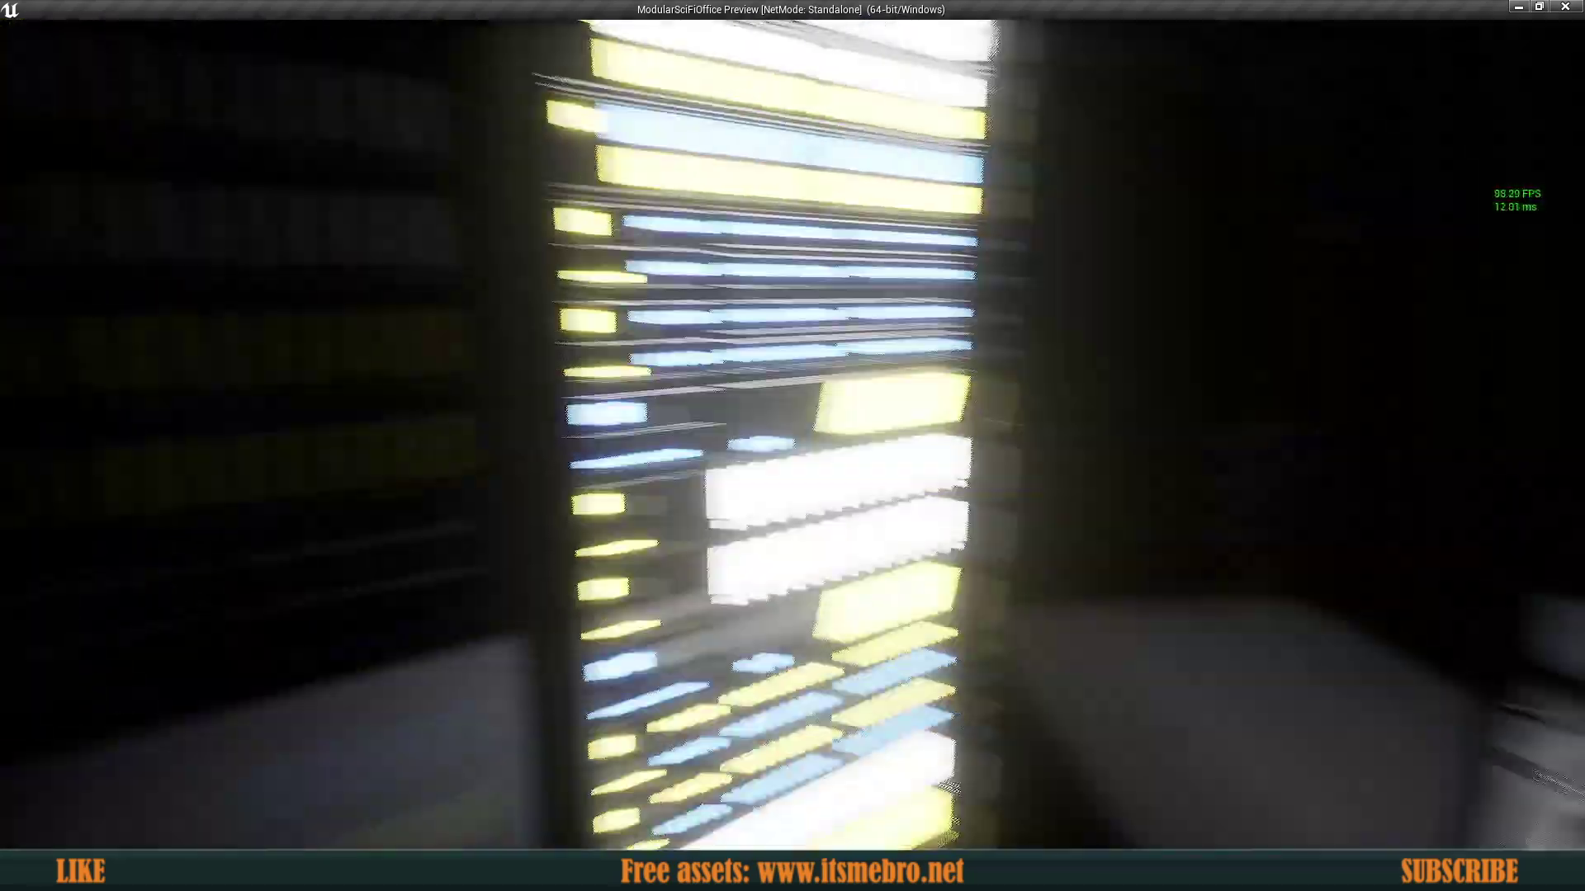
key(w)
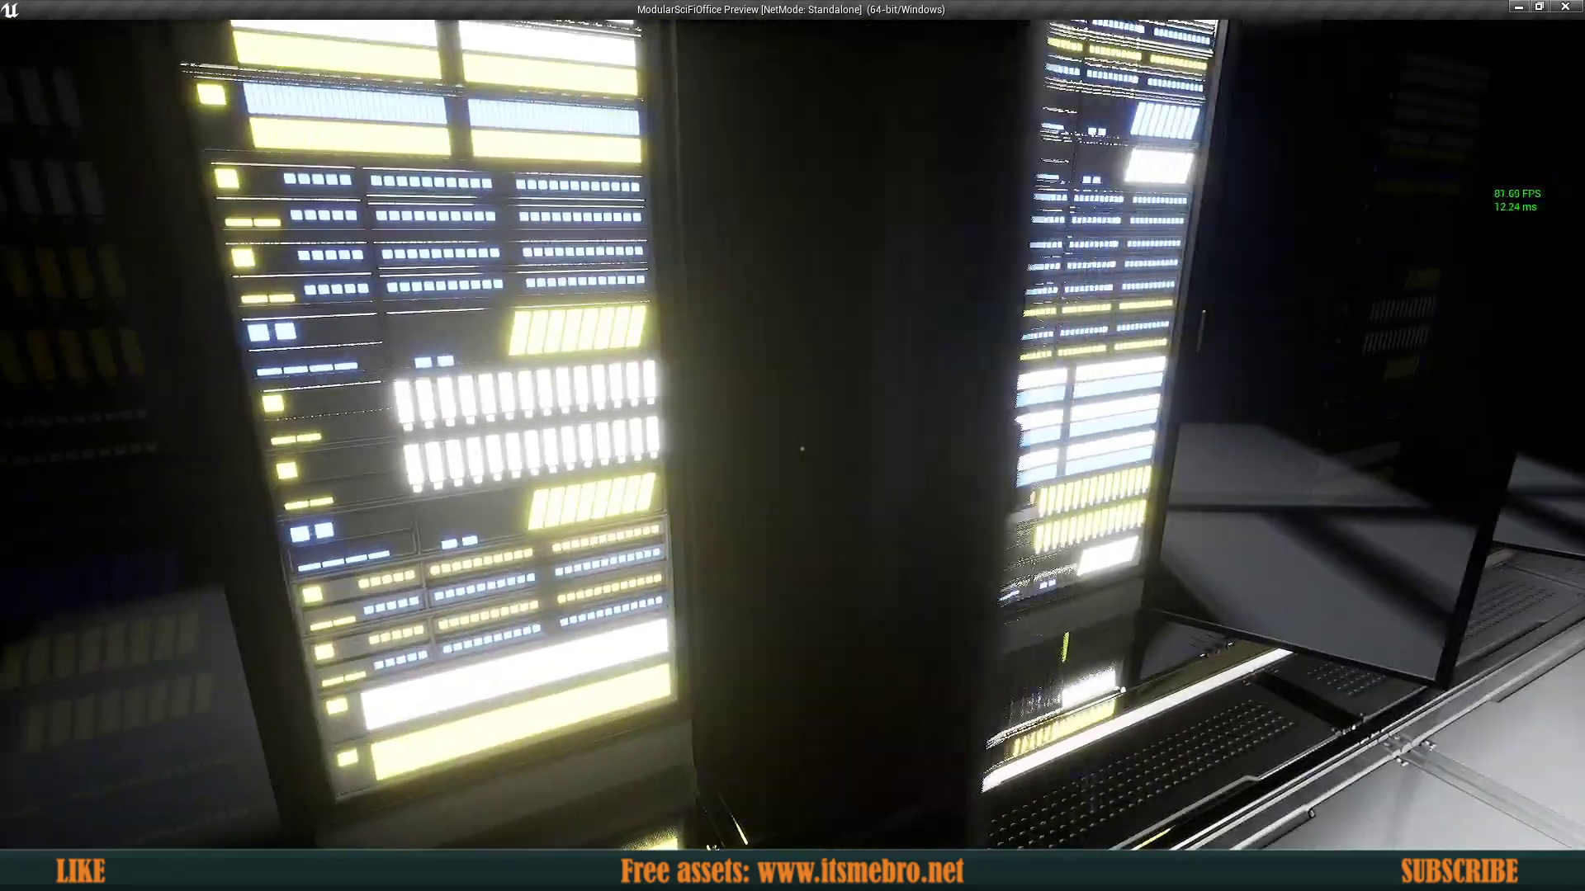
key(w)
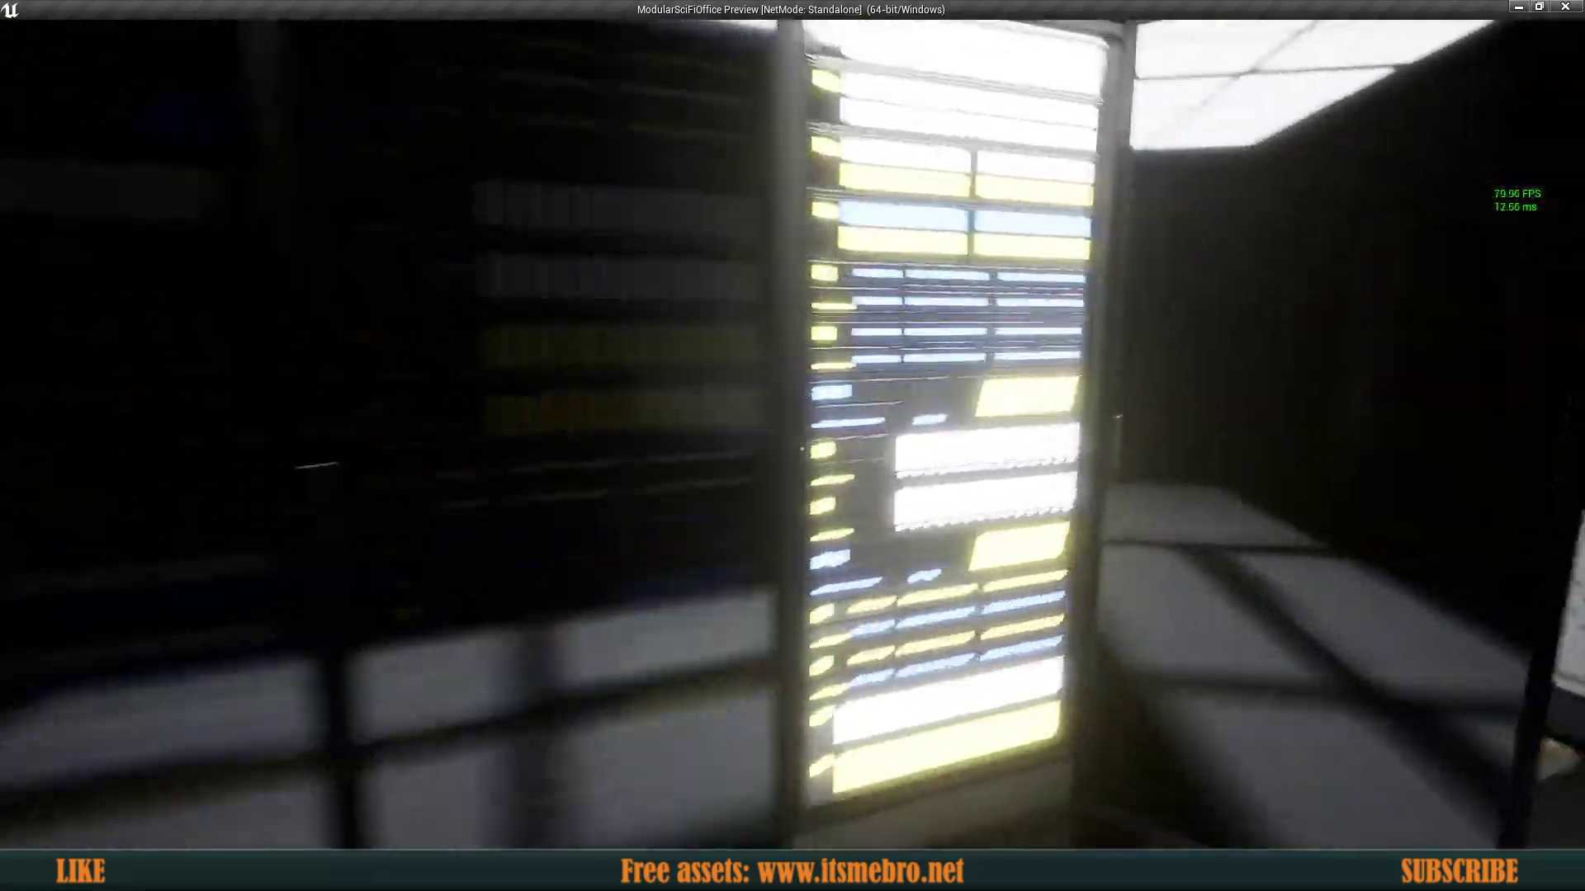
key(w)
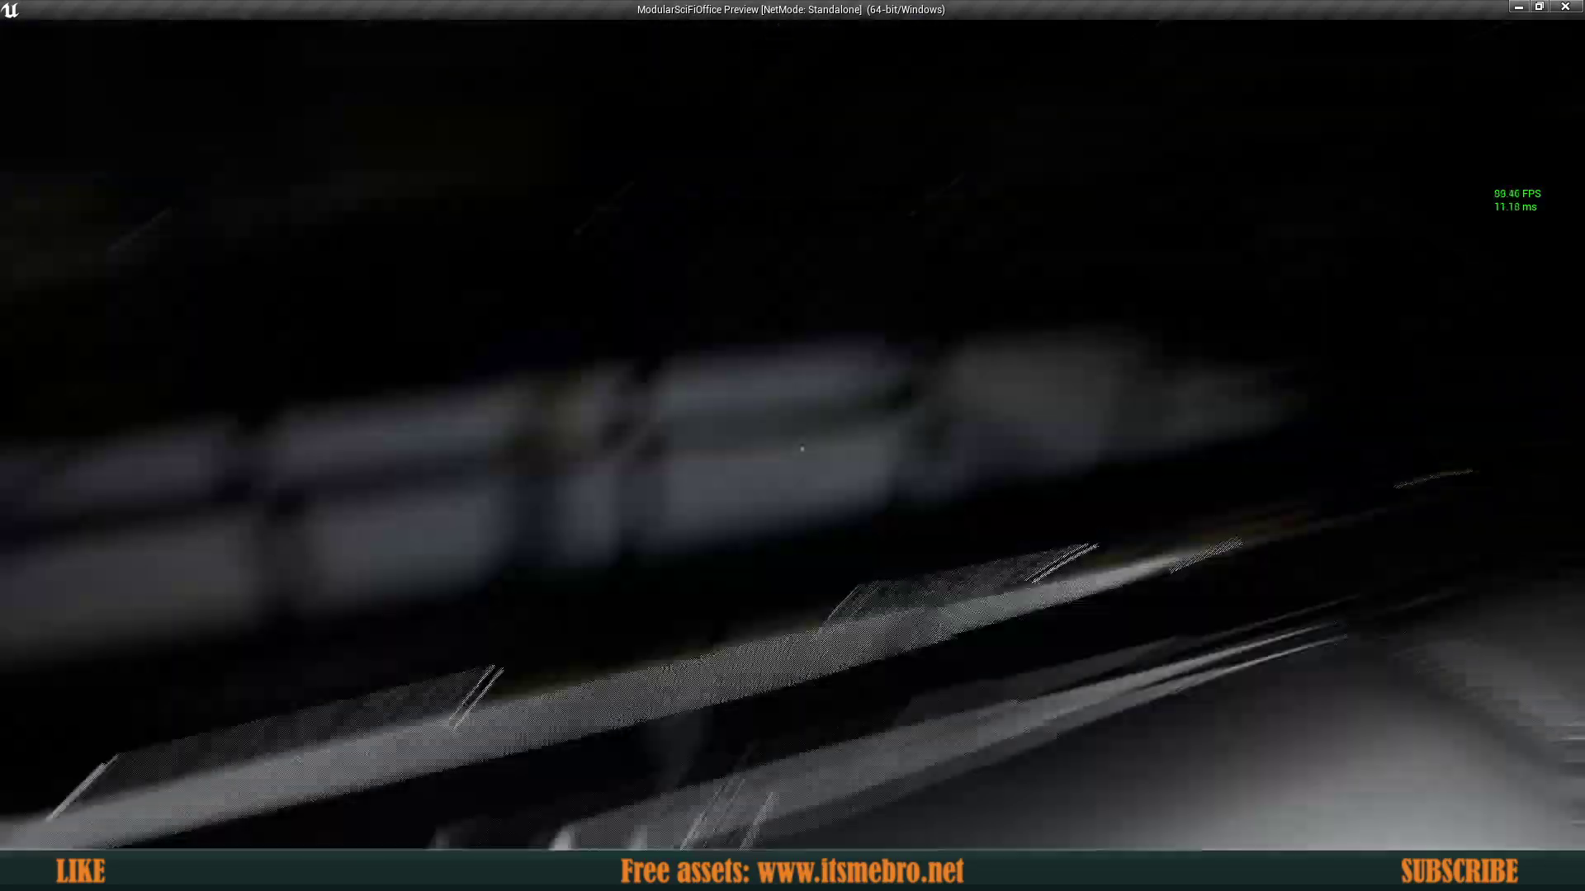
key(e)
key(w)
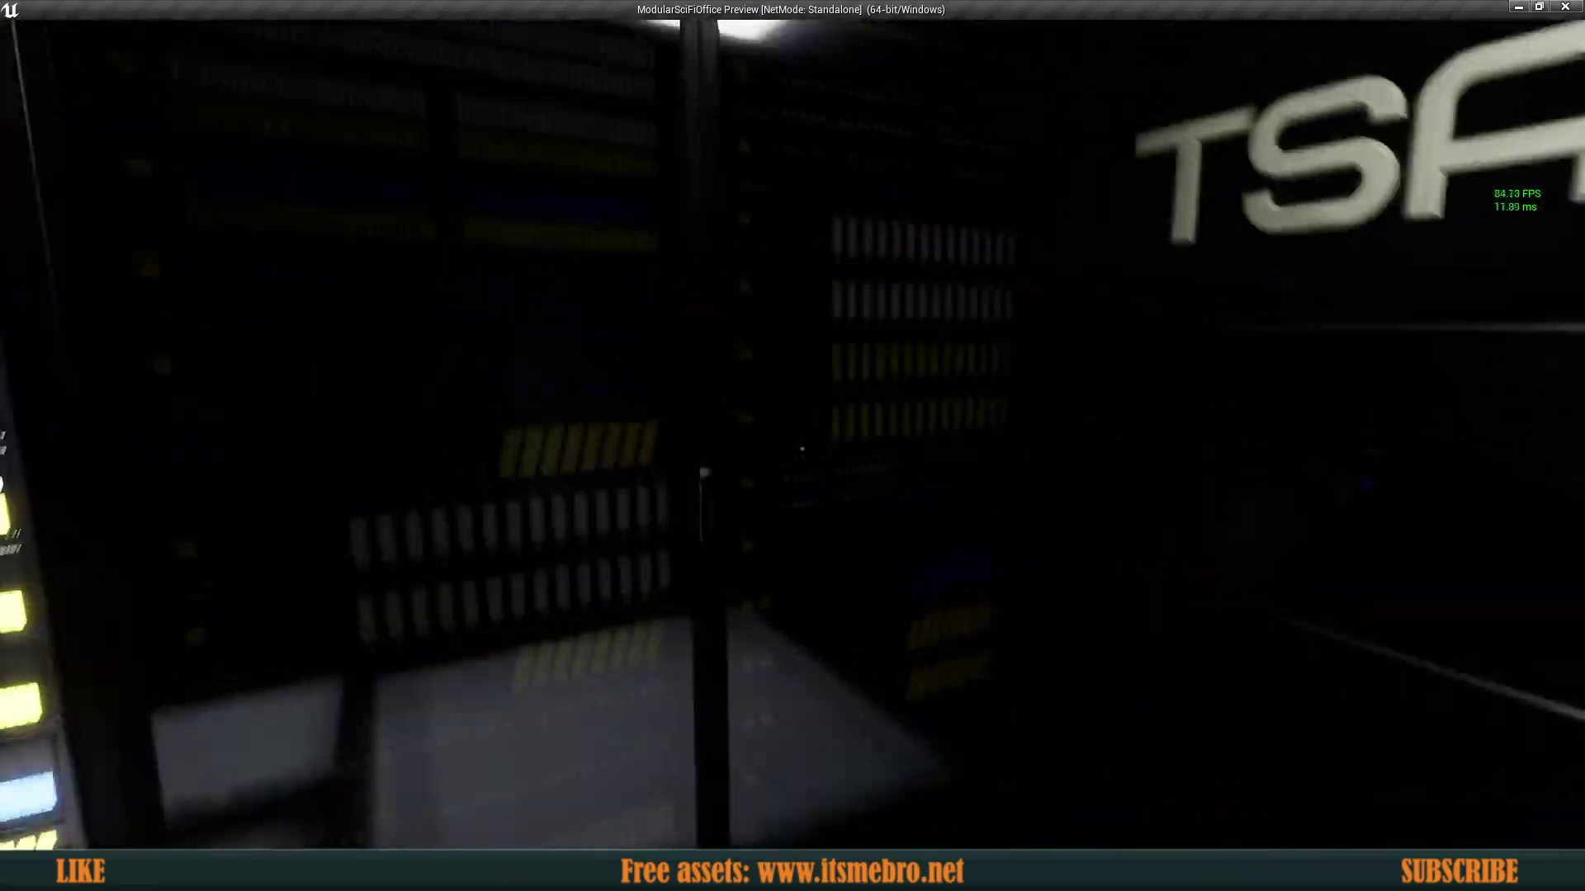
key(s)
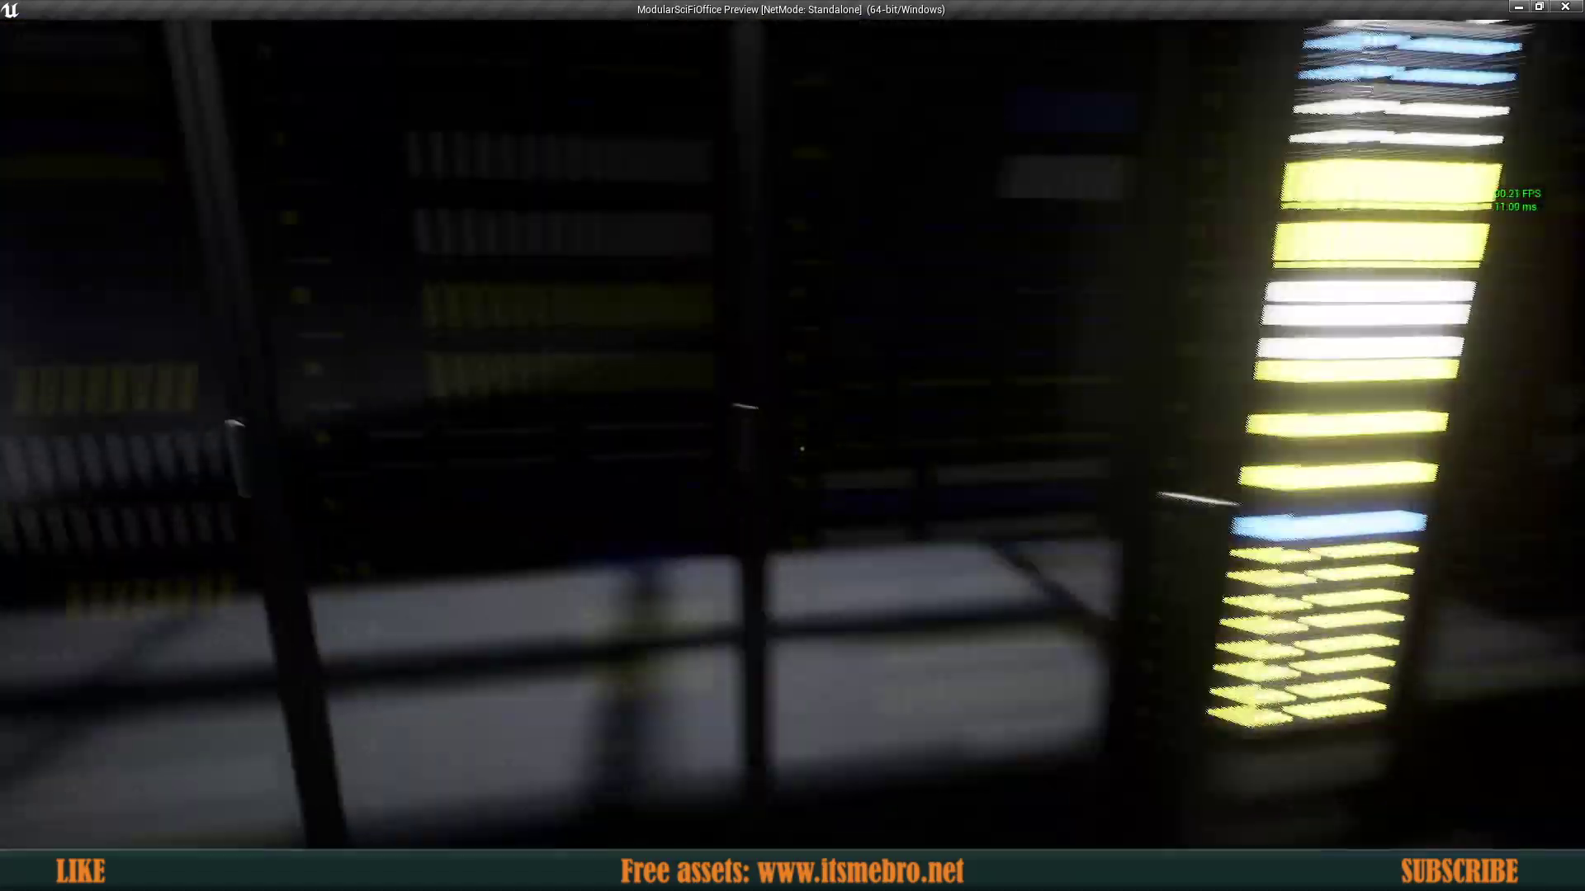
key(s)
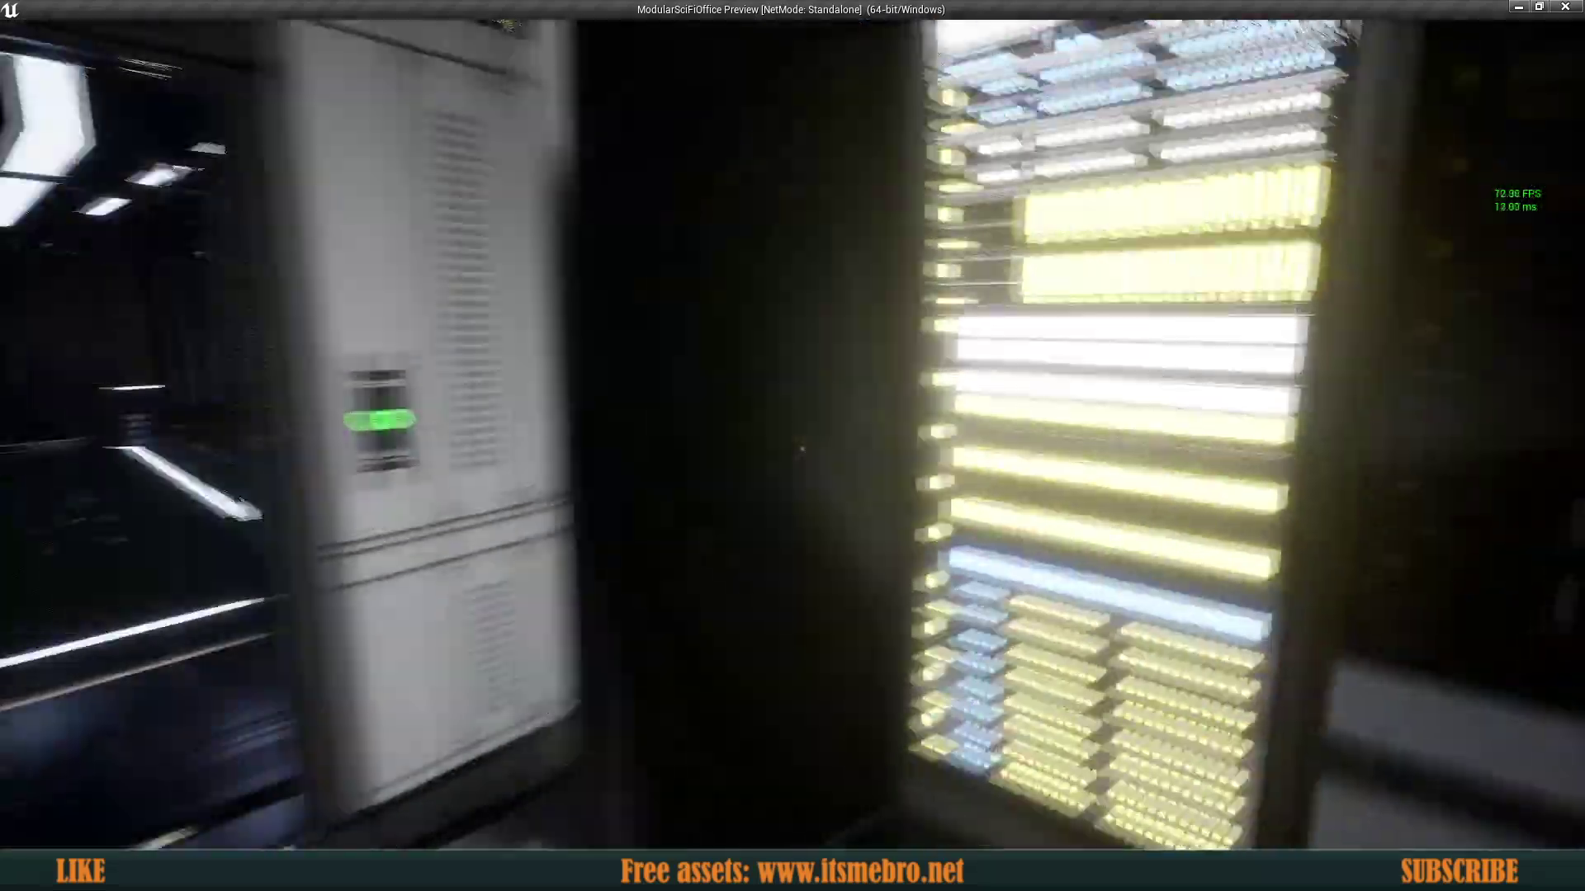
Step: Return to the wood-panelled stairwell and go down it to examine the Tsar Genomics waiting area and its seats
key(w)
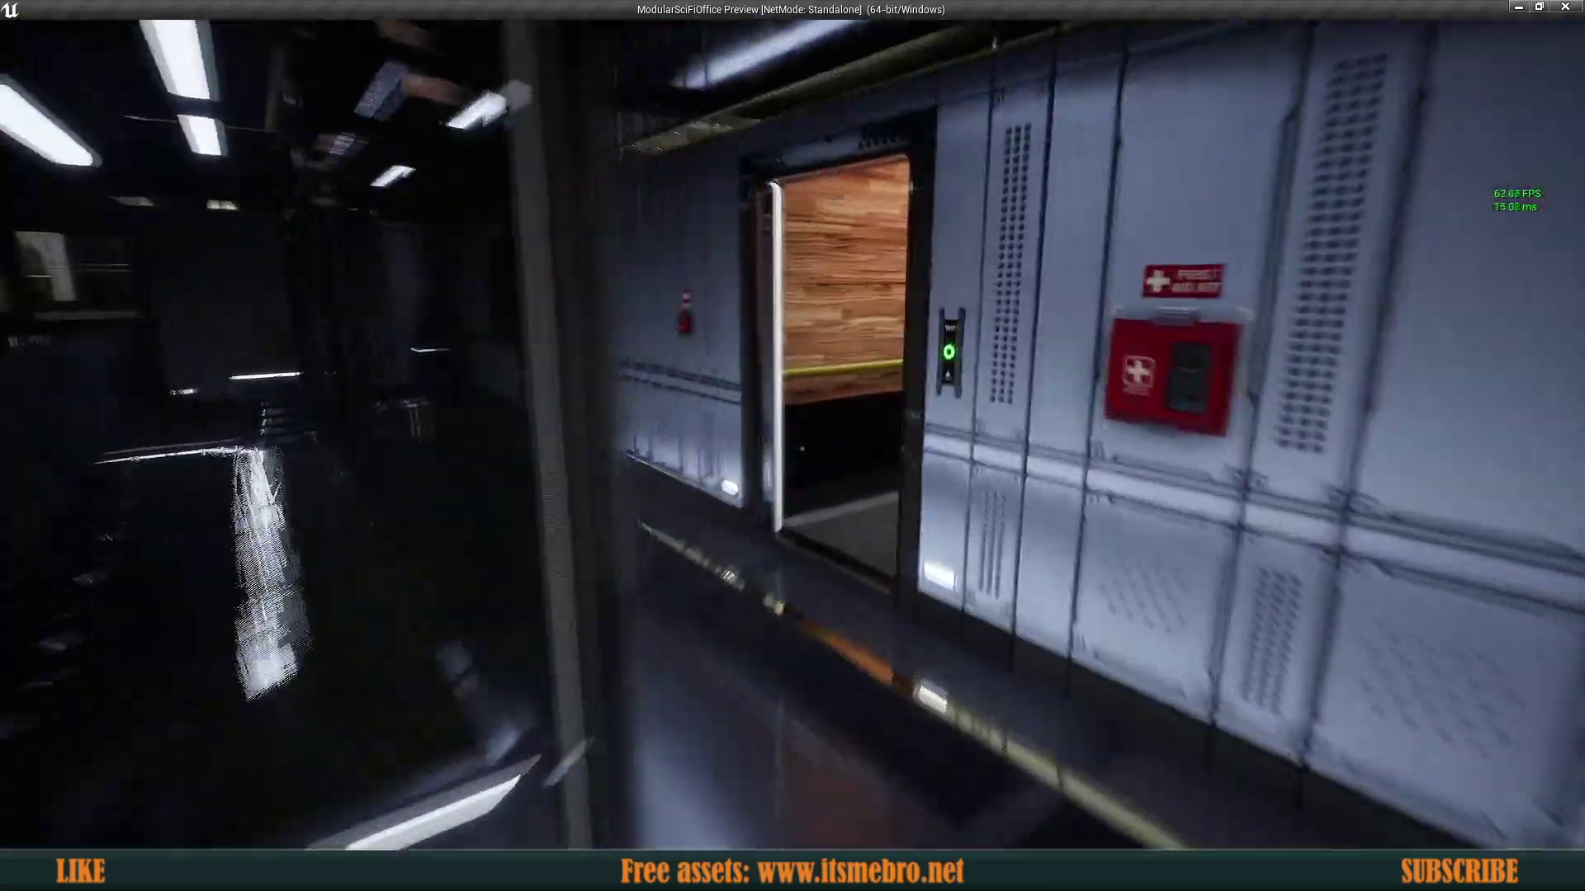
key(w)
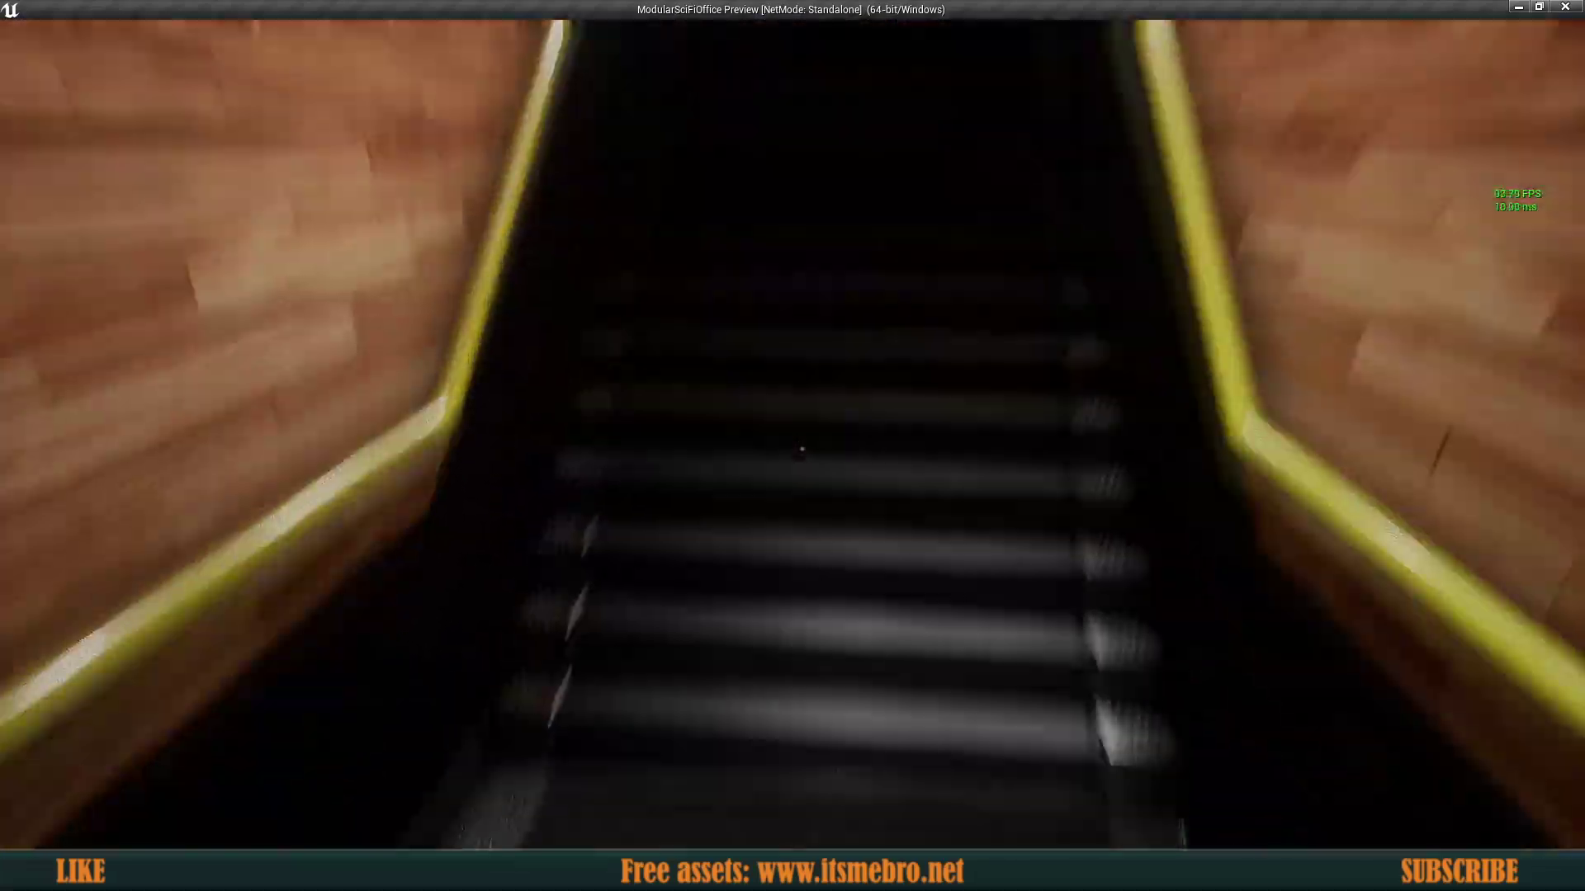
key(w)
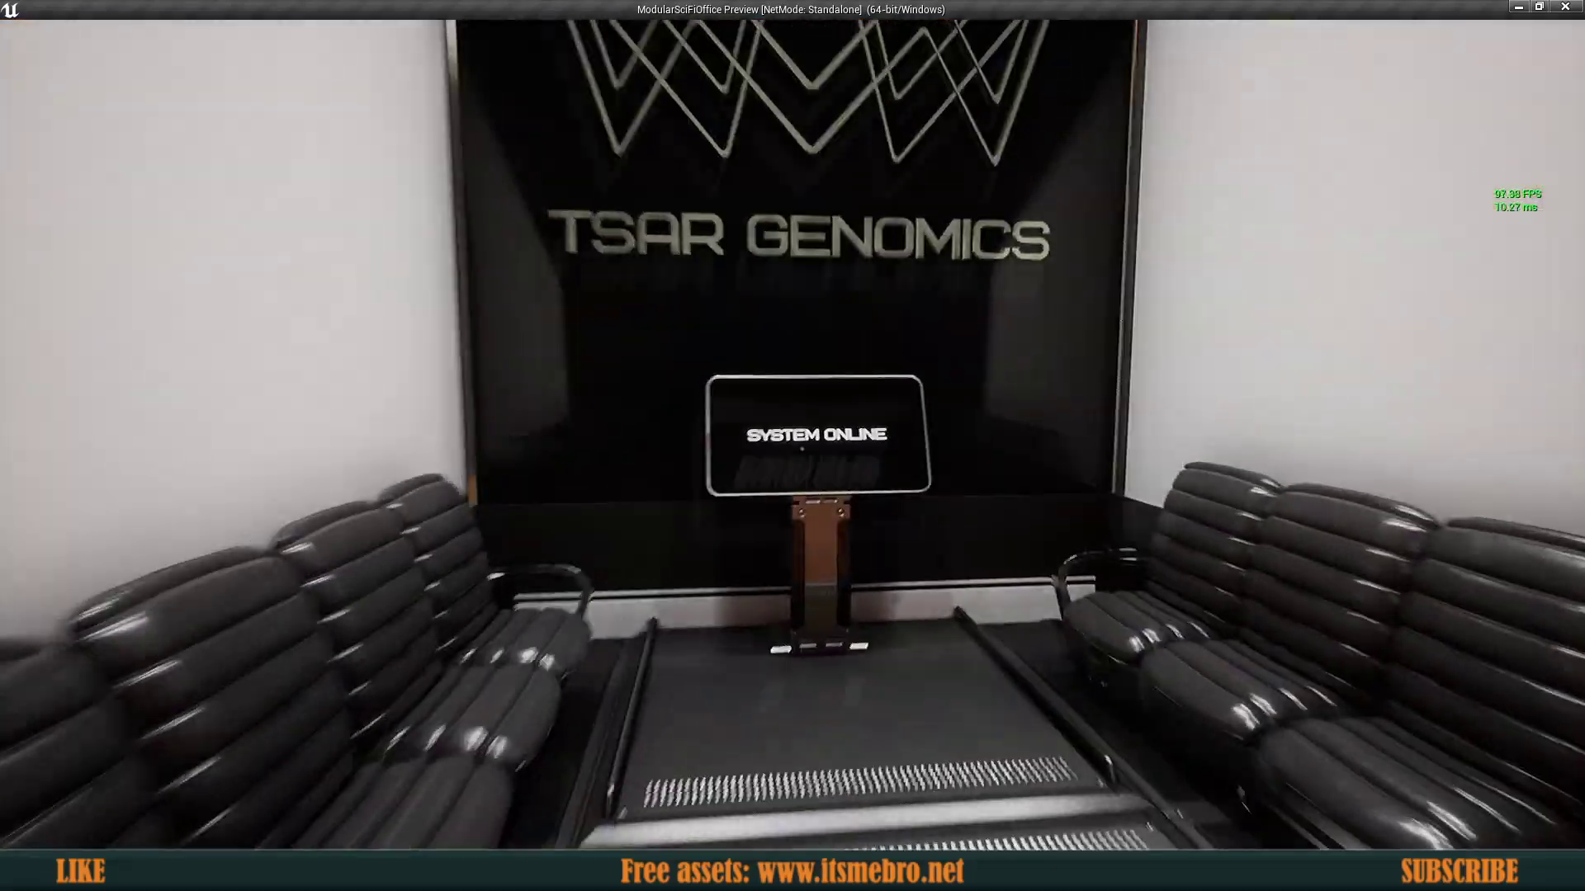
key(w)
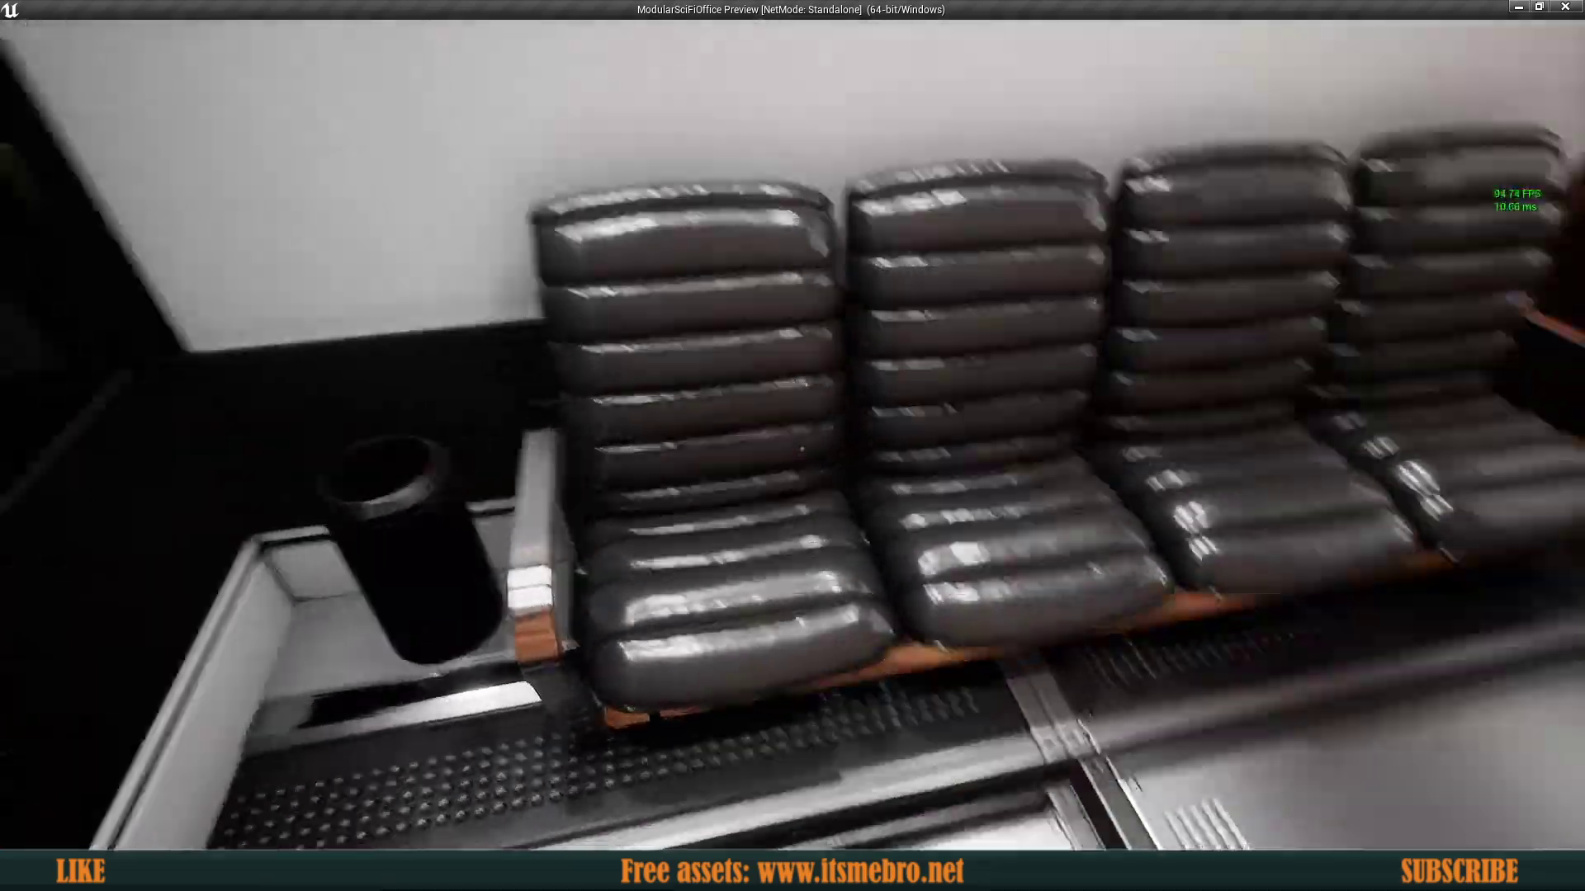
key(w)
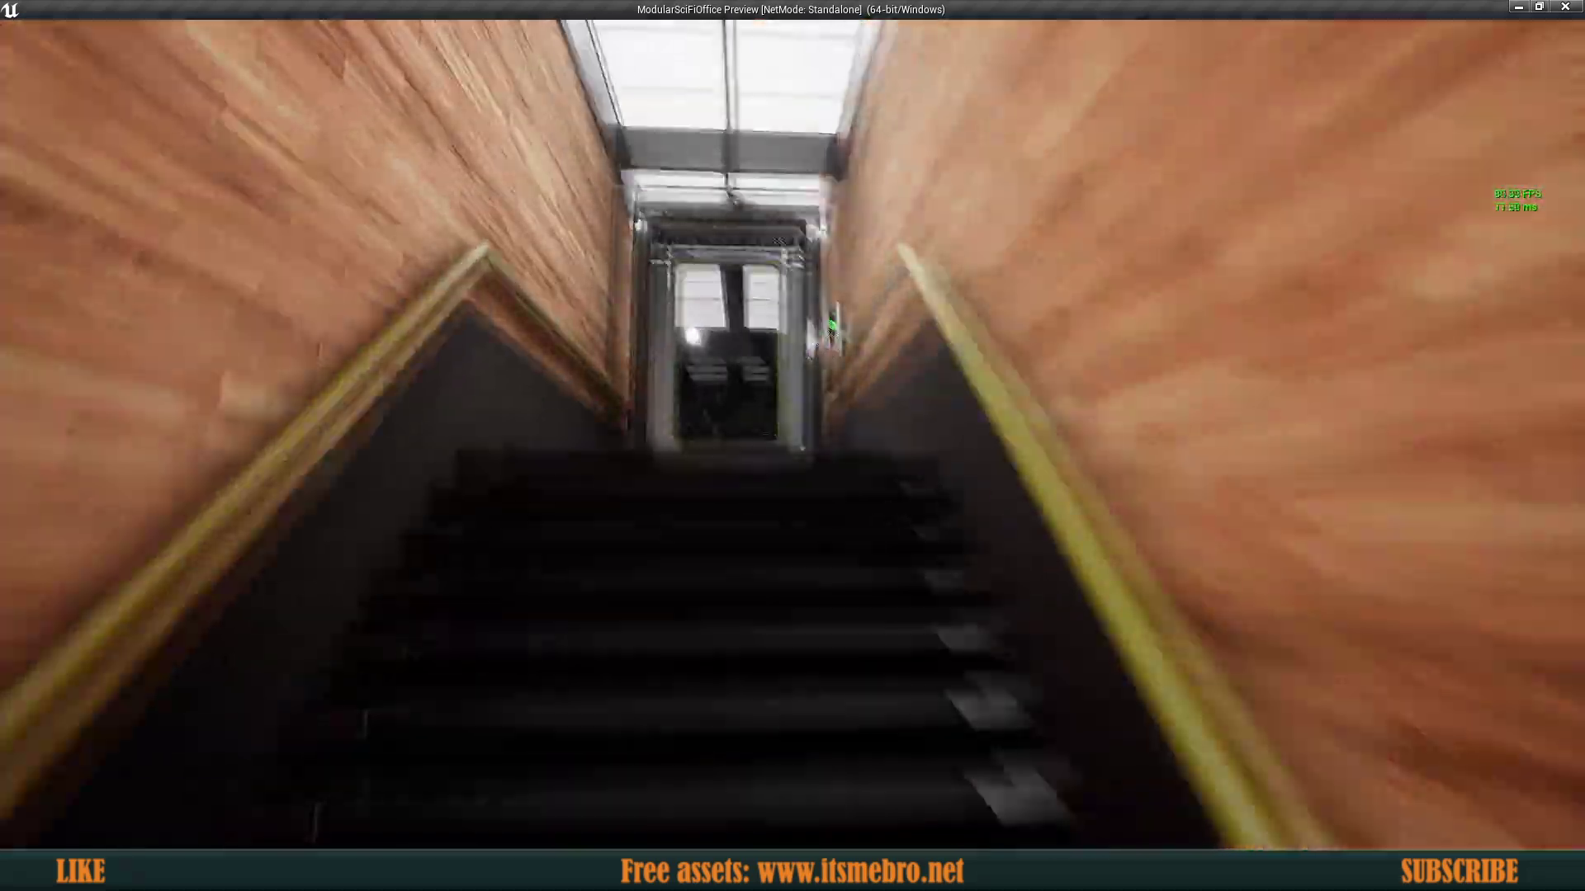
Step: Climb back up the staircase, enter the black-walled office, and approach the fan on the bookshelf
key(w)
key(w)
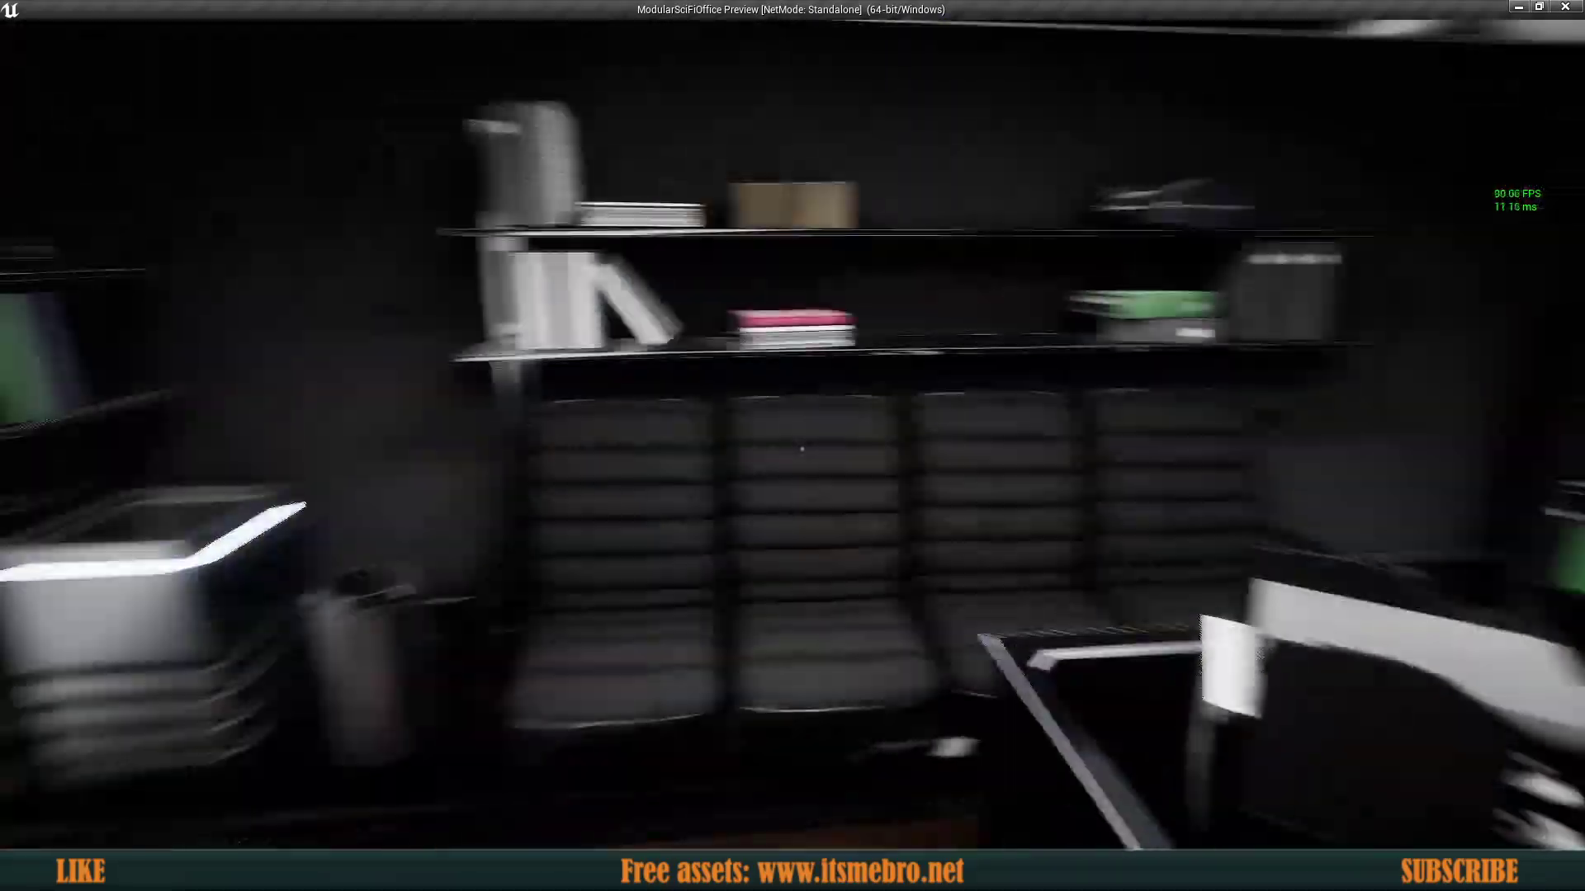
key(a)
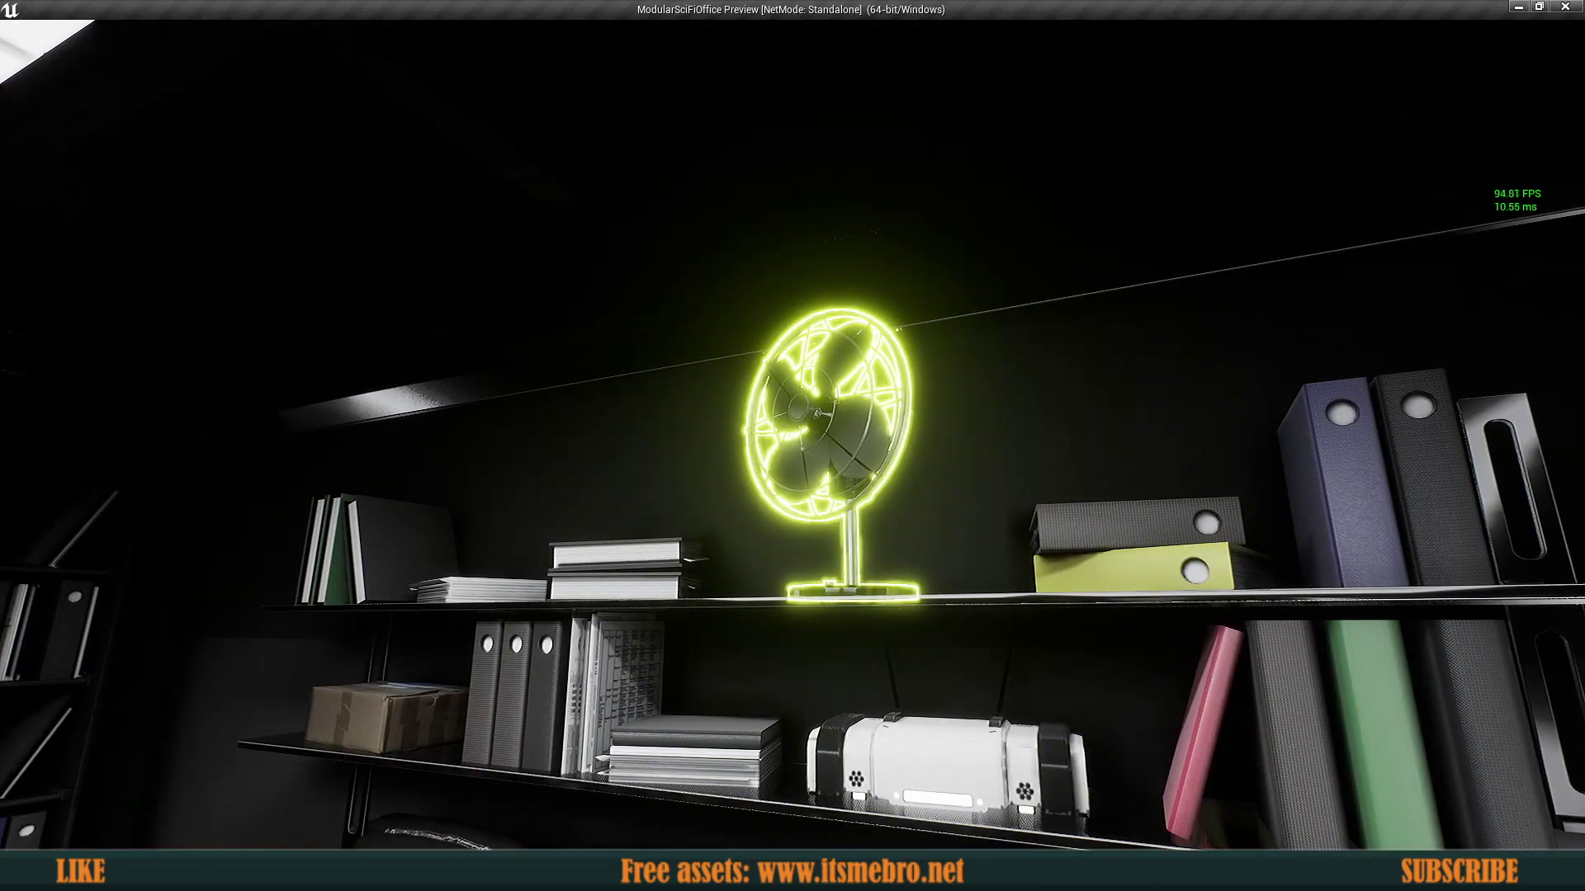
Step: Walk around the black-walled office to examine its bookshelves and the row of black seats
key(s)
key(w)
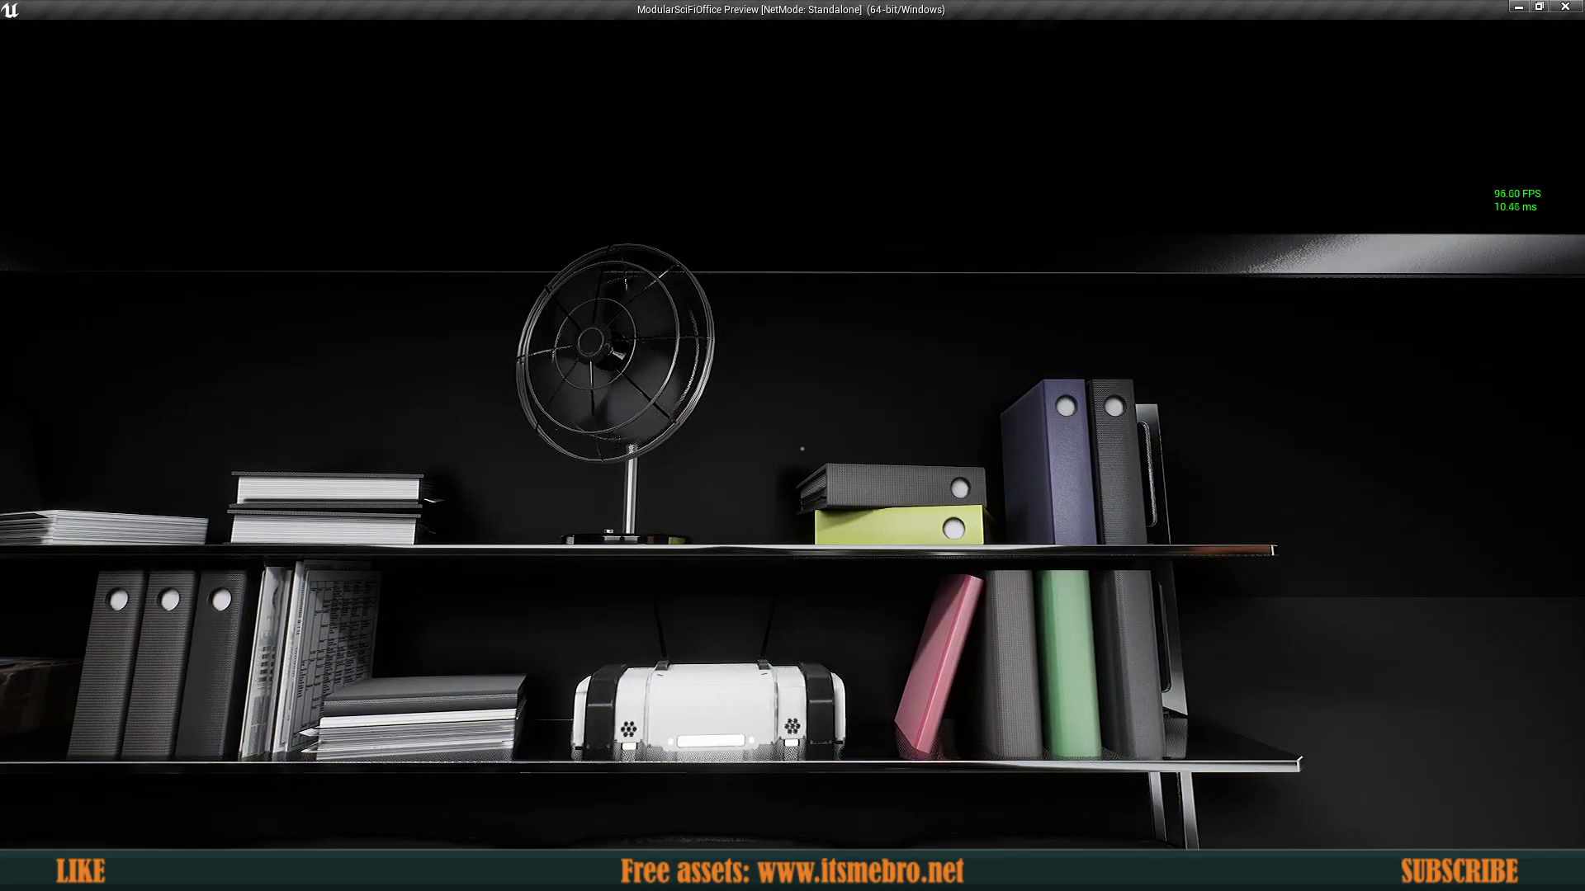
key(w)
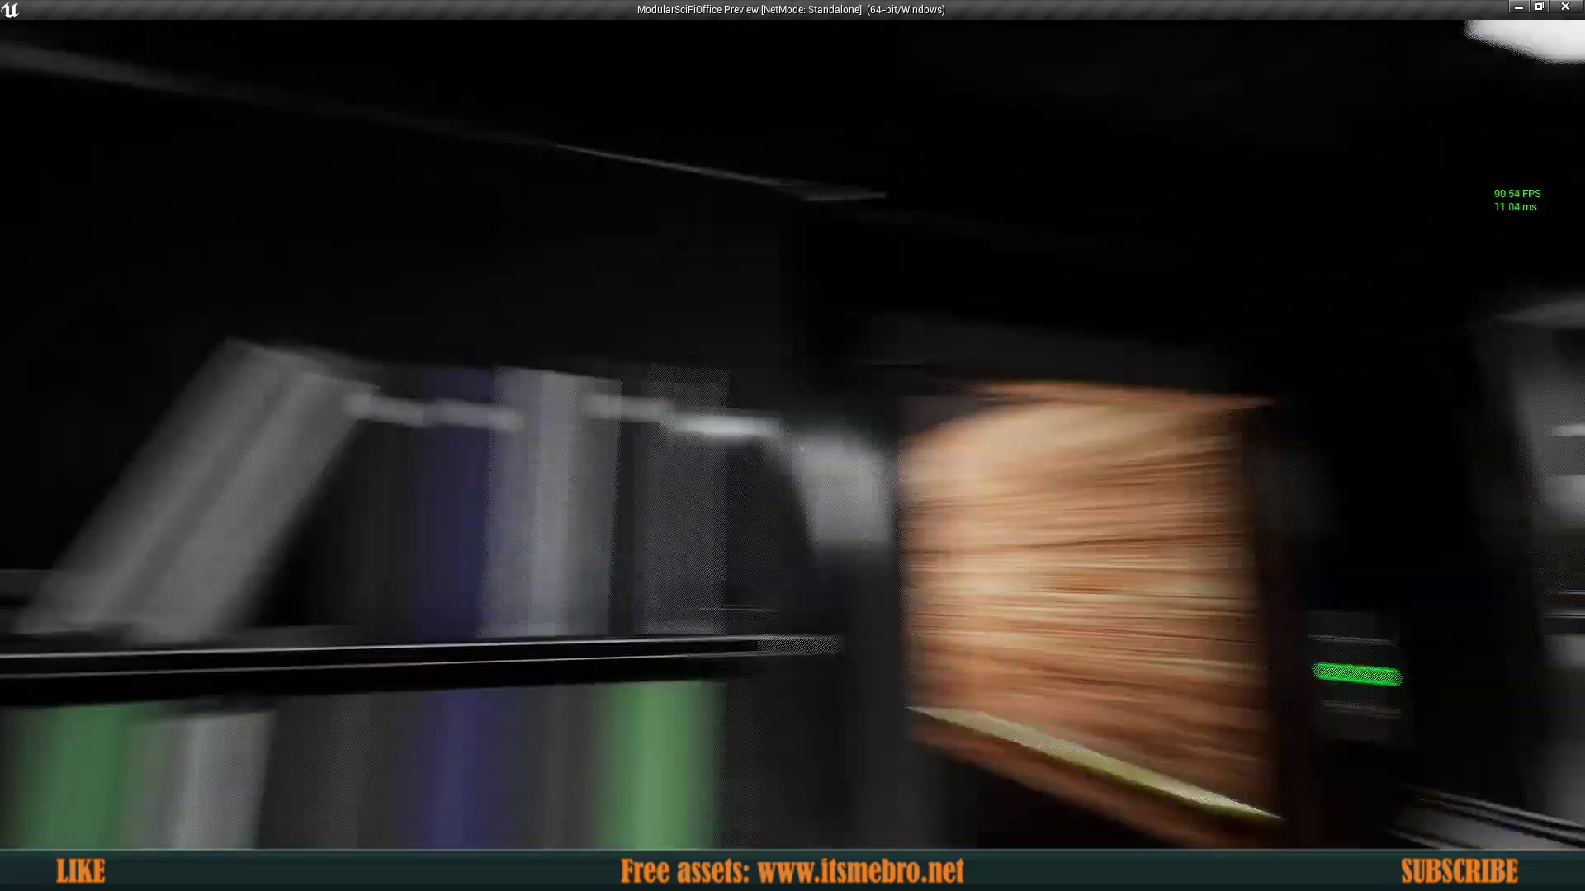
key(w)
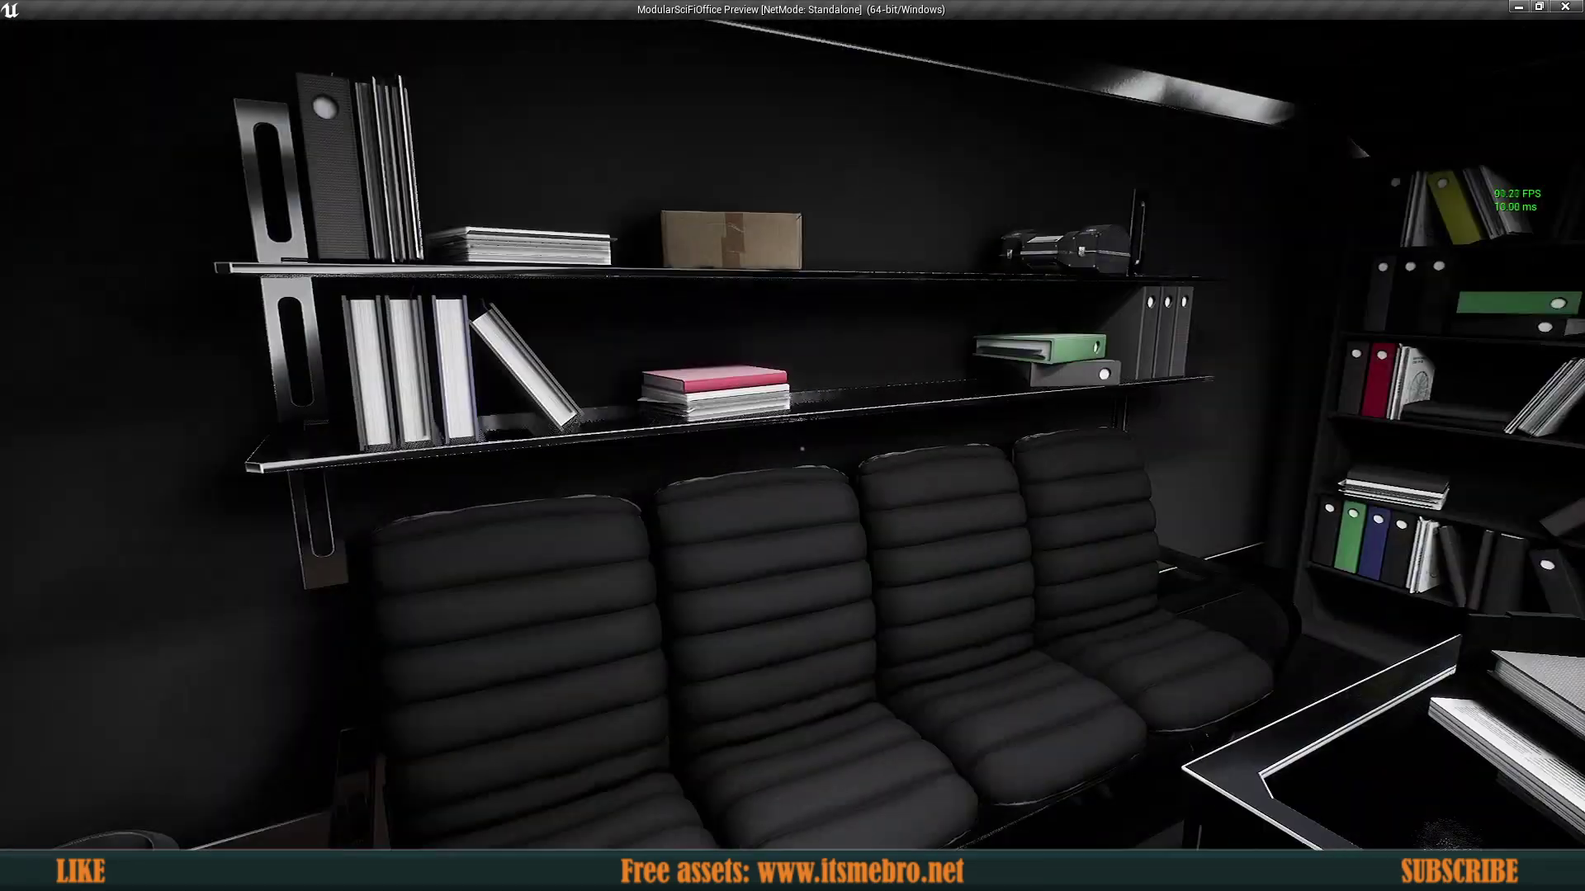
key(w)
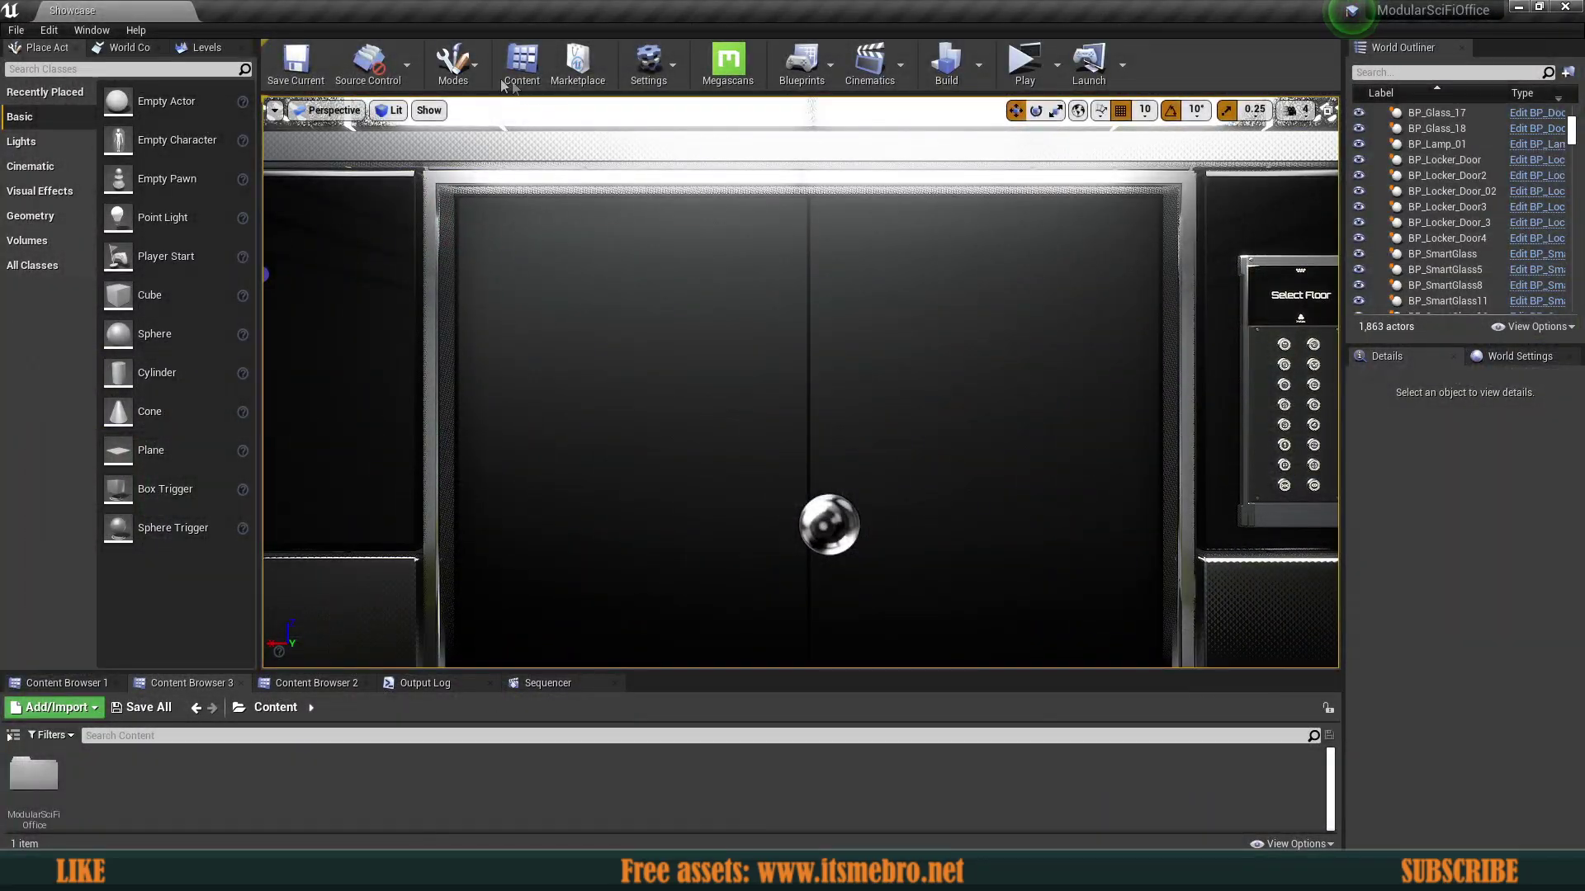
Step: Fly through the editor level to the white seating area and select the wall panel behind the black seats
right_drag(578, 248, 1238, 256)
key(w)
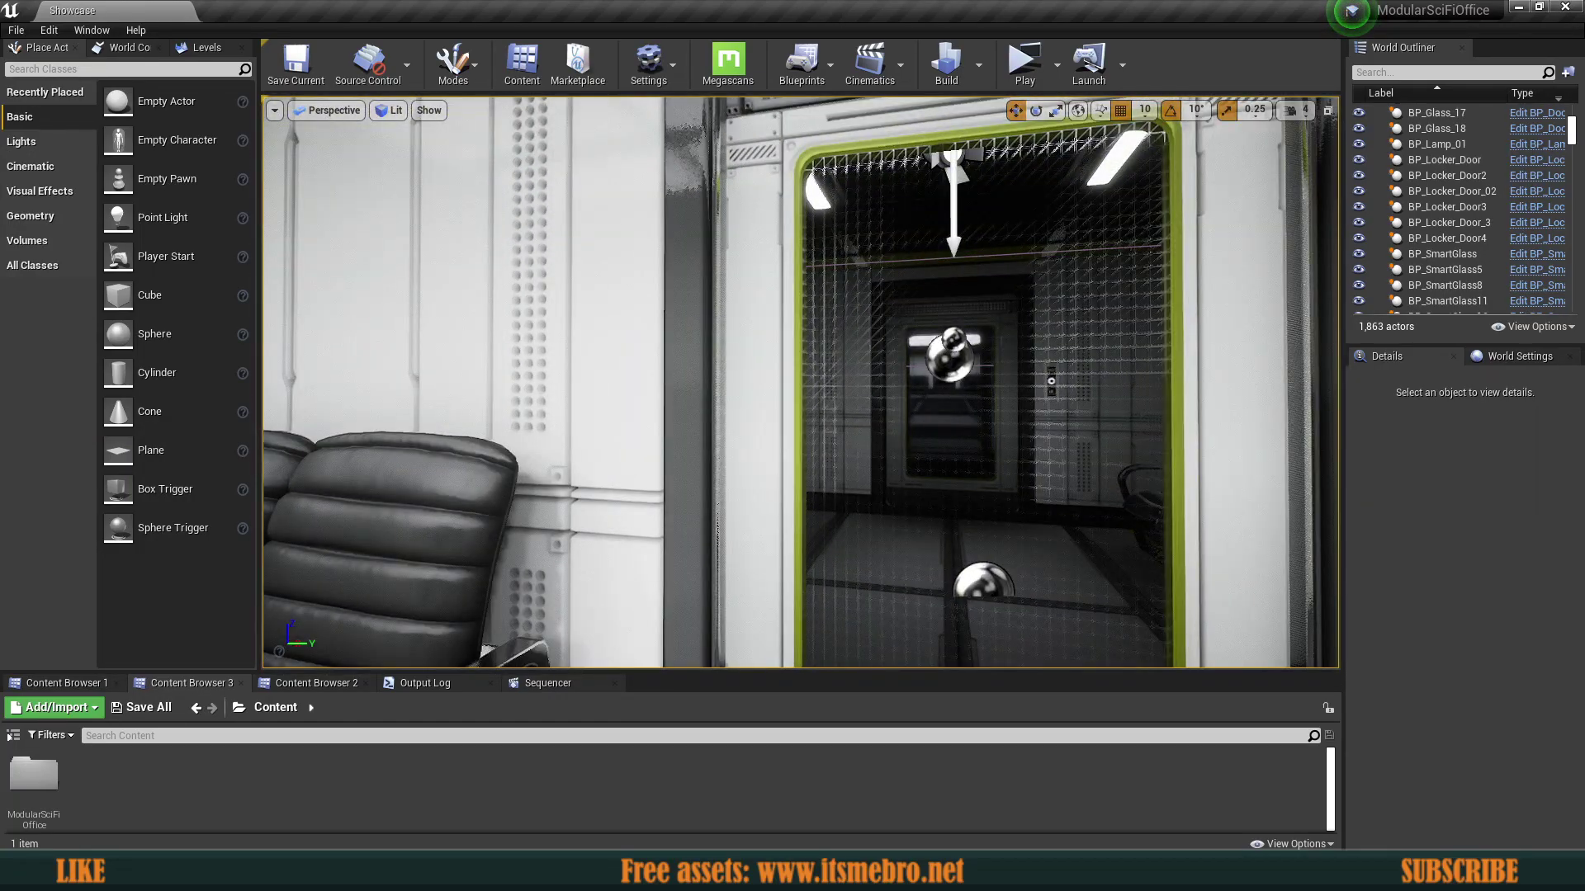
key(s)
right_drag(654, 247, 495, 218)
key(w)
click(654, 247)
key(s)
click(719, 292)
key(f)
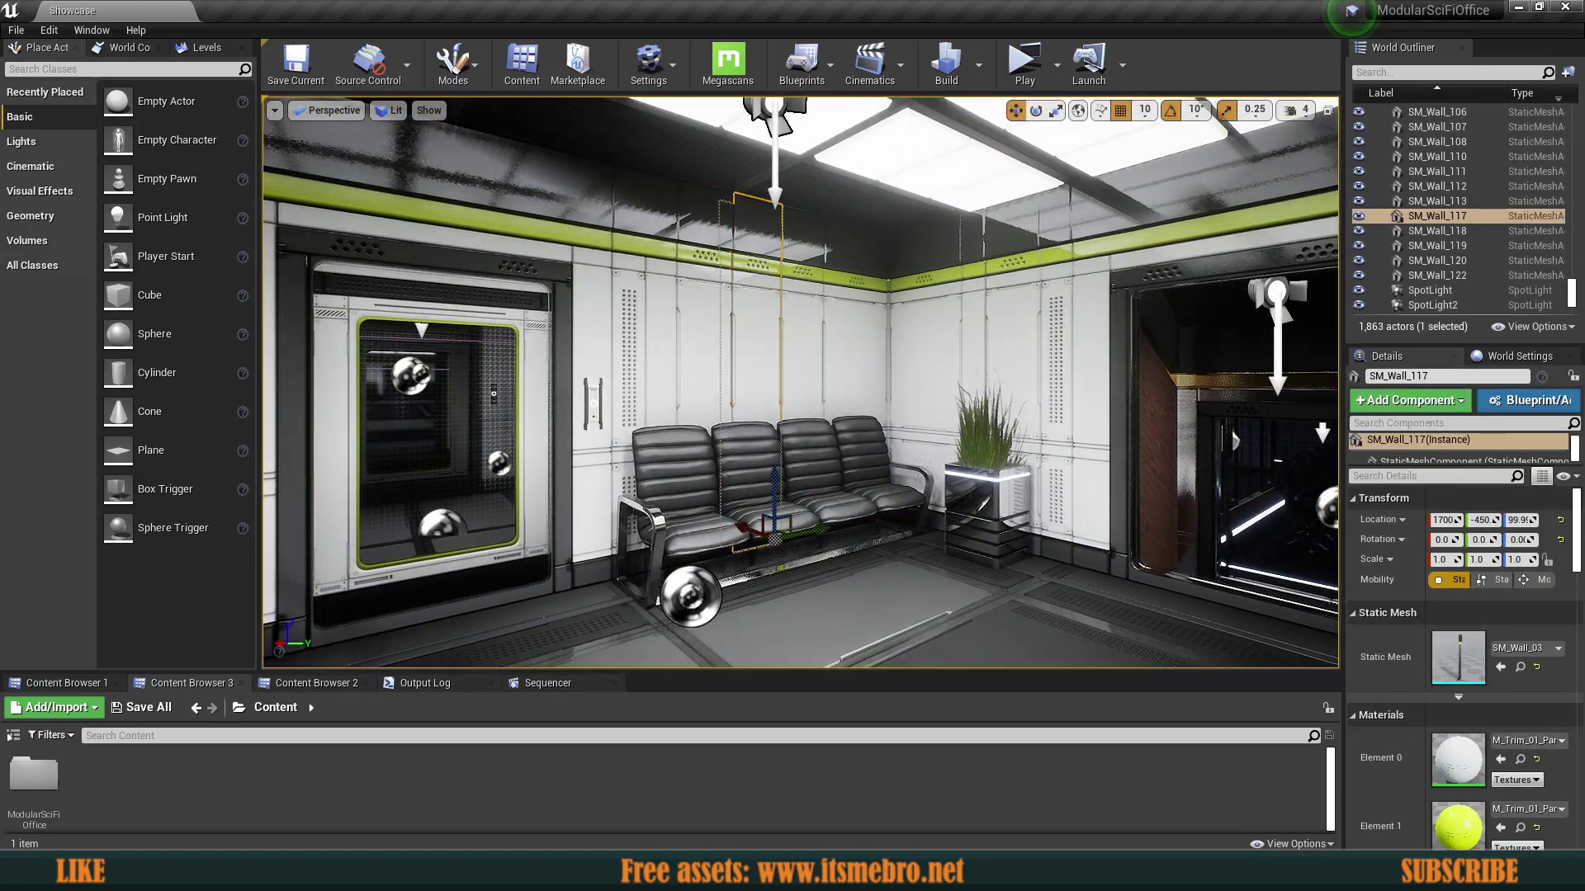
Step: Locate the doorway wall's SM_Wall_07 mesh in the Walls folder, enlarge the asset area, and open the mesh for editing
click(1520, 668)
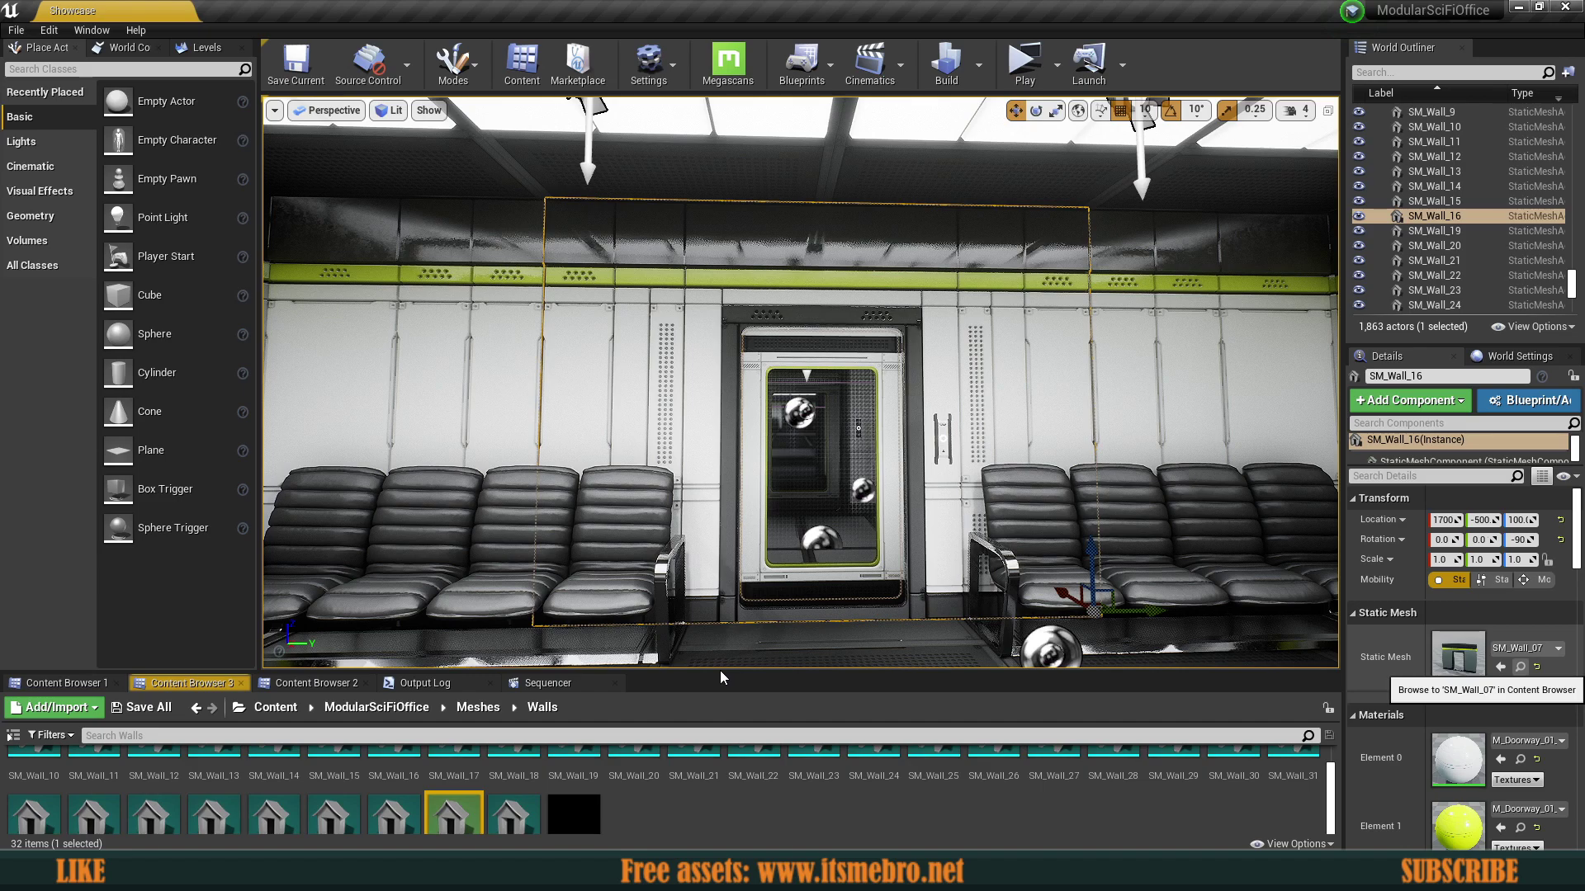
drag(736, 668, 765, 565)
double_click(479, 748)
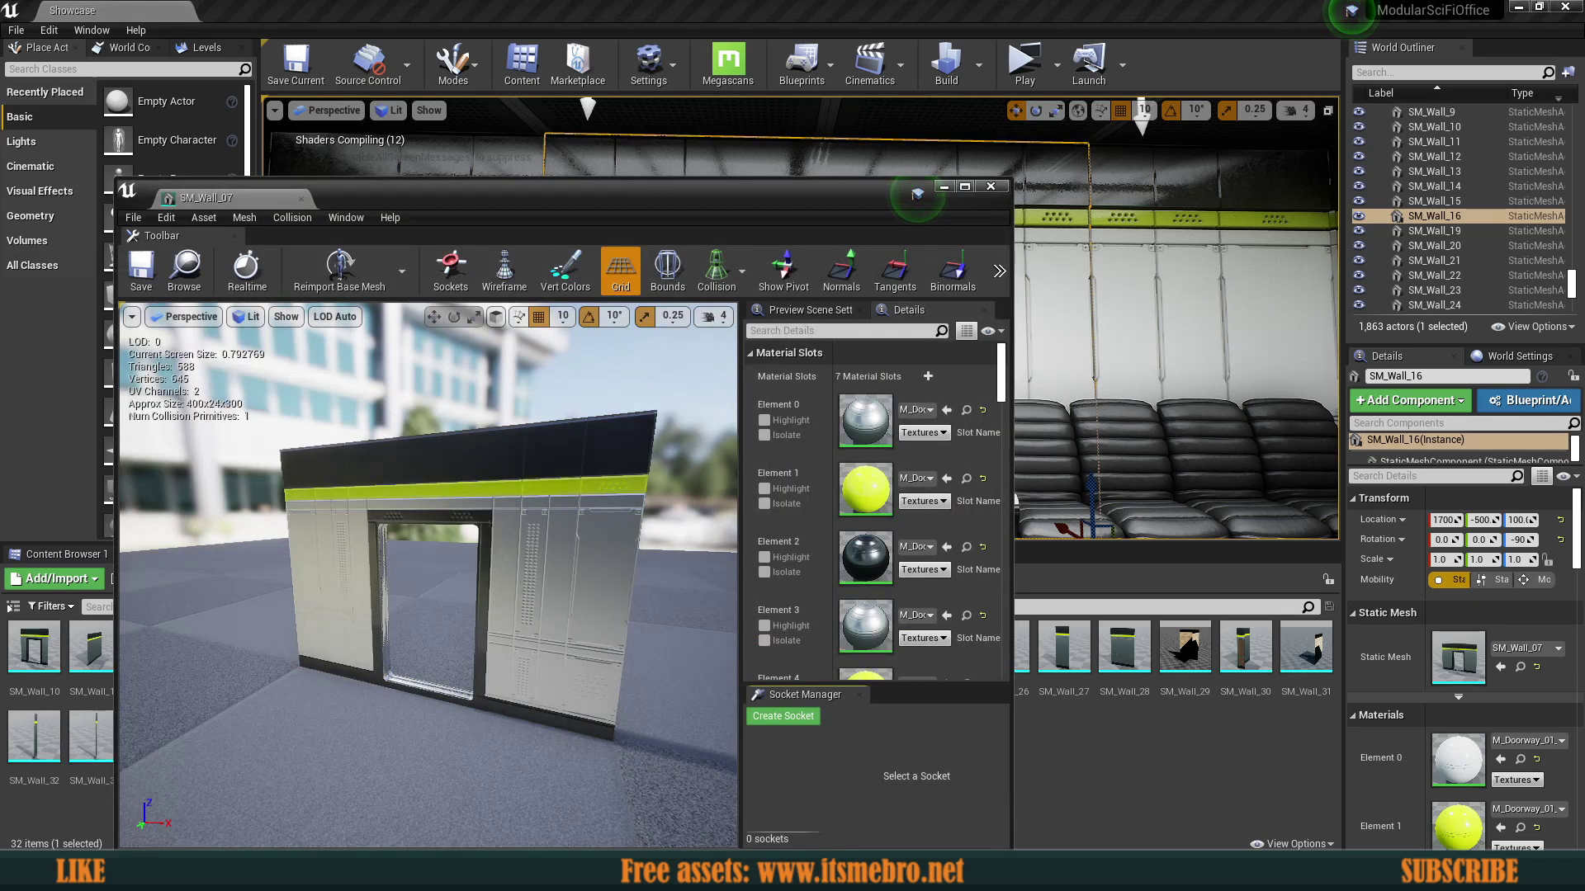
Step: Orbit around the SM_Wall_07 mesh to examine its door frame, base and panel details up close
alt+drag(528, 727, 710, 751)
alt+drag(577, 726, 478, 784)
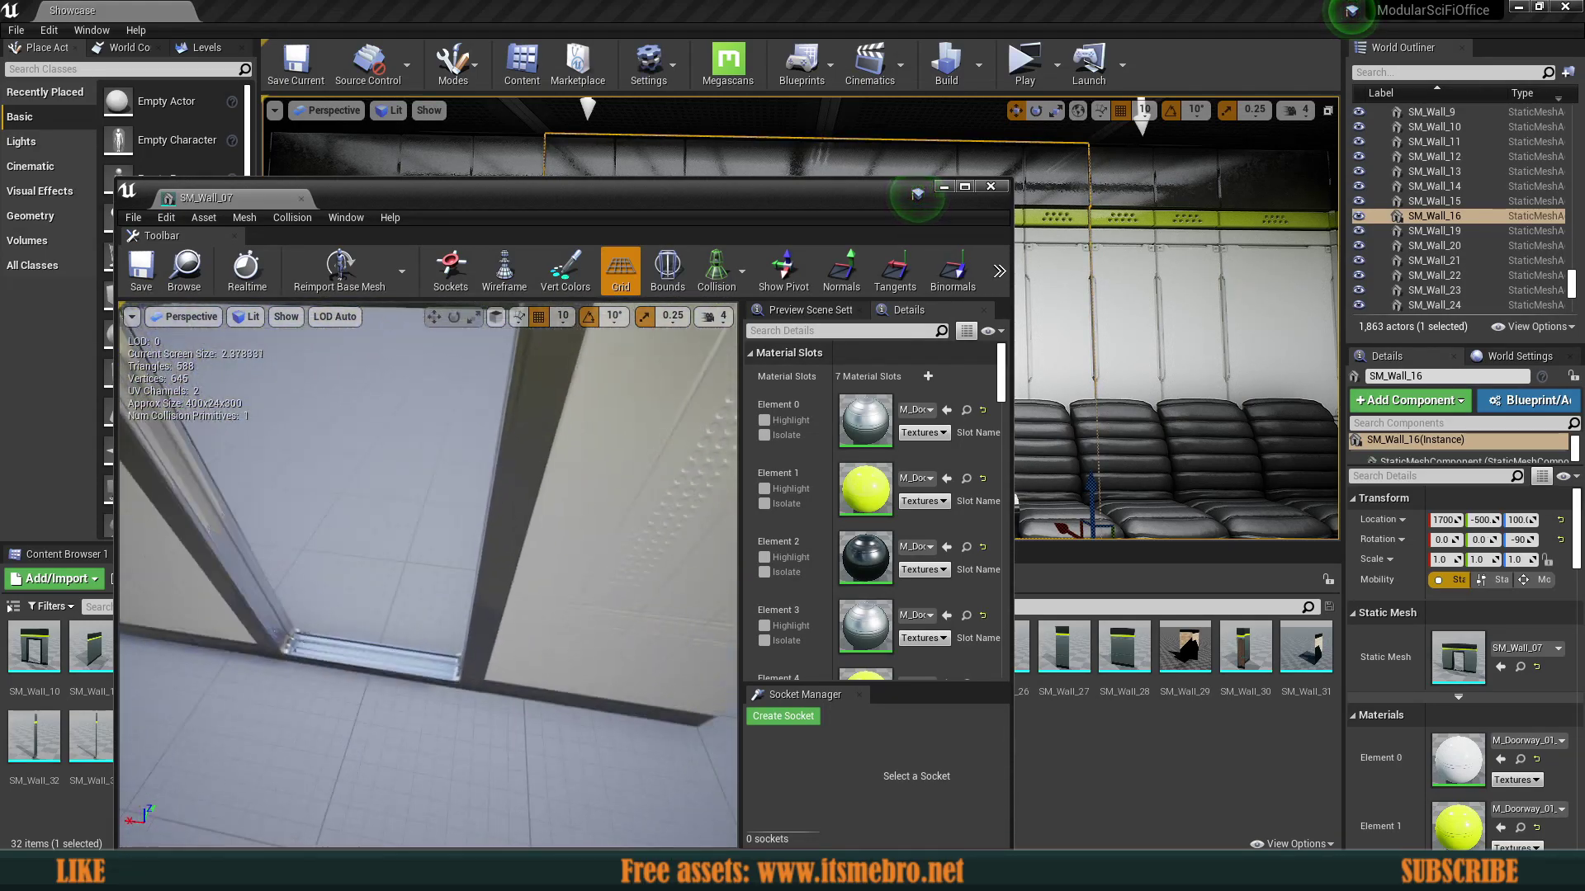
alt+drag(479, 784, 495, 727)
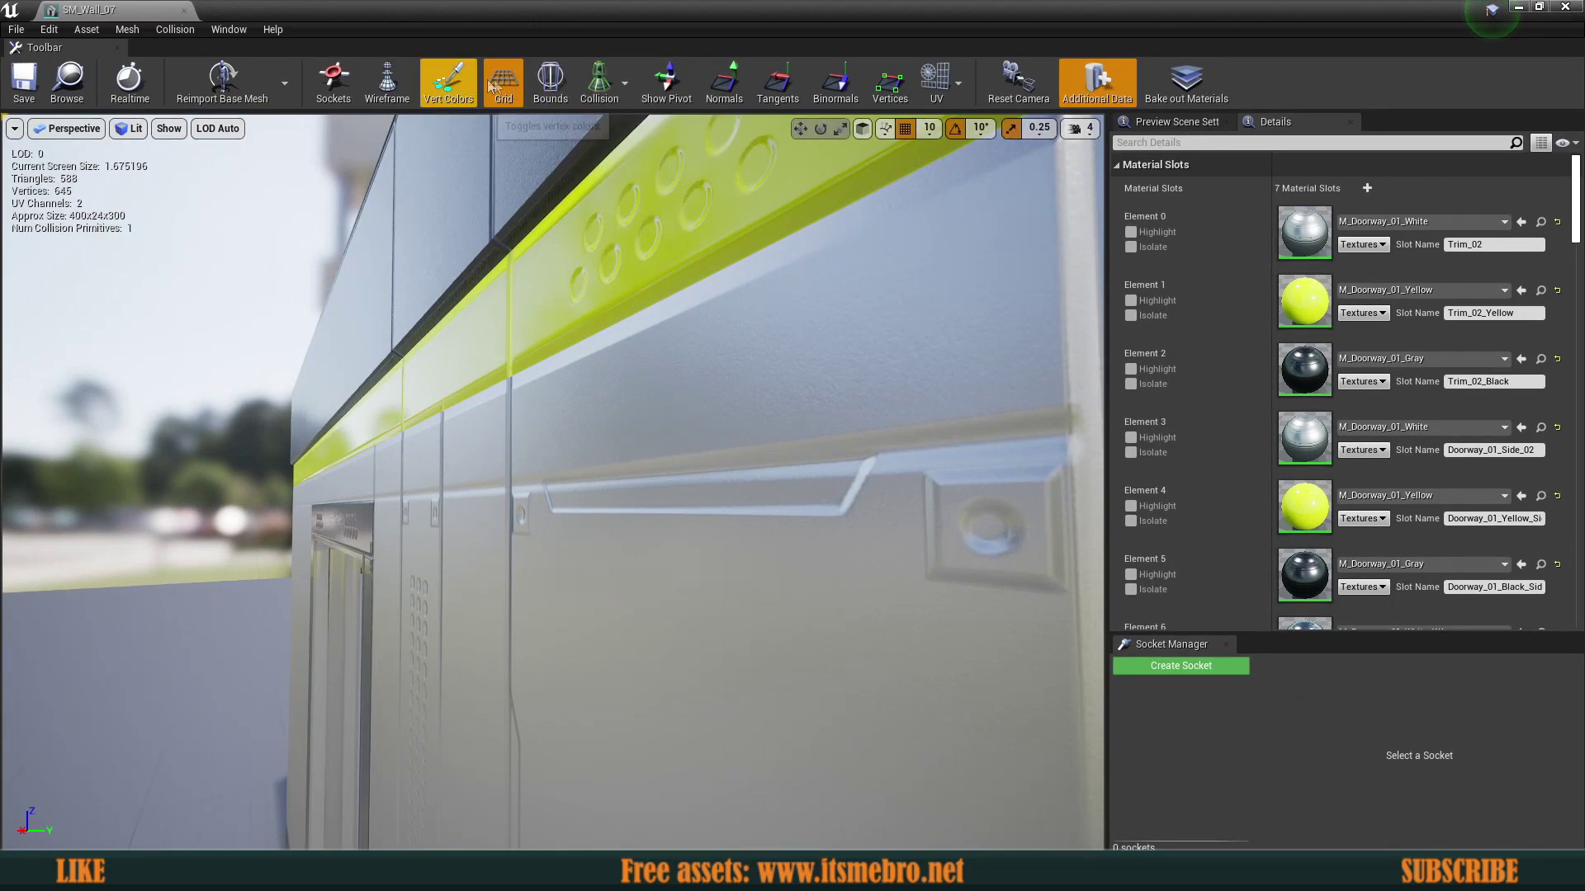
Step: Display SM_Wall_07 in wireframe and examine its geometry around the doorway from several angles
click(387, 83)
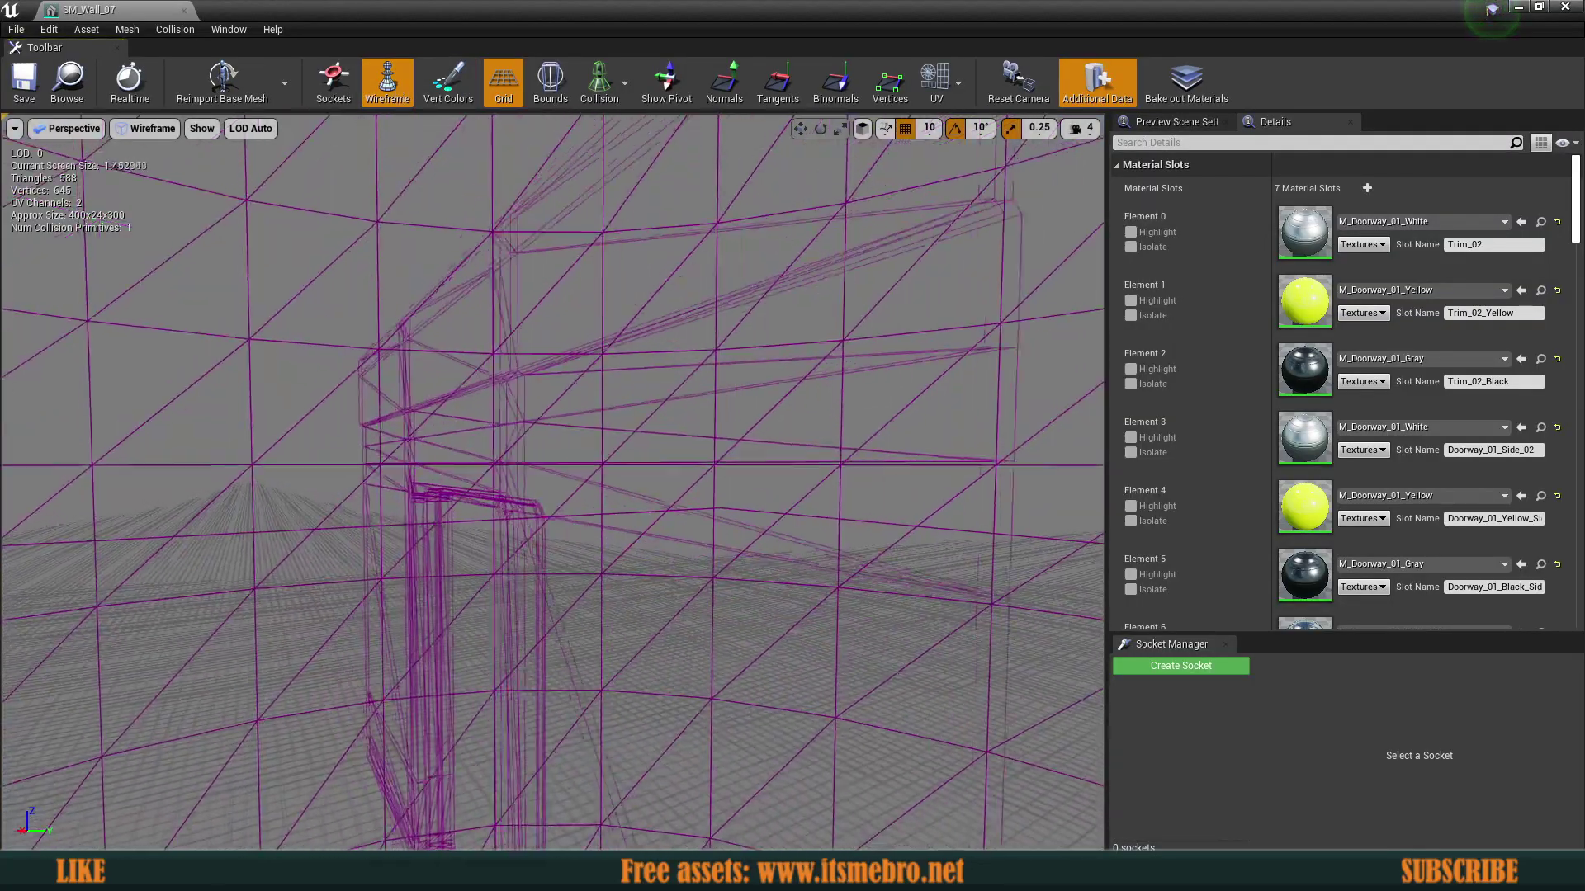
right_drag(553, 482, 606, 516)
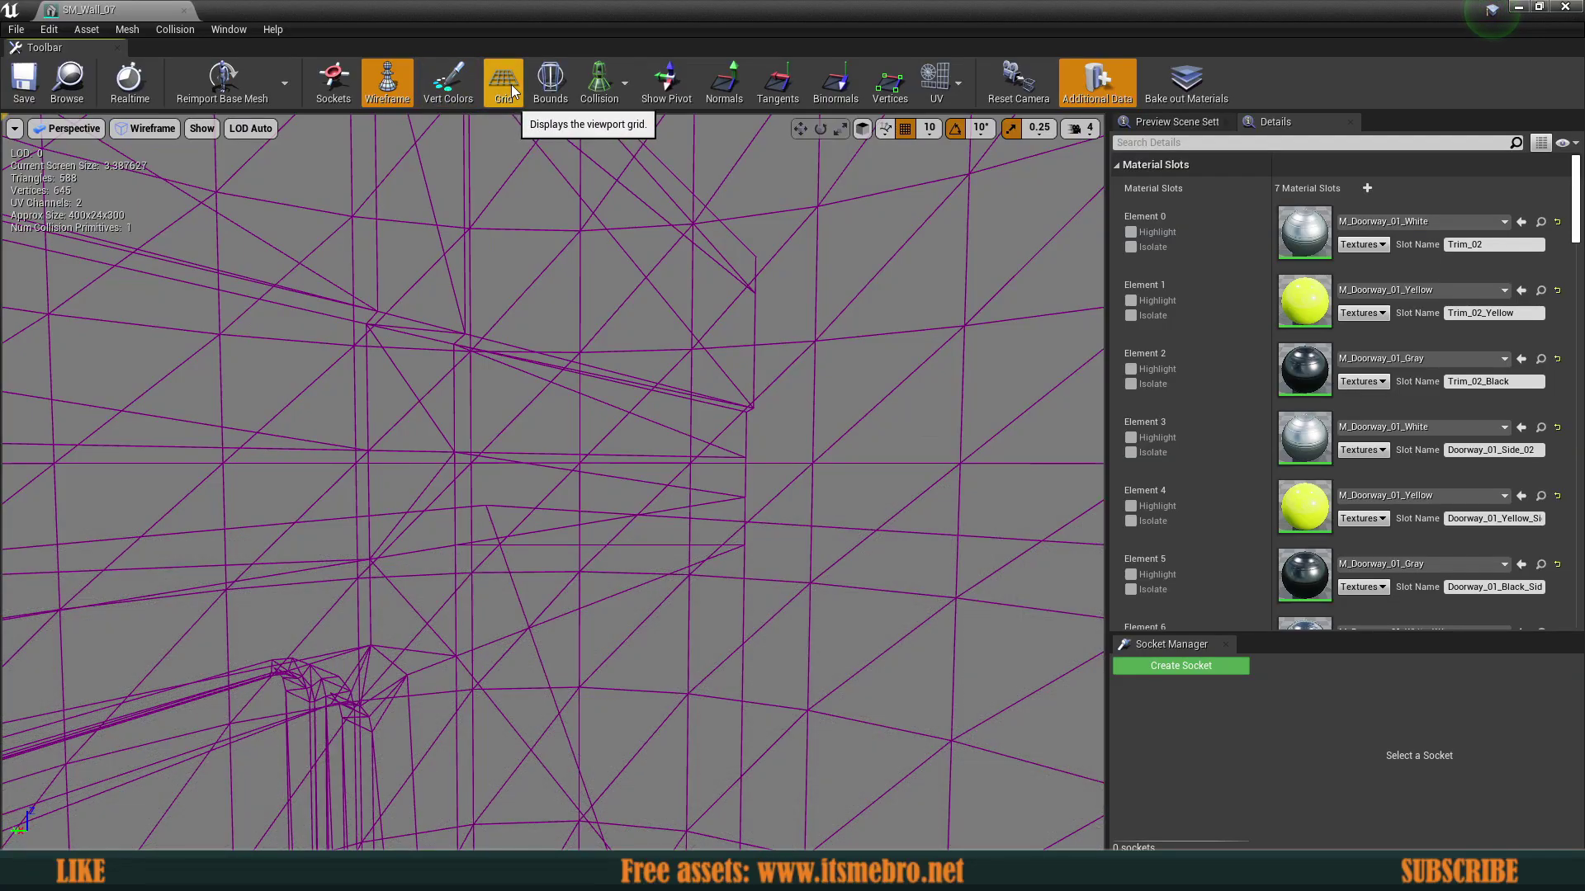
click(383, 89)
click(385, 88)
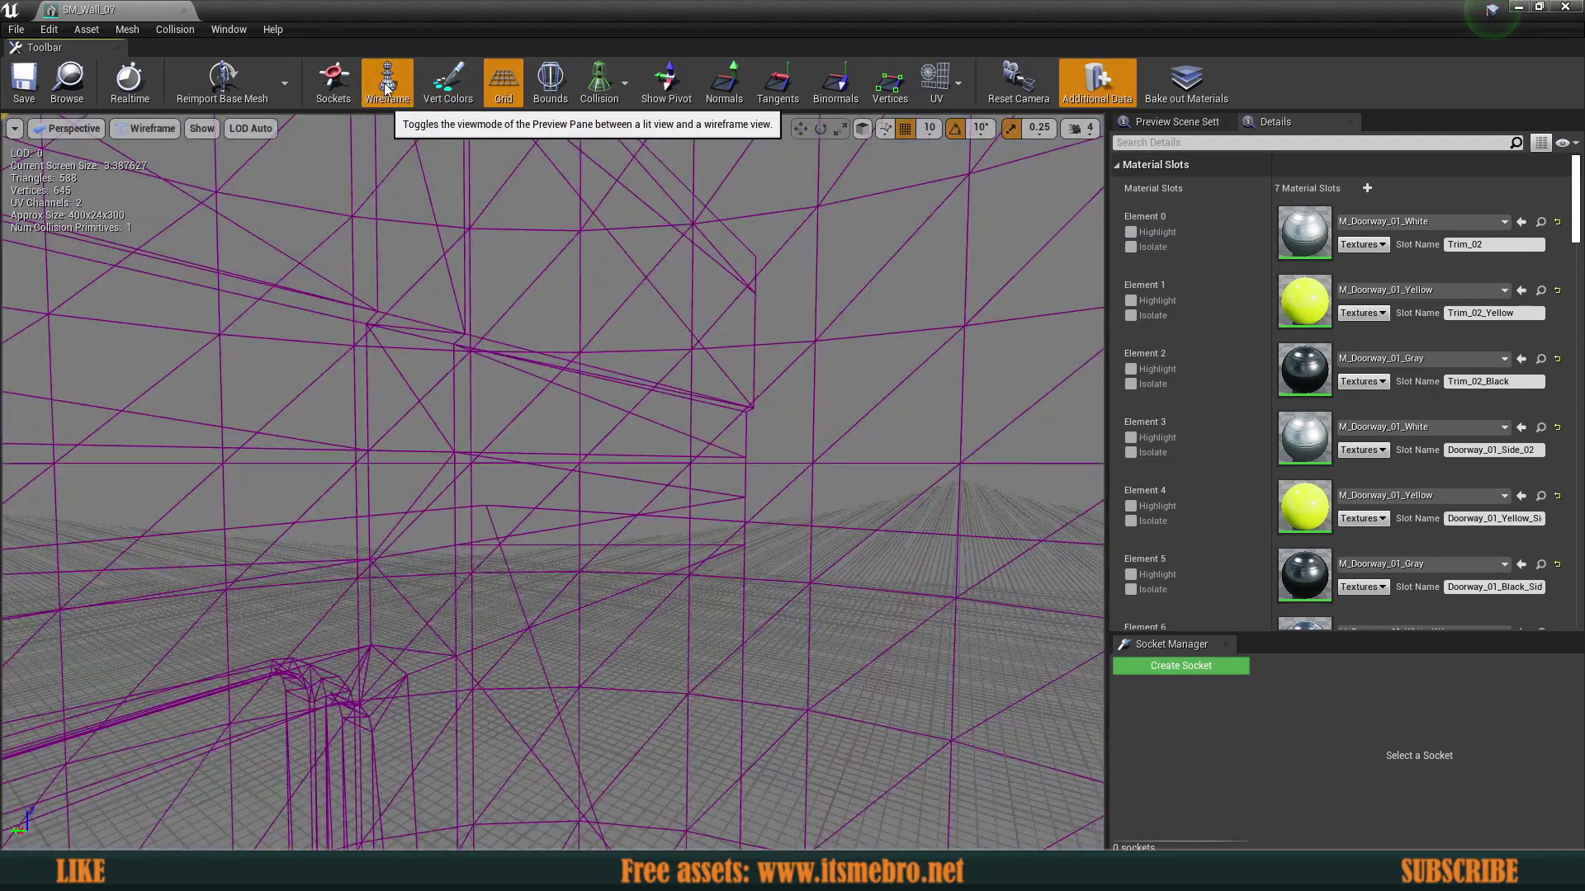
right_drag(553, 482, 462, 537)
right_drag(553, 482, 570, 594)
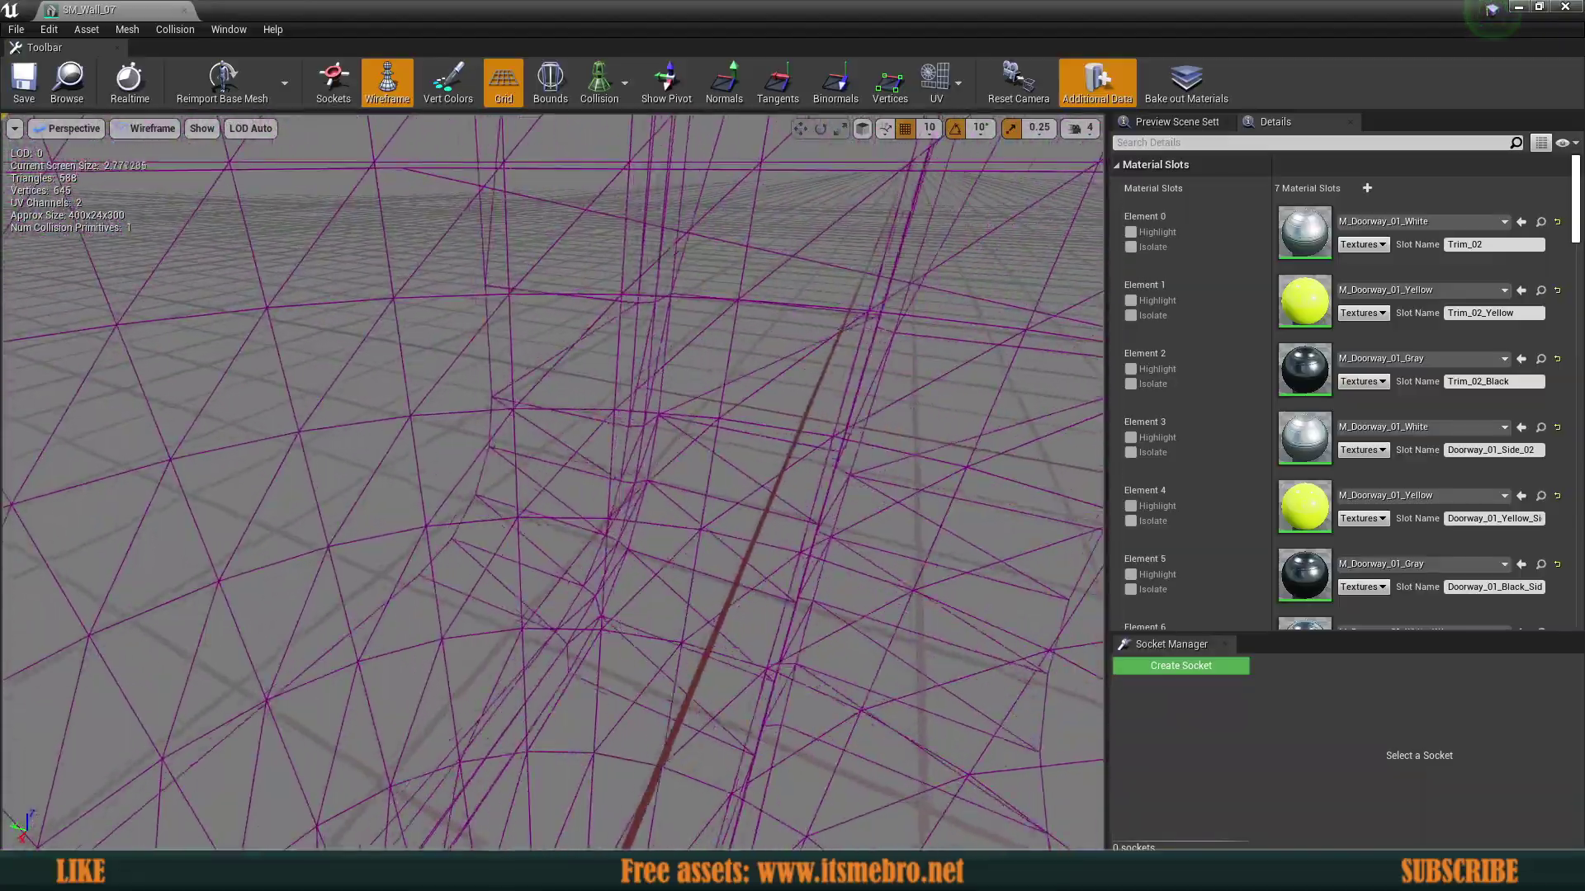
right_drag(553, 482, 413, 305)
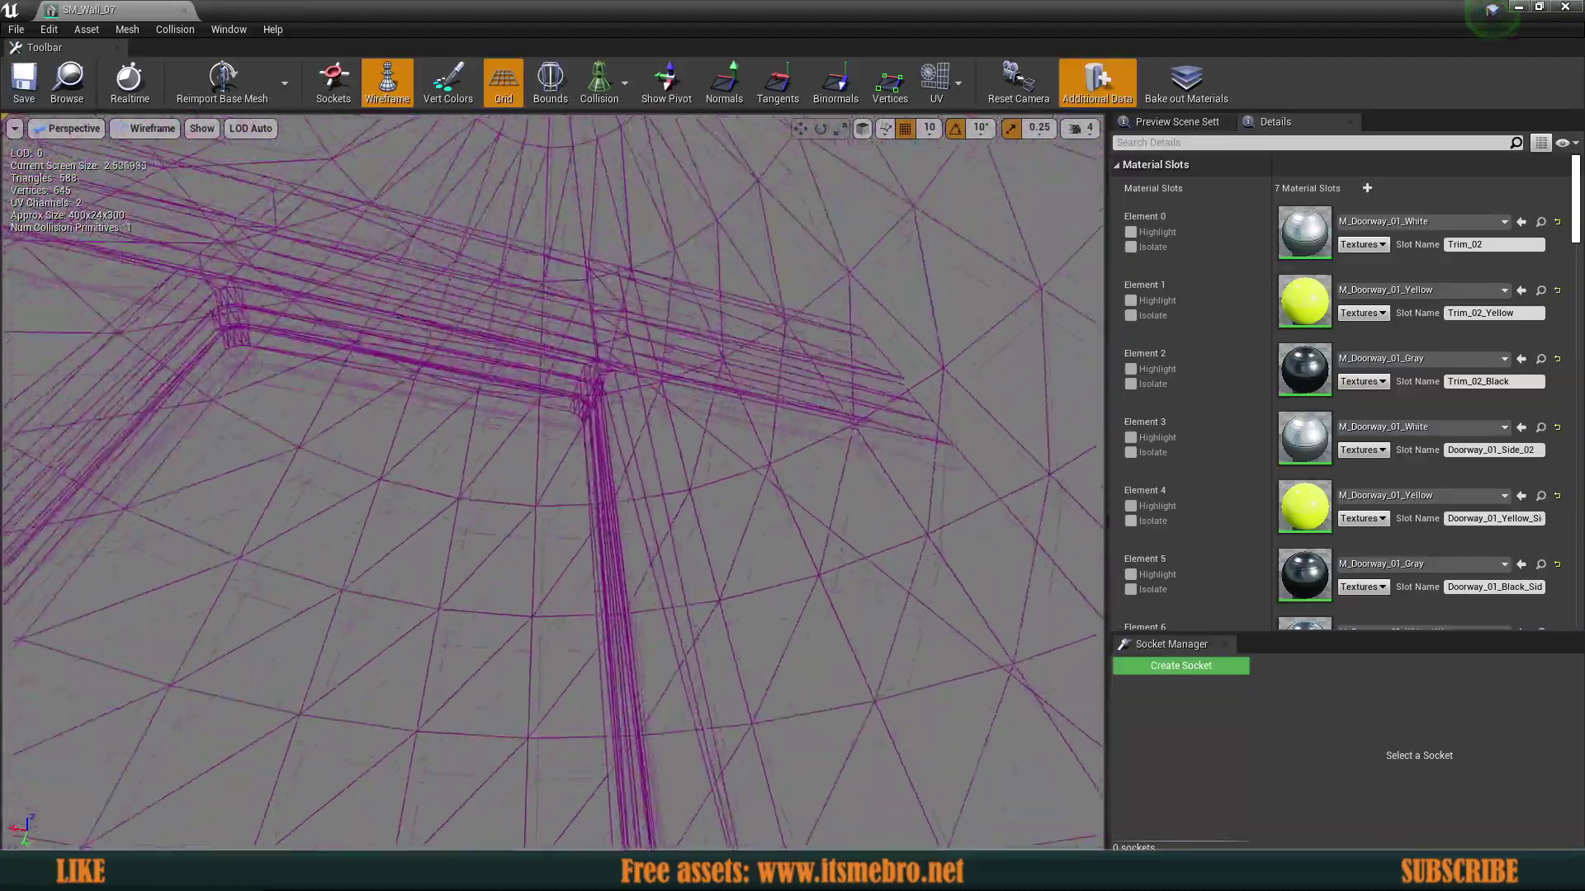
right_drag(553, 482, 557, 632)
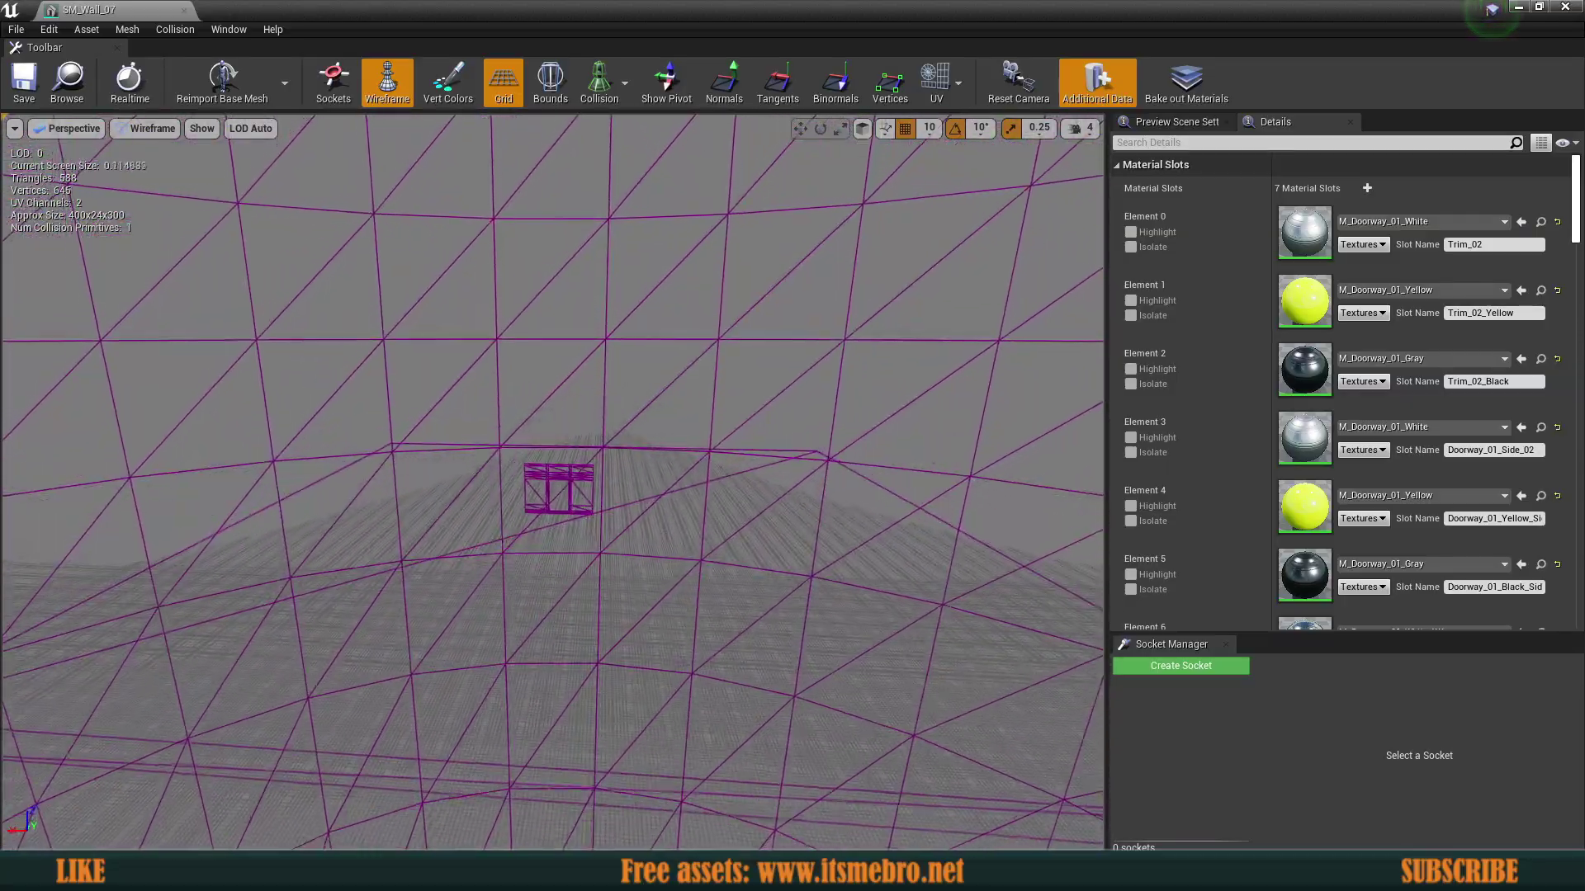
Step: Return SM_Wall_07 to lit shading and review its material slots and LOD settings
click(393, 97)
right_drag(562, 291, 573, 294)
scroll(1299, 368, down, 5)
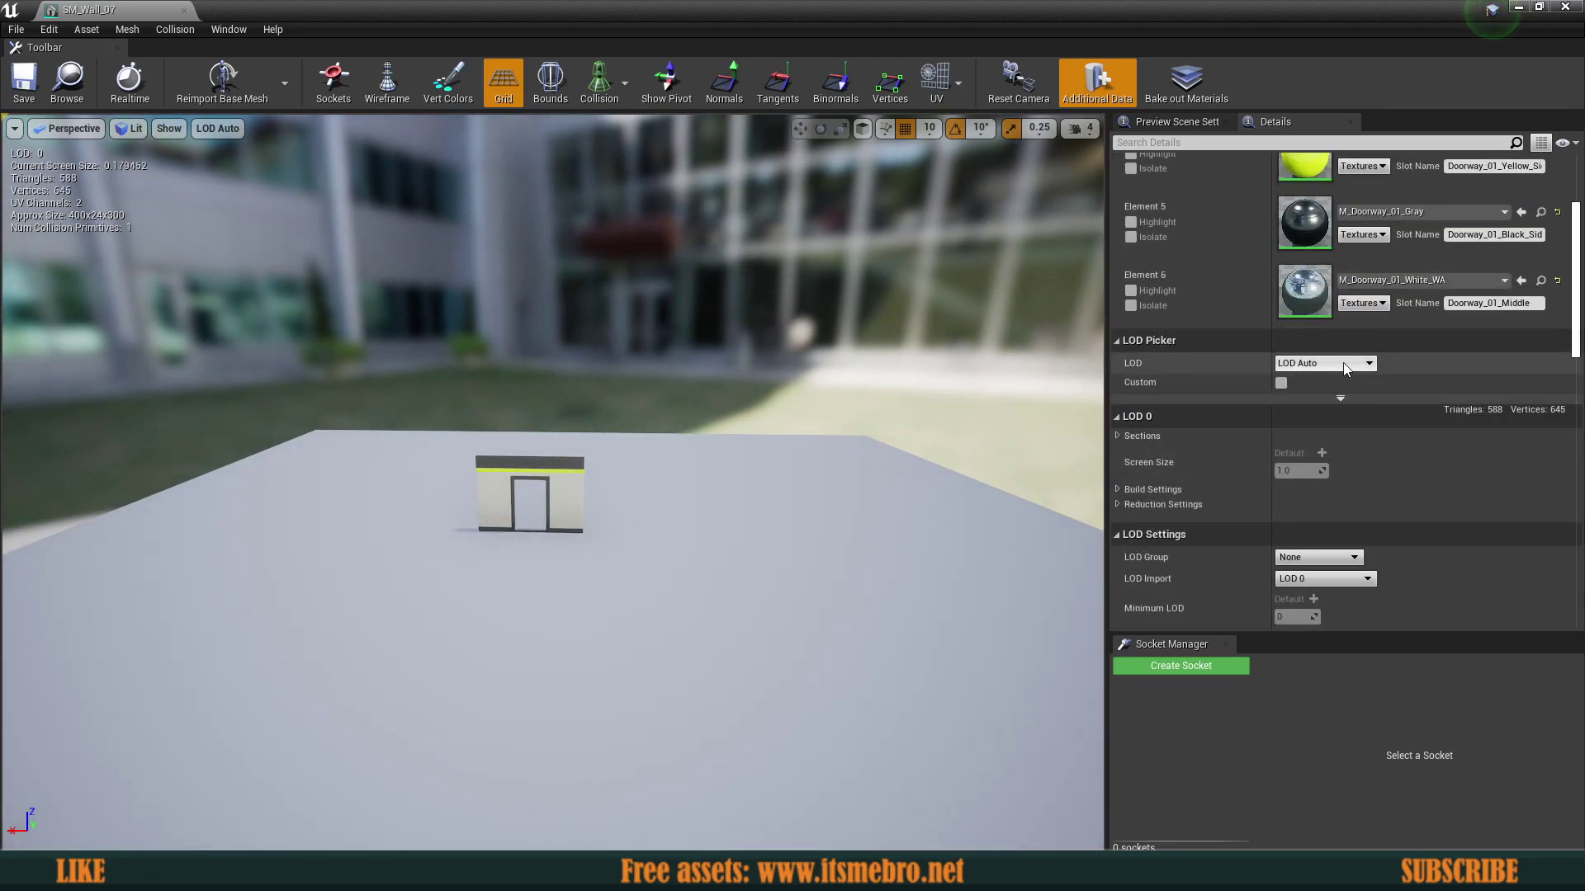
scroll(1346, 369, up, 5)
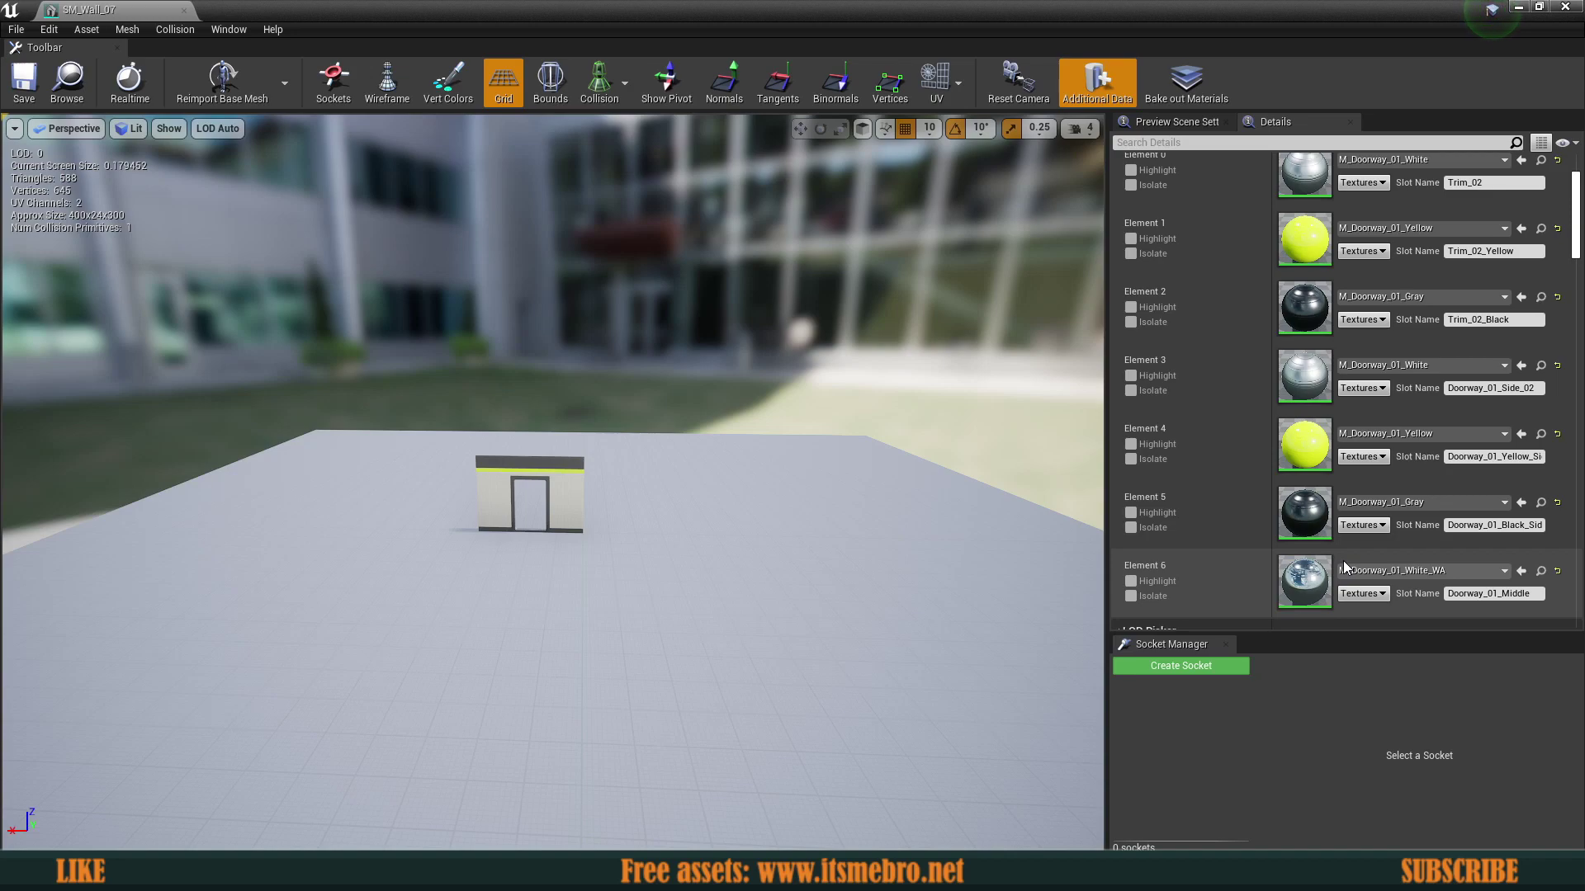
scroll(1387, 536, up, 2)
scroll(1411, 512, down, 2)
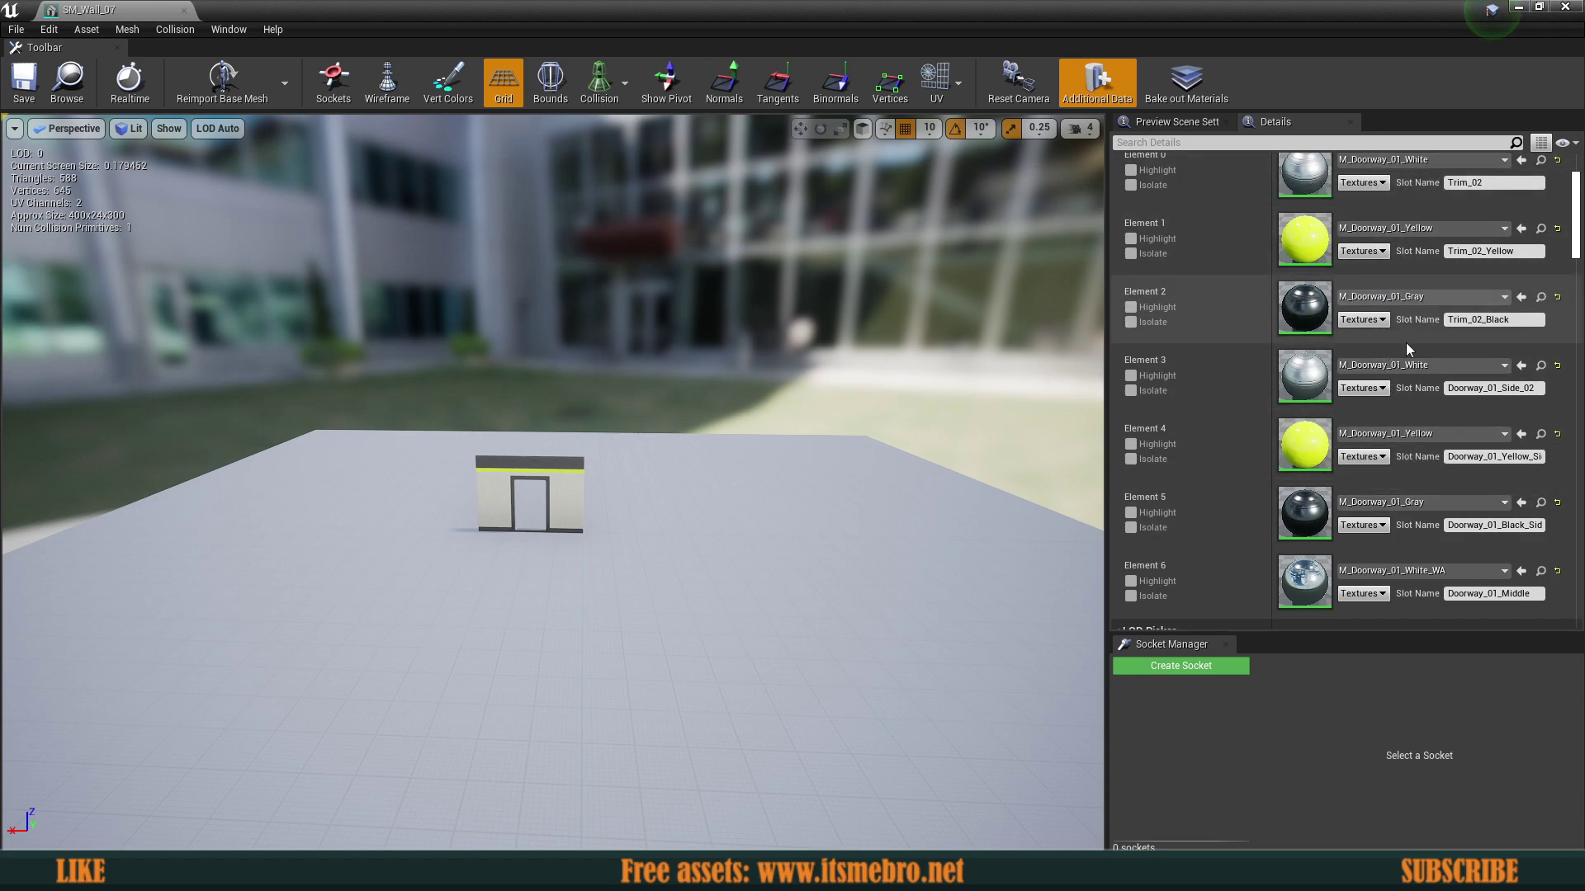
scroll(1420, 396, down, 2)
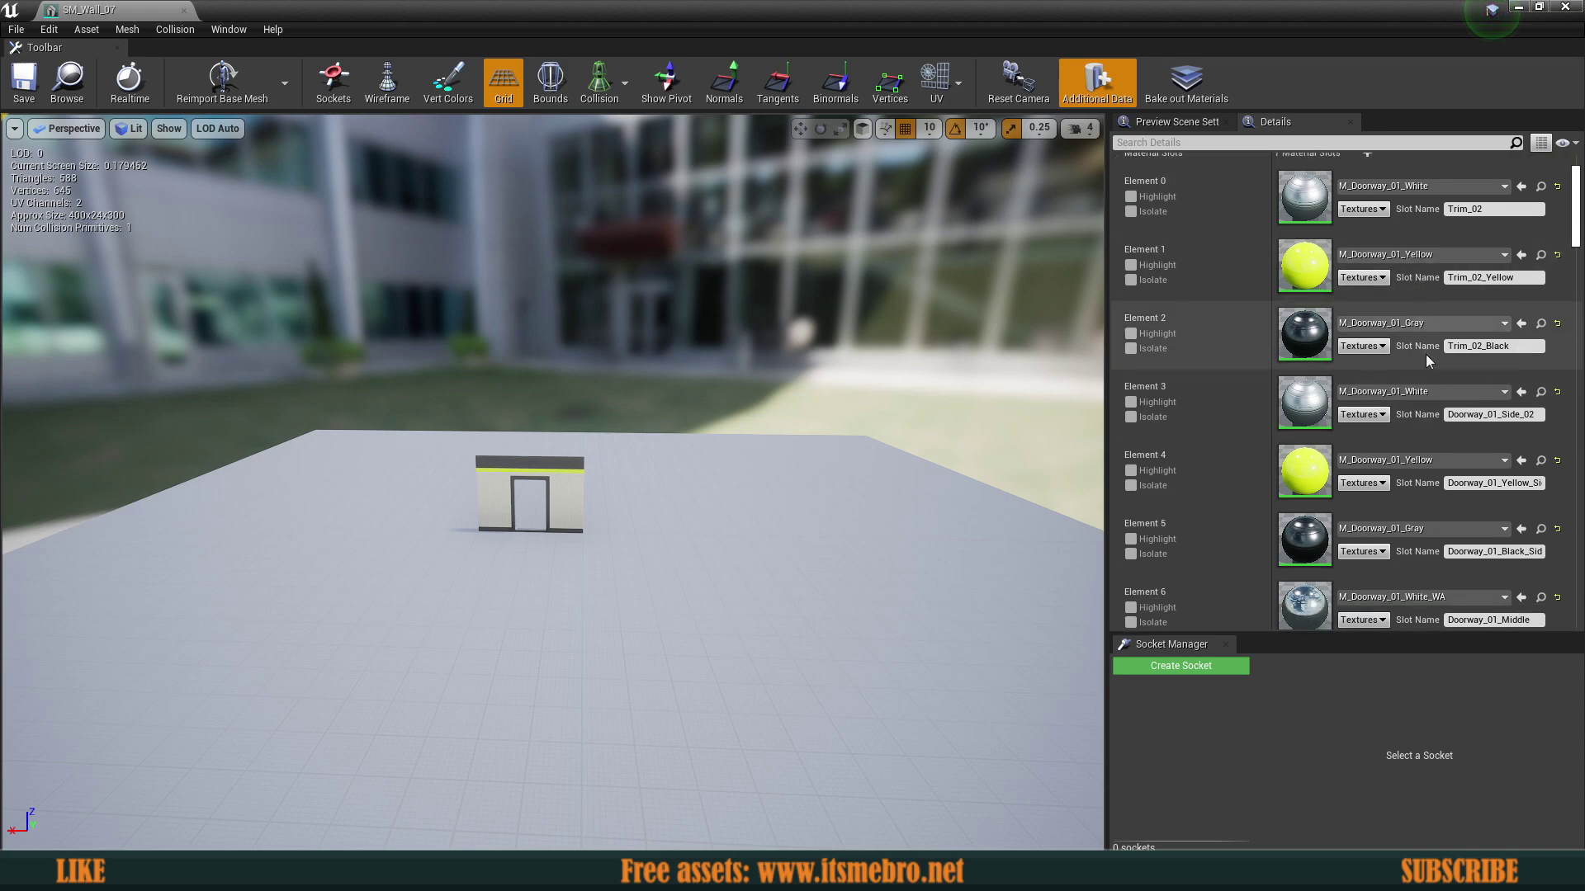
scroll(1436, 420, down, 3)
scroll(1429, 427, up, 3)
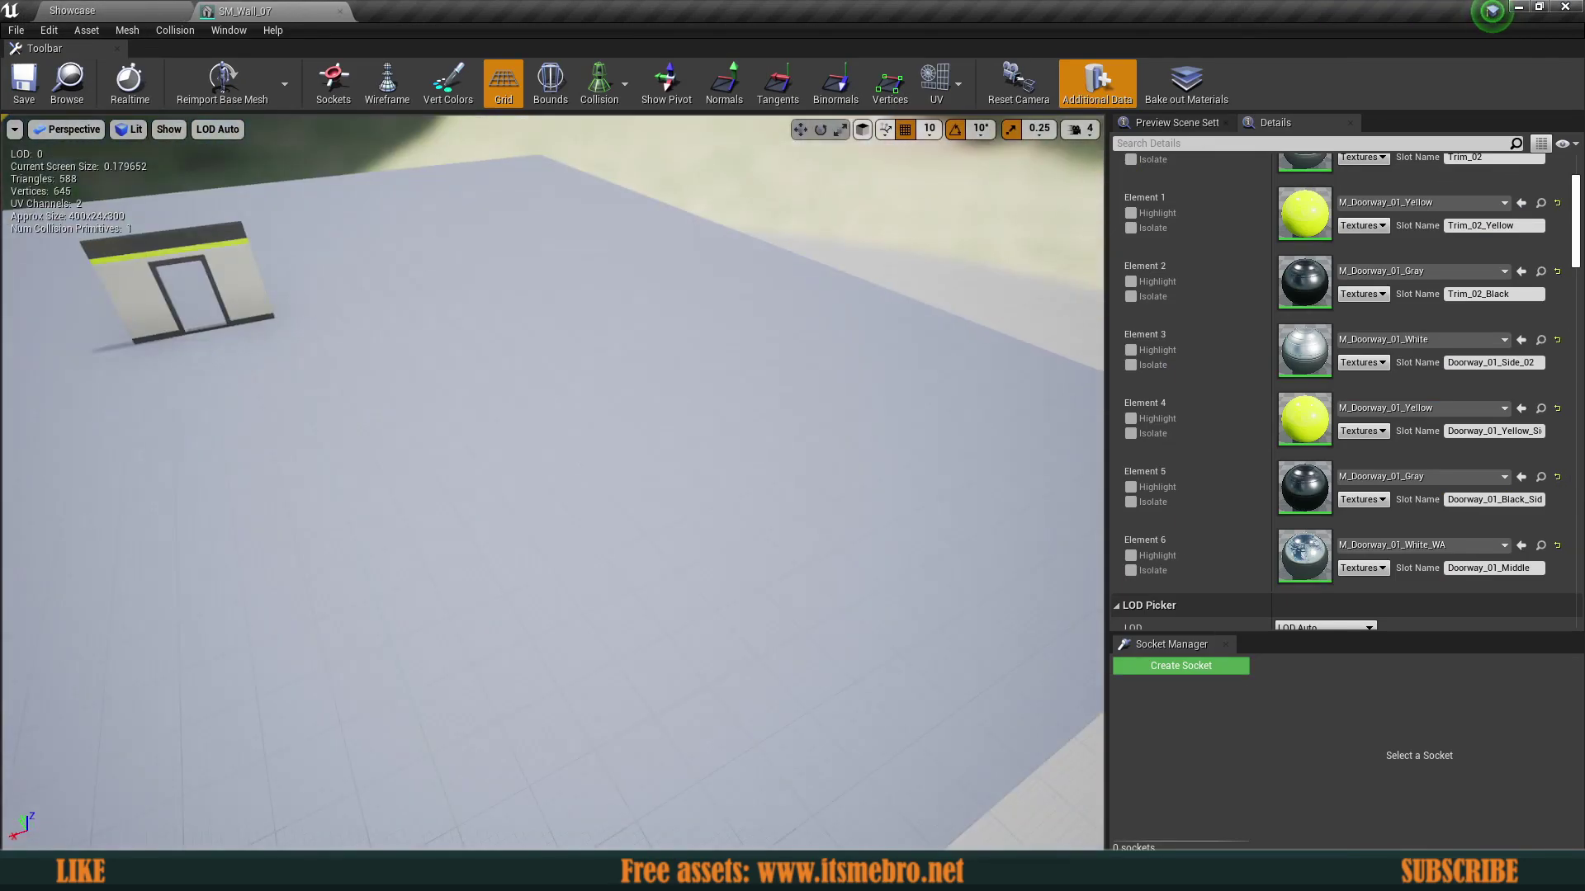
Step: Bring the doorway wall back into close view and check its last material slots and LOD picker
mouse_move(553, 483)
right_down()
mouse_move(528, 463)
mouse_move(512, 495)
mouse_move(545, 544)
mouse_move(528, 462)
mouse_move(594, 446)
mouse_move(529, 503)
mouse_move(595, 487)
mouse_move(529, 470)
mouse_move(578, 496)
mouse_move(545, 463)
right_up()
right_drag(991, 355, 891, 363)
scroll(1446, 514, down, 2)
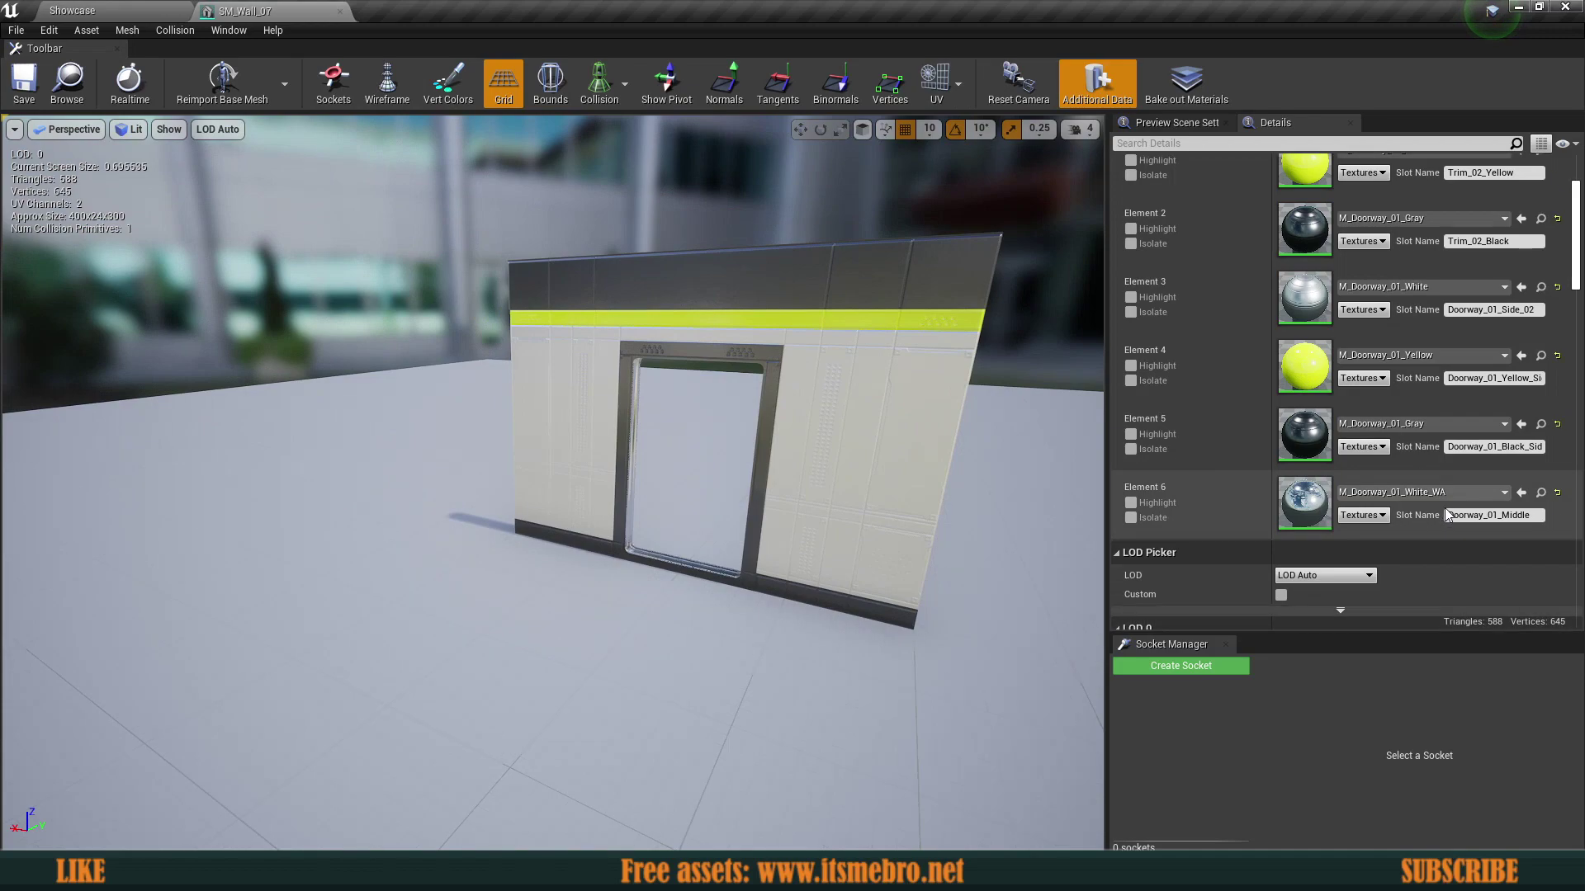
scroll(1378, 463, down, 4)
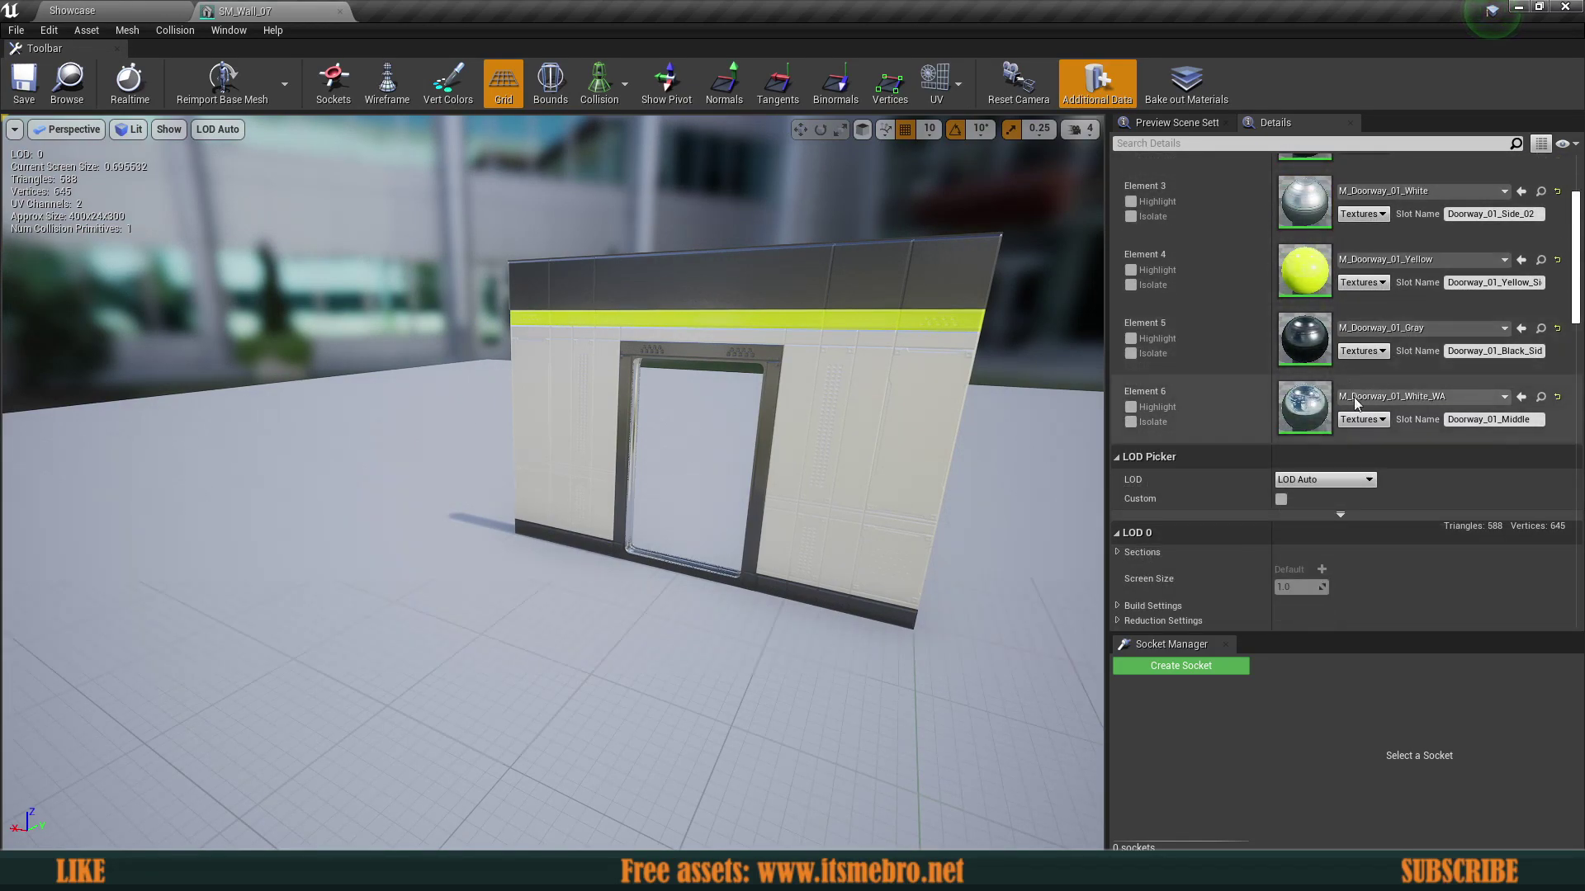
scroll(1350, 450, down, 1)
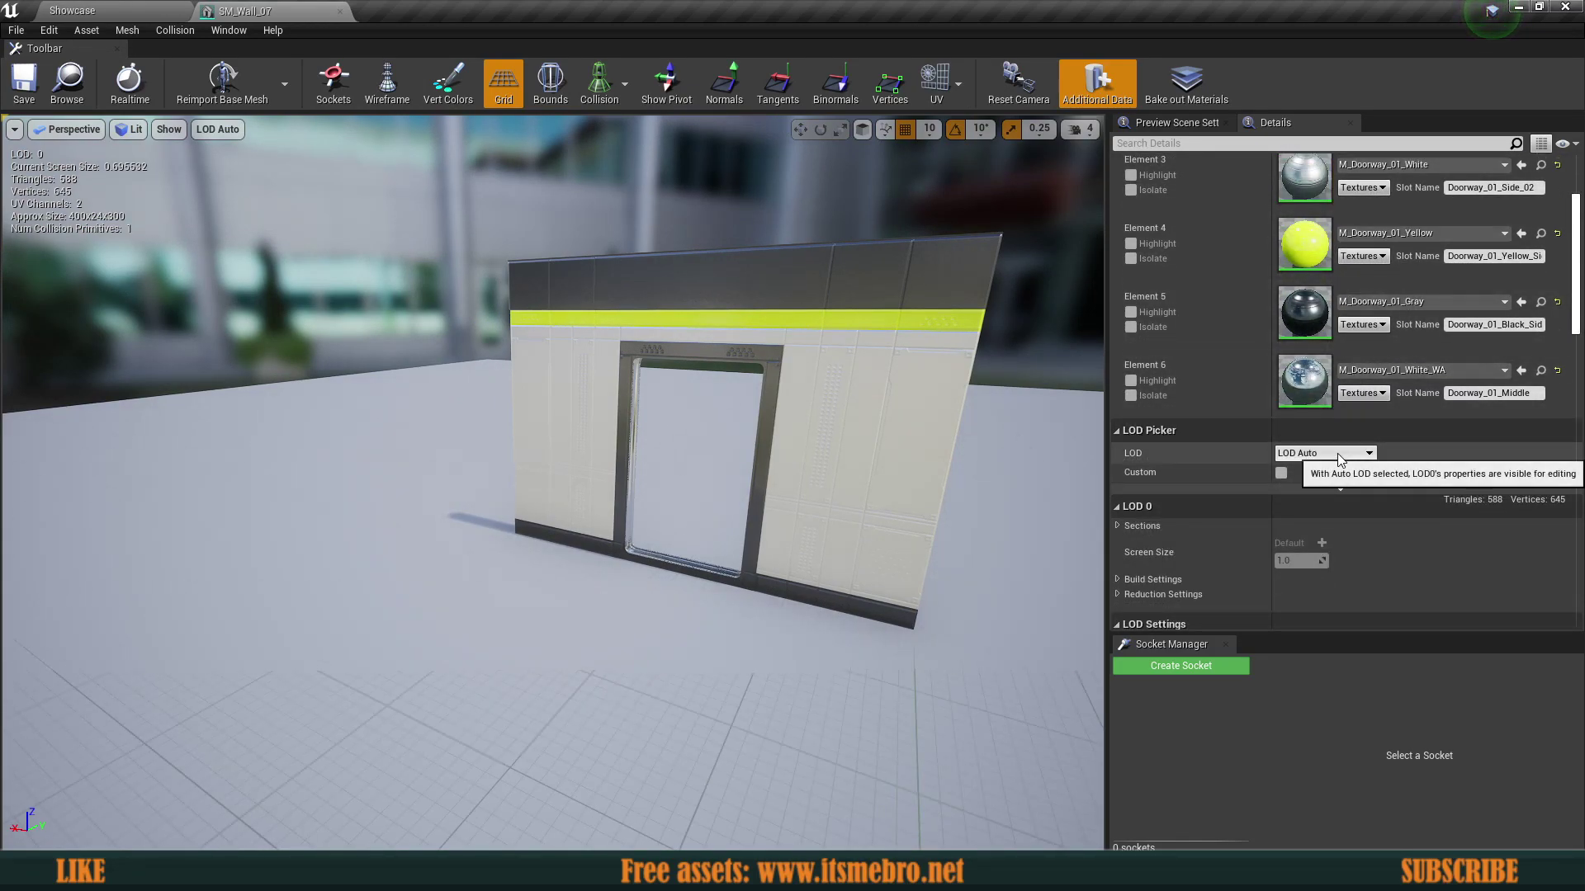
Step: Clear the material of Element 5 on SM_Wall_07 and inspect the affected parts of the wall
scroll(1479, 412, up, 2)
click(1488, 428)
click(1488, 428)
scroll(1434, 381, up, 2)
click(1425, 408)
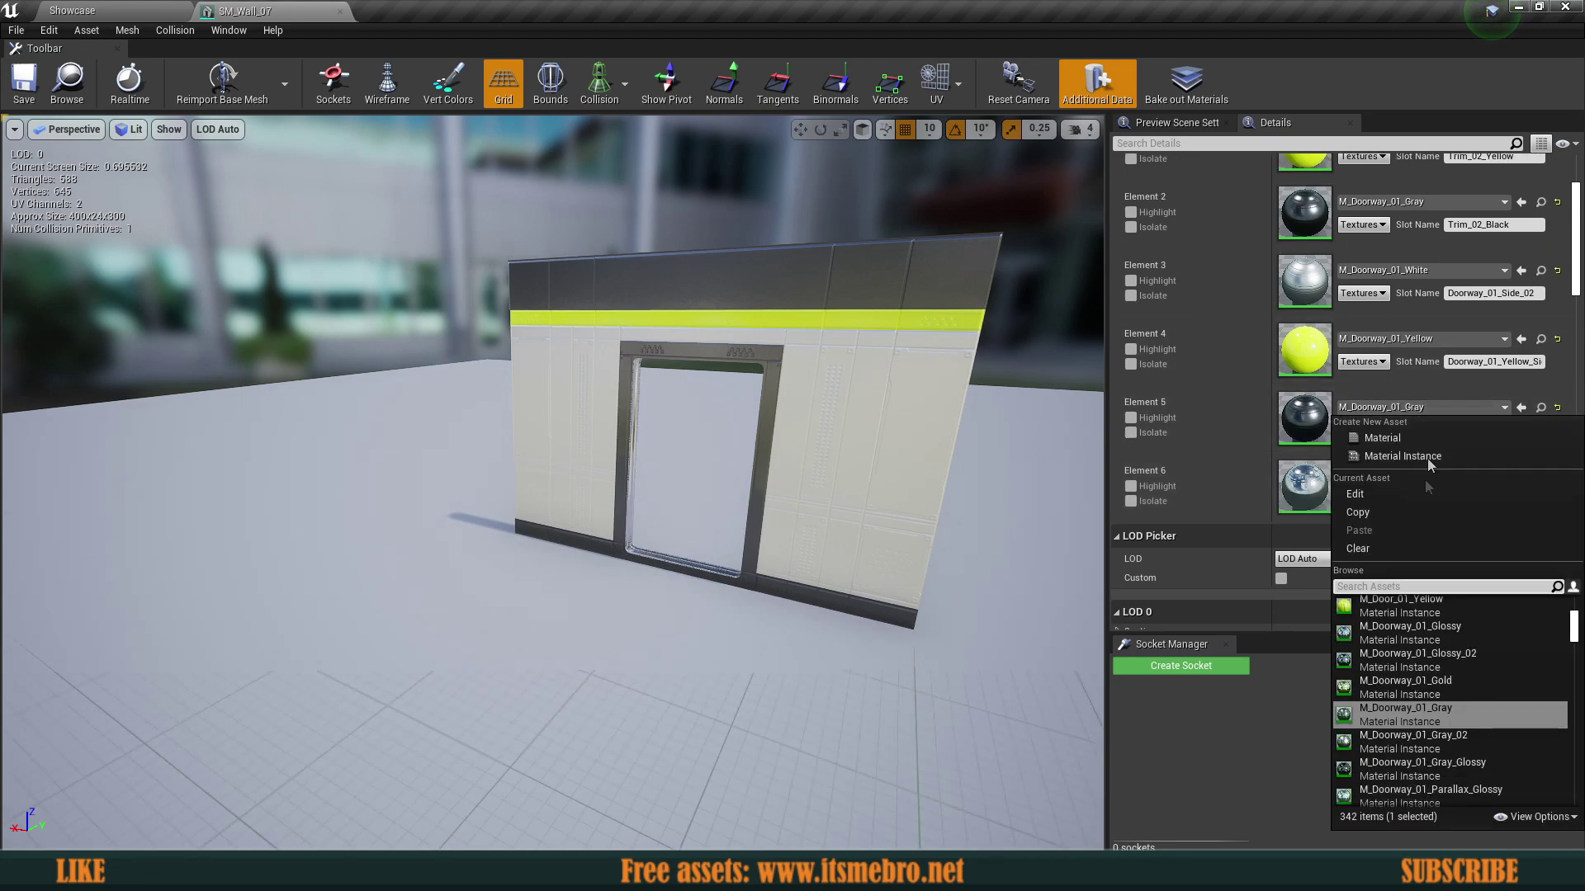
scroll(1413, 637, up, 5)
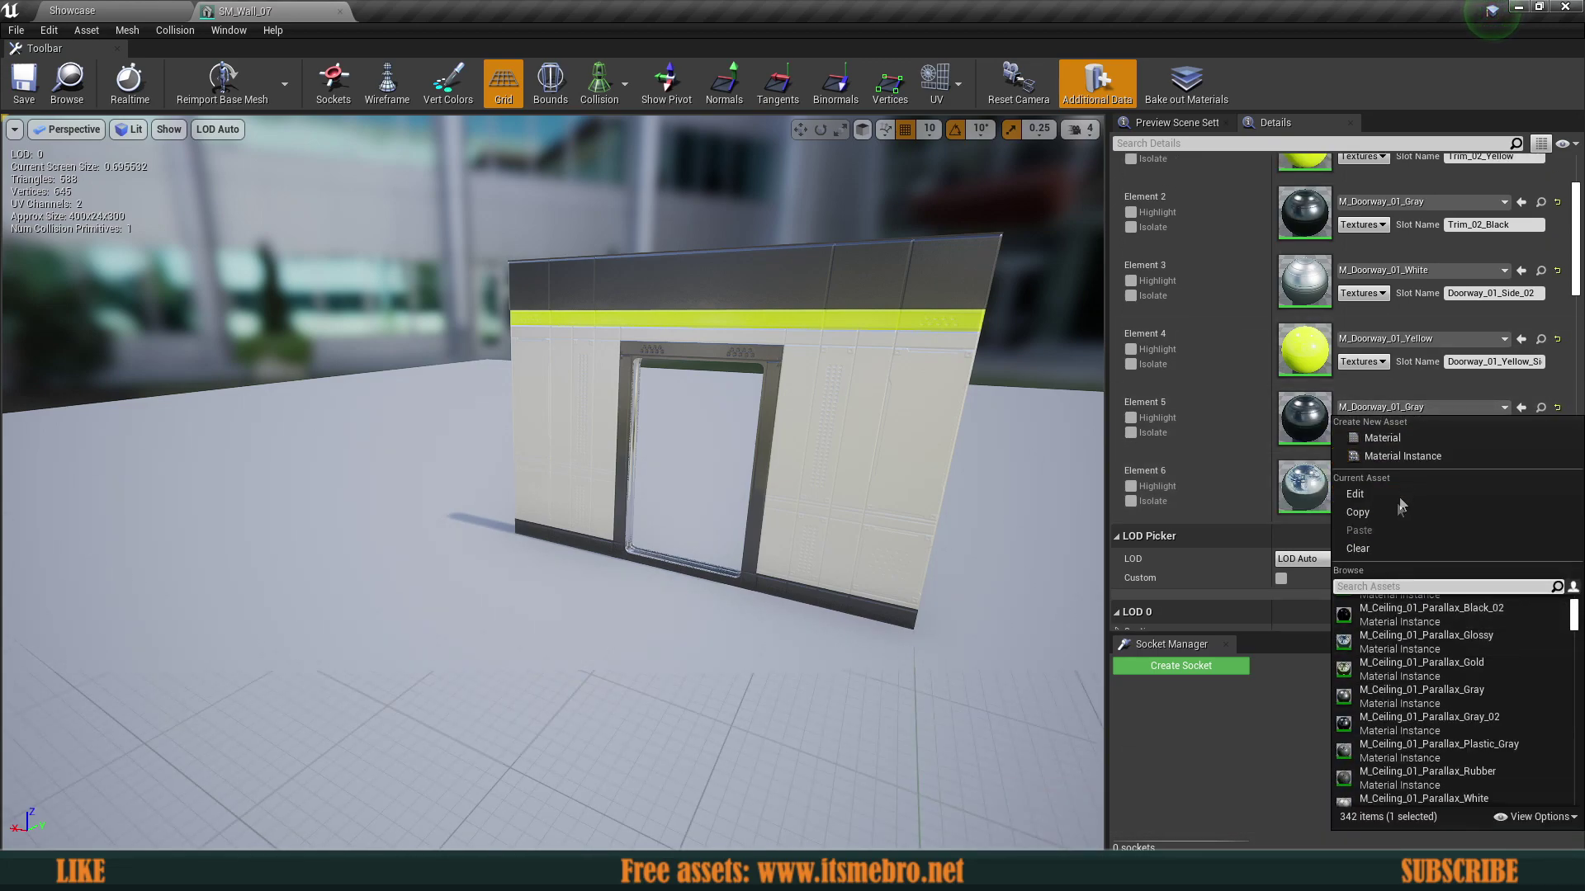
click(1376, 549)
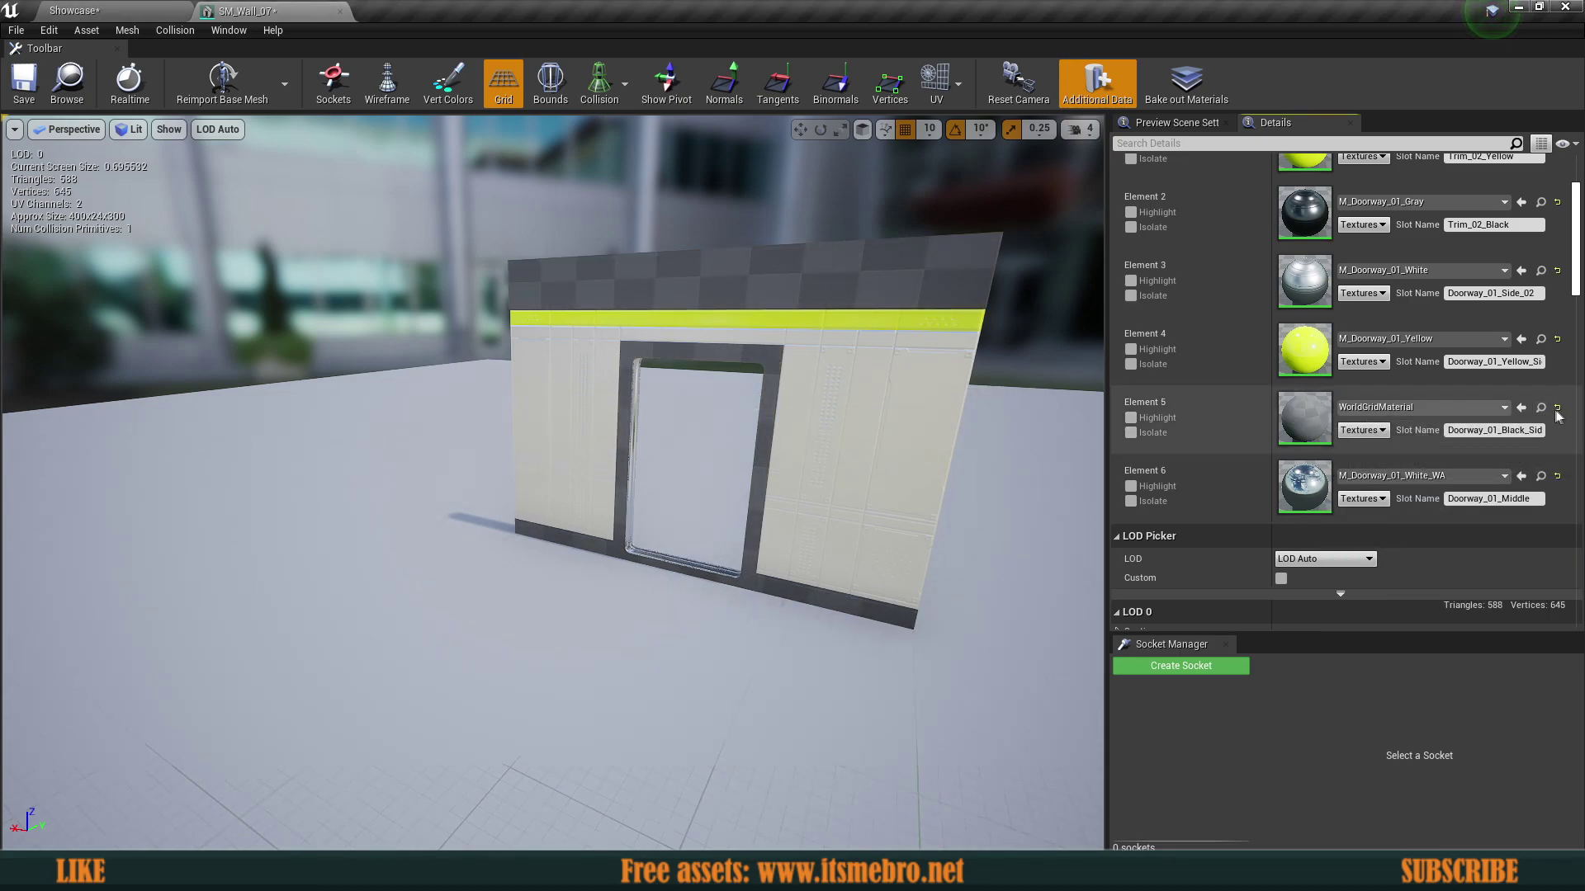
key(w)
right_drag(1061, 434, 912, 363)
key(s)
key(w)
Step: Search the materials for "gray" and assign M_Doorway_01_Gray to Element 5
click(1392, 408)
text(gr)
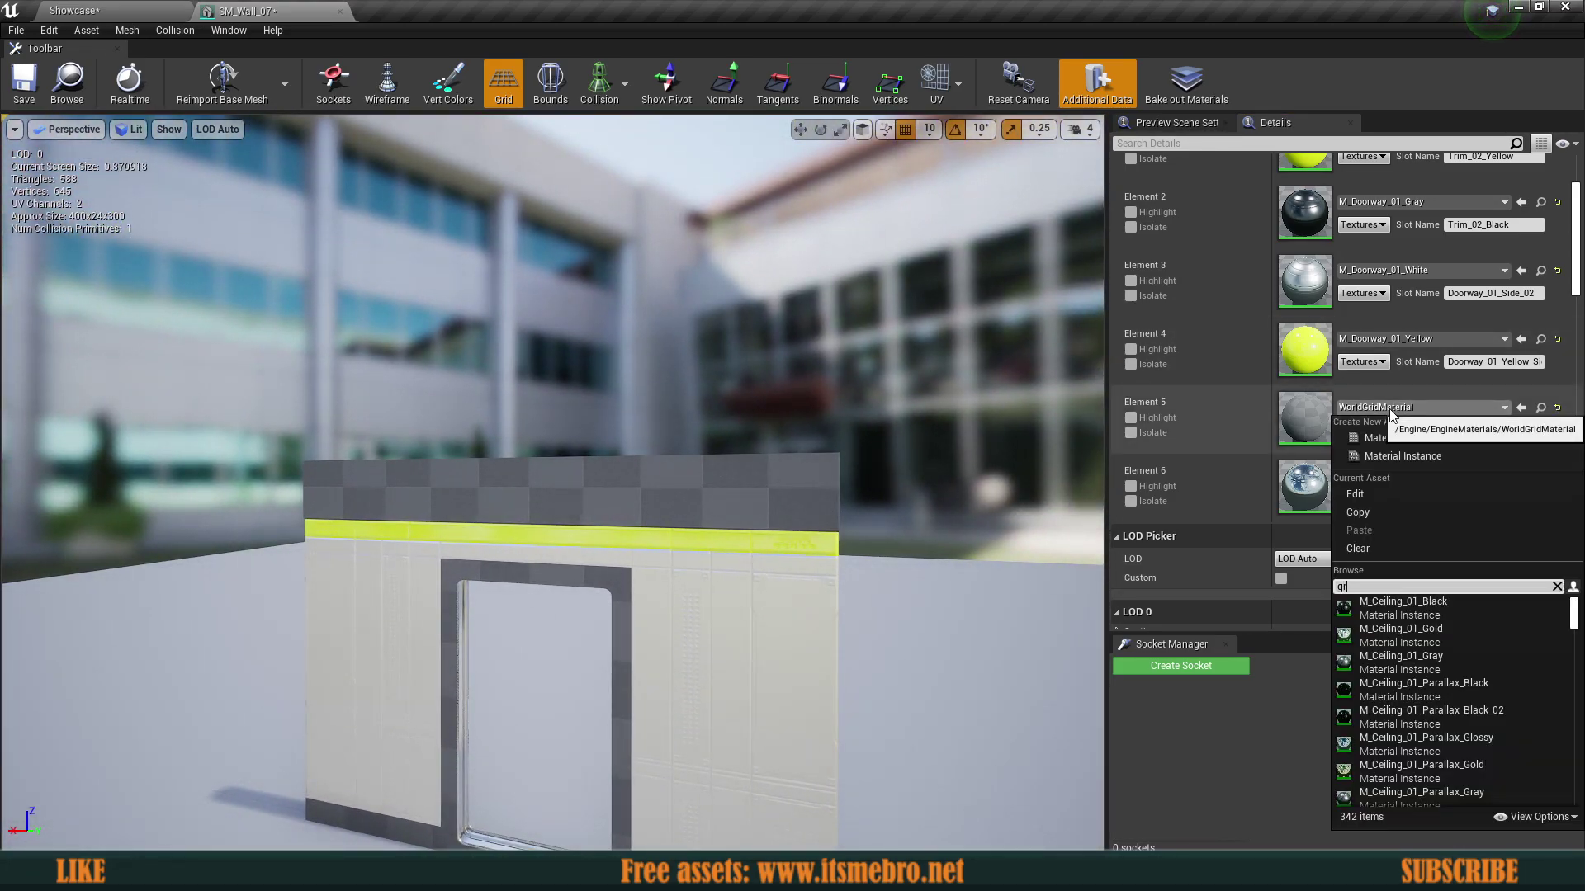
text(ey)
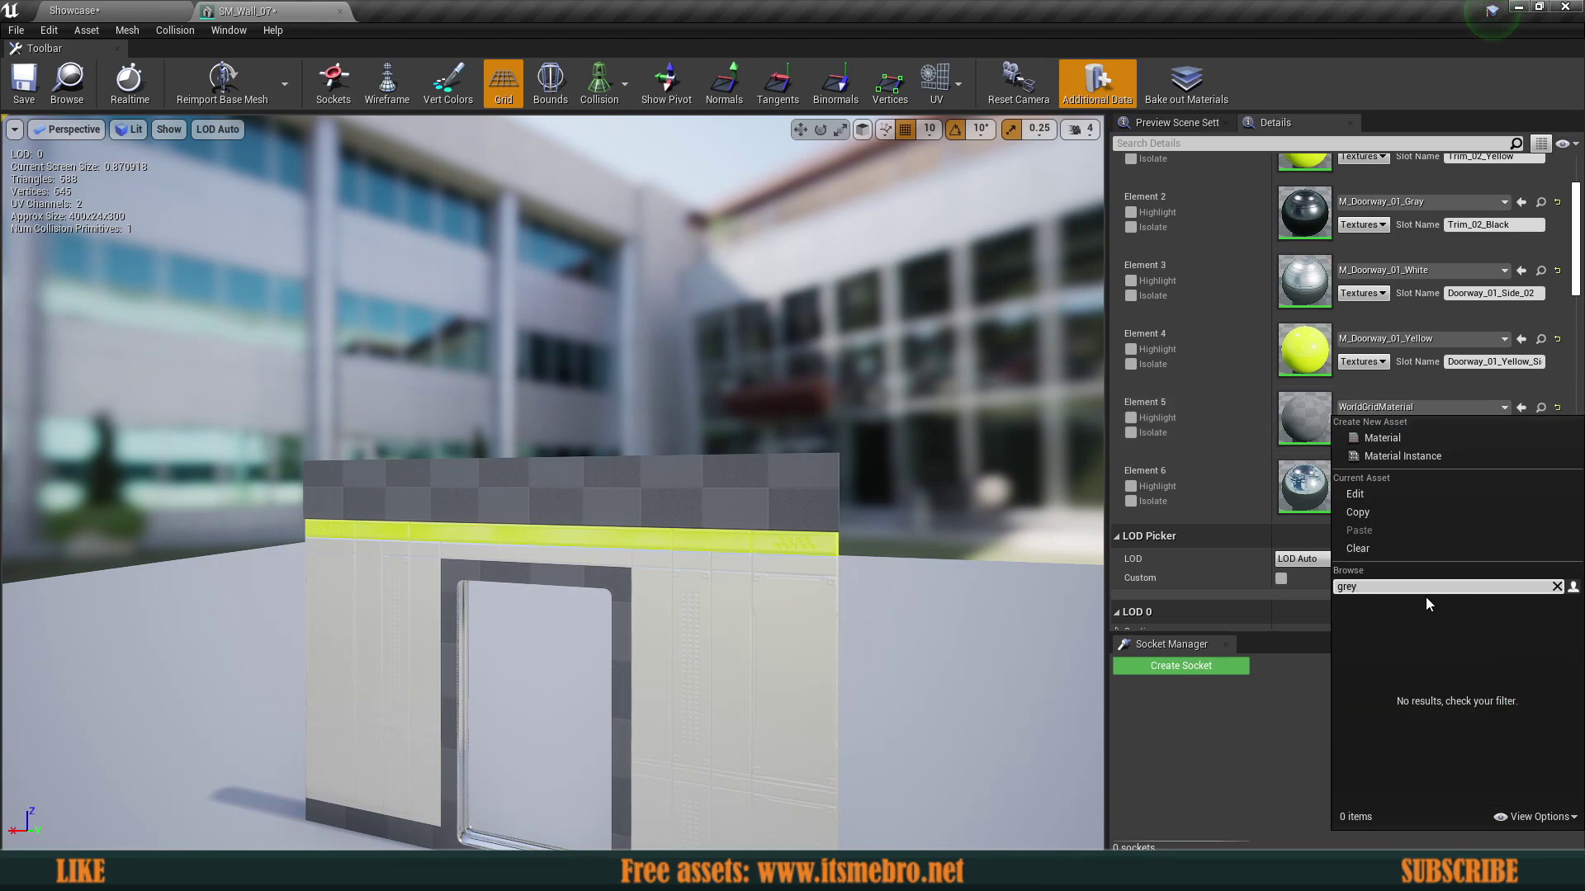
key(BackSpace)
key(BackSpace)
text(a)
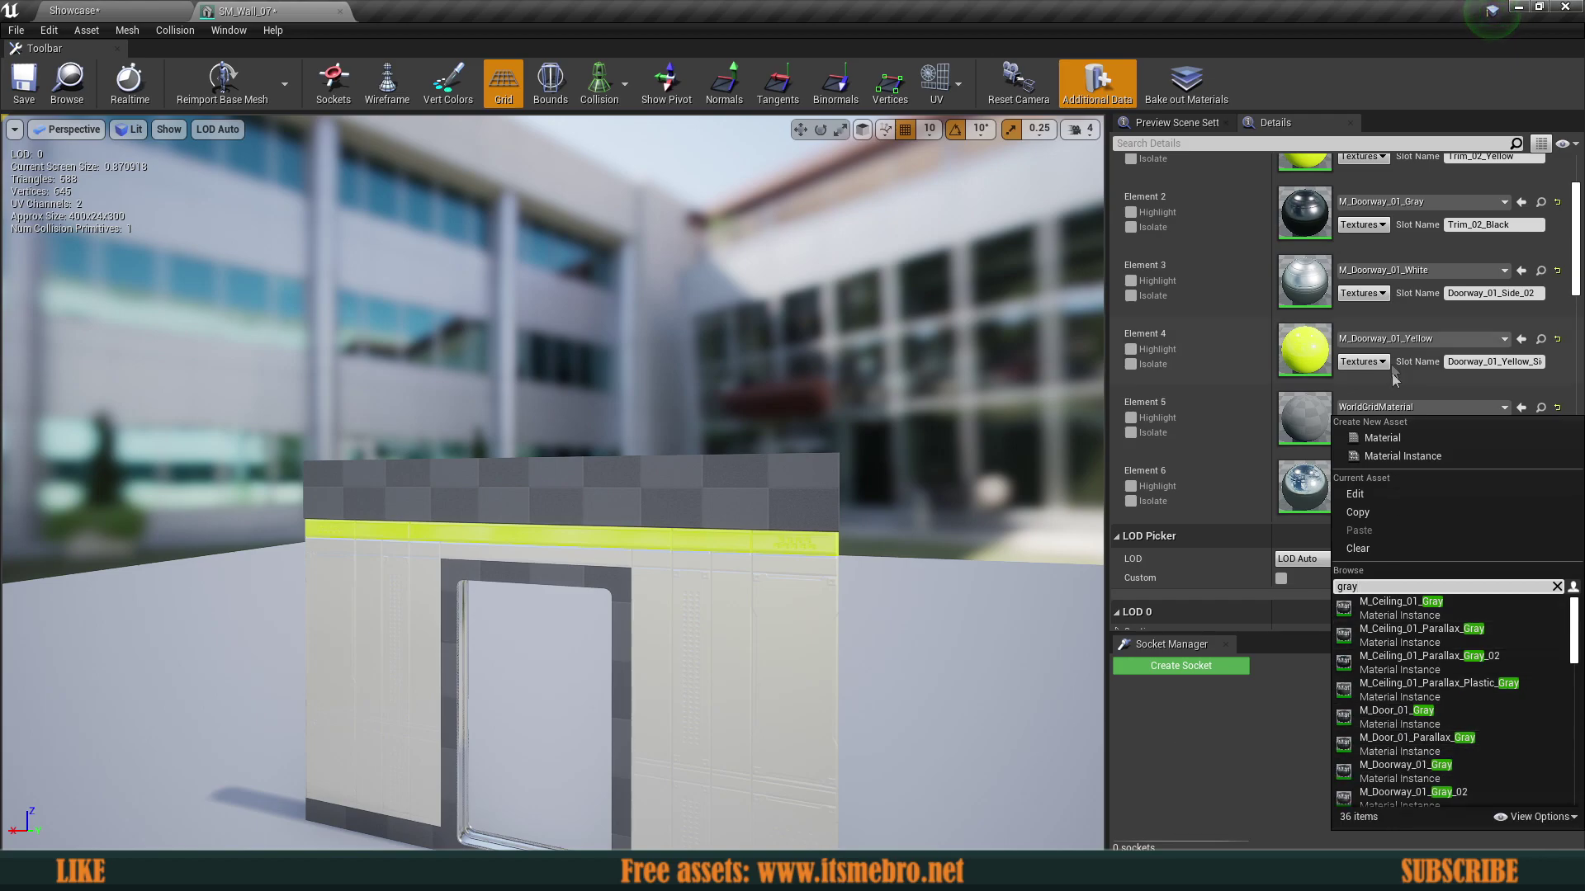
click(1440, 767)
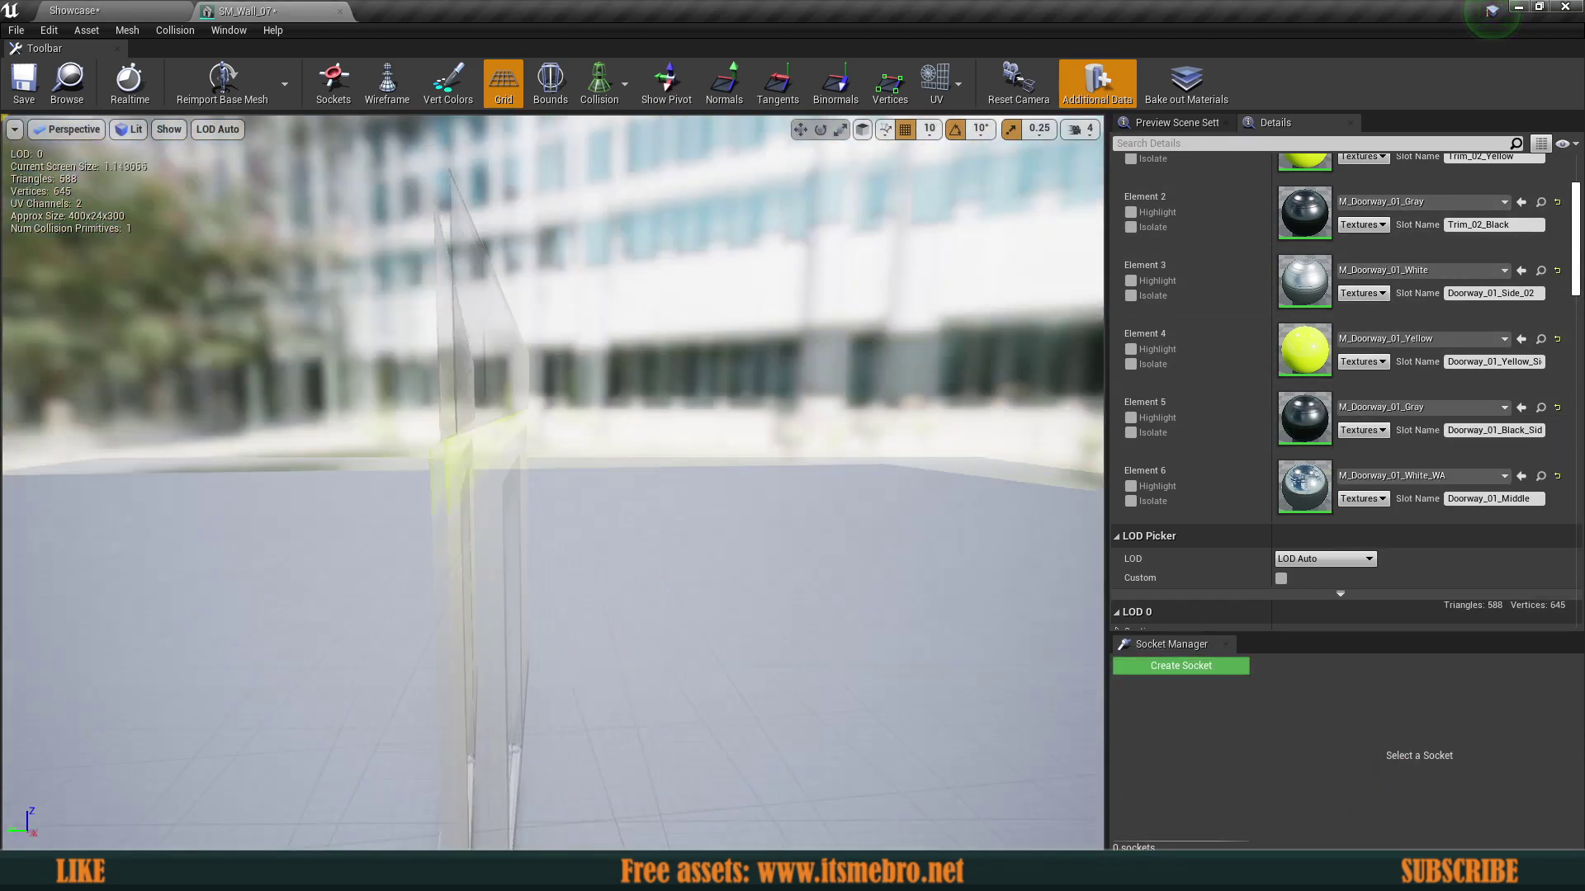
Step: Examine the doorway wall and its material slots once more, and close the SM_Wall_07 mesh editor
mouse_move(553, 482)
right_down()
mouse_move(710, 487)
mouse_move(726, 578)
mouse_move(793, 512)
mouse_move(619, 570)
mouse_move(603, 590)
mouse_move(553, 482)
right_up()
scroll(1354, 479, up, 3)
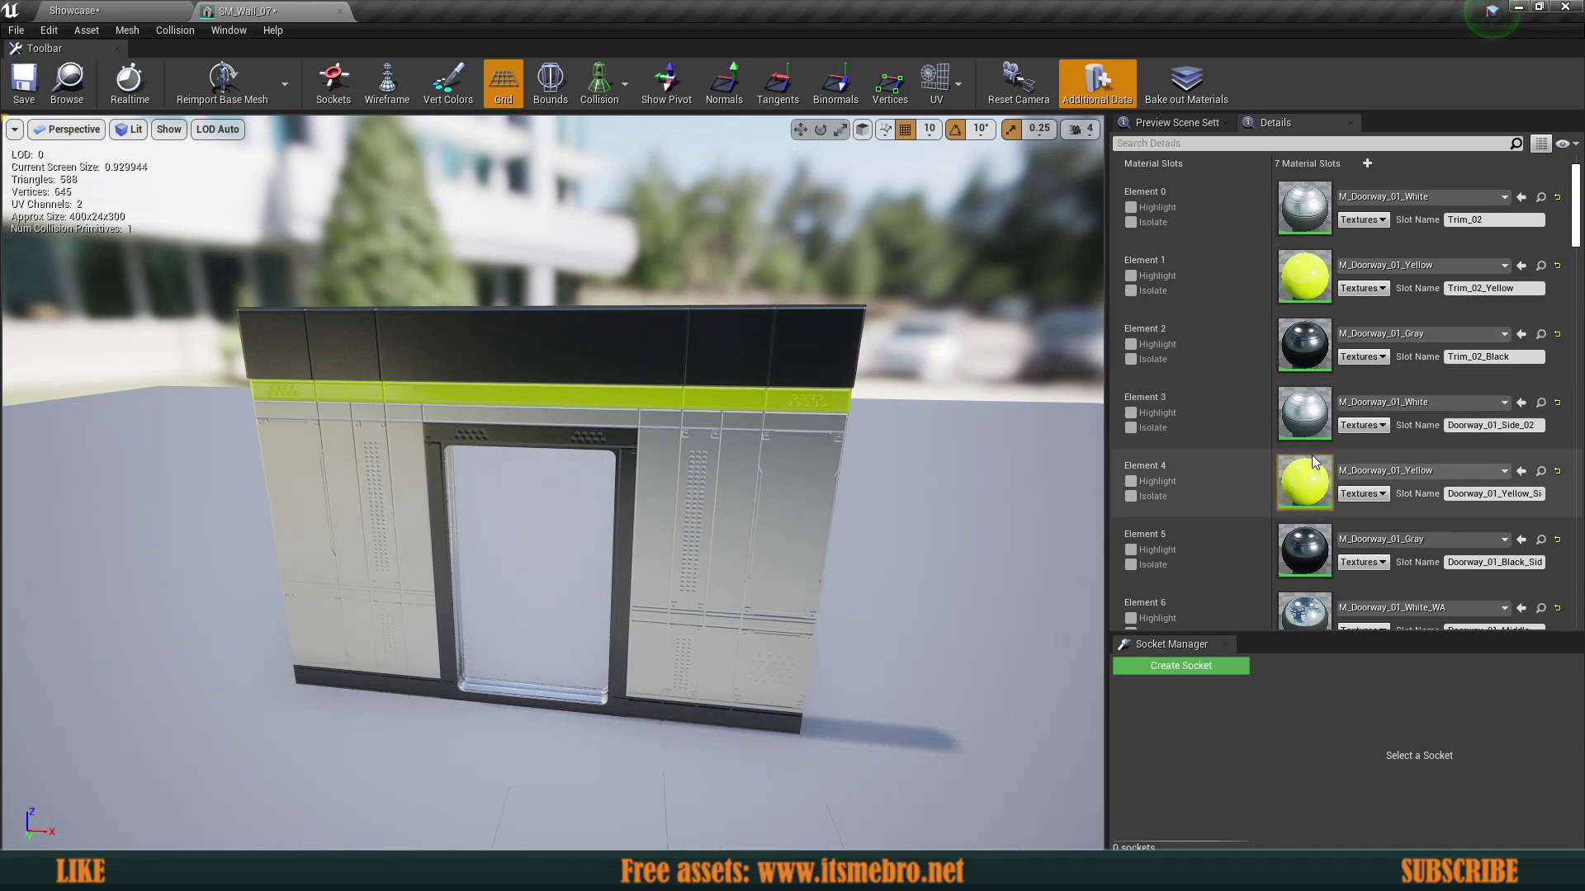
scroll(1320, 449, down, 2)
scroll(1371, 453, up, 2)
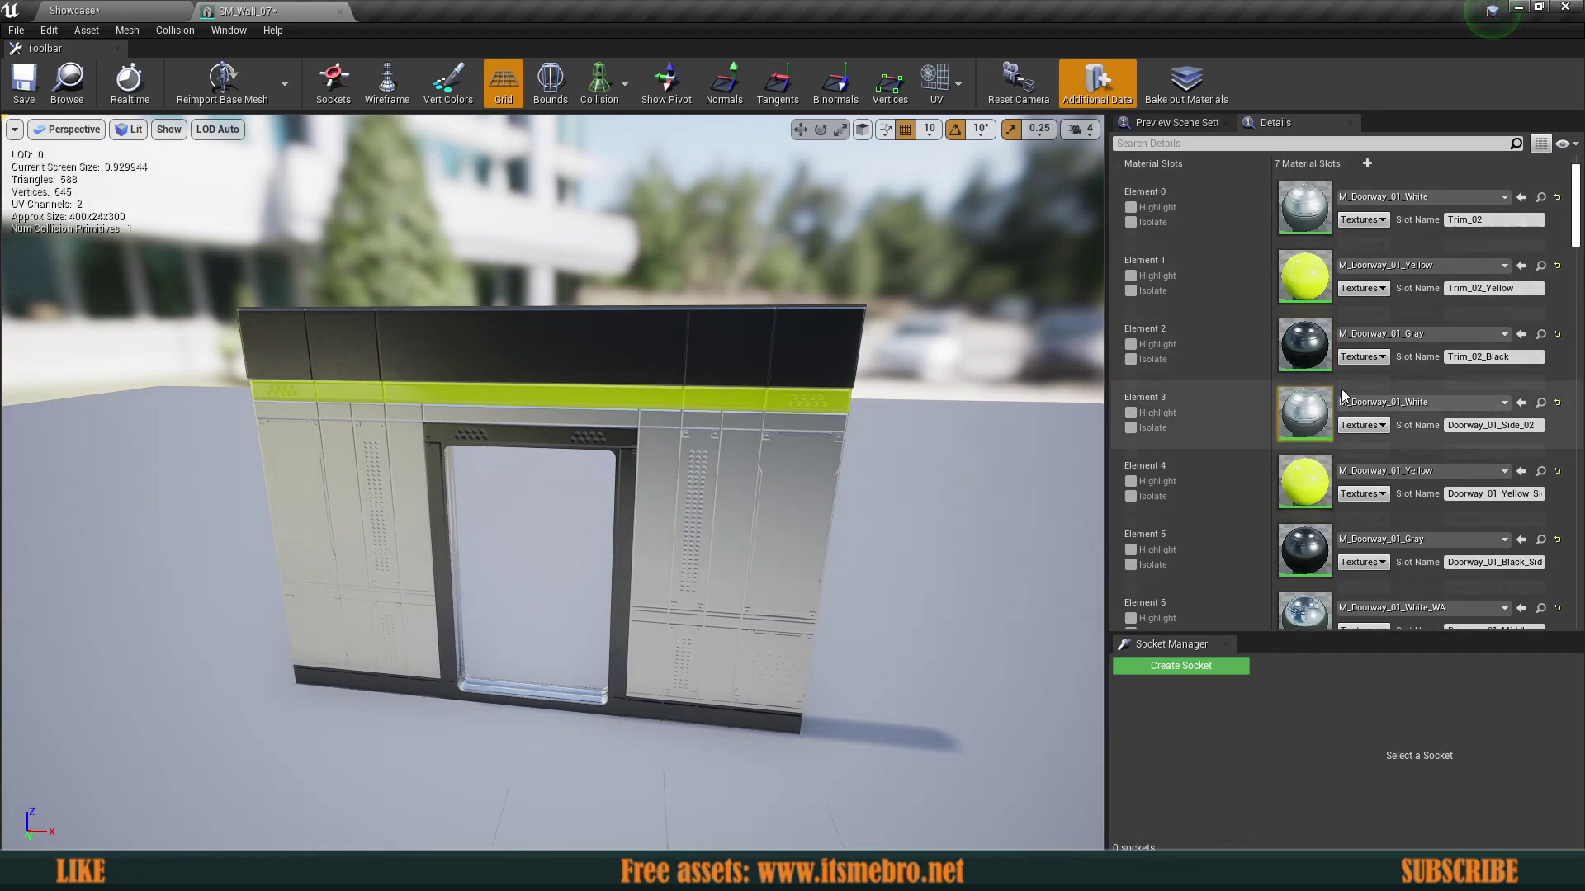
scroll(1342, 396, up, 1)
scroll(1389, 428, down, 1)
right_drag(247, 239, 78, 178)
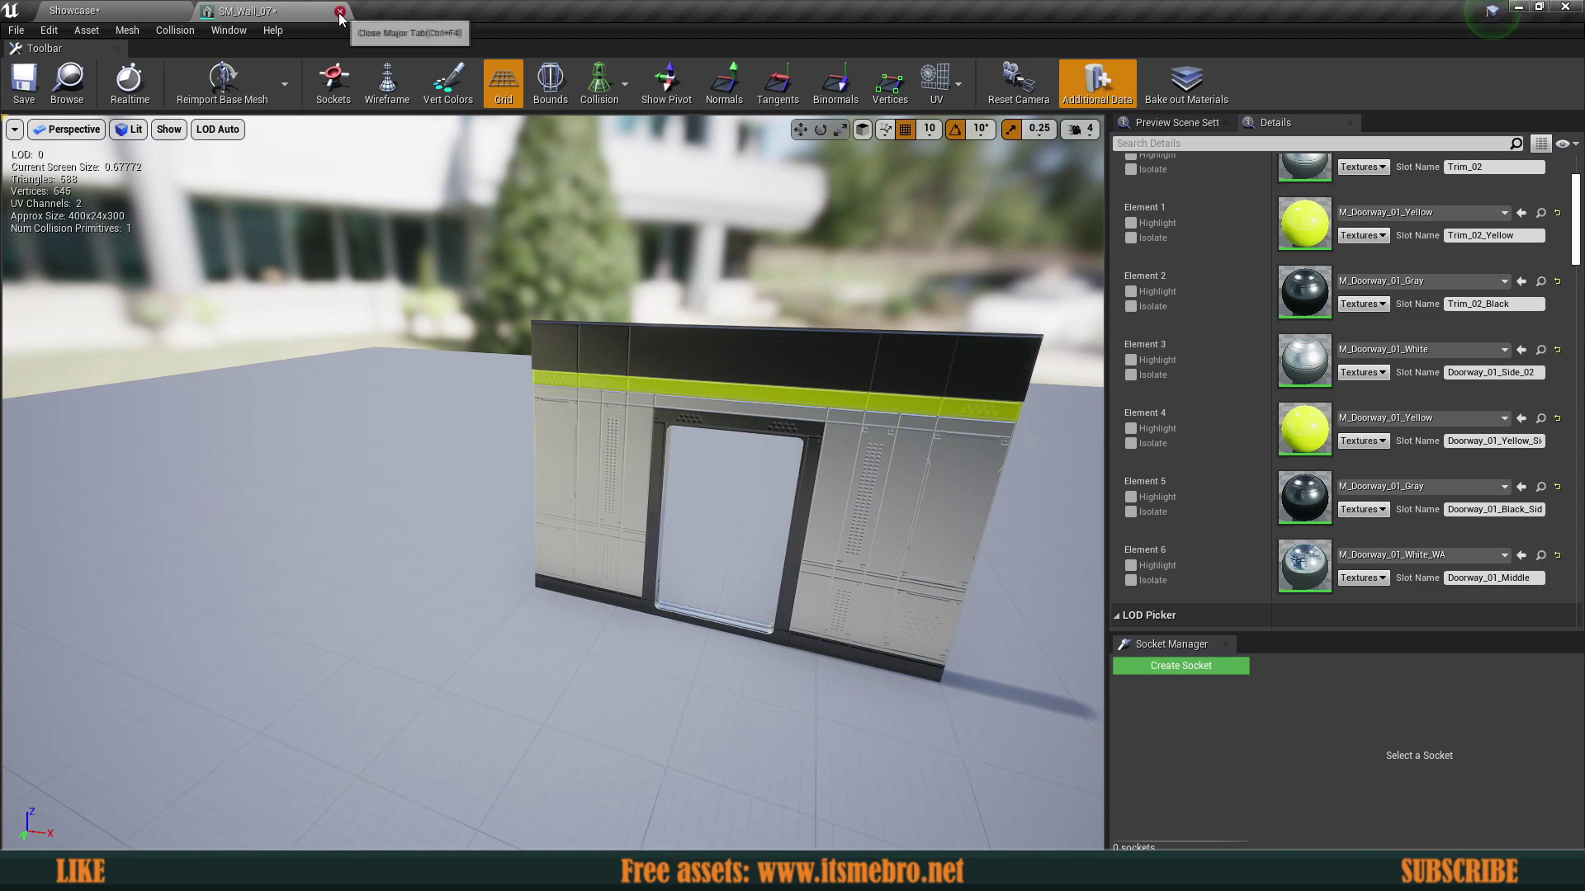
click(339, 13)
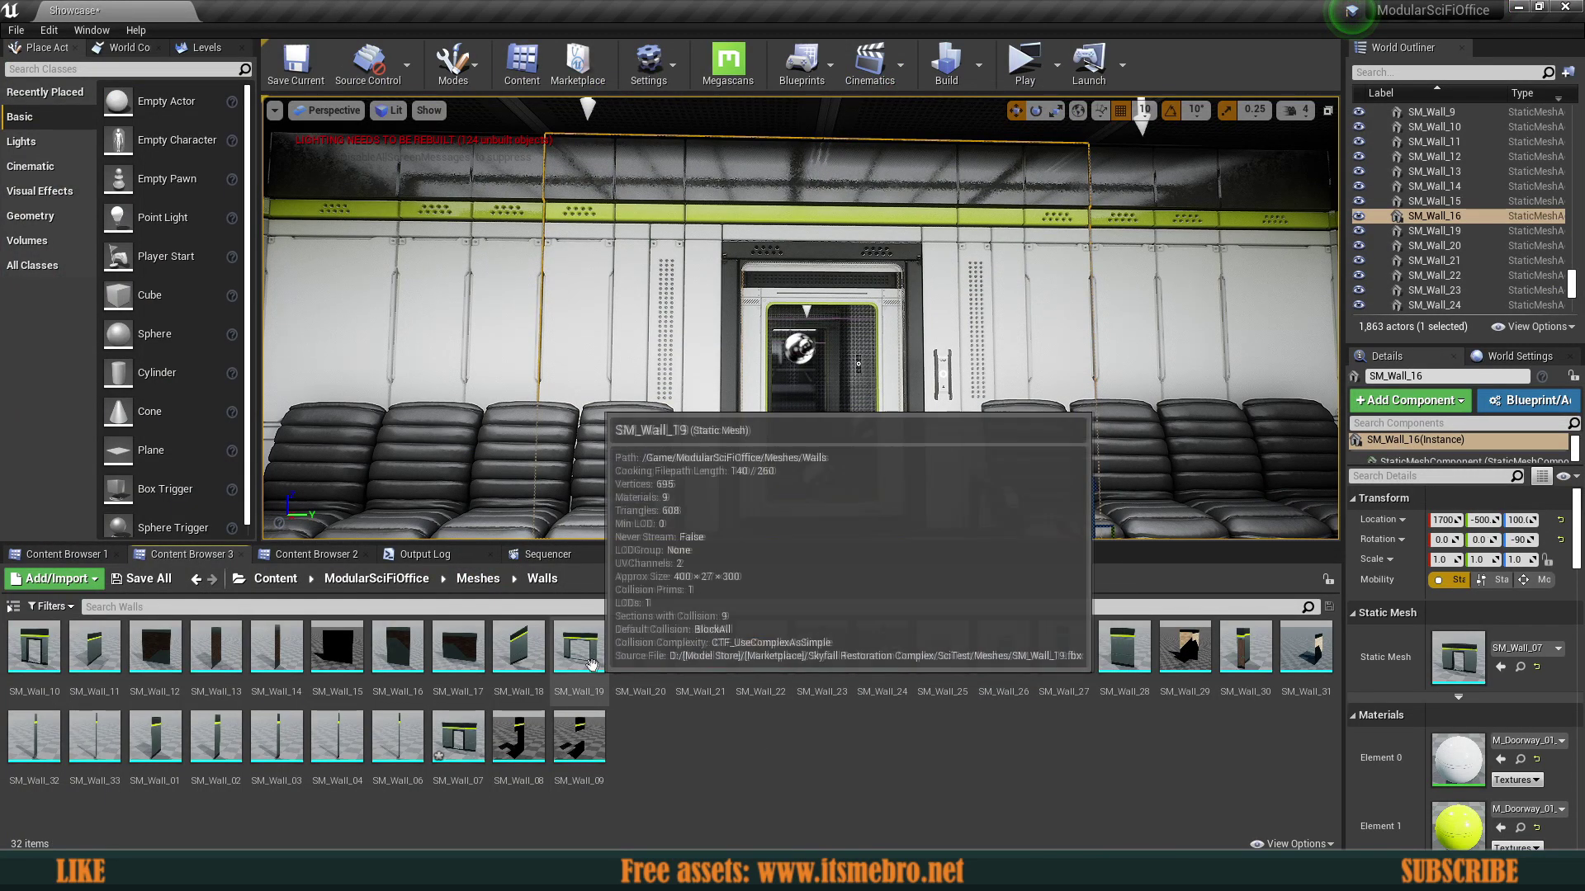
Step: Open the SM_Wall_19 static mesh and review its material slots from Element 0 to Element 8
click(584, 663)
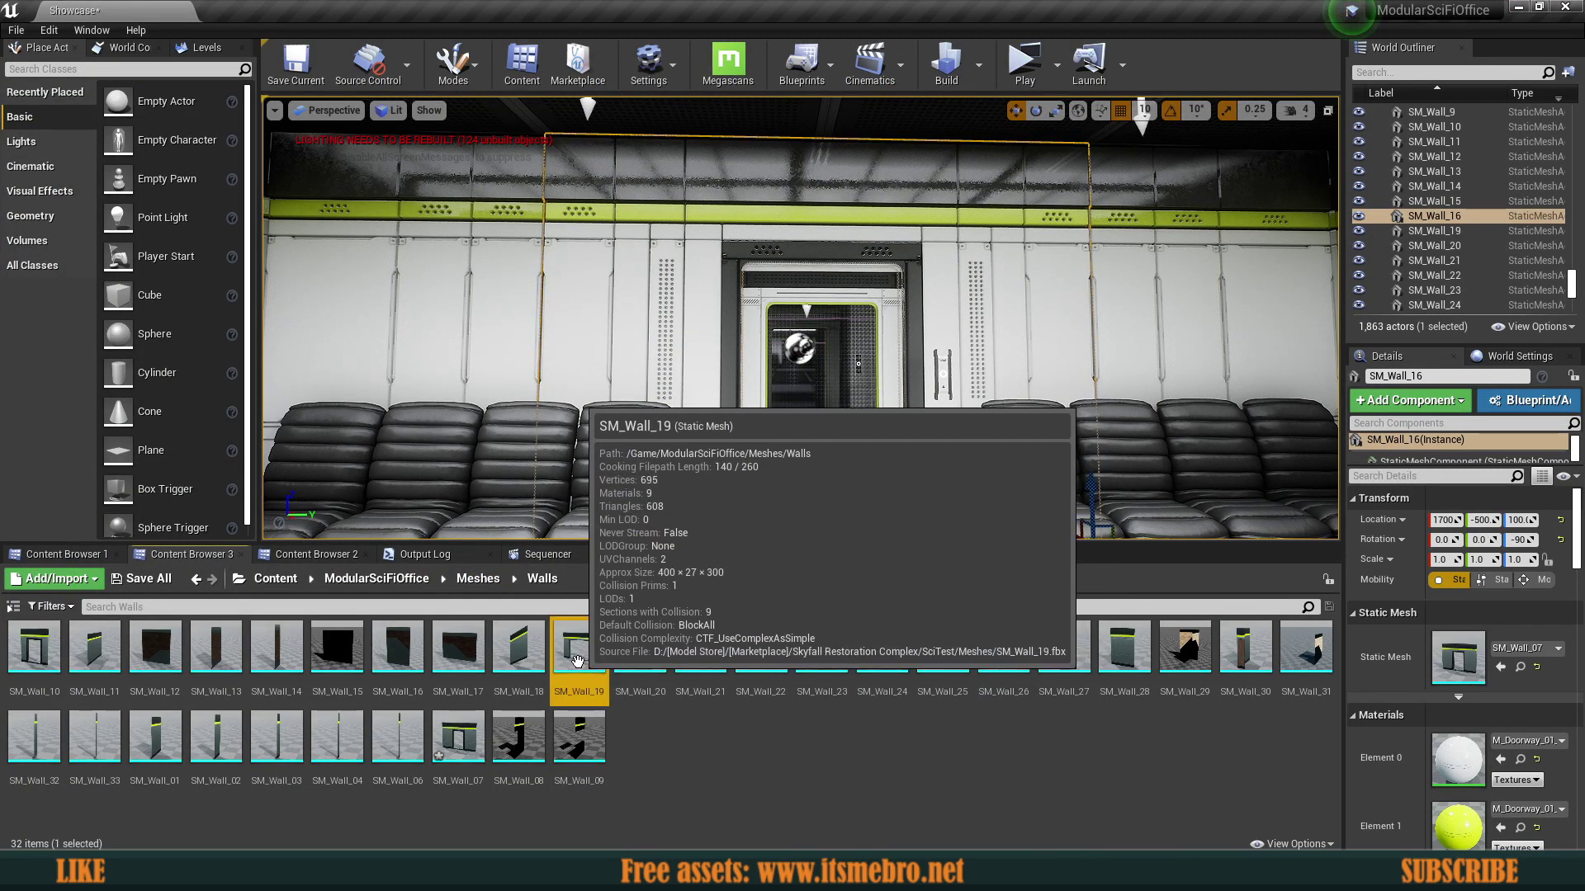
double_click(609, 672)
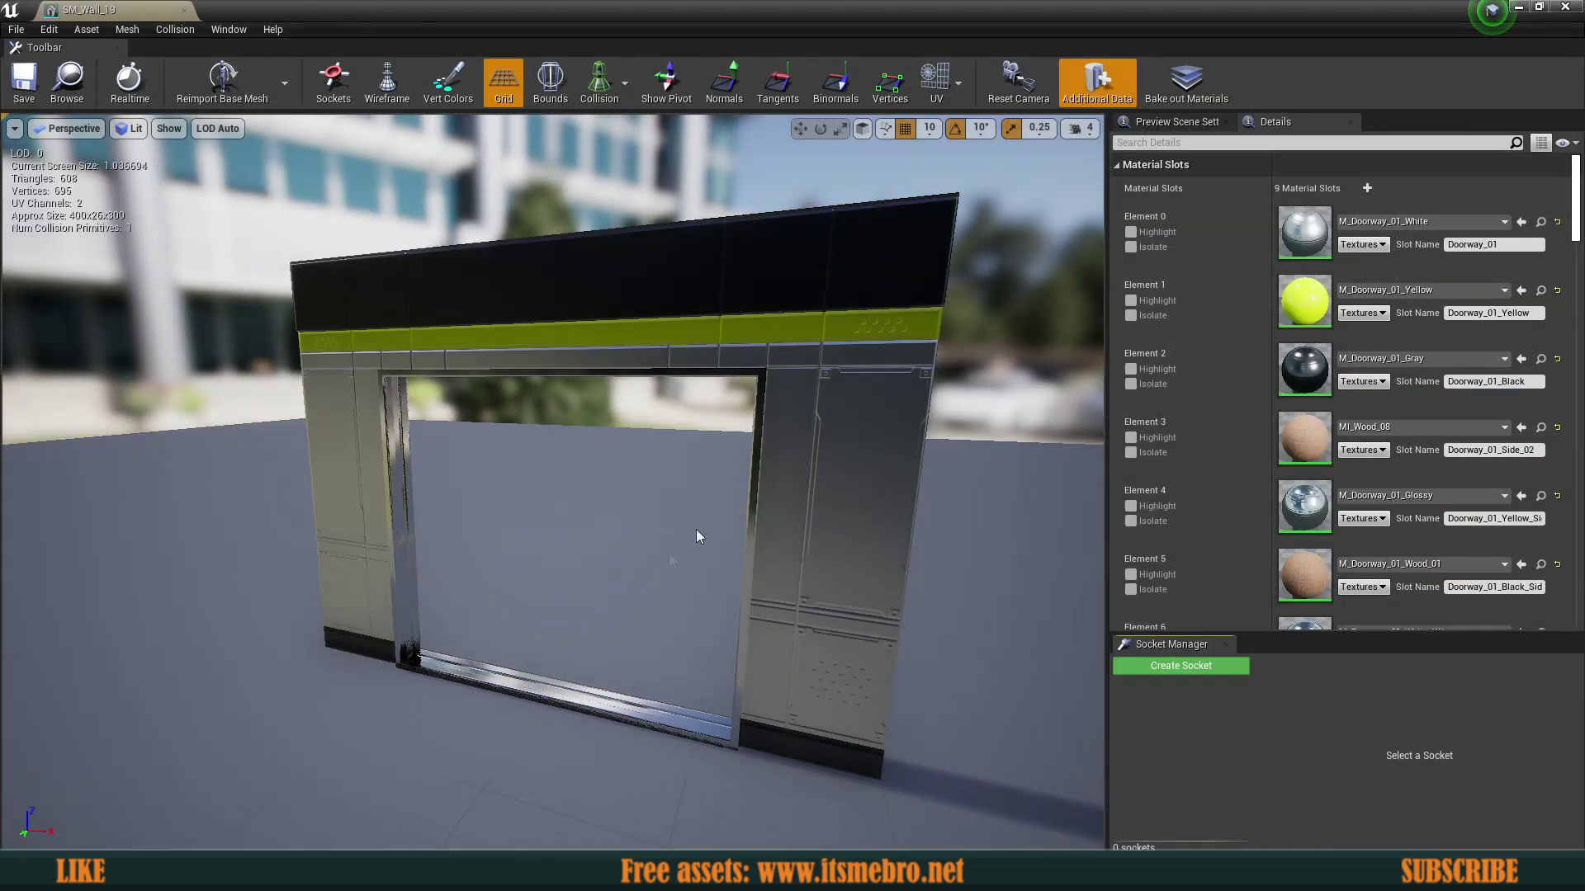
scroll(1280, 398, down, 3)
scroll(1304, 423, down, 2)
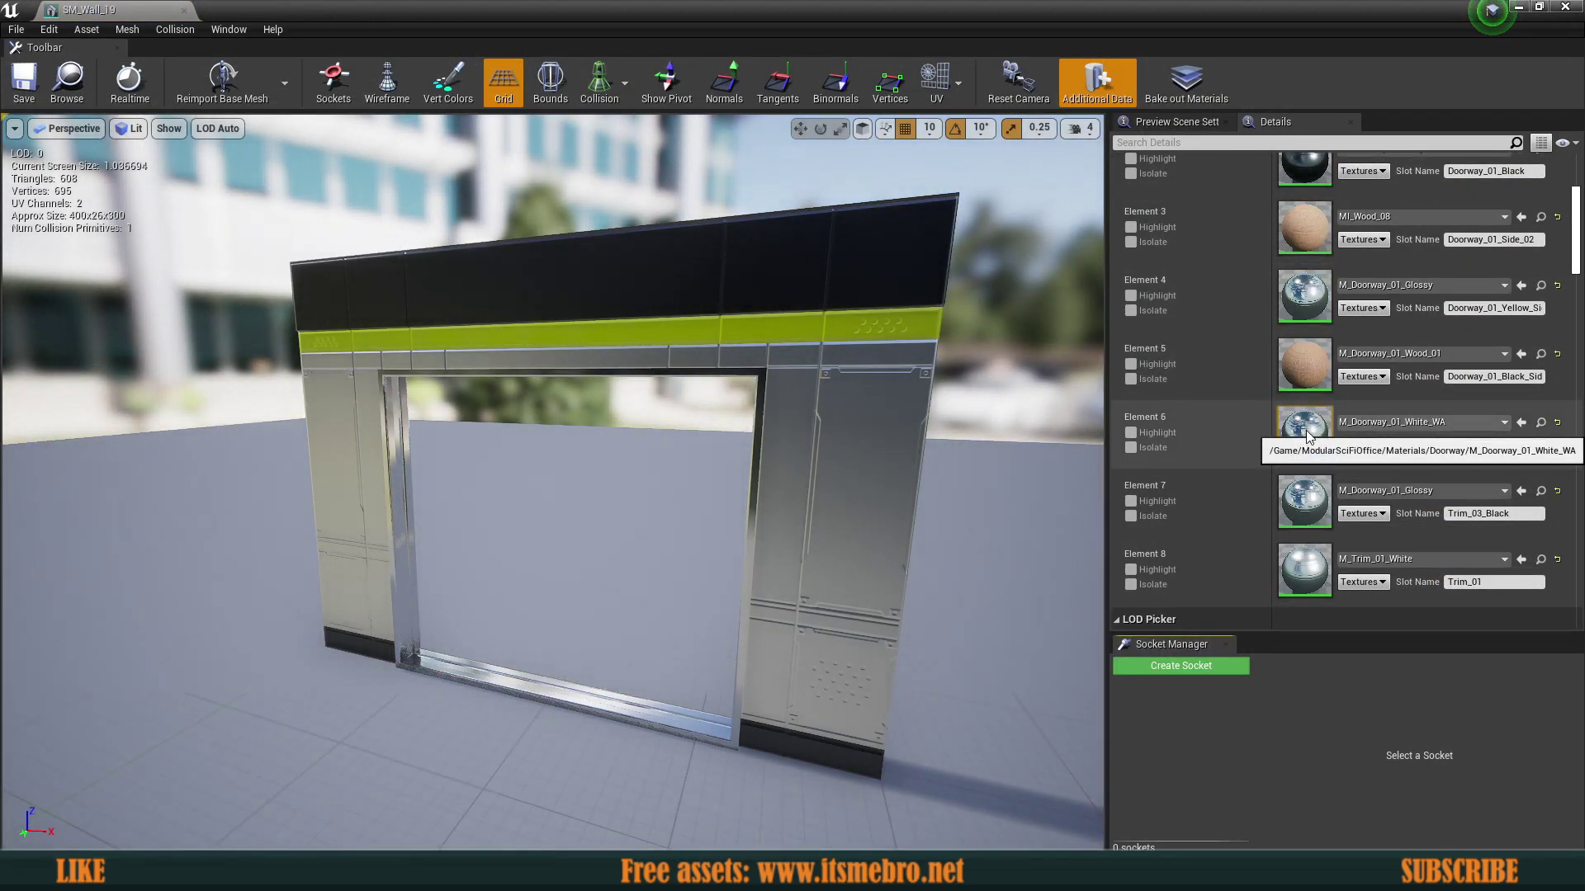
scroll(1307, 435, up, 5)
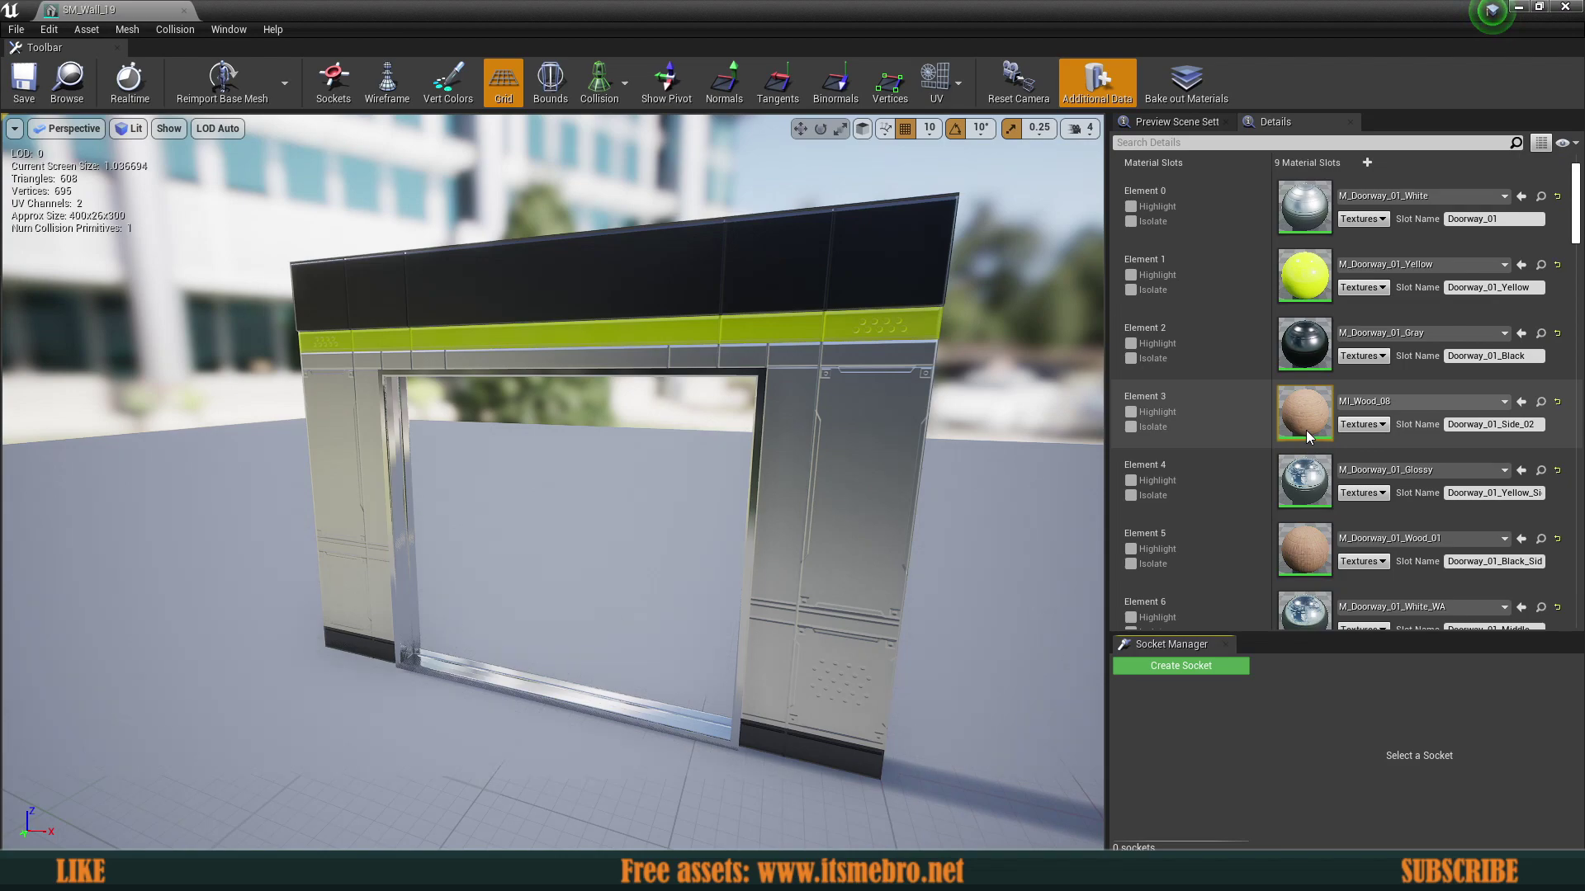
scroll(1344, 512, up, 1)
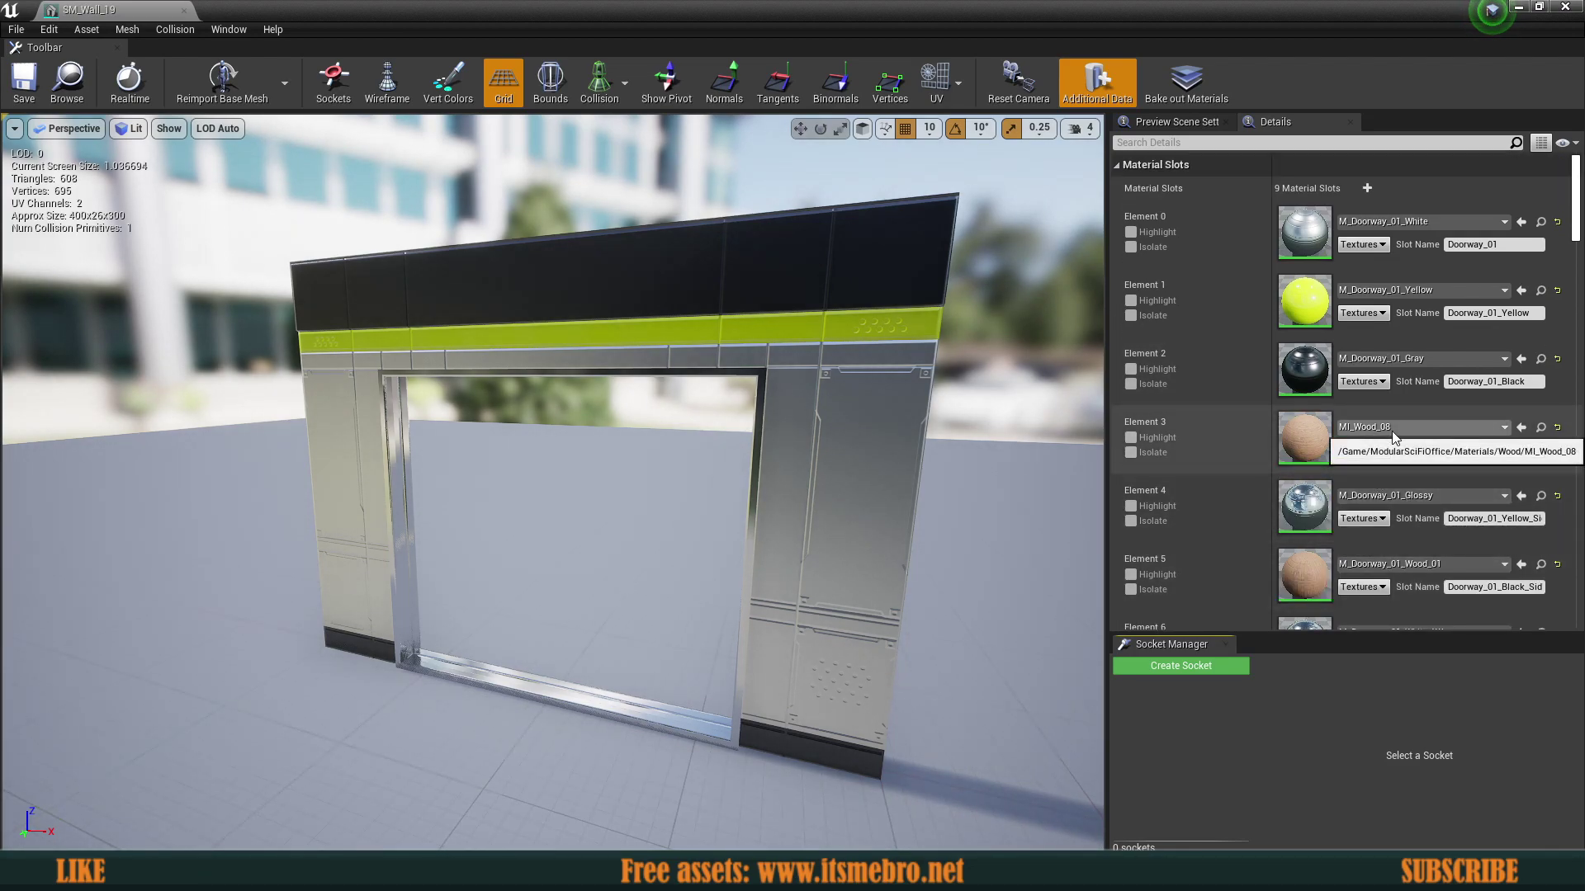
Step: Recheck the SM_Wall_19 slots down to Element 8, view the wall's wood-clad side, and close its mesh editor
scroll(1407, 305, down, 3)
scroll(1407, 305, down, 7)
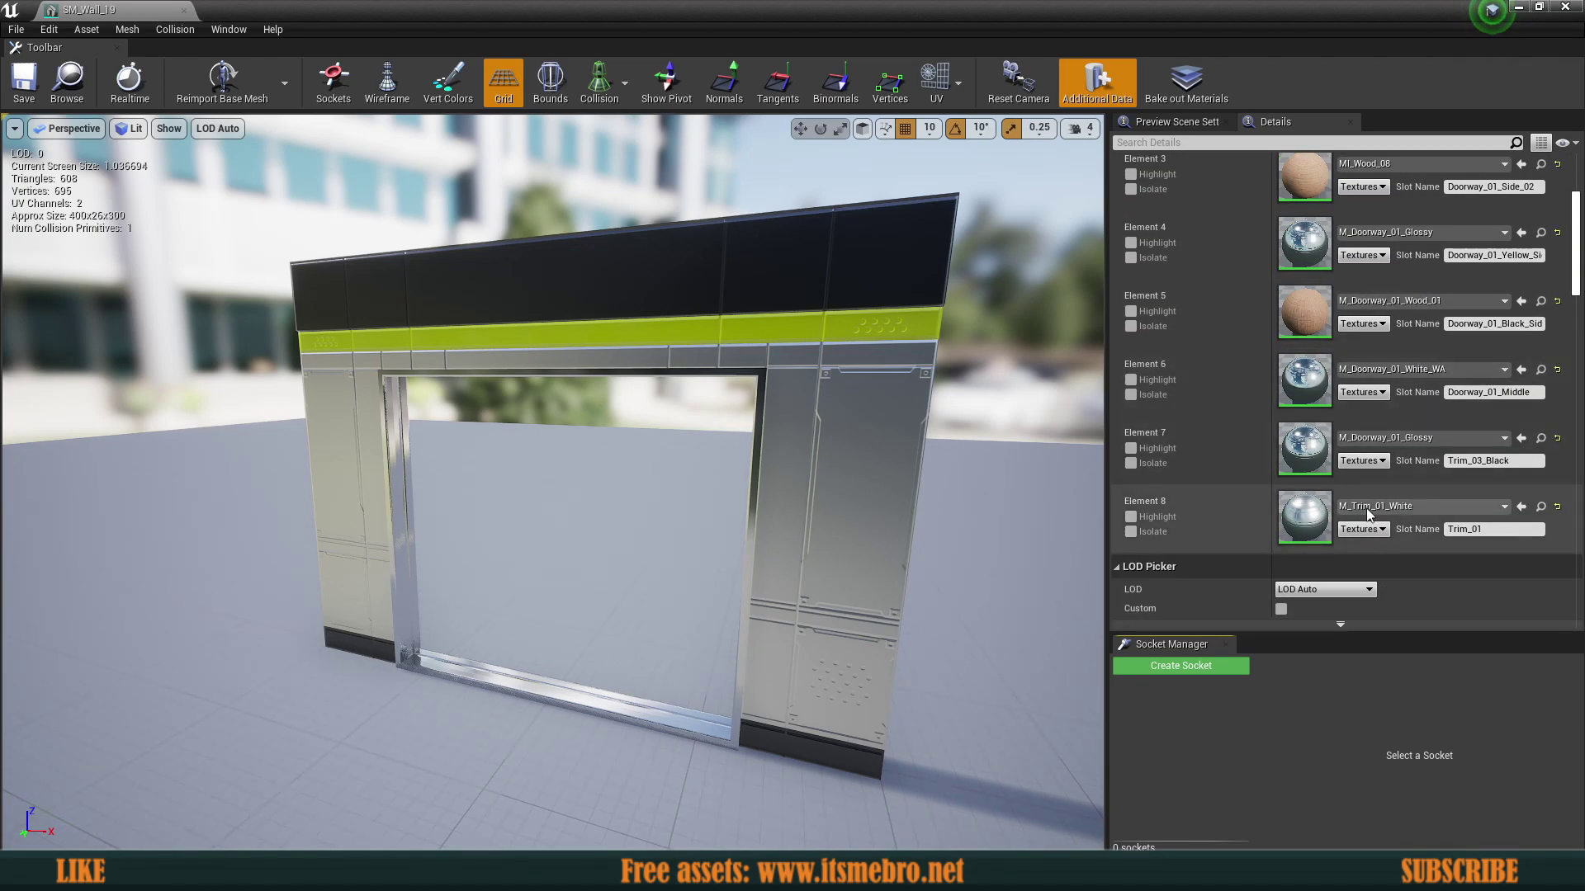
scroll(1366, 510, up, 10)
drag(825, 462, 1089, 471)
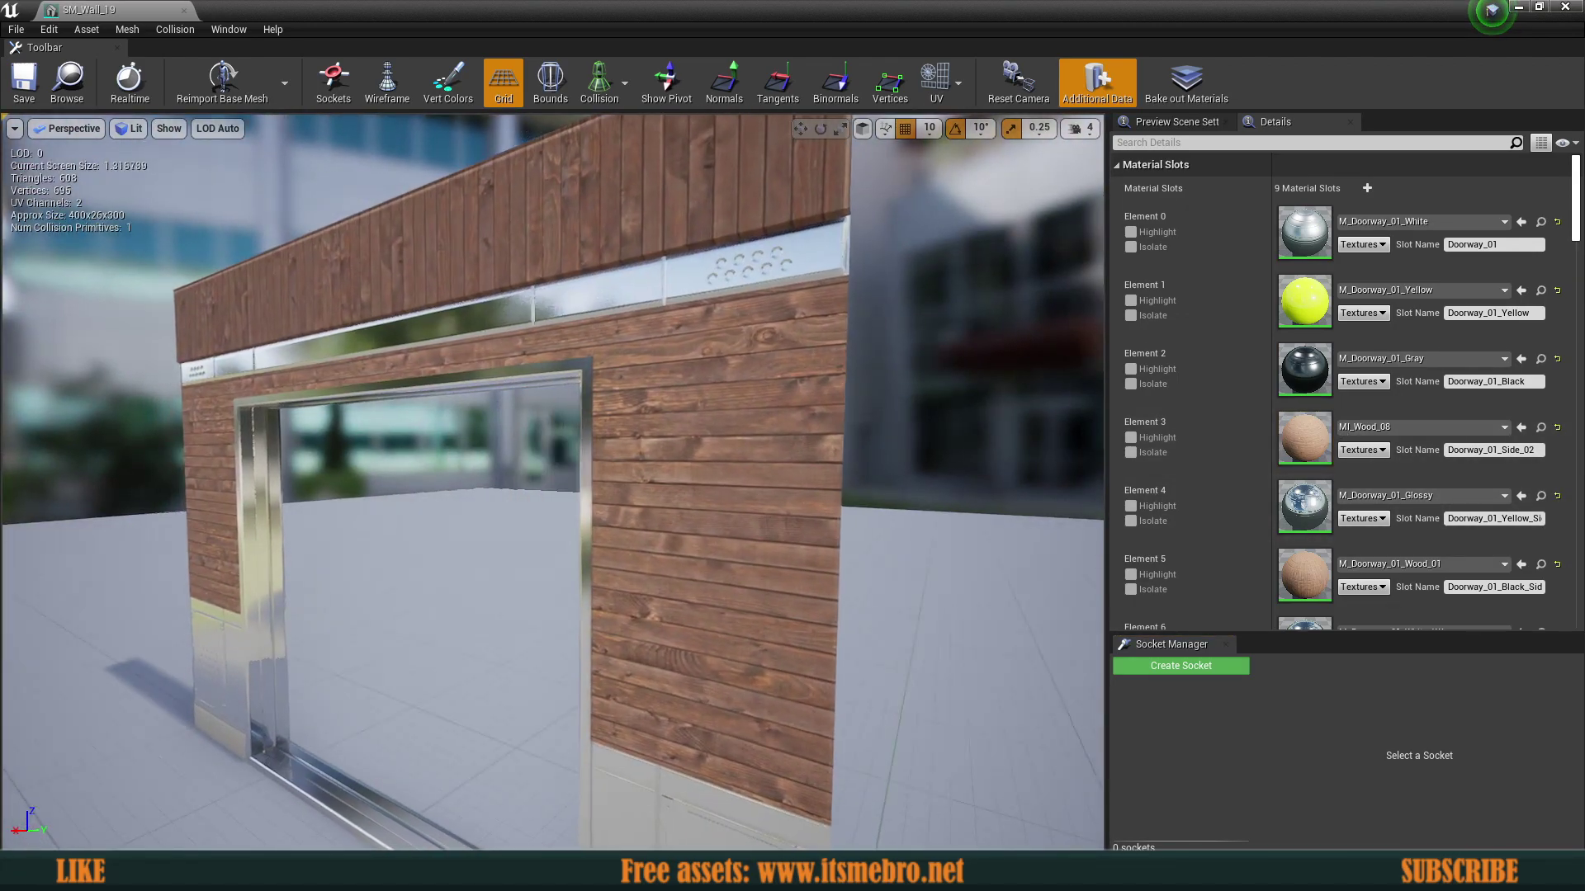
right_drag(553, 462, 611, 499)
click(183, 10)
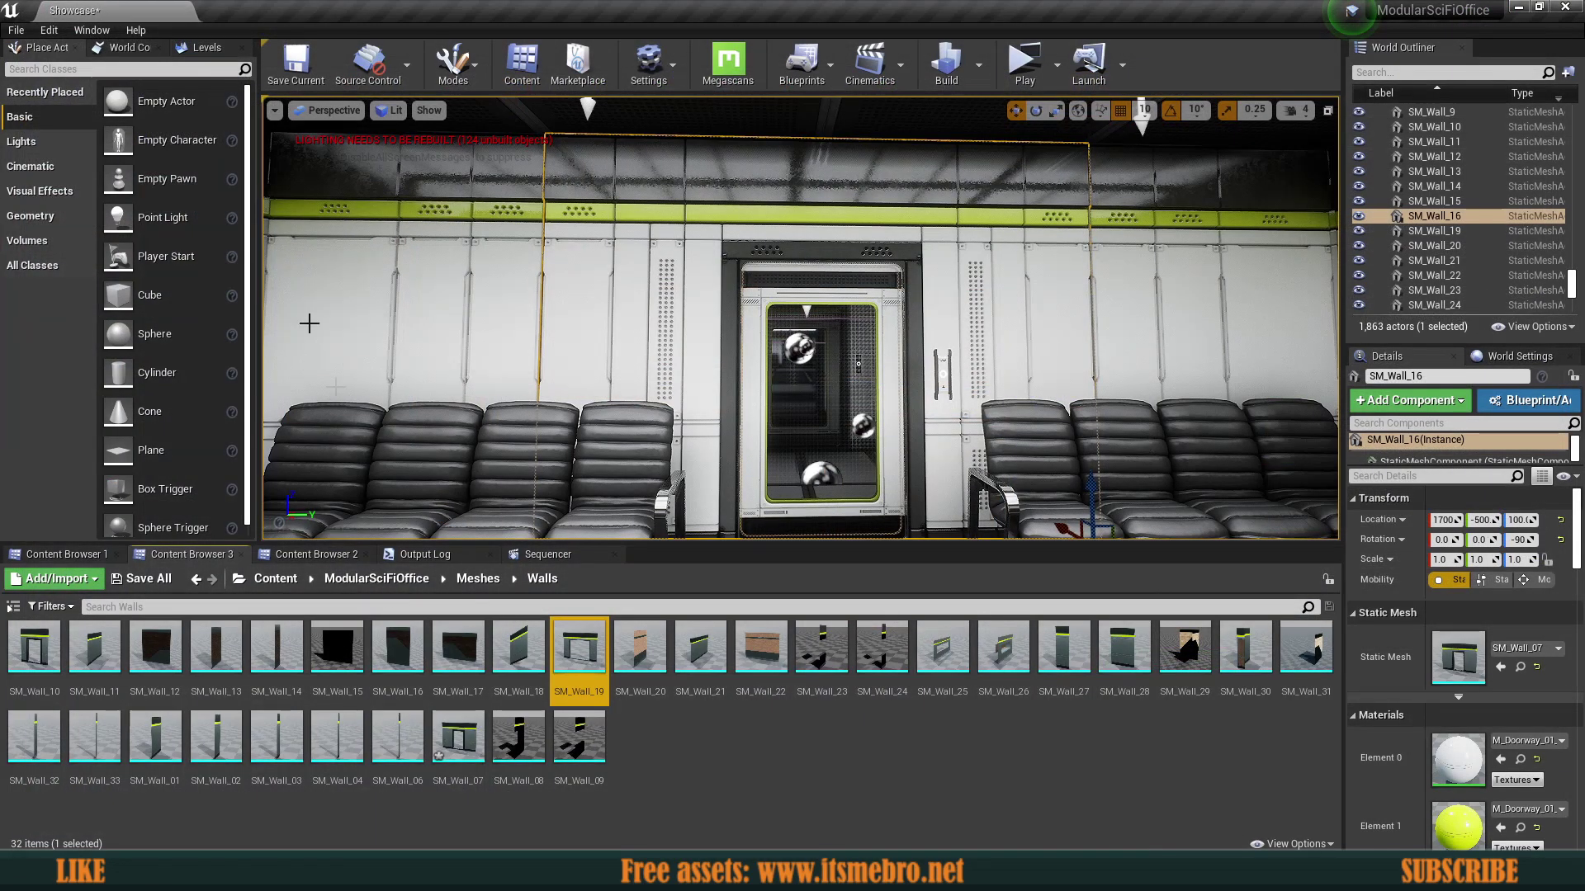
Step: Open SM_Wall_15, inspect its wood and metal surfaces from several angles, and close its mesh editor
double_click(342, 645)
right_drag(747, 376, 578, 396)
right_drag(834, 437, 826, 439)
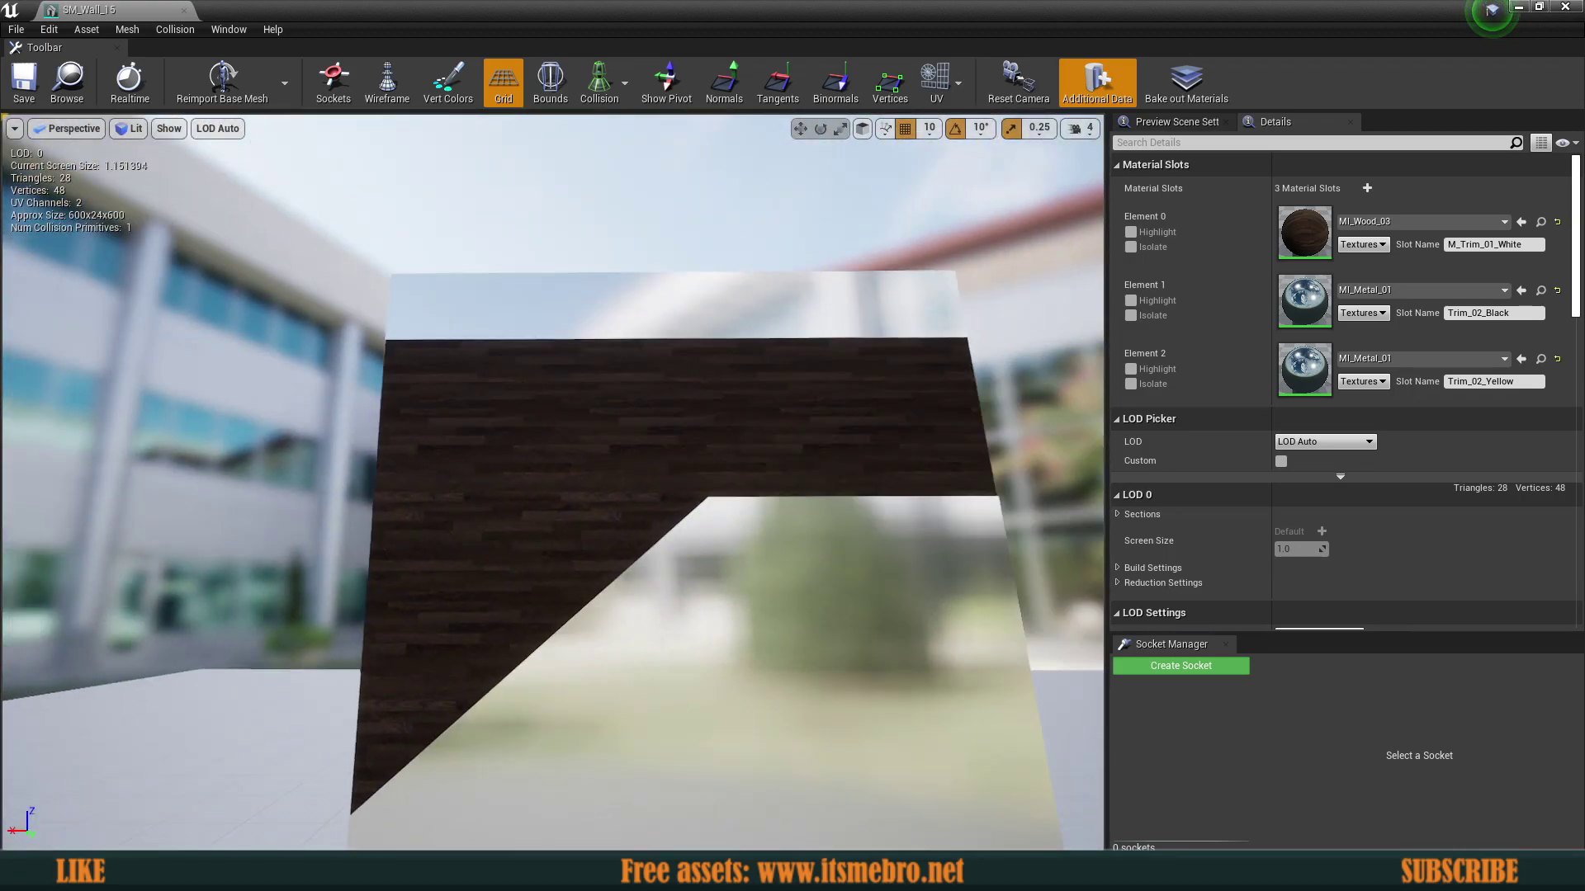
right_drag(553, 482, 540, 627)
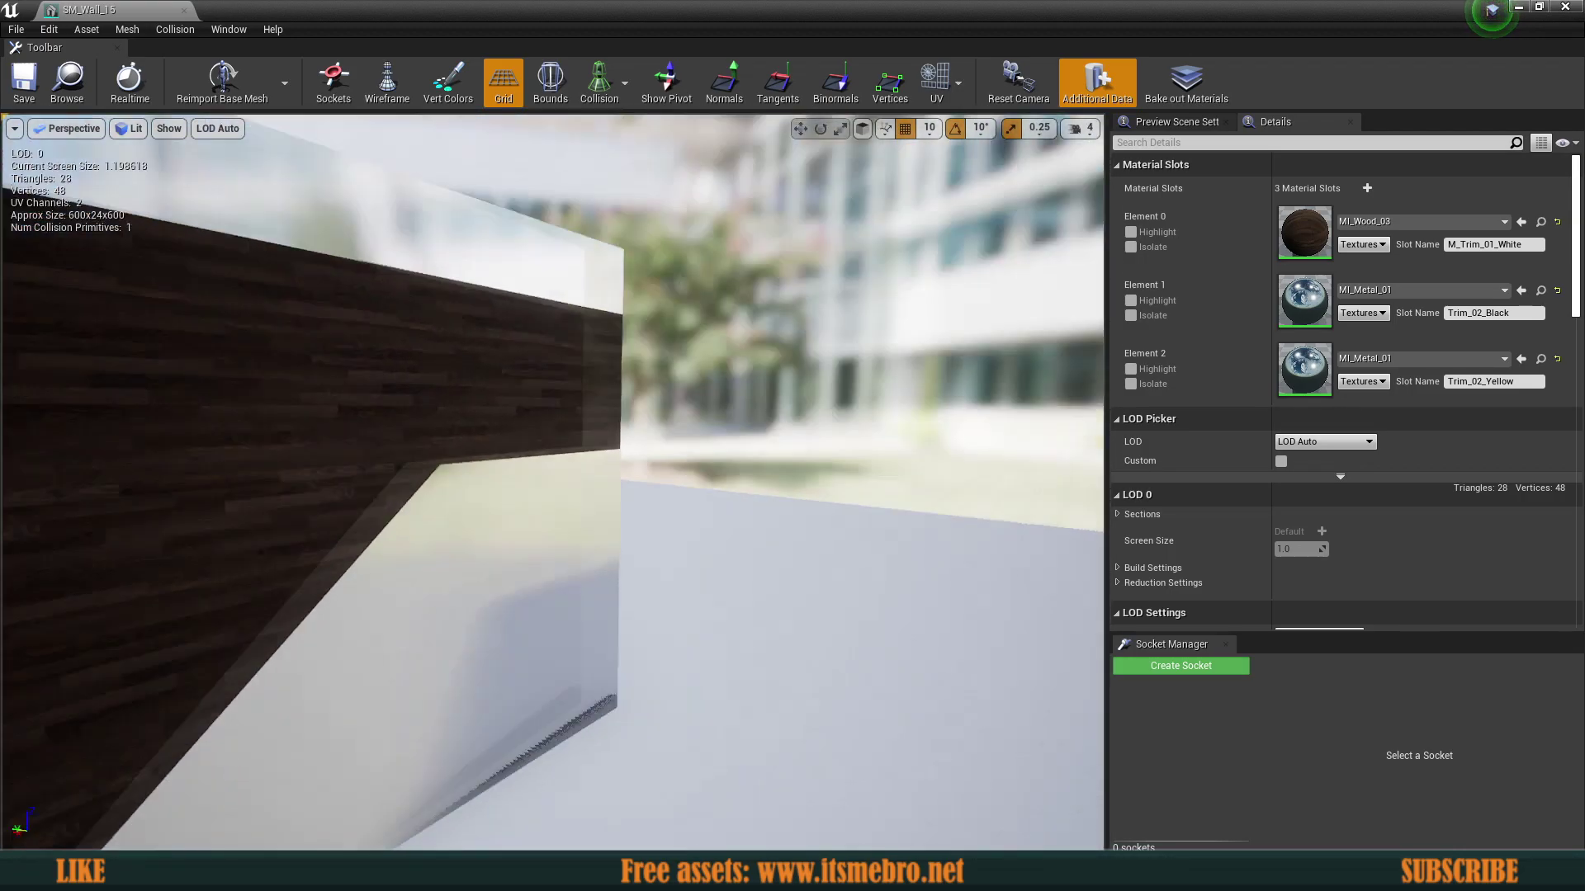
right_drag(553, 482, 677, 537)
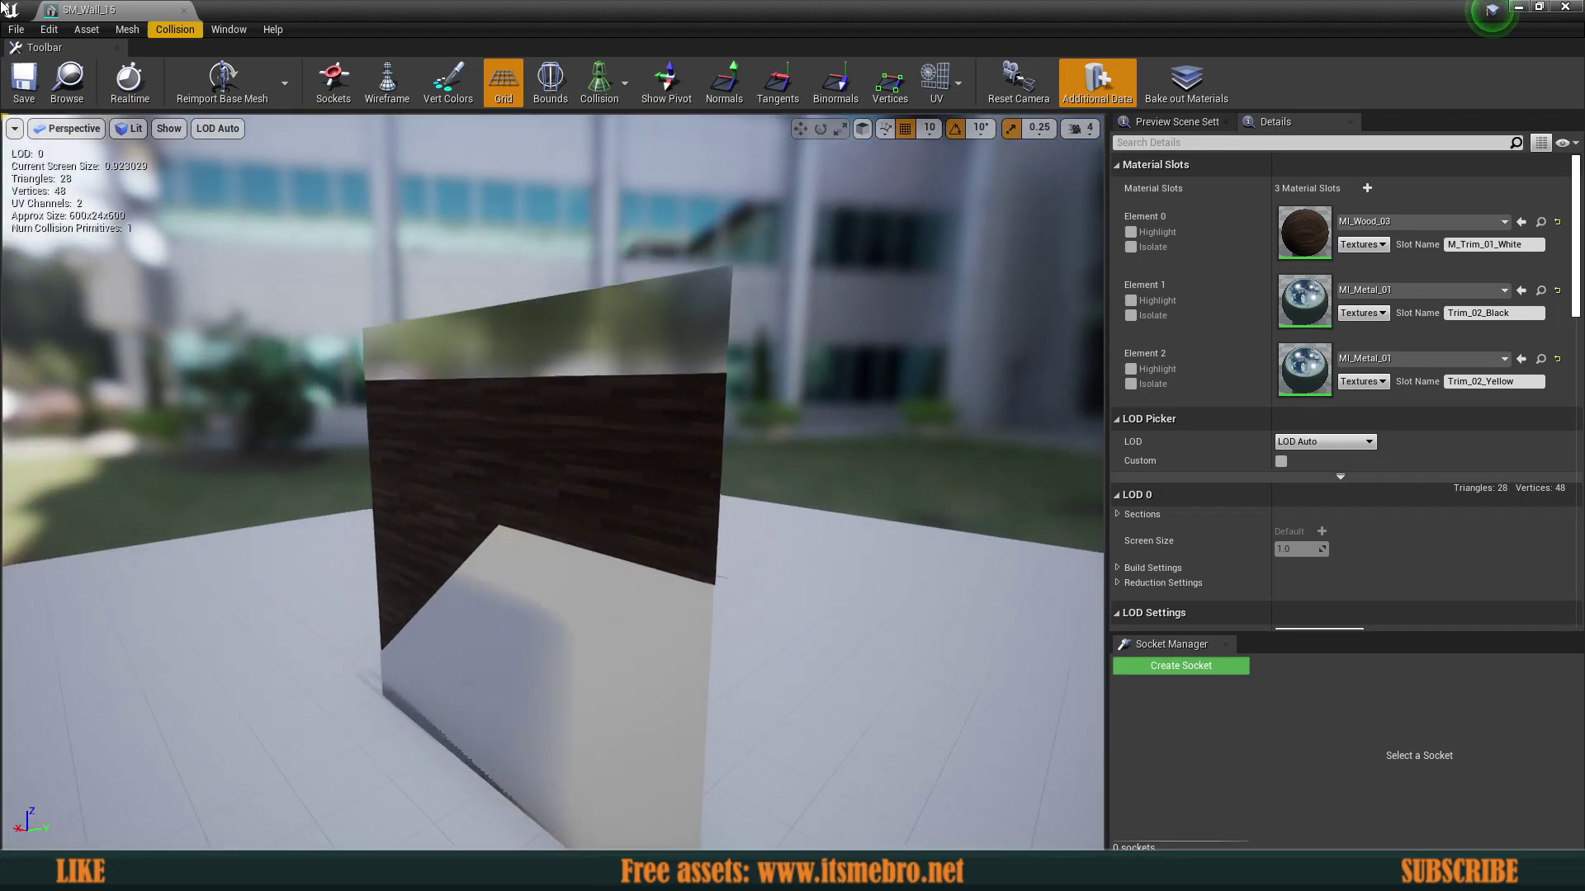
click(182, 10)
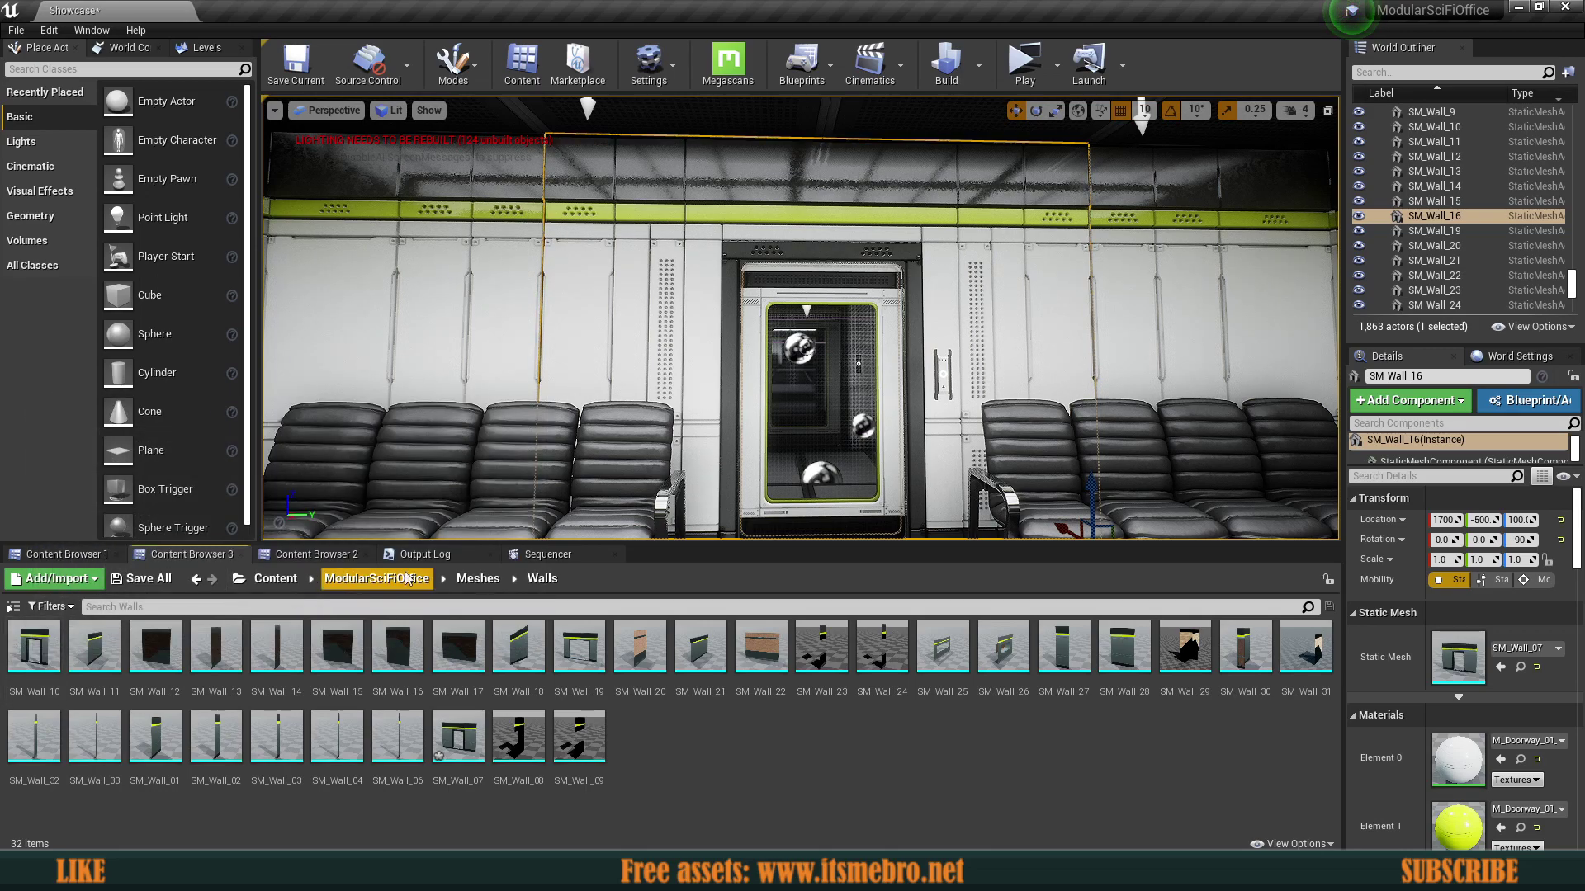
Step: Open SM_Bench_02 from the Bench folder under Meshes and examine the seats up close and from the front
click(467, 580)
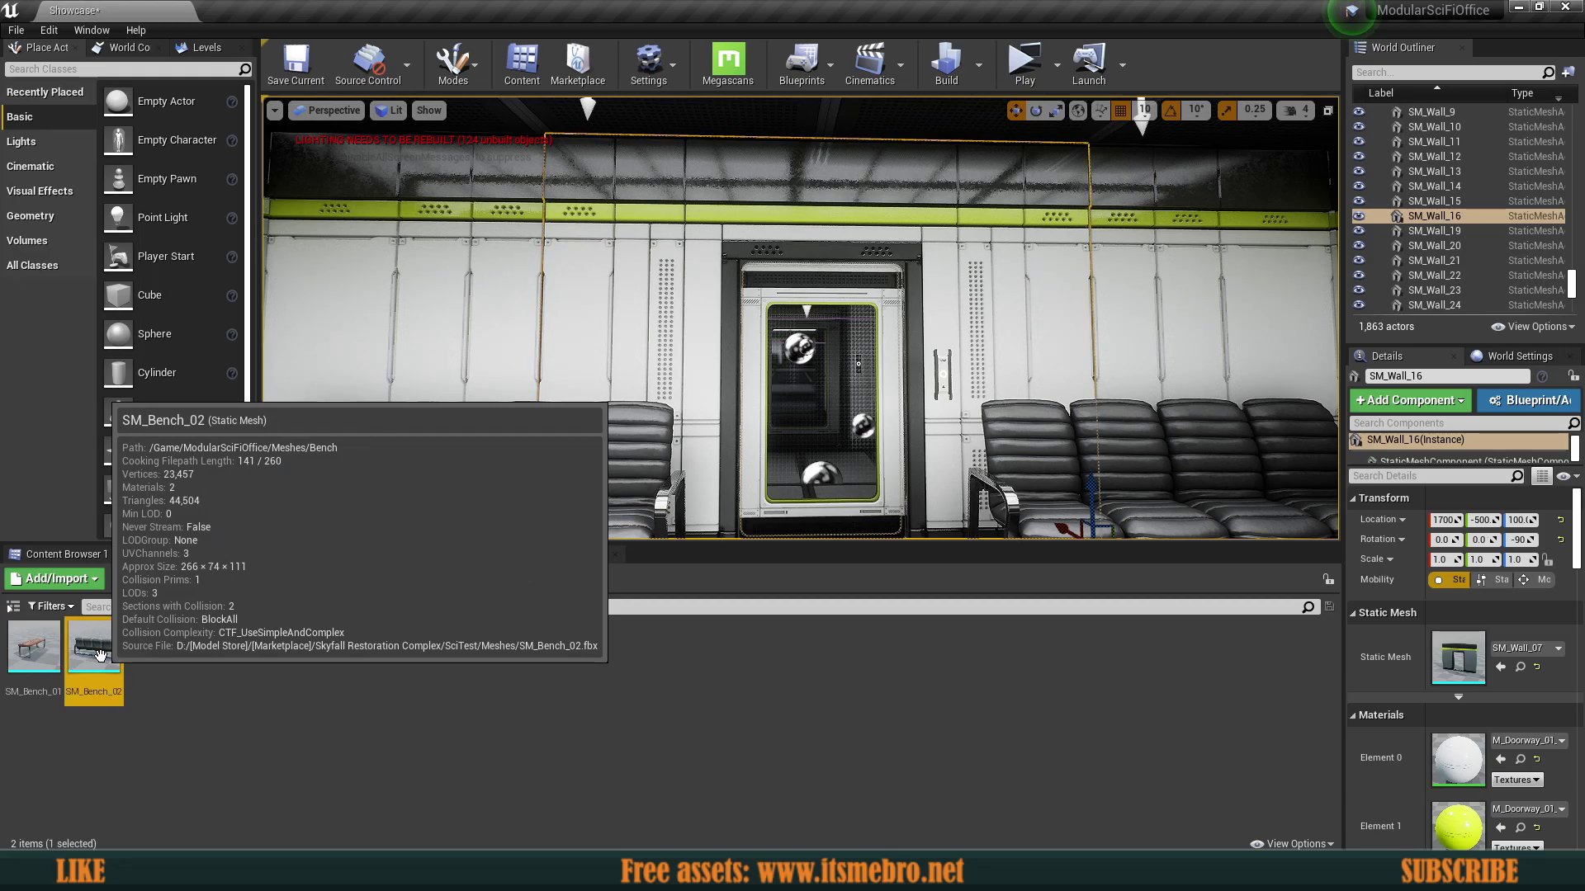
double_click(100, 654)
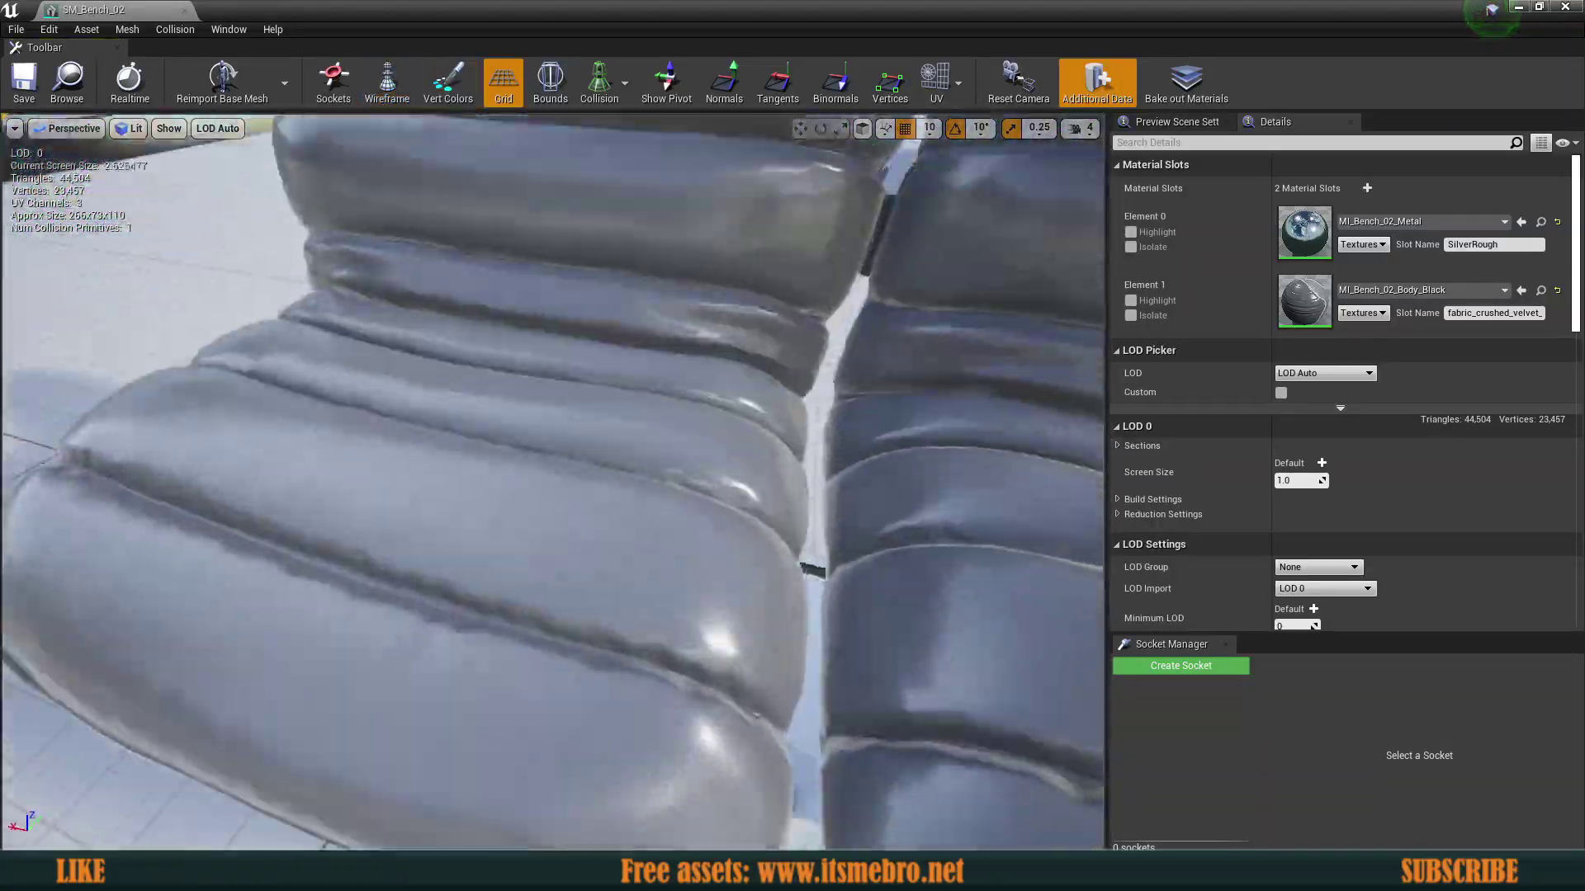
alt+drag(553, 483, 330, 495)
right_drag(553, 483, 768, 471)
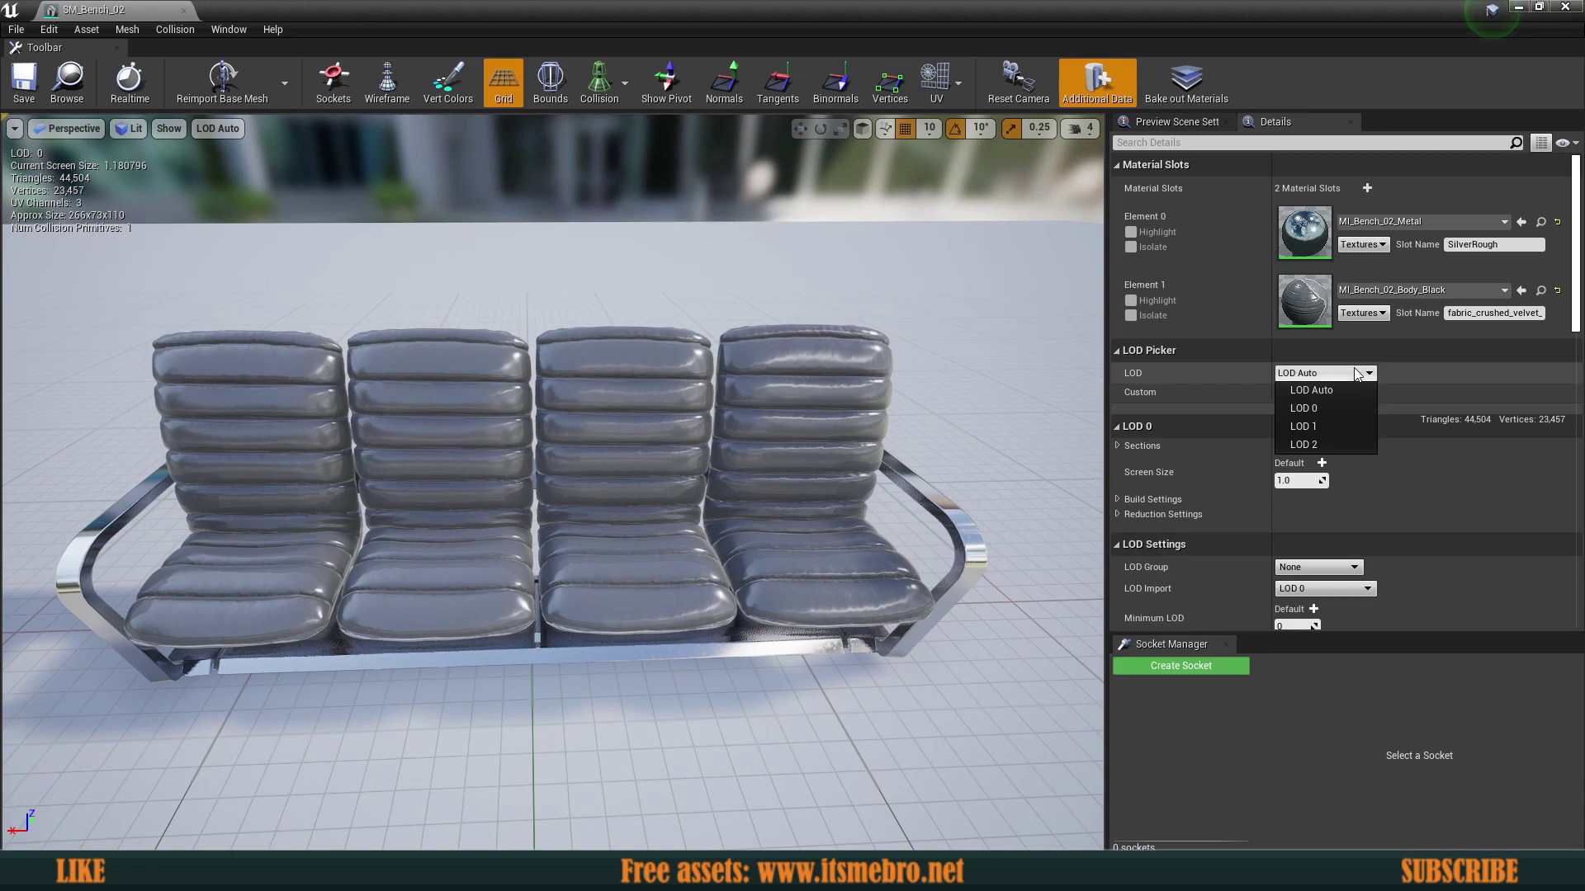
Step: Compare the whole bench at LOD 1, LOD 2 and LOD 0, and leave LOD 1 displayed
click(1344, 423)
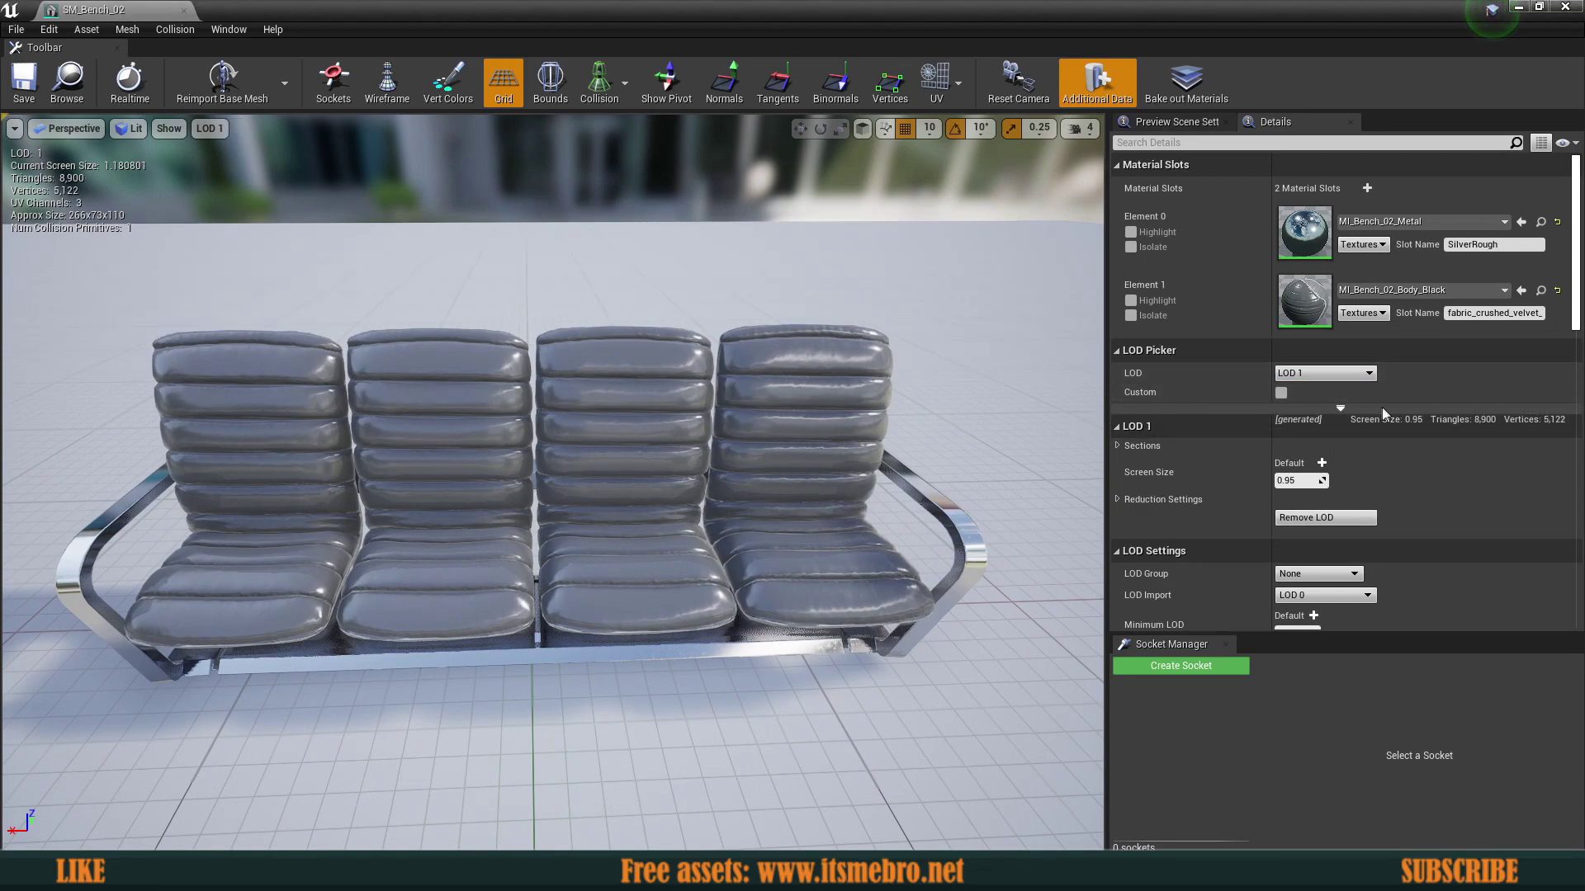
click(1337, 373)
click(1348, 442)
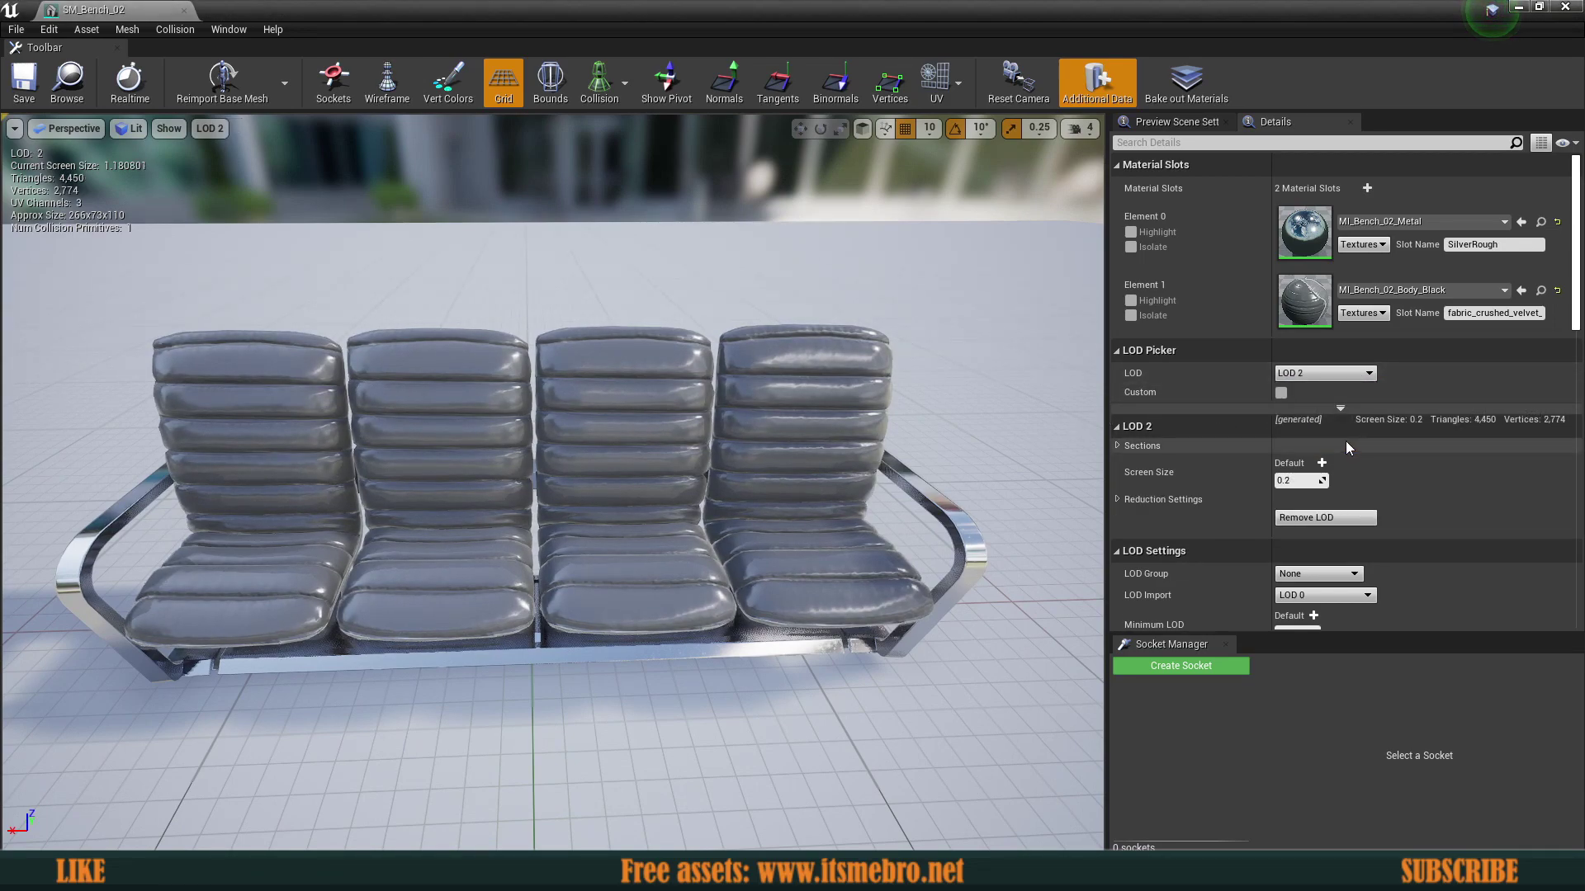
click(1329, 376)
click(1337, 425)
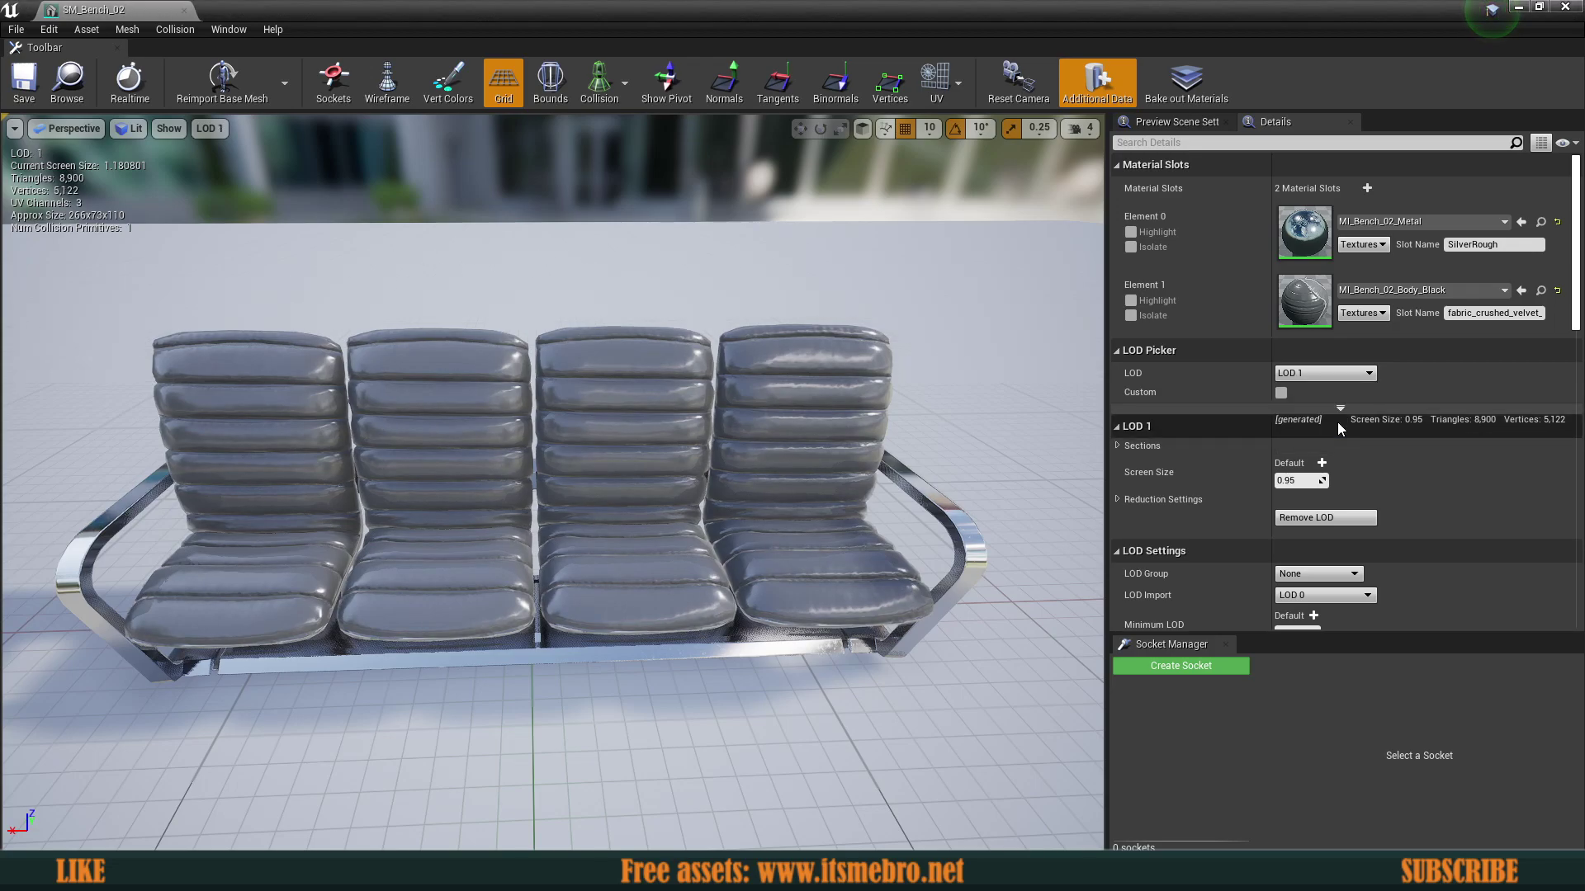
click(1321, 380)
click(1325, 395)
click(1314, 382)
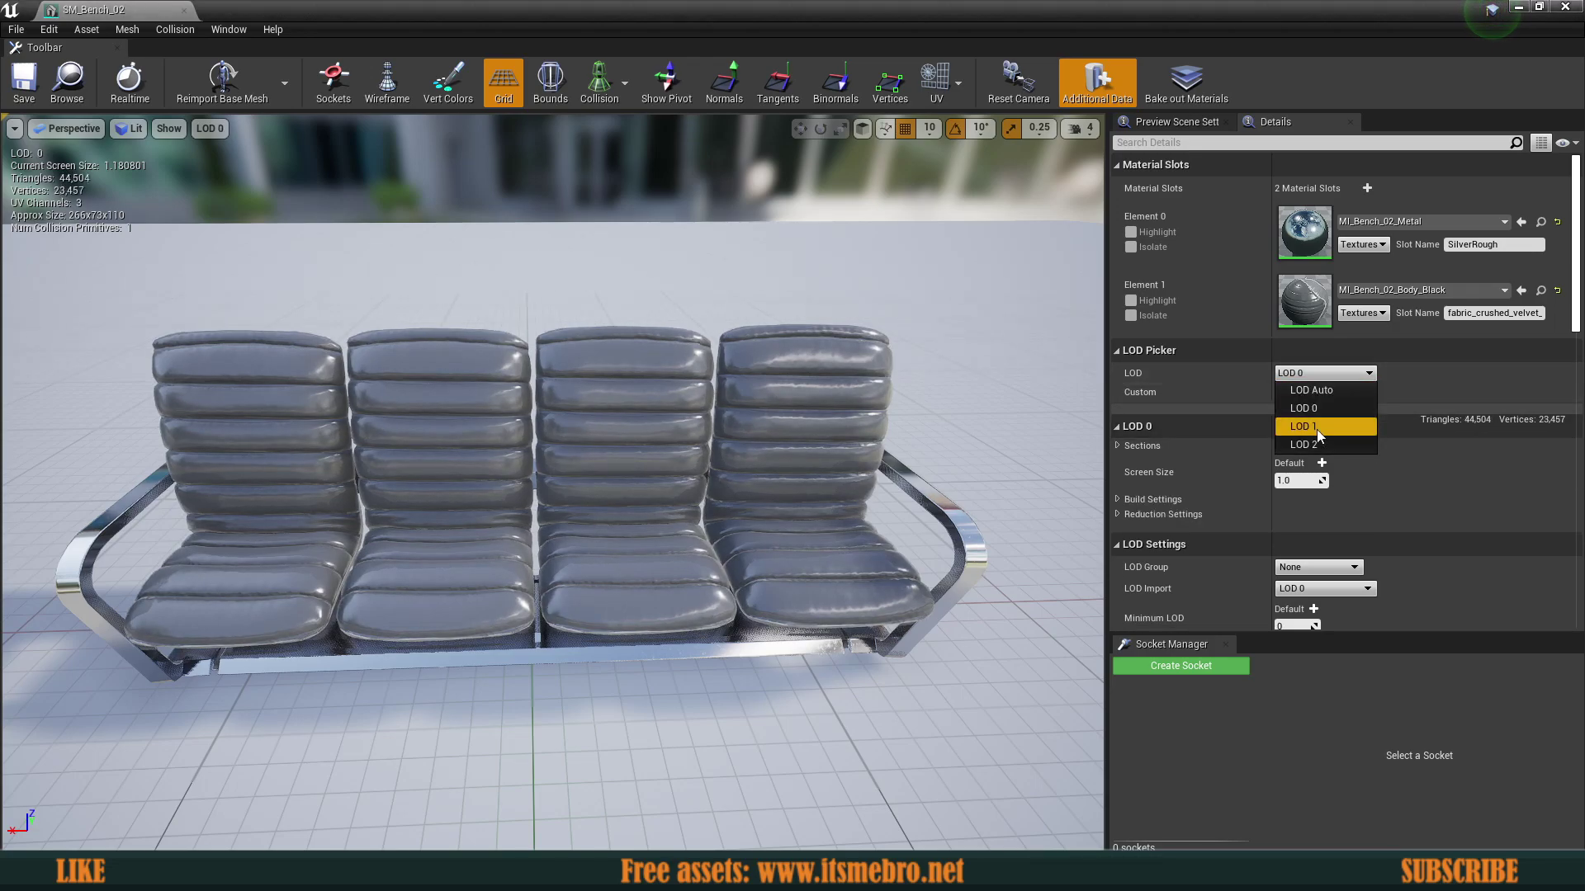
click(1312, 427)
Step: Inspect the bench's LOD 1 mesh in wireframe, and return to the lit view close to the seats
key(w)
right_drag(710, 463, 841, 445)
click(387, 80)
key(f)
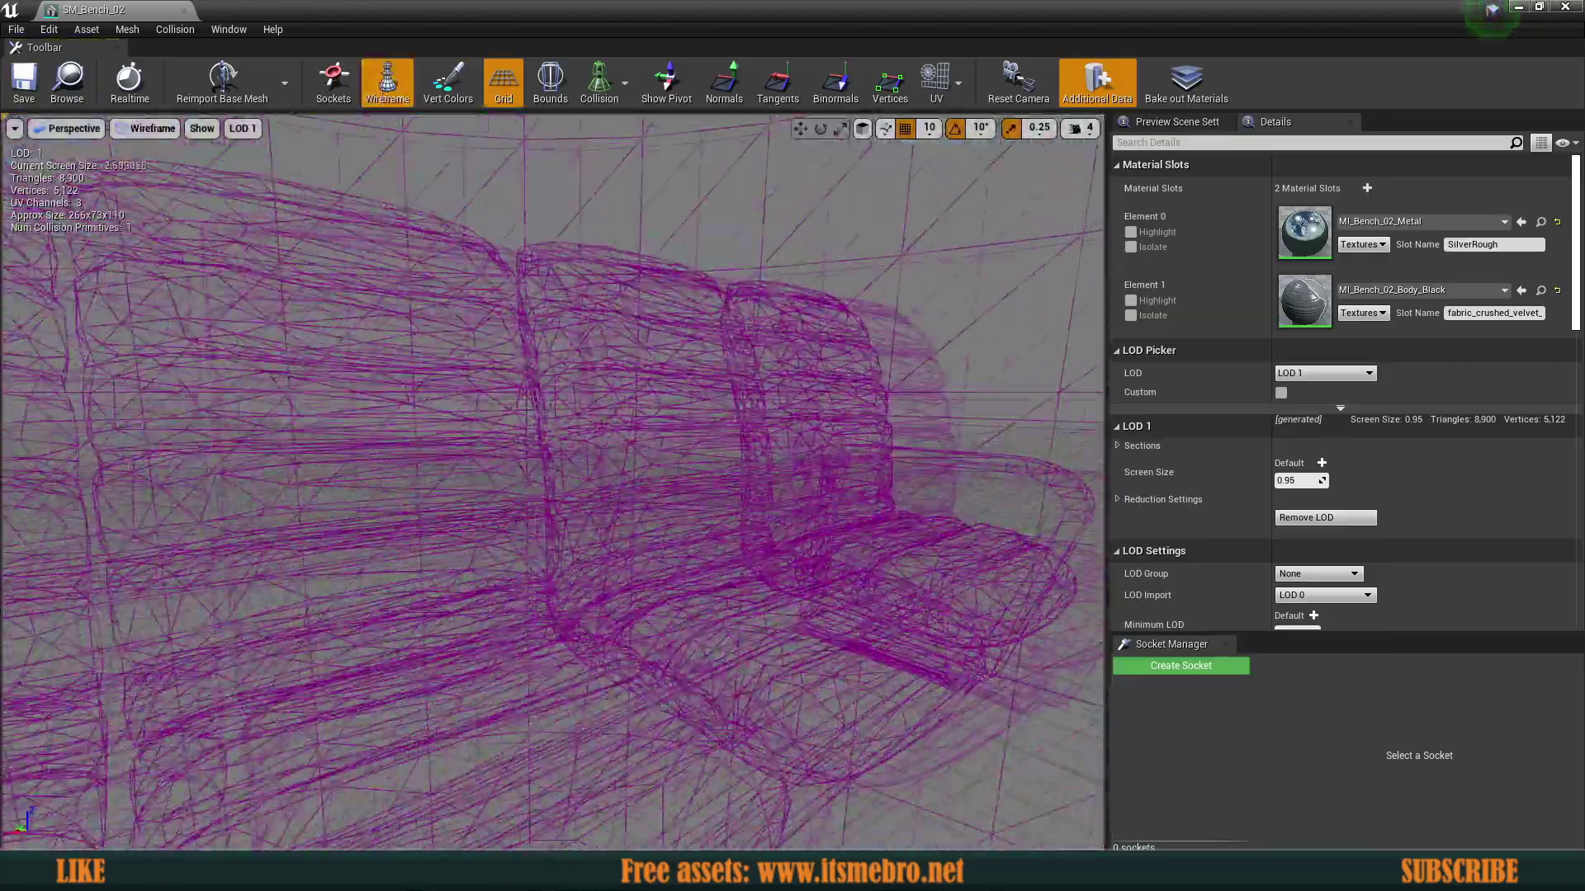
key(w)
right_drag(553, 482, 619, 503)
key(s)
click(382, 76)
right_drag(644, 363, 607, 359)
right_drag(688, 400, 611, 363)
key(d)
key(s)
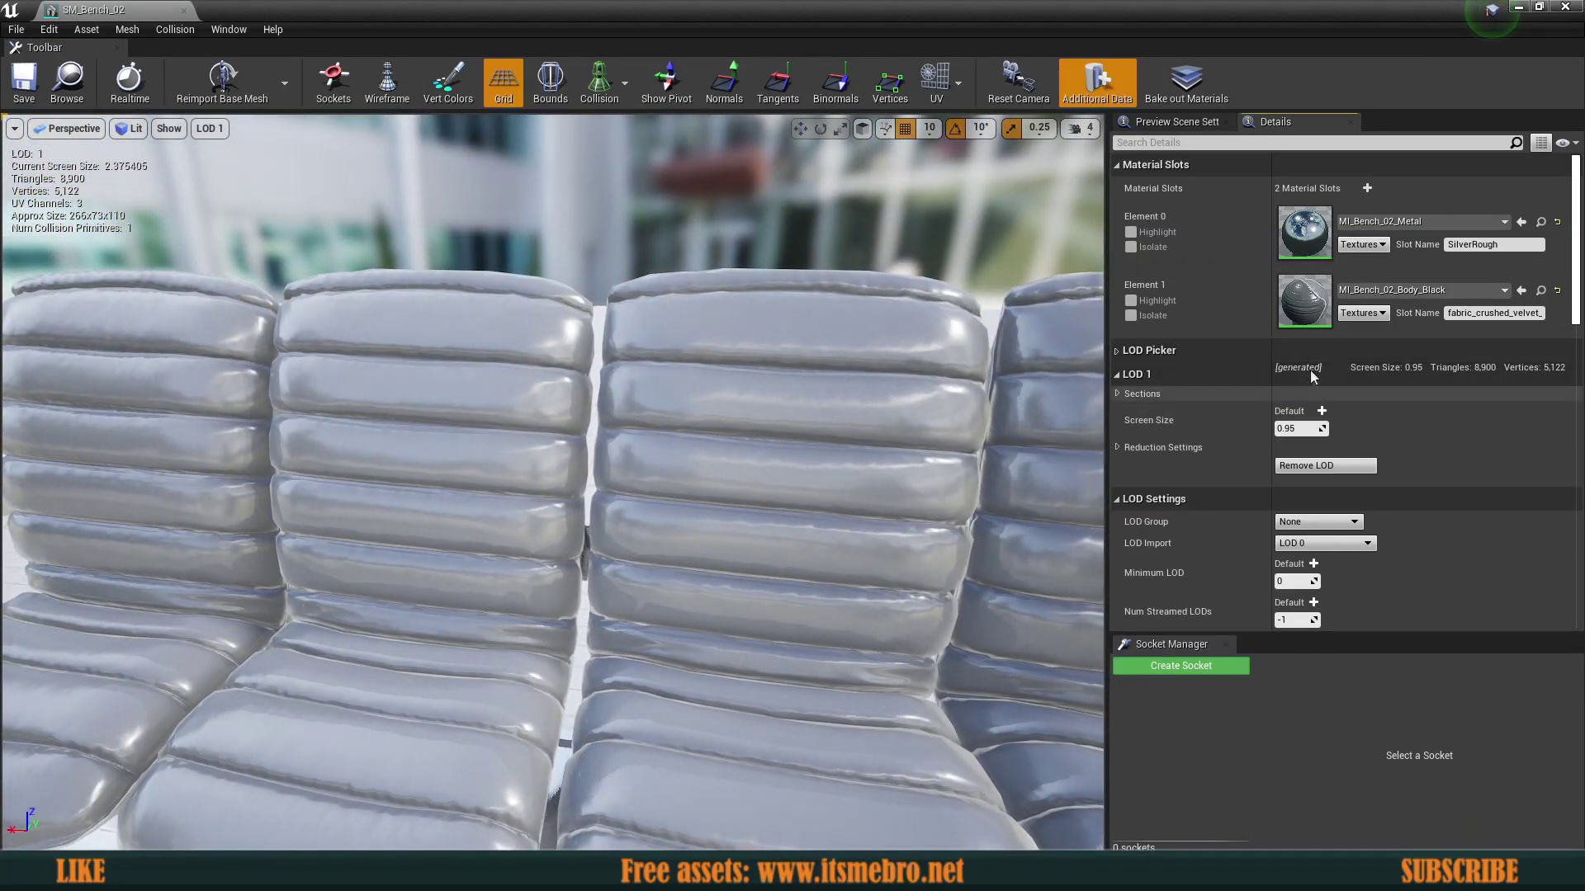
Step: Switch the close-up of the seats back and forth between LOD 0 and LOD 1 to compare their detail
click(1313, 372)
click(1316, 409)
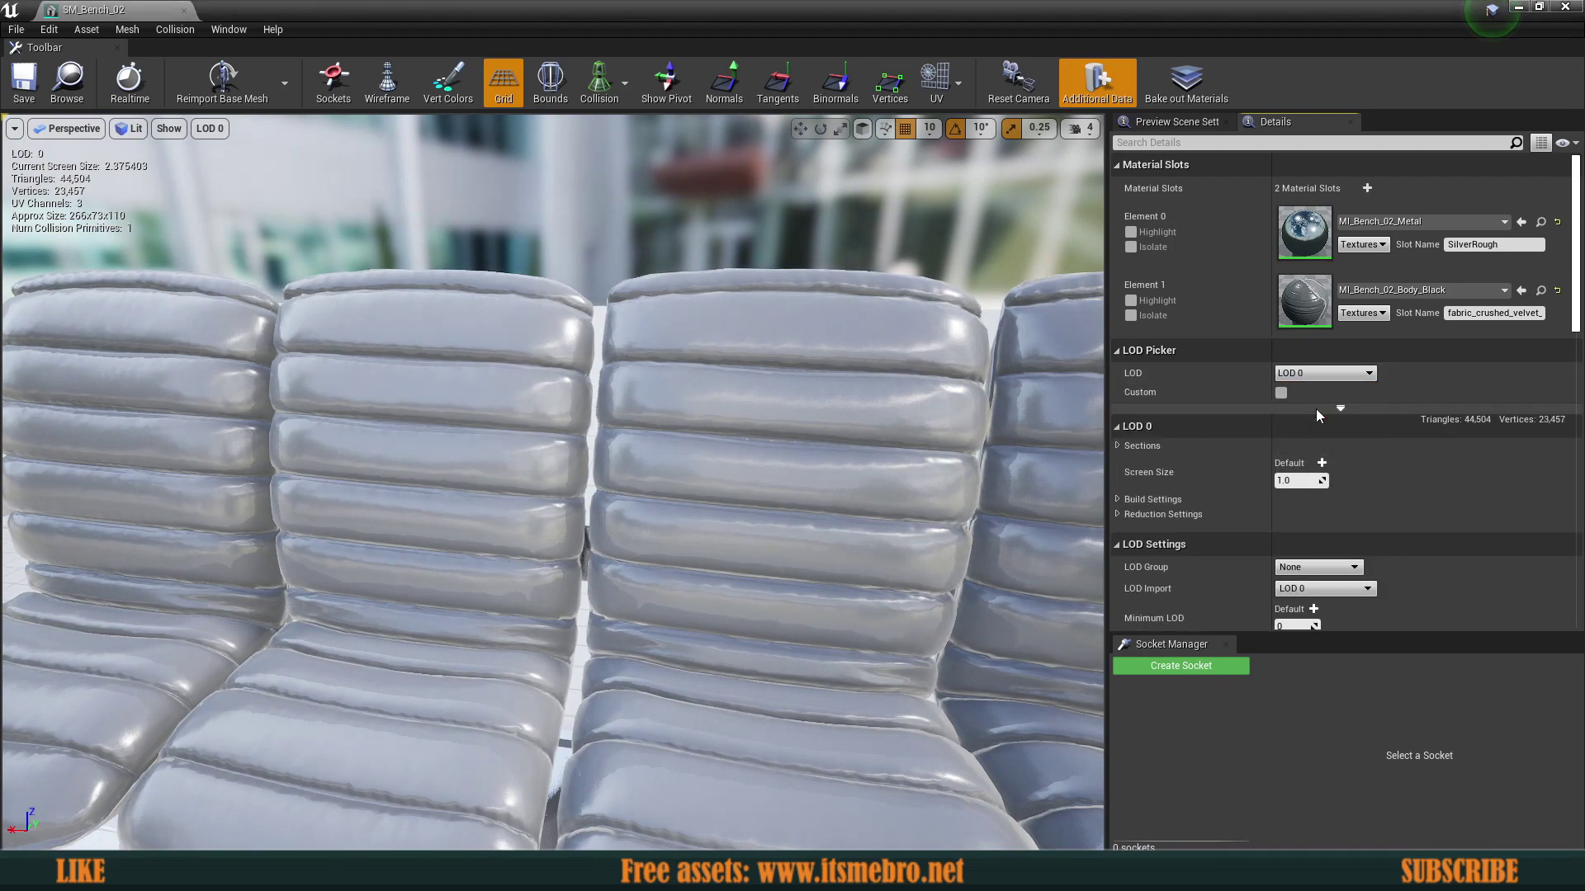
click(1299, 375)
click(1309, 419)
click(1314, 373)
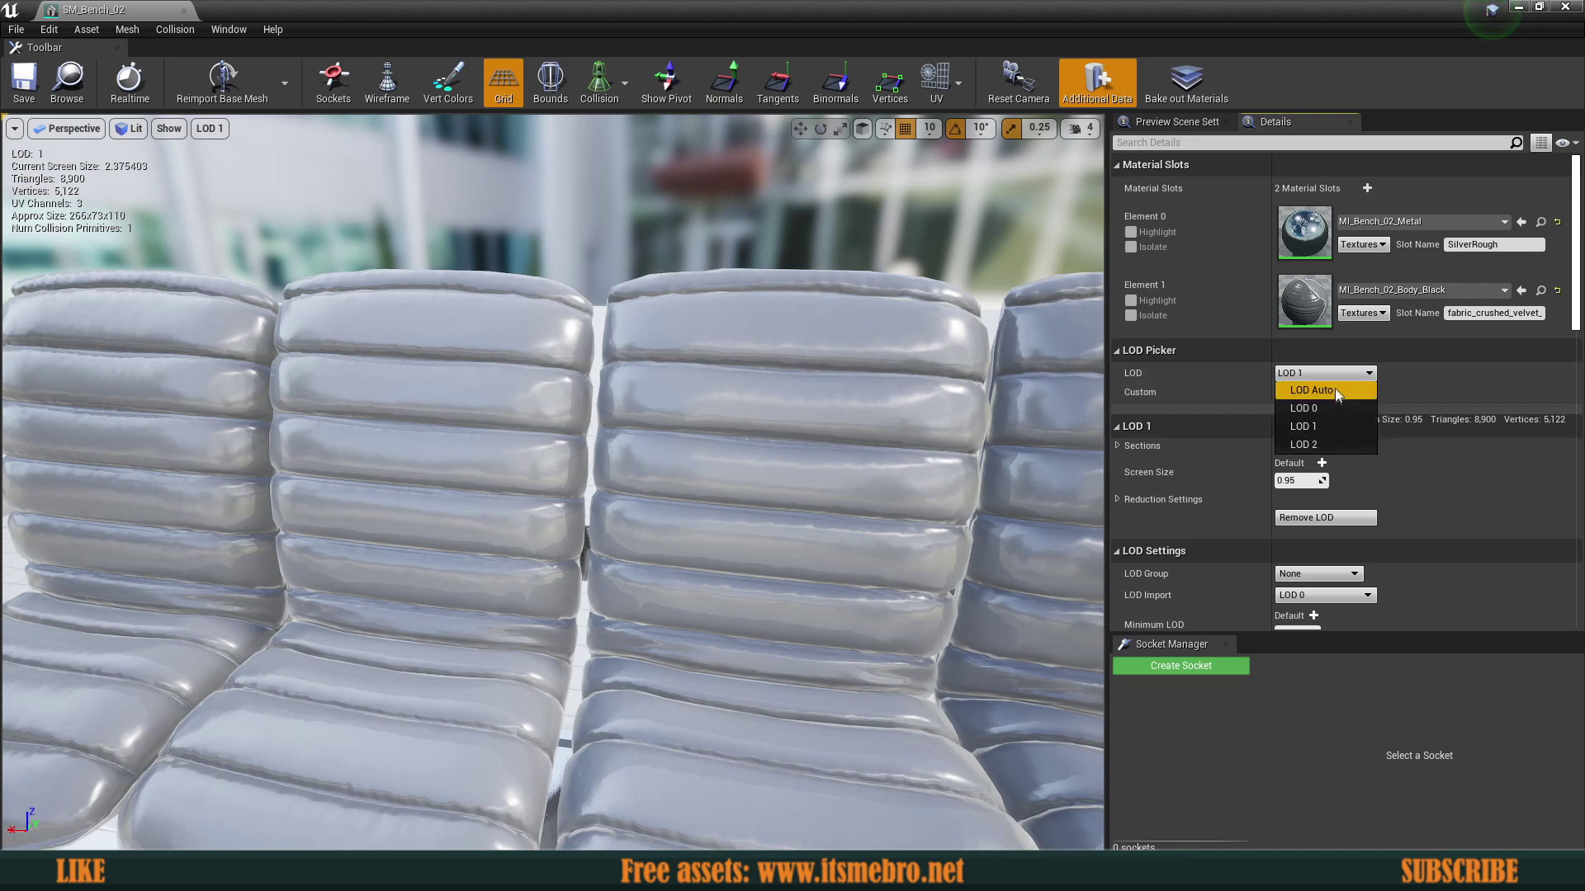
click(1334, 407)
click(1321, 373)
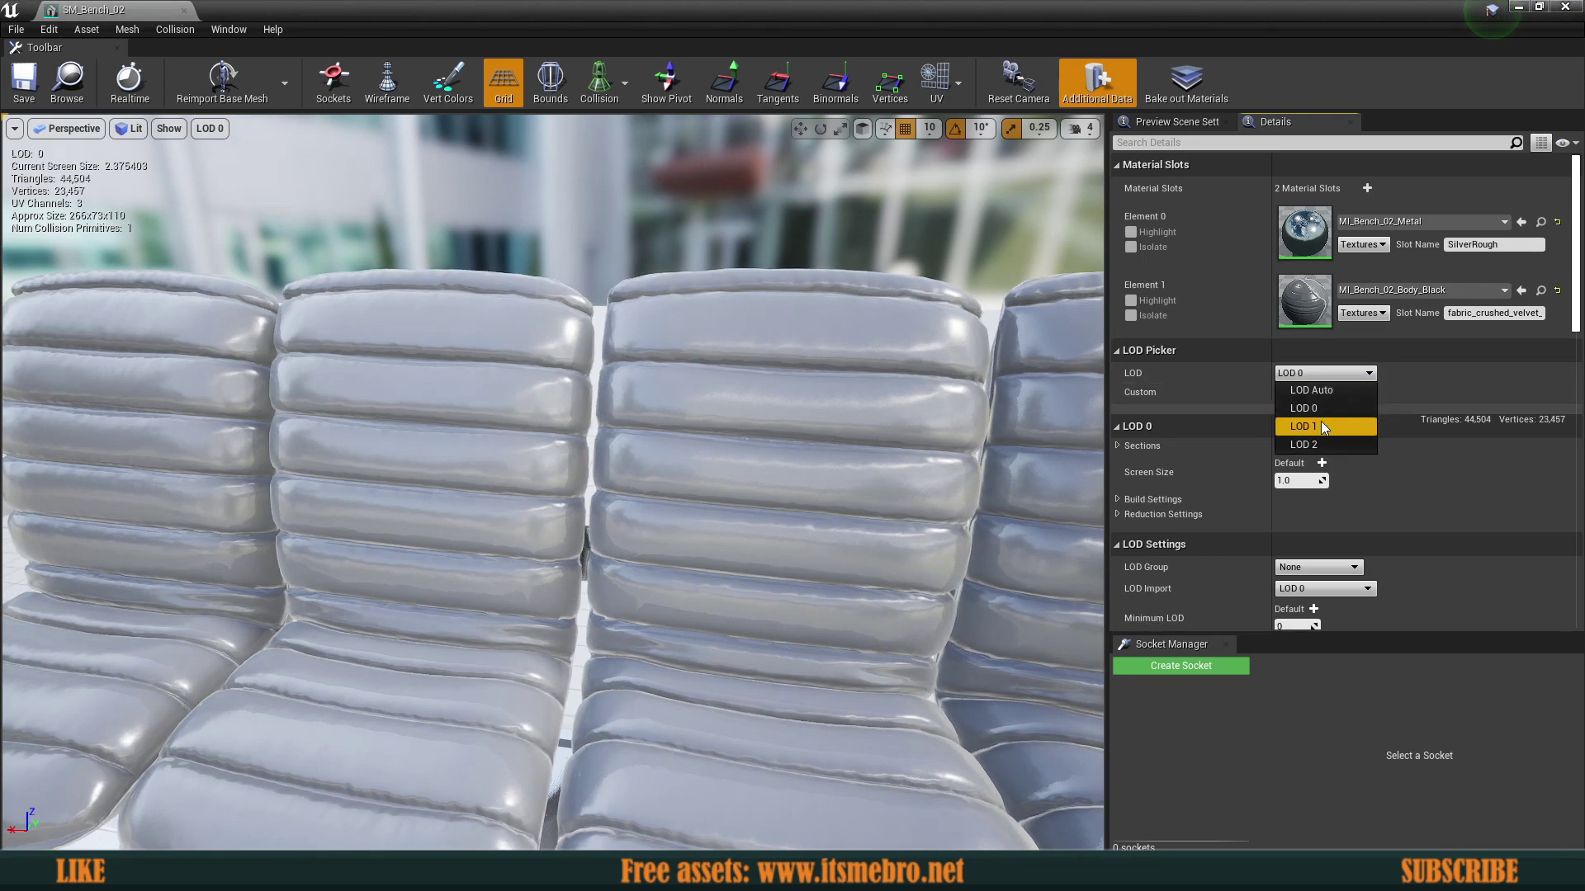
click(1320, 422)
Step: Preview the seats at LOD 2 and LOD Auto, and select LOD 0
click(1299, 375)
click(1298, 445)
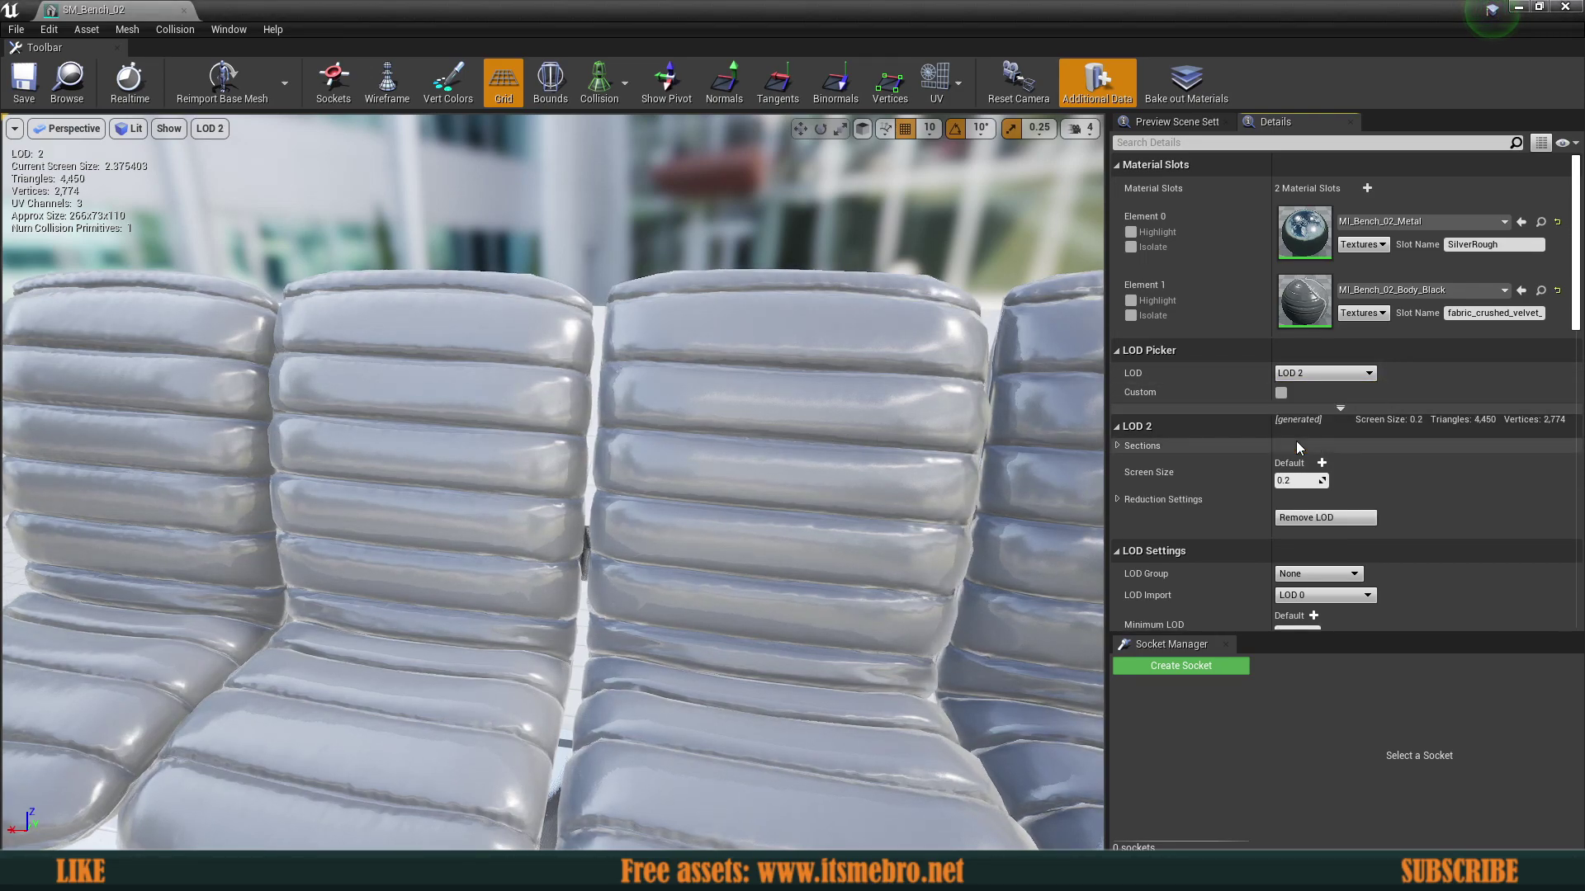
click(1319, 371)
click(1324, 391)
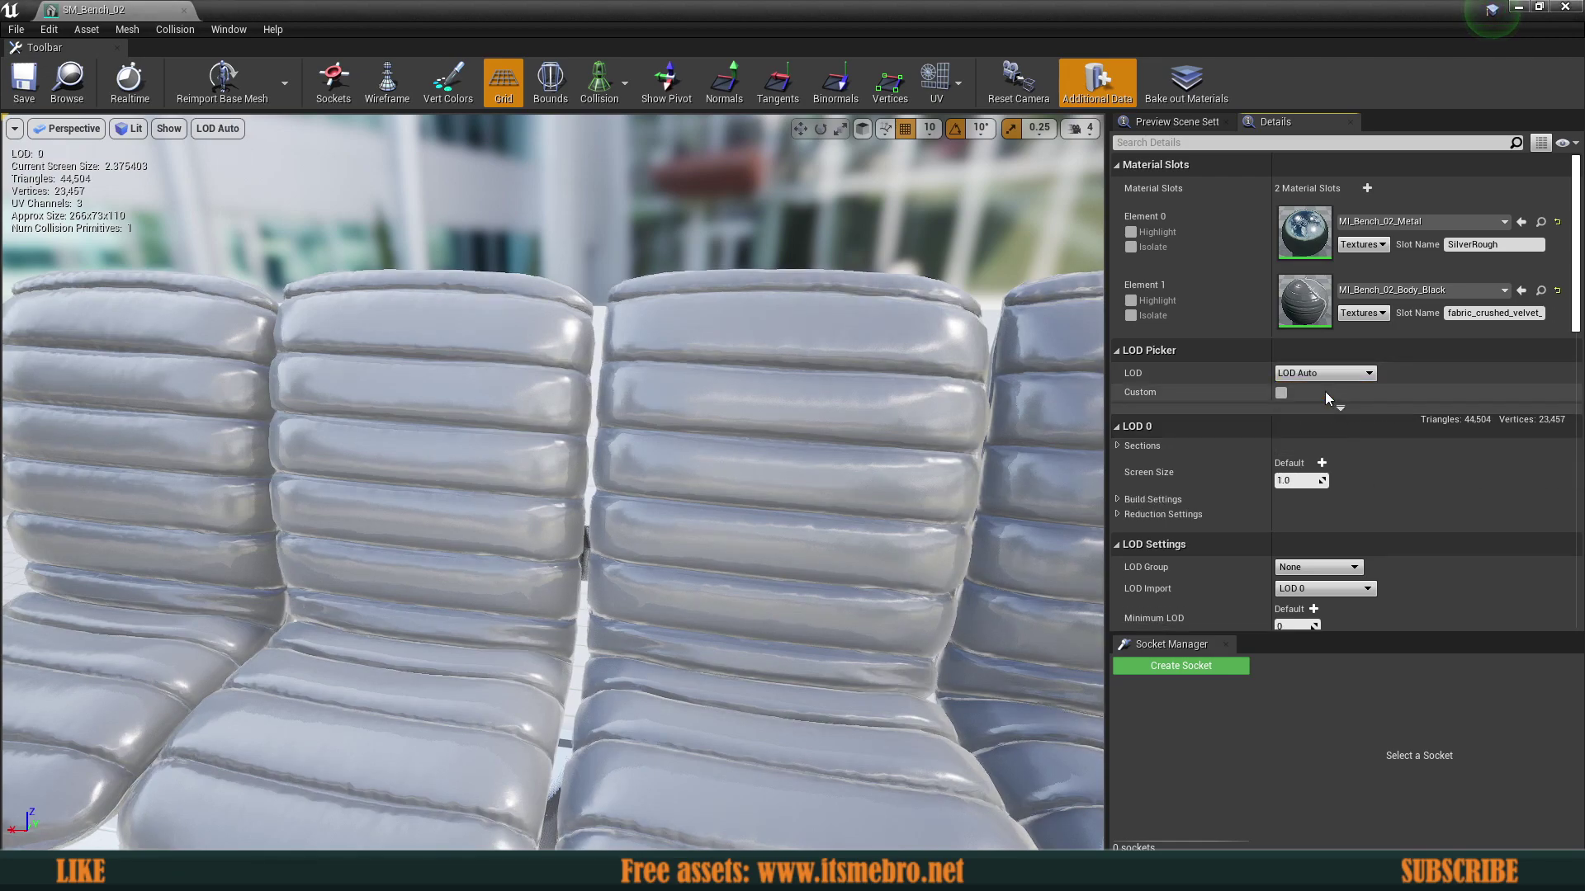
click(1312, 373)
click(1307, 409)
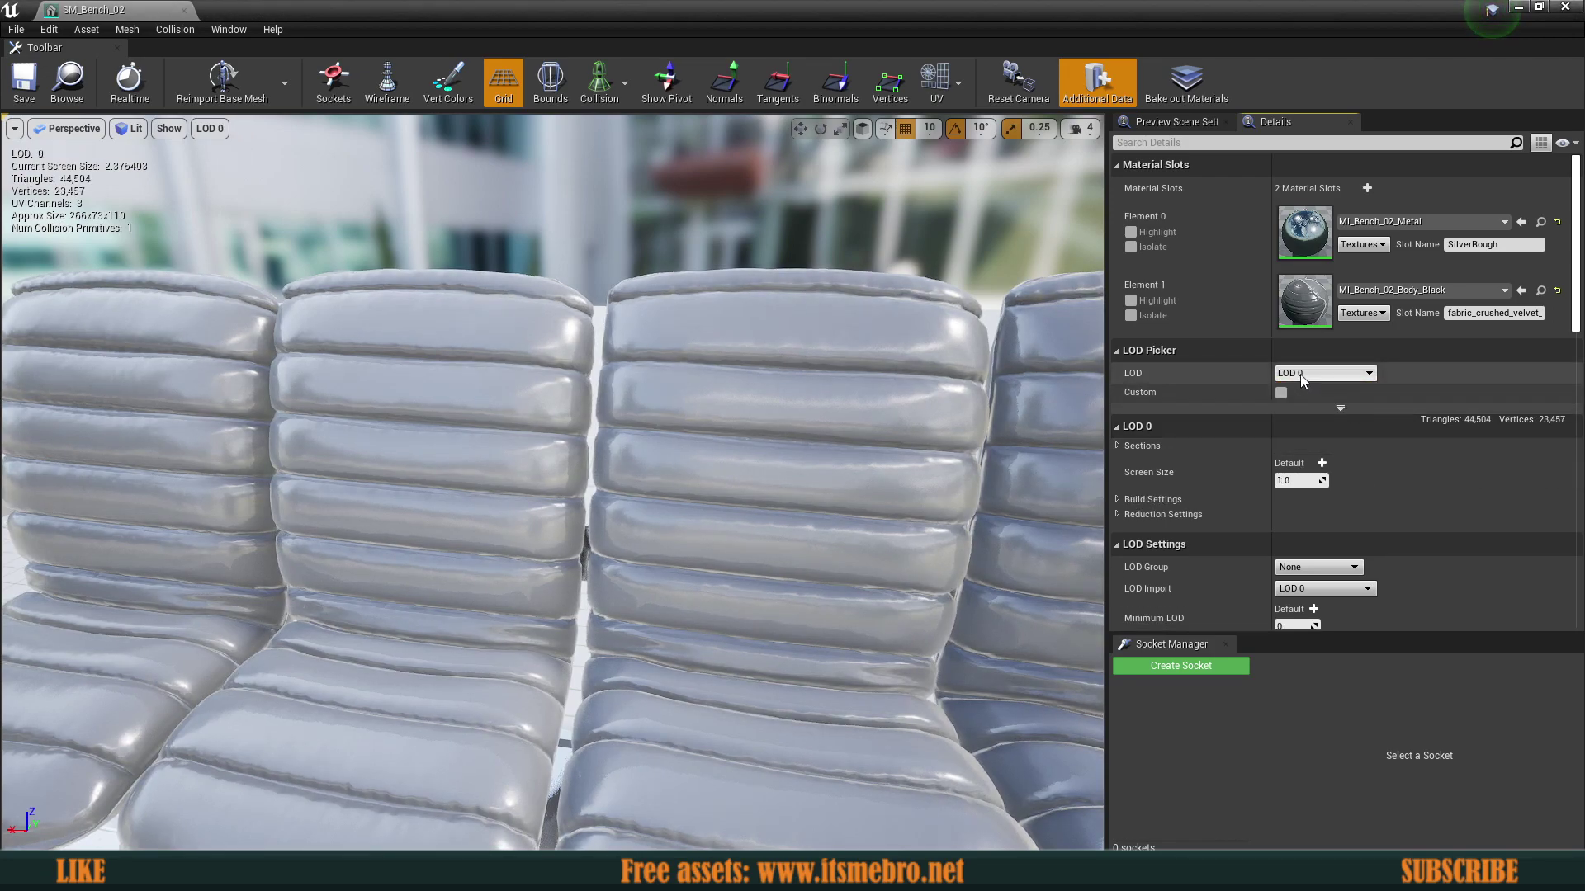
Step: Expand LOD 0's sections and reduction settings, set Percent Triangles to about 40.8, and apply the changes
click(1118, 446)
scroll(1245, 543, down, 1)
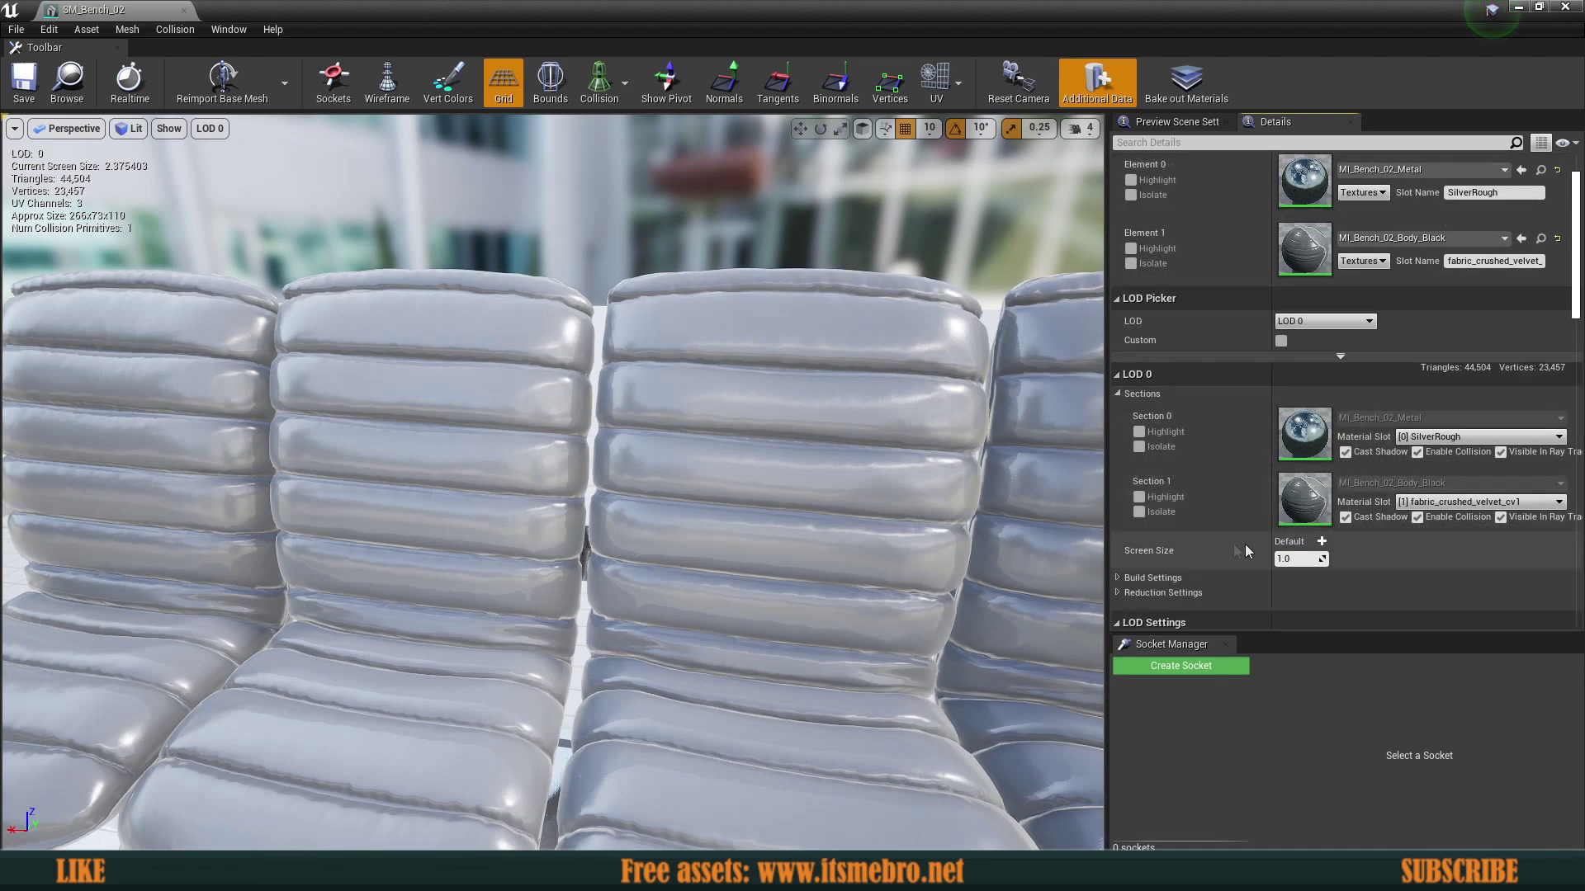
click(1118, 591)
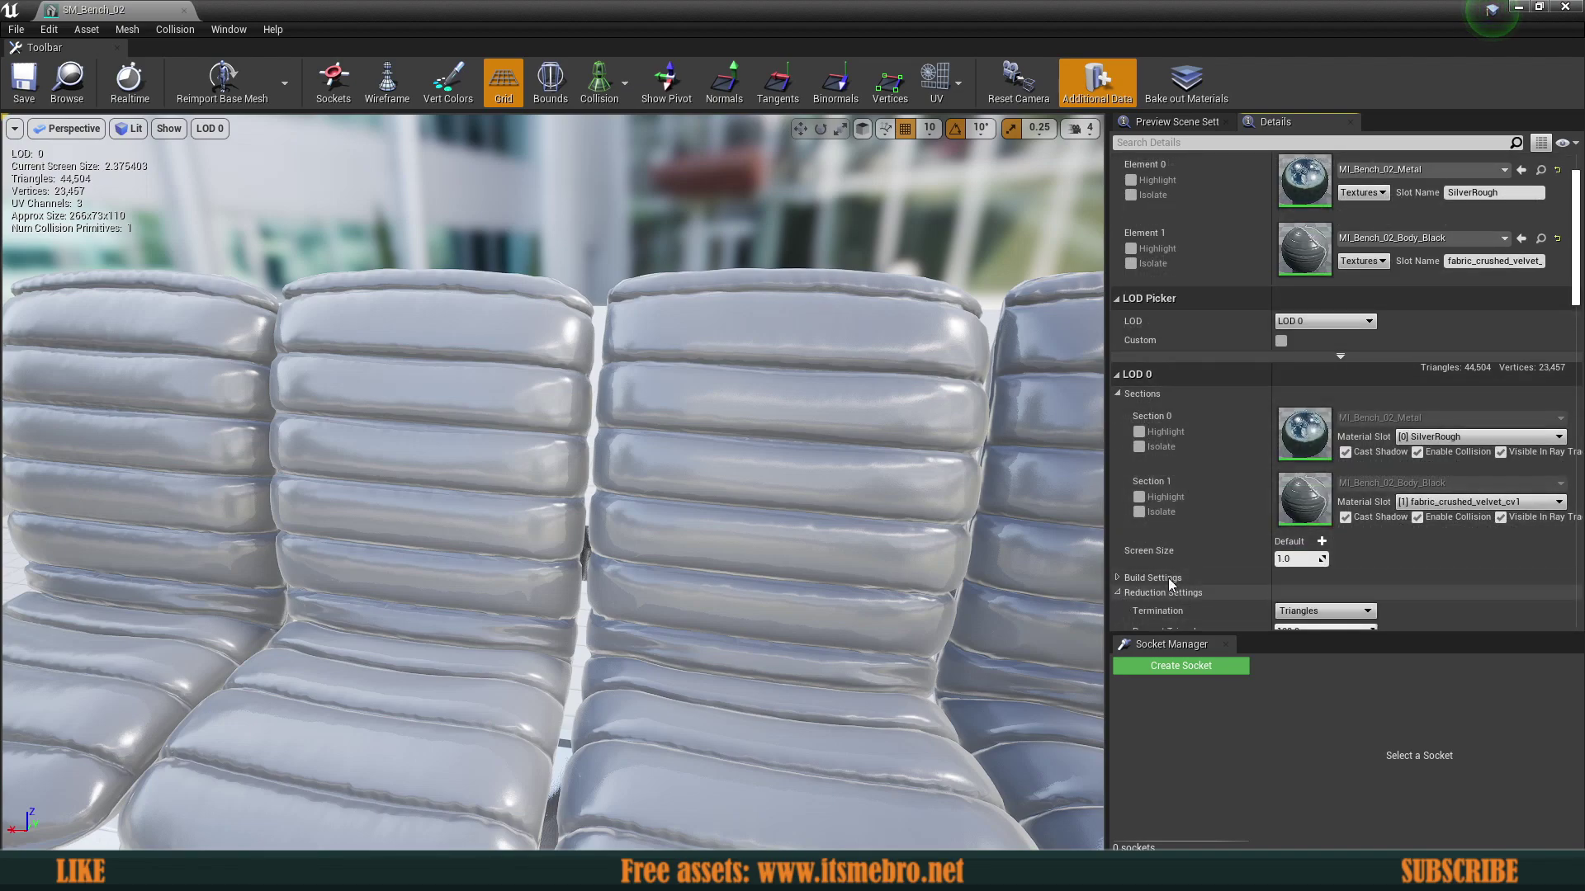
scroll(1143, 585, down, 3)
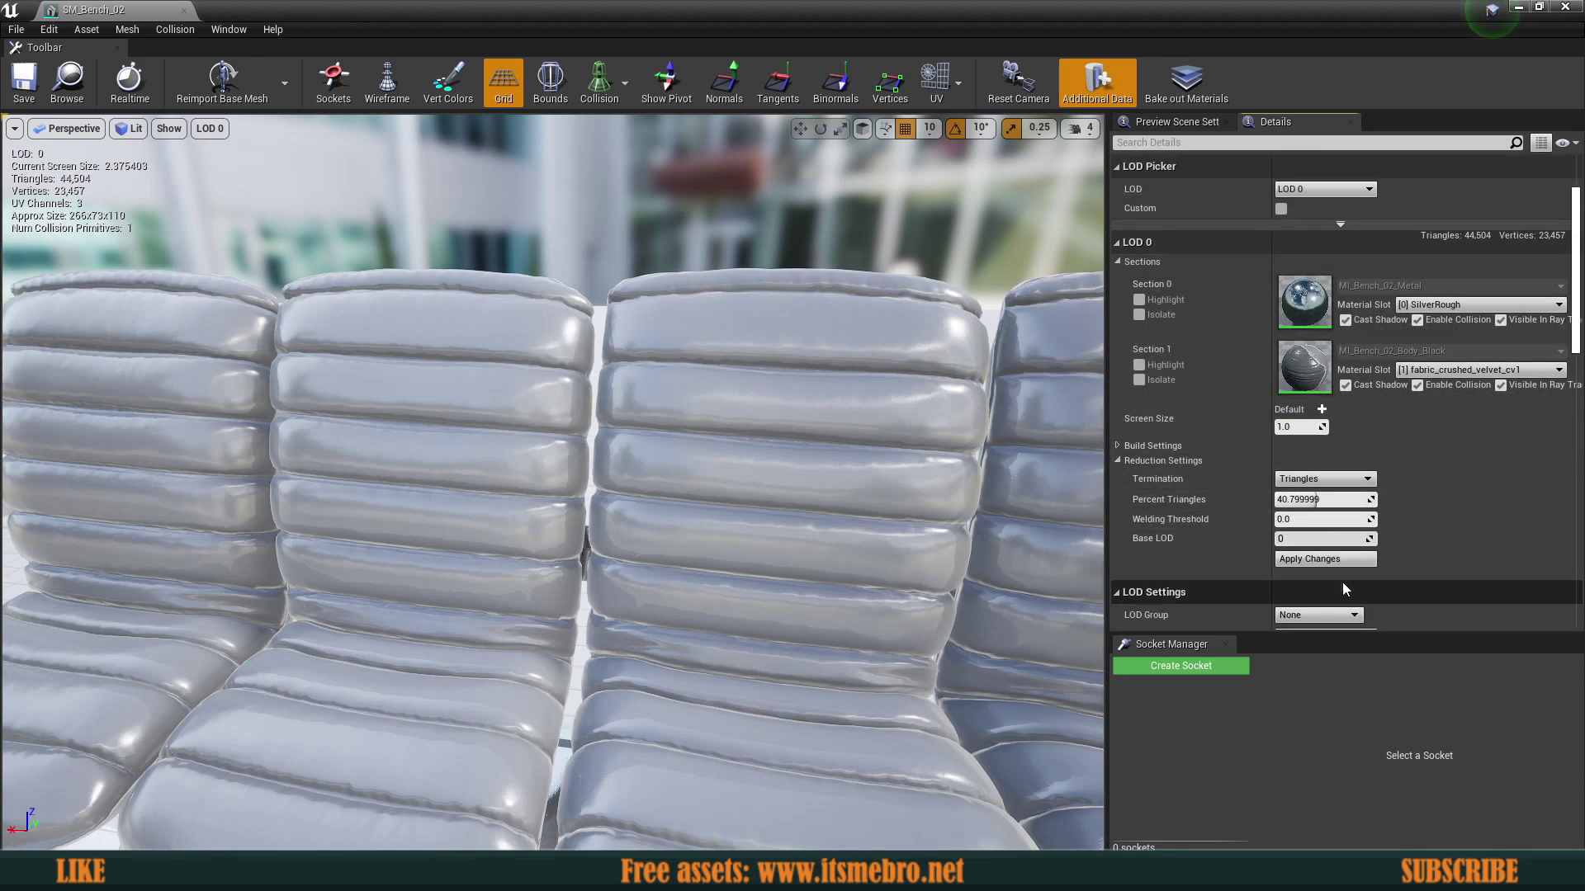
click(1326, 562)
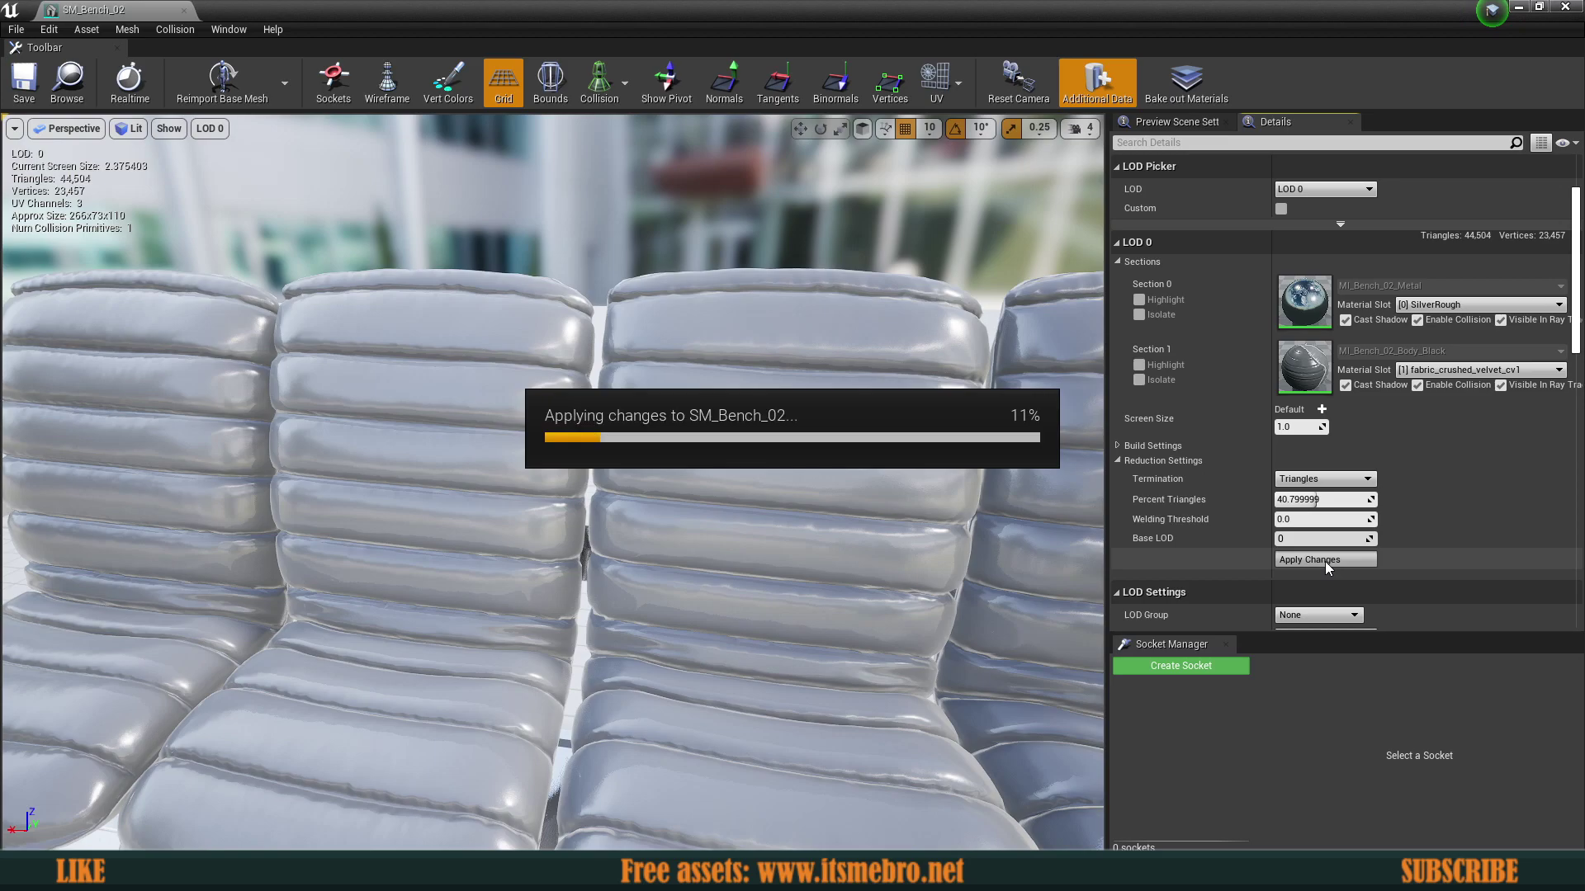
Step: Examine the reduced LOD 0 bench seats from several angles, toggling the wireframe display
key(d)
right_drag(623, 546, 614, 540)
key(s)
key(a)
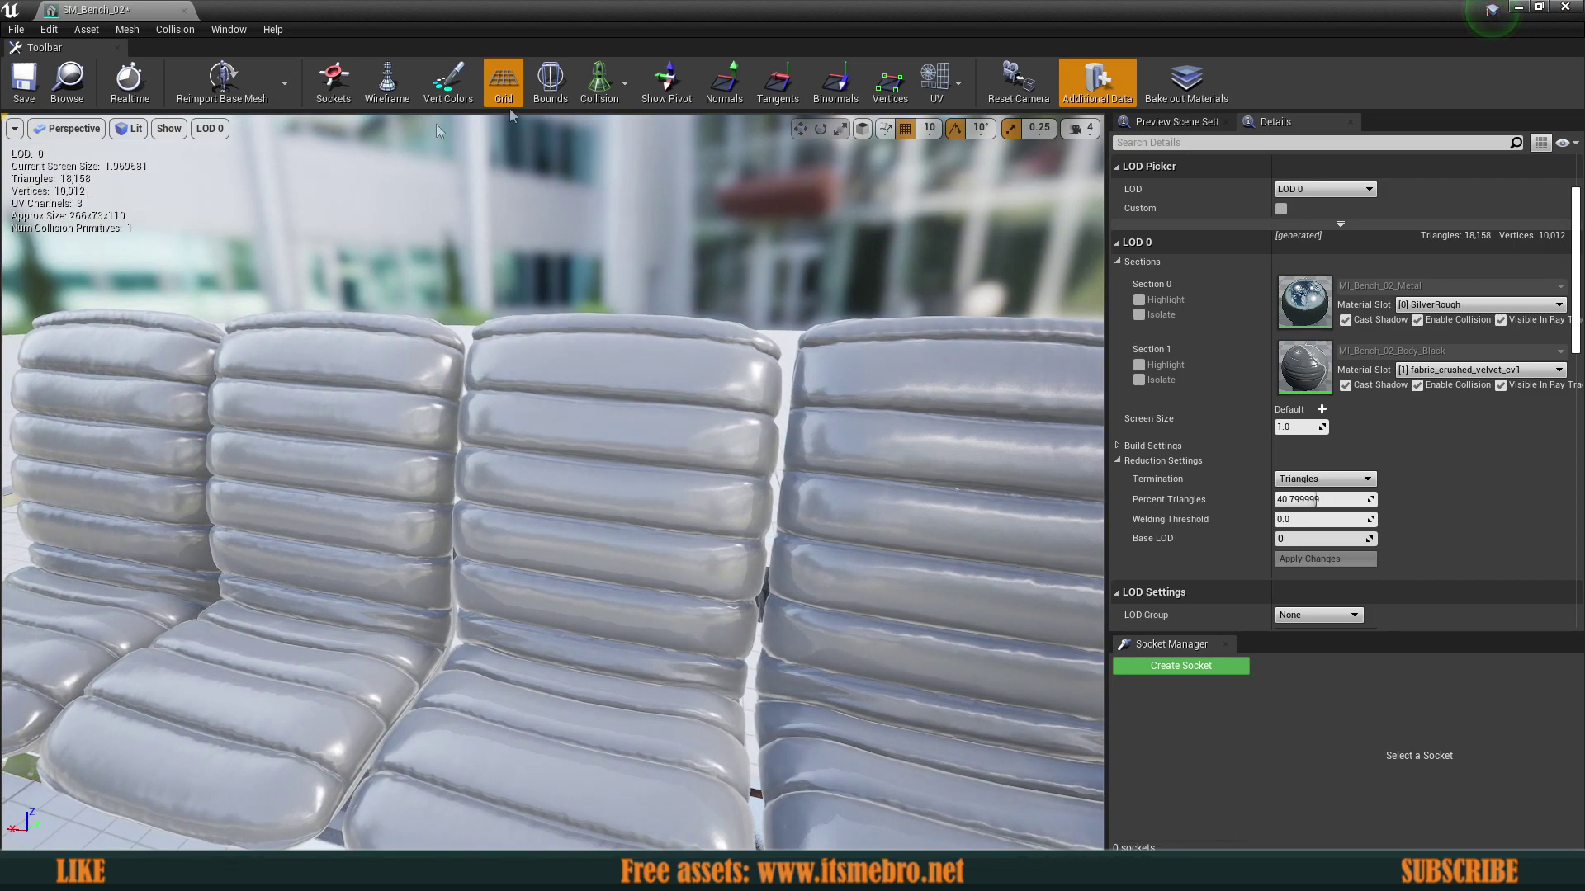
click(665, 82)
click(388, 92)
click(388, 91)
key(w)
right_drag(496, 371, 491, 438)
right_drag(553, 512, 552, 495)
Step: Dock the SM_Bench_02 editor beside the Showcase level and inspect the reduced bench where it stands in the level
drag(132, 11, 210, 10)
click(132, 11)
key(w)
right_drag(800, 318, 1073, 354)
key(w)
key(s)
key(Escape)
key(s)
key(w)
key(s)
key(s)
key(s)
key(w)
right_drag(734, 347, 734, 347)
Step: Close and reopen the SM_Bench_02 editor, set LOD 0's Percent Triangles to 100, and apply the changes
click(268, 10)
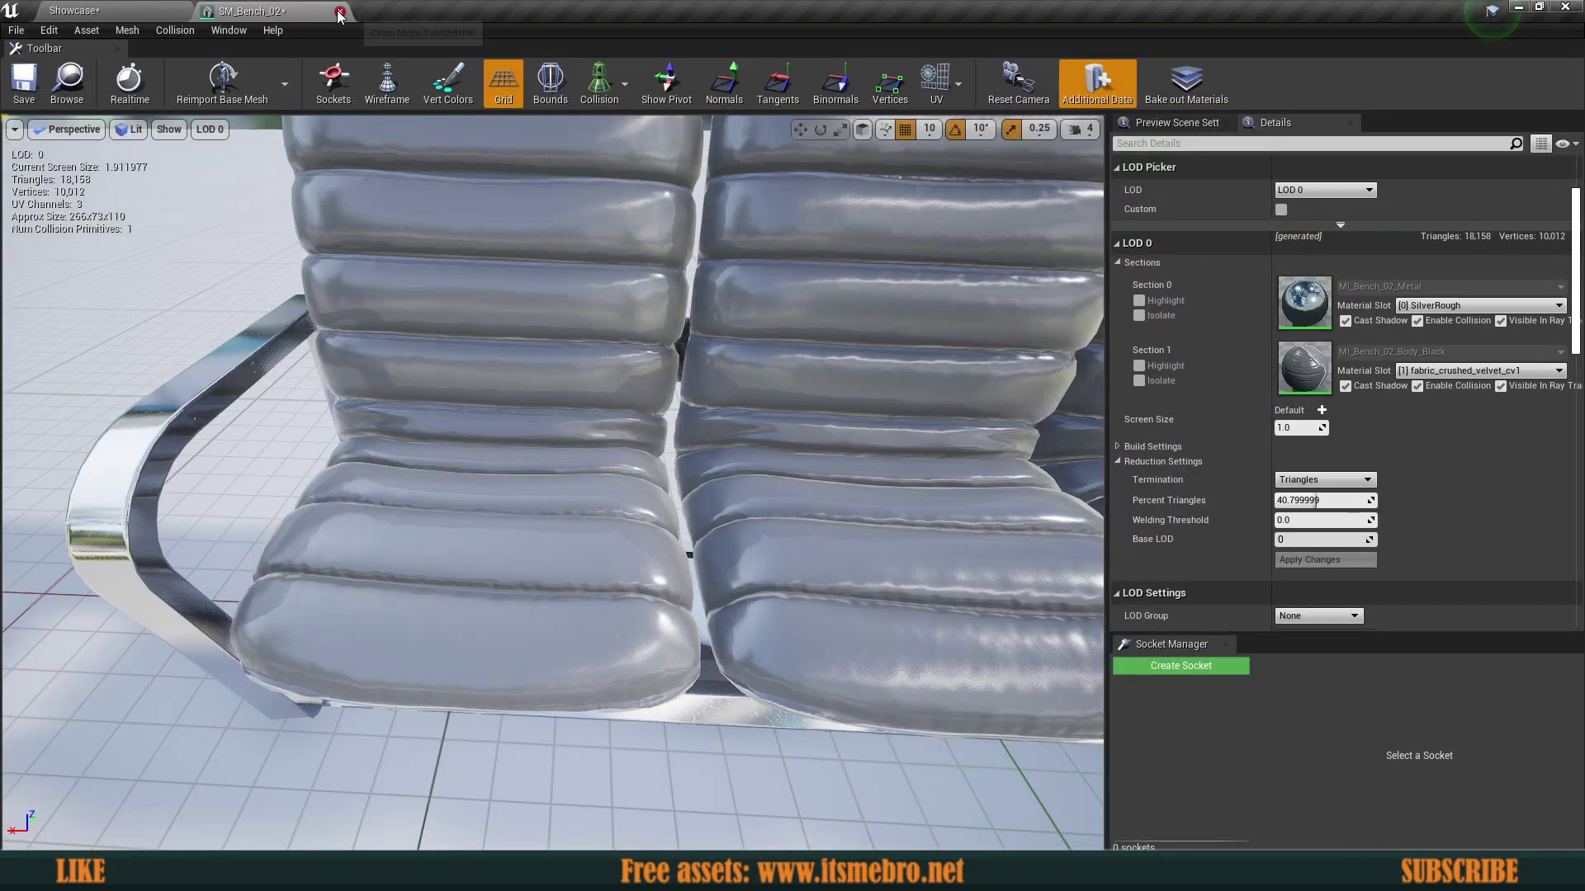
click(340, 12)
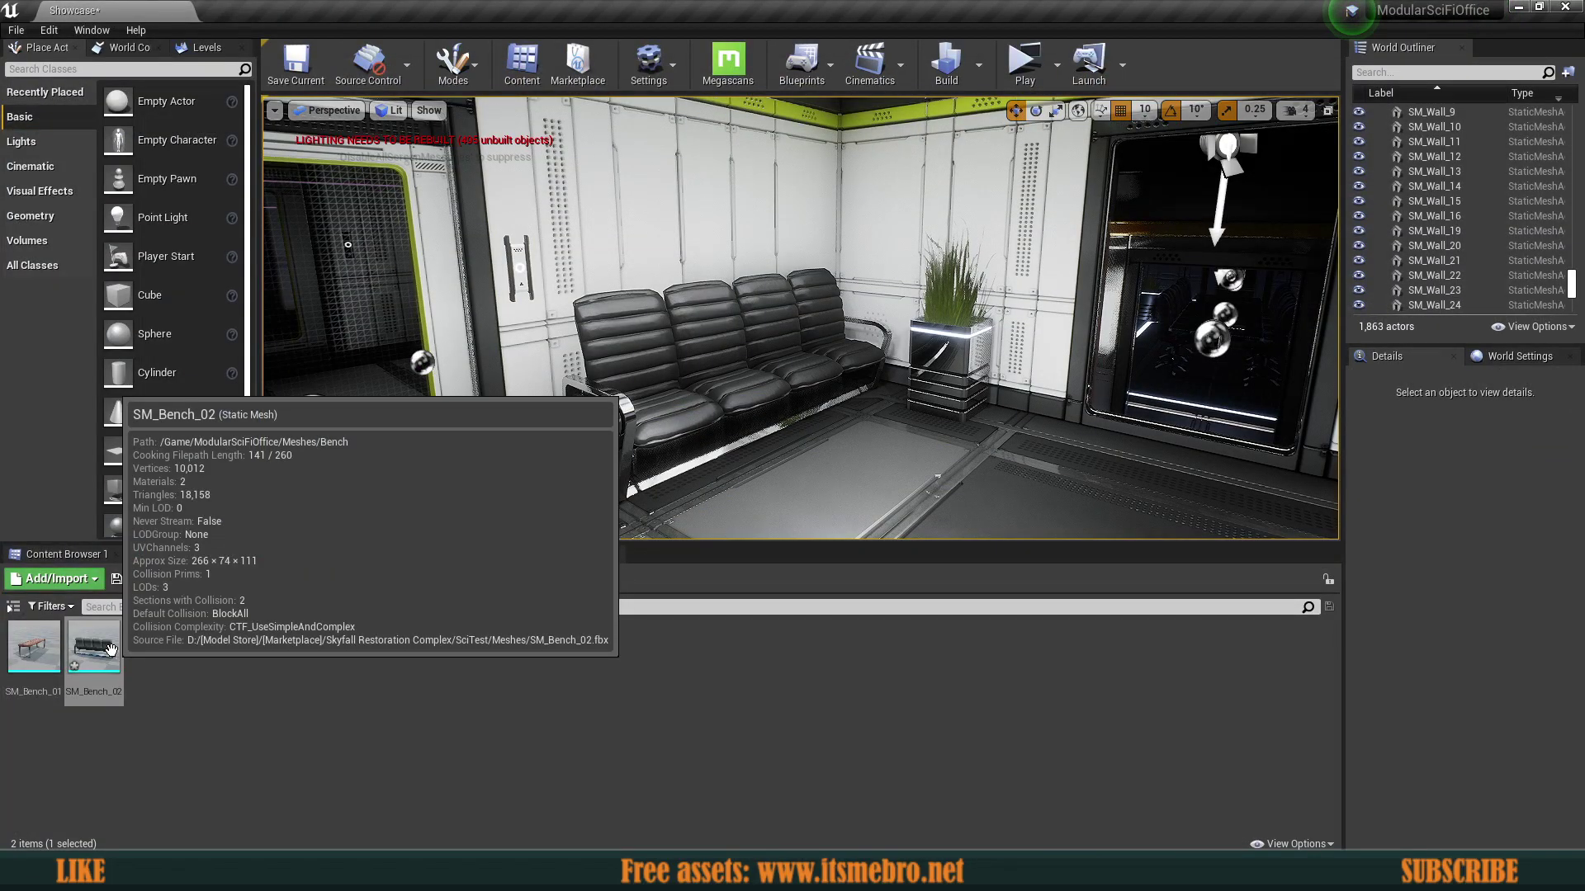
double_click(111, 650)
drag(1315, 502, 1377, 501)
click(1314, 561)
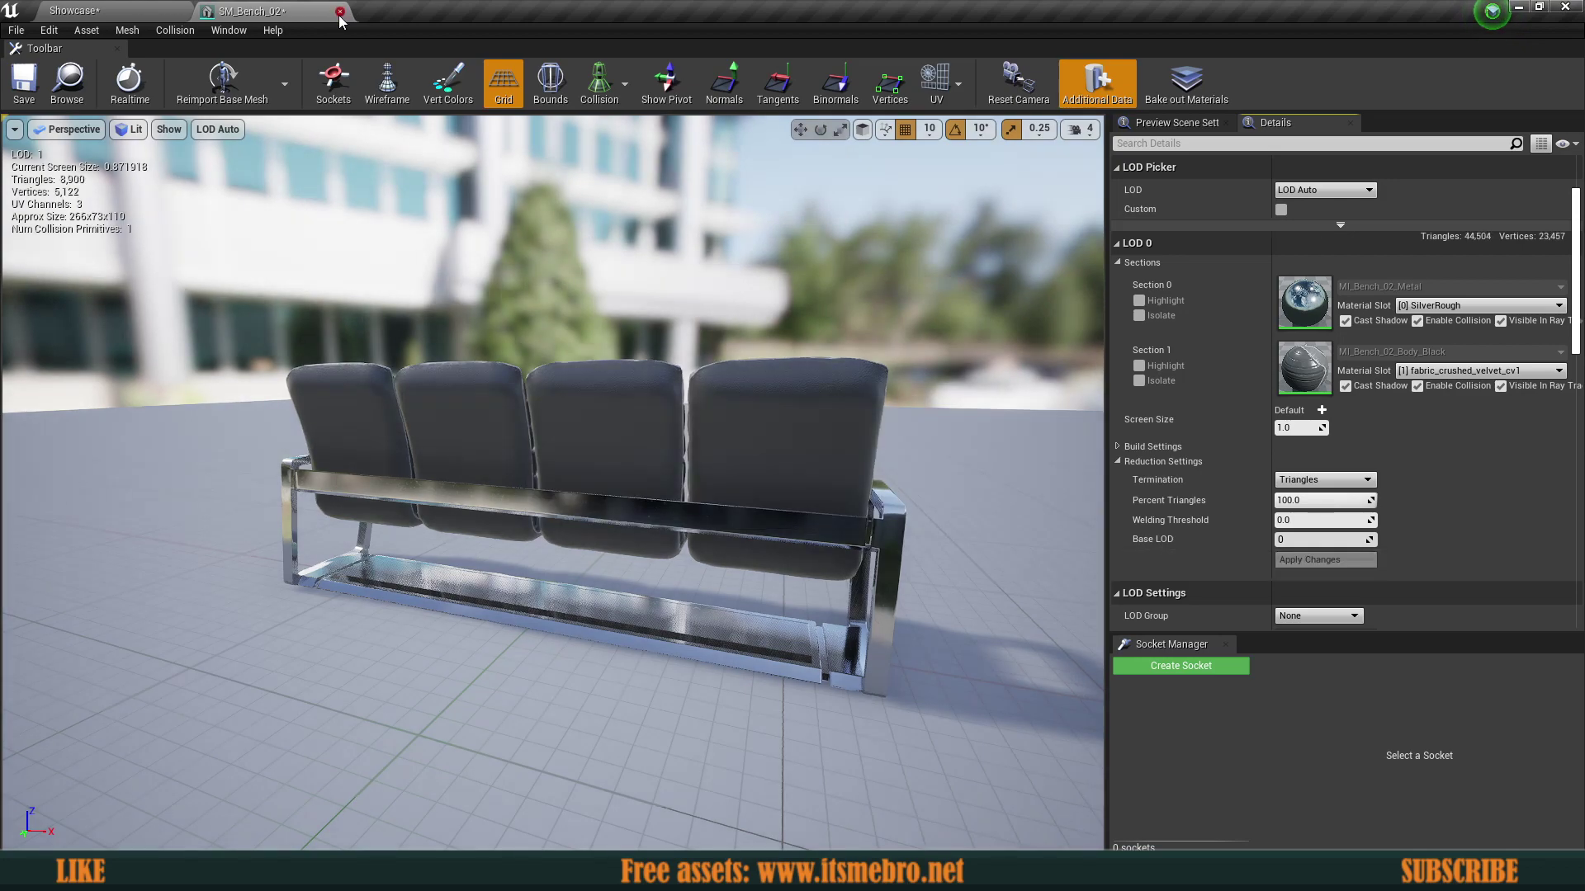
Step: Close the SM_Bench_02 editor, view the SM_Bench_01 mesh in its own editor, and return to the Meshes folder
click(339, 12)
mouse_move(86, 644)
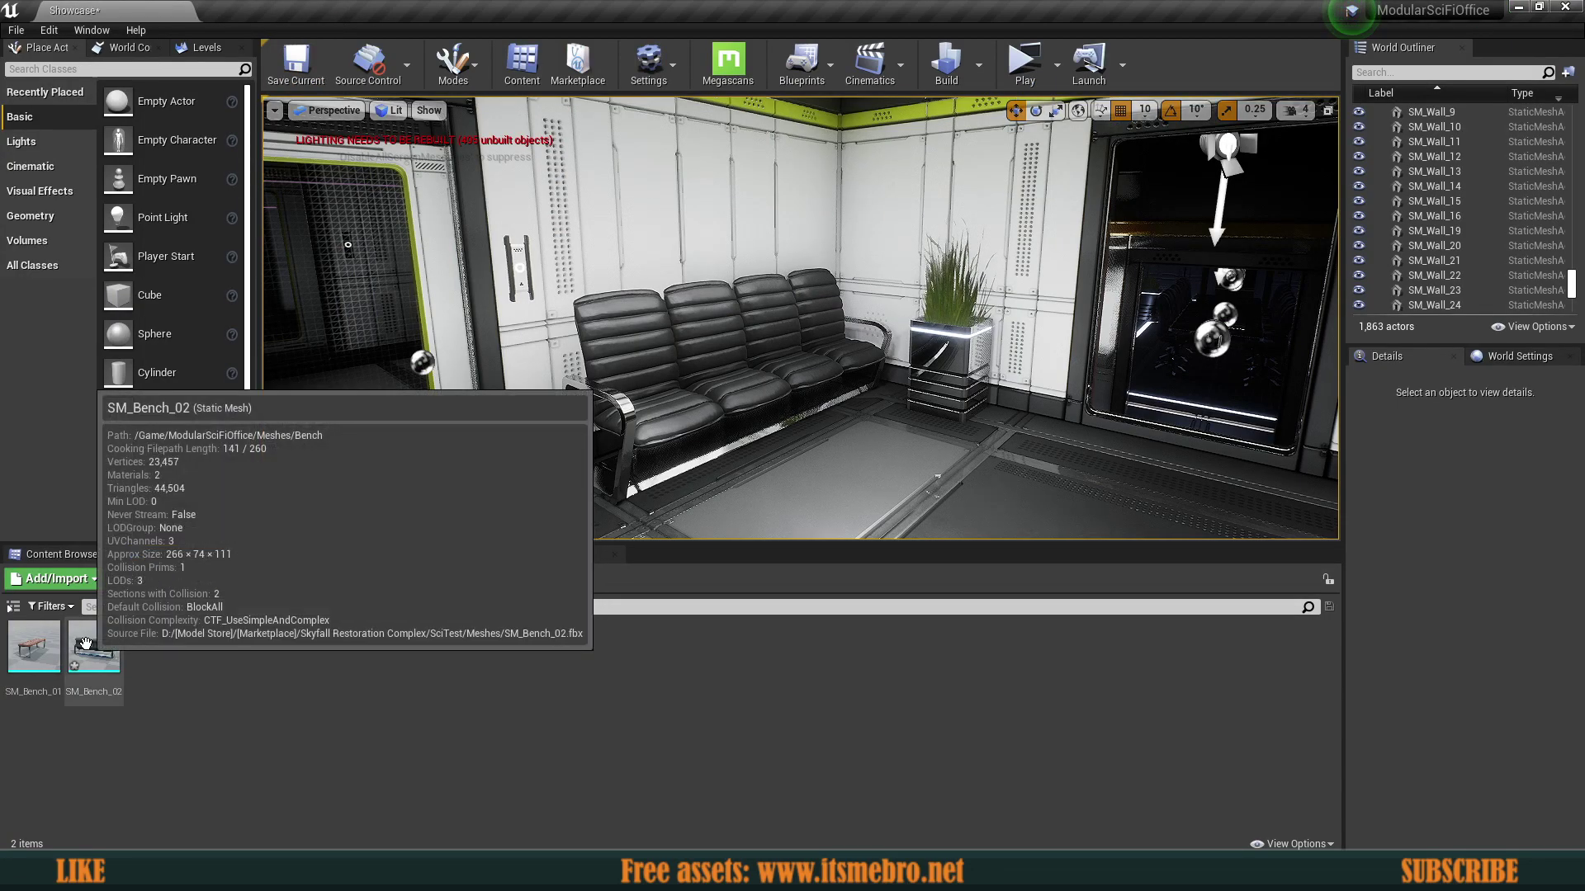
click(86, 644)
mouse_move(40, 655)
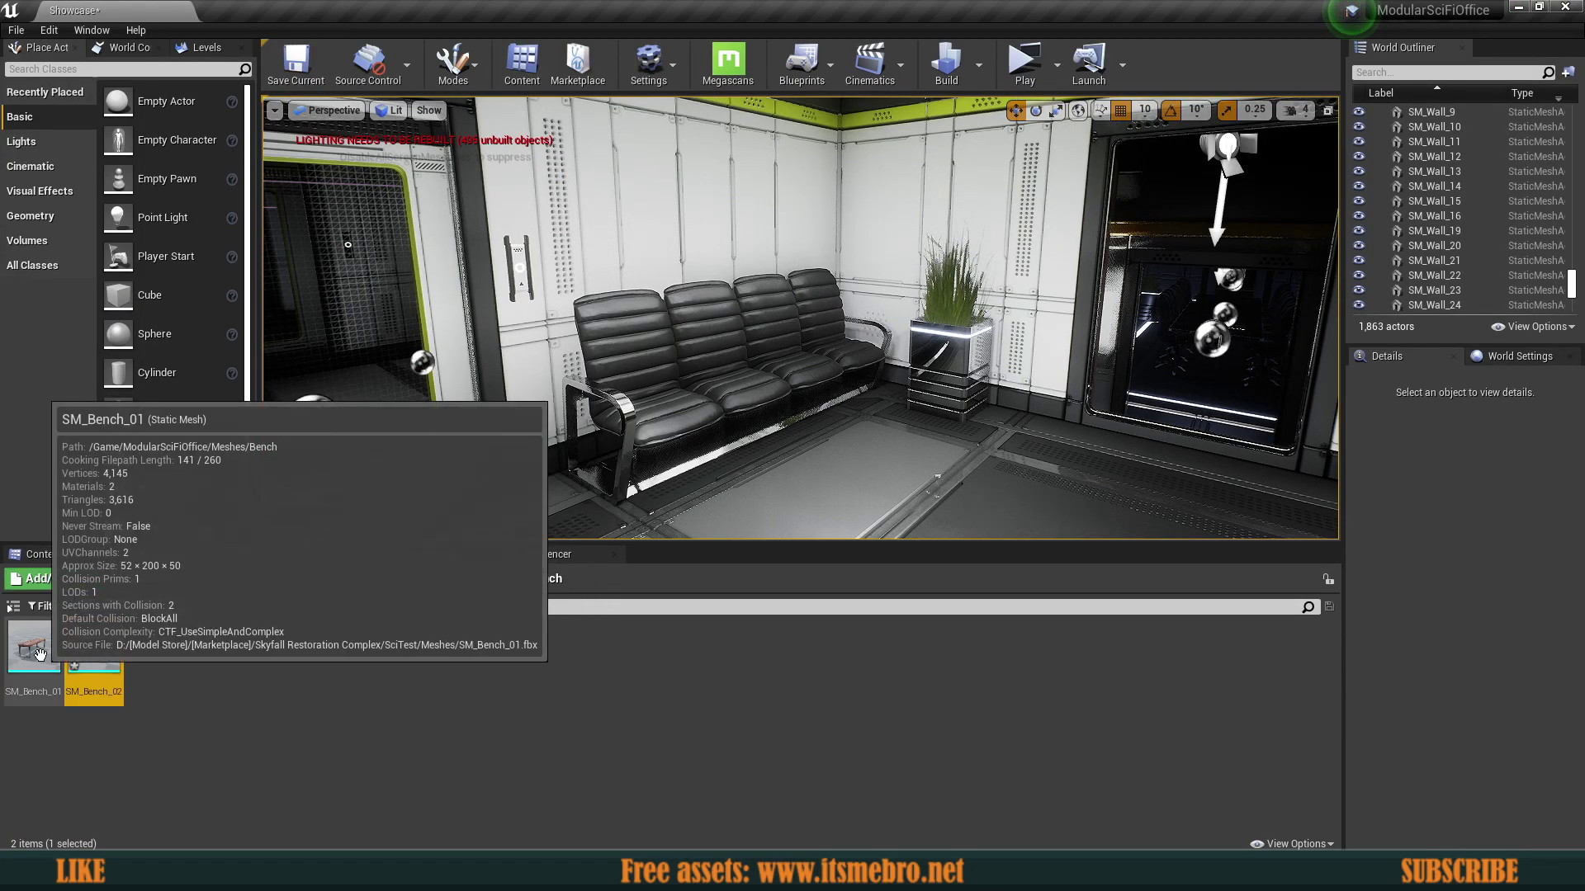
double_click(39, 655)
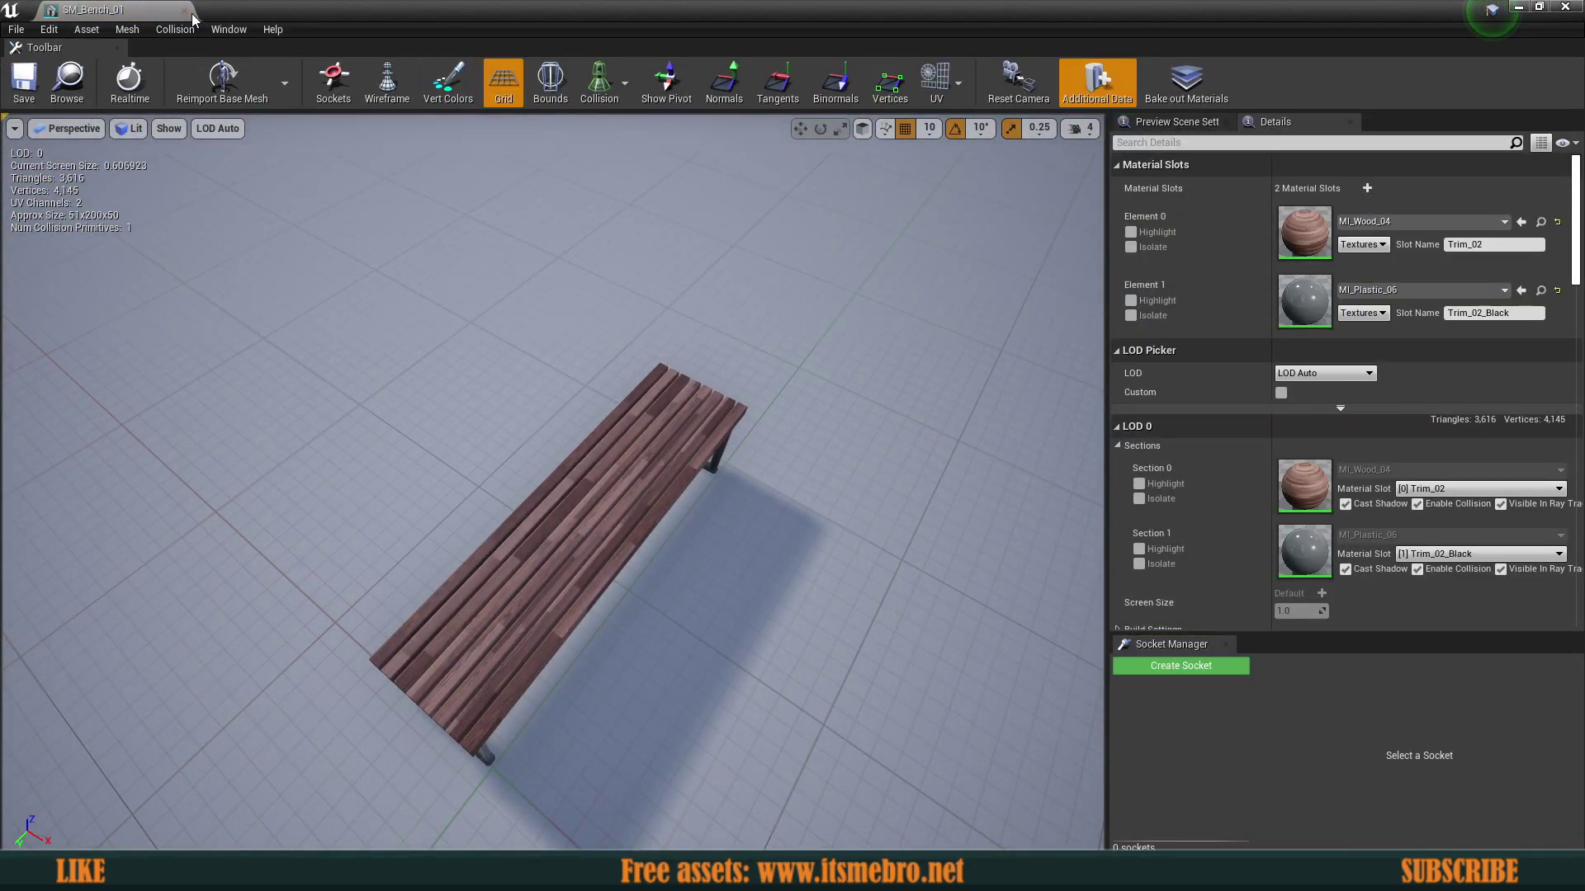
click(186, 11)
click(464, 578)
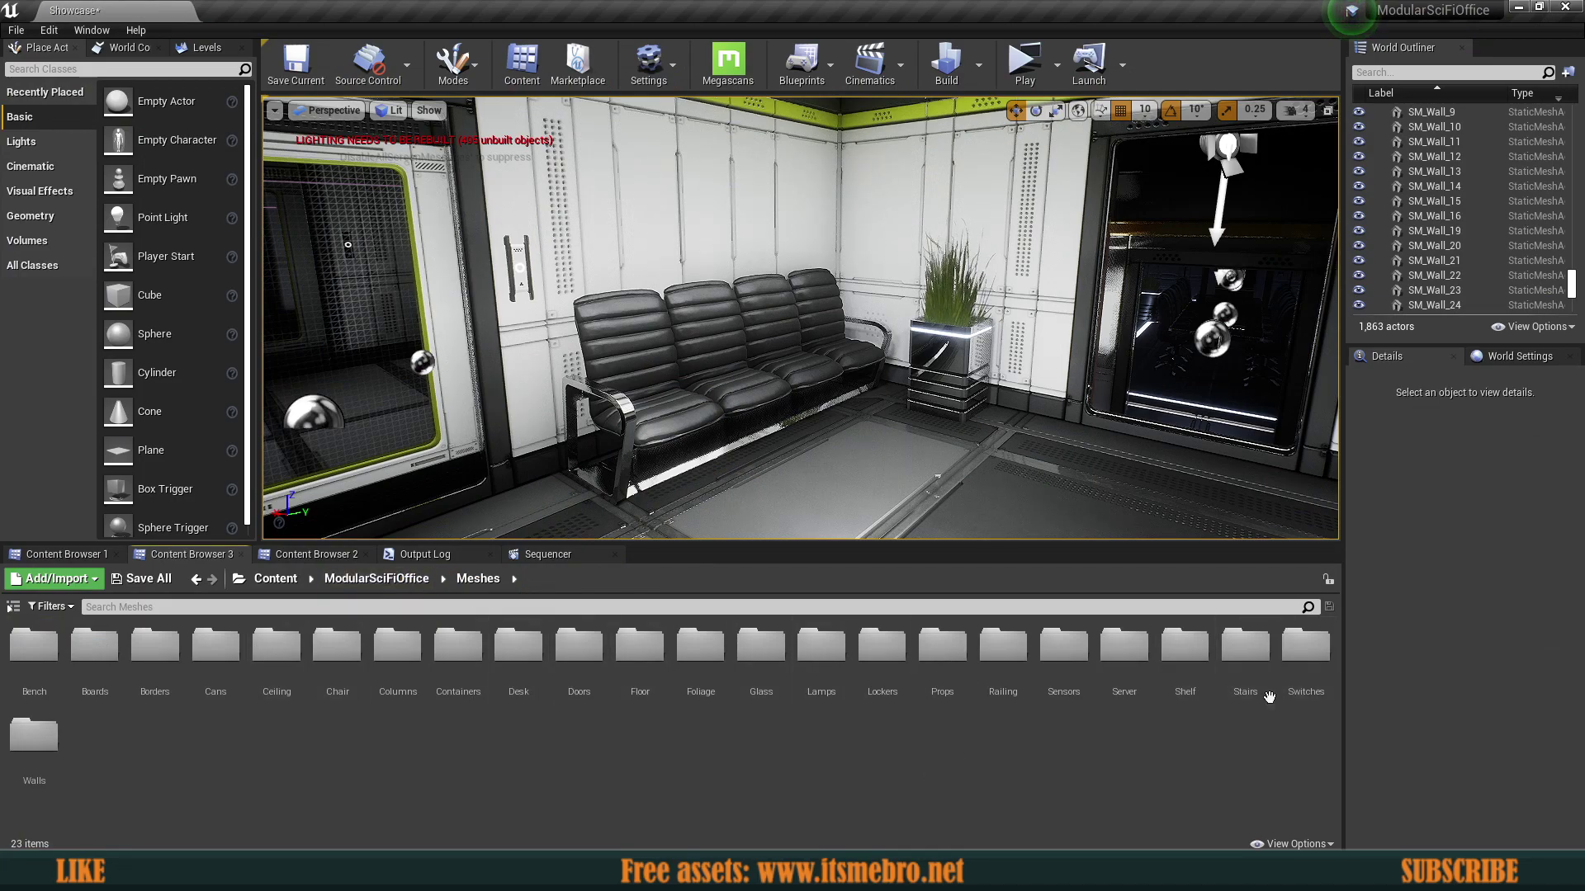
Step: Browse the contents of the Borders, Boards, Cans, Ceiling and Chair mesh folders
double_click(163, 656)
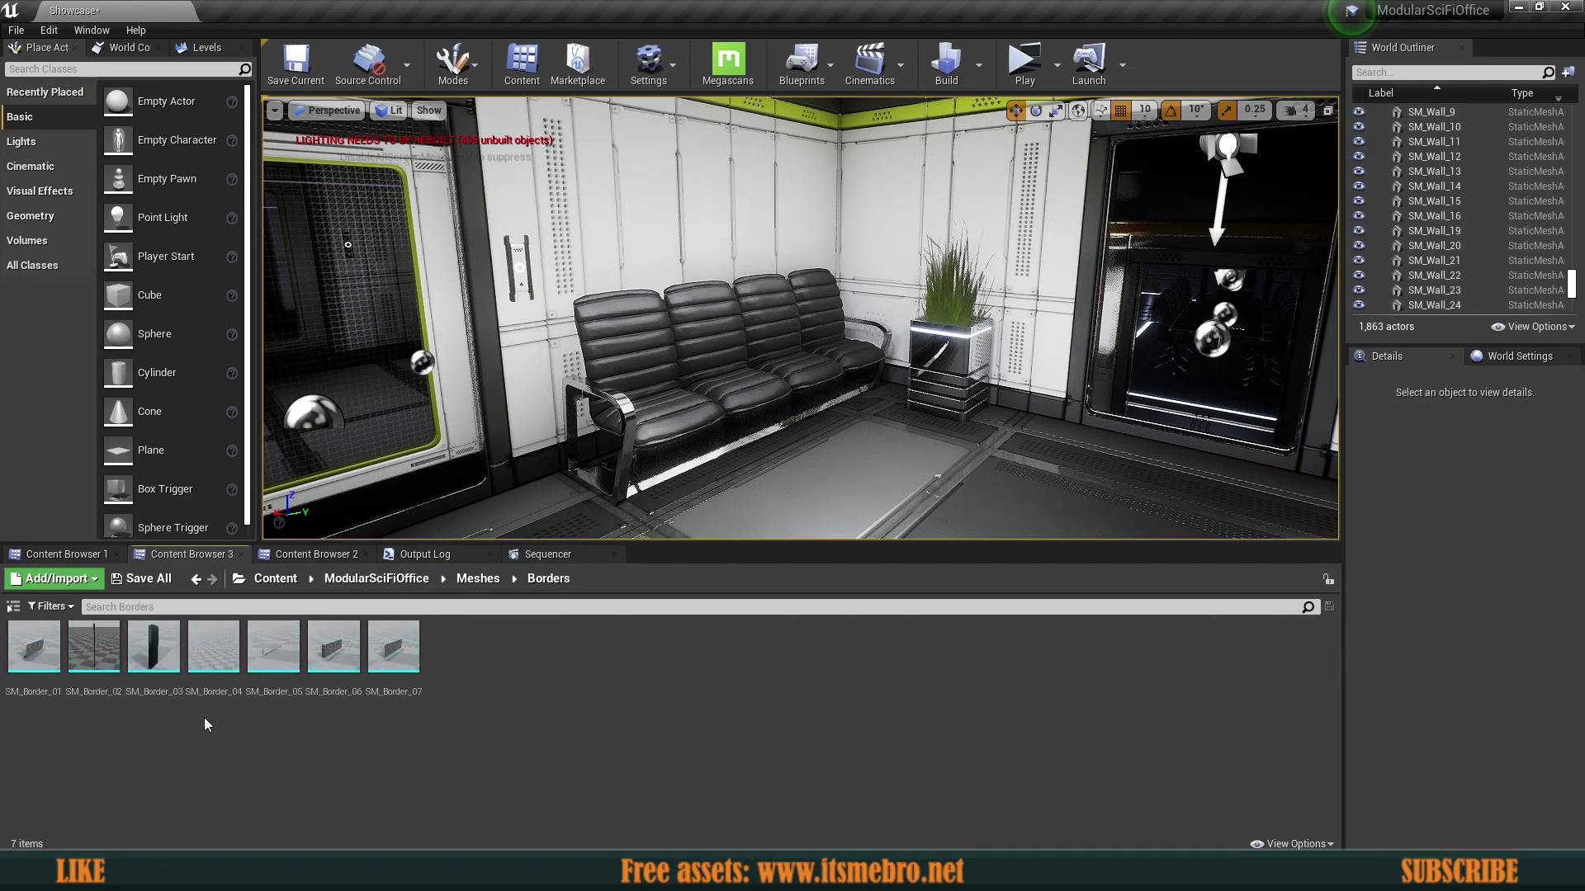
key(alt+Left)
double_click(99, 656)
key(alt+Left)
double_click(215, 652)
key(alt+Left)
double_click(275, 652)
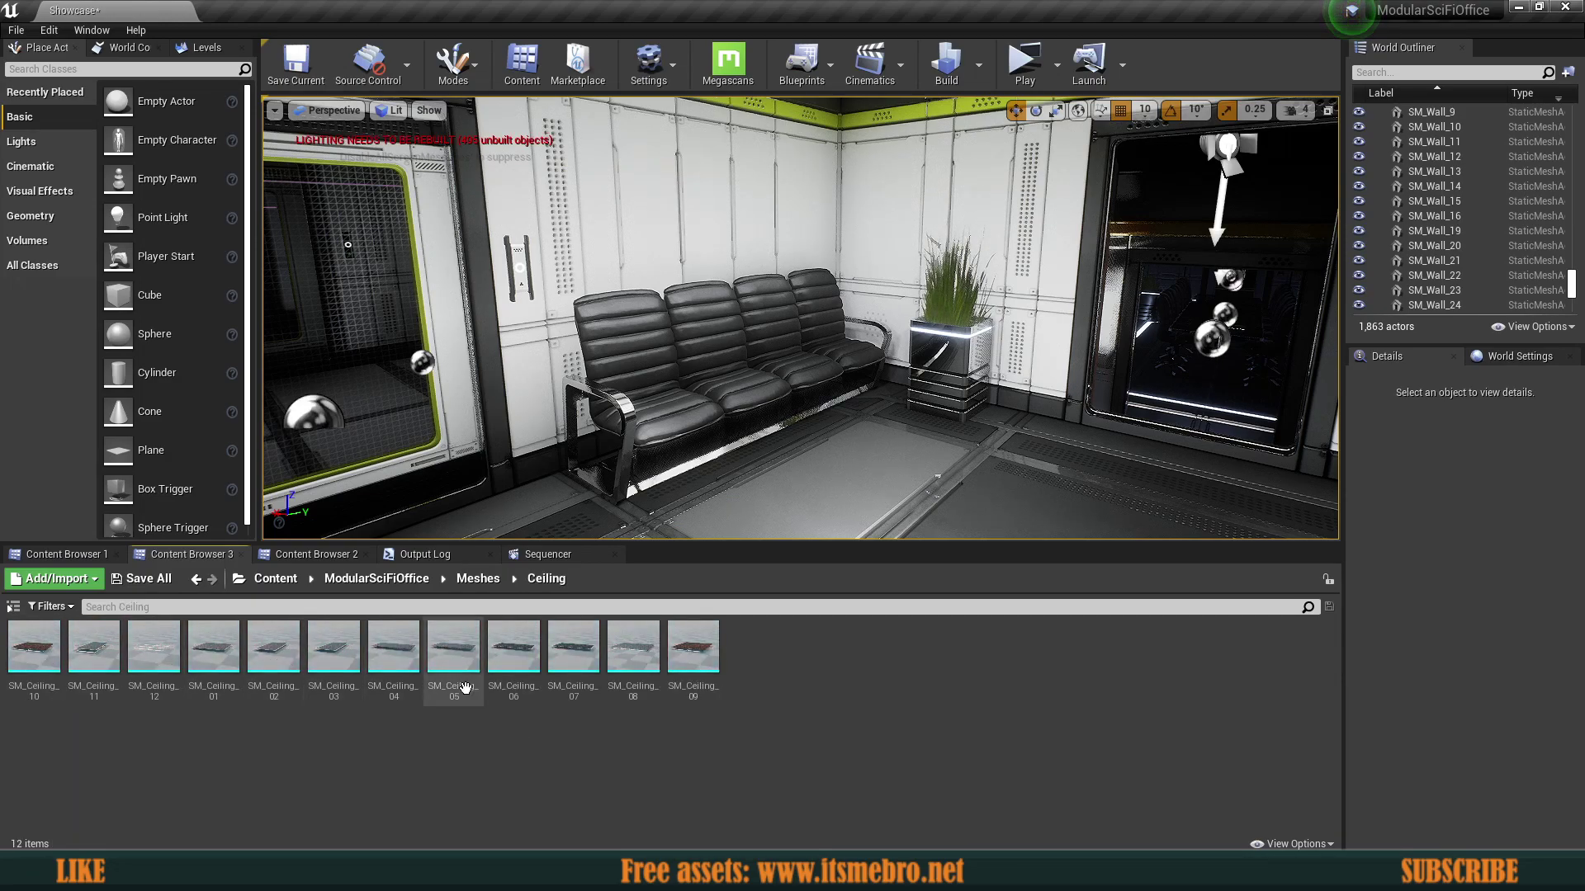
key(alt+Left)
double_click(330, 657)
key(alt+Left)
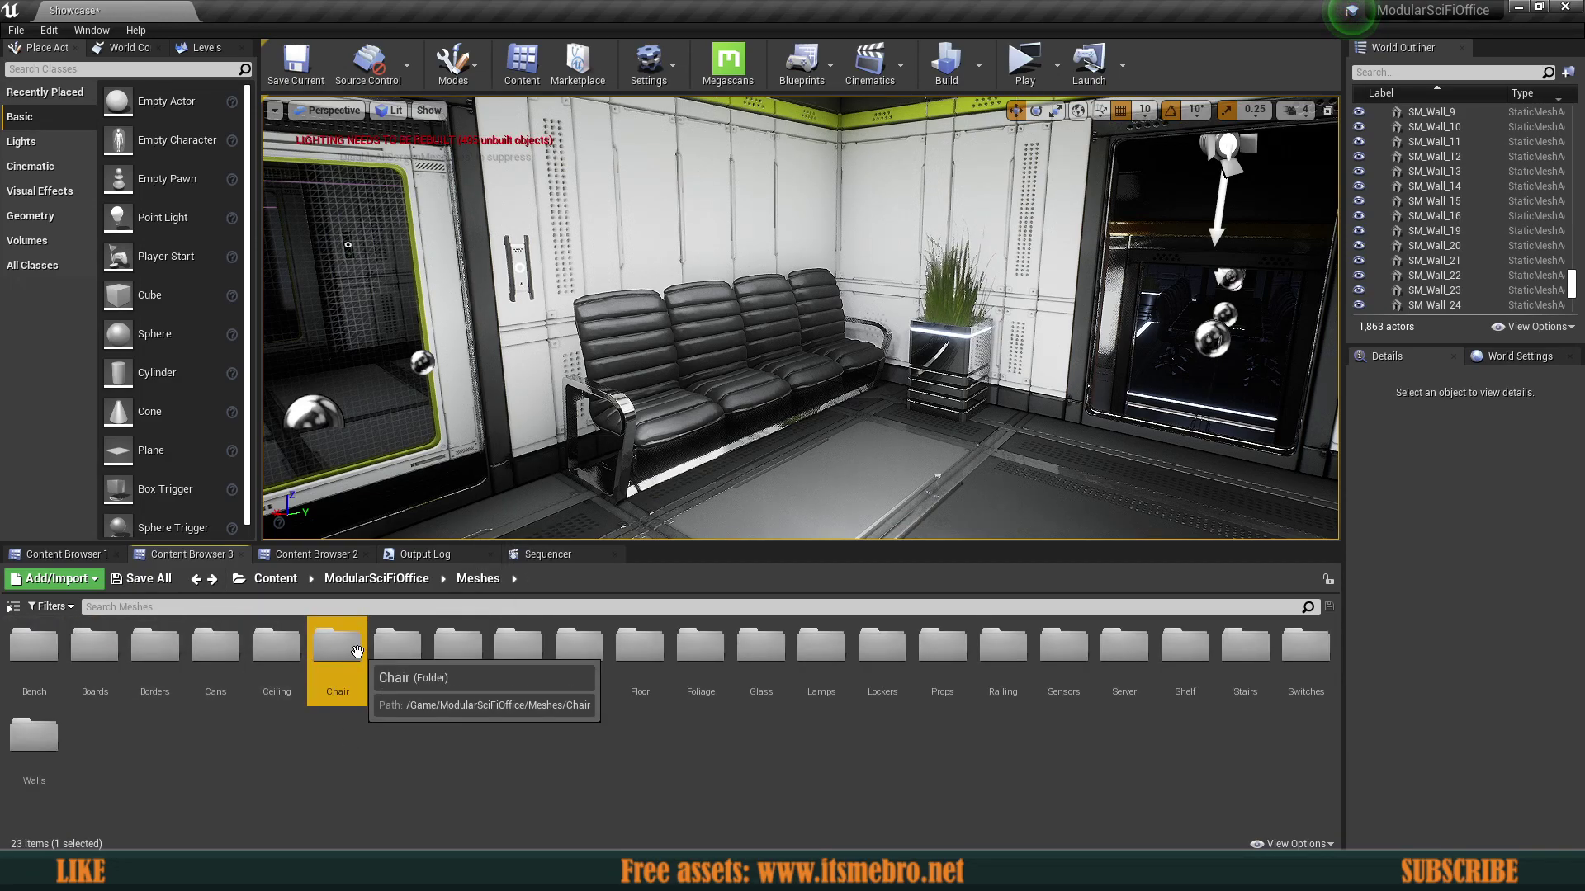
Step: Open SM_Chair_02 from the Chair folder, inspect it from several angles along with its material and LOD details, and close it
double_click(347, 650)
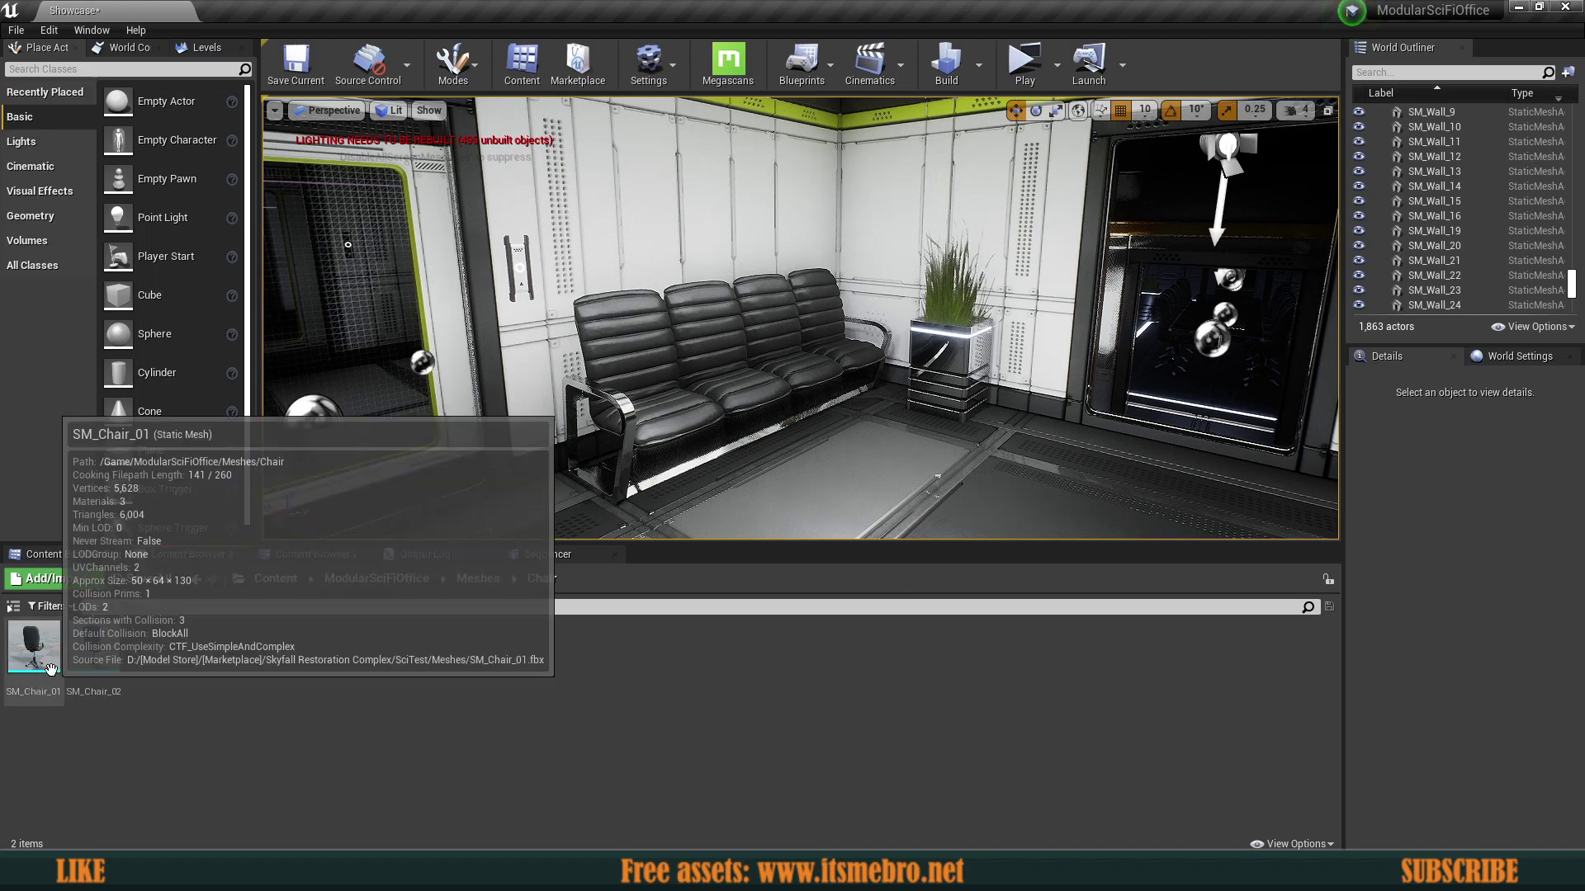
double_click(104, 645)
right_drag(439, 422, 198, 429)
right_drag(553, 479, 932, 449)
right_drag(718, 401, 369, 518)
right_drag(528, 446, 543, 410)
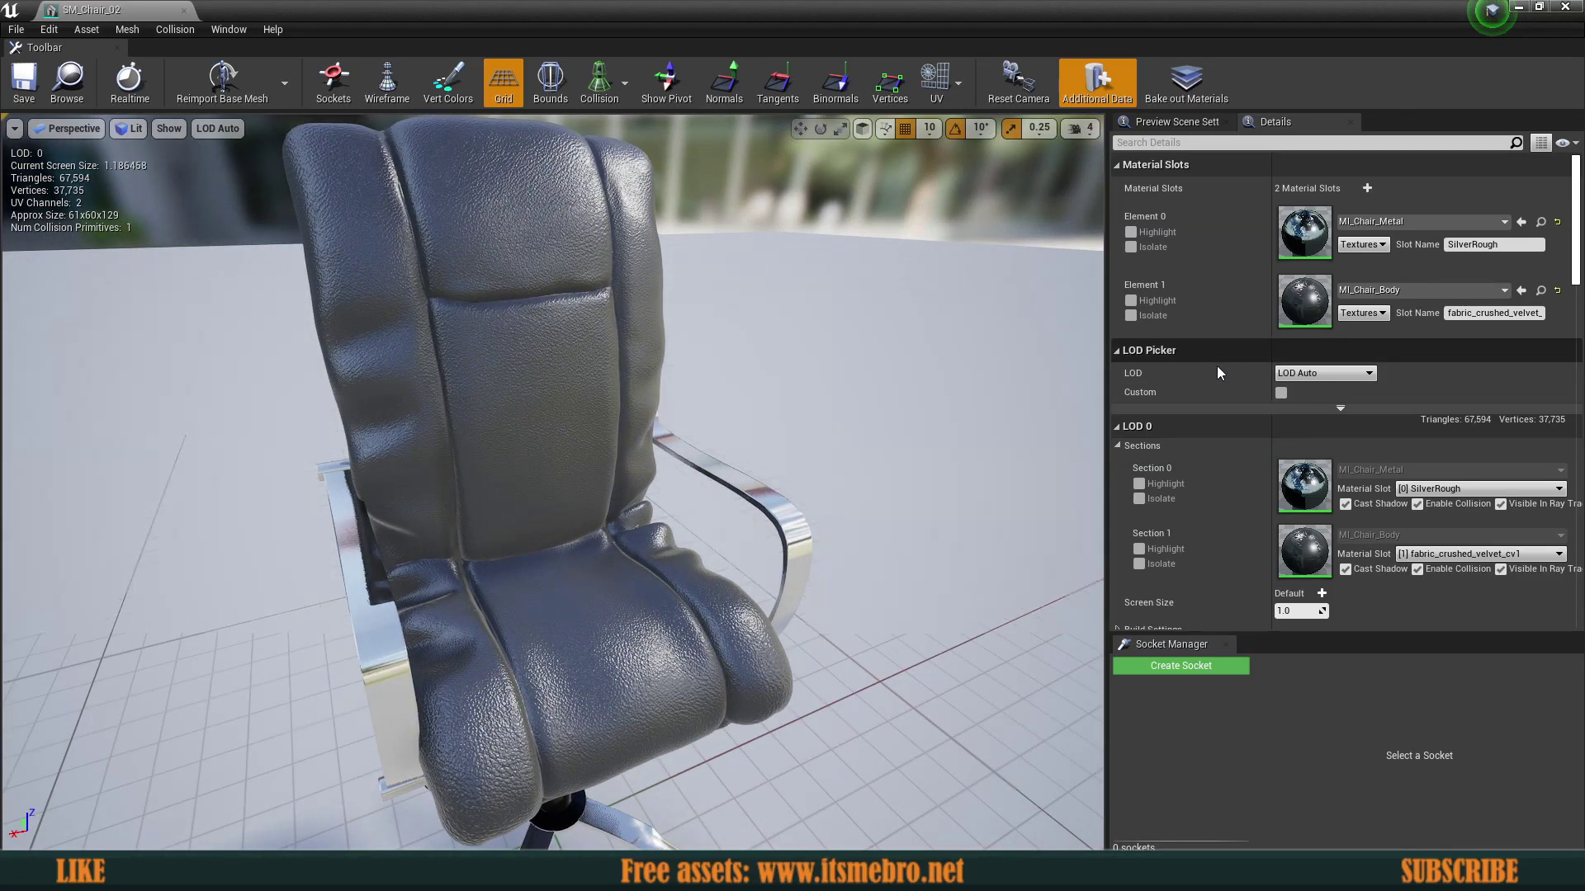
scroll(1220, 370, down, 5)
scroll(1240, 399, up, 5)
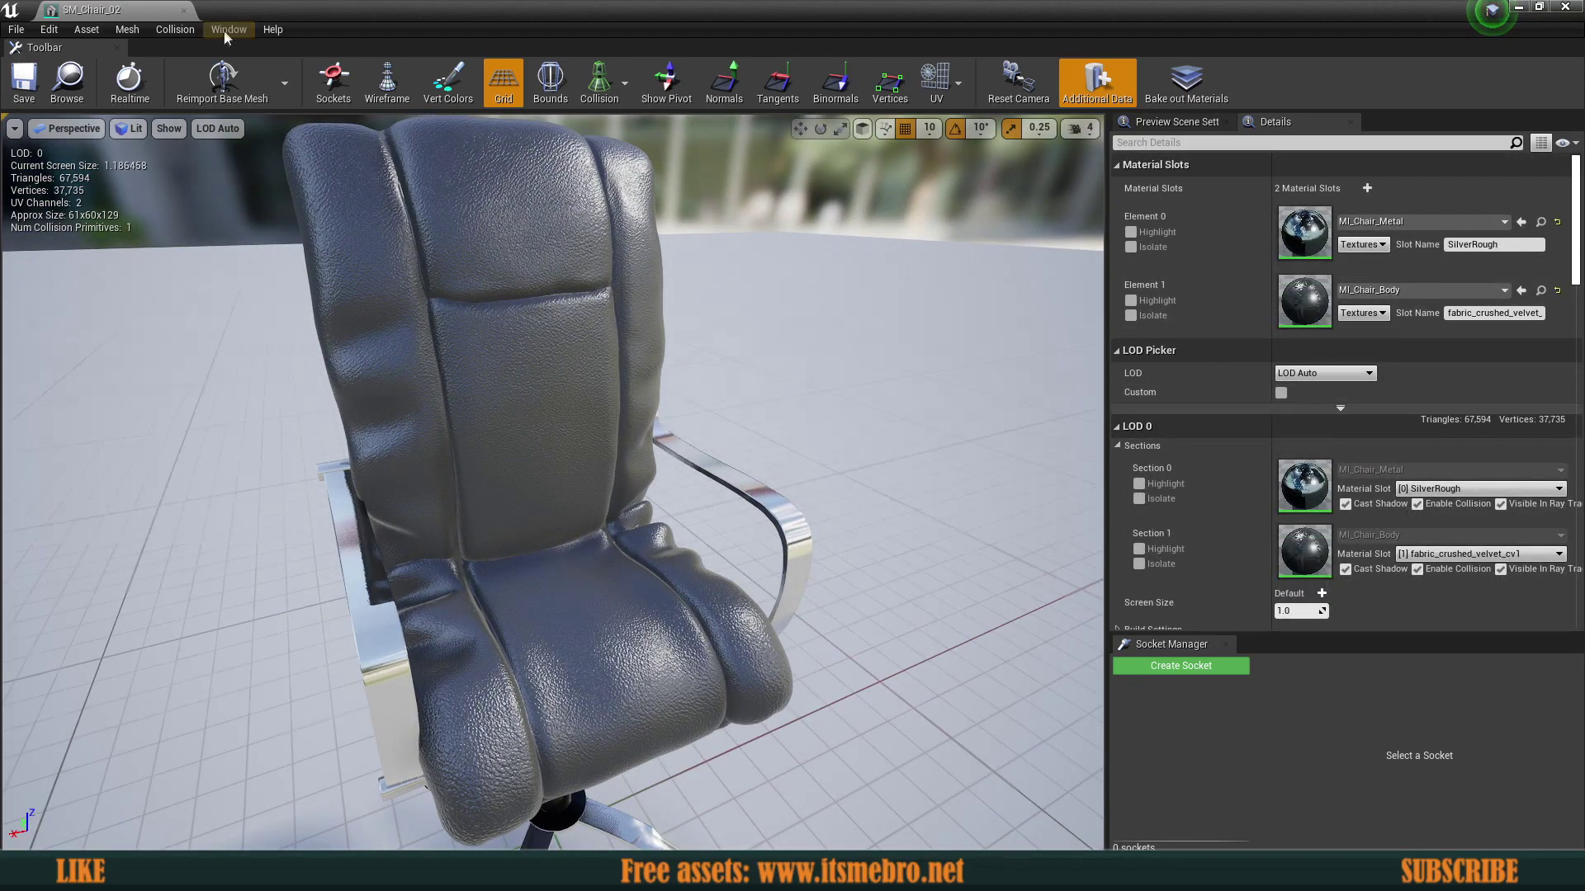
click(187, 9)
Step: Browse the Columns and Containers mesh folders
key(alt+Left)
double_click(395, 672)
key(alt+Left)
double_click(459, 679)
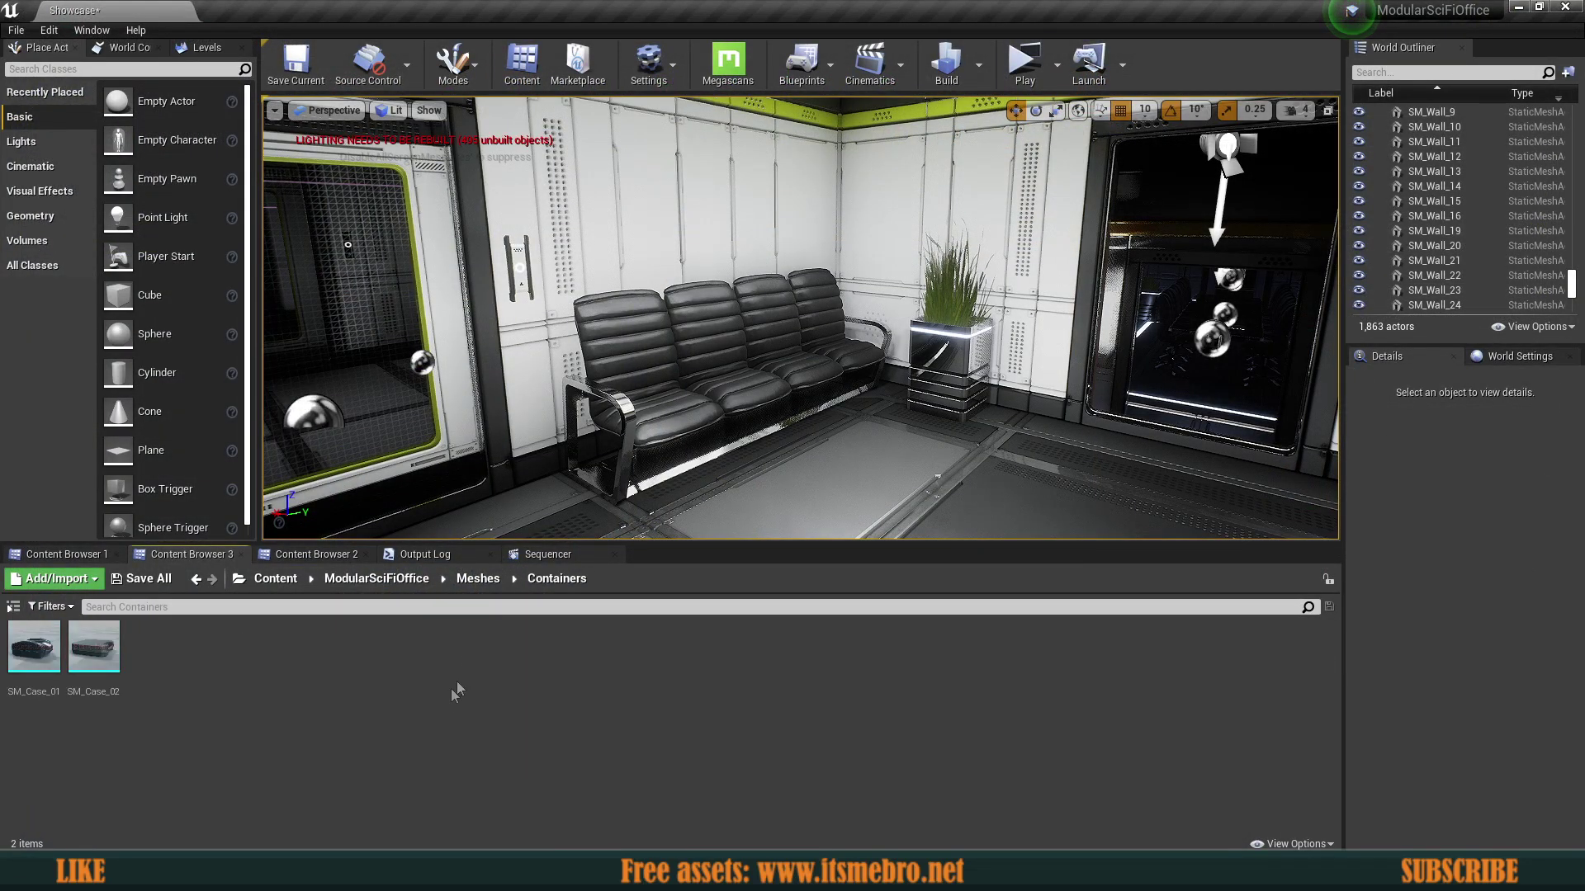
Step: Open SM_Case_02 and SM_Case_01 in turn, view each case from different angles, and close their editors
double_click(82, 652)
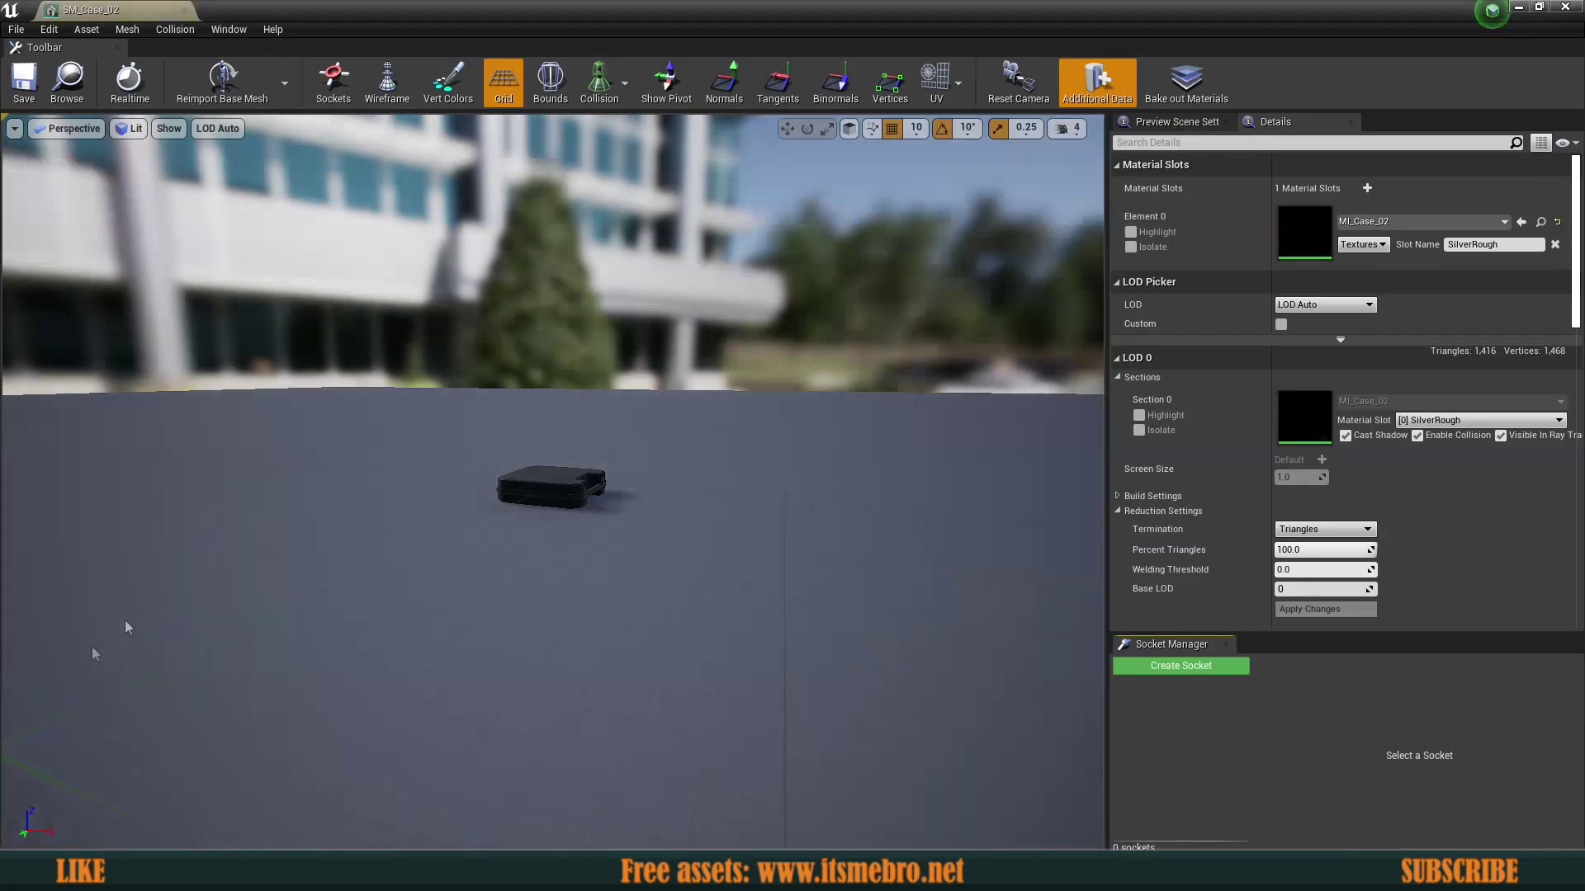
scroll(553, 478, up, 5)
drag(553, 478, 174, 454)
click(183, 10)
double_click(33, 673)
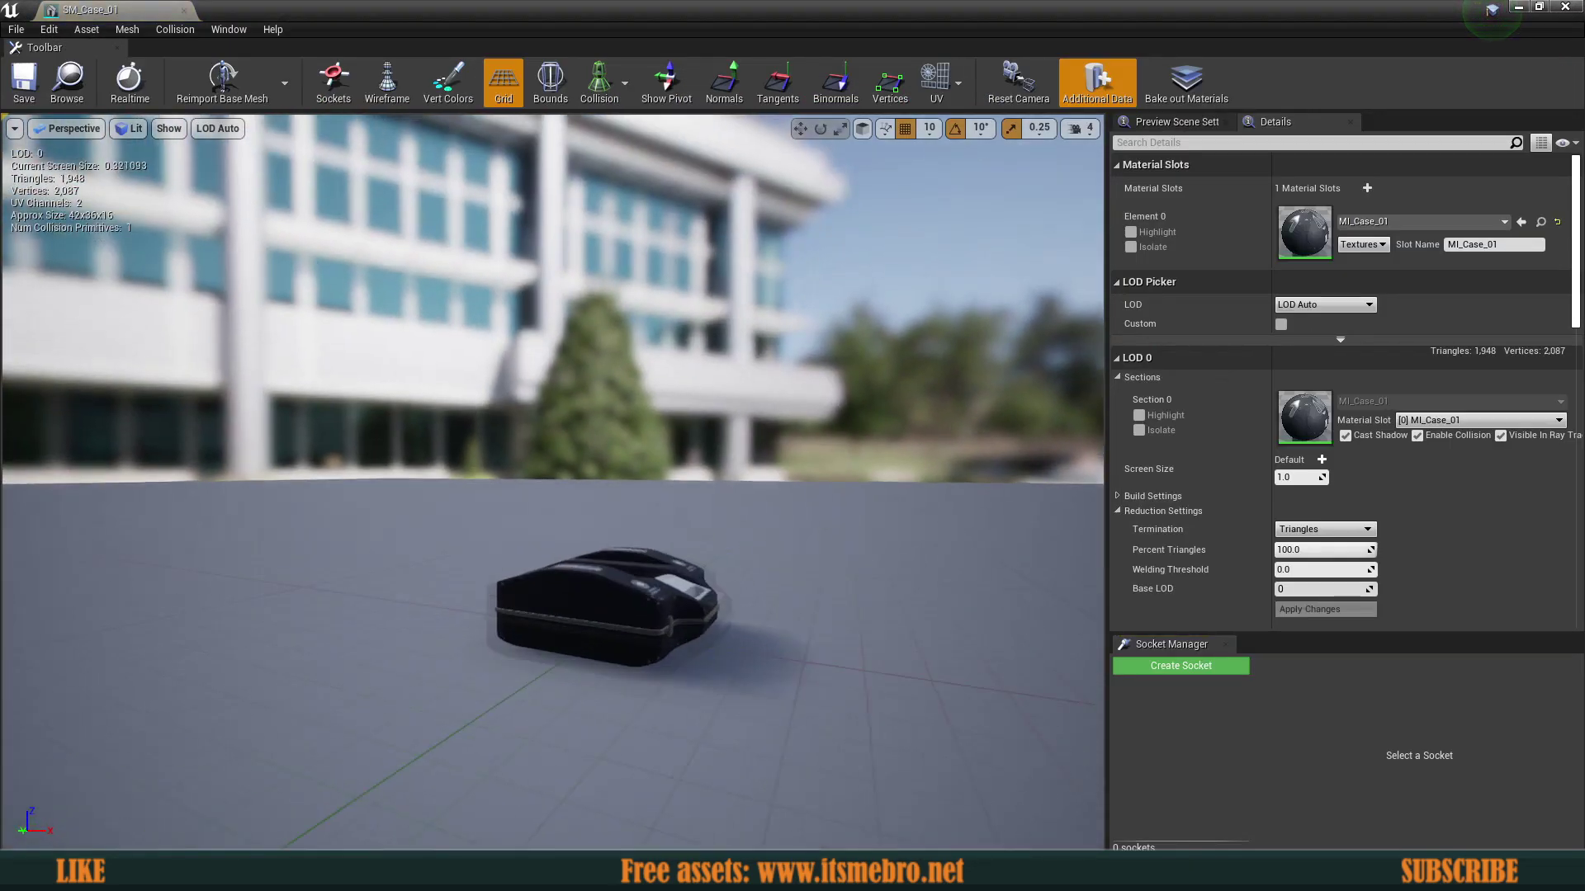
right_drag(553, 483, 346, 545)
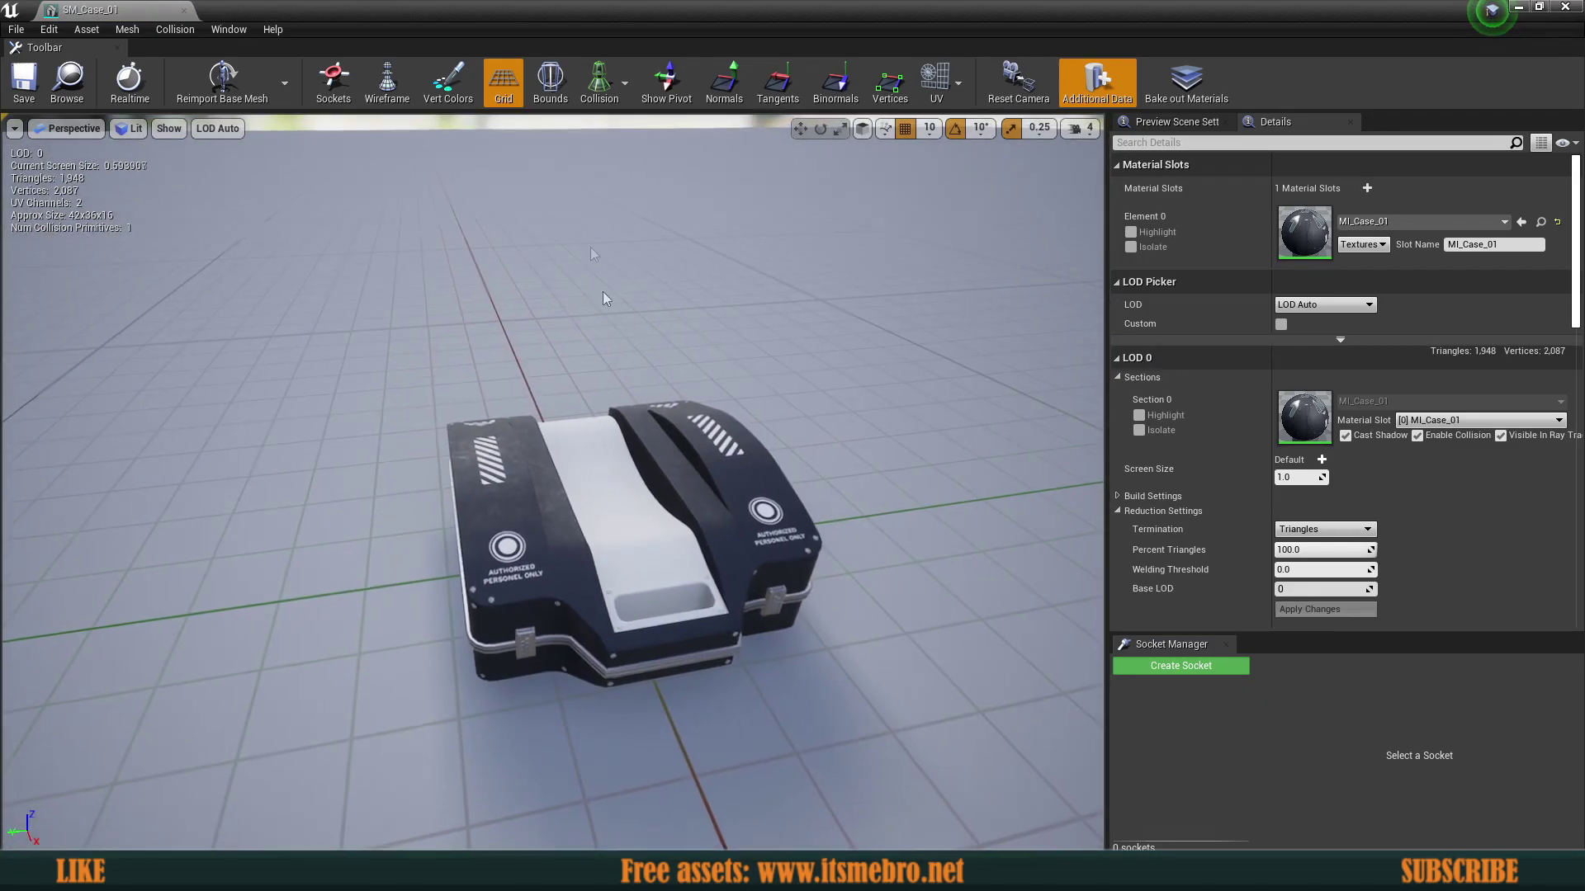
click(185, 10)
Step: Browse the Desk, Doors, Floor and Foliage mesh folders
click(478, 577)
double_click(458, 656)
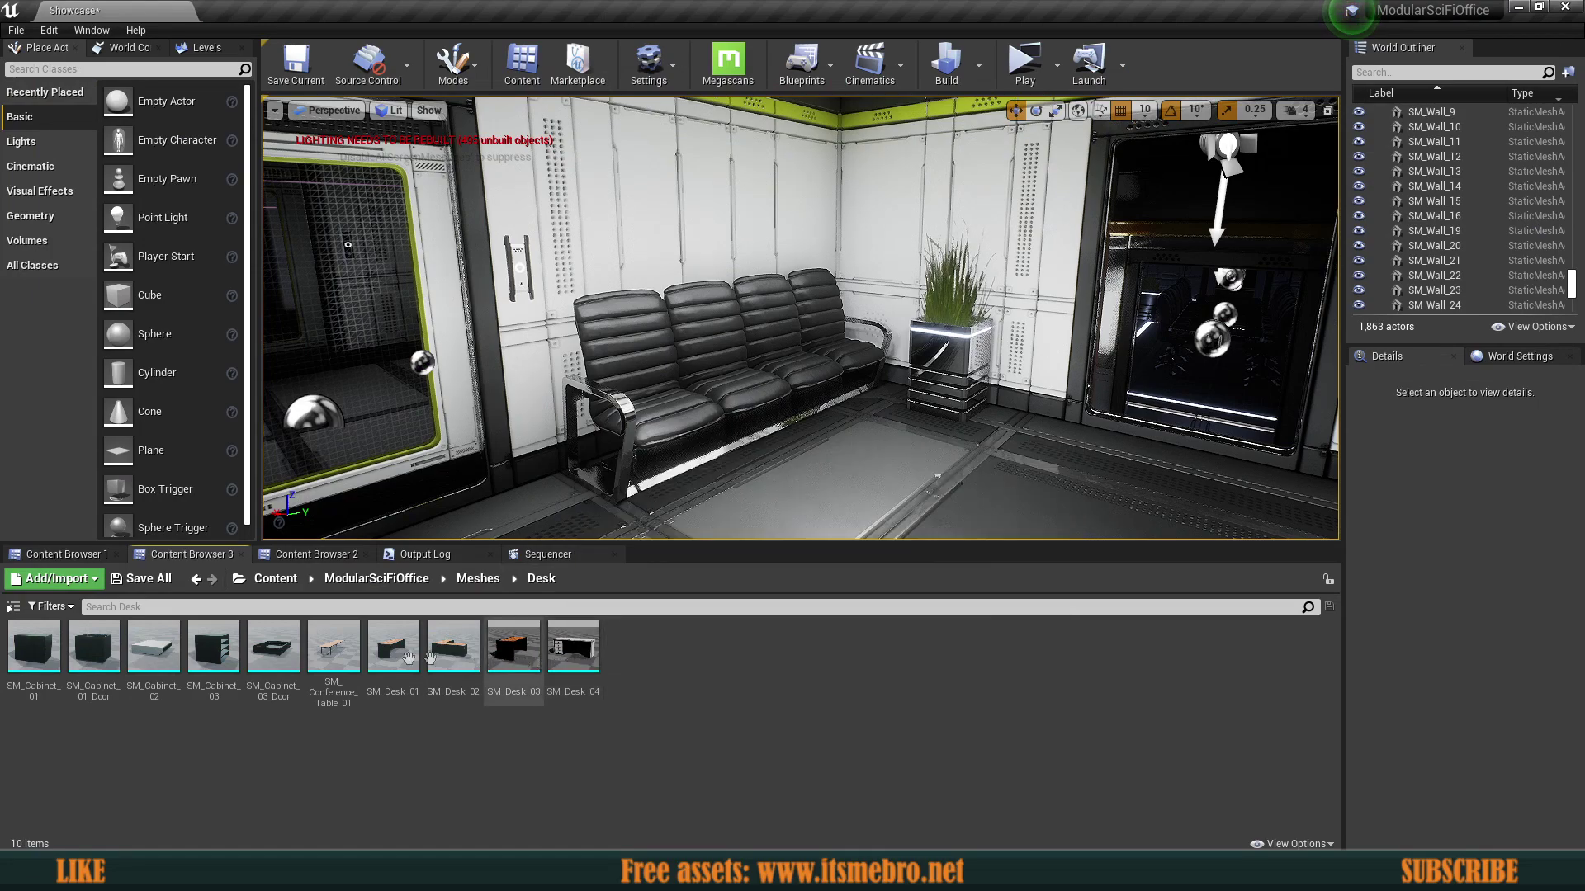
key(alt+Left)
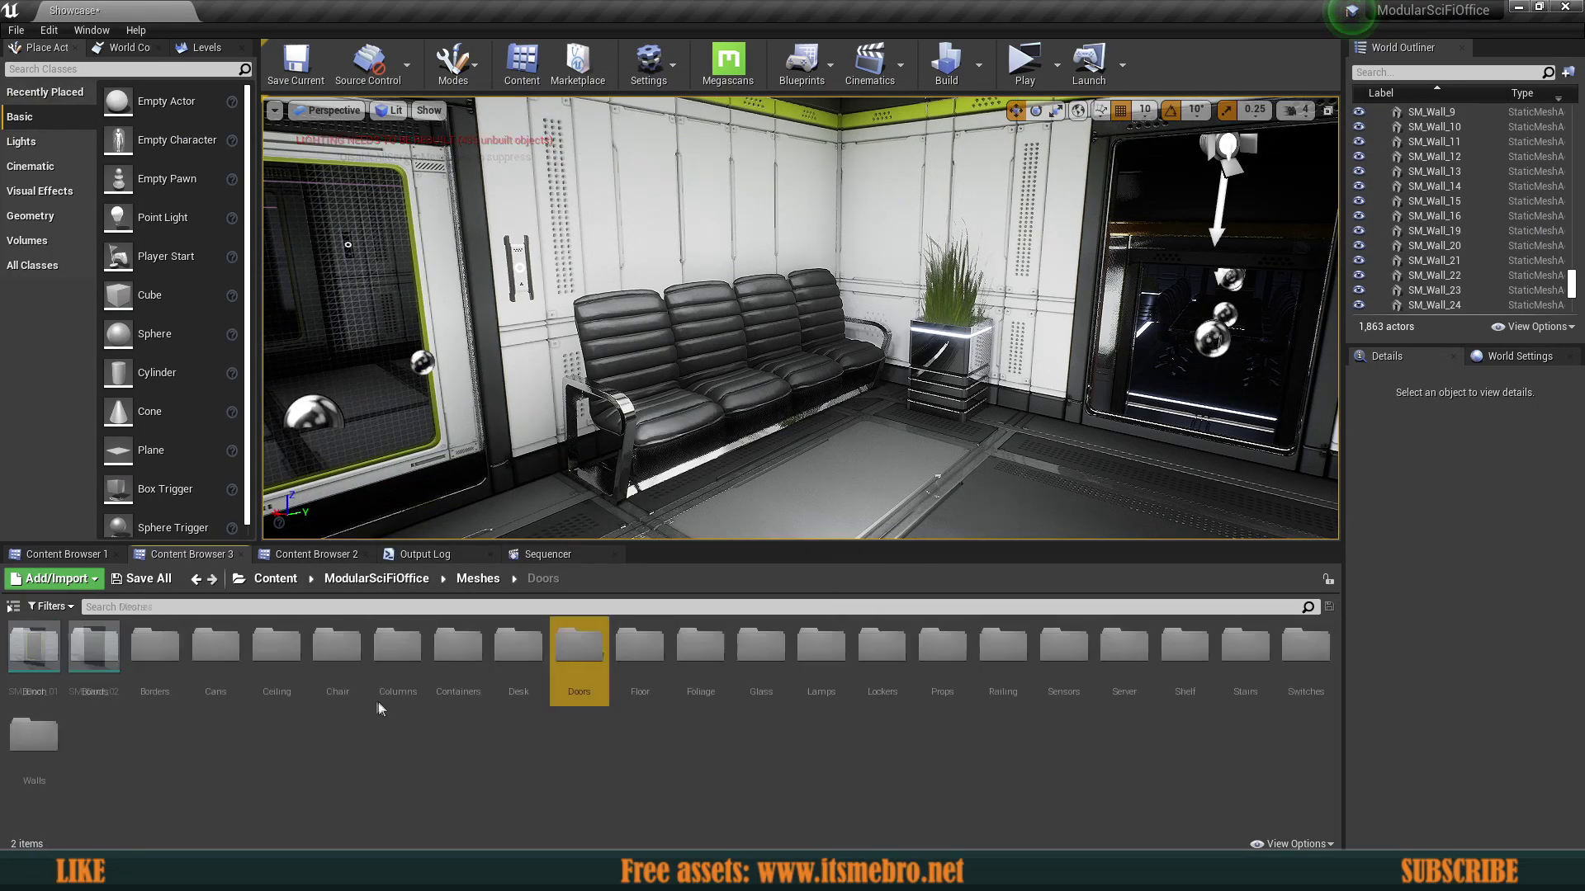
double_click(640, 648)
key(alt+Left)
double_click(701, 648)
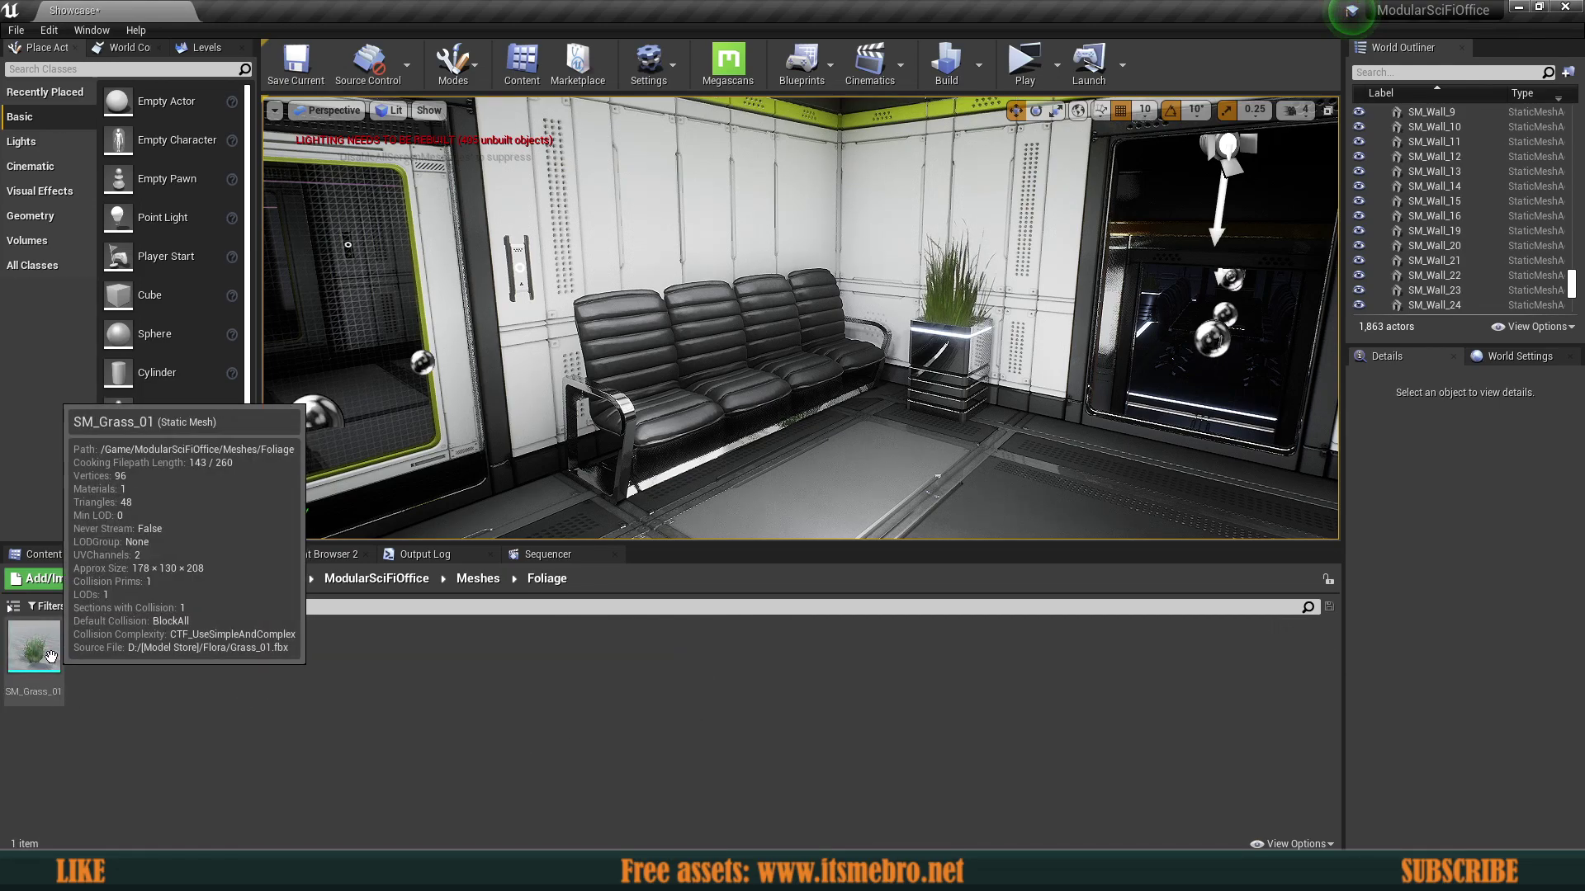
Step: Place SM_Grass_01 on the room floor to preview it in the level, and delete the placed copy
drag(57, 657, 853, 521)
drag(949, 503, 949, 503)
right_drag(949, 503, 1085, 496)
key(Delete)
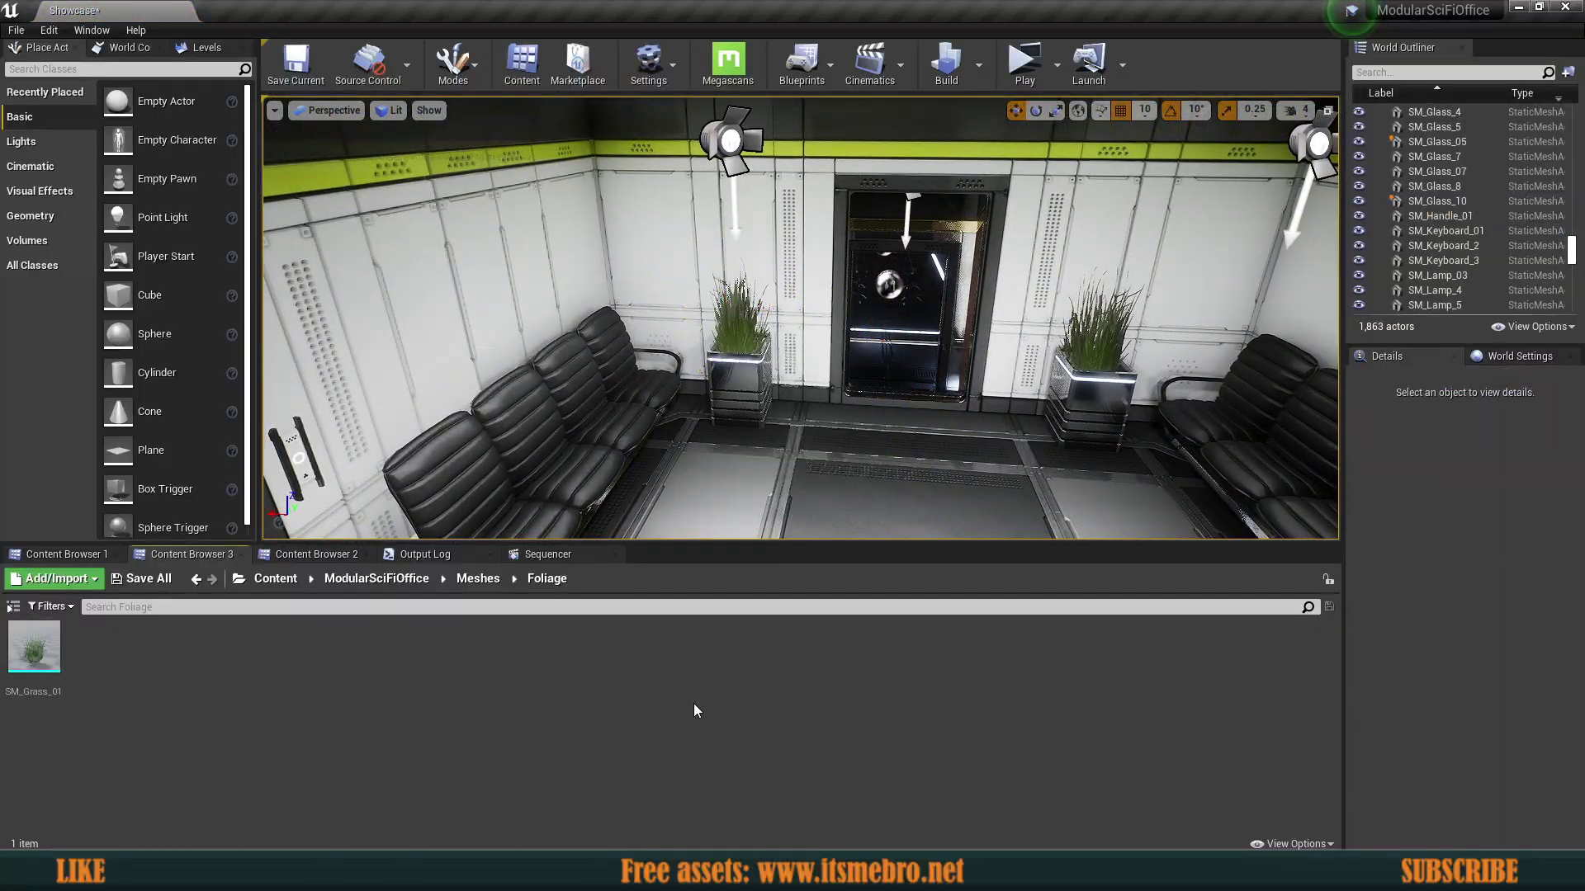
Step: From the Glass folder, preview SM_Glass_06 and SM_Glass_07 in the level one at a time, deleting each placed copy
key(alt+Left)
double_click(768, 650)
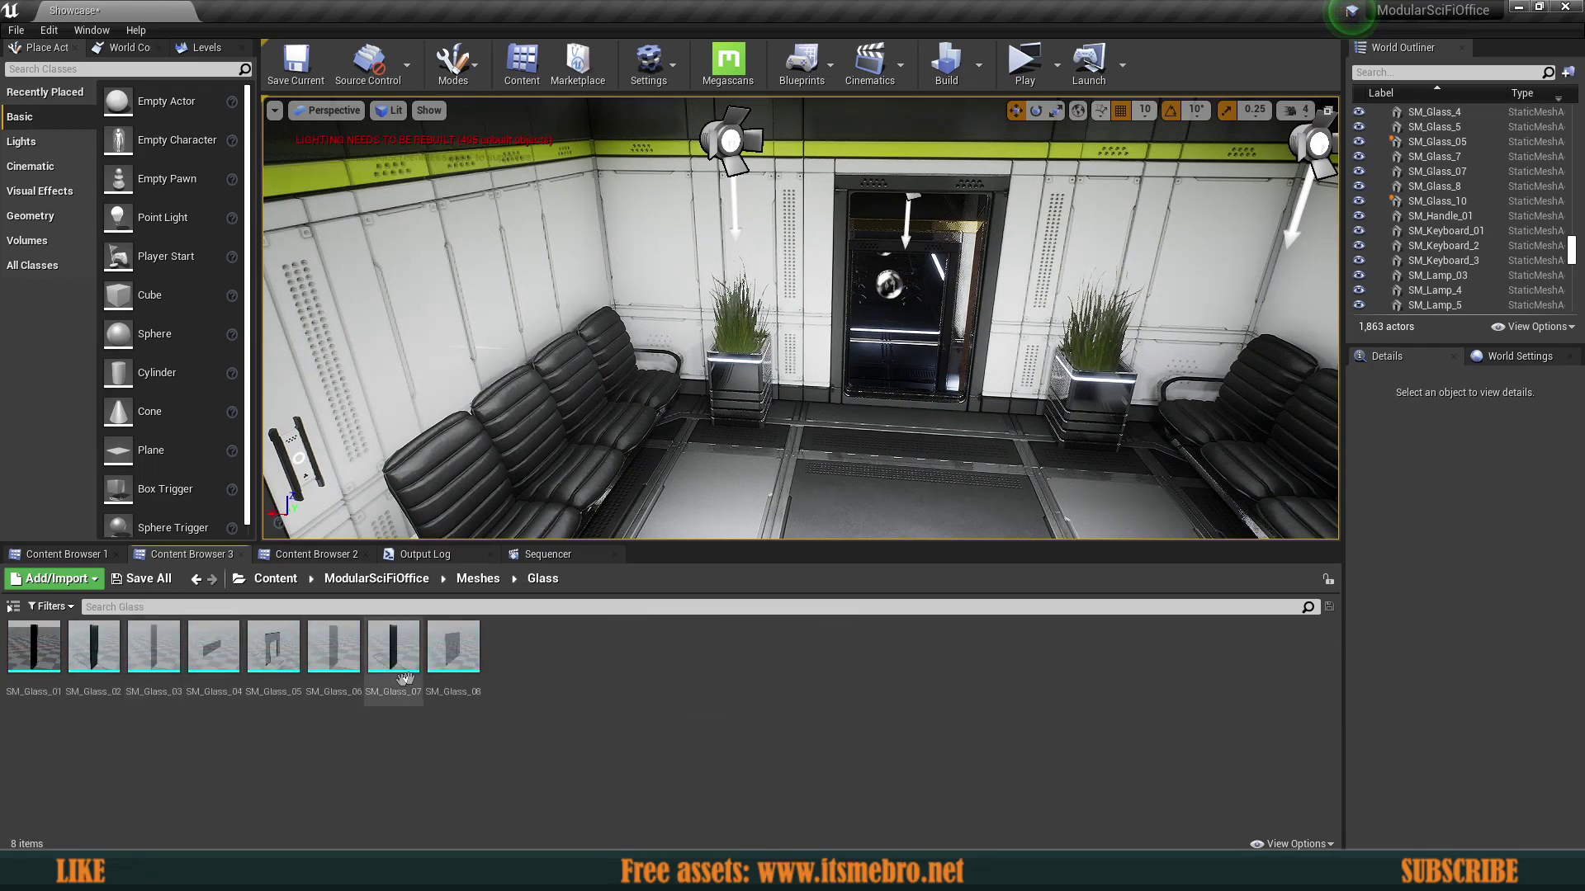
drag(333, 648, 731, 473)
right_drag(730, 473, 644, 495)
key(Delete)
drag(394, 662, 538, 503)
key(Delete)
Step: Preview SM_Glass_08 and SM_Glass_05 in the level one at a time, deleting each placed copy
drag(453, 652, 571, 482)
mouse_move(710, 464)
right_down()
mouse_move(628, 396)
mouse_move(694, 454)
right_up()
key(Delete)
drag(285, 644, 562, 464)
right_drag(562, 464, 548, 350)
key(Delete)
click(711, 721)
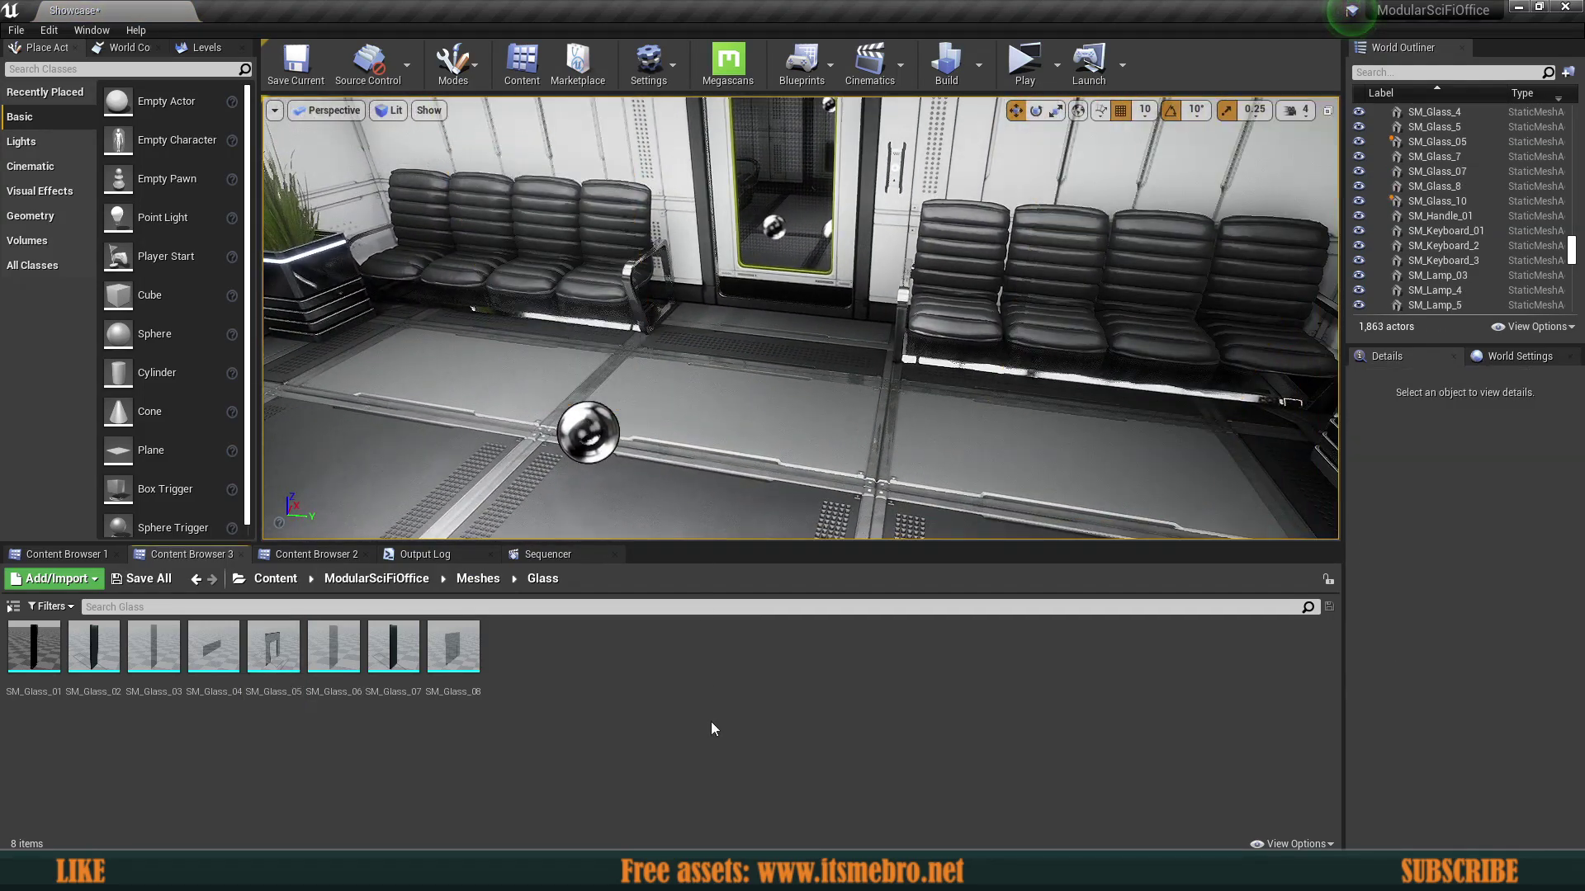
Step: From the Lamps folder, preview SM_Lamp_09 and SM_Lamp_07 in the level one at a time, deleting each placed copy
key(alt+Left)
double_click(803, 640)
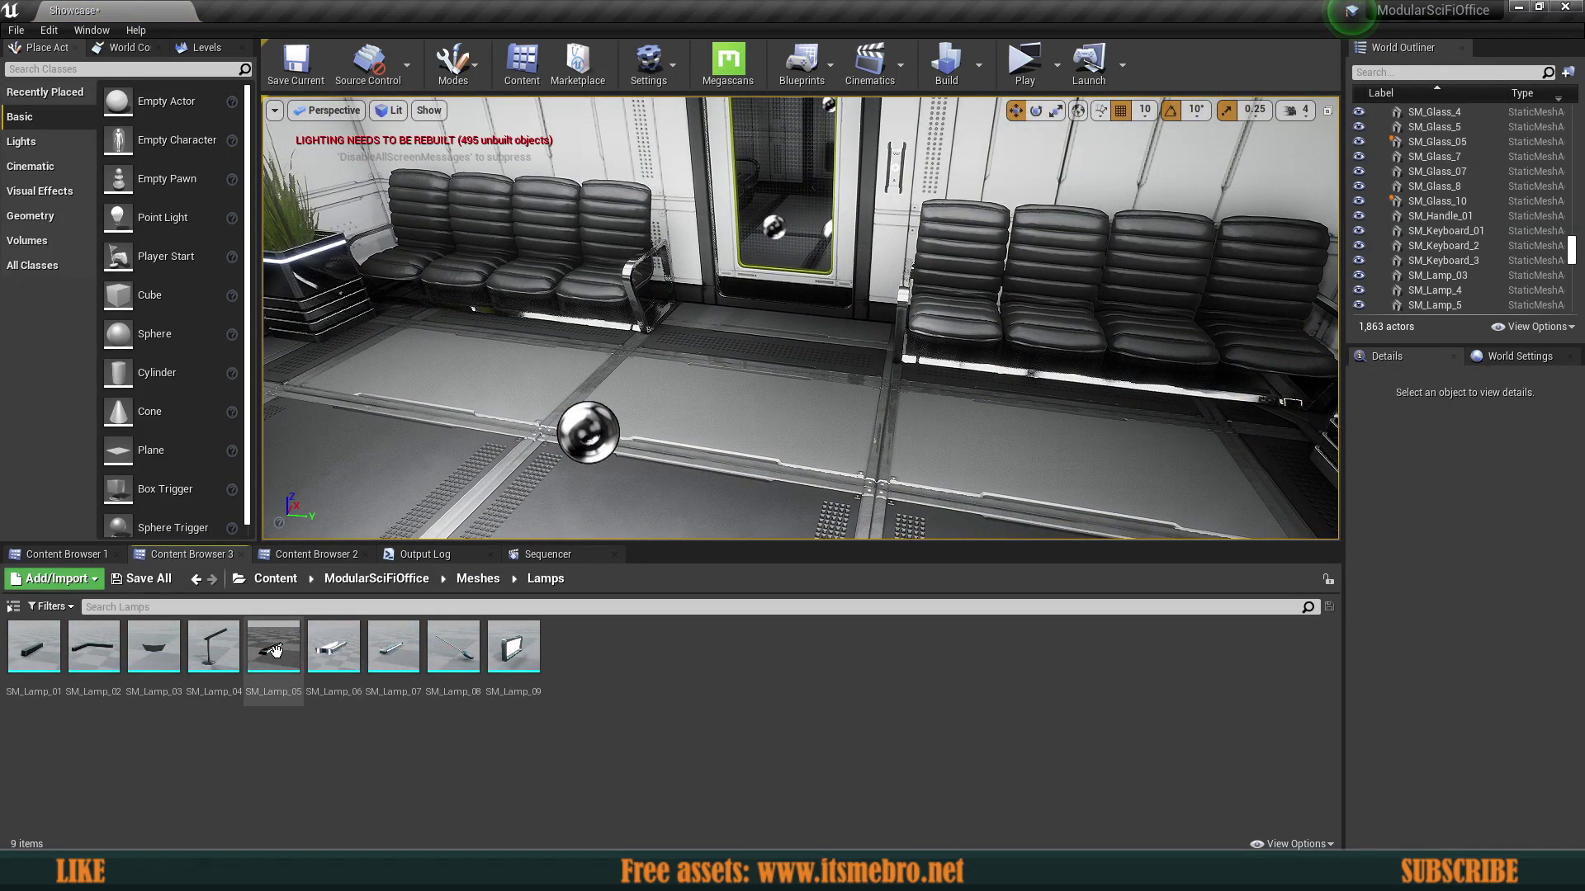
drag(513, 648, 731, 431)
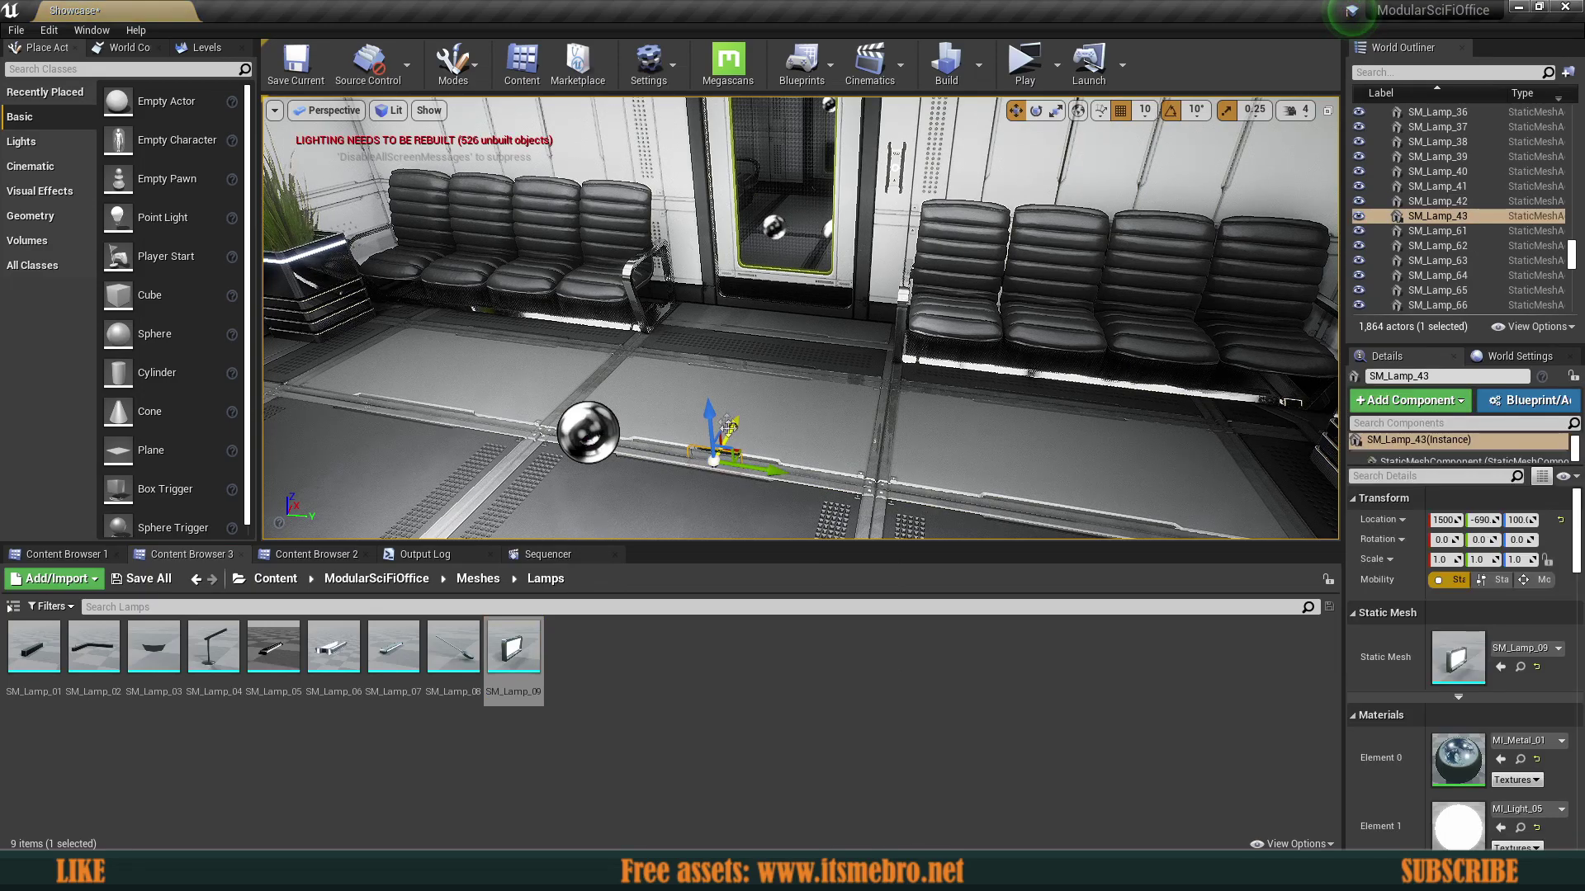
key(Delete)
right_drag(726, 330, 718, 215)
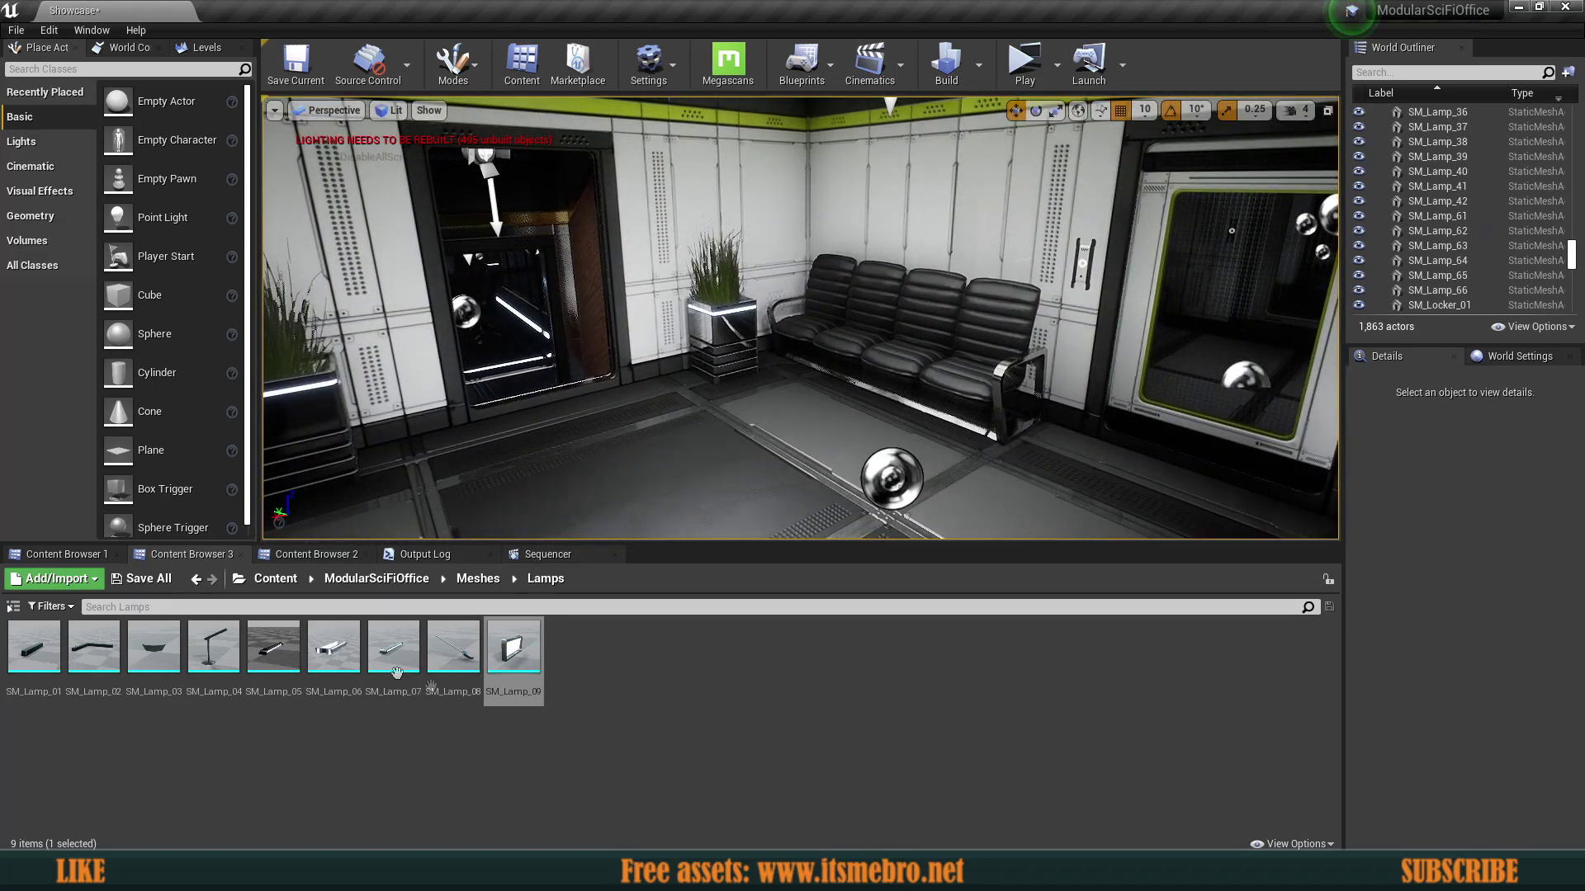
drag(397, 673, 535, 514)
drag(624, 489, 611, 454)
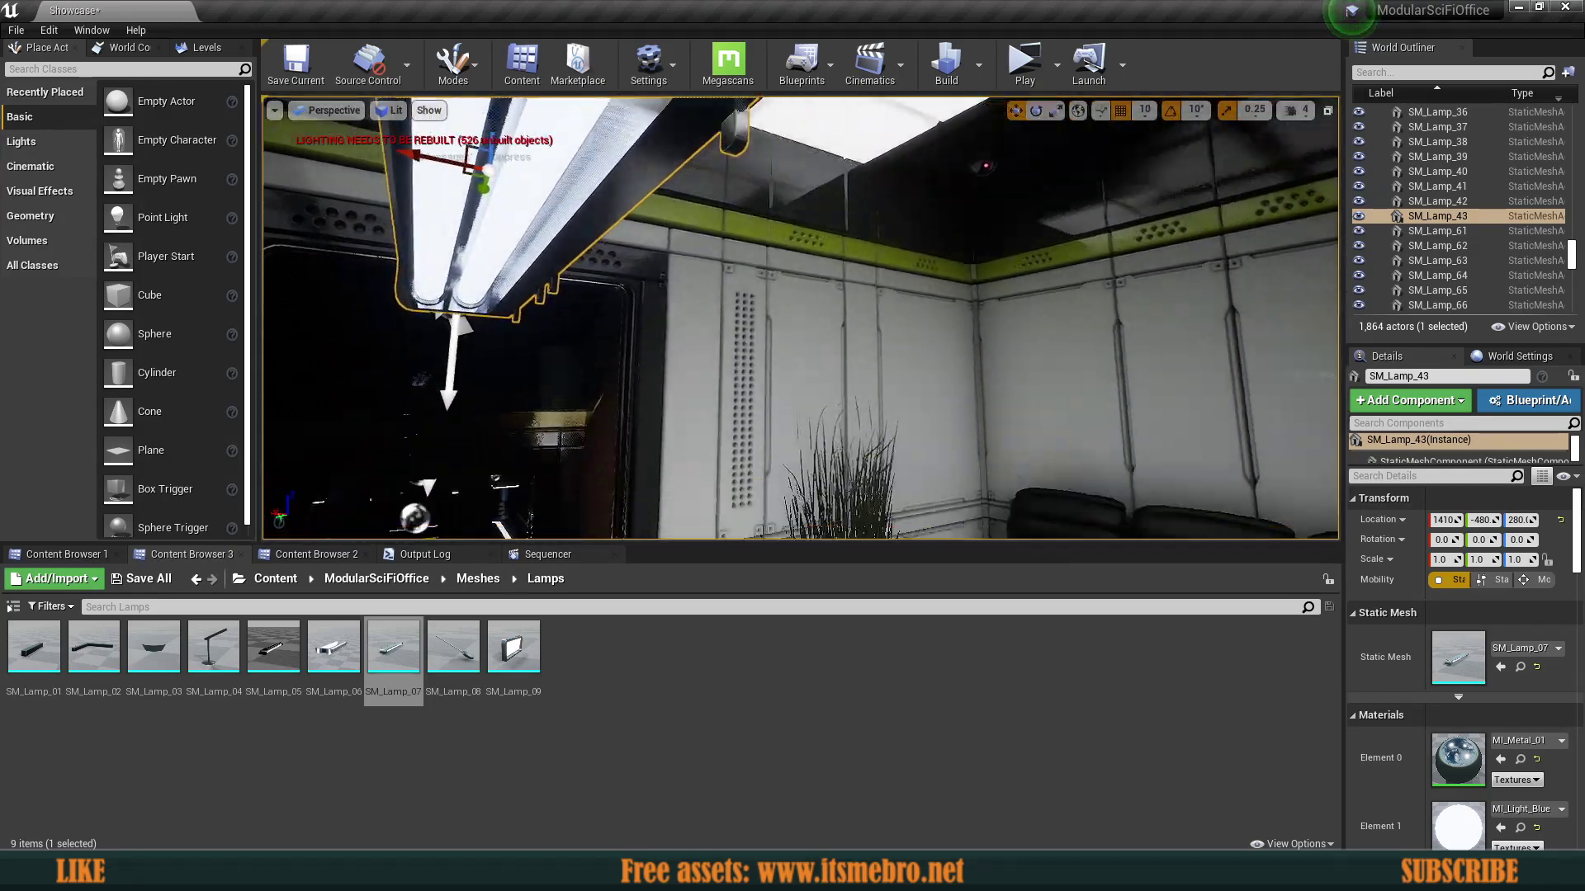
key(Delete)
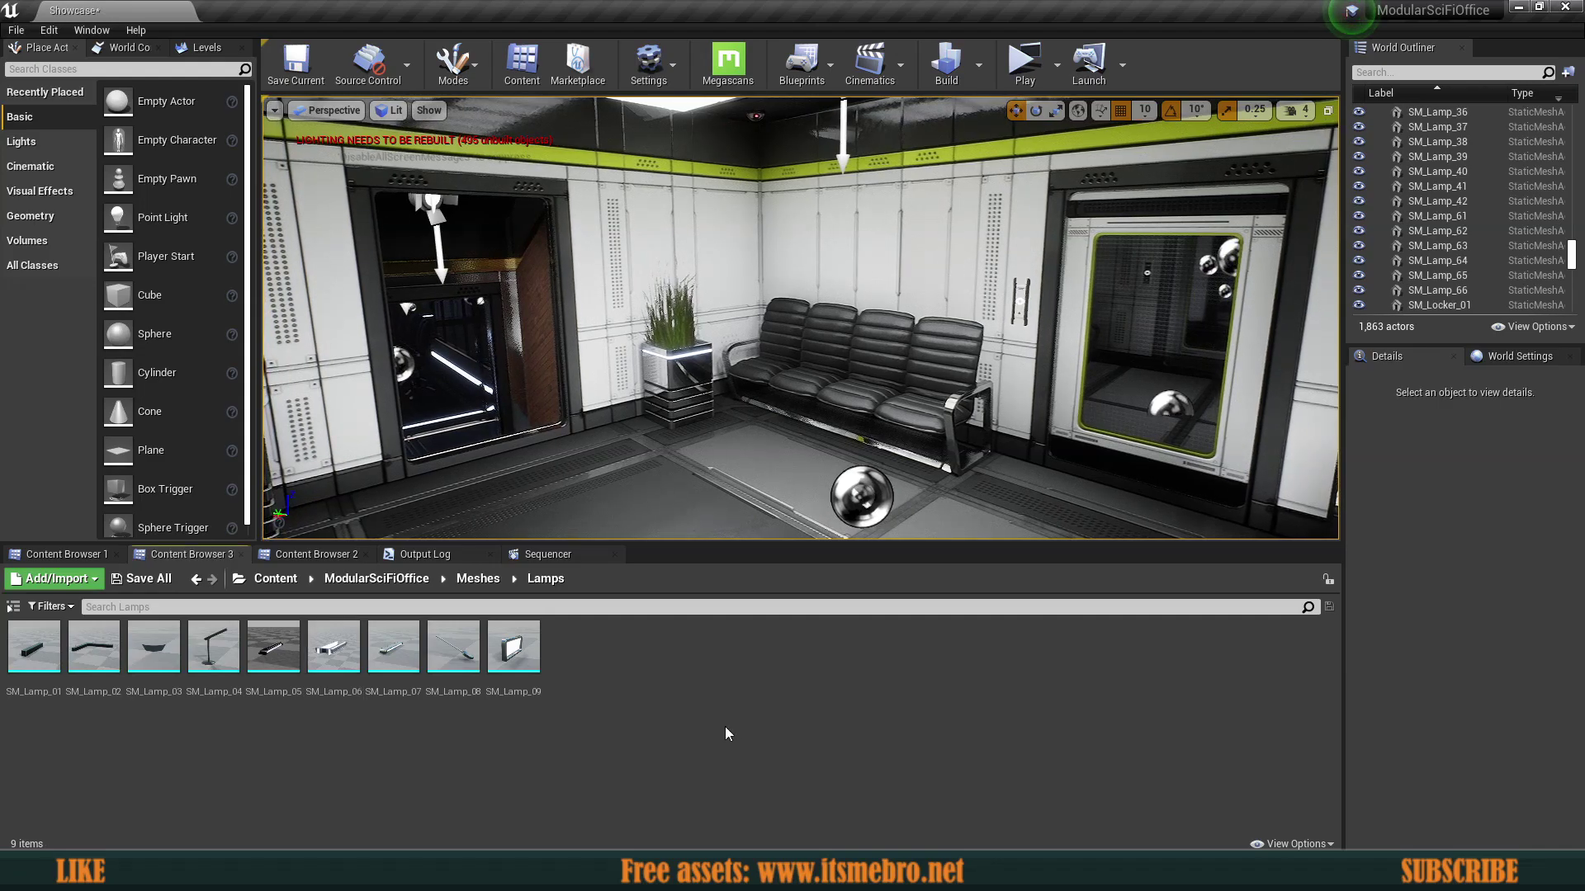
Step: From the Lockers folder, preview SM_Locker_03 and SM_Locker_01 in the level, removing the placed copies
key(alt+Left)
double_click(887, 647)
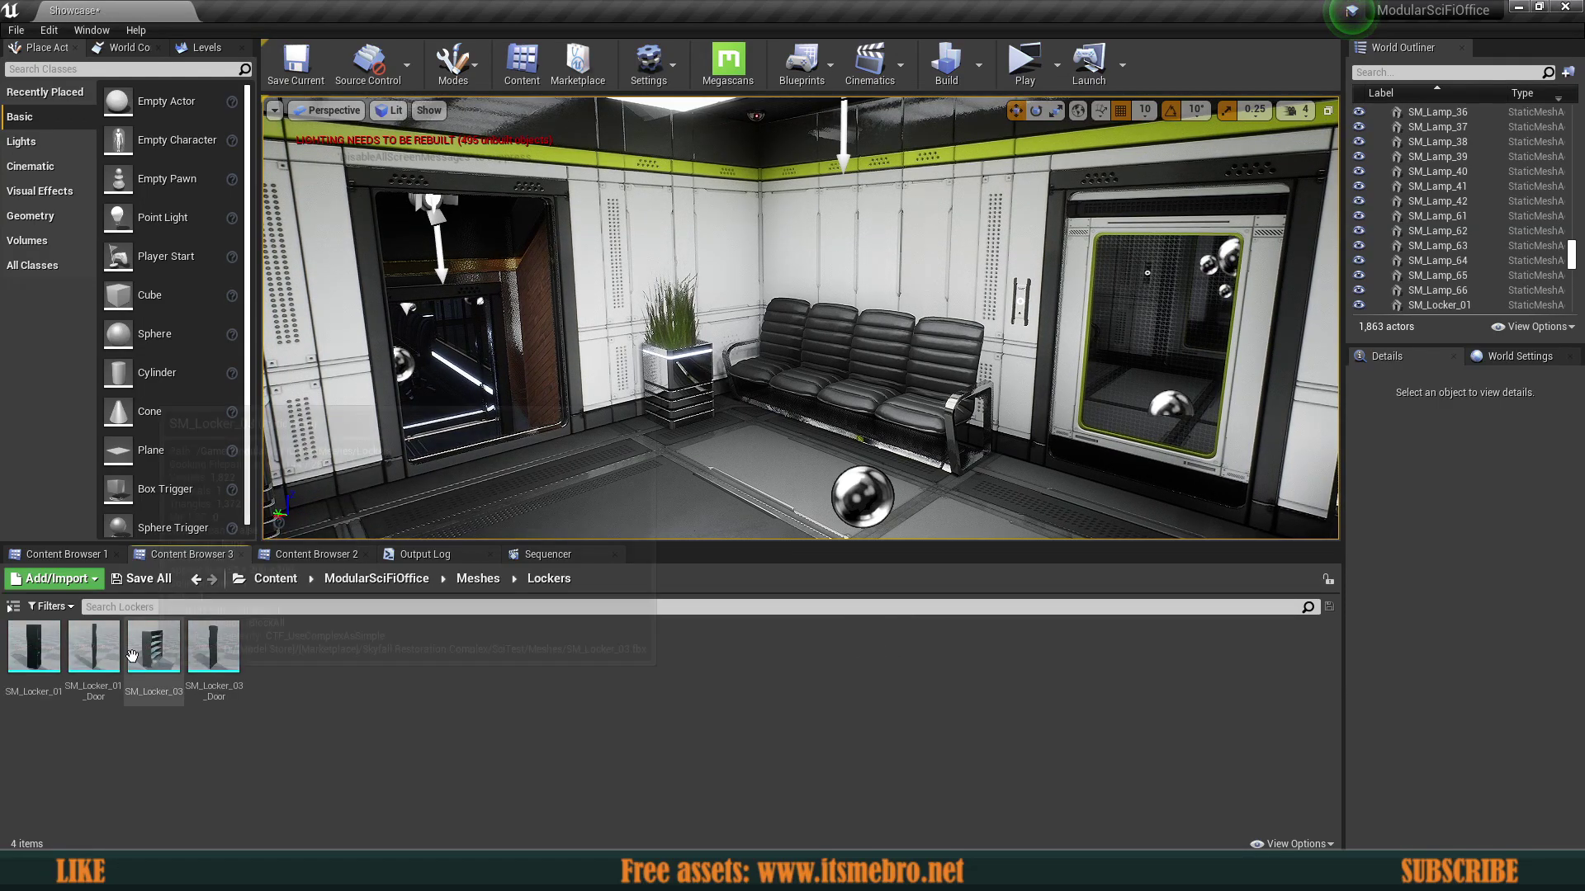
drag(154, 647, 779, 354)
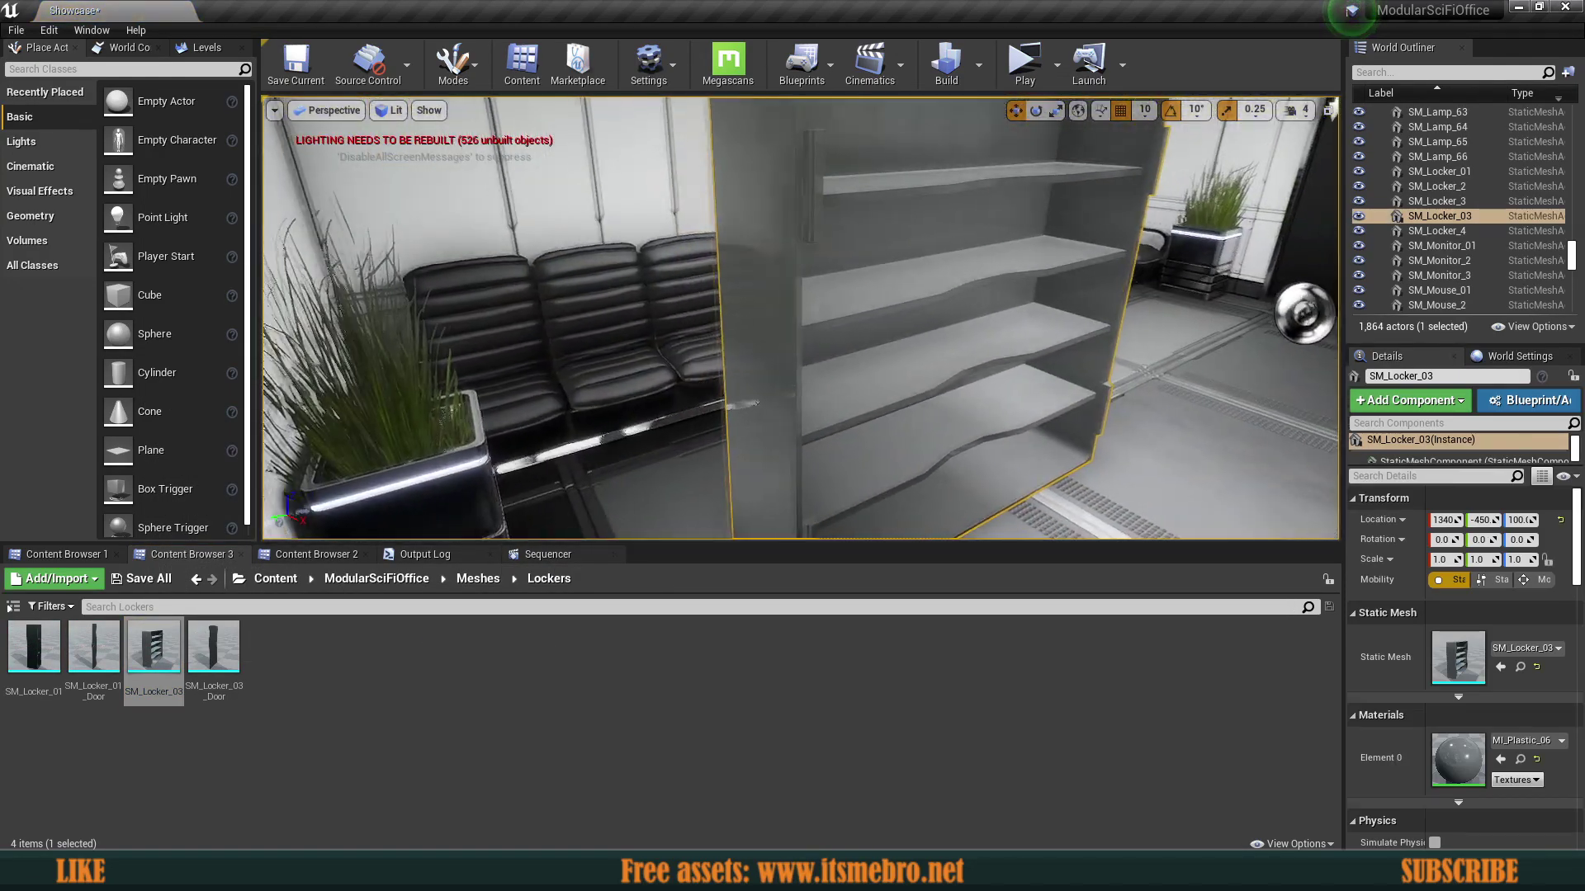
key(f)
key(Delete)
drag(34, 647, 720, 495)
click(729, 679)
Step: From the Props folder, place SM_Fan_01_Propellers on the floor, examine it up close, and delete it
key(alt+Left)
double_click(928, 648)
key(alt+Left)
double_click(967, 672)
drag(873, 647, 797, 492)
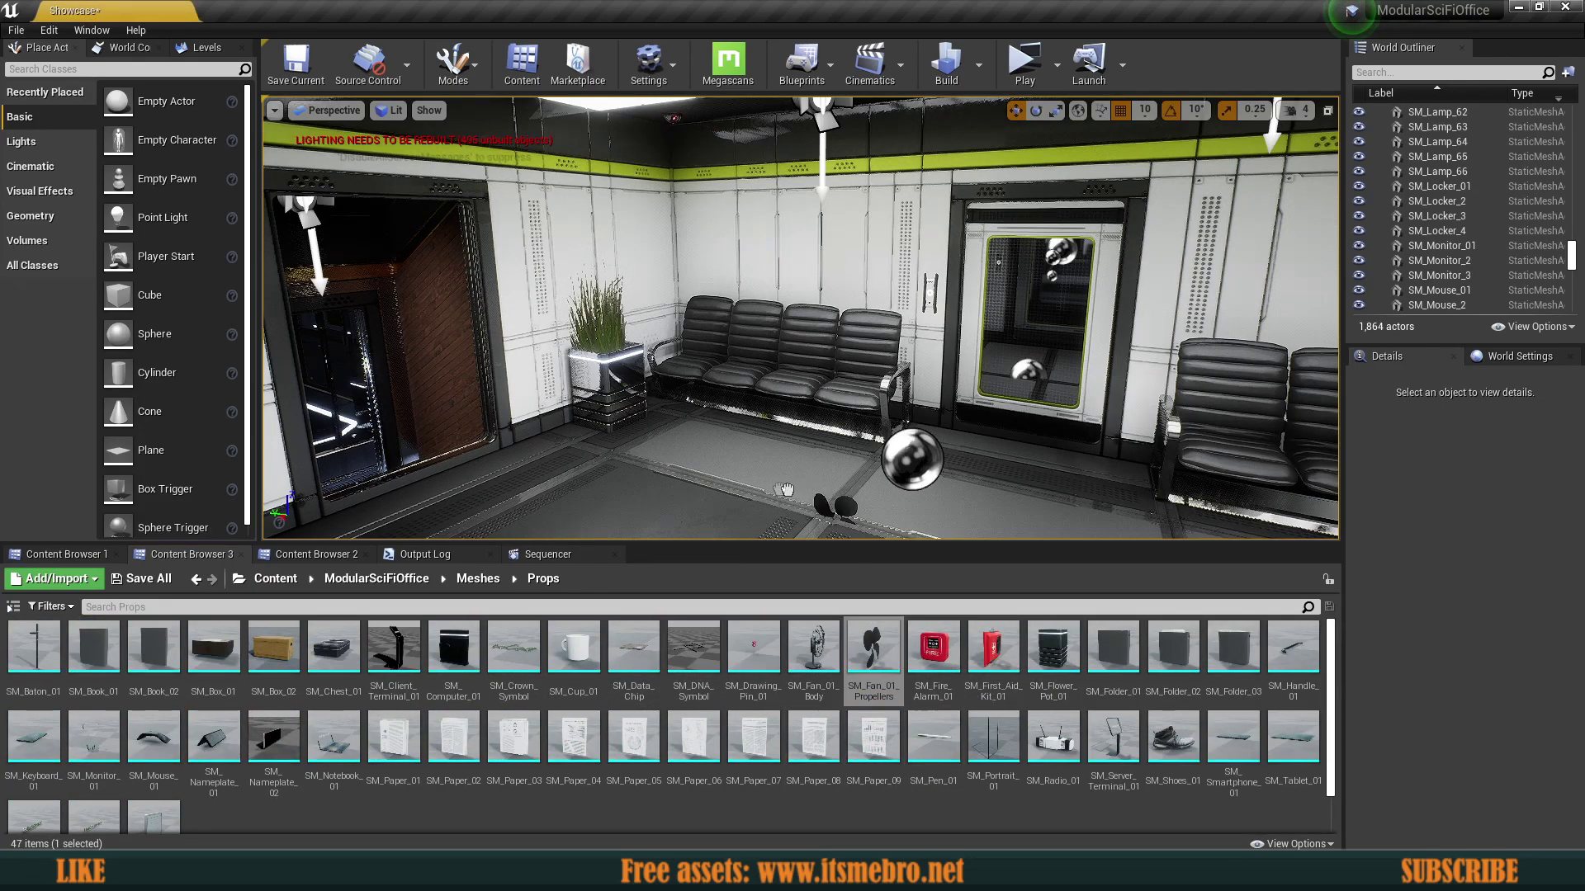
click(787, 498)
key(f)
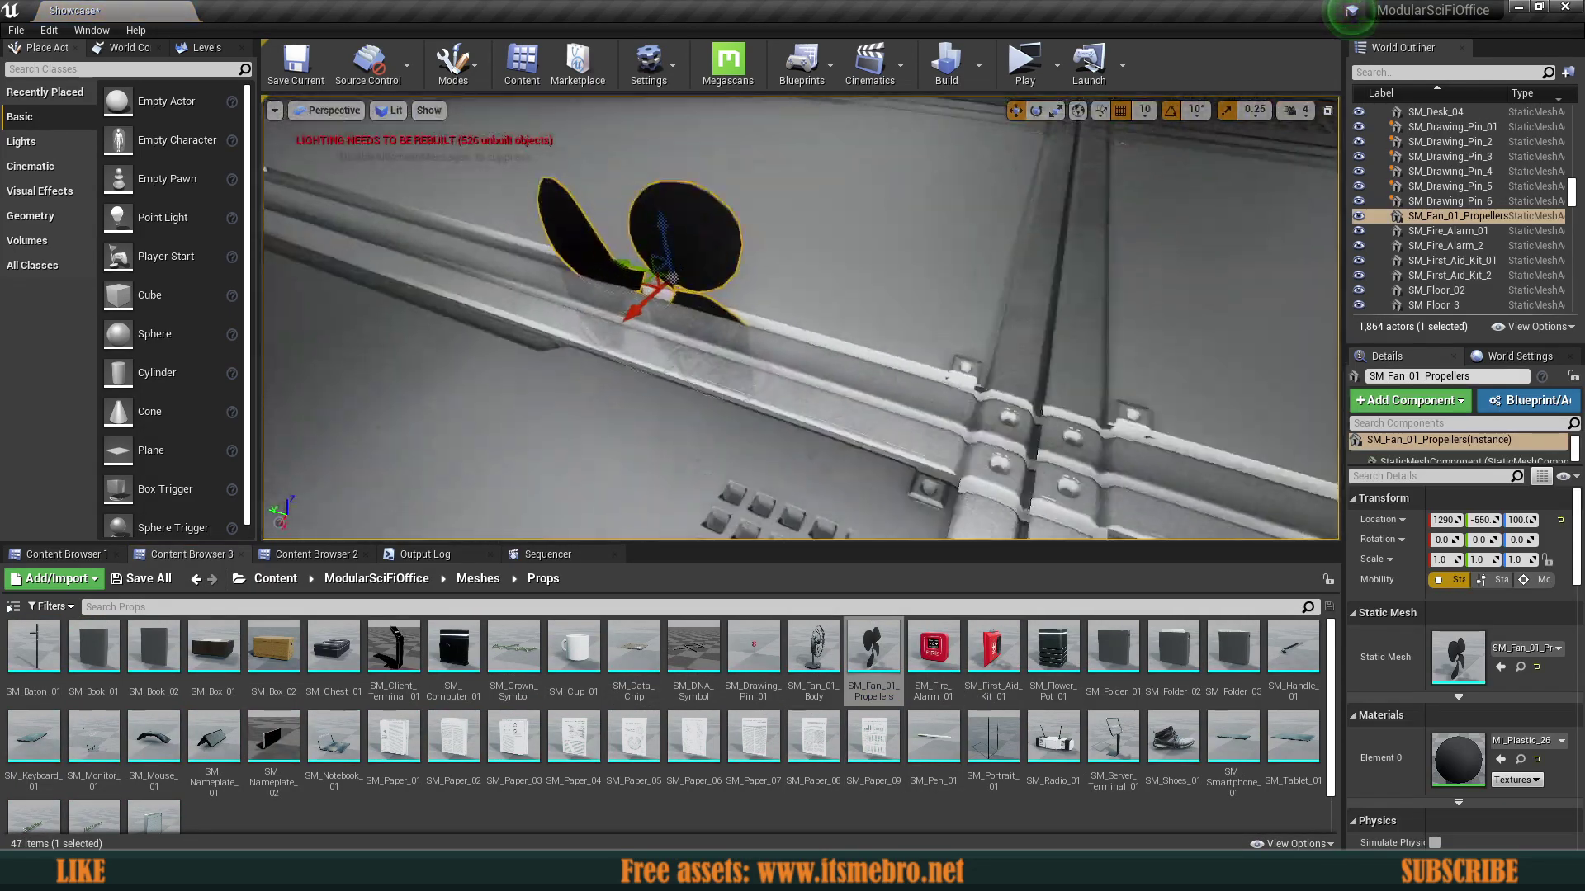
middle_drag(675, 220, 1022, 221)
right_drag(678, 147, 635, 114)
key(s)
key(Delete)
Step: Preview SM_Fan_01_Body and the drawing pin mesh on the floor one at a time, deleting each placed copy
drag(814, 649, 763, 444)
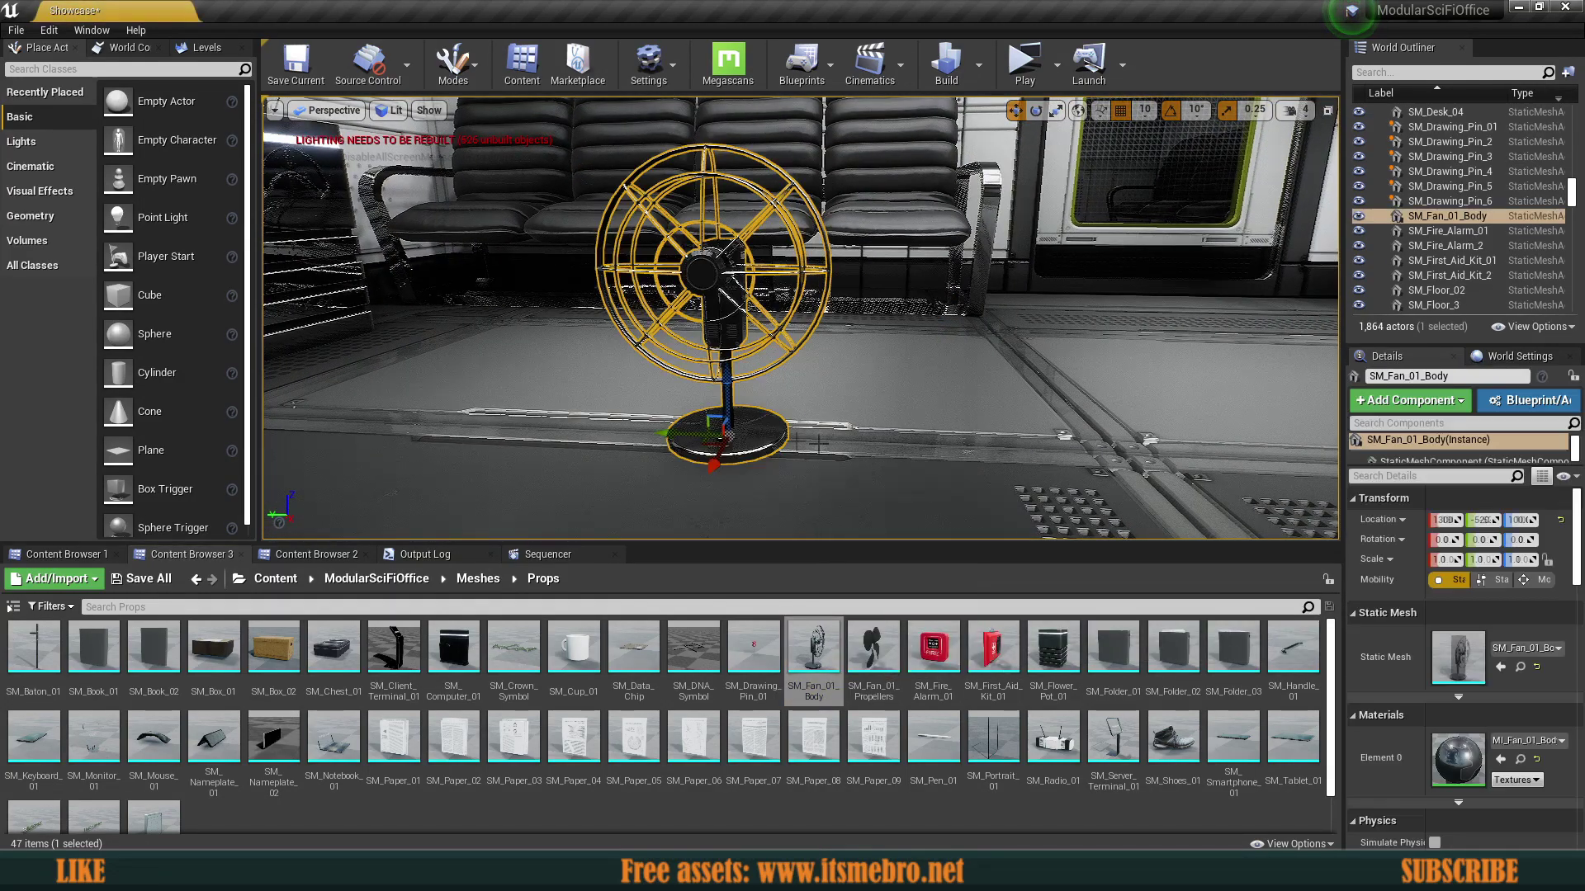
key(Delete)
mouse_move(753, 652)
mouse_down()
mouse_move(756, 453)
mouse_move(782, 450)
mouse_up()
key(Delete)
Step: Place the SM_Data_Chip mesh on the floor, examine it up close, and delete the placed copies
mouse_move(629, 650)
mouse_down()
mouse_move(660, 442)
mouse_move(601, 623)
mouse_move(601, 479)
mouse_up()
key(Delete)
key(Delete)
click(645, 634)
mouse_move(661, 462)
right_down()
mouse_move(594, 528)
mouse_move(661, 470)
right_up()
key(w)
drag(642, 665, 647, 428)
right_drag(647, 428, 578, 487)
key(w)
mouse_move(725, 420)
right_down()
mouse_move(735, 380)
mouse_move(726, 421)
right_up()
key(s)
key(Delete)
scroll(615, 693, down, 2)
Step: From the Railing folder, preview SM_Railing_11 in the level and delete the placed copy
key(alt+Left)
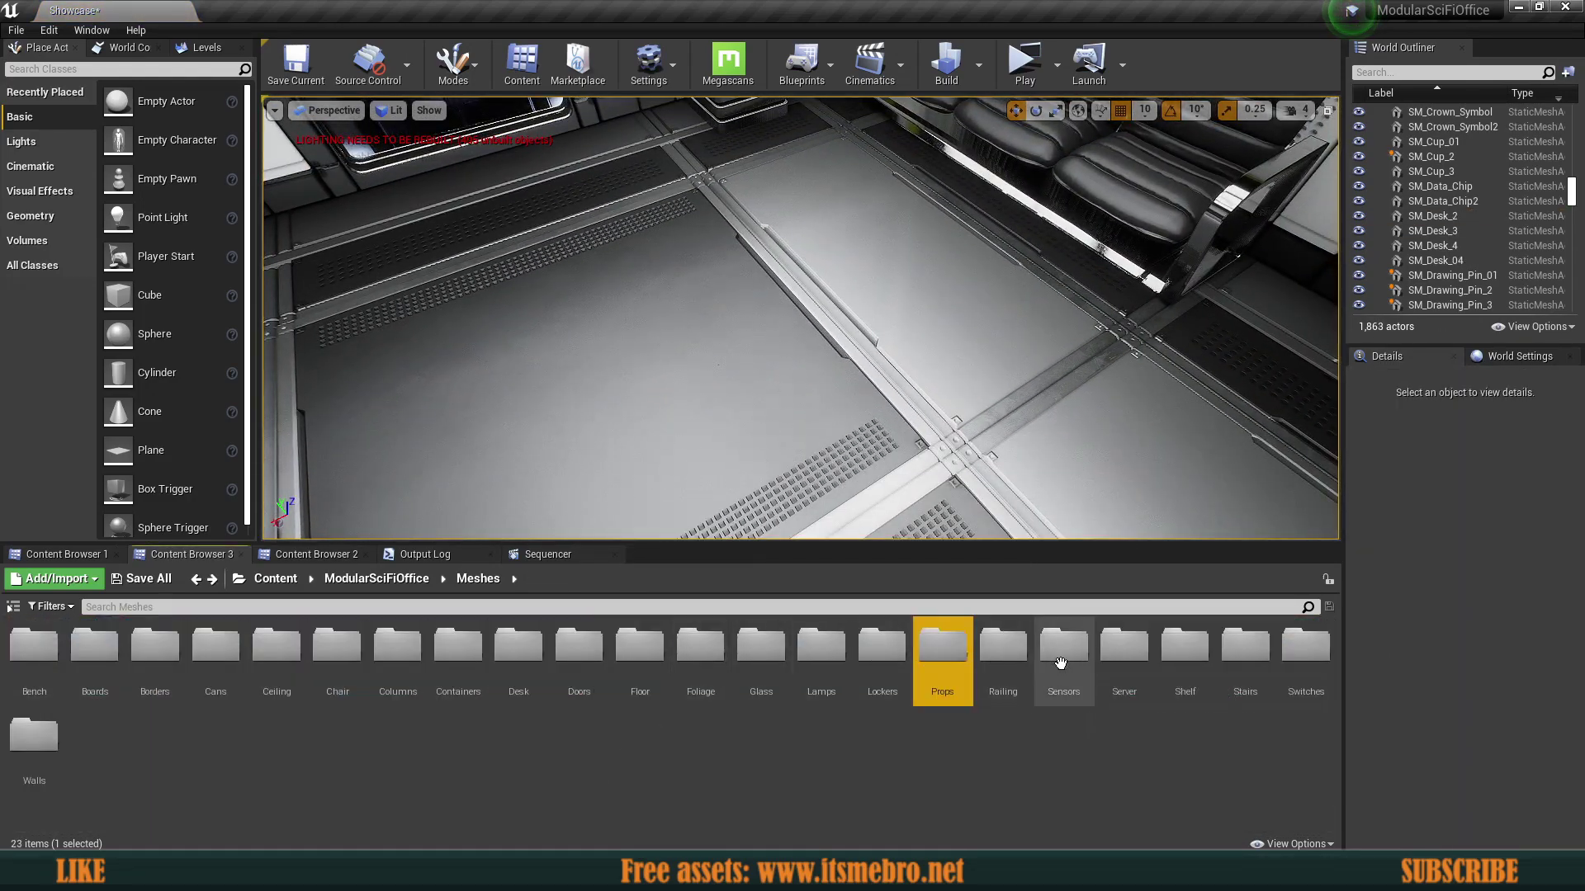
double_click(1004, 646)
drag(99, 646, 644, 373)
key(Delete)
key(alt+Left)
double_click(1016, 651)
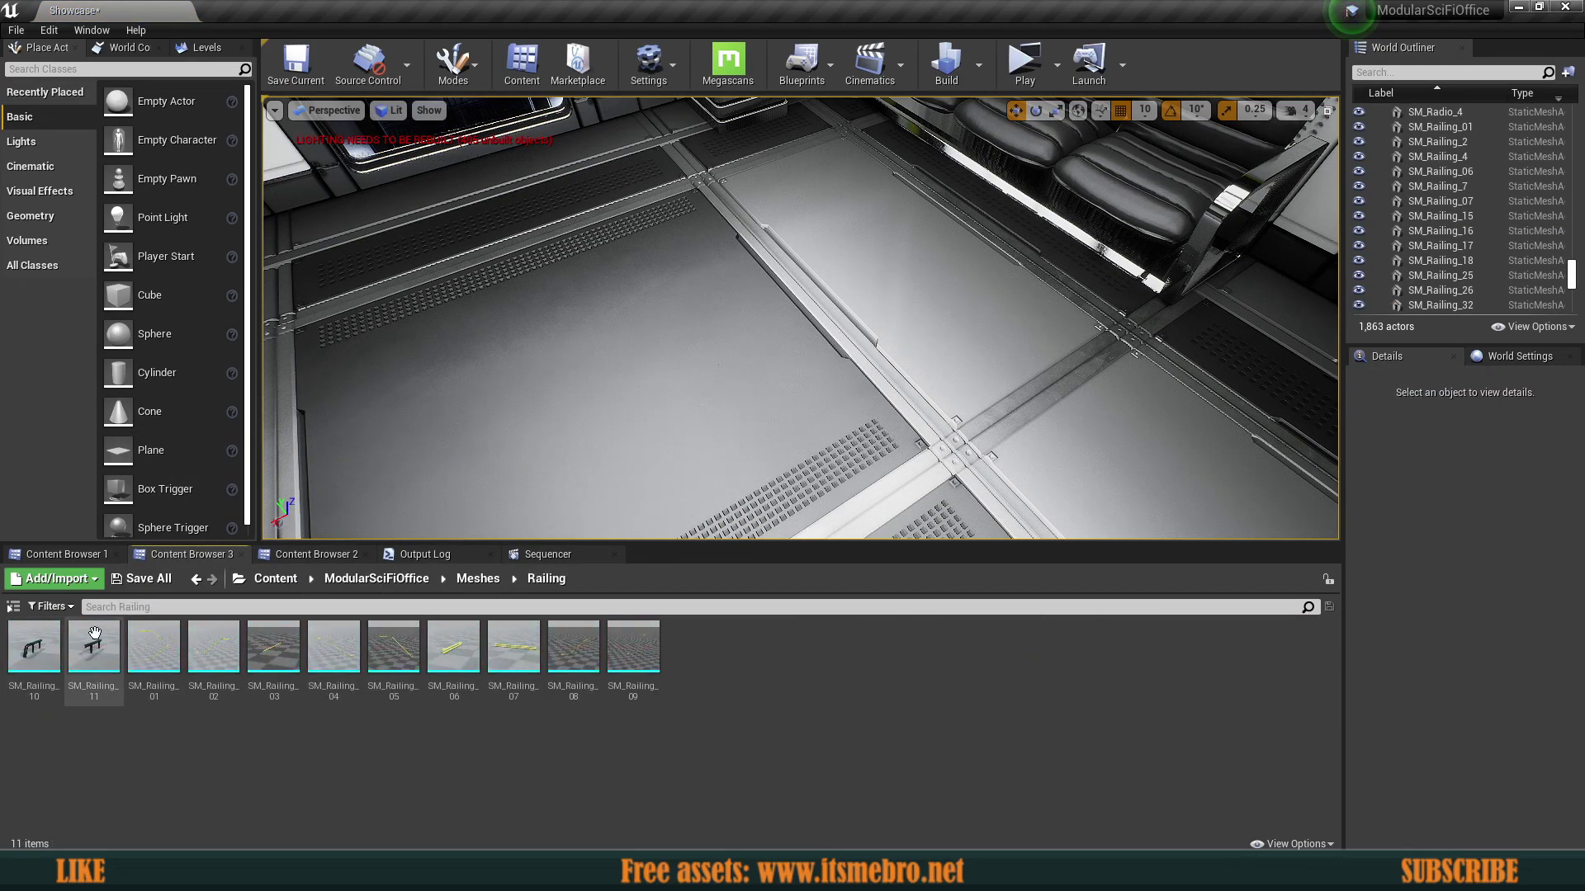
Step: Browse the Sensors, Server and Shelf mesh folders
key(alt+Left)
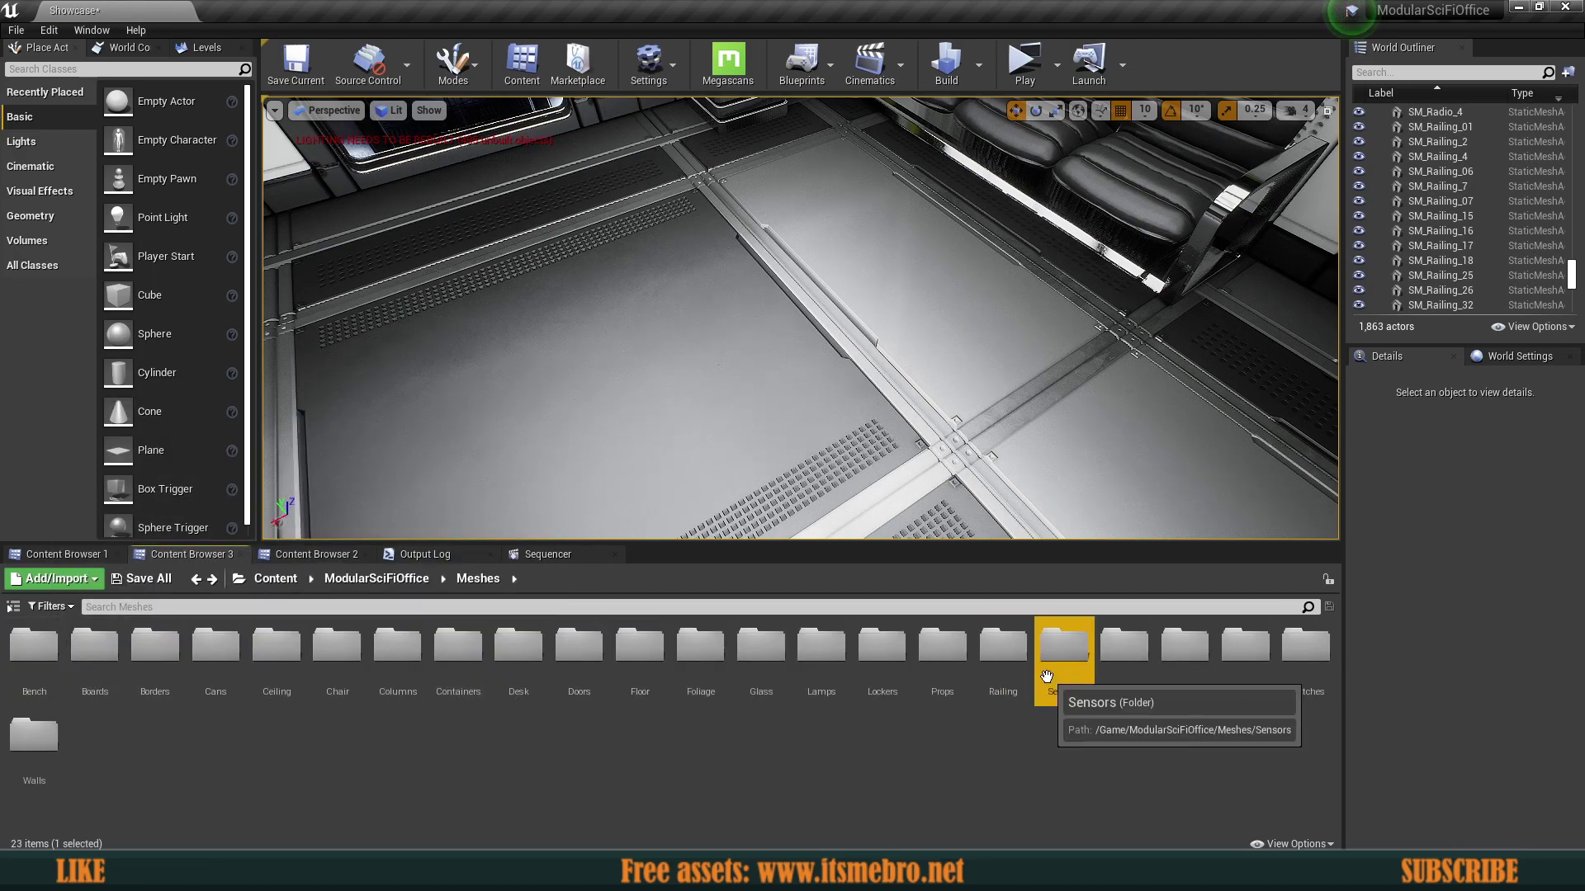
double_click(1063, 648)
key(alt+Left)
double_click(1124, 648)
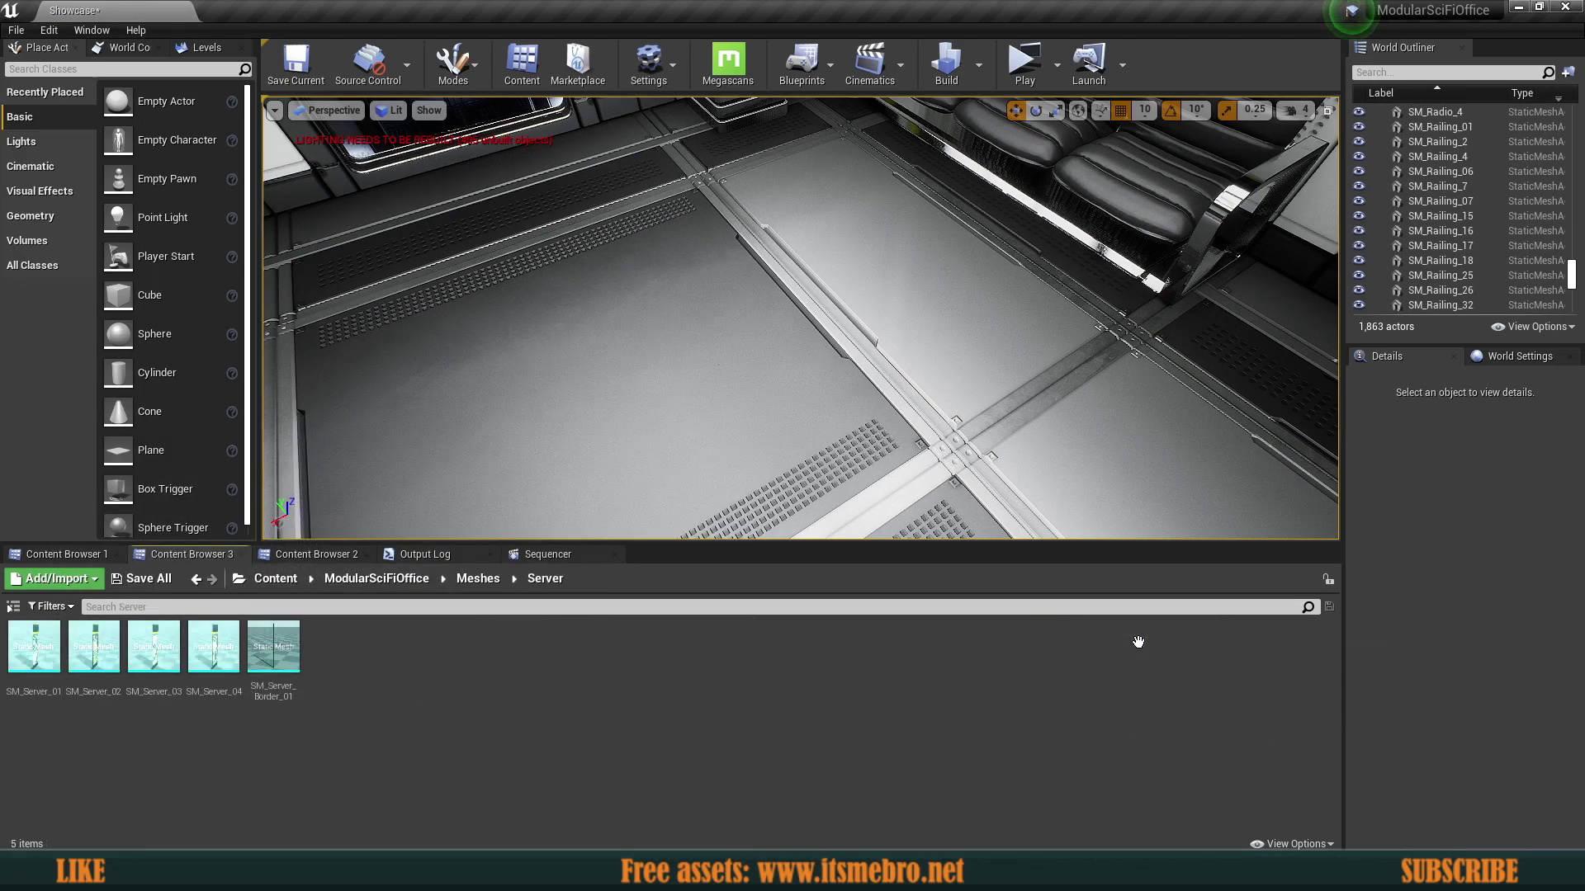
key(alt+Left)
double_click(1162, 661)
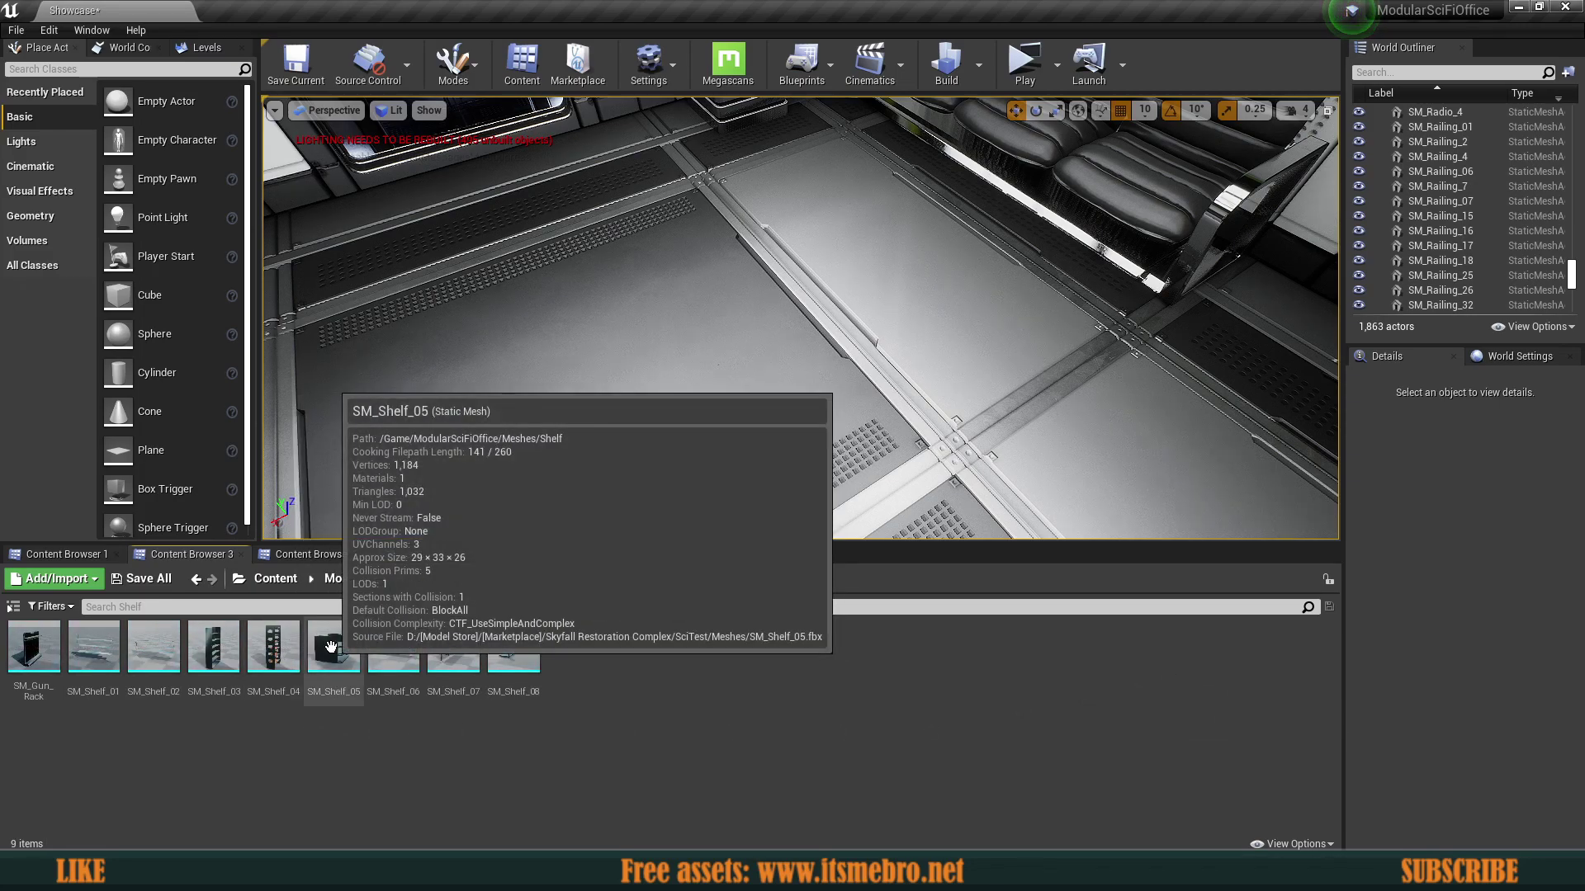
Step: Place the SM_Shelf_04 mesh on the floor, examine it from another angle, and delete the placed copy
drag(276, 651, 622, 371)
alt+drag(980, 396, 726, 355)
mouse_move(627, 462)
right_down()
mouse_move(528, 431)
mouse_move(578, 409)
mouse_move(640, 433)
right_up()
key(Delete)
key(w)
key(s)
Step: Browse the Stairs and Switches mesh folders and return to the root Content folder
key(alt+Left)
double_click(1246, 651)
key(alt+Left)
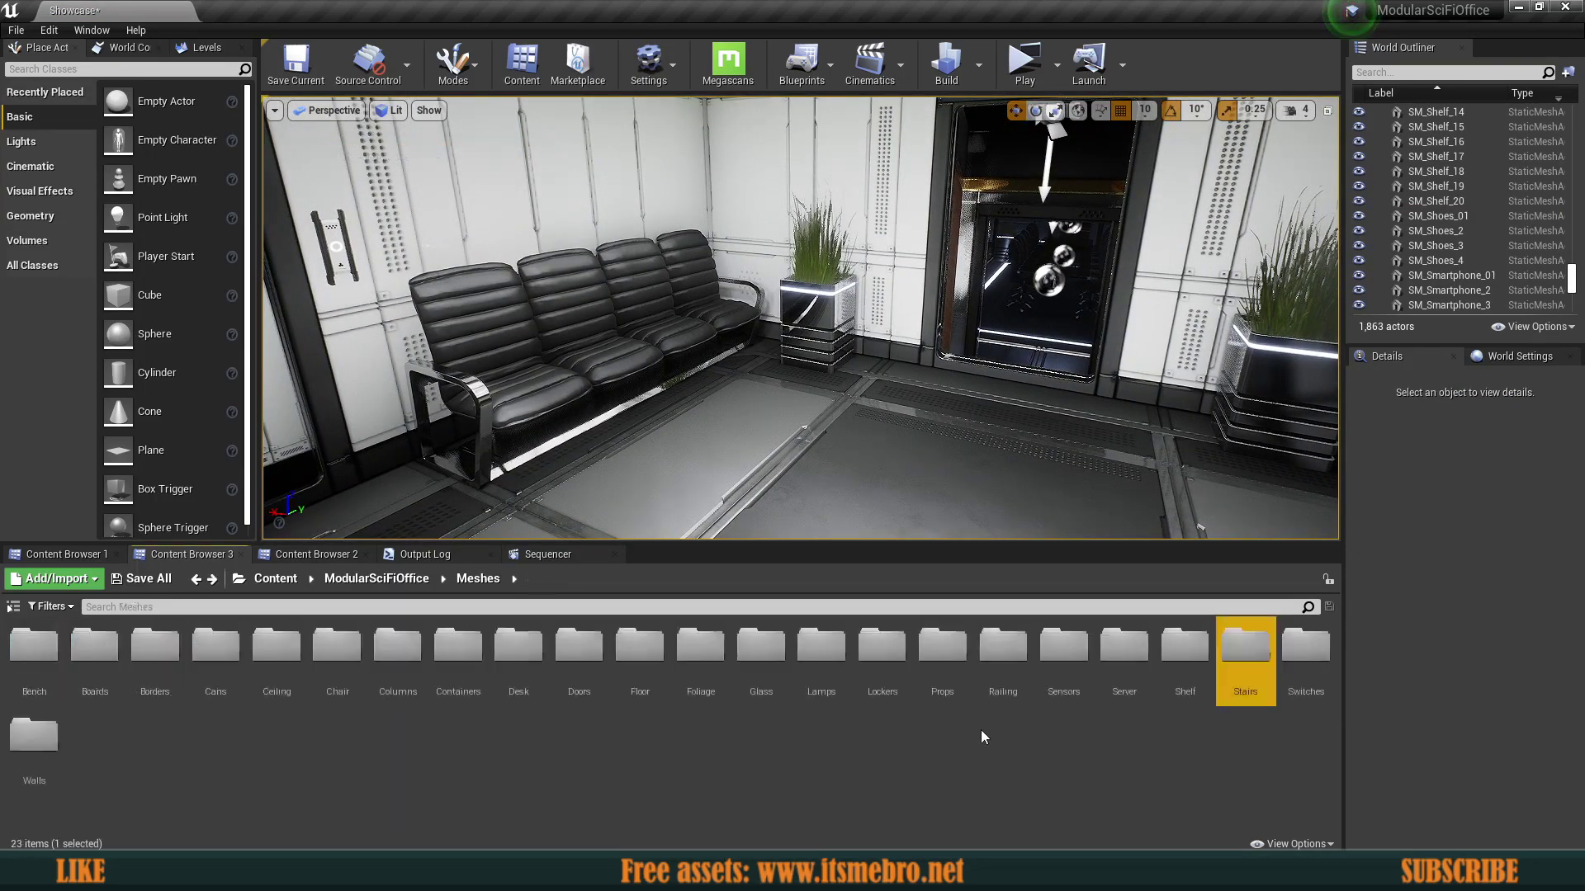
double_click(1305, 672)
key(alt+Left)
key(alt+Left)
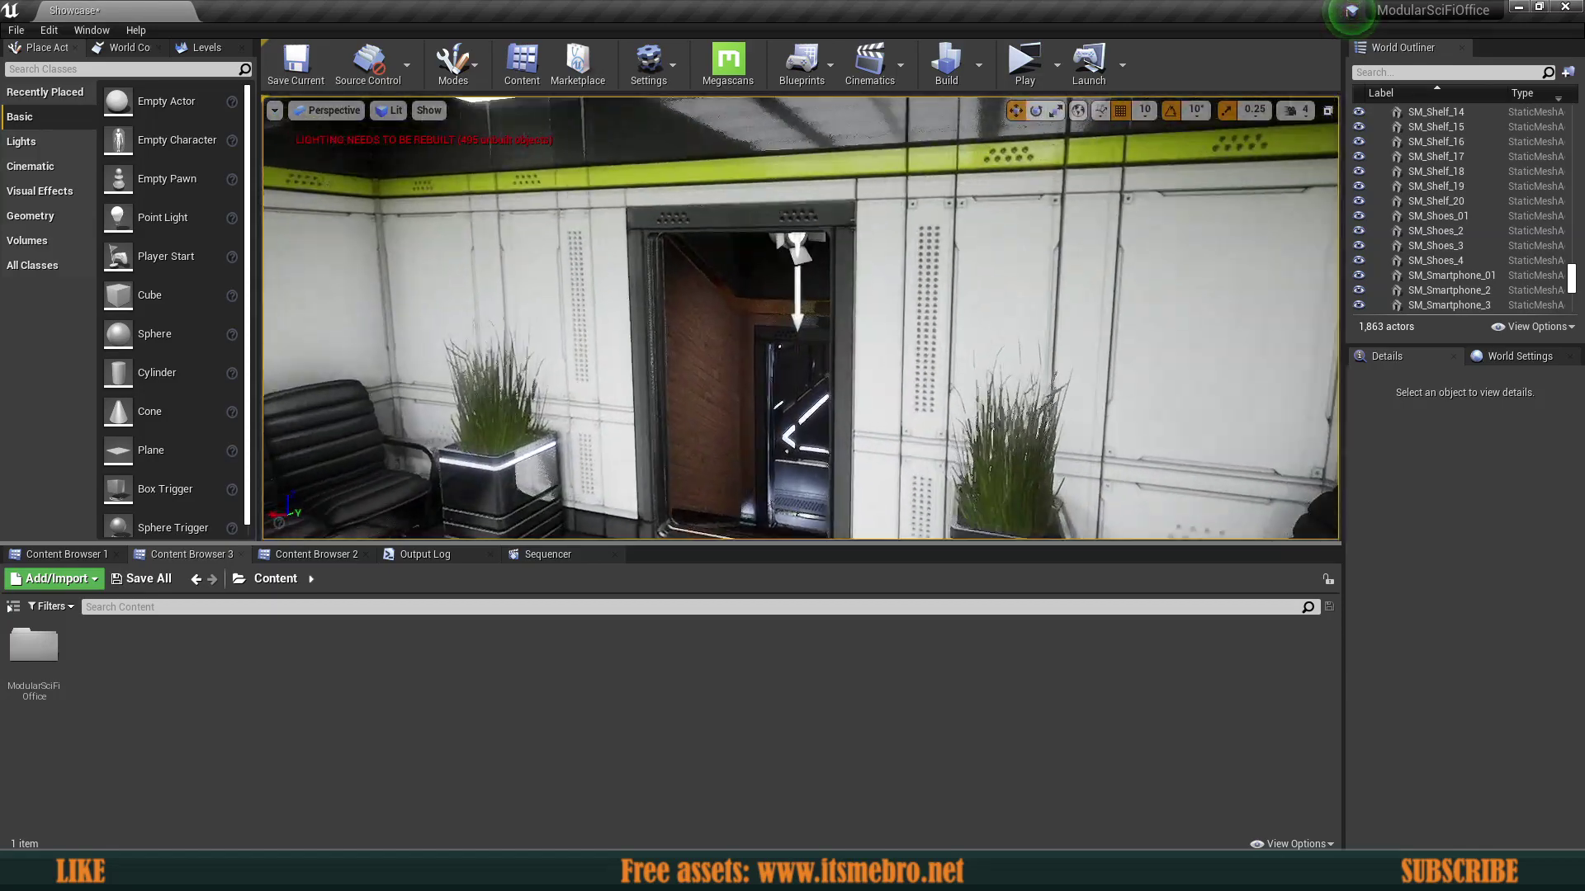
Step: Tour the office level in the viewport and in a play preview, including the elevator panel, waiting area and stairway
key(w)
right_drag(799, 318, 1155, 512)
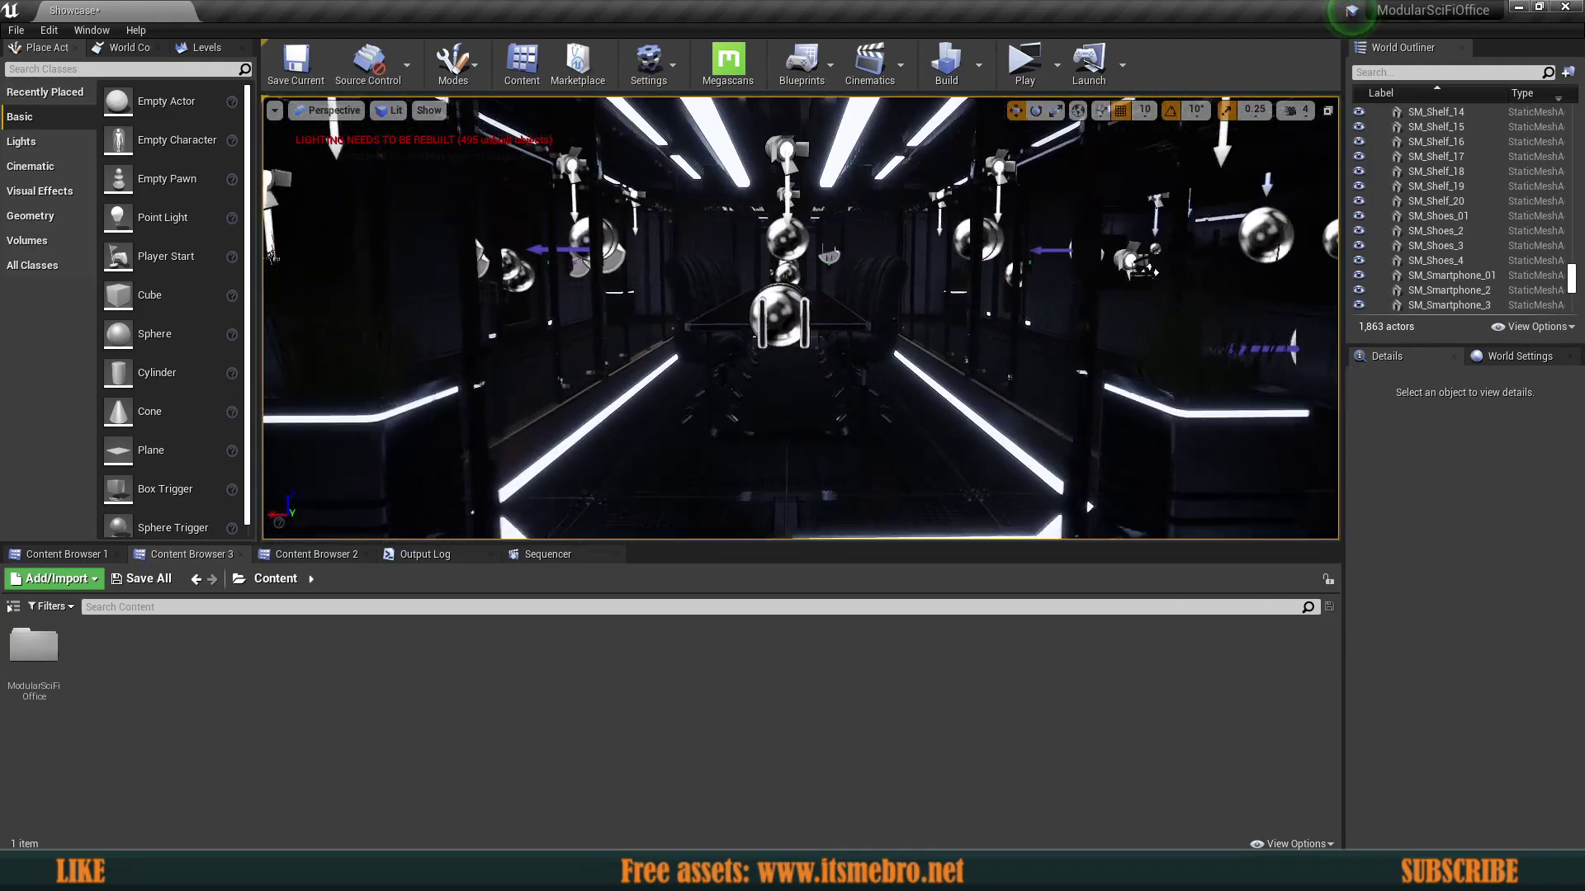
click(1024, 66)
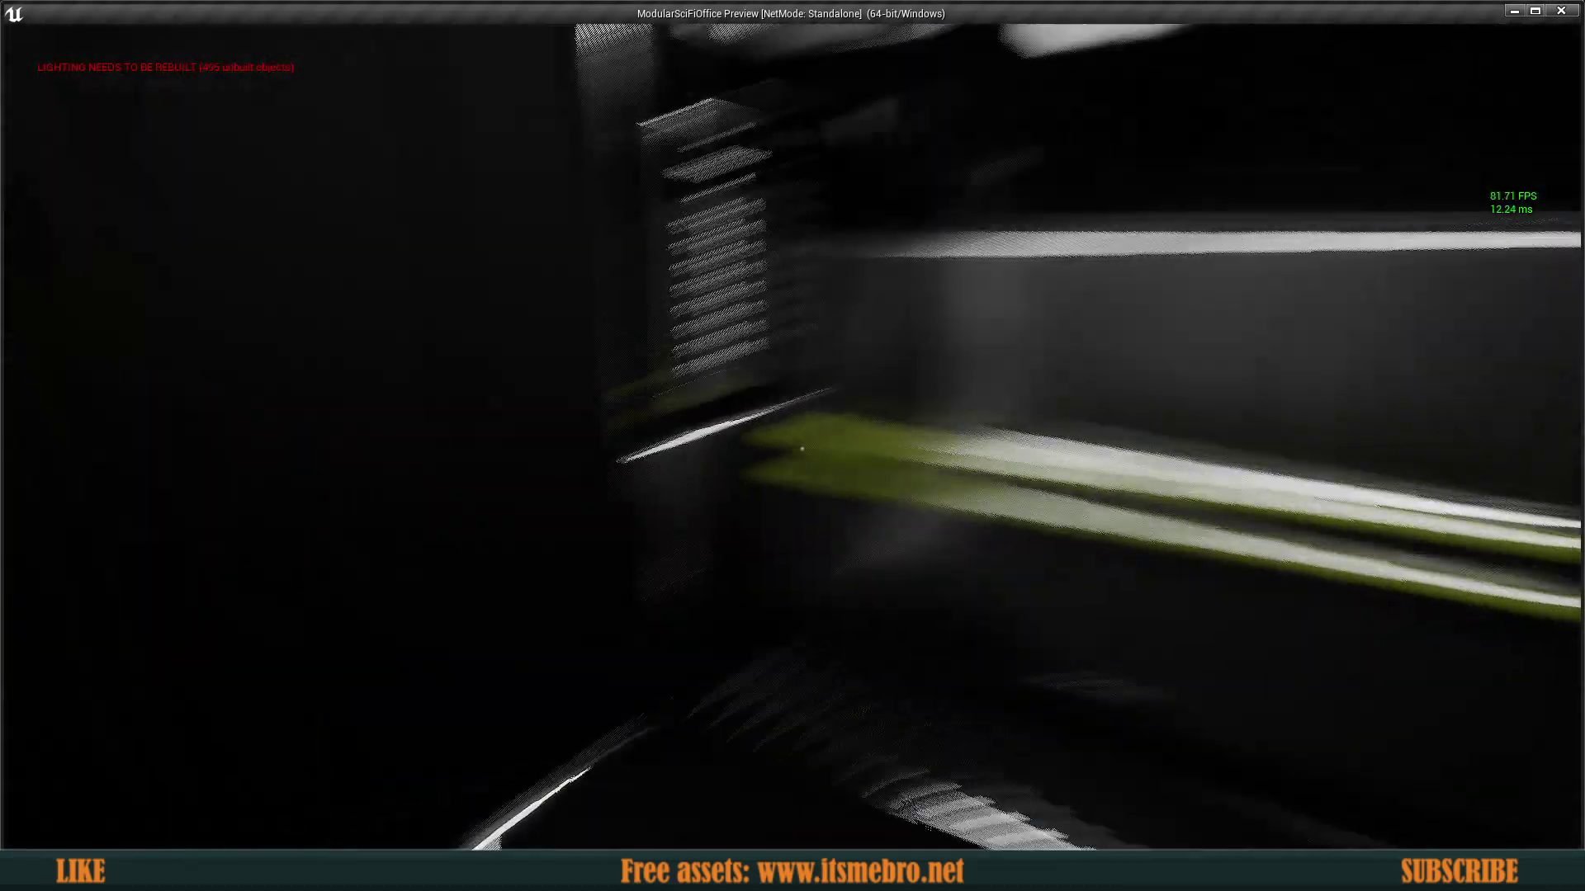
key(w)
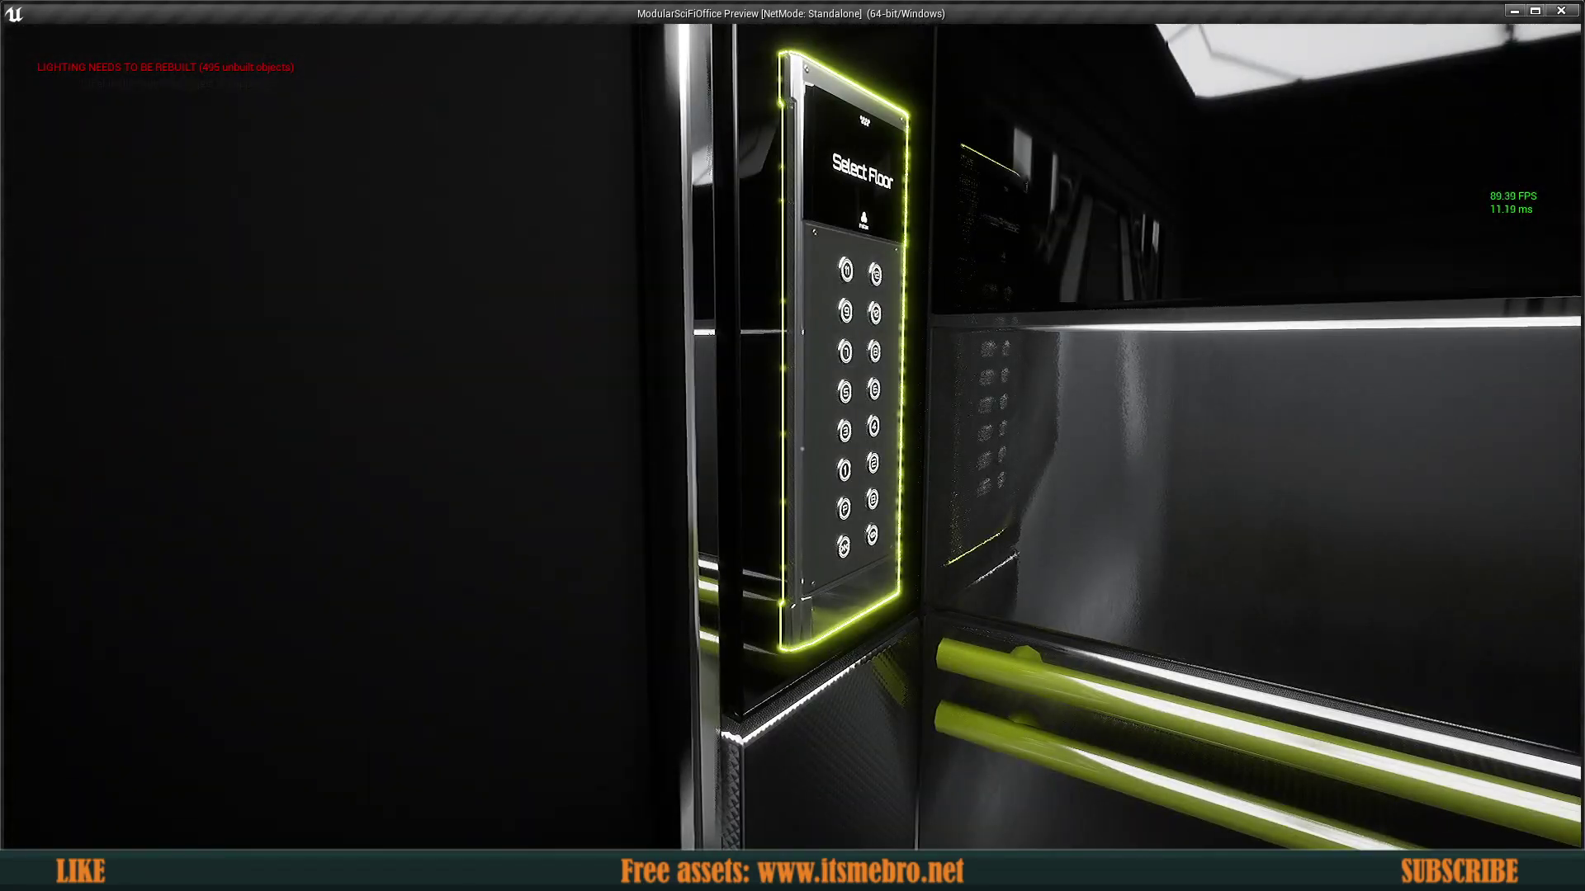
key(w)
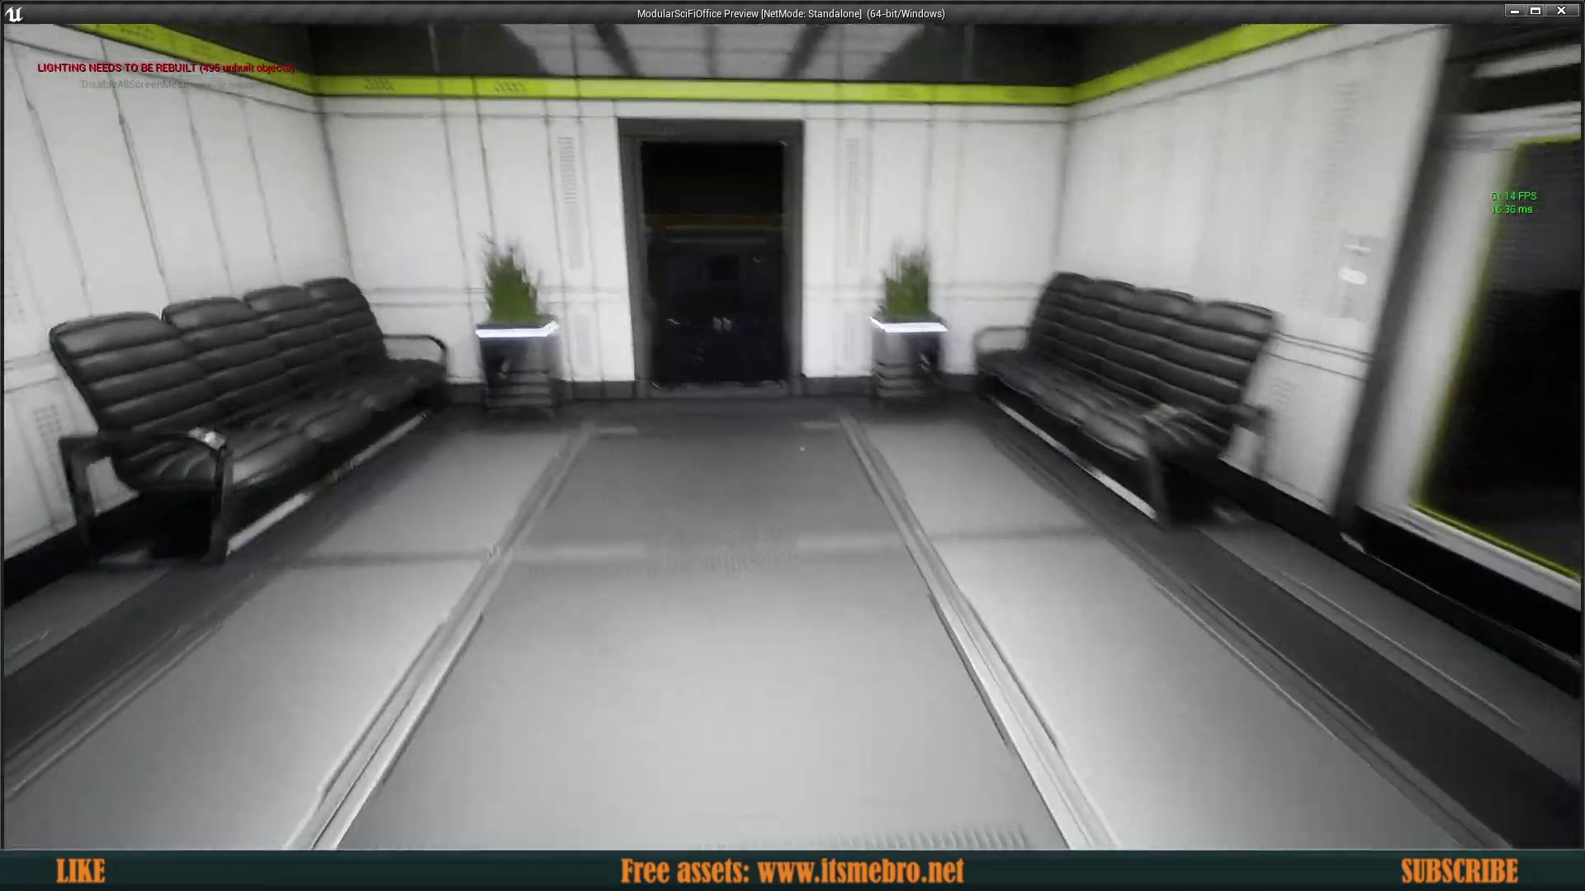
key(w)
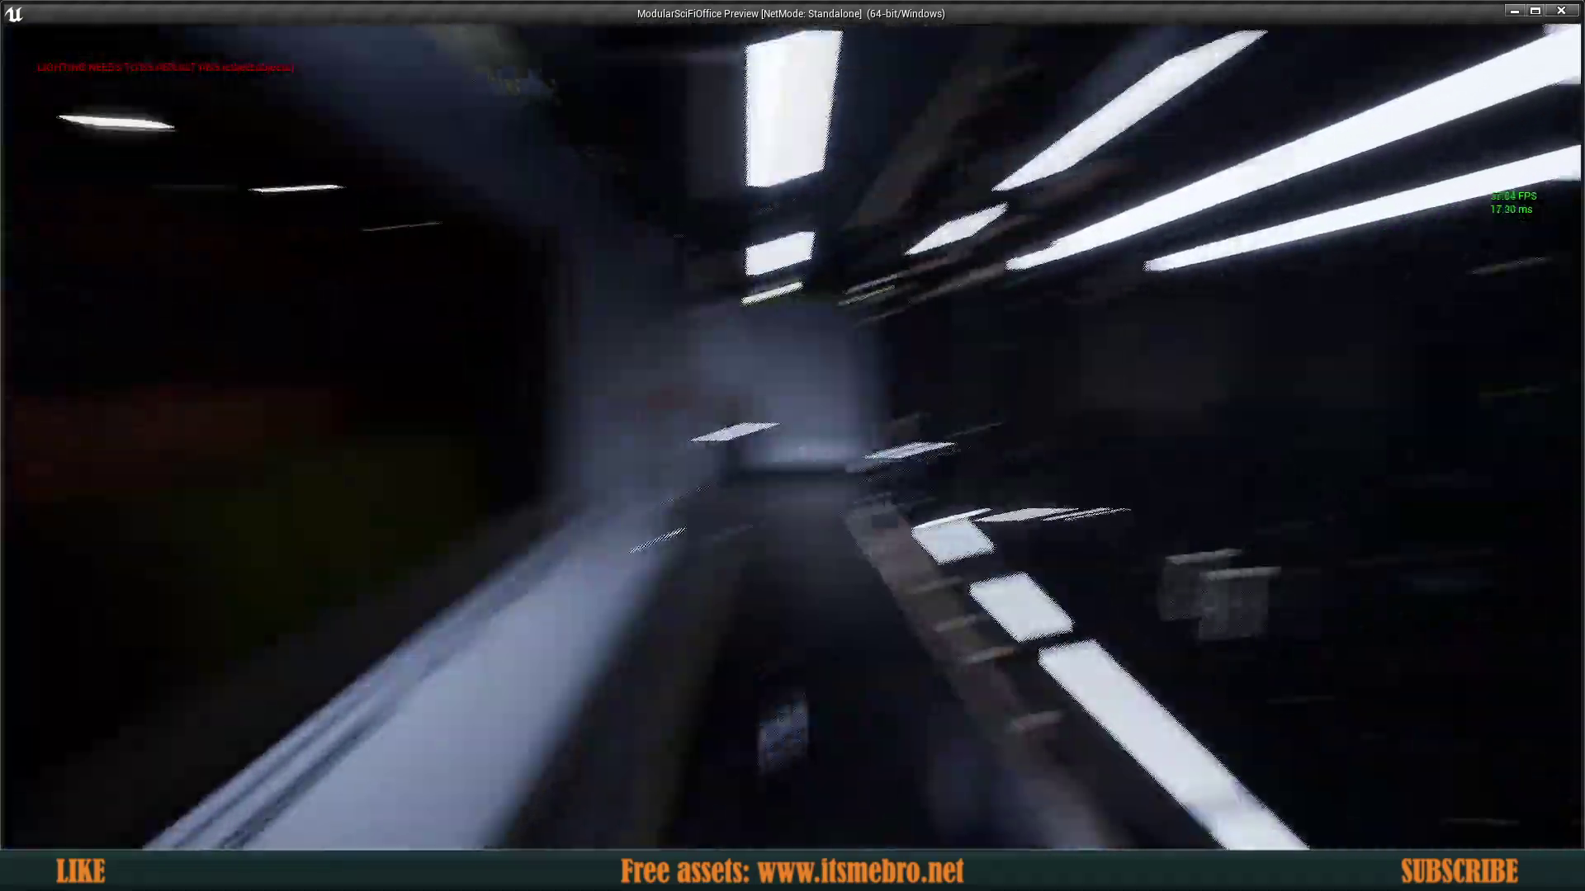
key(w)
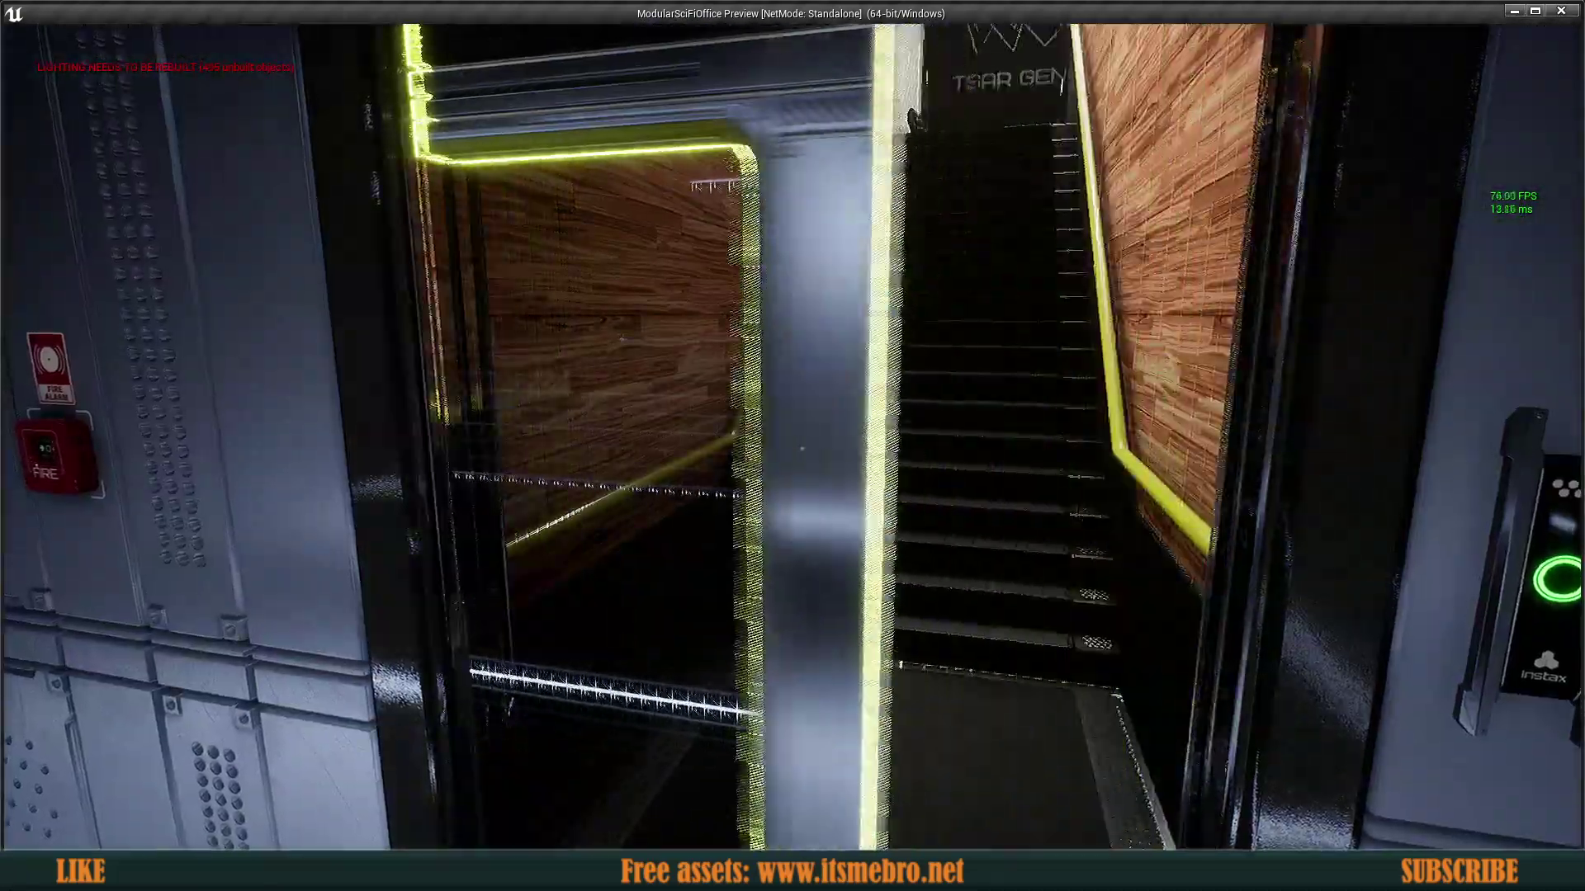
key(w)
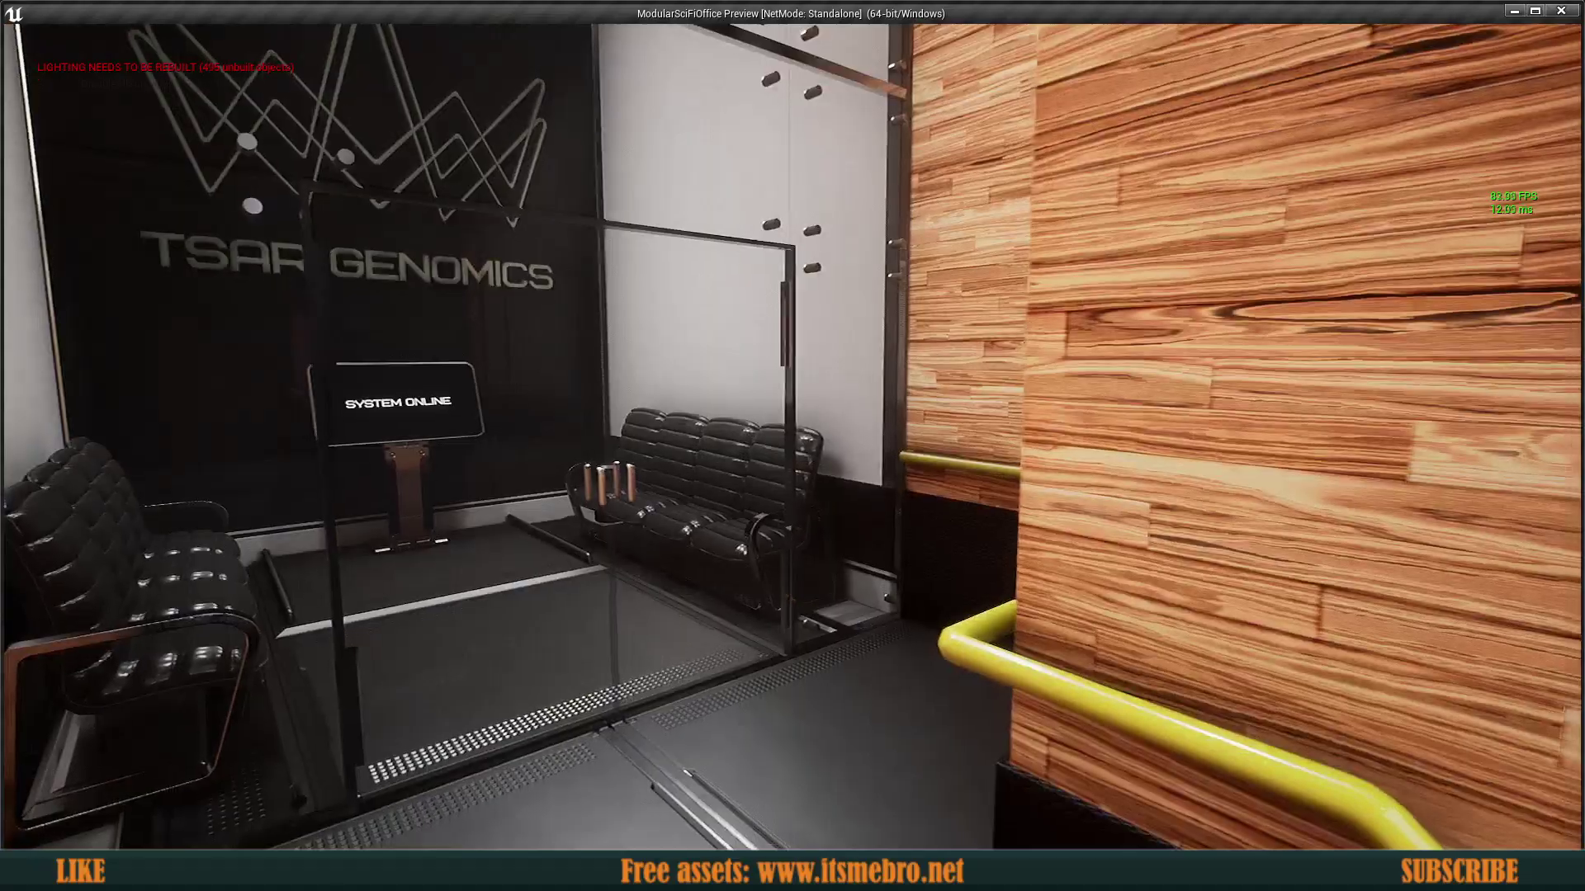
key(w)
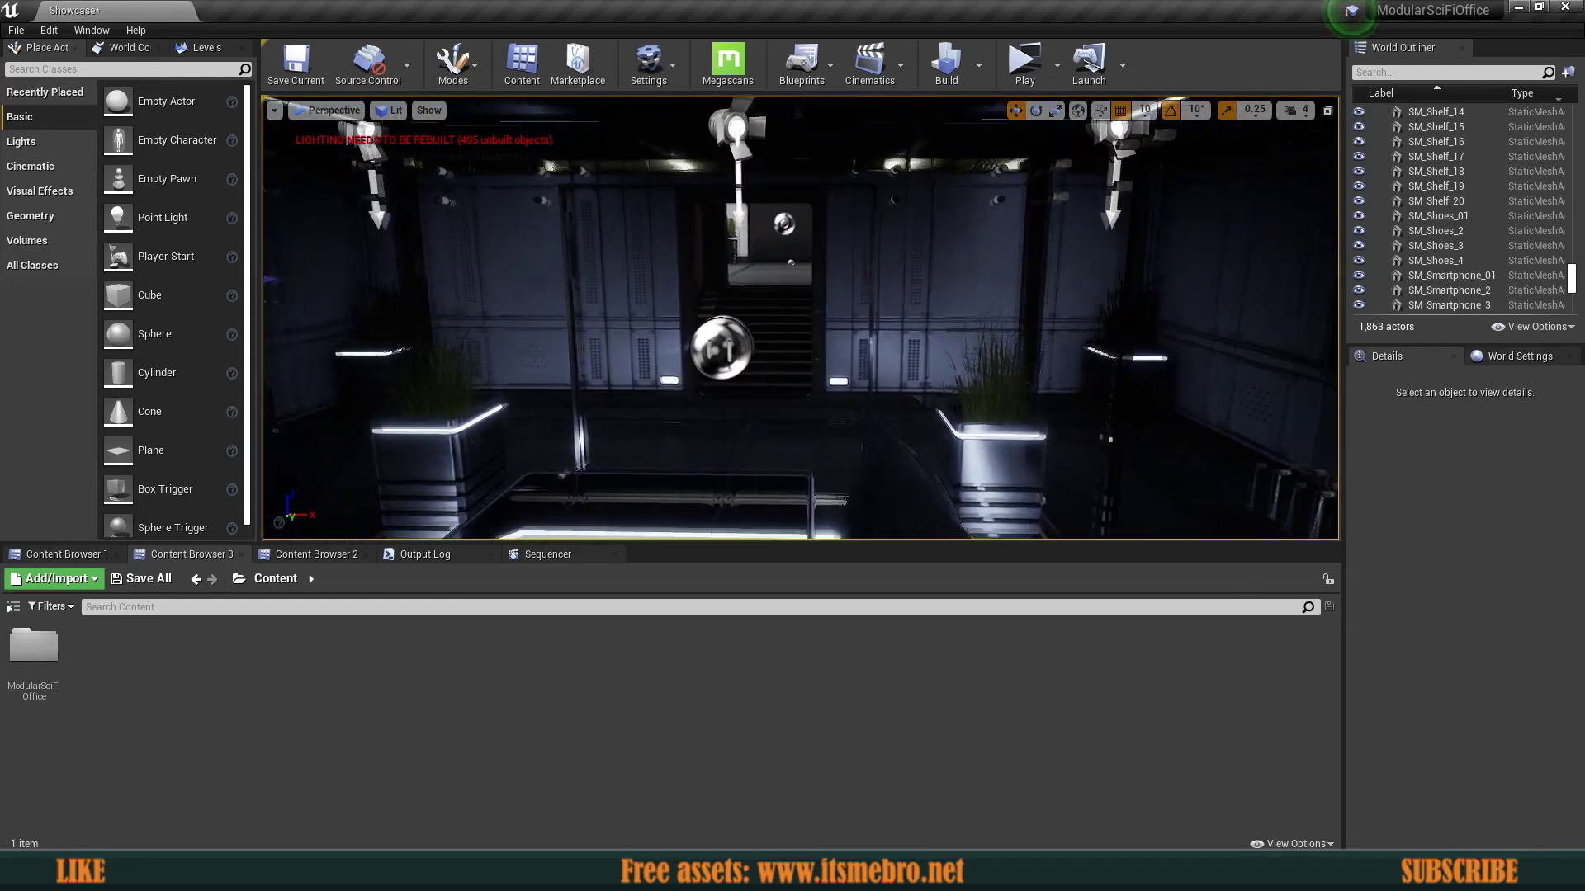
Step: Take a last look around the office rooms in the level and close the editor
key(w)
mouse_move(719, 449)
right_down()
mouse_move(916, 448)
mouse_move(719, 448)
right_up()
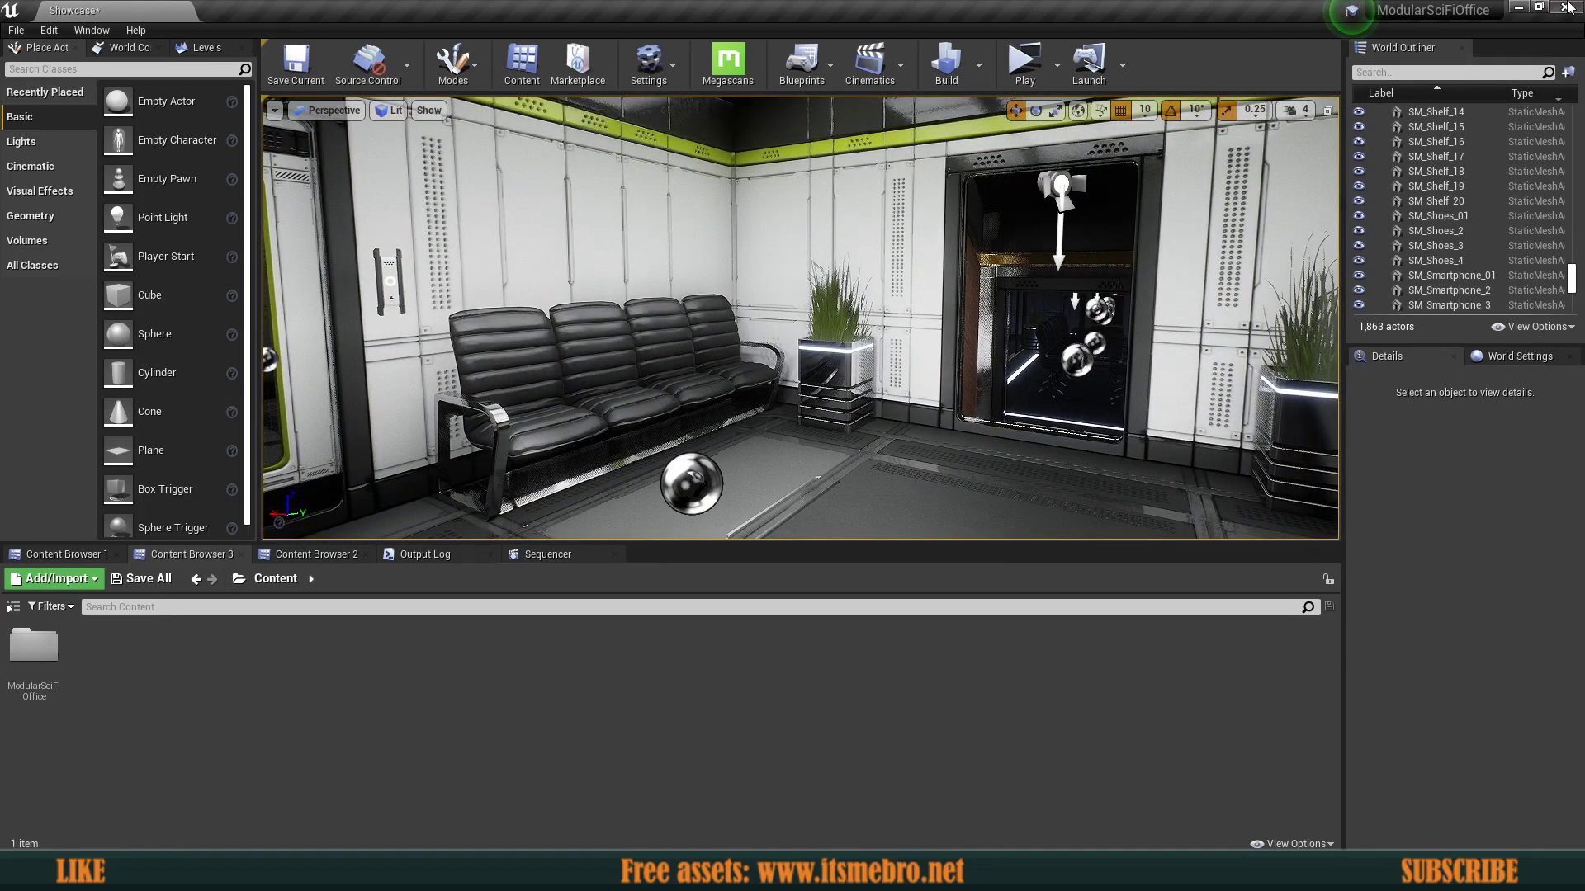
click(1565, 7)
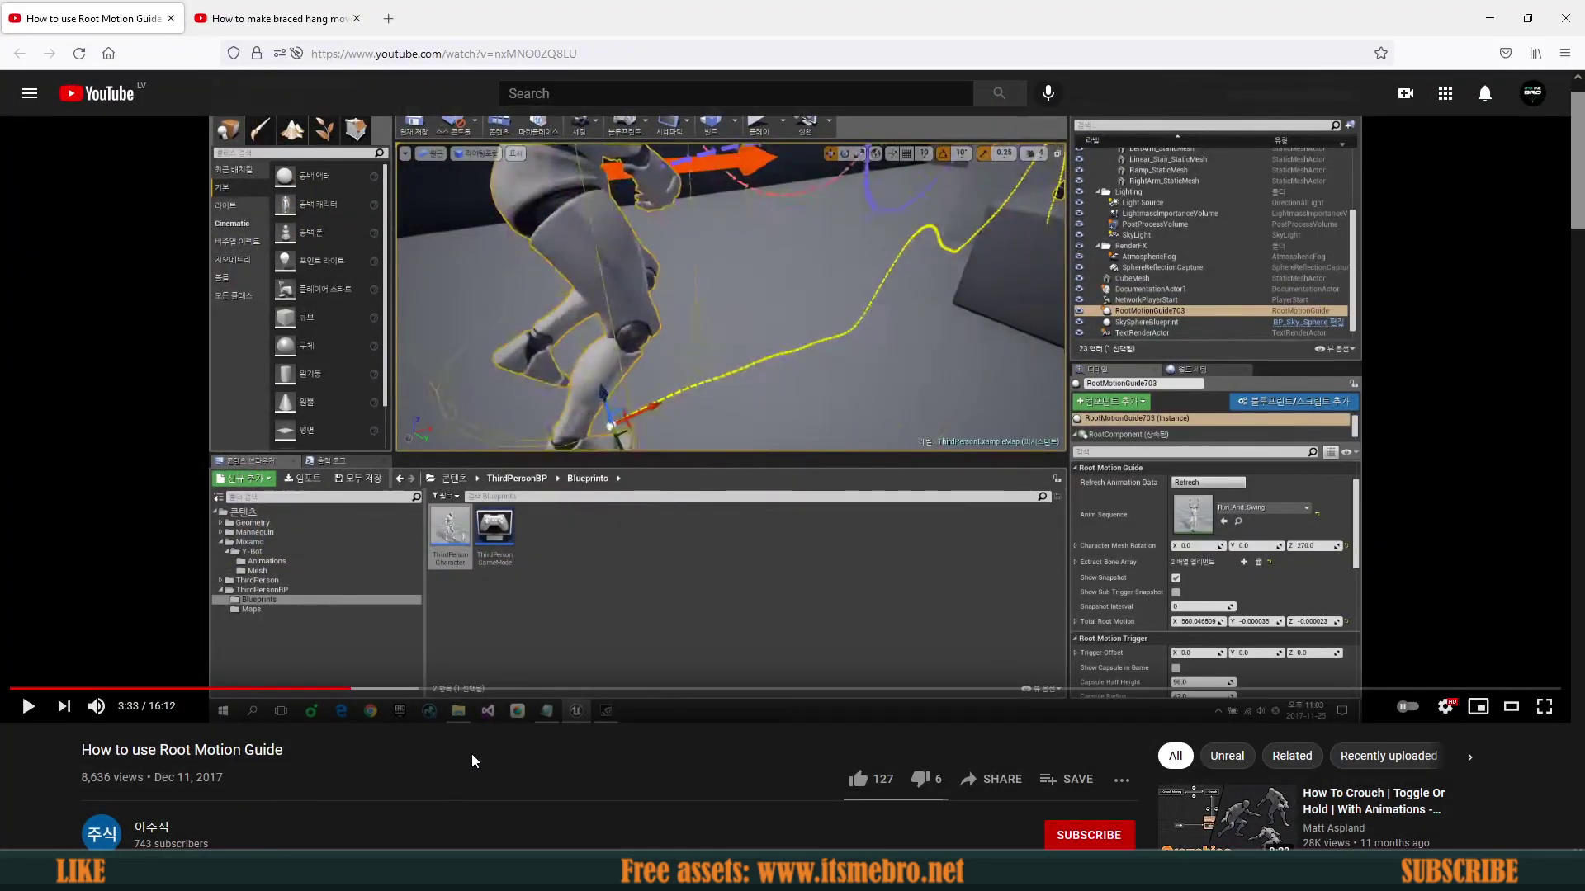
Step: Switch to the Epic Games Launcher and open the Unreal Engine Marketplace
scroll(470, 726, up, 1)
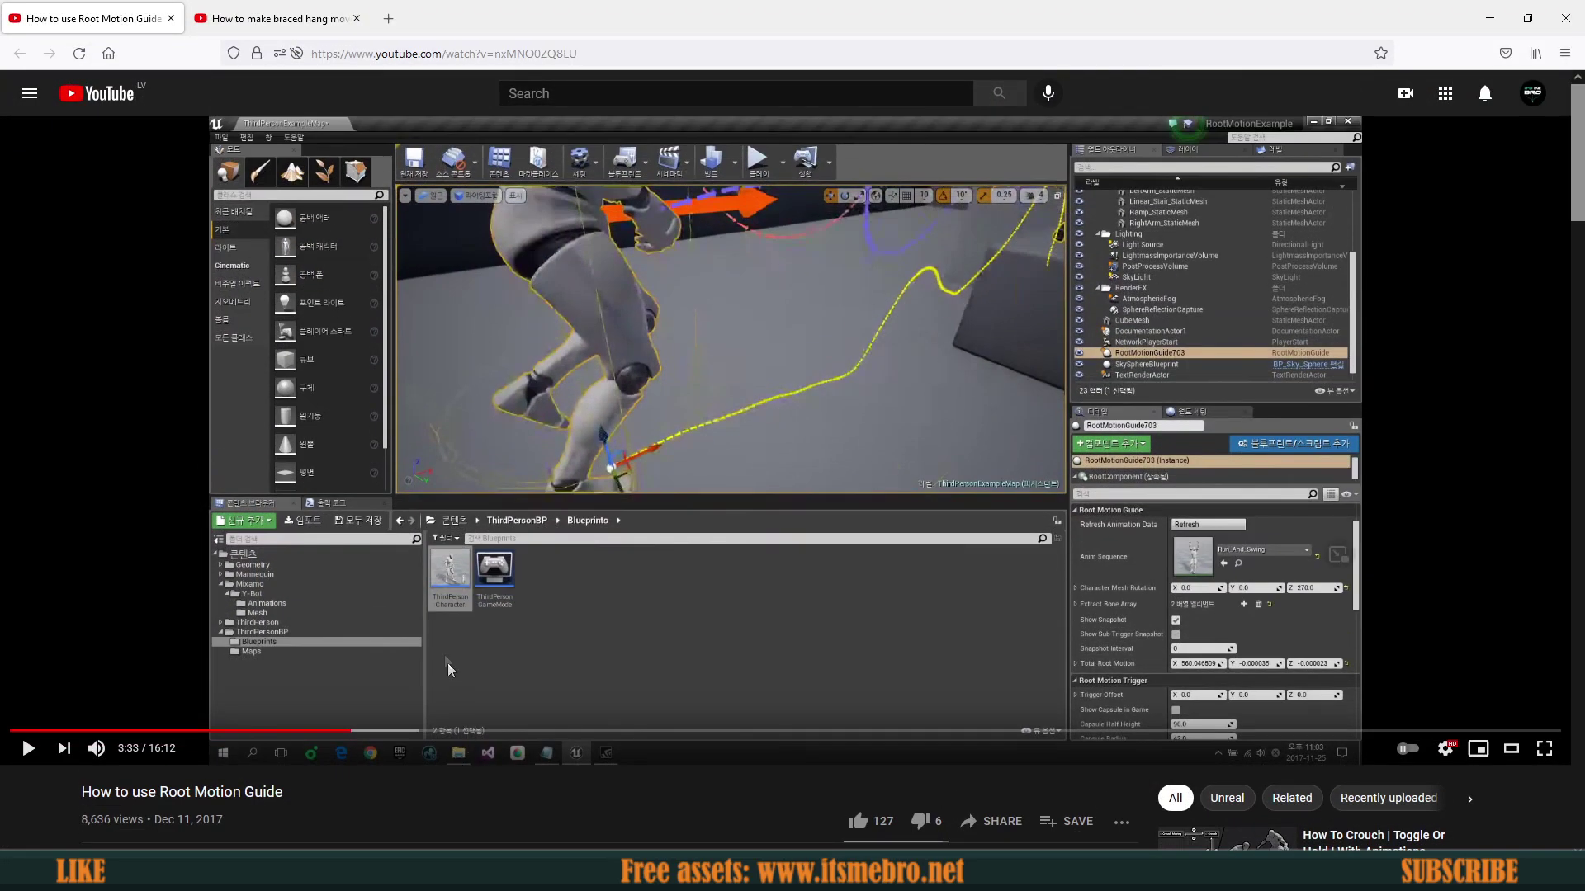
click(295, 872)
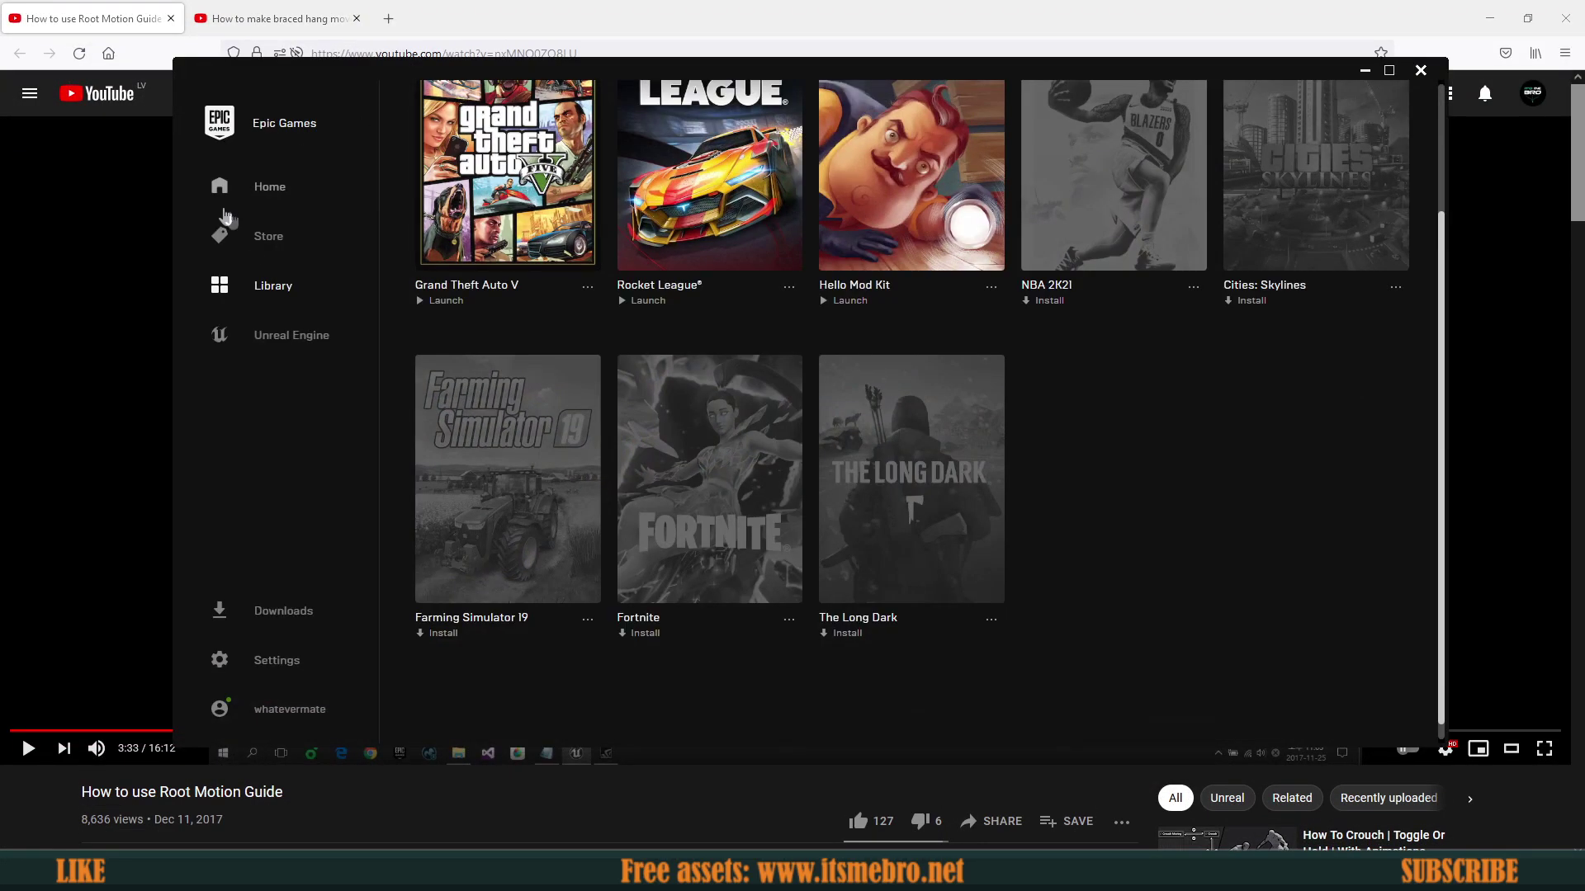
click(263, 244)
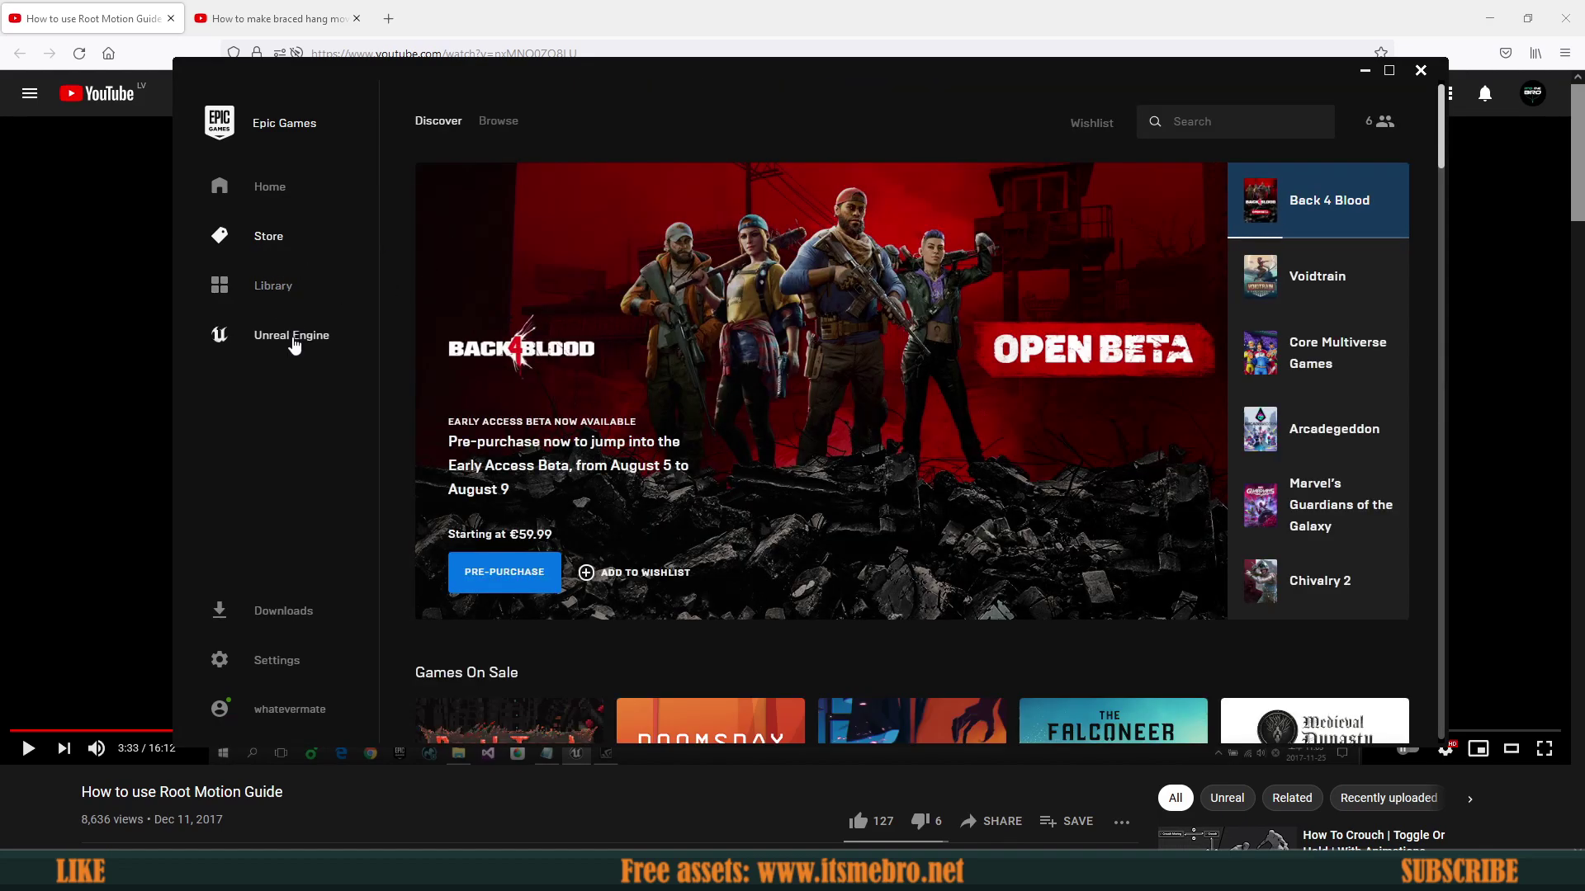
click(293, 338)
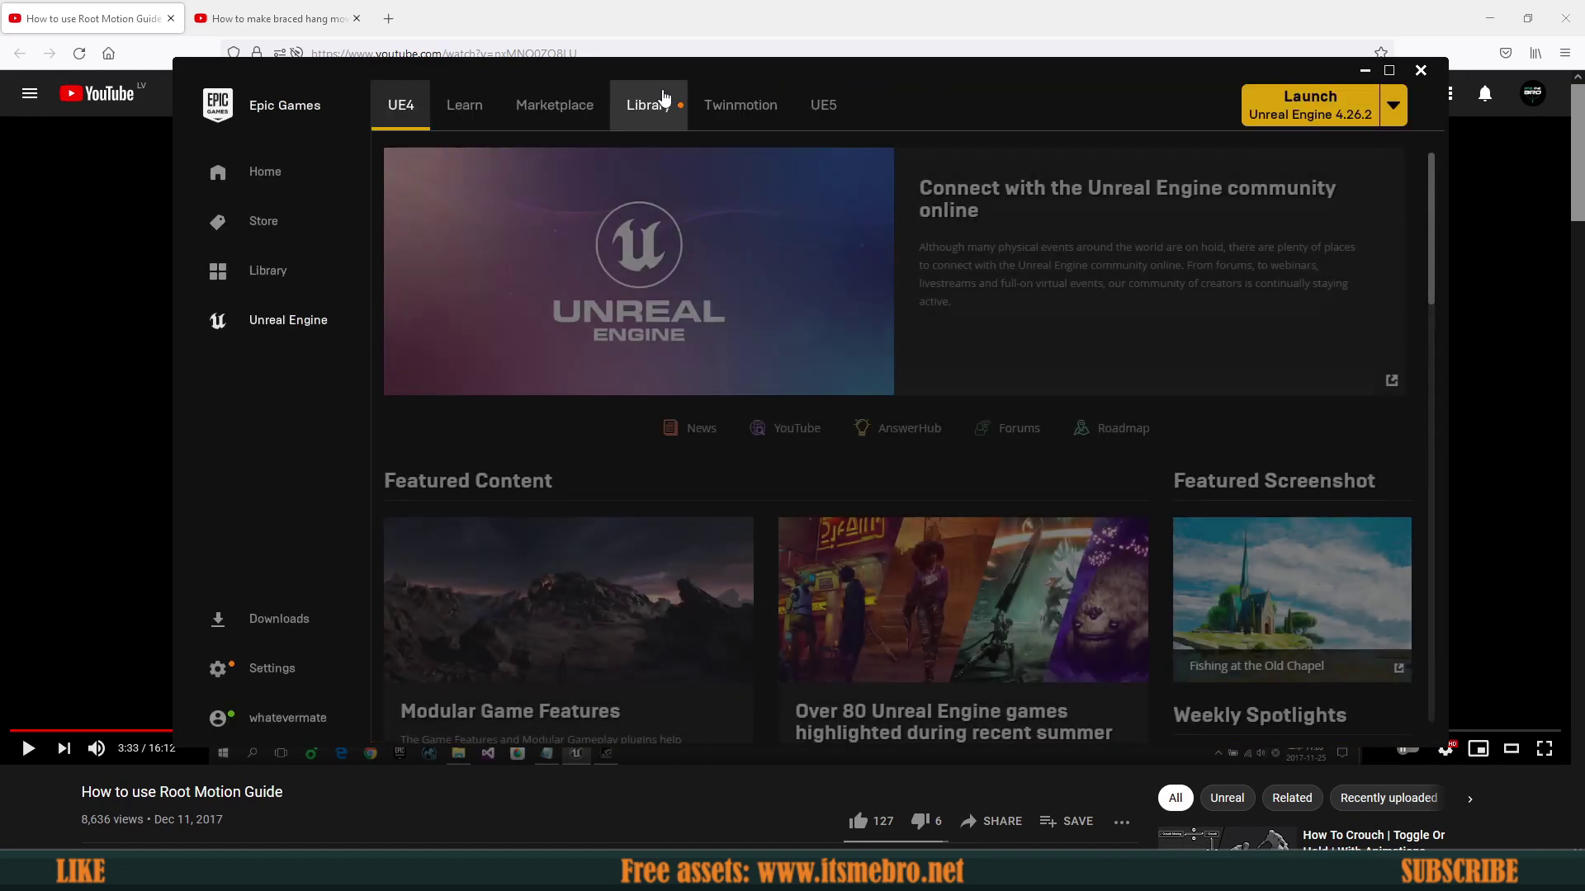
click(597, 110)
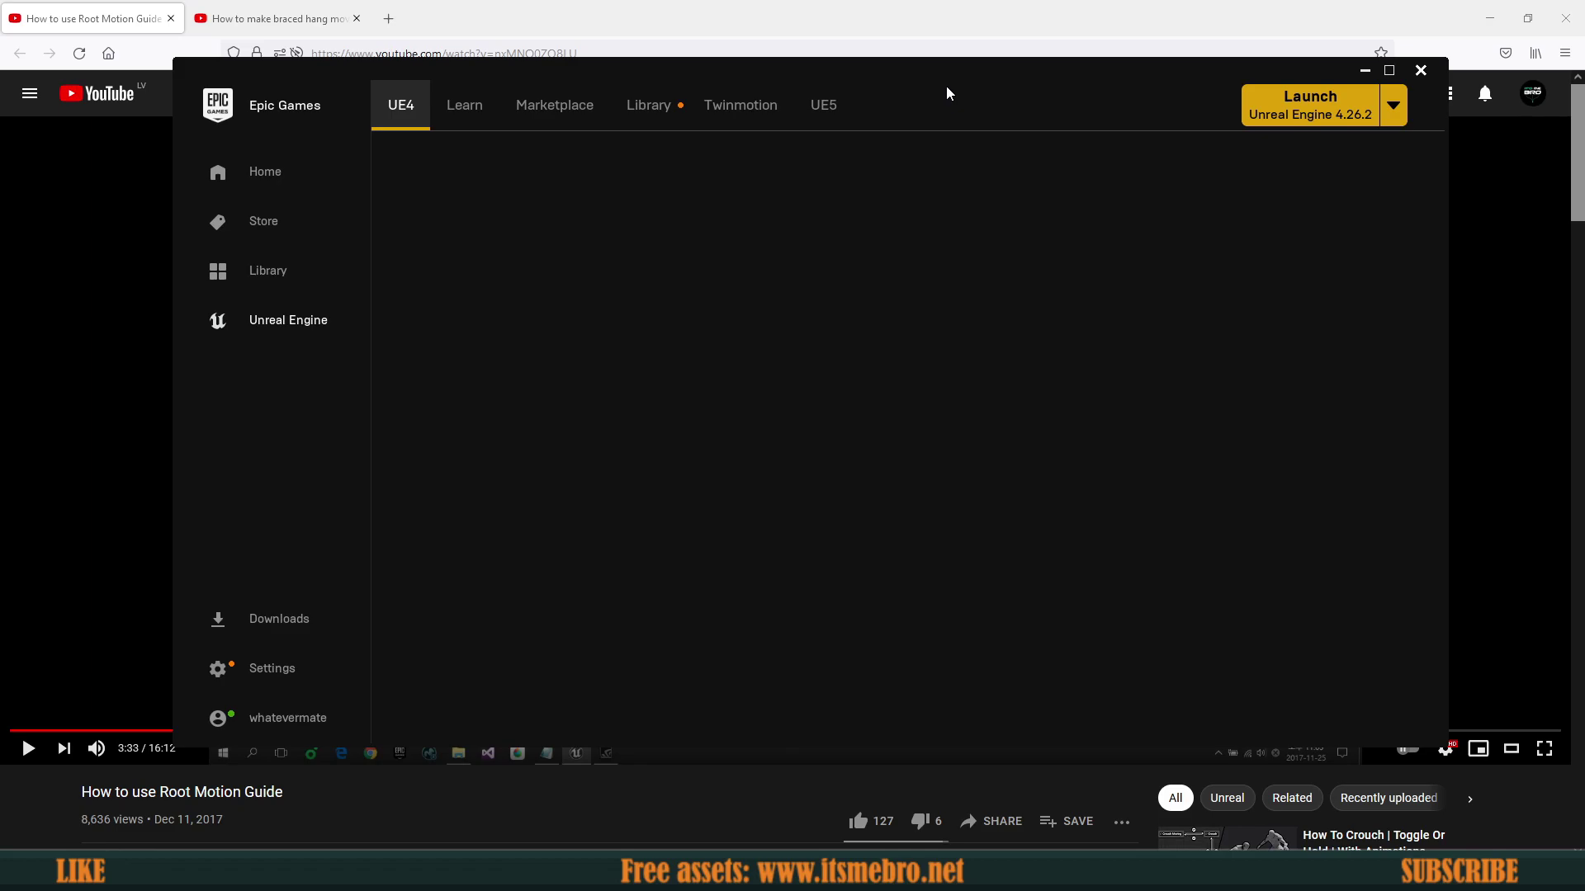
Step: Open the Root Motion Guide product from the Free For The Month assets and maximize the launcher window
scroll(962, 363, down, 5)
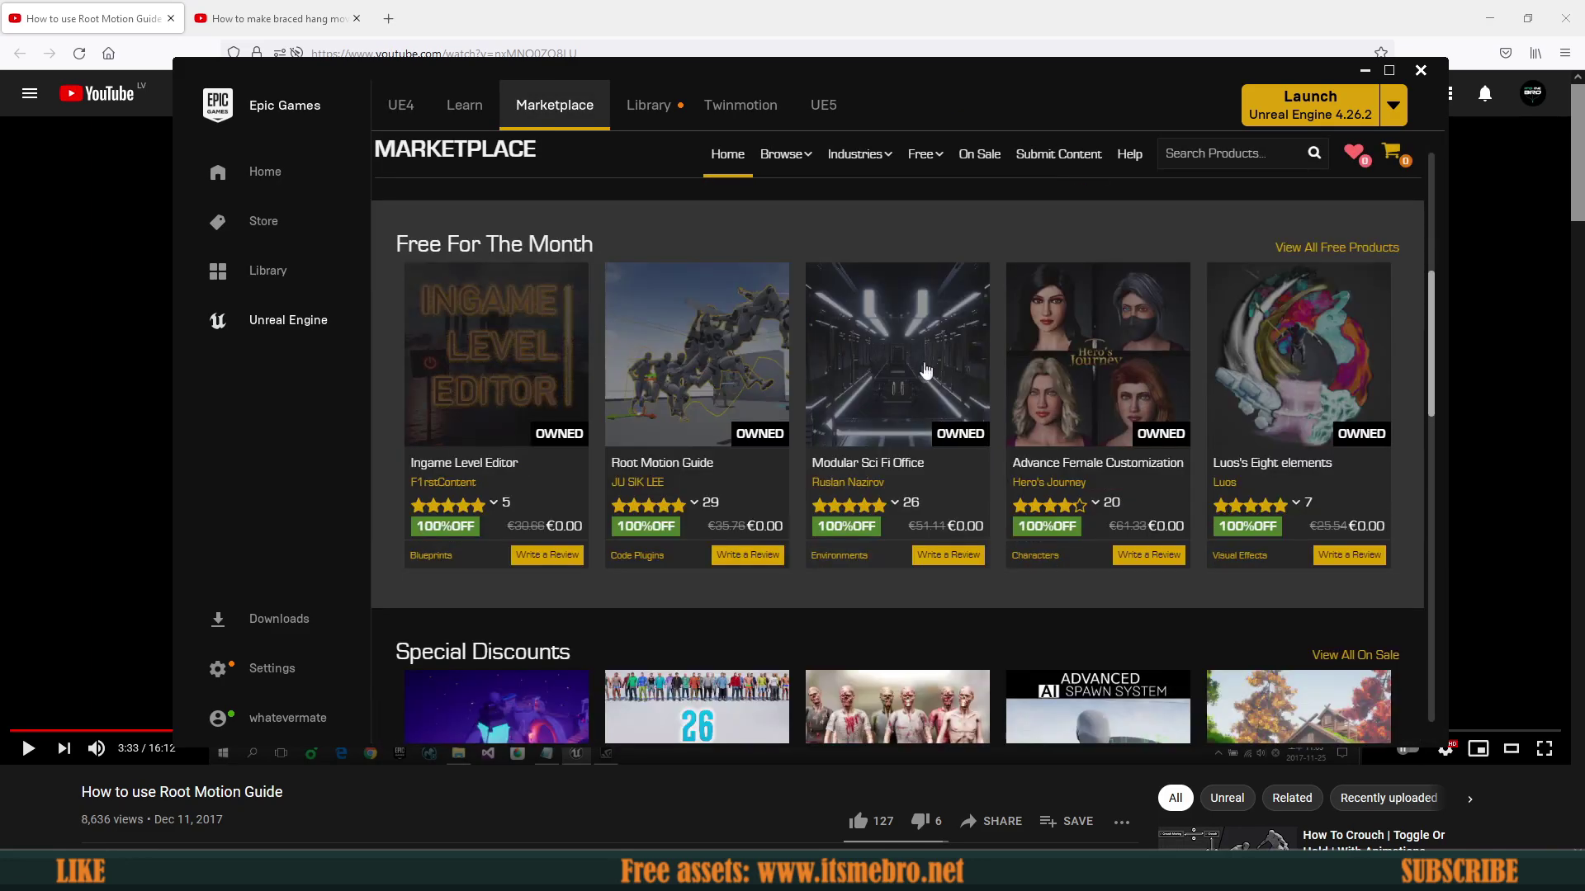
mouse_move(1248, 518)
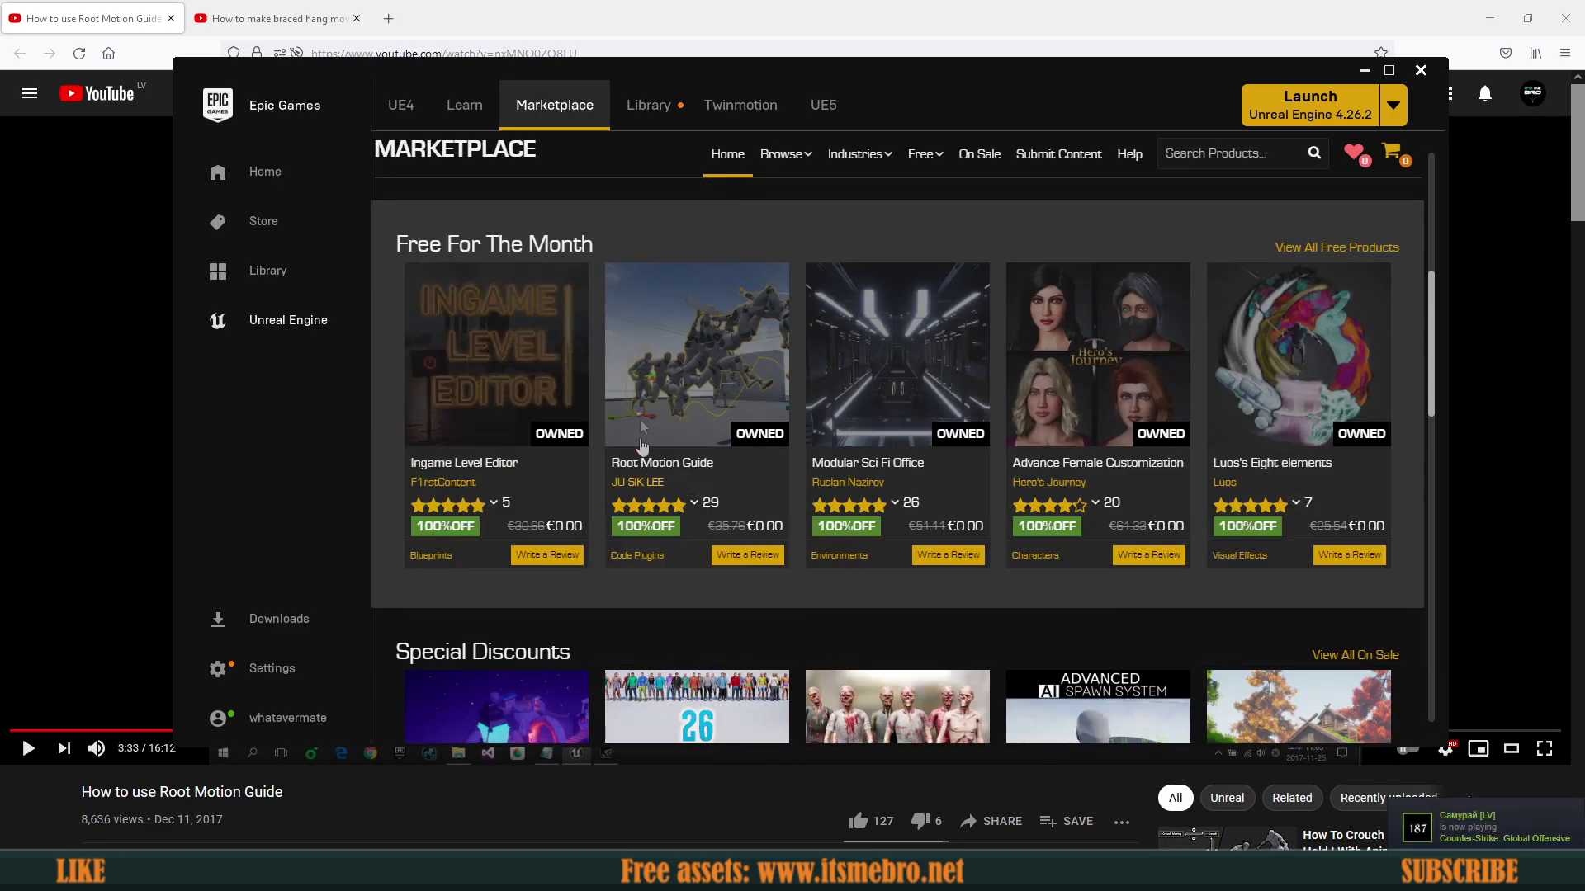
click(677, 385)
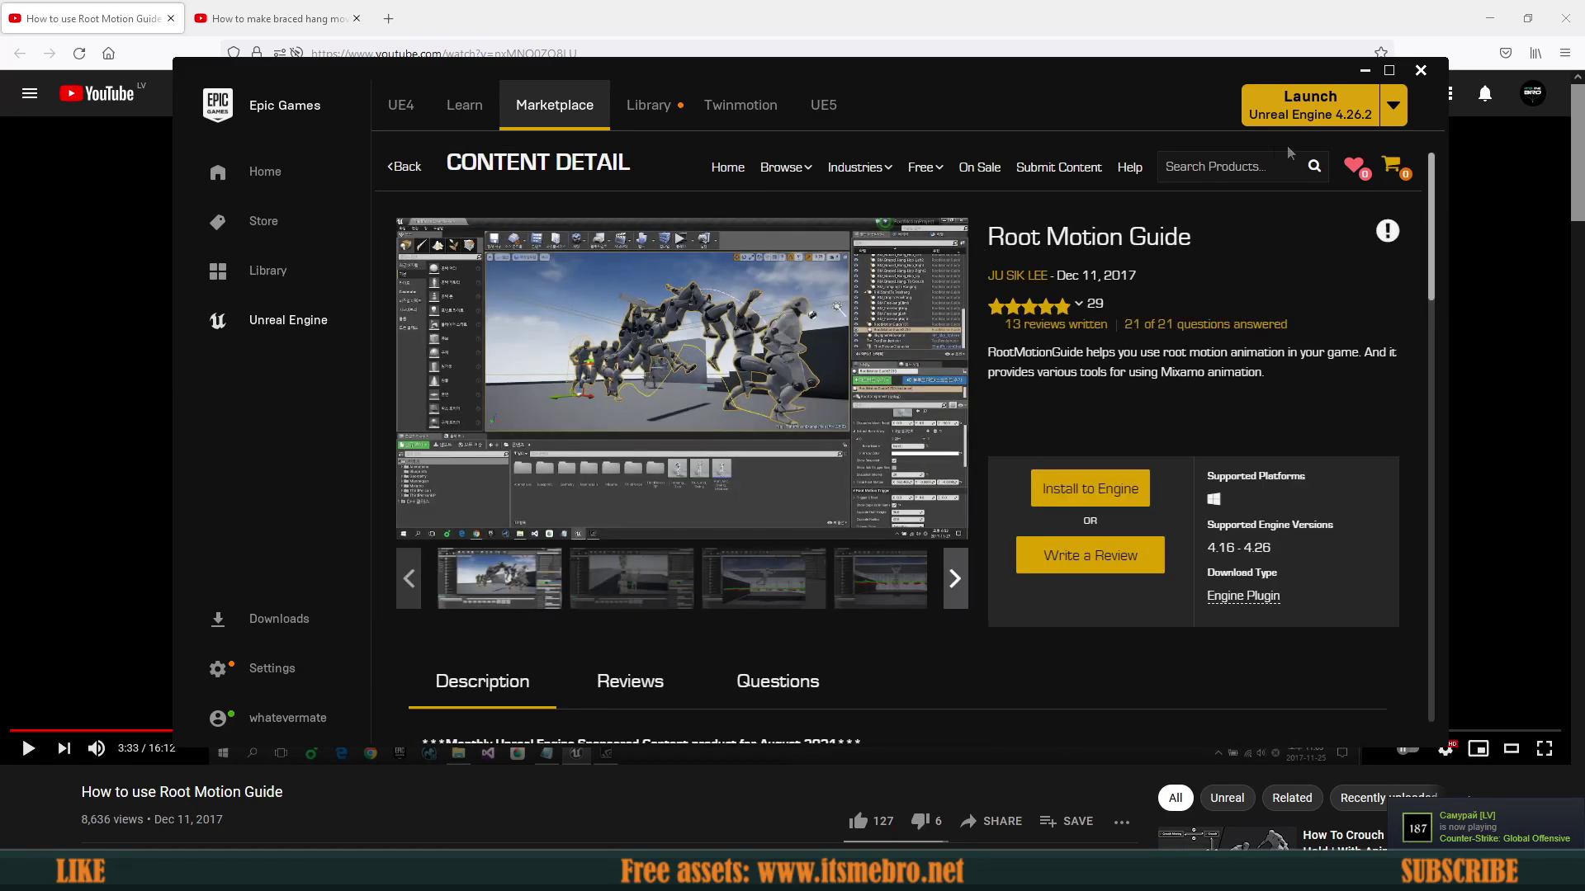
click(1388, 72)
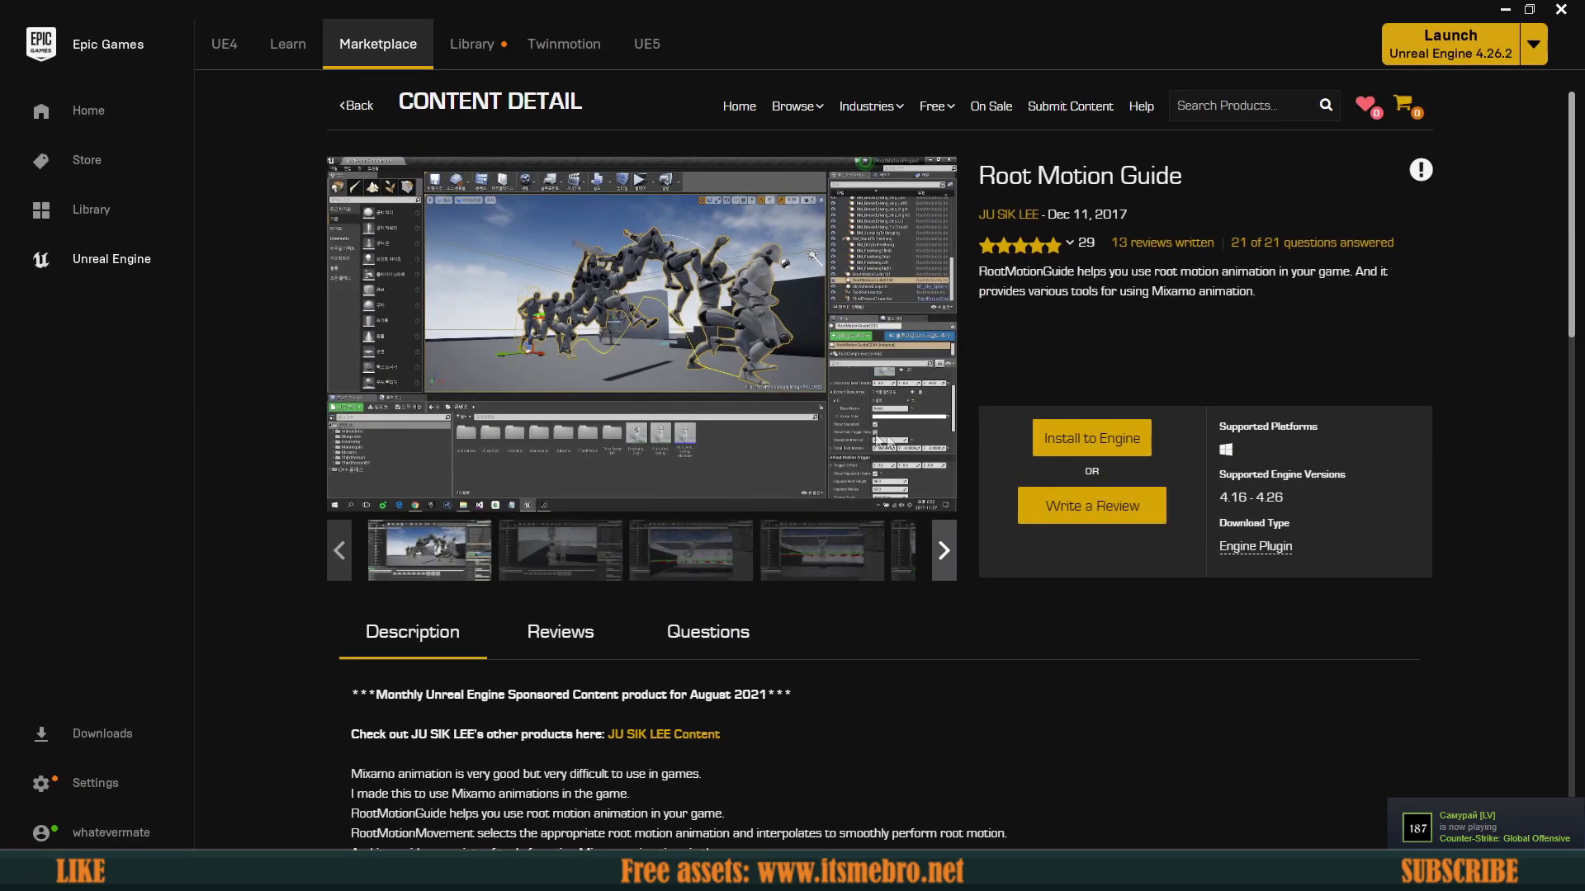
Step: Read the Root Motion Guide description, including its list of preview and tutorial video links
scroll(1071, 430, down, 3)
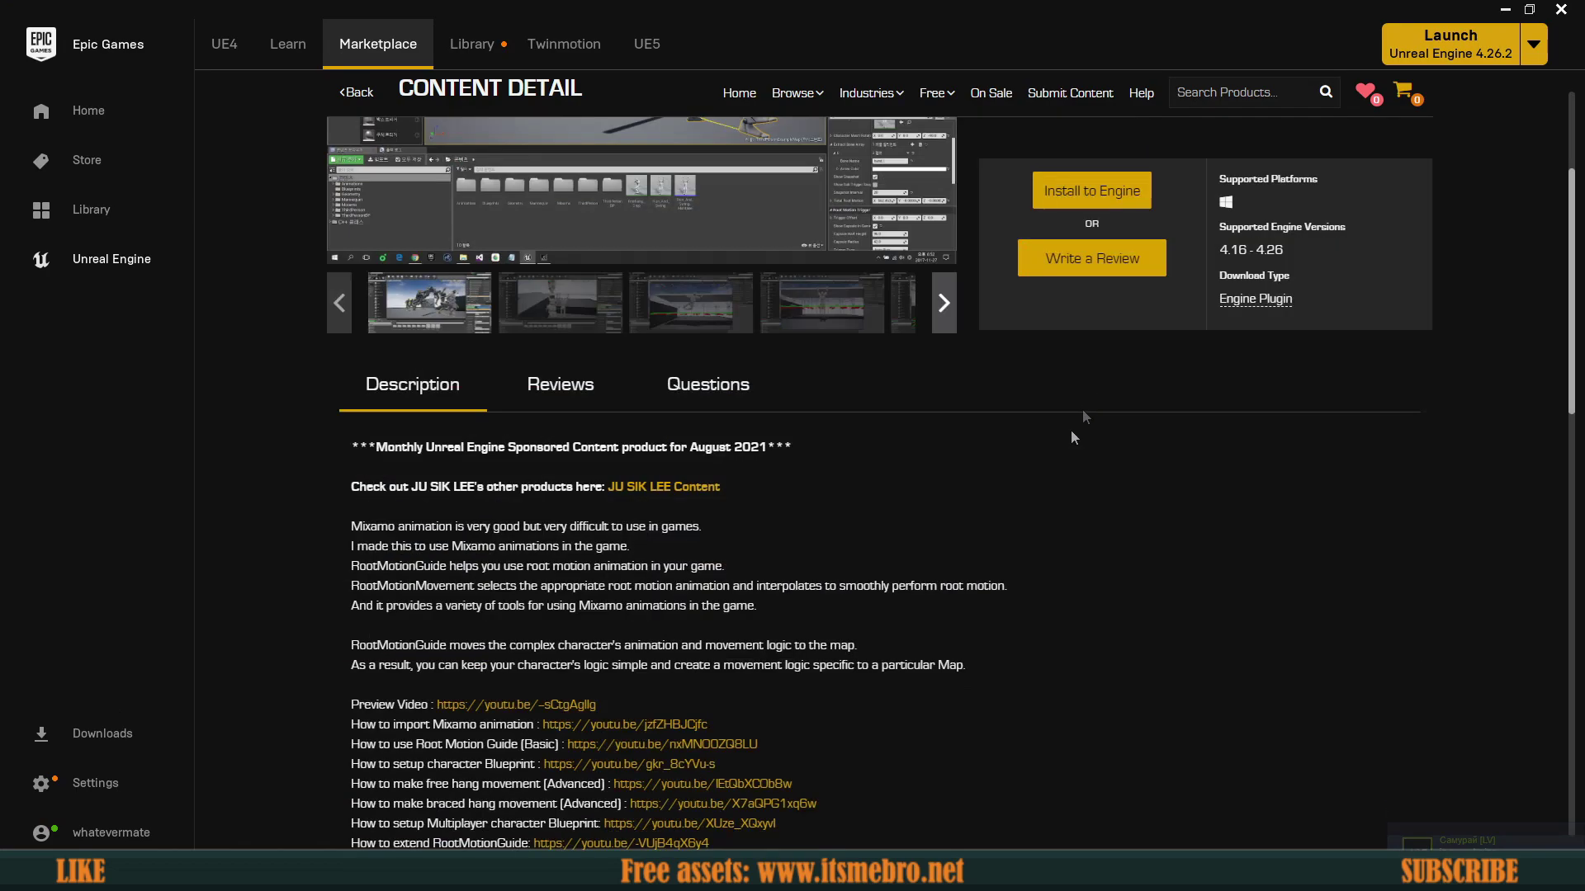
scroll(1010, 525, down, 2)
scroll(421, 641, down, 1)
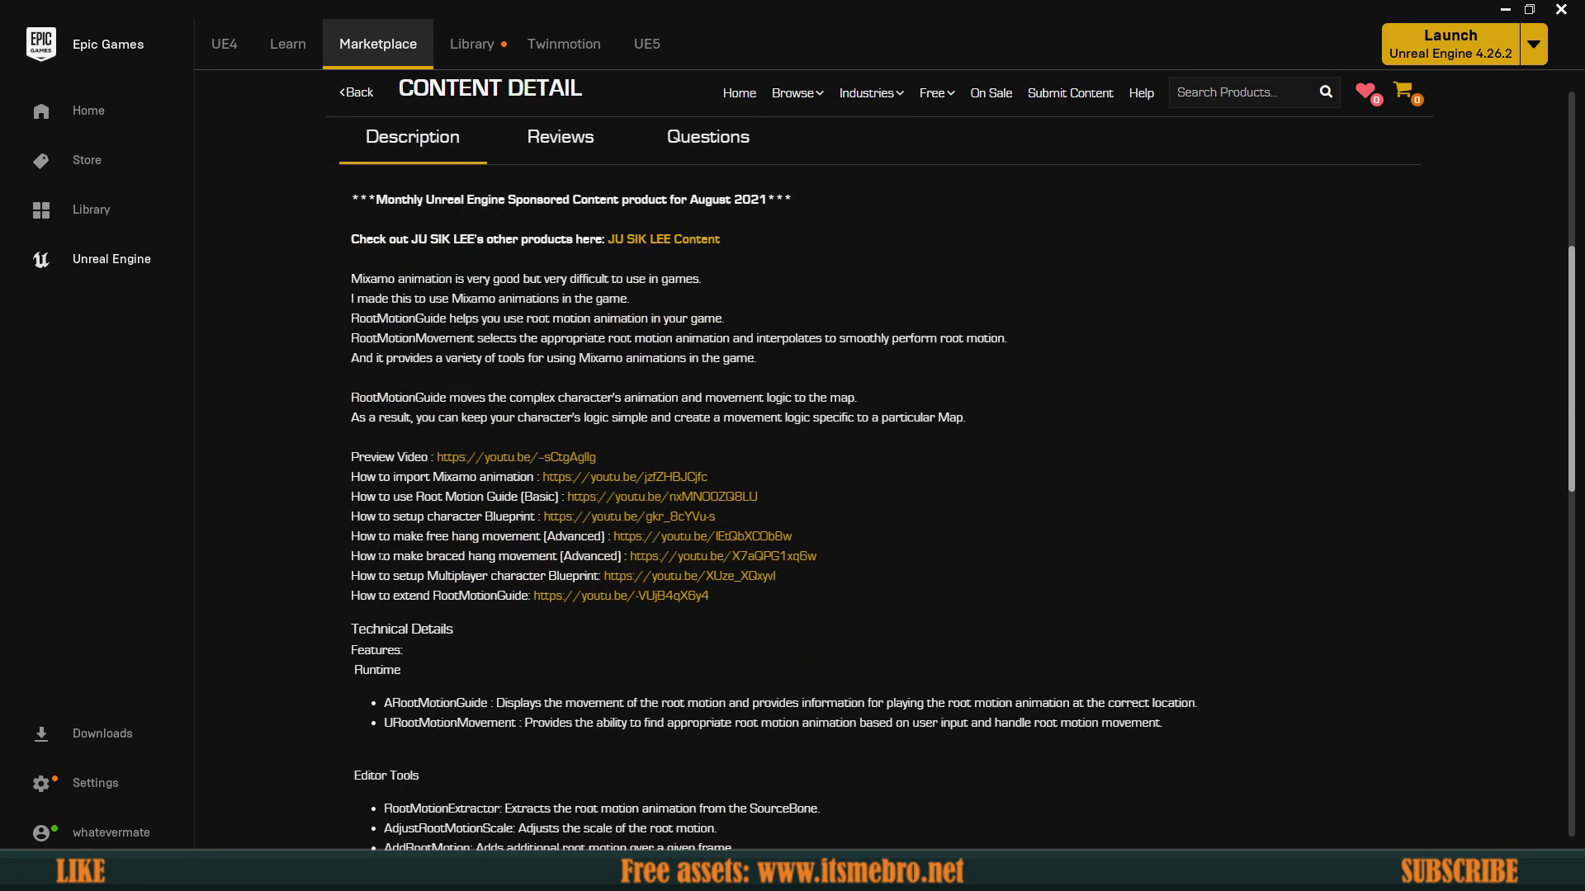
drag(347, 475, 467, 539)
drag(752, 610, 352, 462)
click(349, 463)
mouse_move(352, 461)
mouse_down()
mouse_move(842, 598)
mouse_move(747, 609)
mouse_move(379, 498)
mouse_move(330, 465)
mouse_up()
click(350, 460)
scroll(407, 475, up, 1)
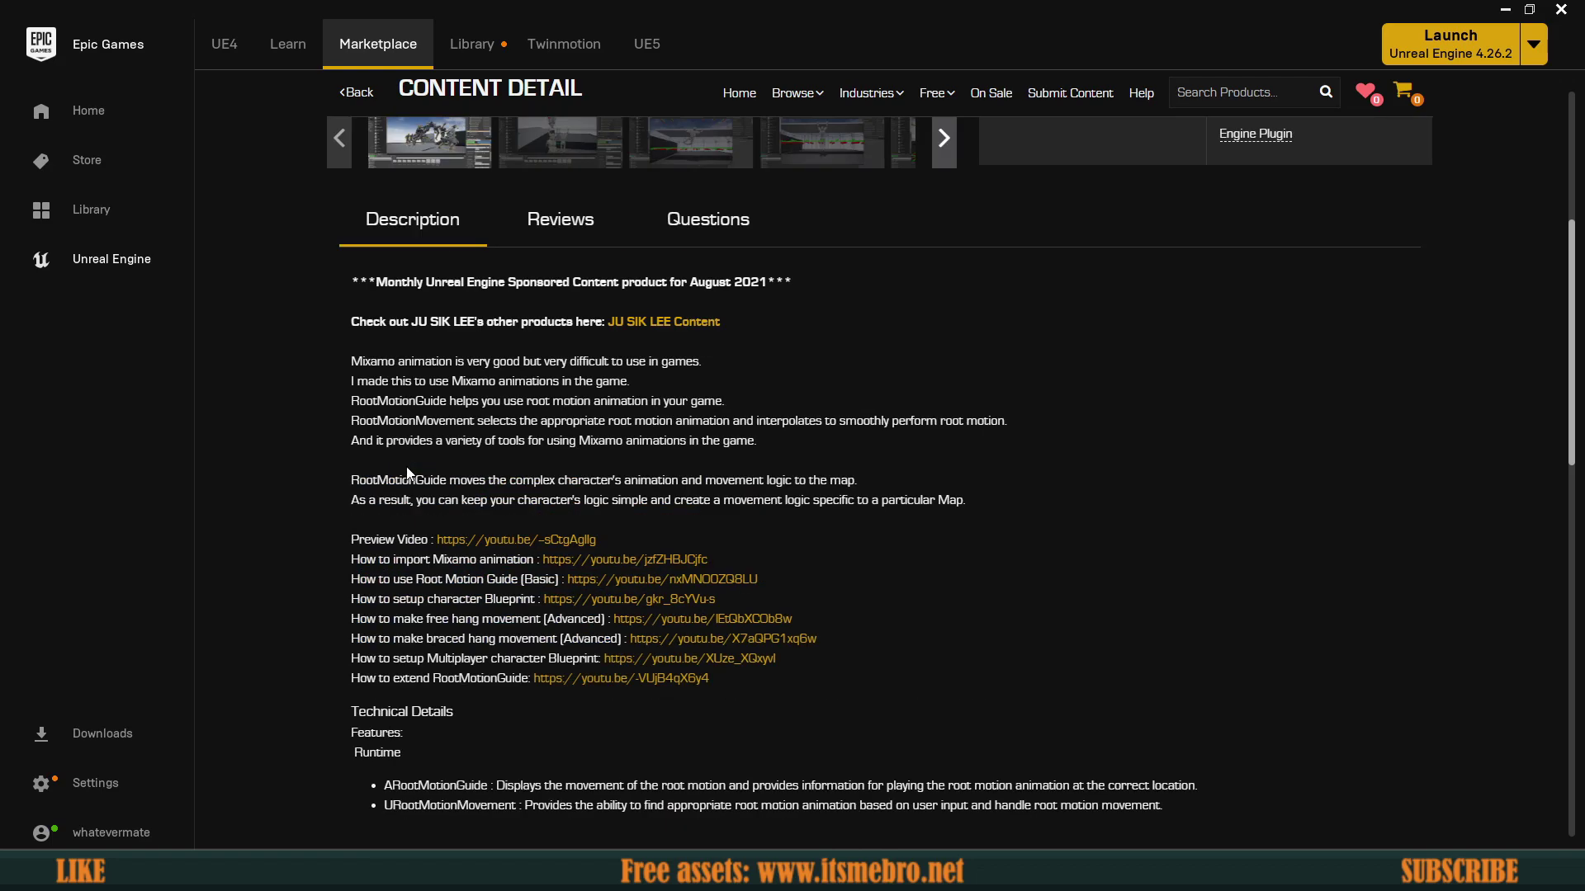
Step: Open the product's preview video link in the browser, play the video and pause it at about 0:30
click(485, 541)
click(29, 748)
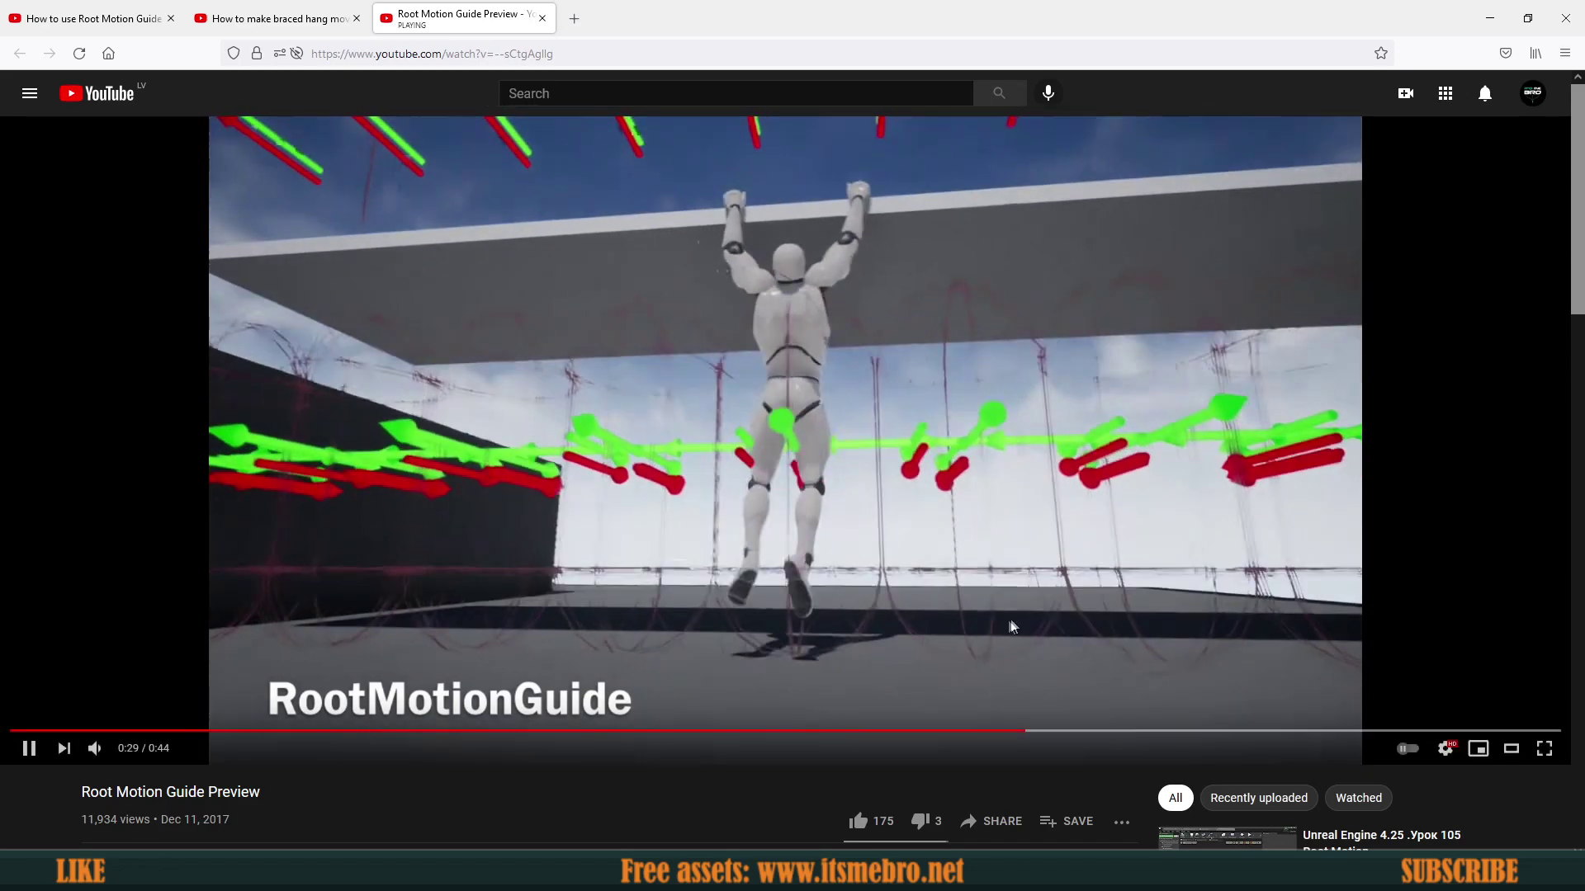
click(1012, 628)
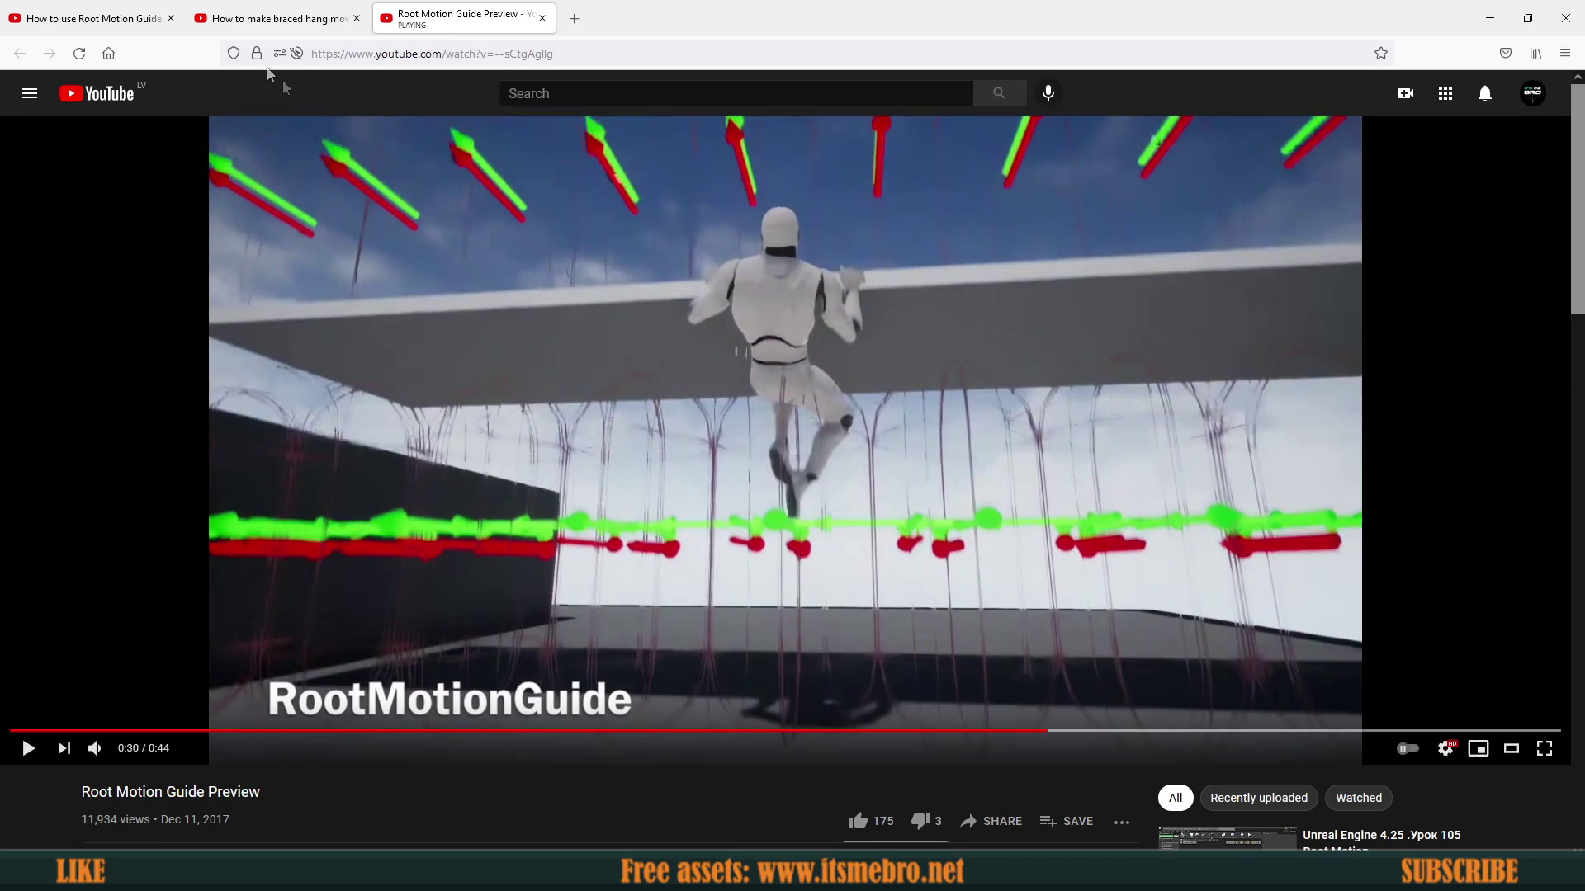
Step: Watch the end of the "How to make braced hang movement" video and return to the Root Motion Guide preview video
click(90, 3)
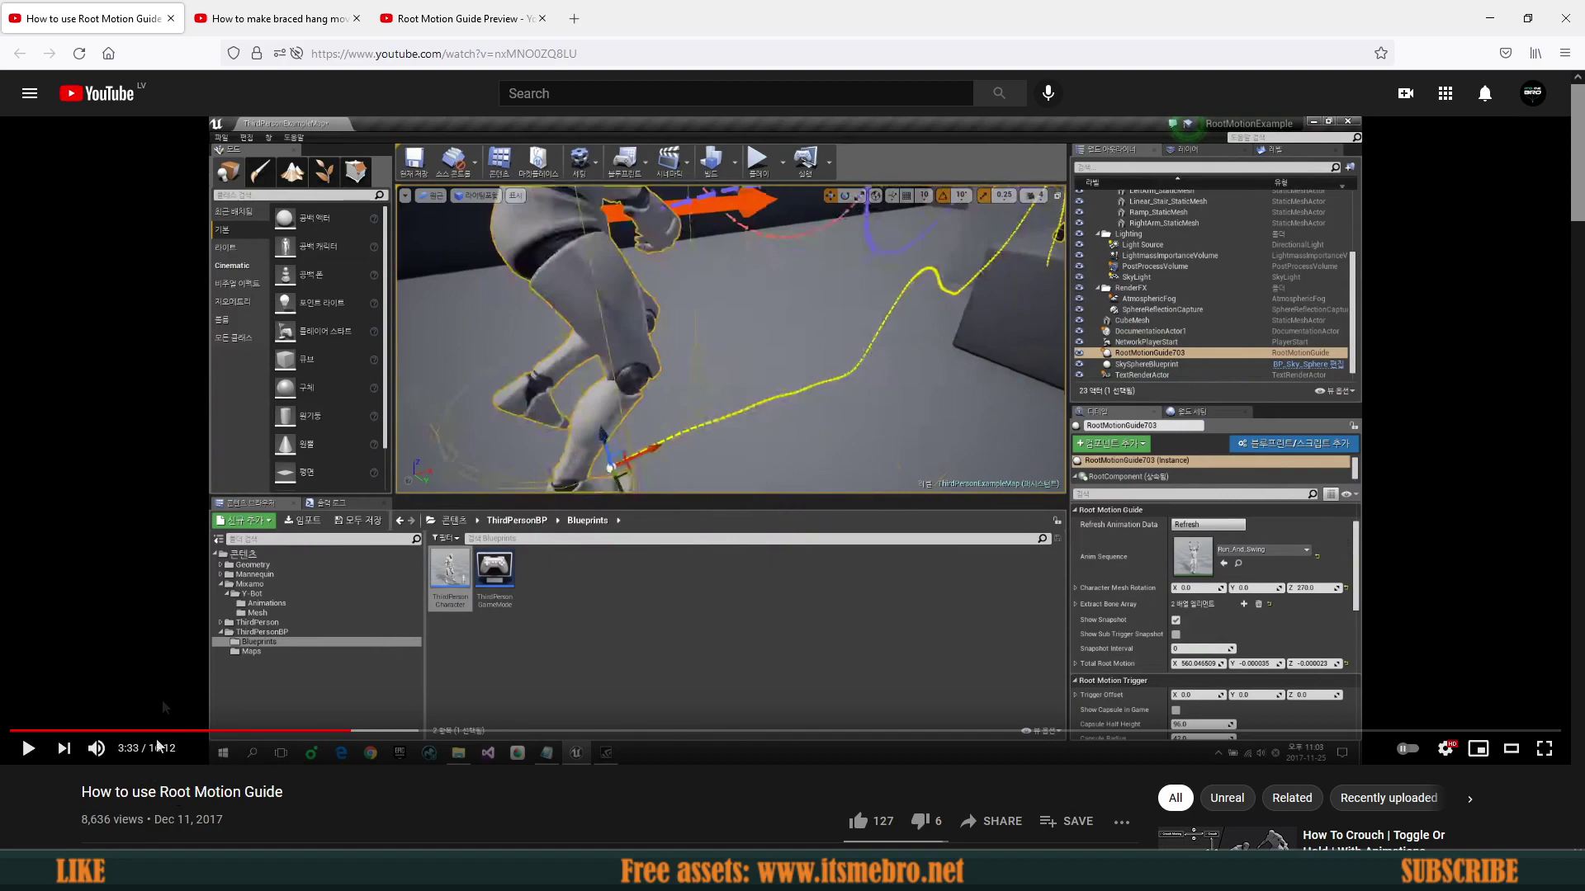
click(283, 9)
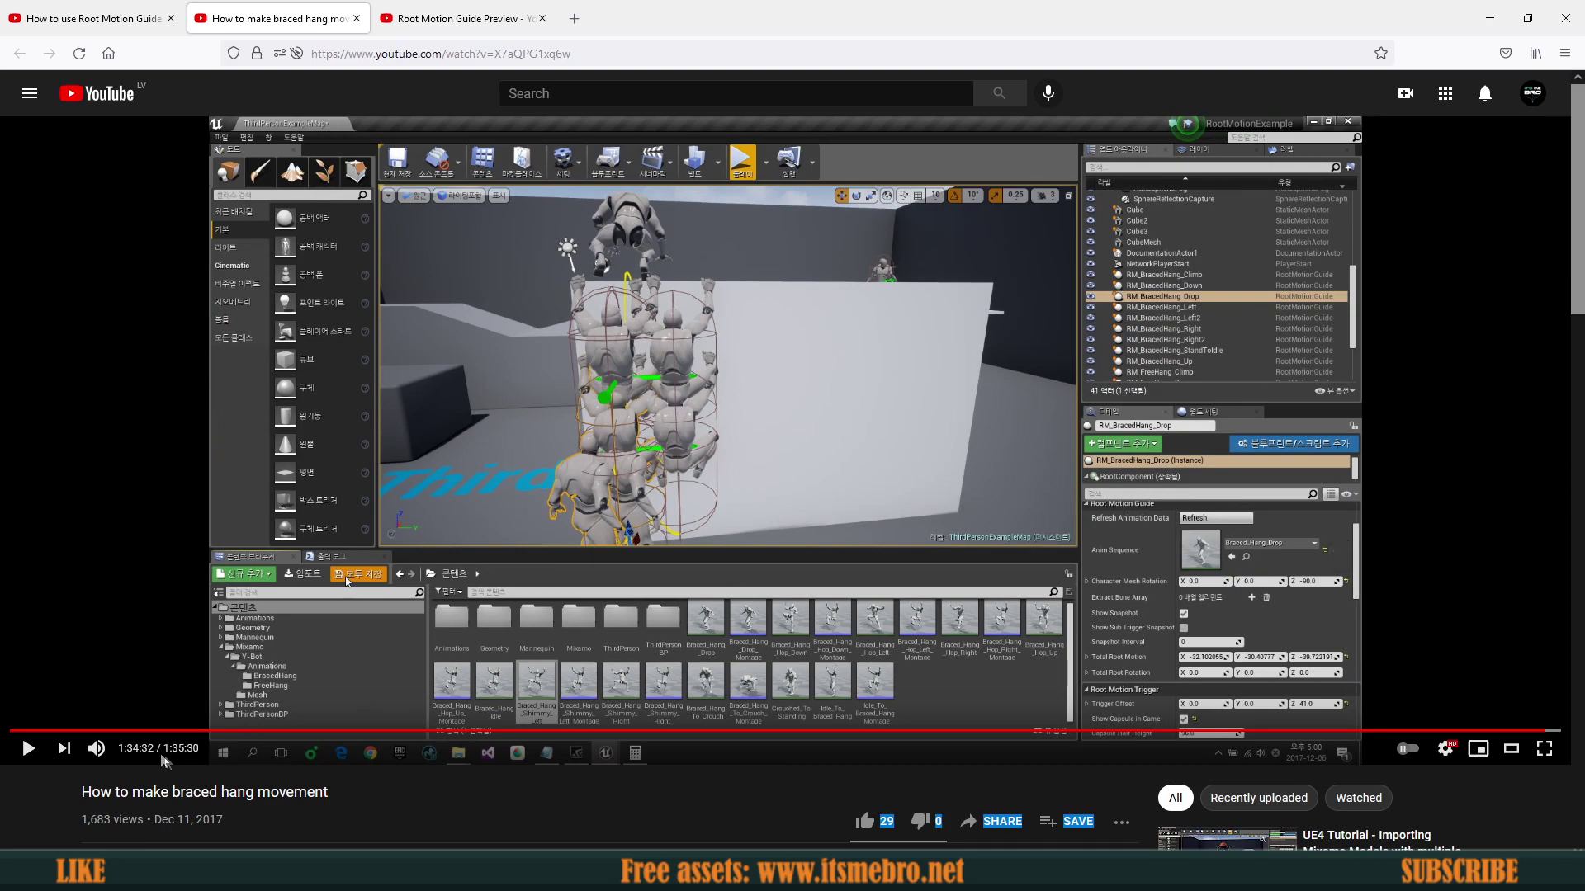
click(700, 501)
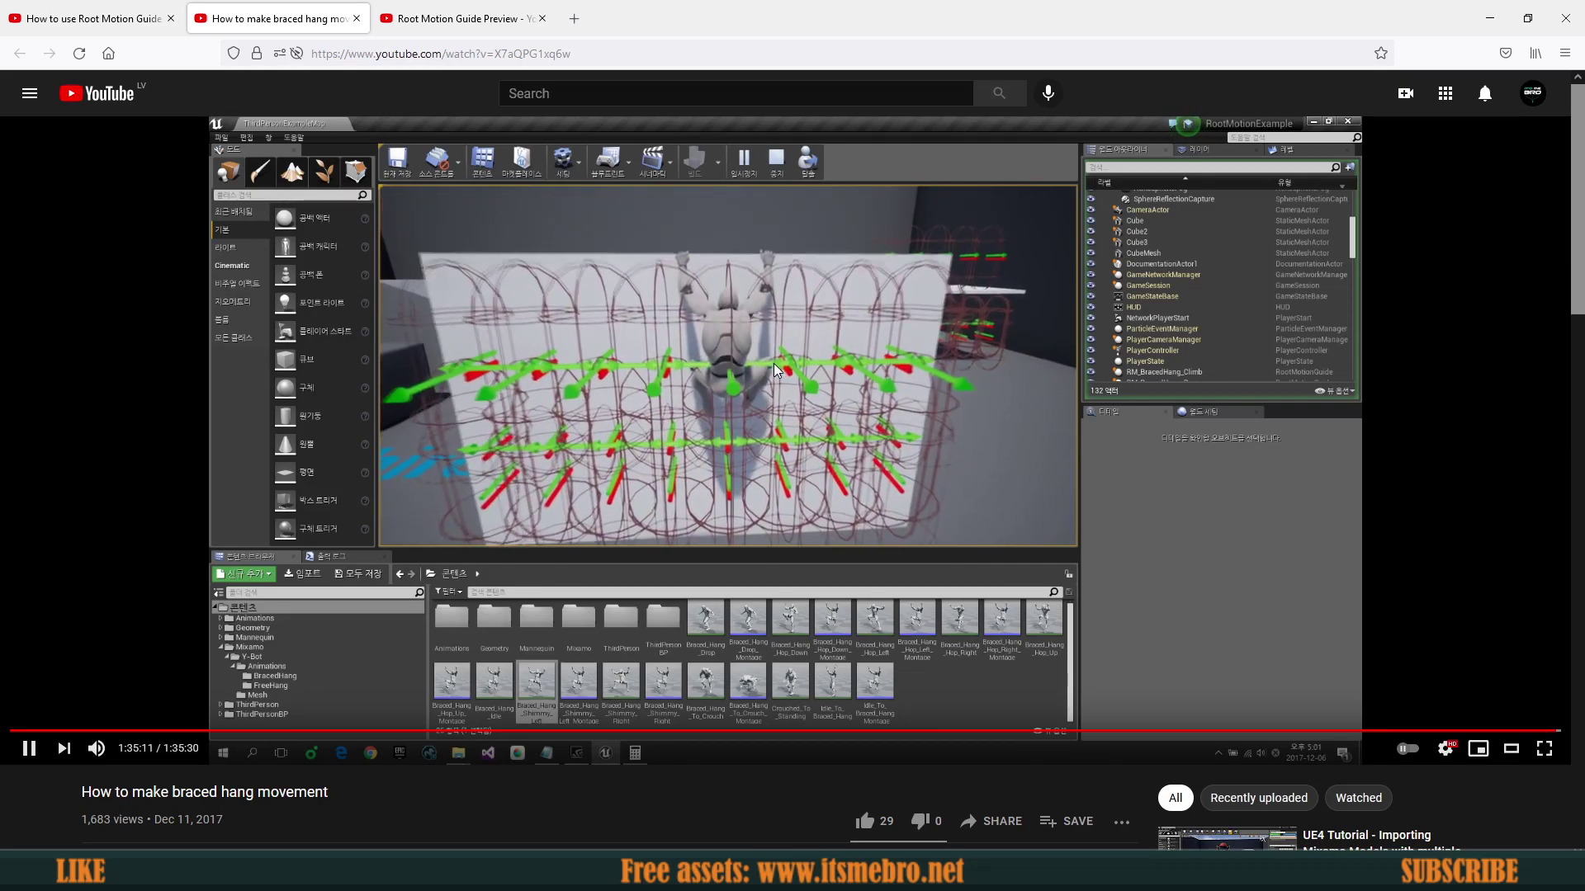
click(413, 8)
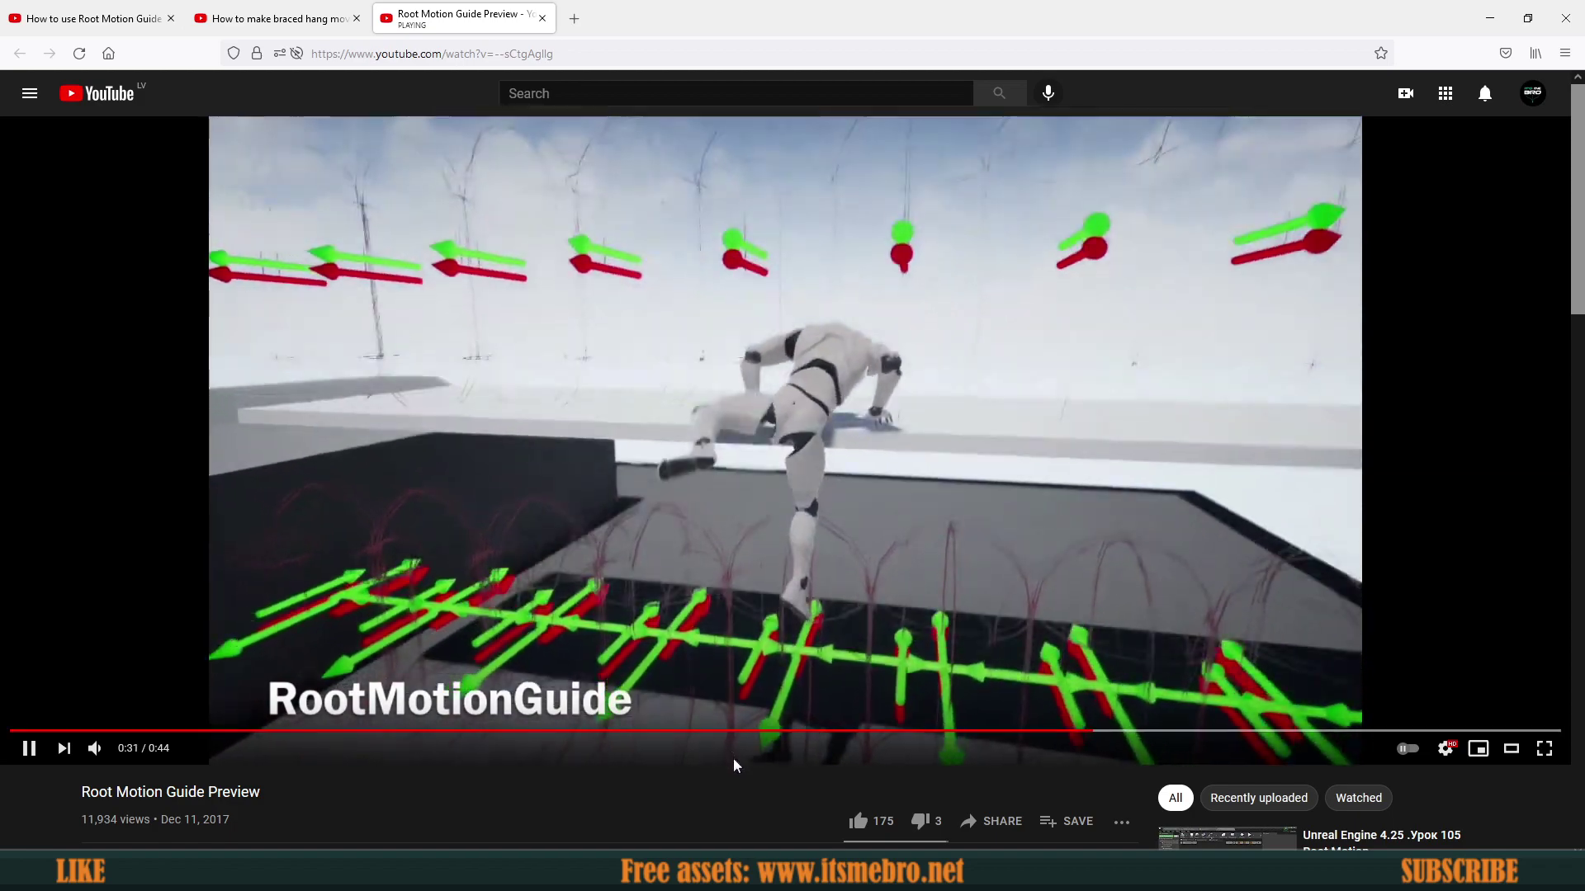
Step: Skim the "How to use Root Motion Guide" video at 15:49 and about 5:16, pause it, and jump back to 15:49
click(178, 16)
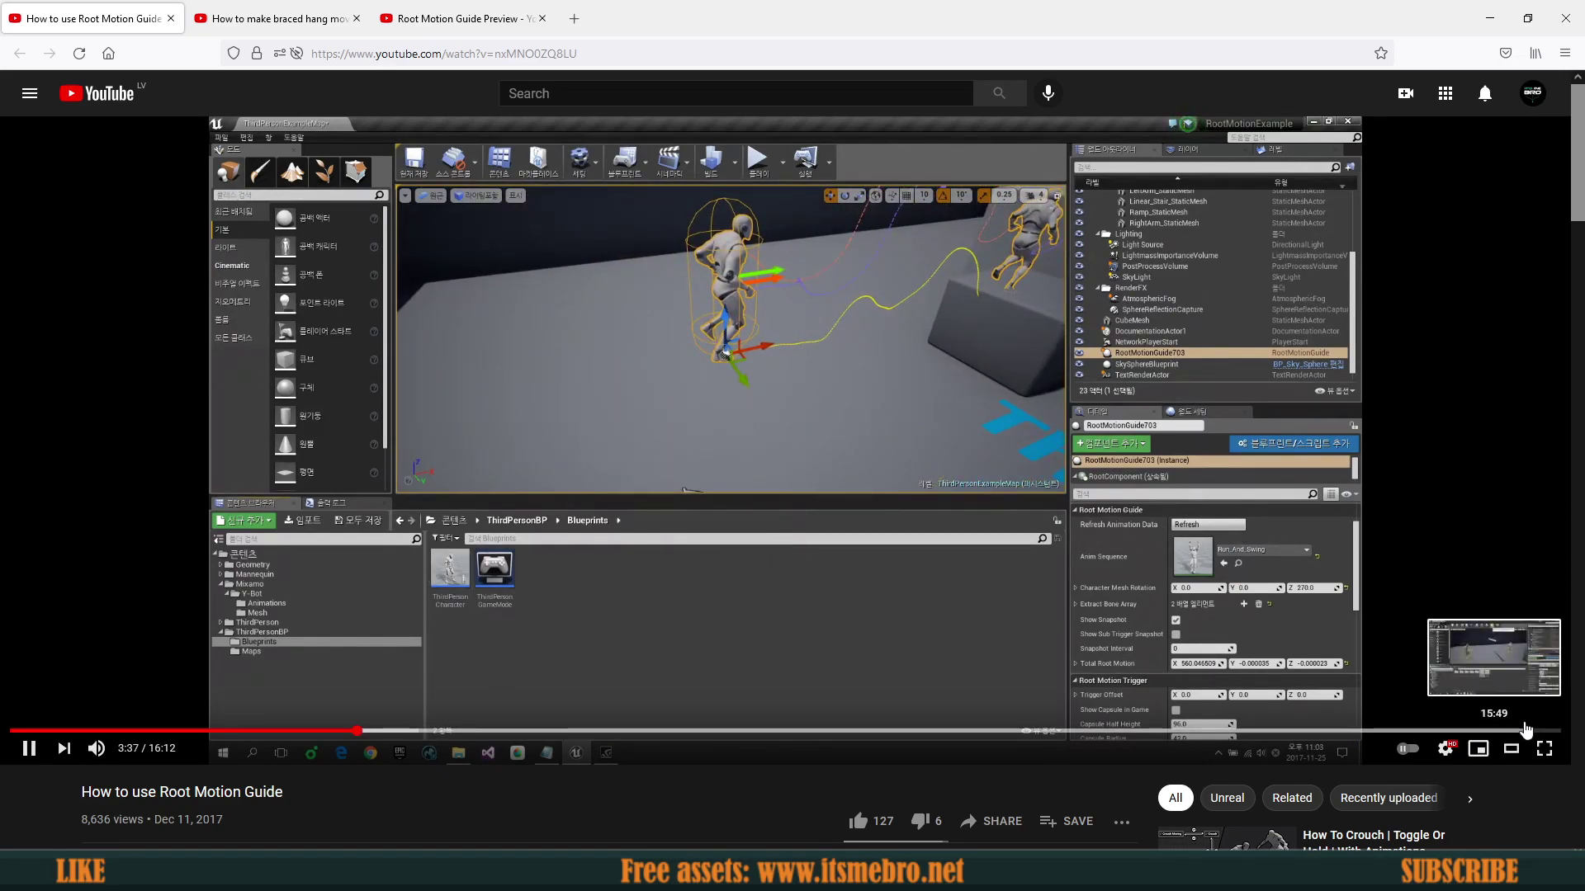
click(1526, 729)
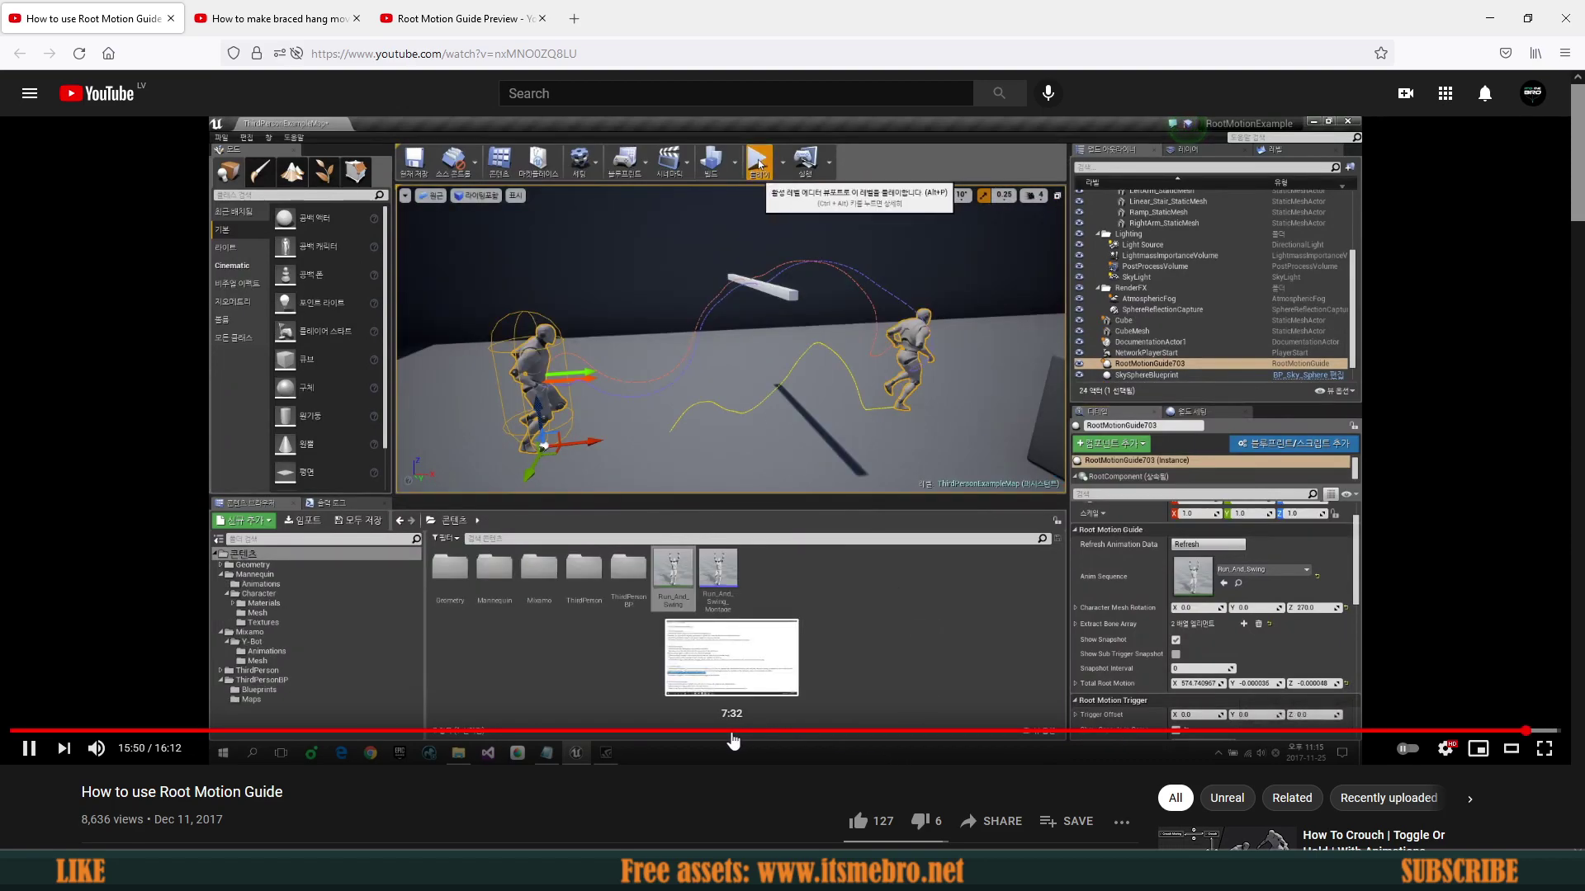
click(517, 730)
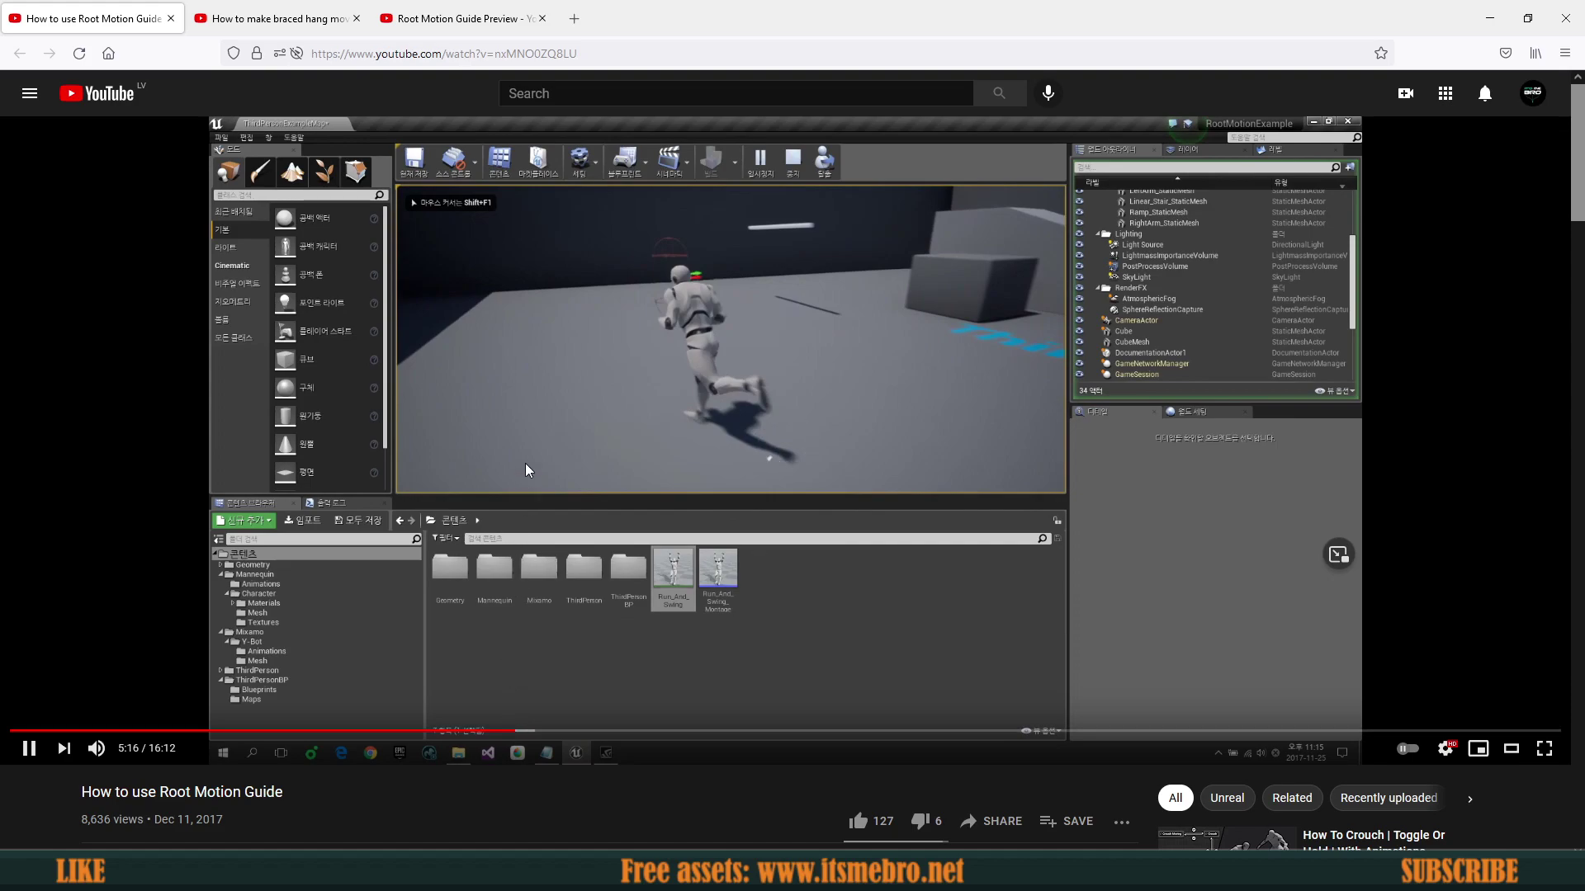
click(436, 526)
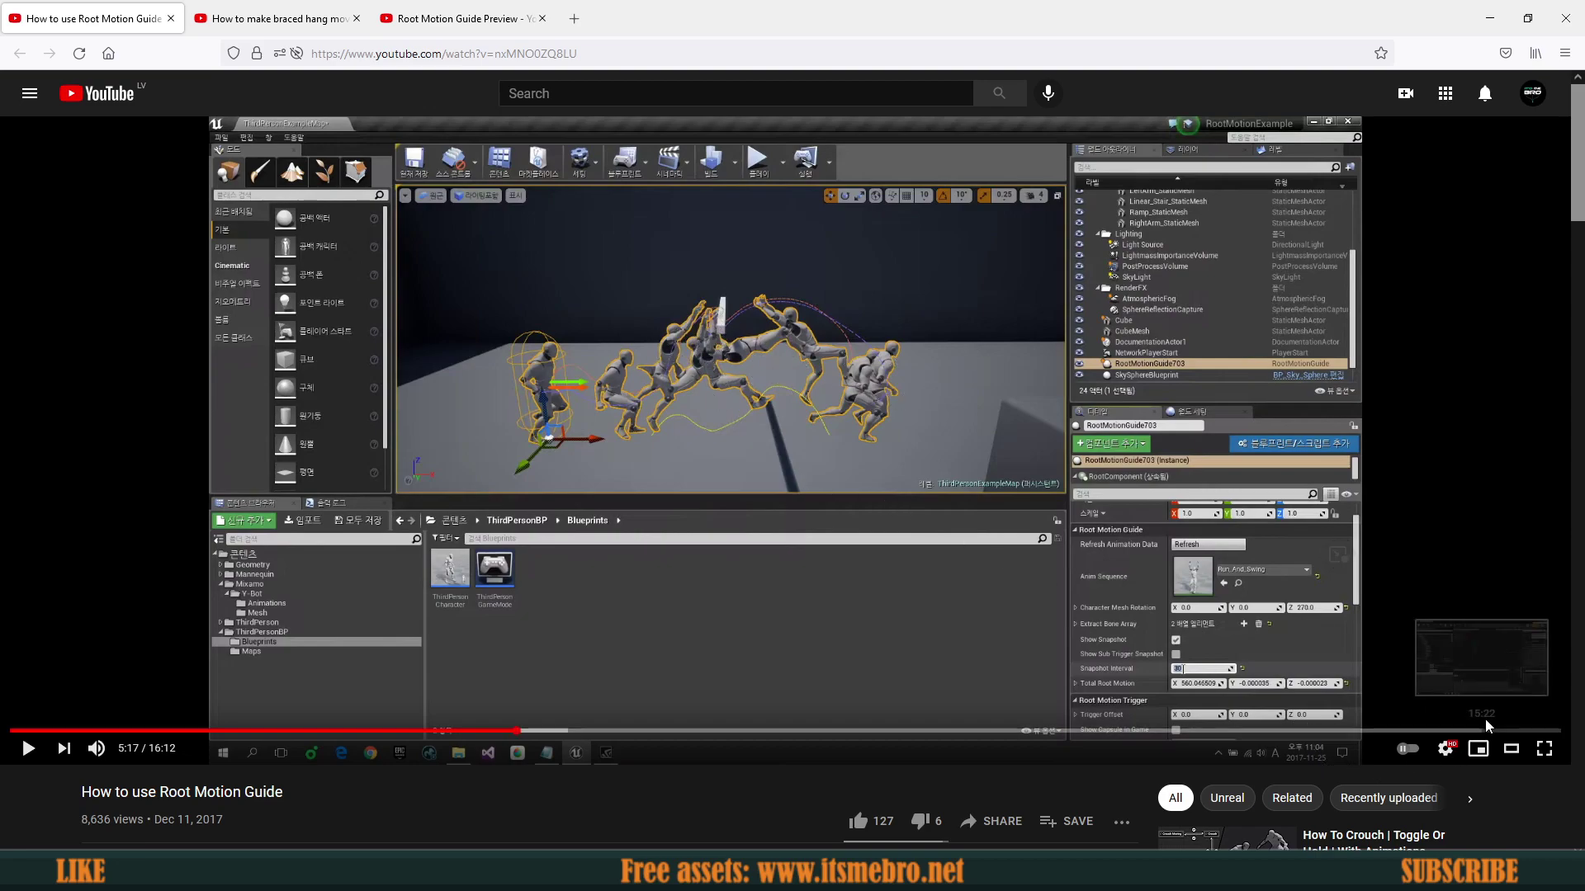
click(1525, 734)
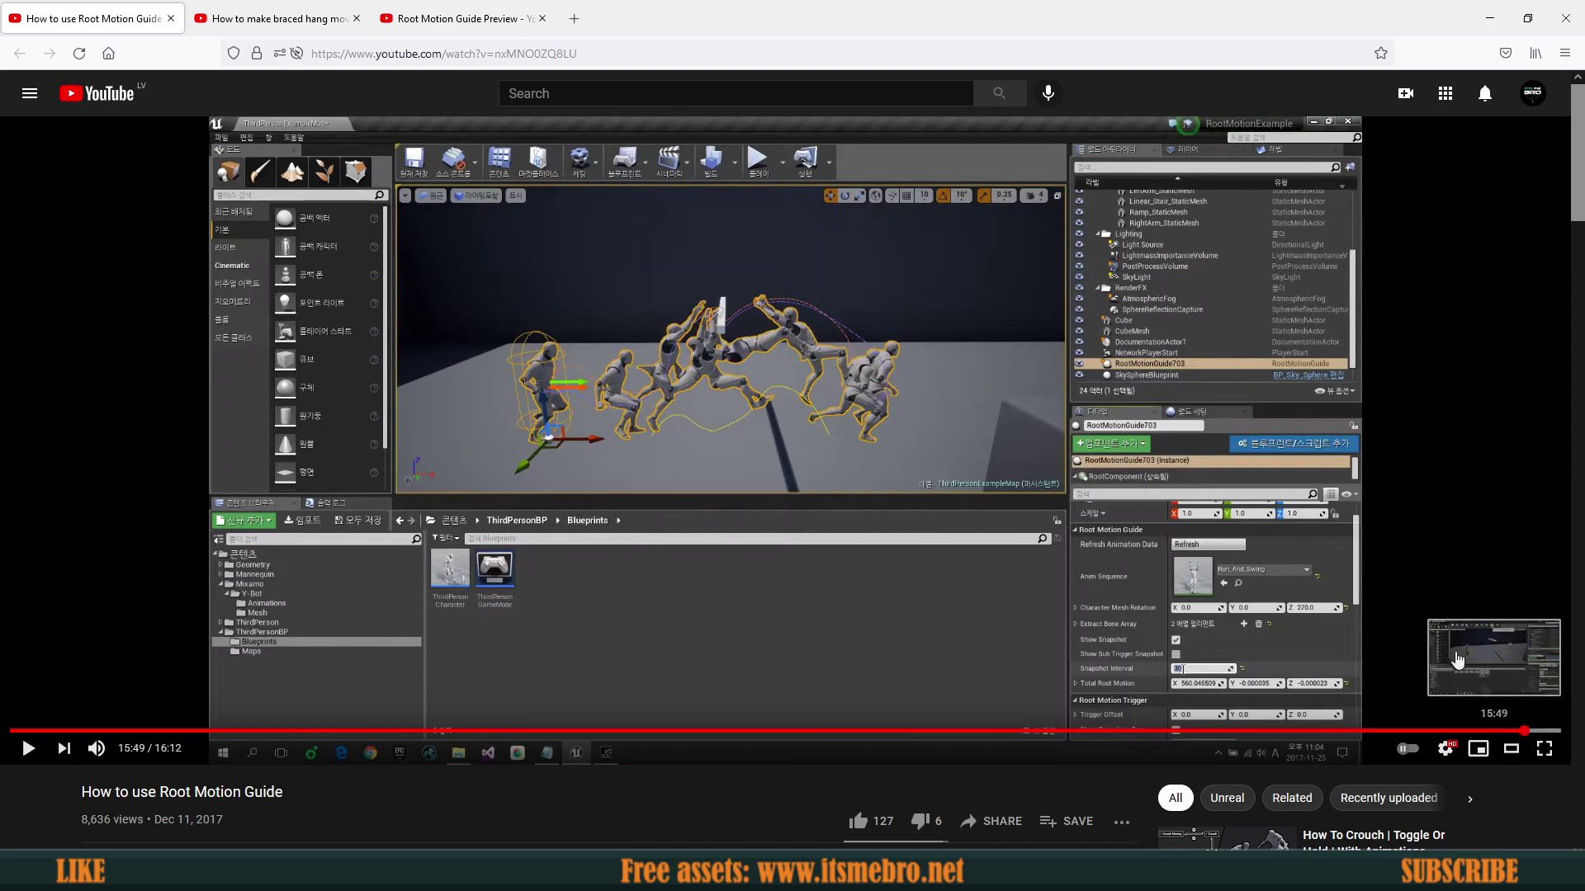
Step: Play the end of the "How to use Root Motion Guide" video from 15:49 and pause it after the running character demo
click(891, 486)
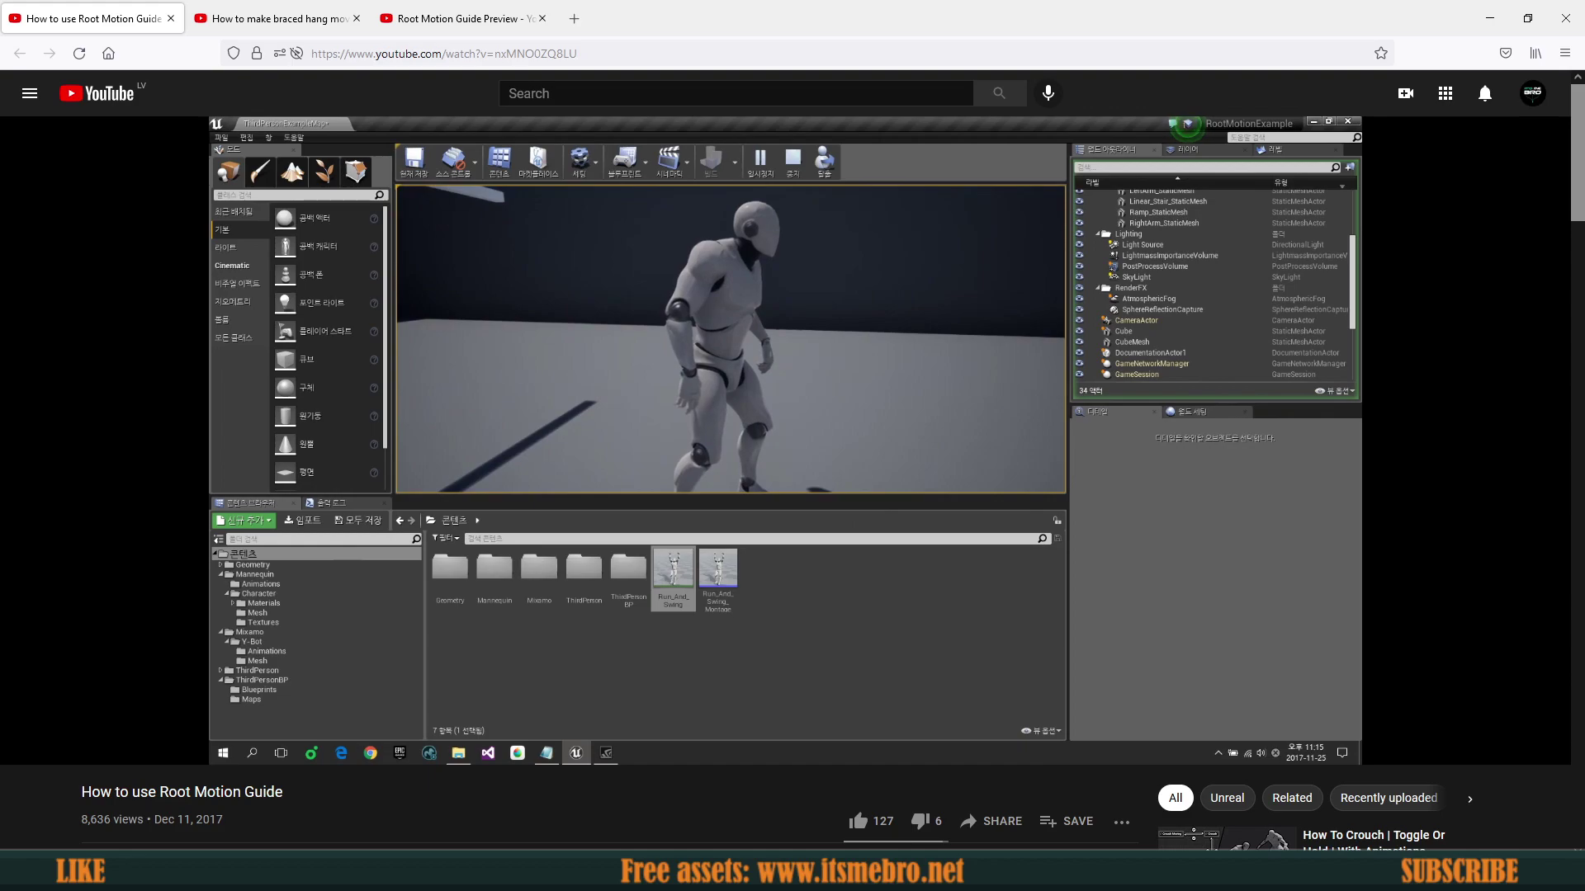
click(477, 396)
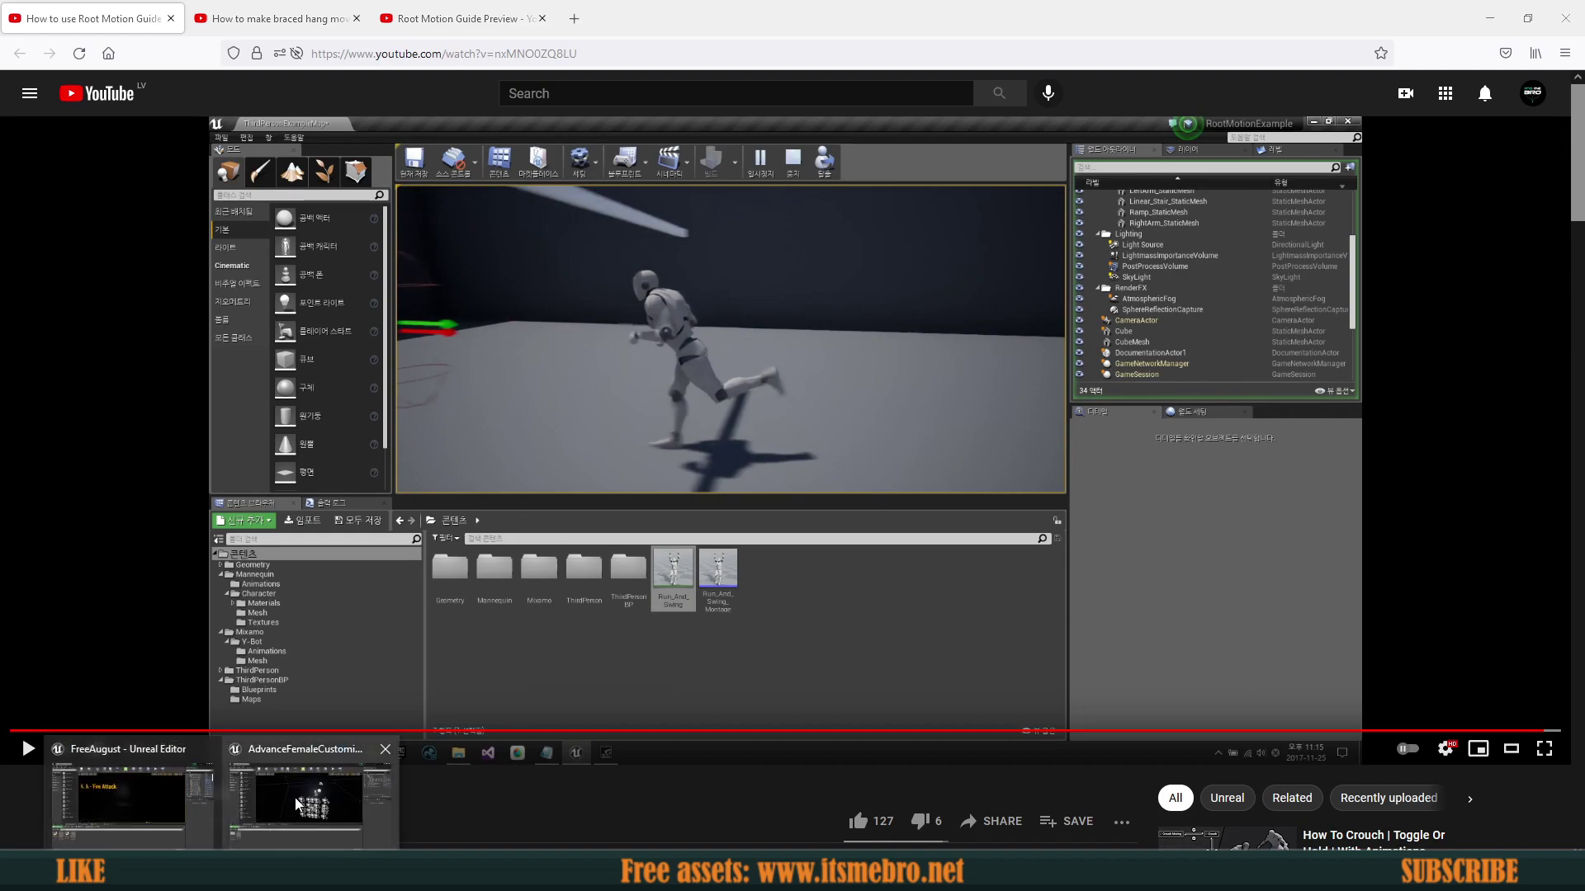
Step: Switch to the AdvanceFemaleCustomization project in Unreal Editor, look around the showcase level and check the project's engine version
click(299, 804)
right_drag(680, 437, 545, 421)
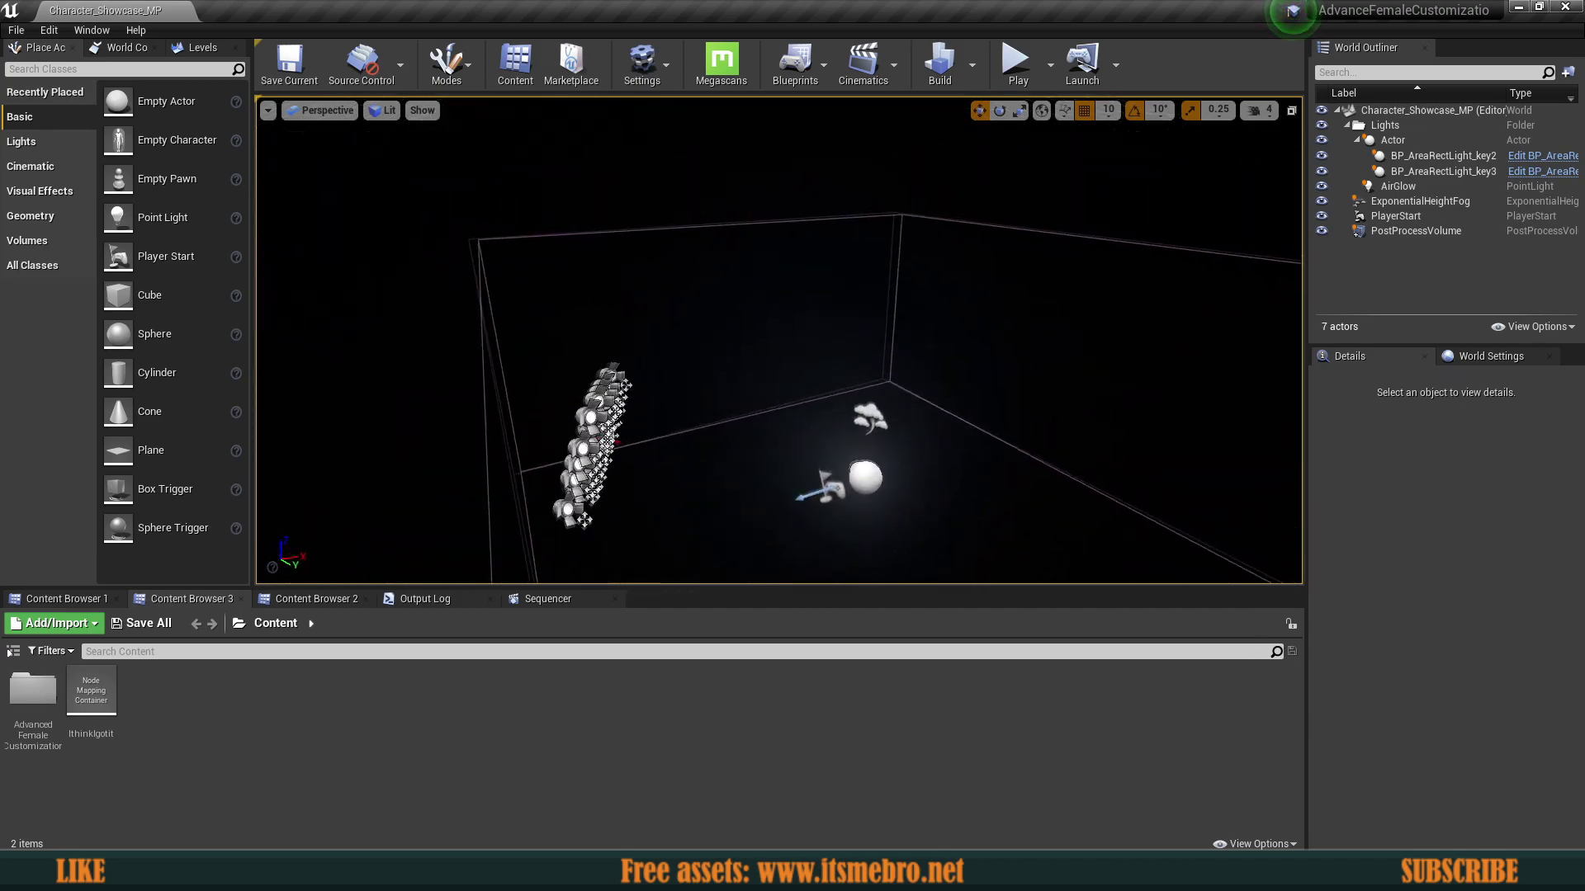
right_drag(1160, 254, 1197, 248)
mouse_move(1401, 10)
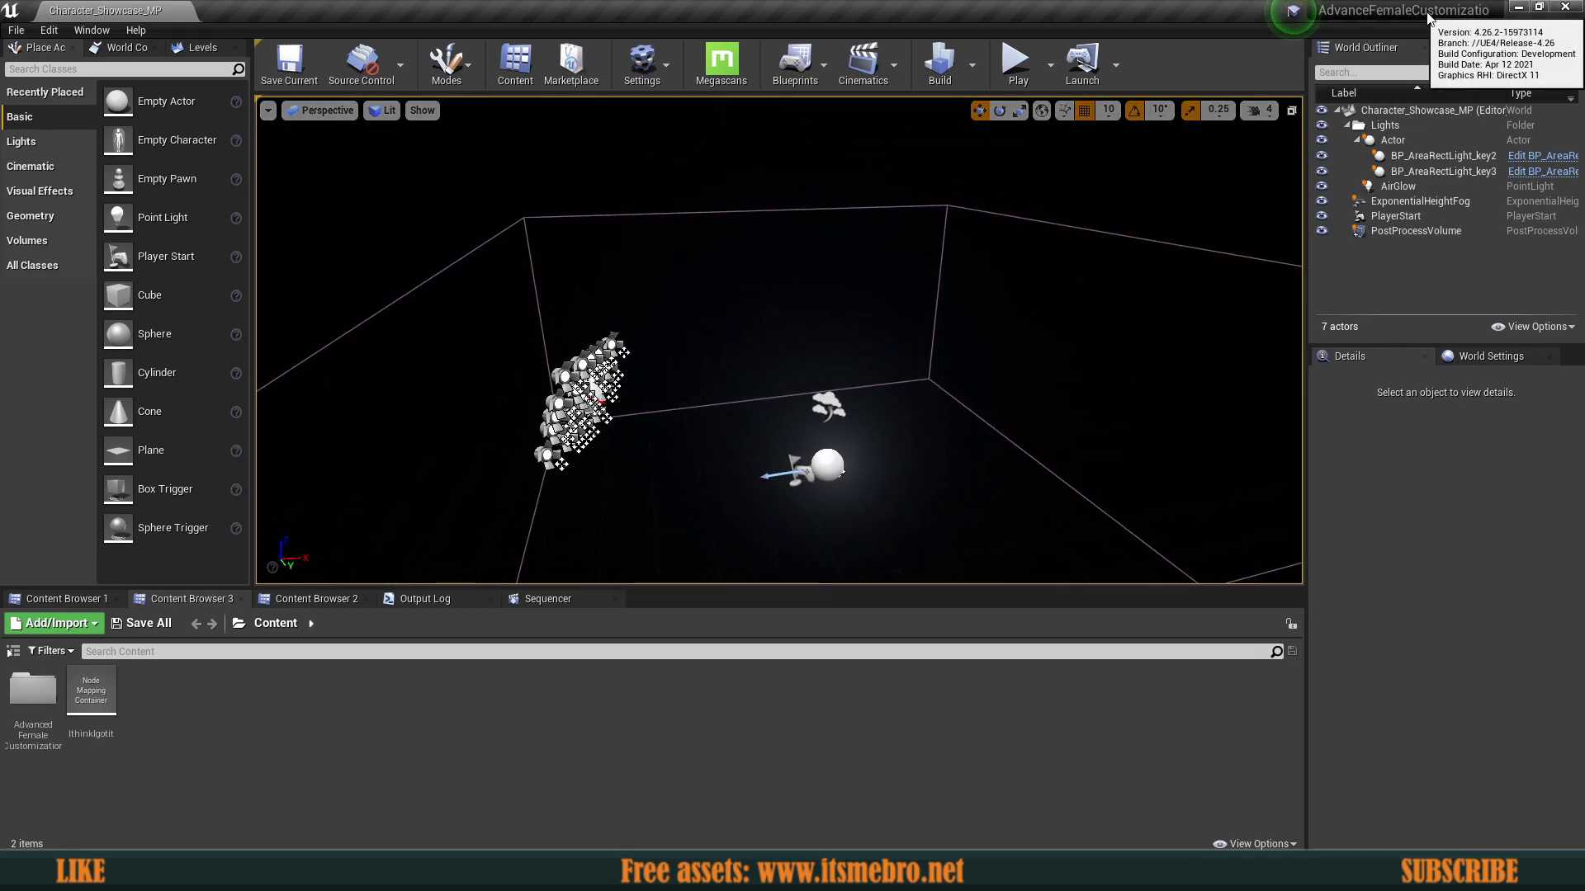
Step: Open the Maps folder of AdvancedFemaleCustomization and start playing the Character_Showcase_MP level in the editor
double_click(33, 692)
double_click(148, 691)
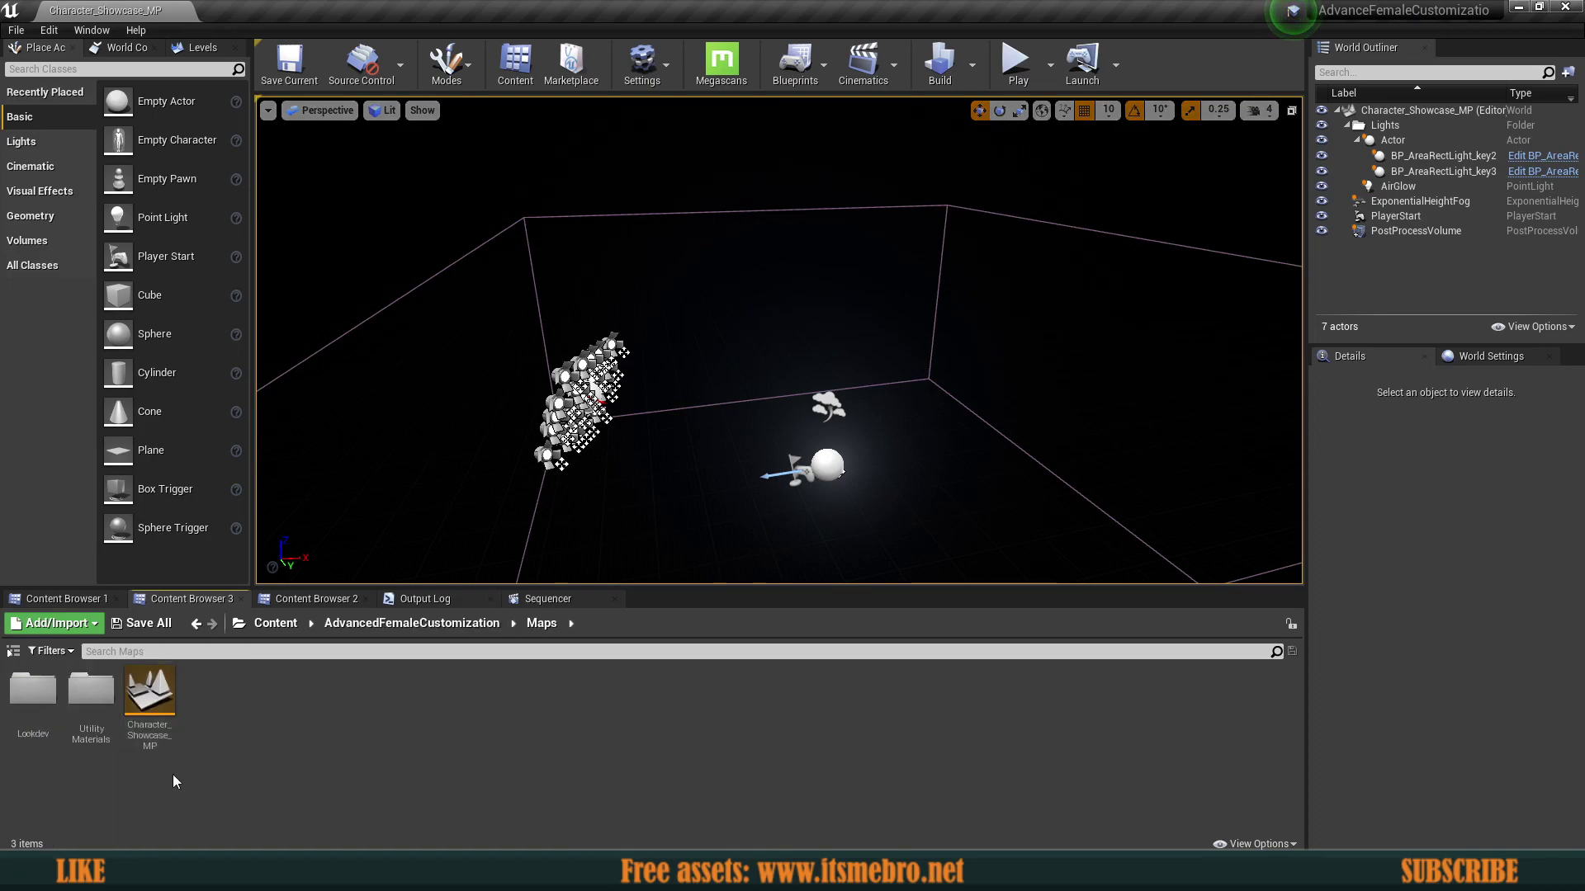
click(1014, 64)
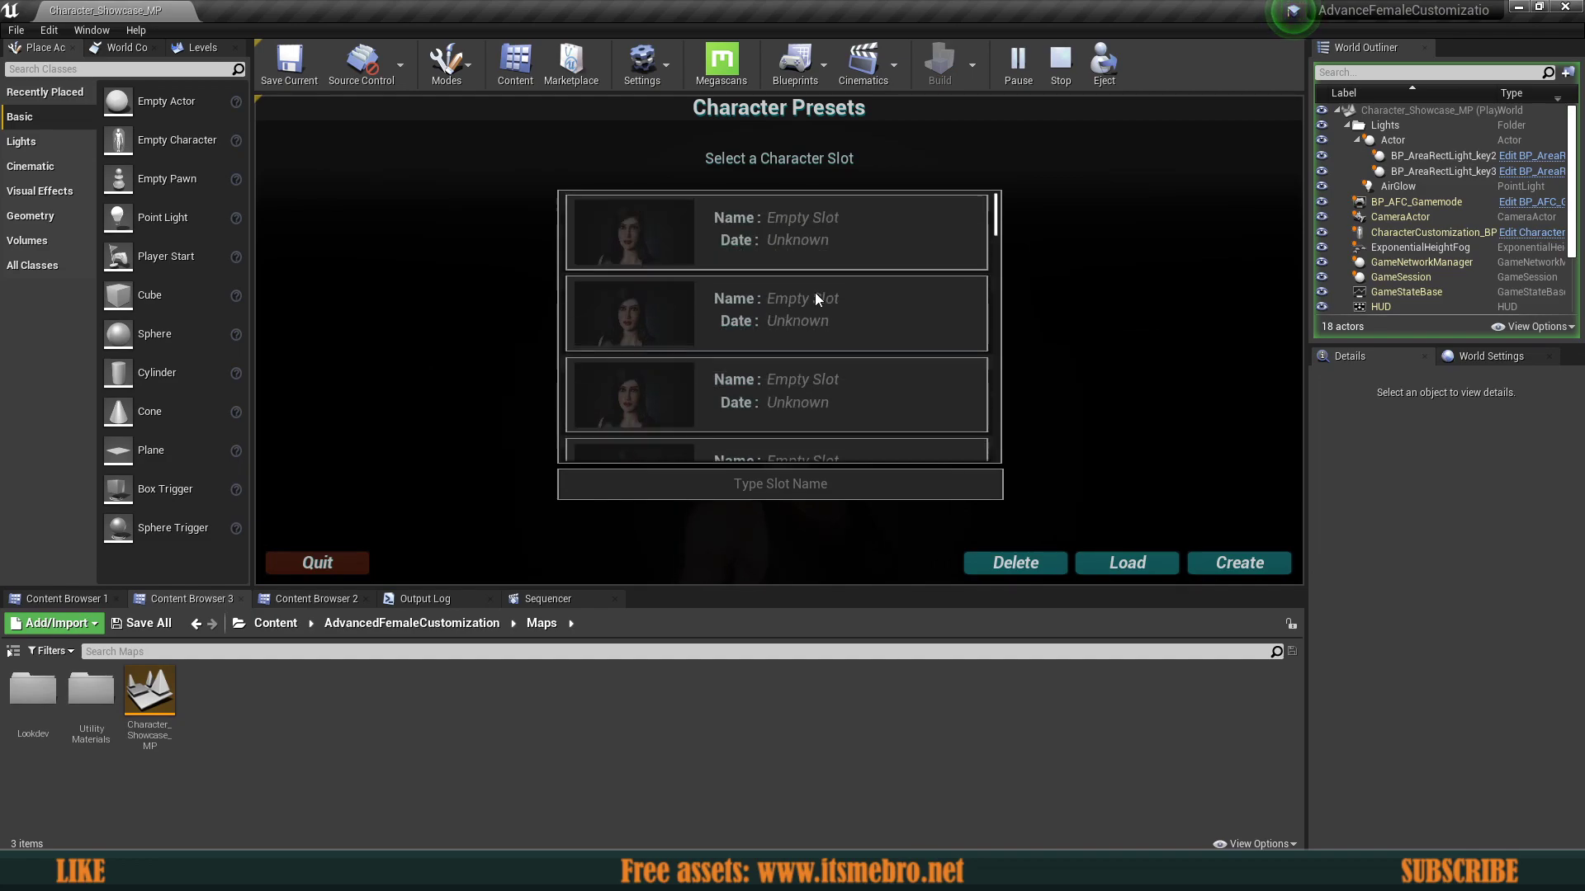
Step: Select the first empty character preset slot and try to create a character in it without a slot name
click(693, 232)
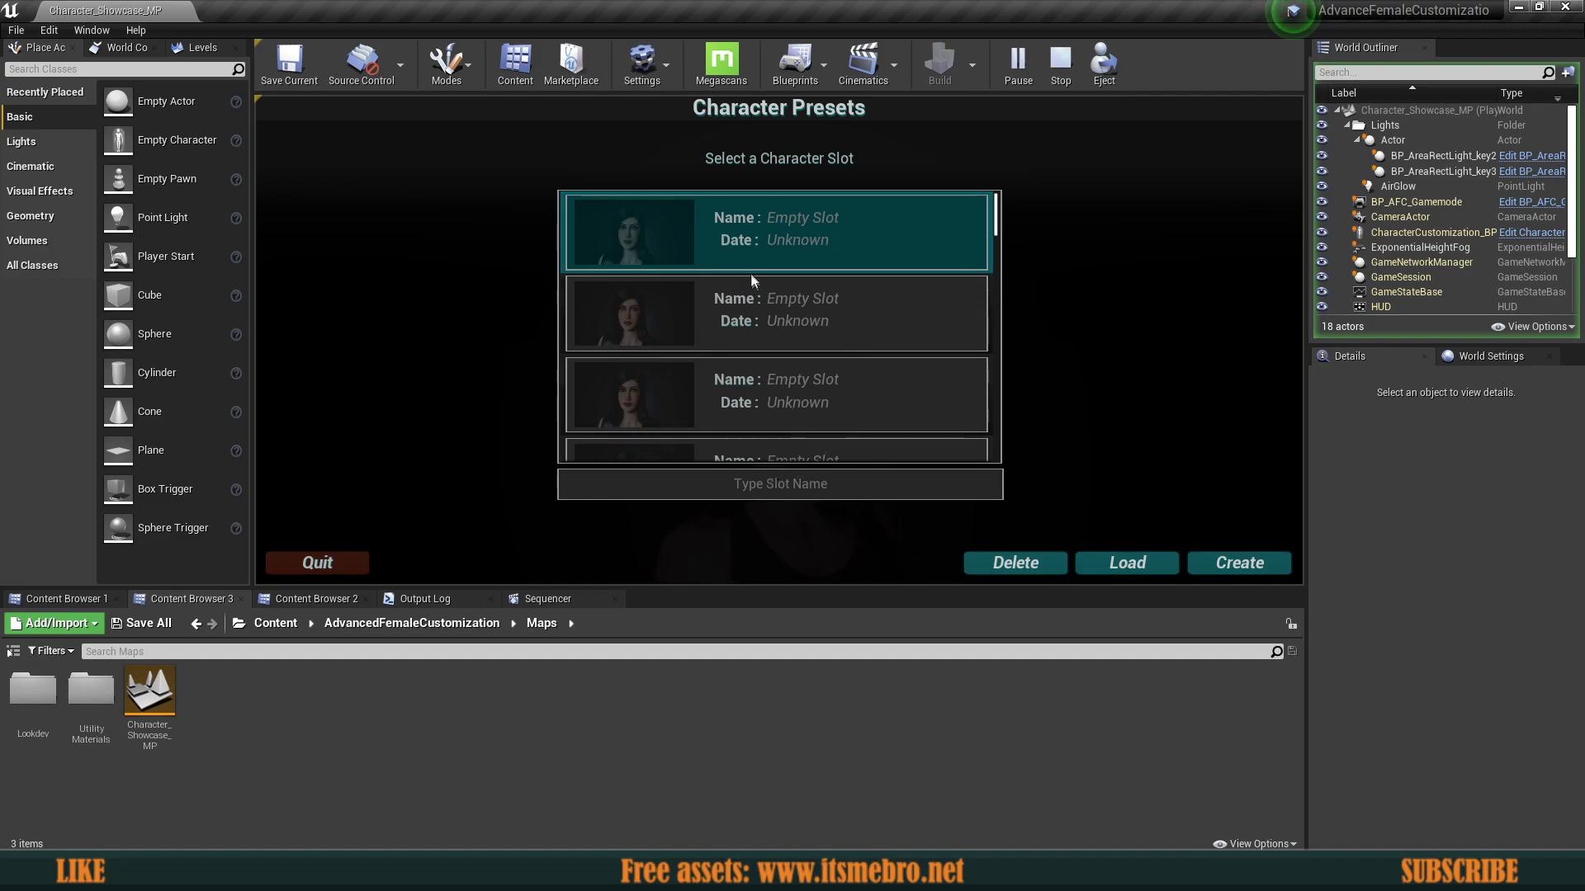
click(1220, 568)
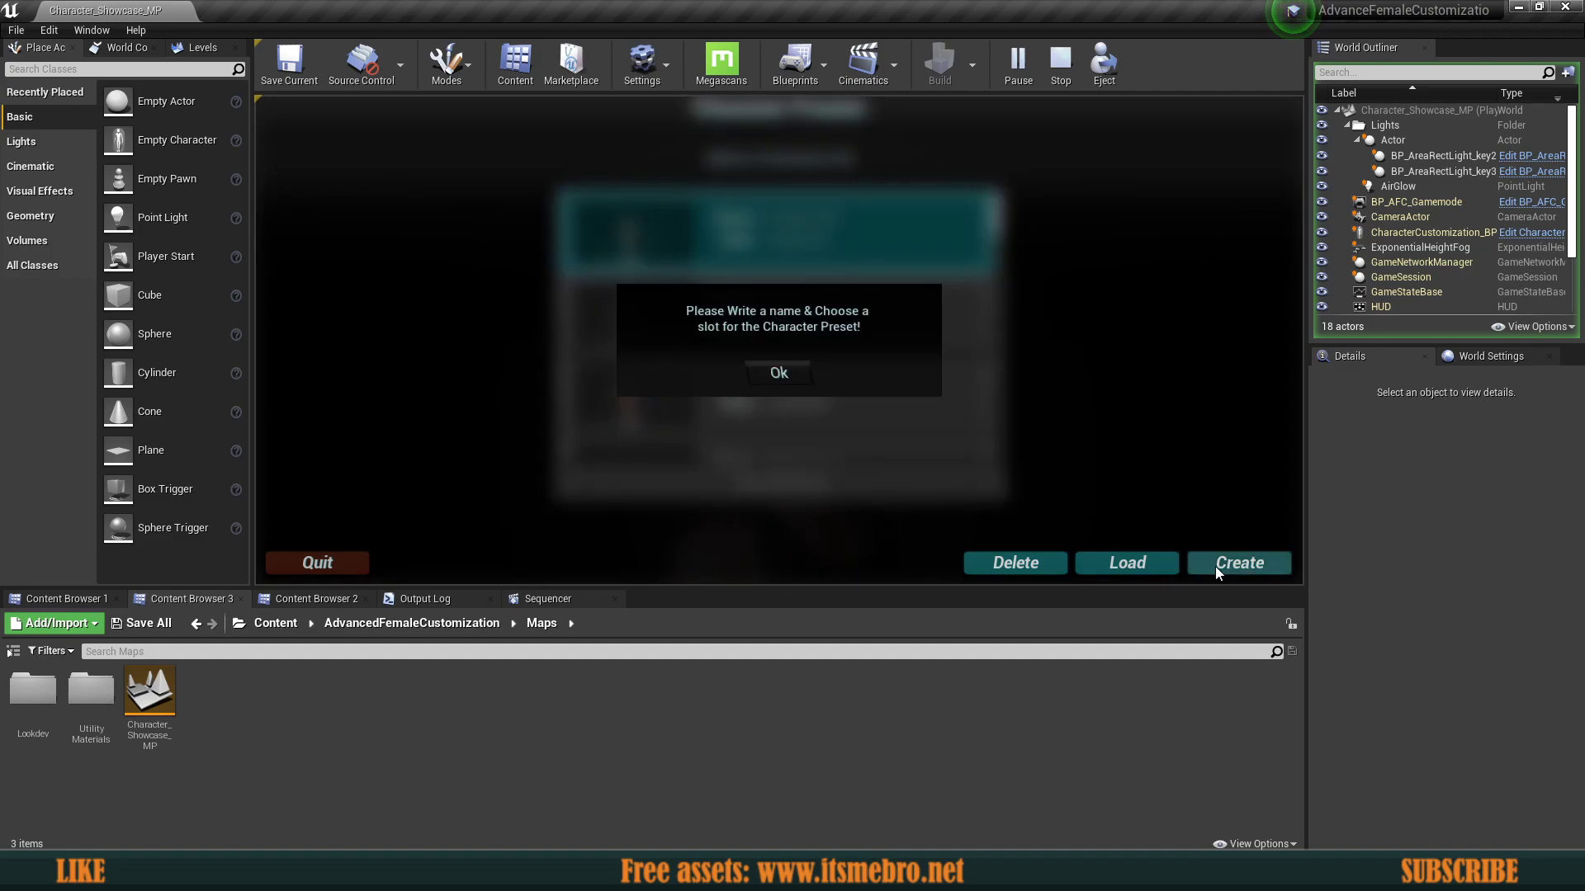
Step: Create a character in the first empty preset slot and confirm the controls overview
click(780, 368)
scroll(721, 299, down, 1)
scroll(720, 299, down, 3)
scroll(719, 299, up, 4)
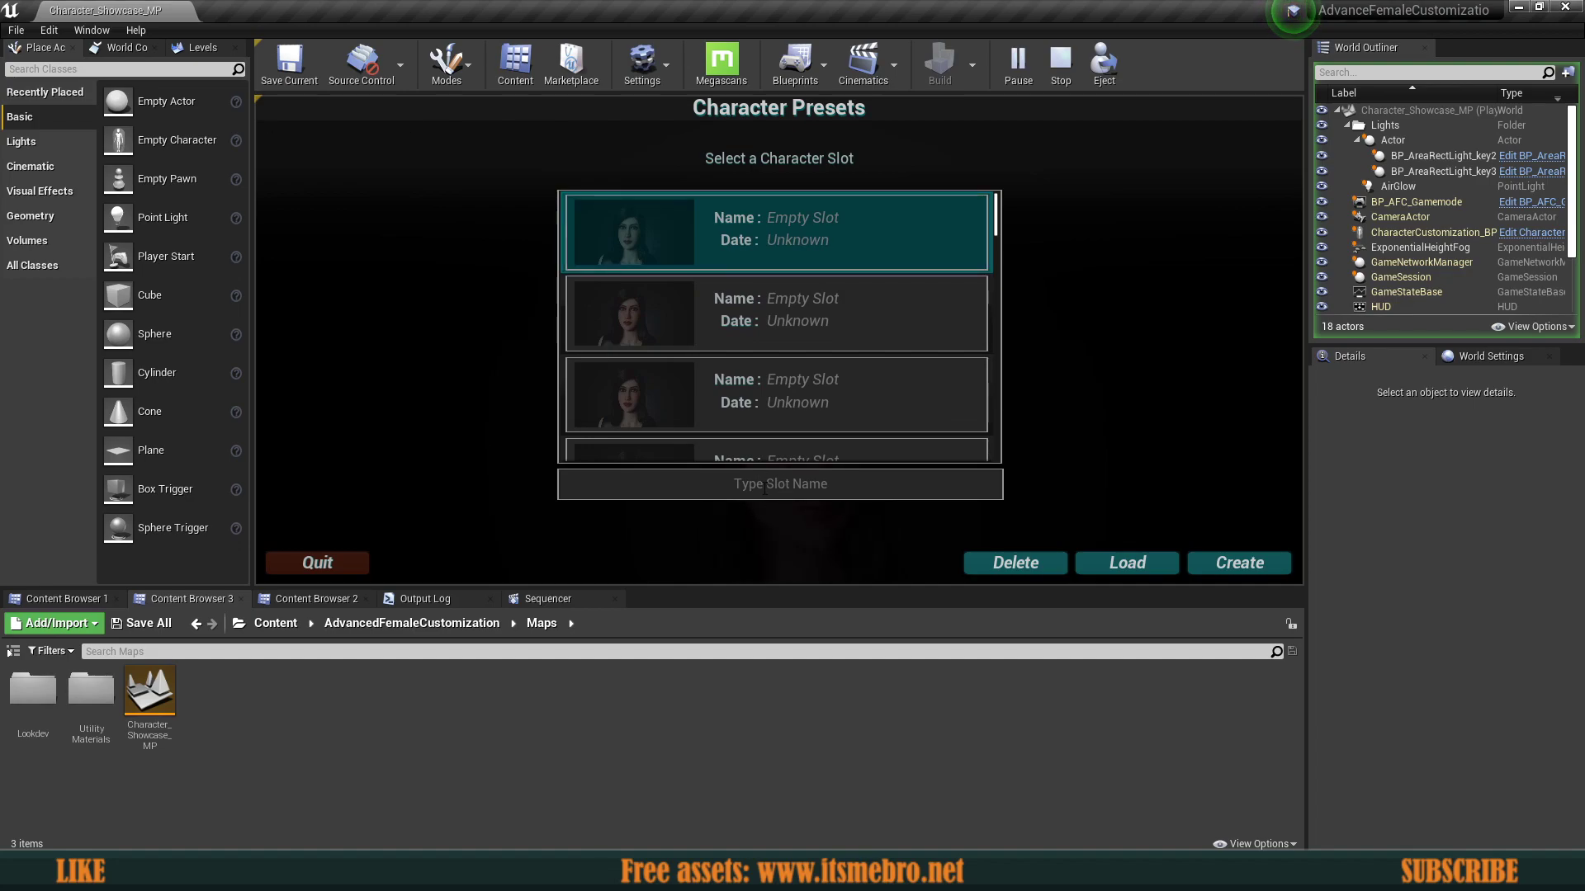
click(1241, 568)
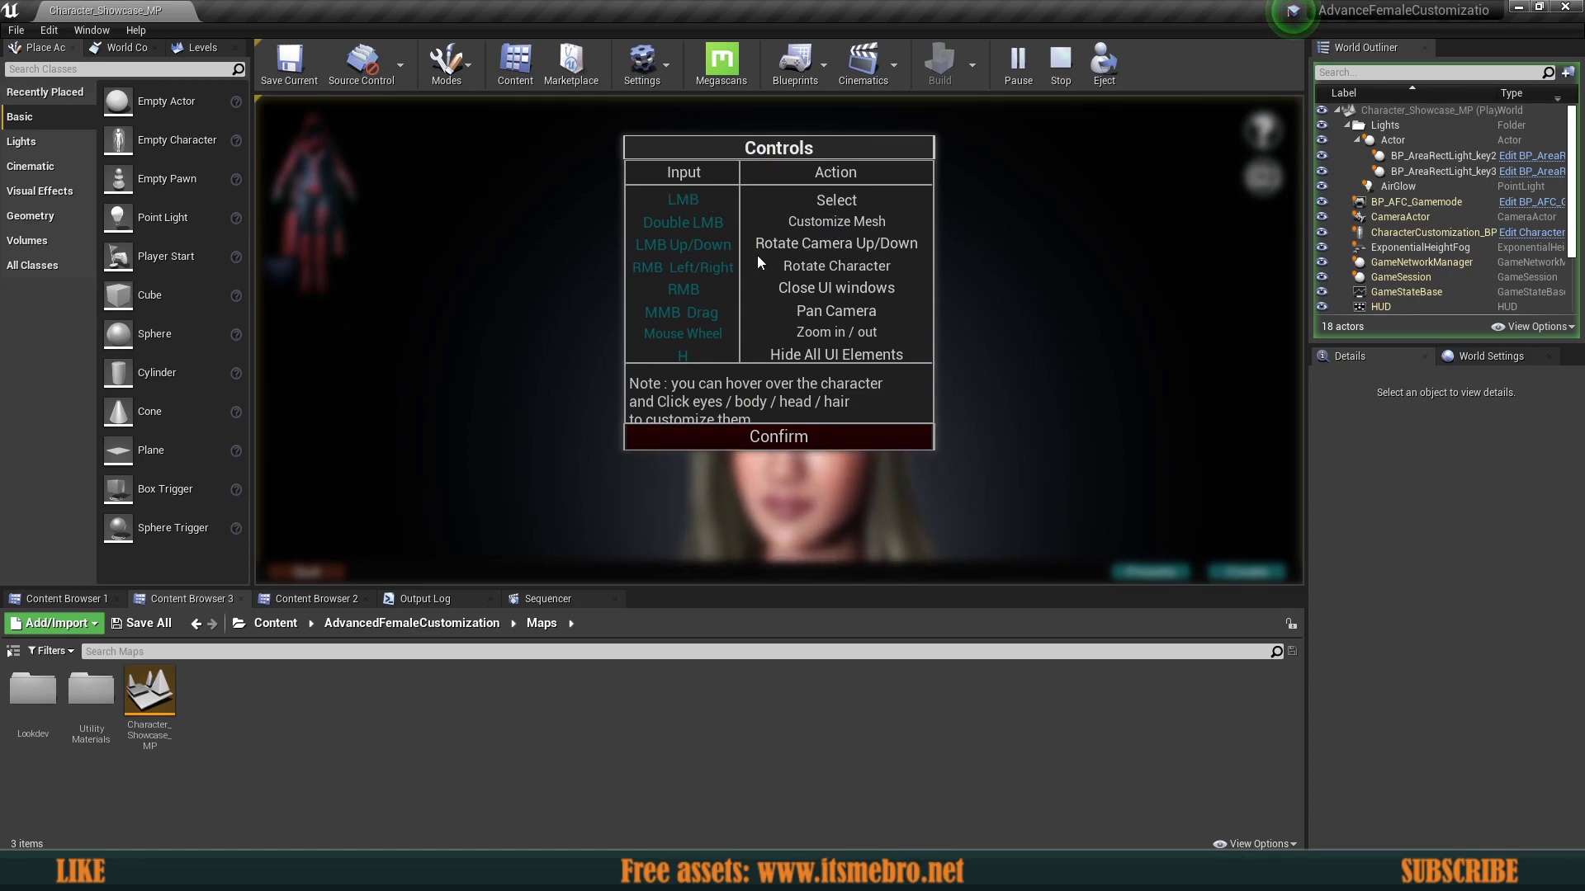
click(781, 435)
Step: Open the cloth choices for the character's head to see the available headwear
drag(776, 395, 905, 261)
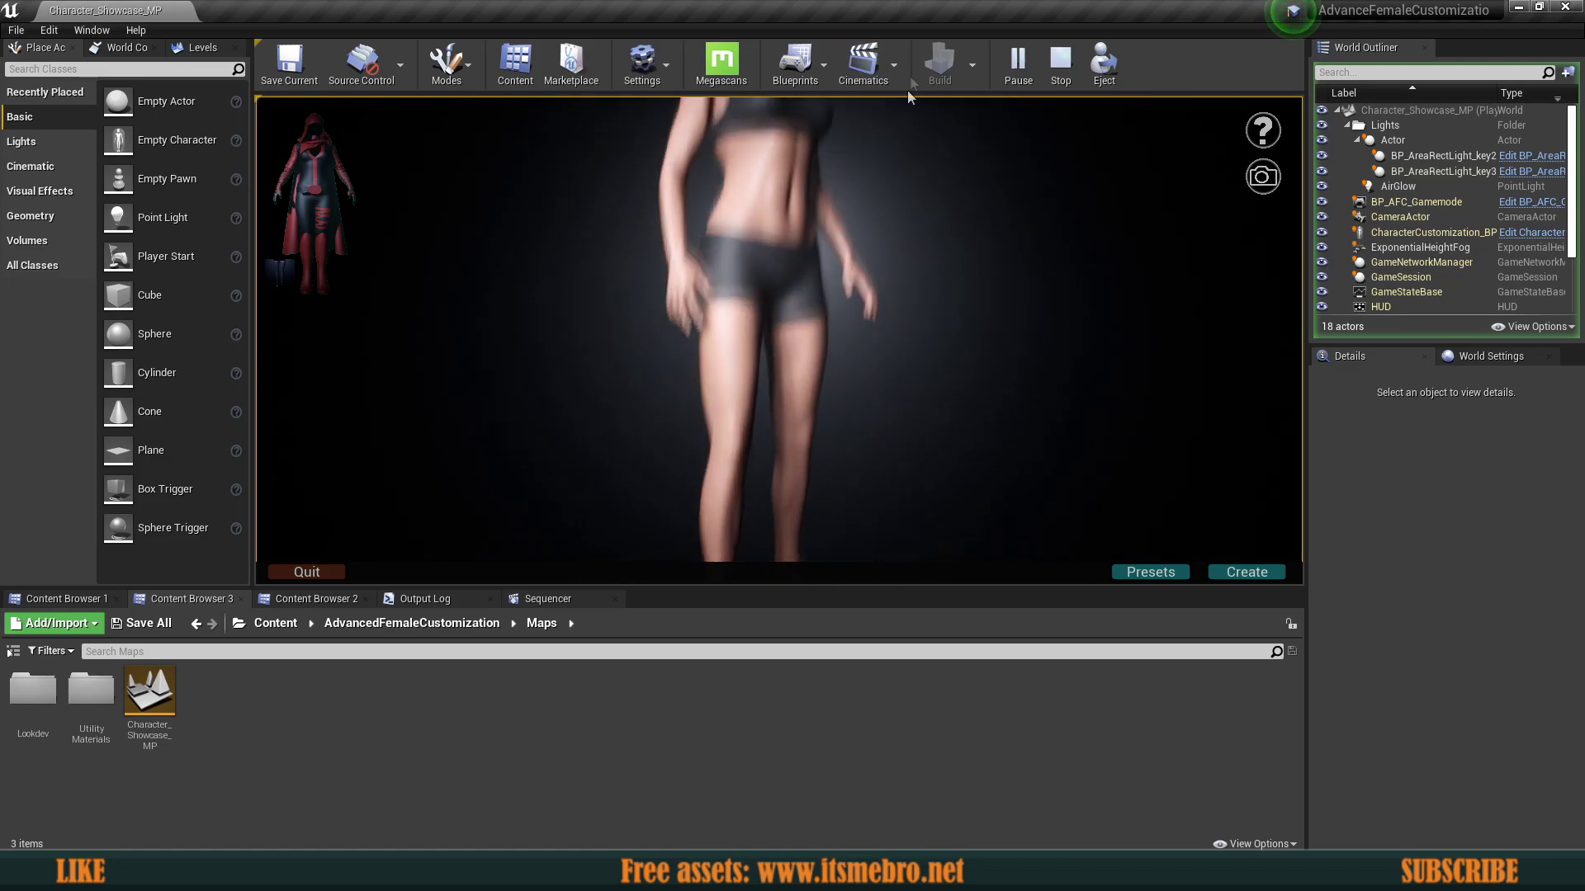
click(317, 166)
click(316, 125)
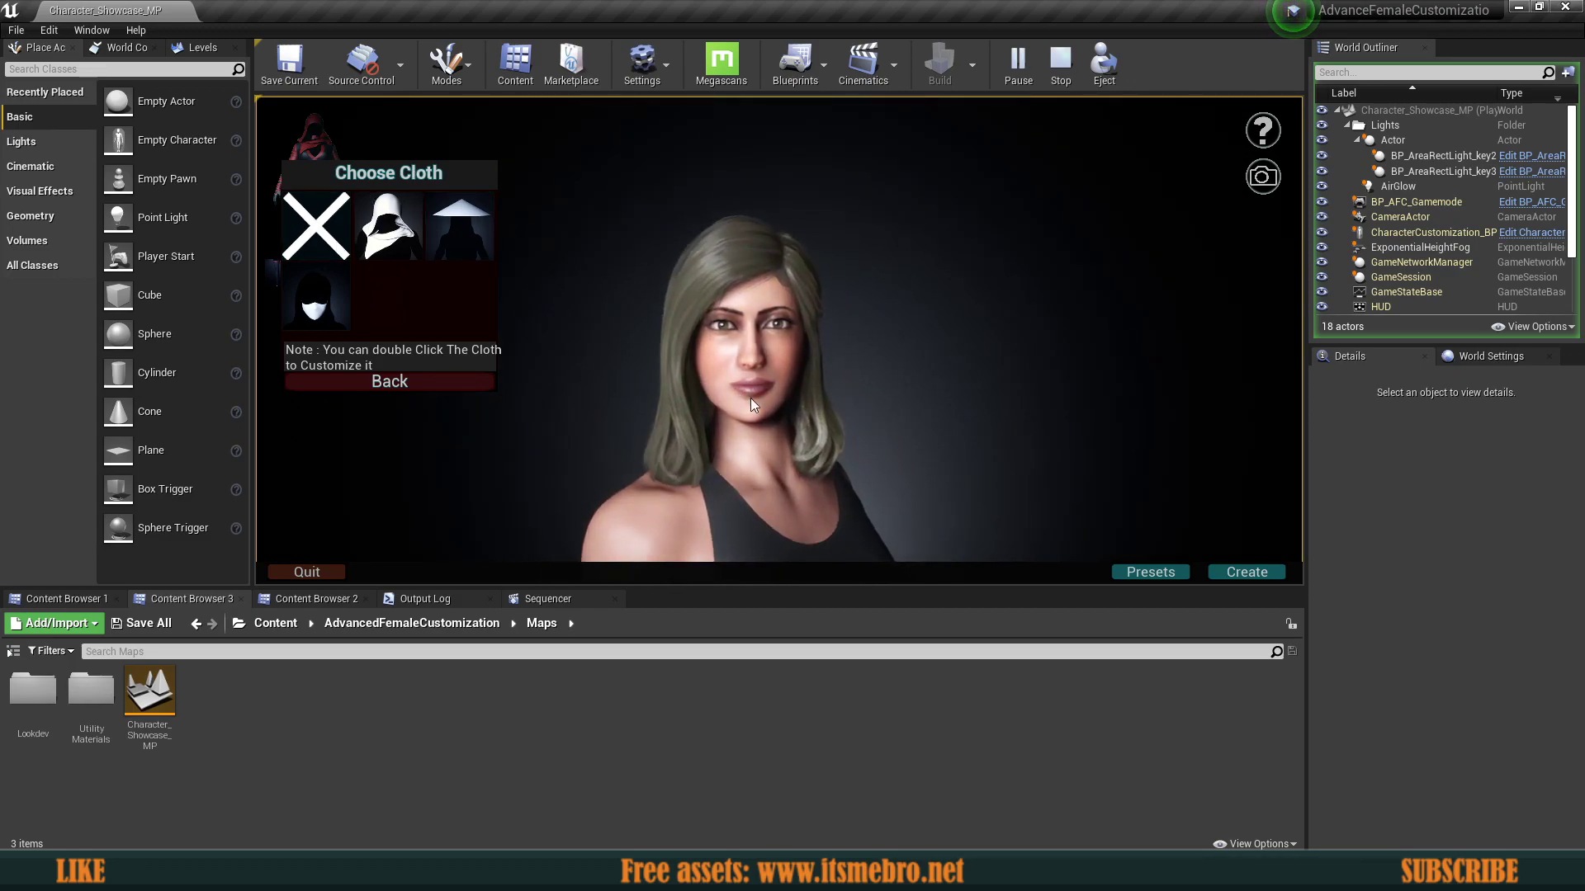
Step: Open the head customization and apply the first eyebrow type
click(785, 381)
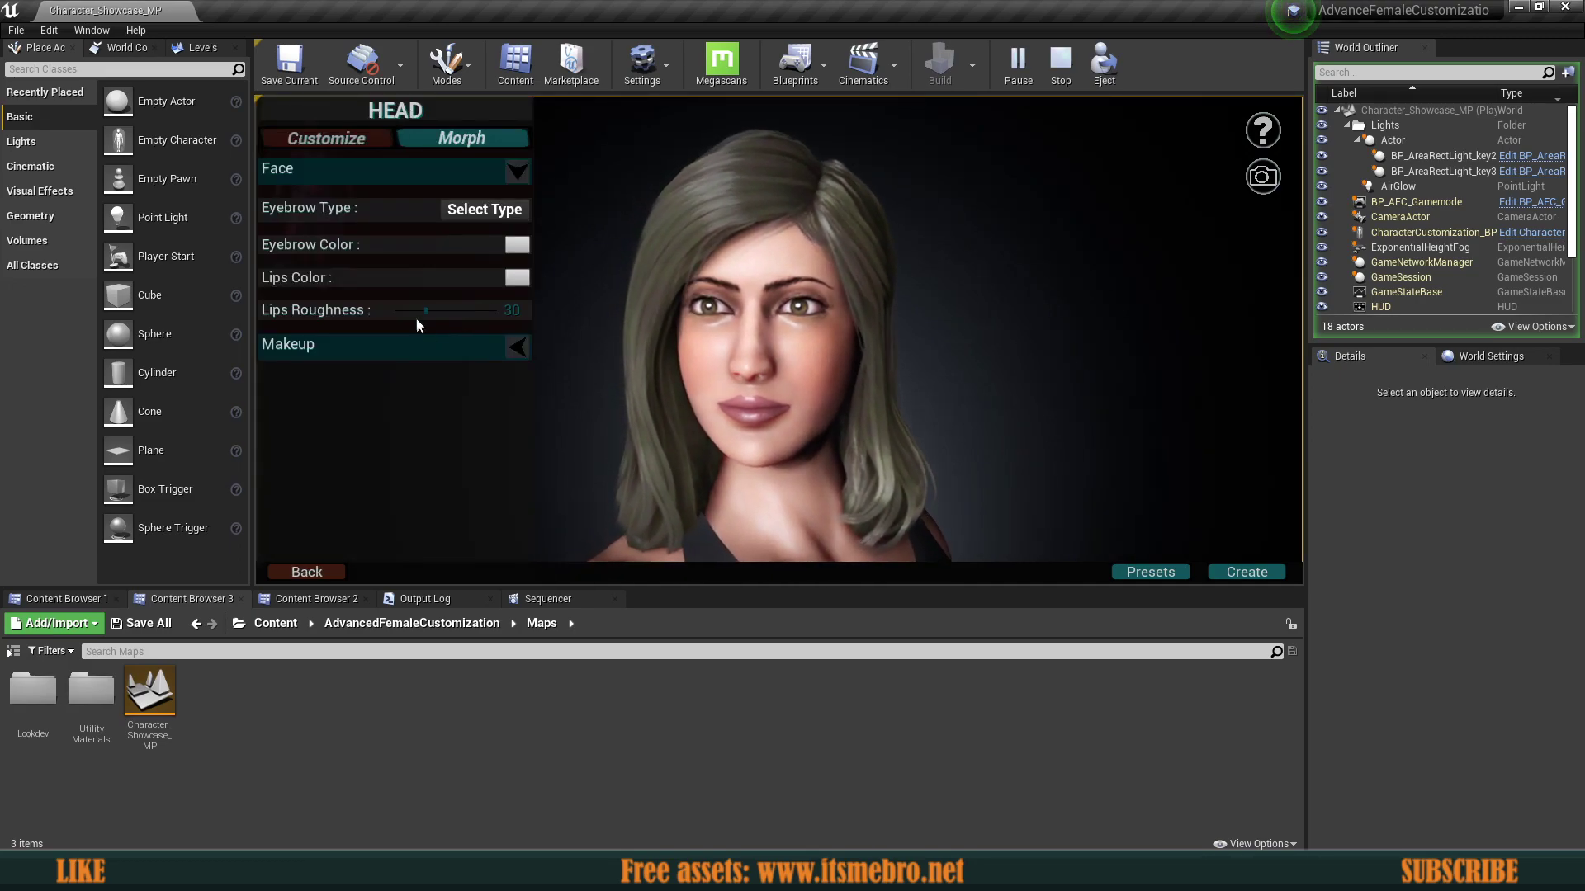
click(475, 216)
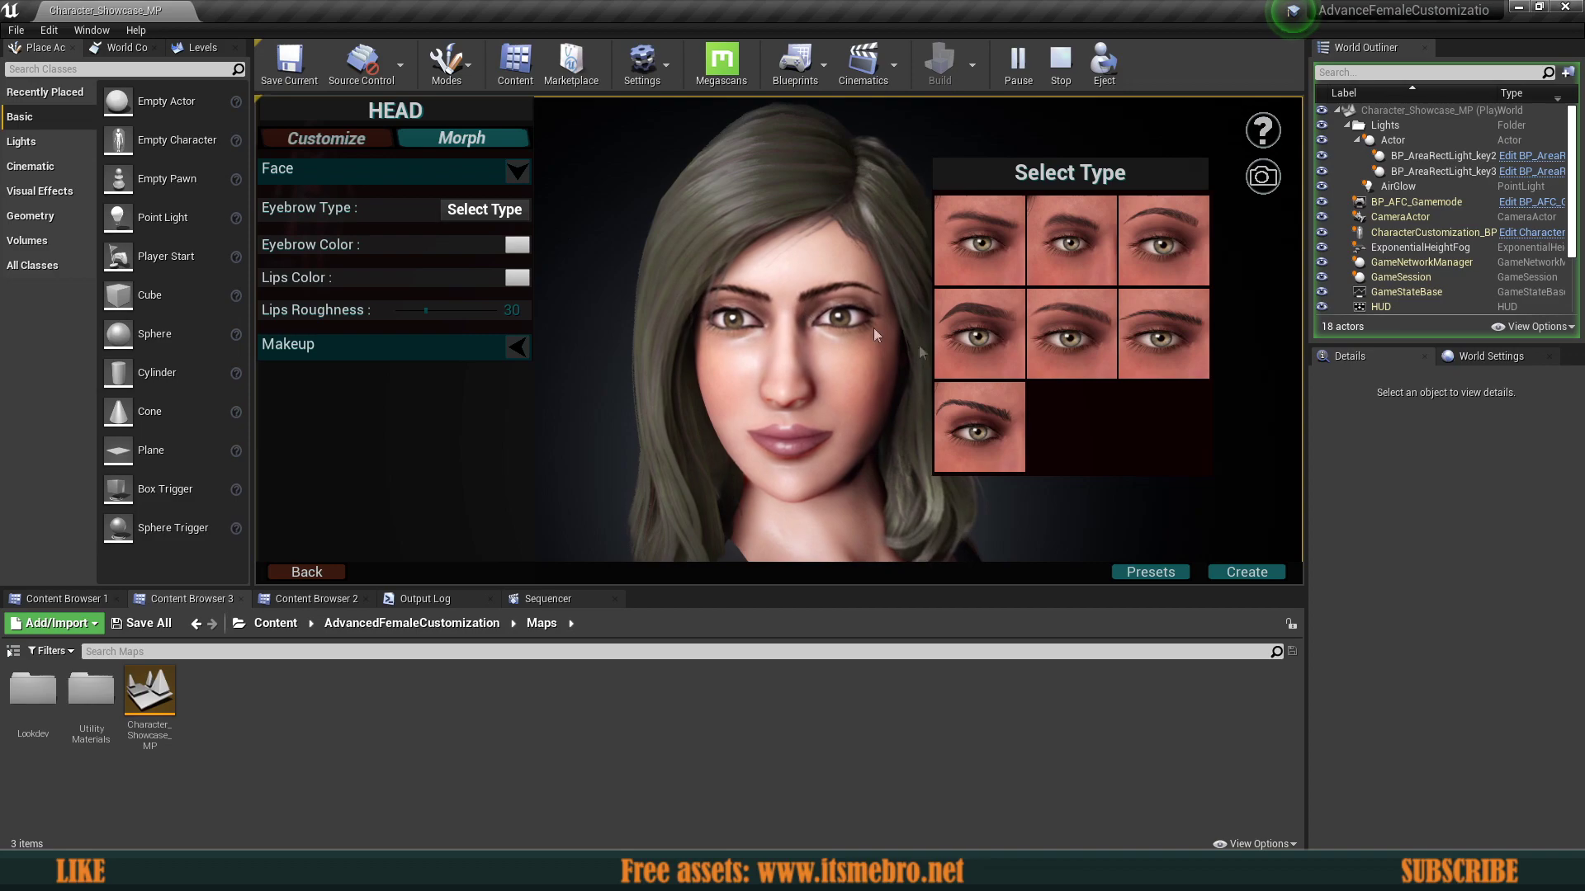
click(982, 229)
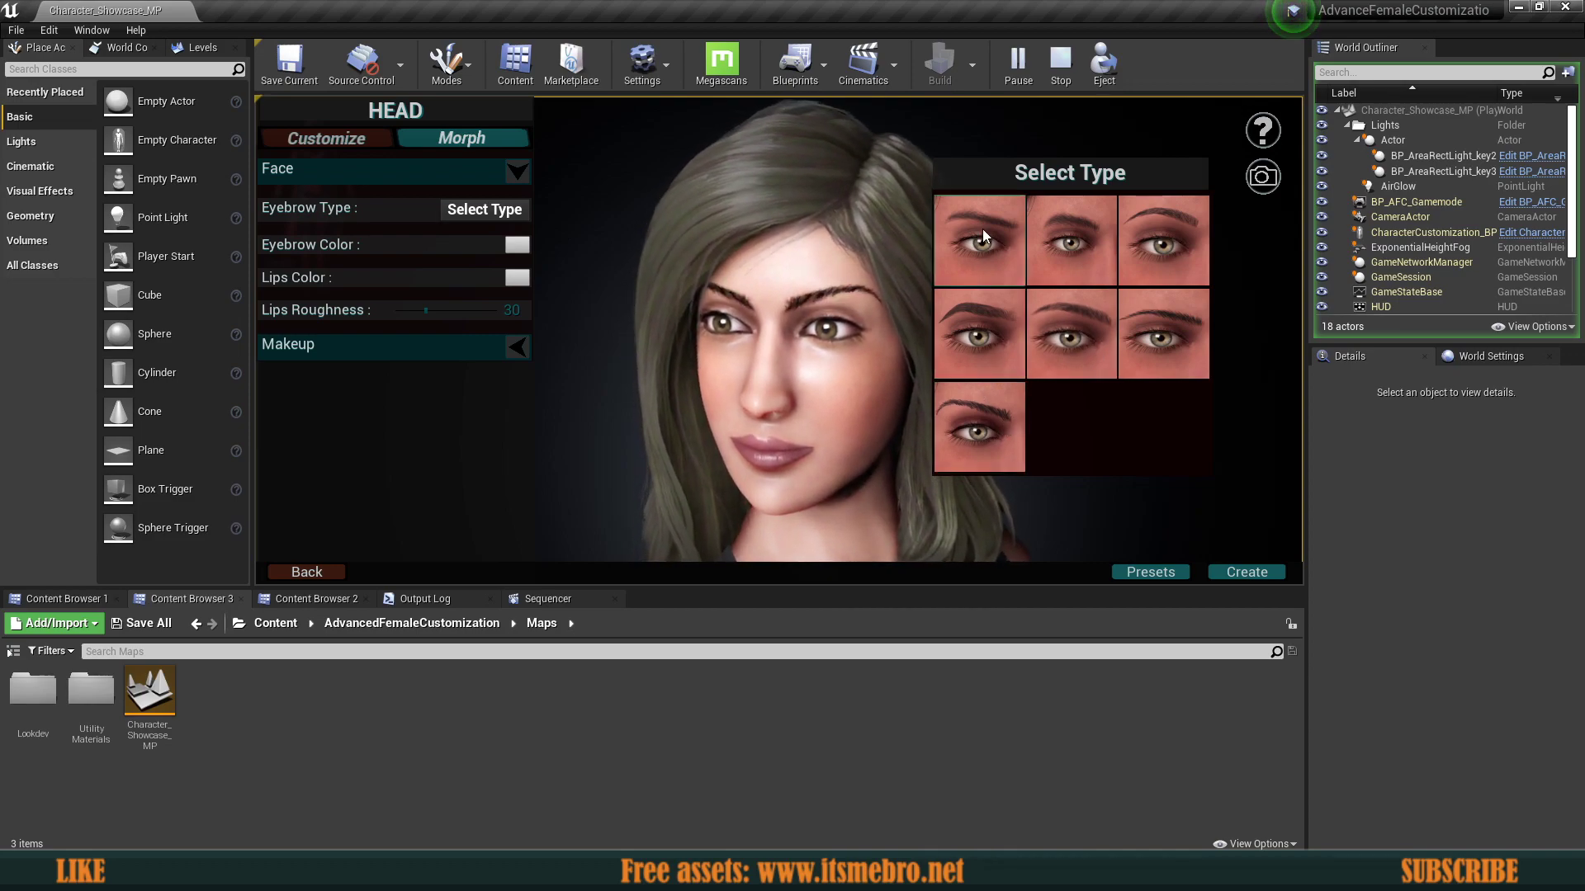
Step: Set head morphs Jaw, Lower Lip Position and Lips Length to 100, and Upper Lip Position, Upper Lip Scale and Lower Lip Scale to 0
click(471, 138)
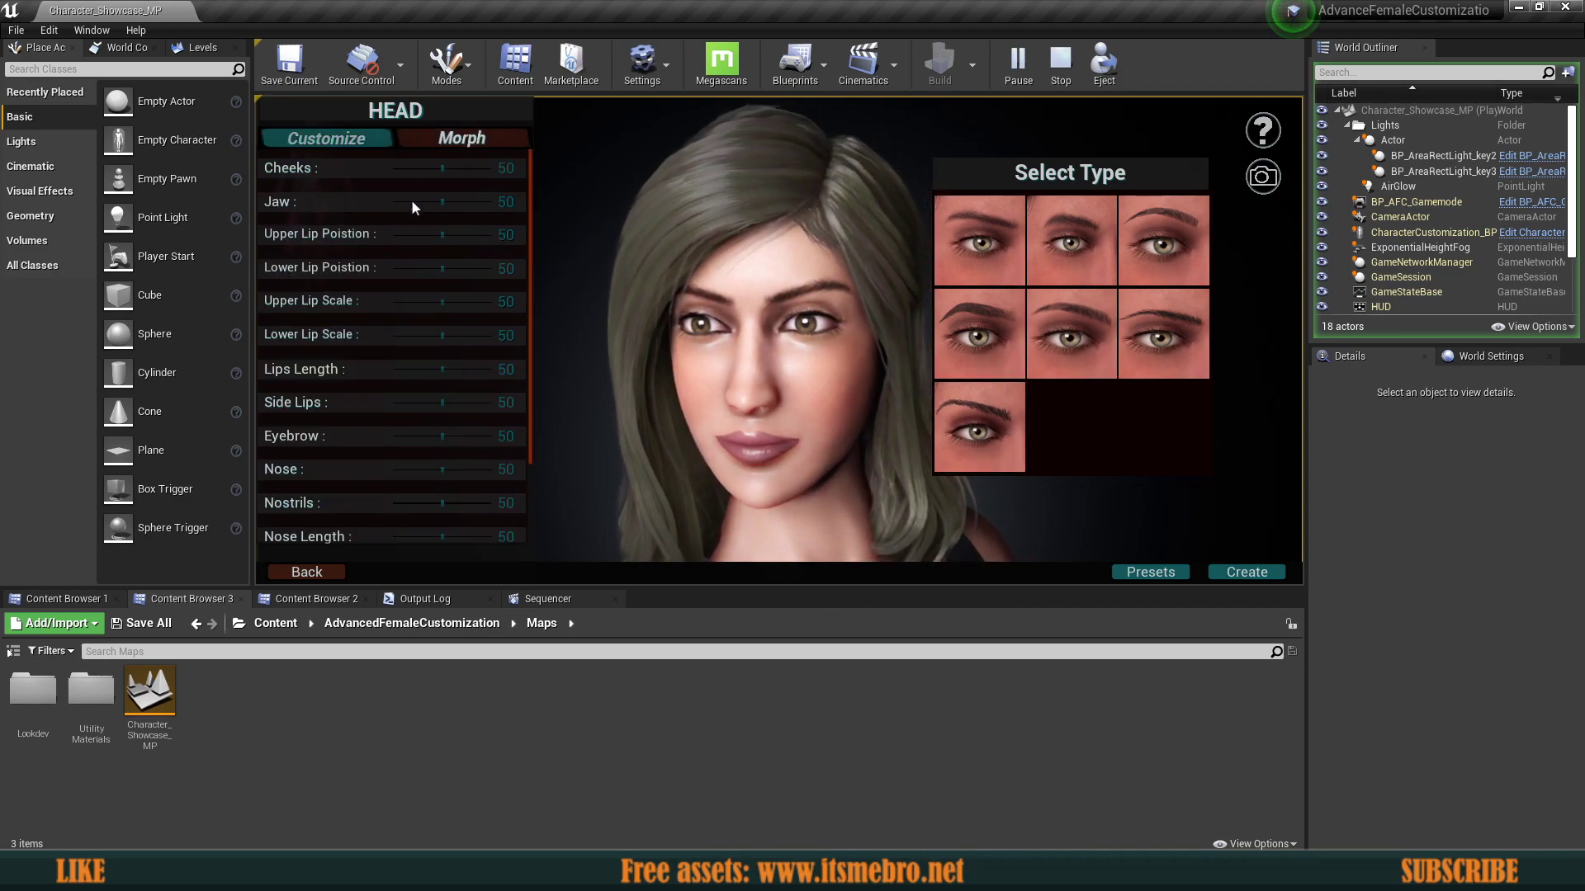
drag(442, 202, 495, 216)
drag(444, 270, 524, 284)
click(449, 379)
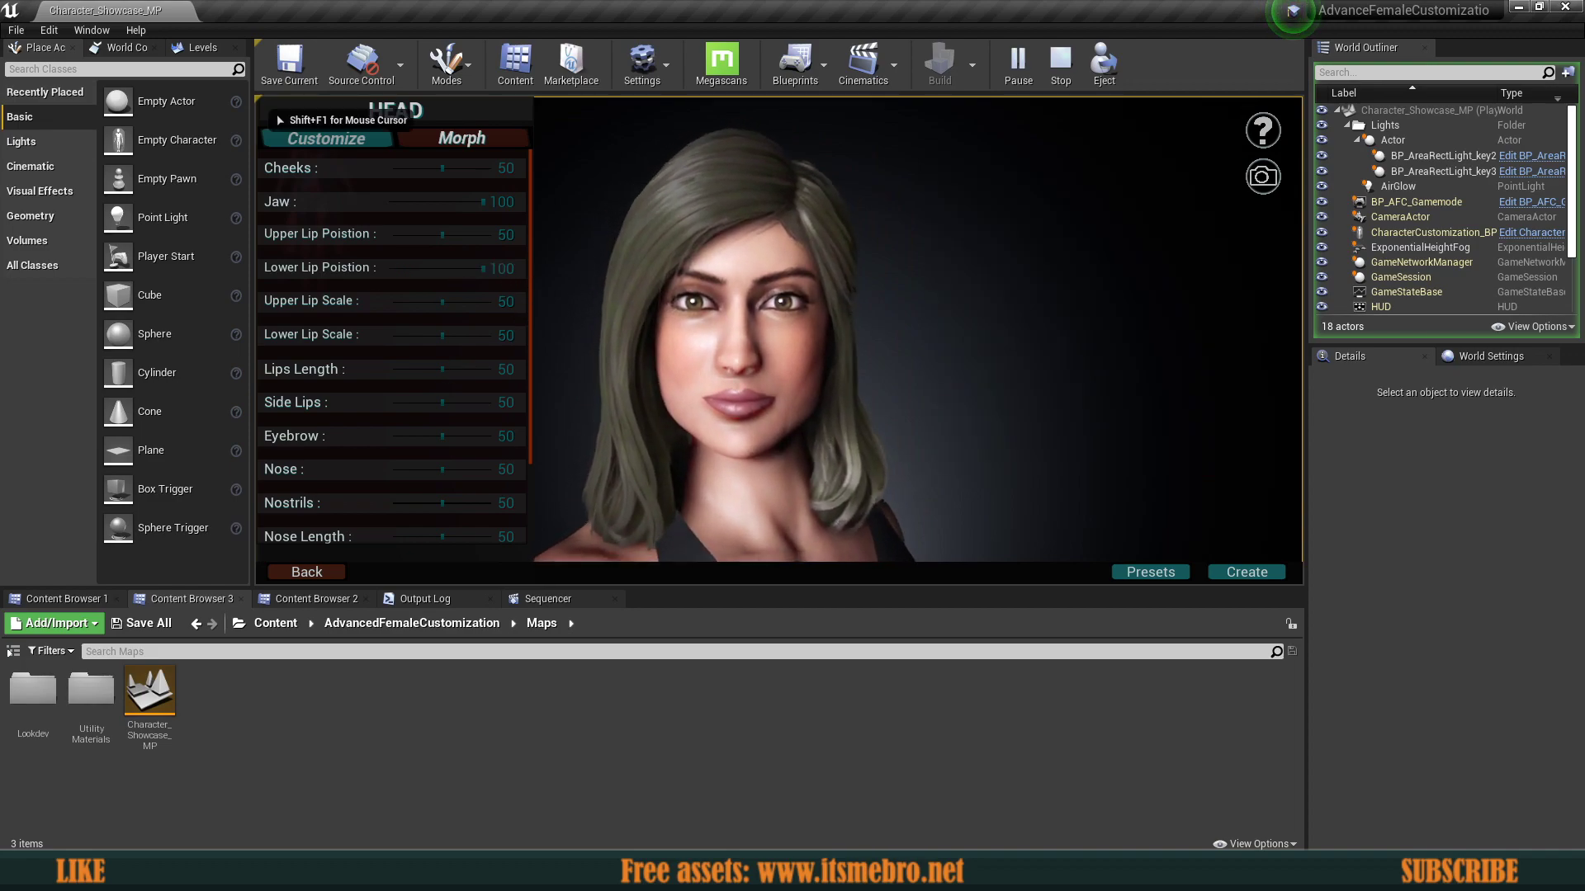
drag(450, 369, 418, 347)
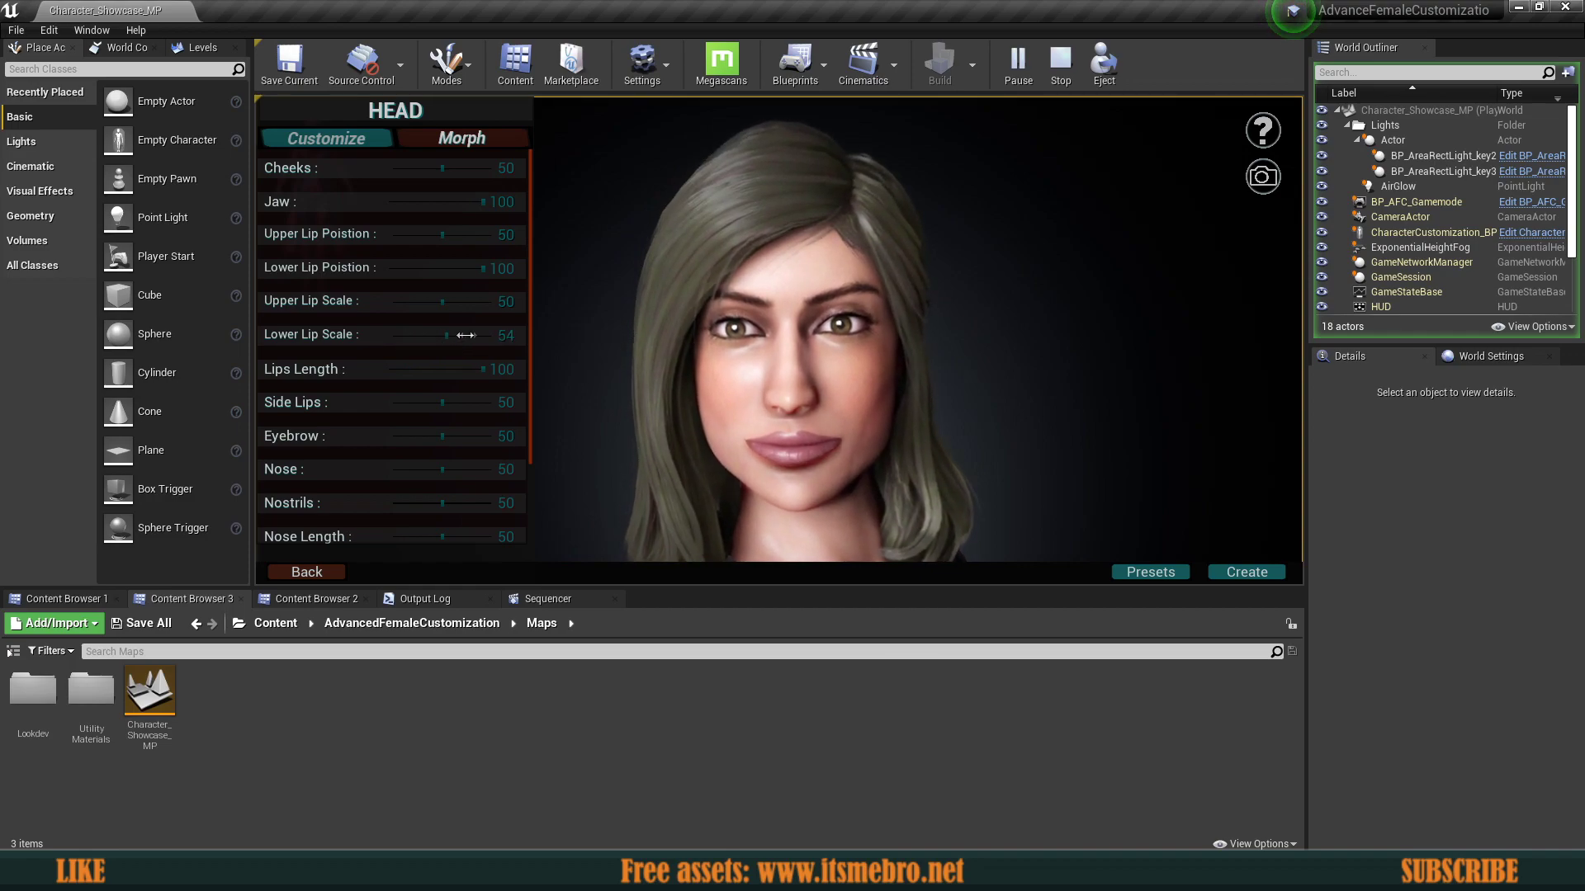
drag(454, 301, 378, 307)
drag(442, 236, 276, 223)
Step: Set the head morphs Nose, Eyebrow and Side Lips to 100
scroll(393, 307, down, 2)
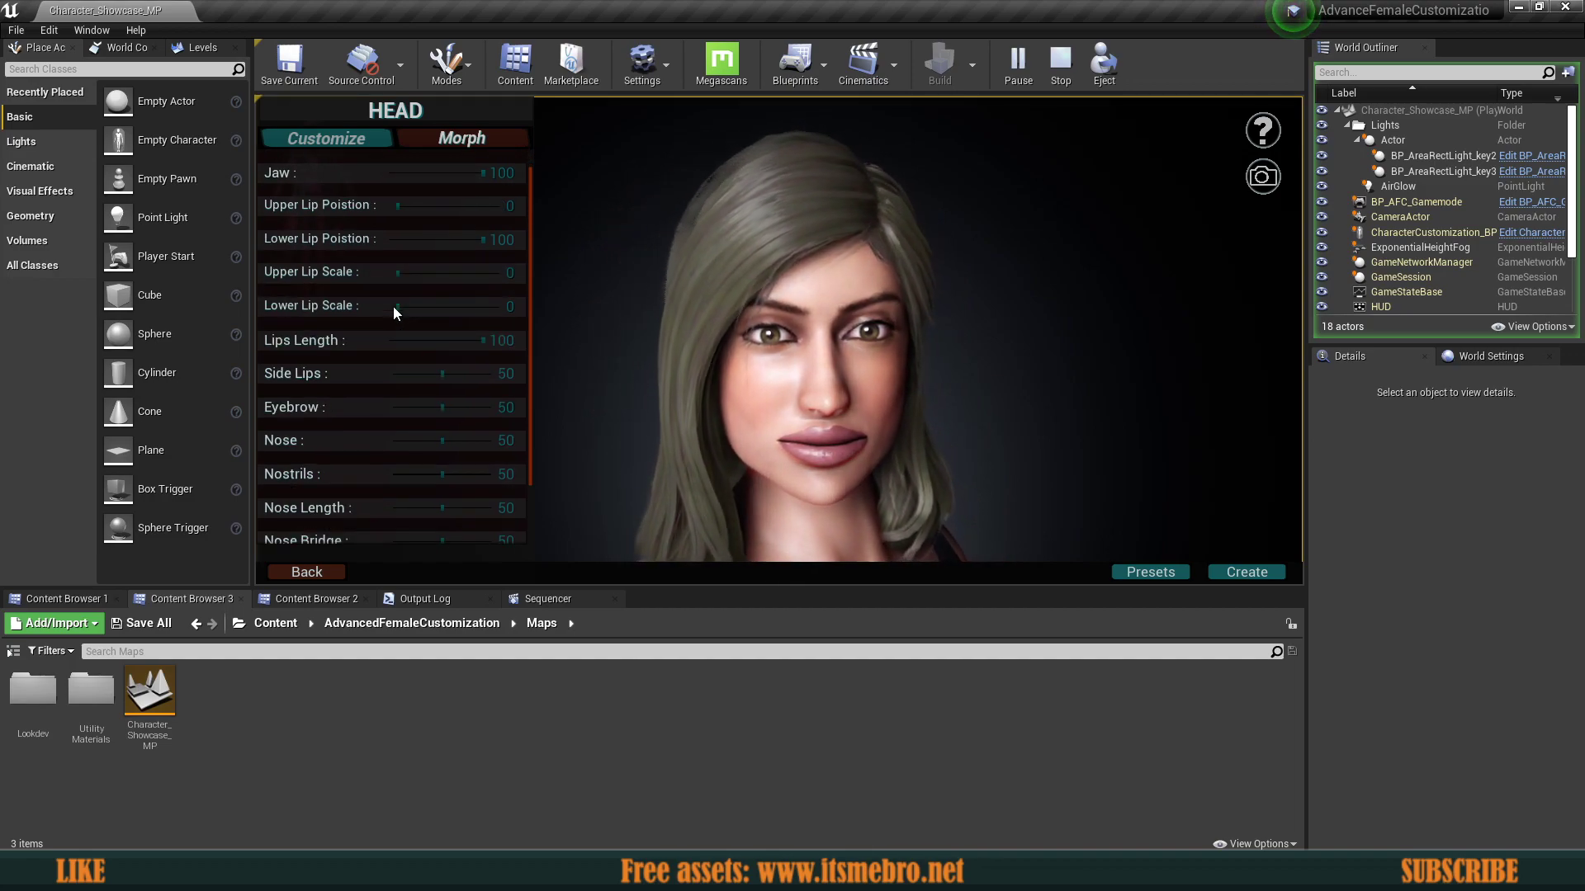
scroll(372, 366, down, 1)
drag(441, 426, 780, 434)
drag(446, 394, 229, 387)
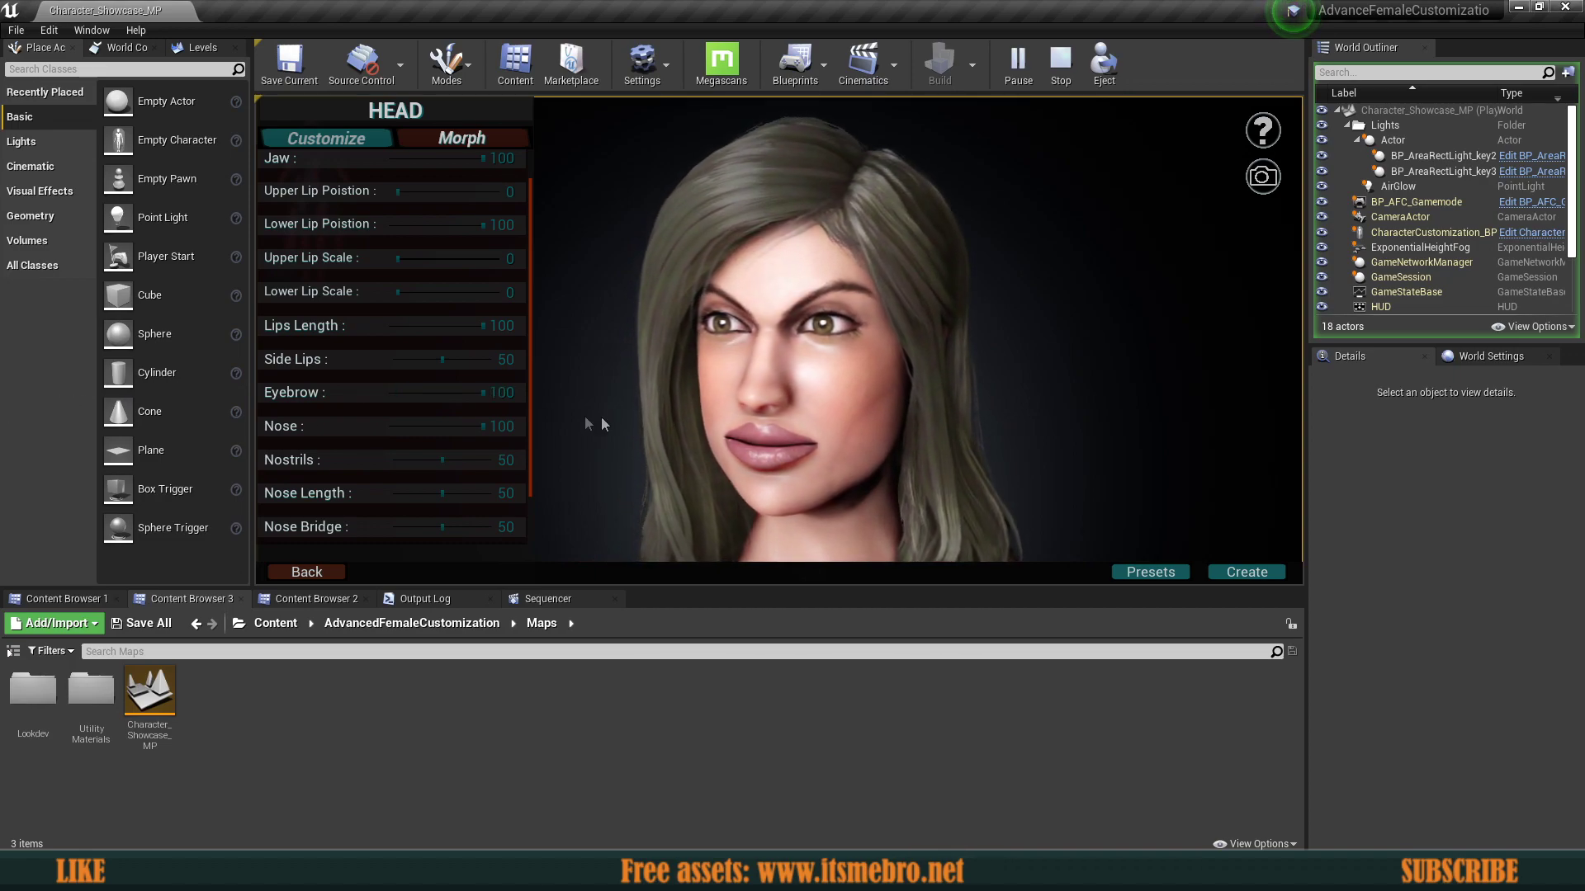
drag(442, 360, 805, 371)
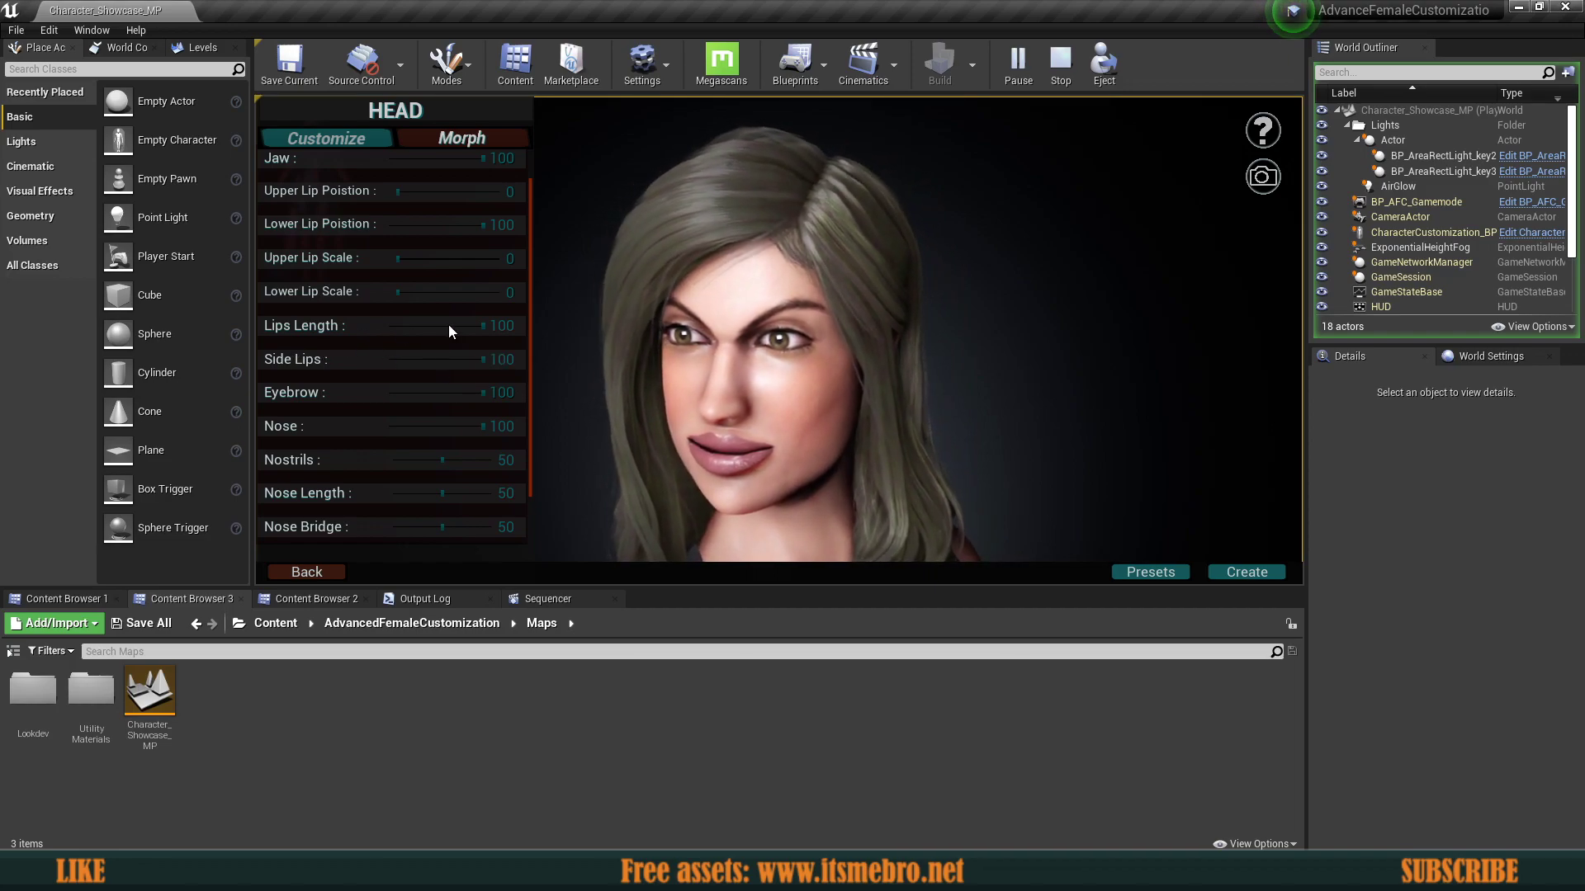
Step: Set the head morphs Nostrils and Chin Width to 100, and Nose Length, Nose Bridge and Chin Height to 0
scroll(388, 372, down, 2)
drag(441, 500, 256, 509)
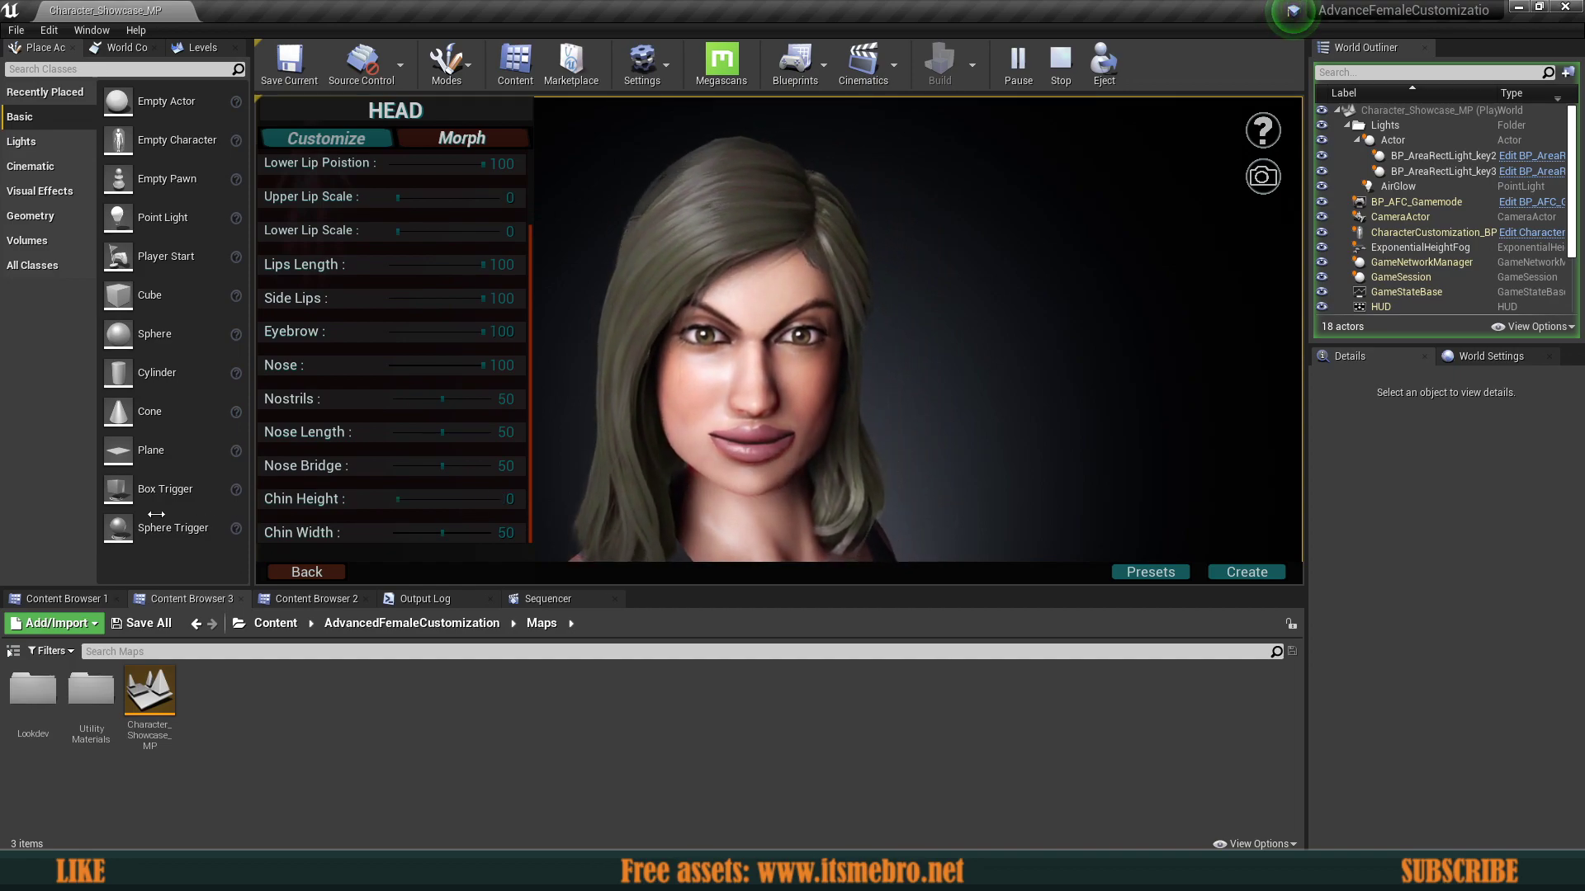
drag(420, 538, 697, 534)
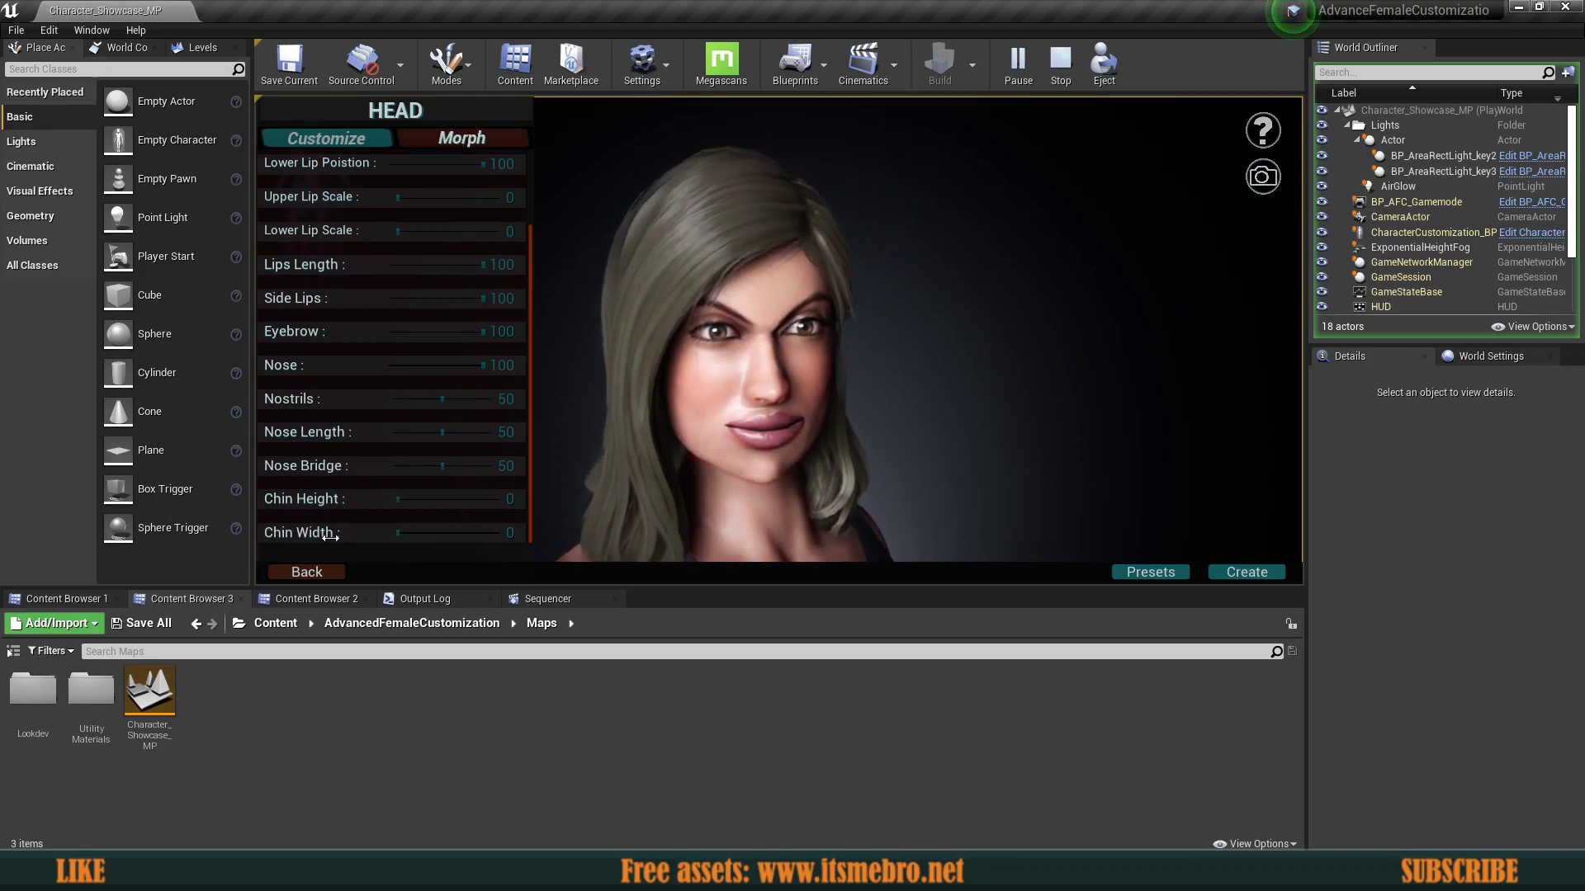
drag(439, 467, 359, 453)
drag(442, 399, 693, 410)
drag(444, 441, 382, 431)
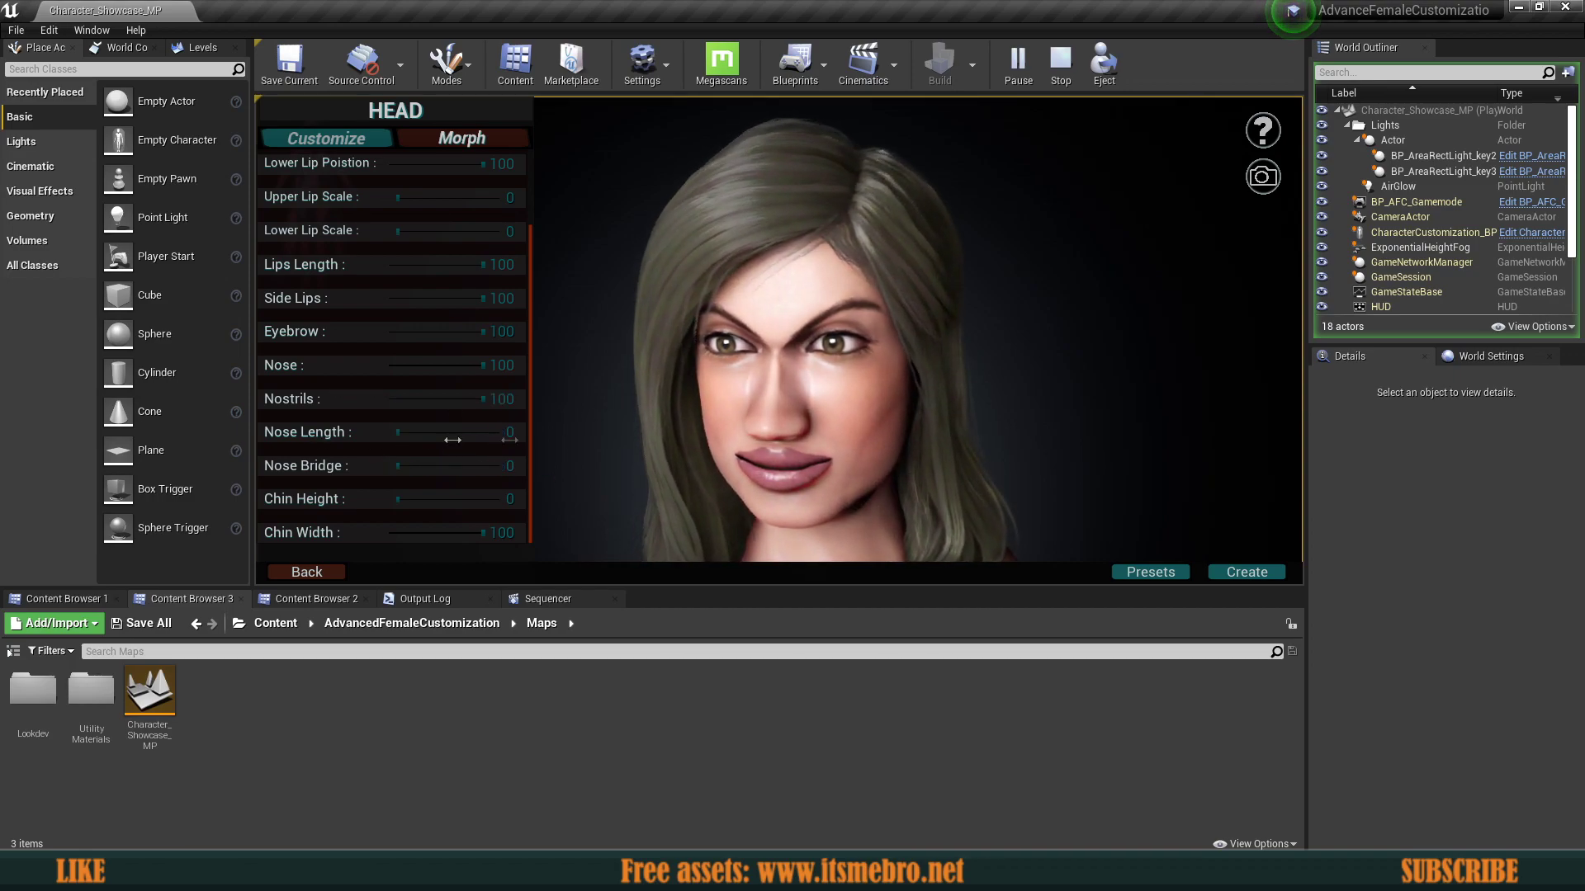
Step: Open the customization settings for the character's body
click(864, 430)
drag(865, 430, 817, 542)
scroll(817, 542, down, 4)
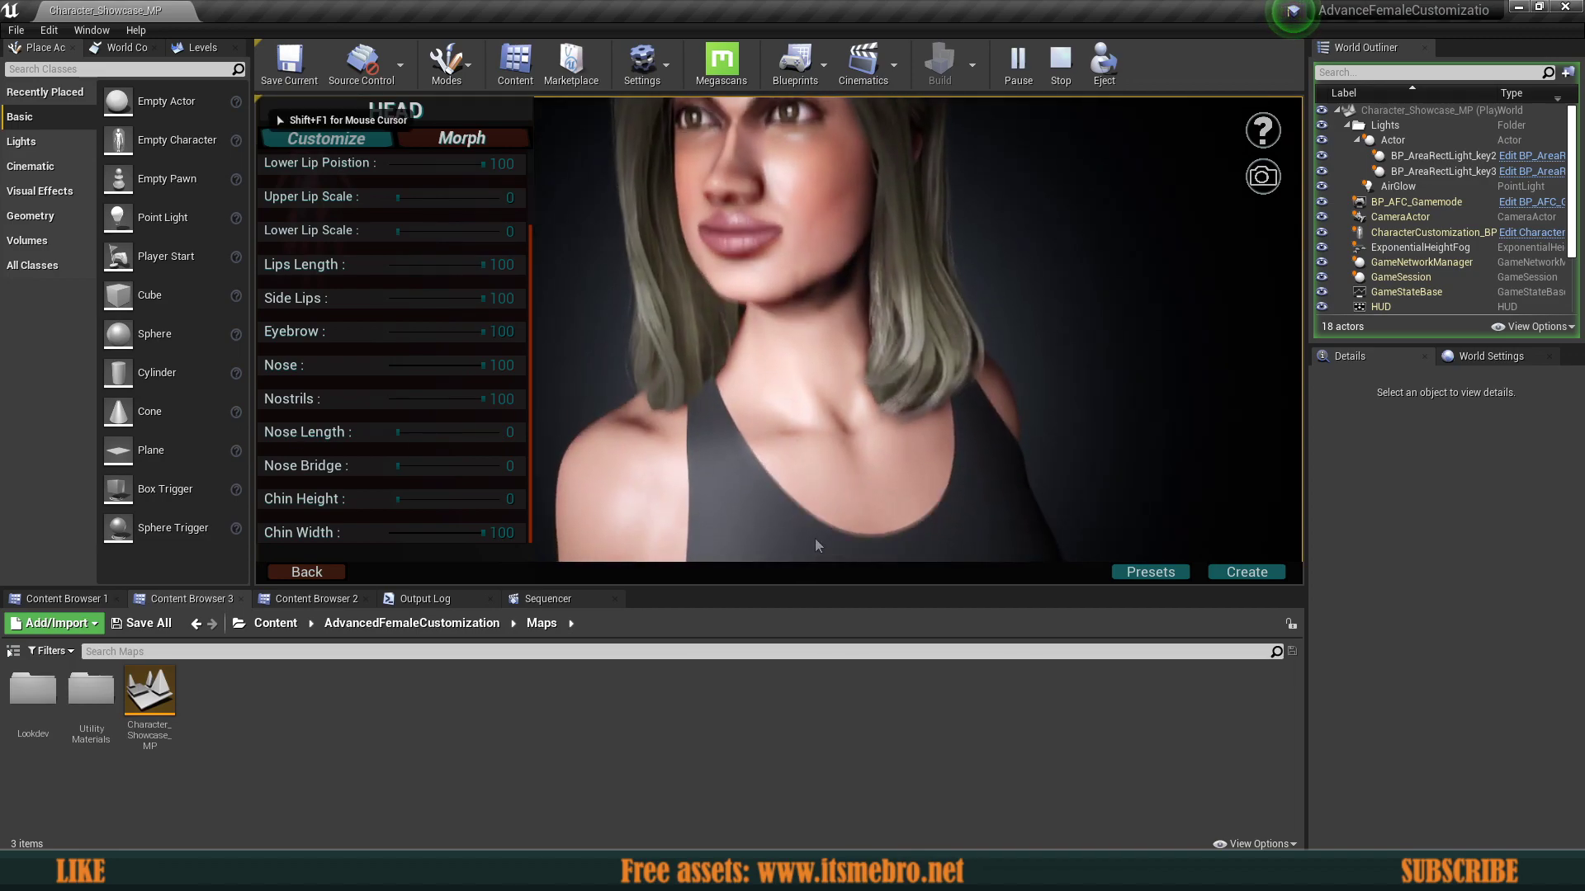
drag(807, 429, 806, 348)
click(824, 476)
click(826, 477)
click(845, 490)
click(799, 478)
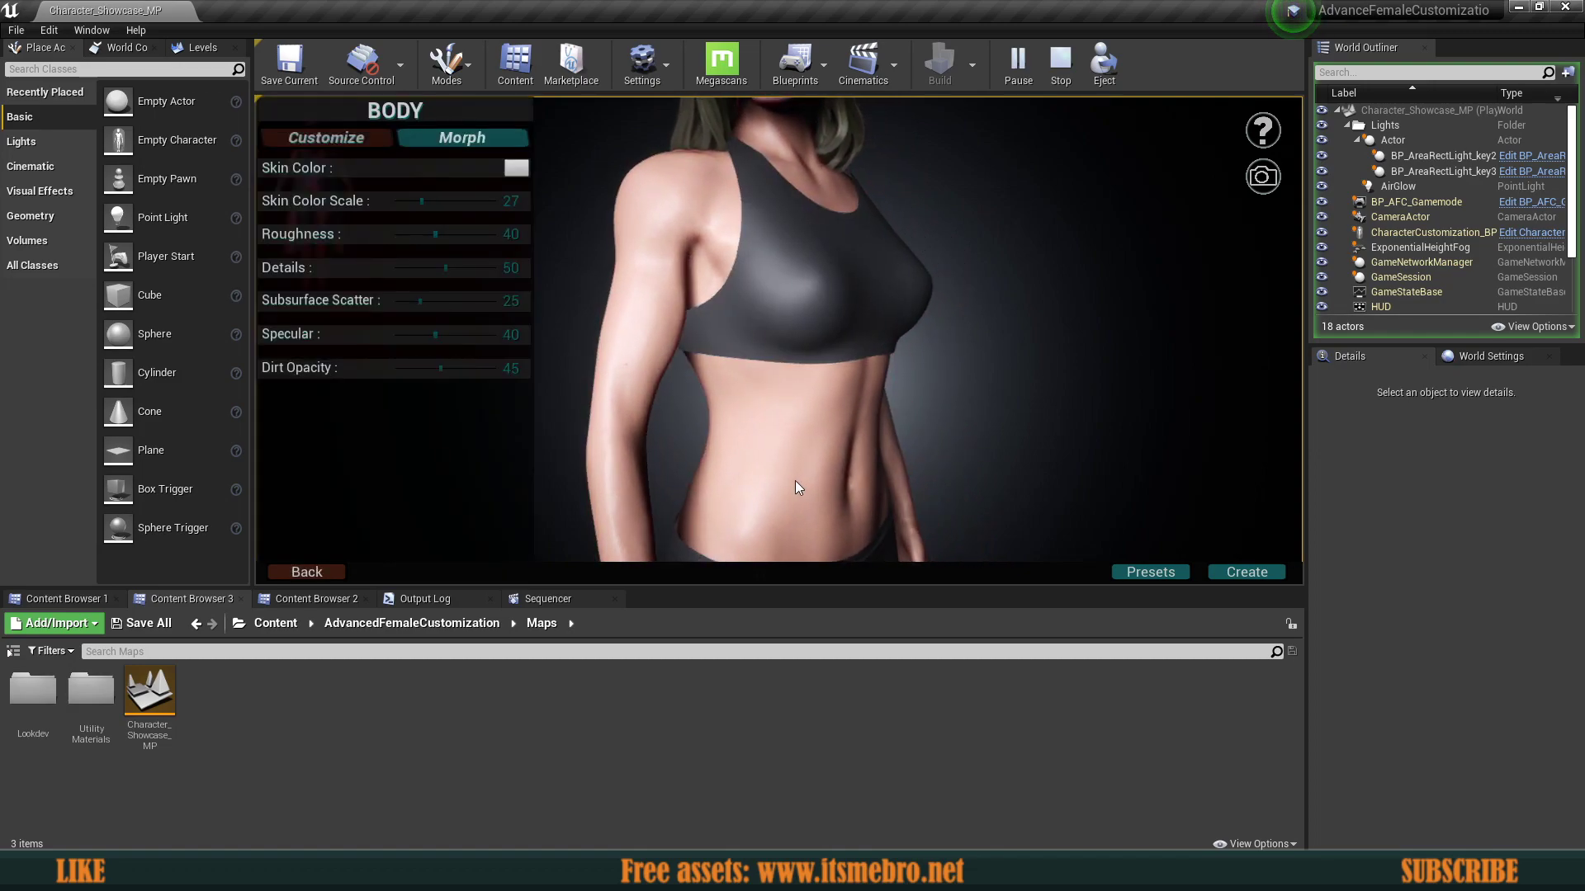
Step: Set the body morph Head Size to 0, and Neck Size, Shoulder Length and Arm Length to 100
click(461, 137)
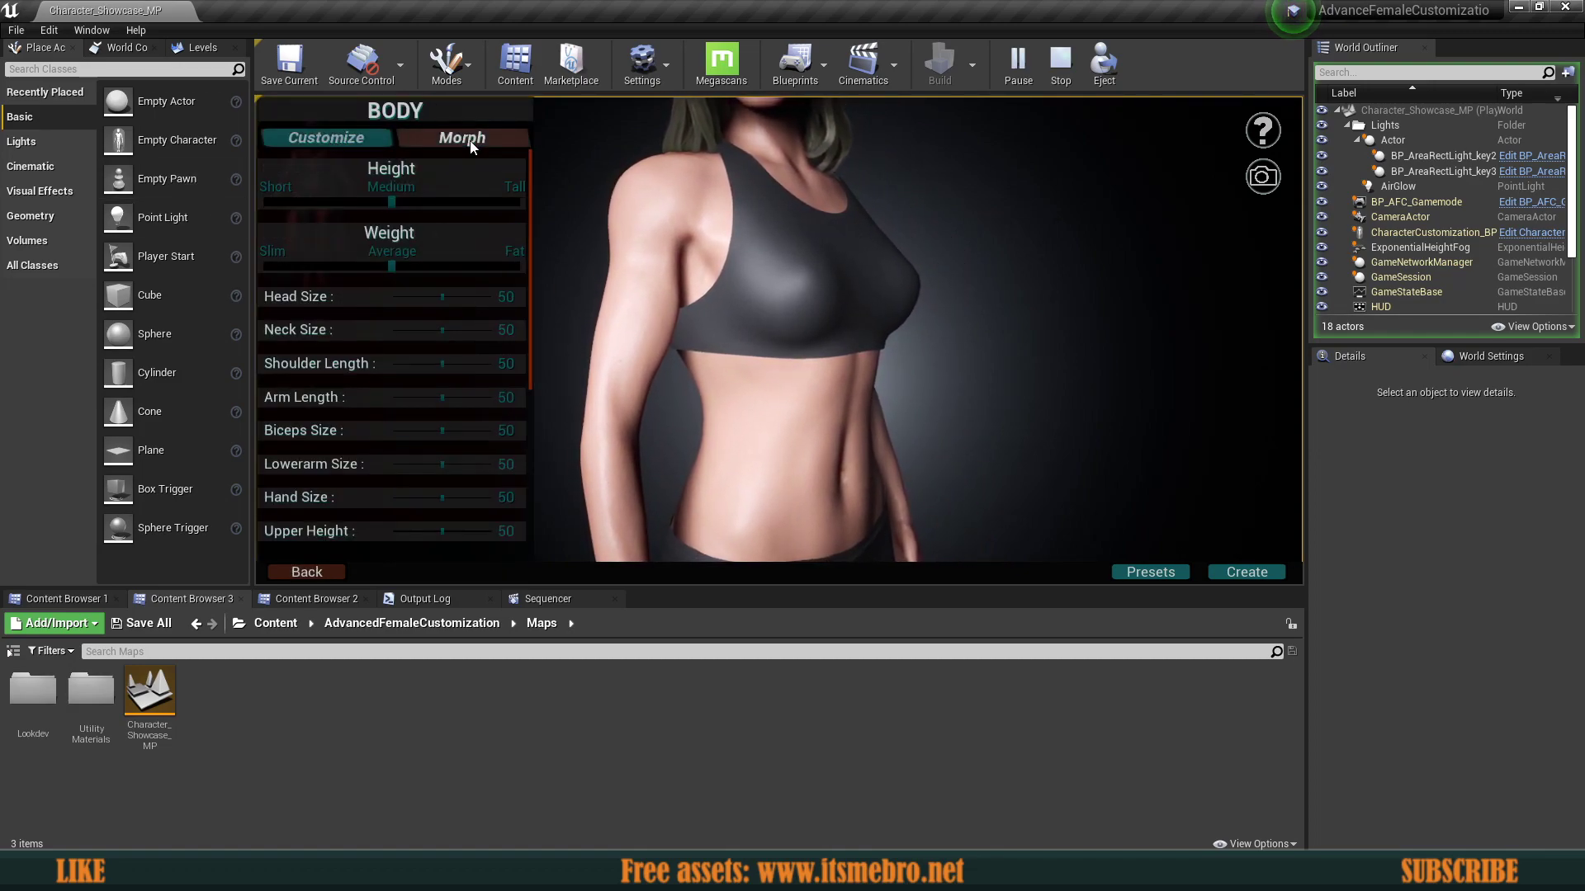
scroll(363, 305, down, 3)
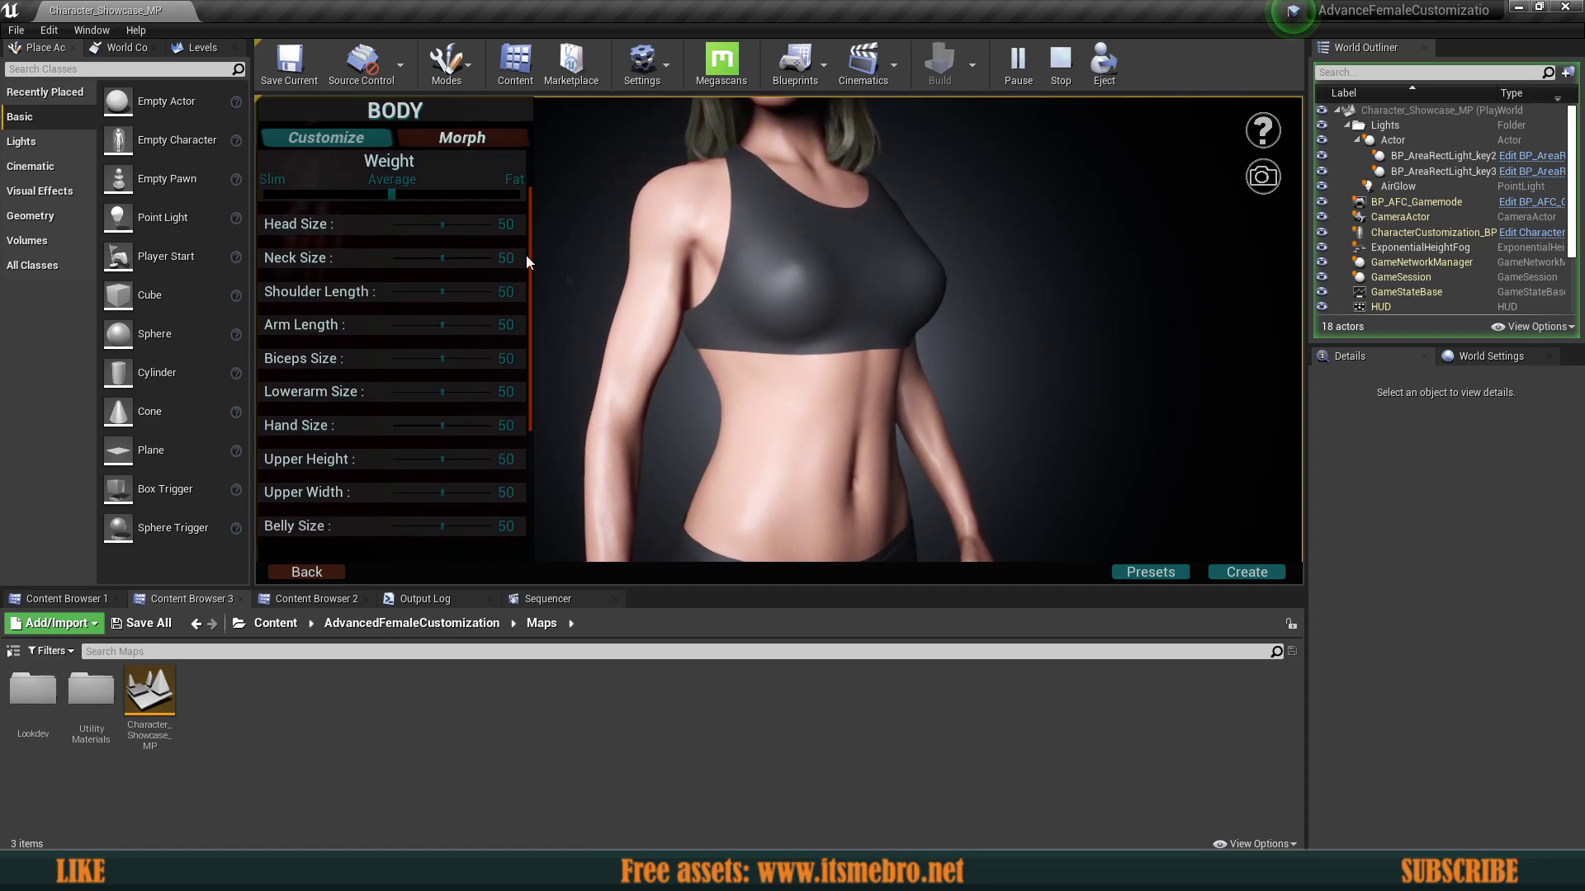
scroll(725, 345, down, 5)
drag(439, 226, 873, 221)
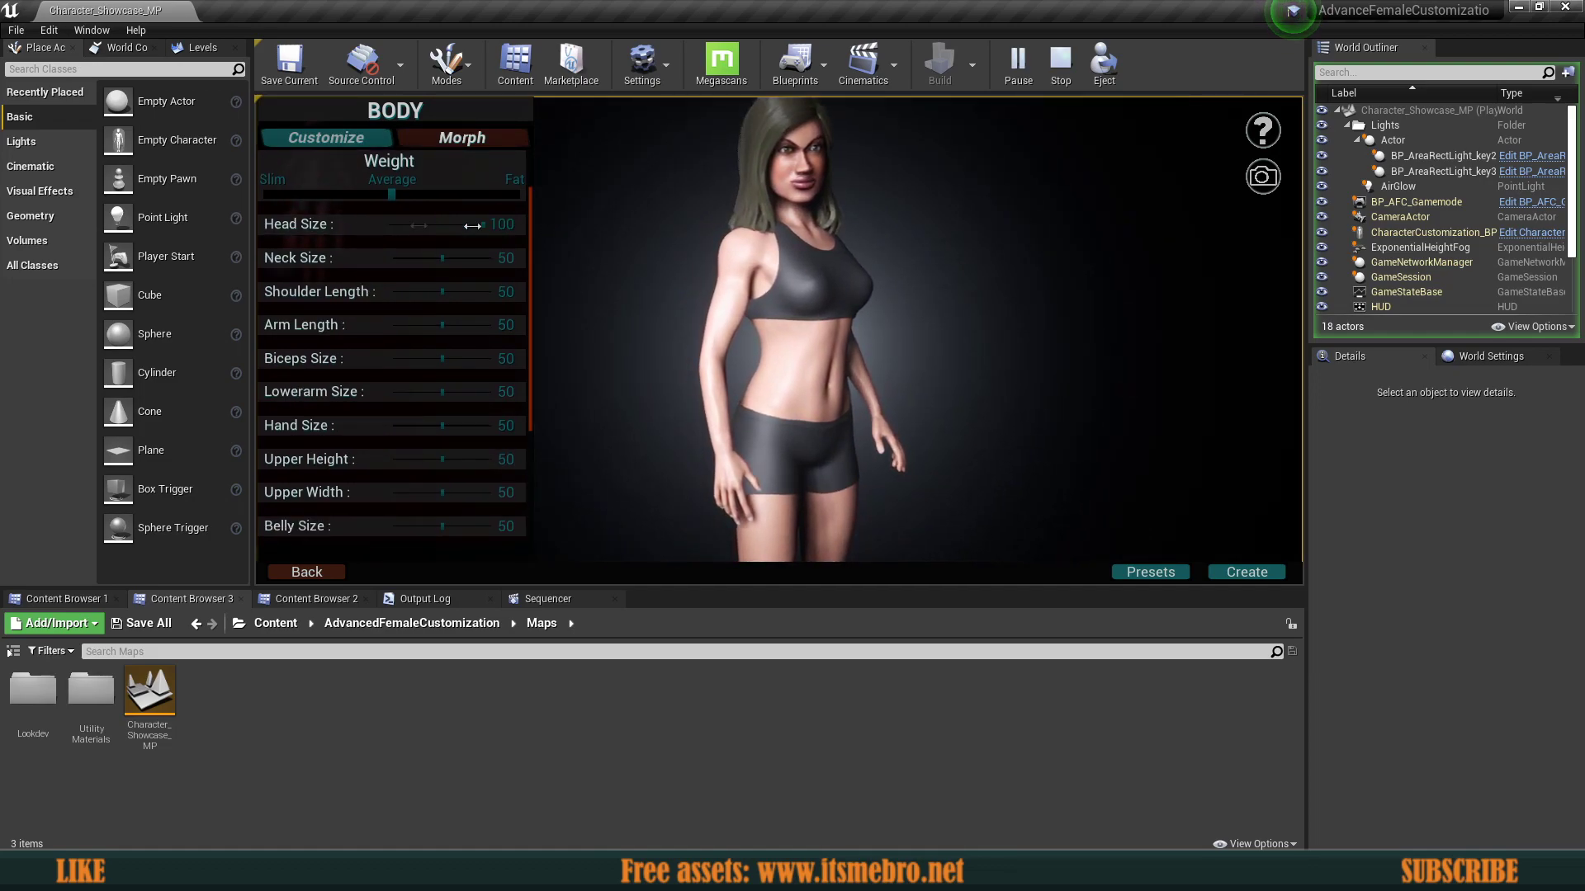
drag(145, 229, 333, 267)
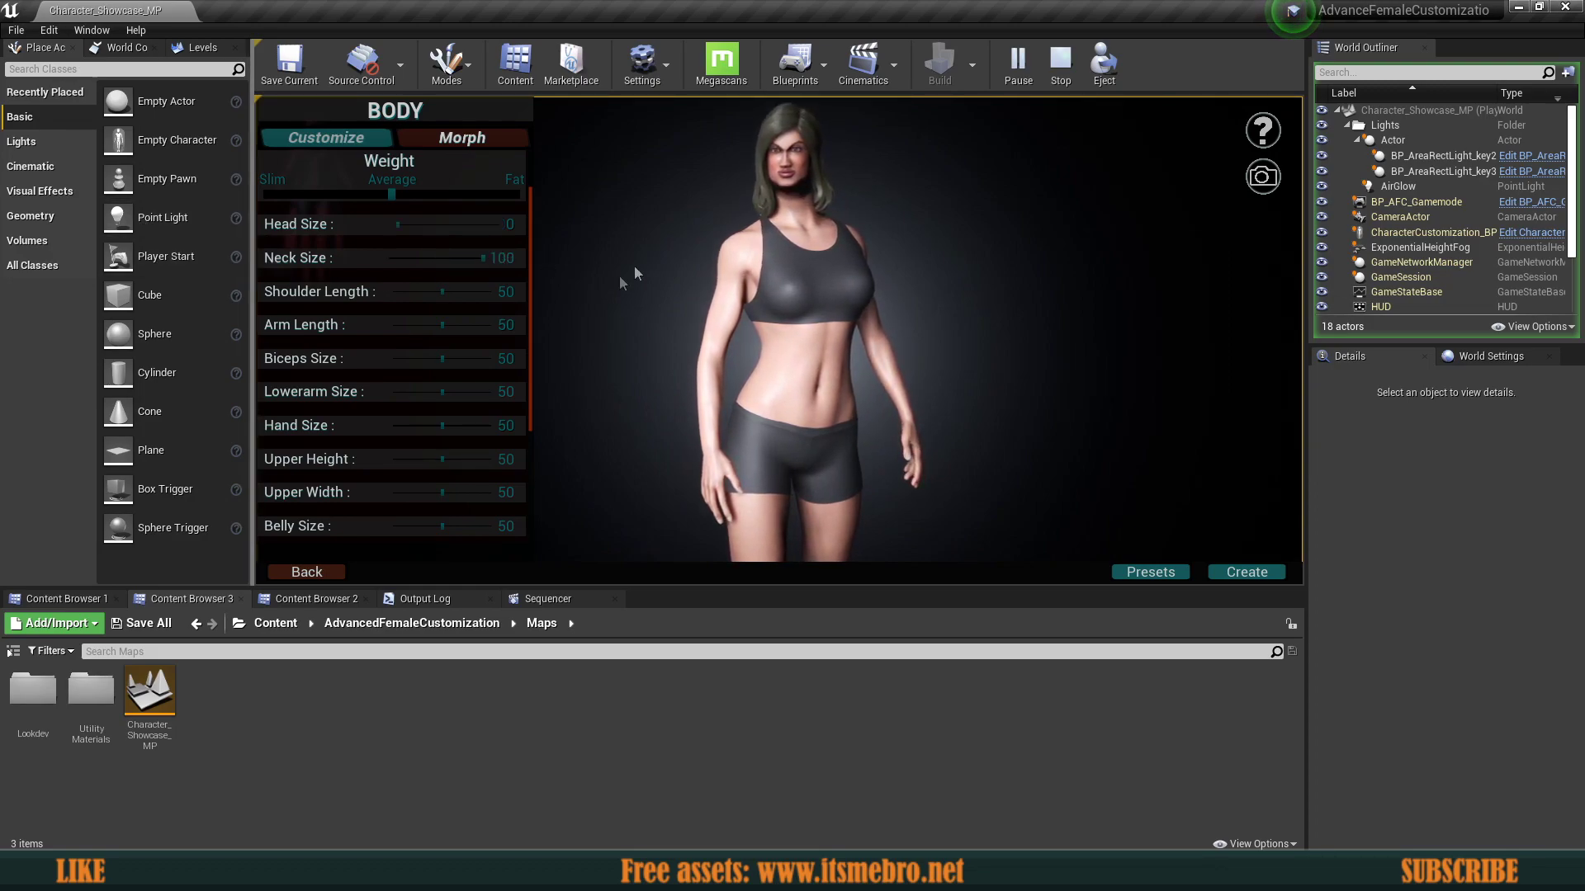
drag(443, 293, 636, 290)
drag(442, 326, 658, 325)
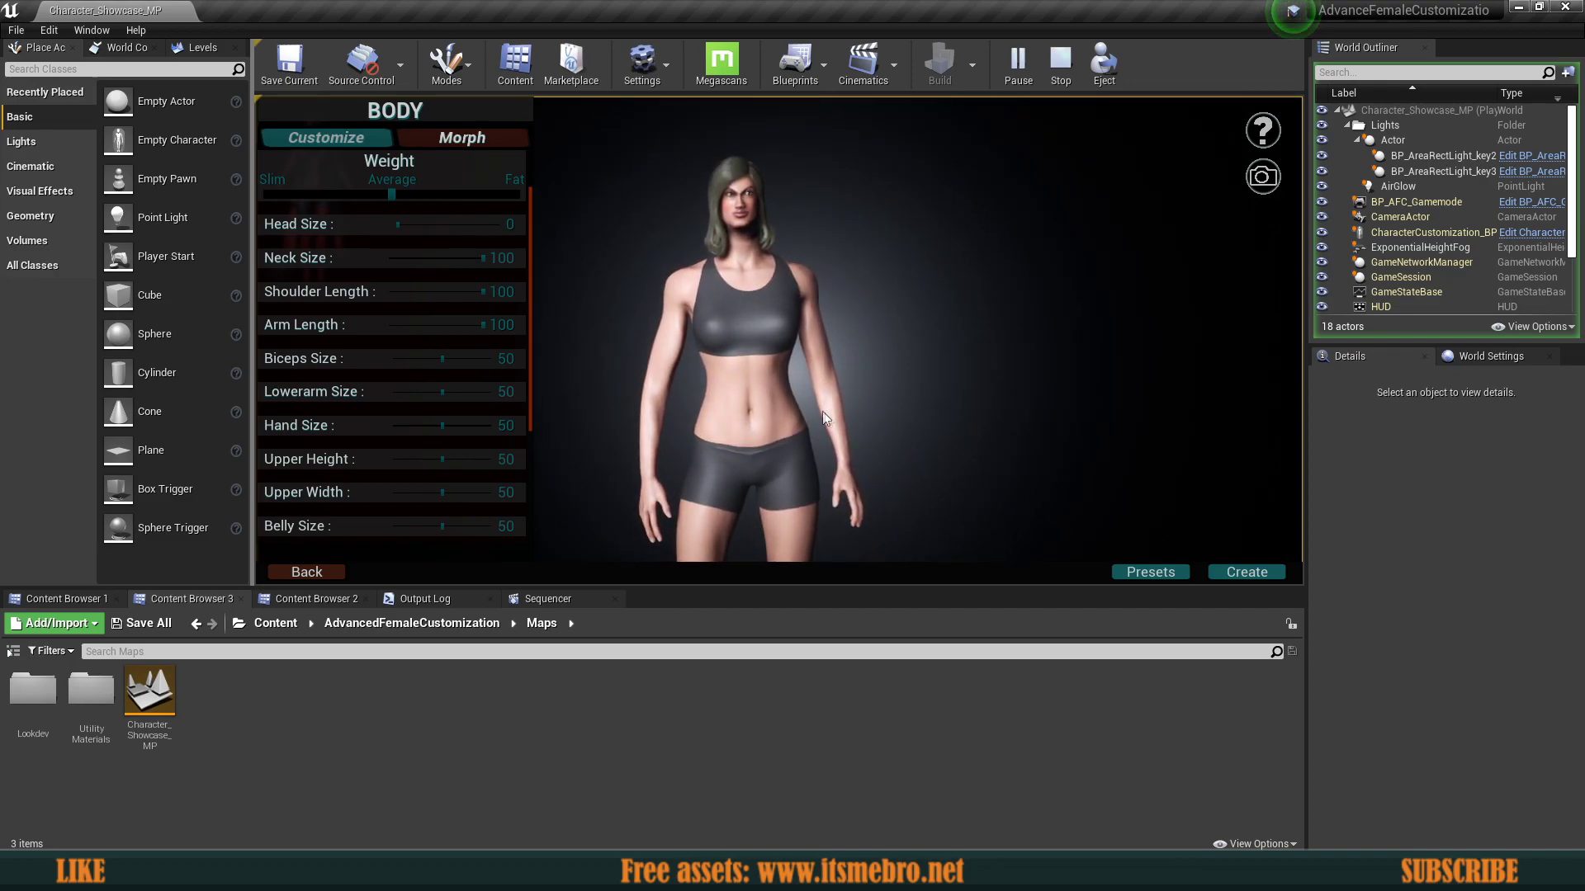
Step: Set the body's Belly Size to 0 and Breast Size to 100, and stop the running simulation
scroll(388, 385, down, 4)
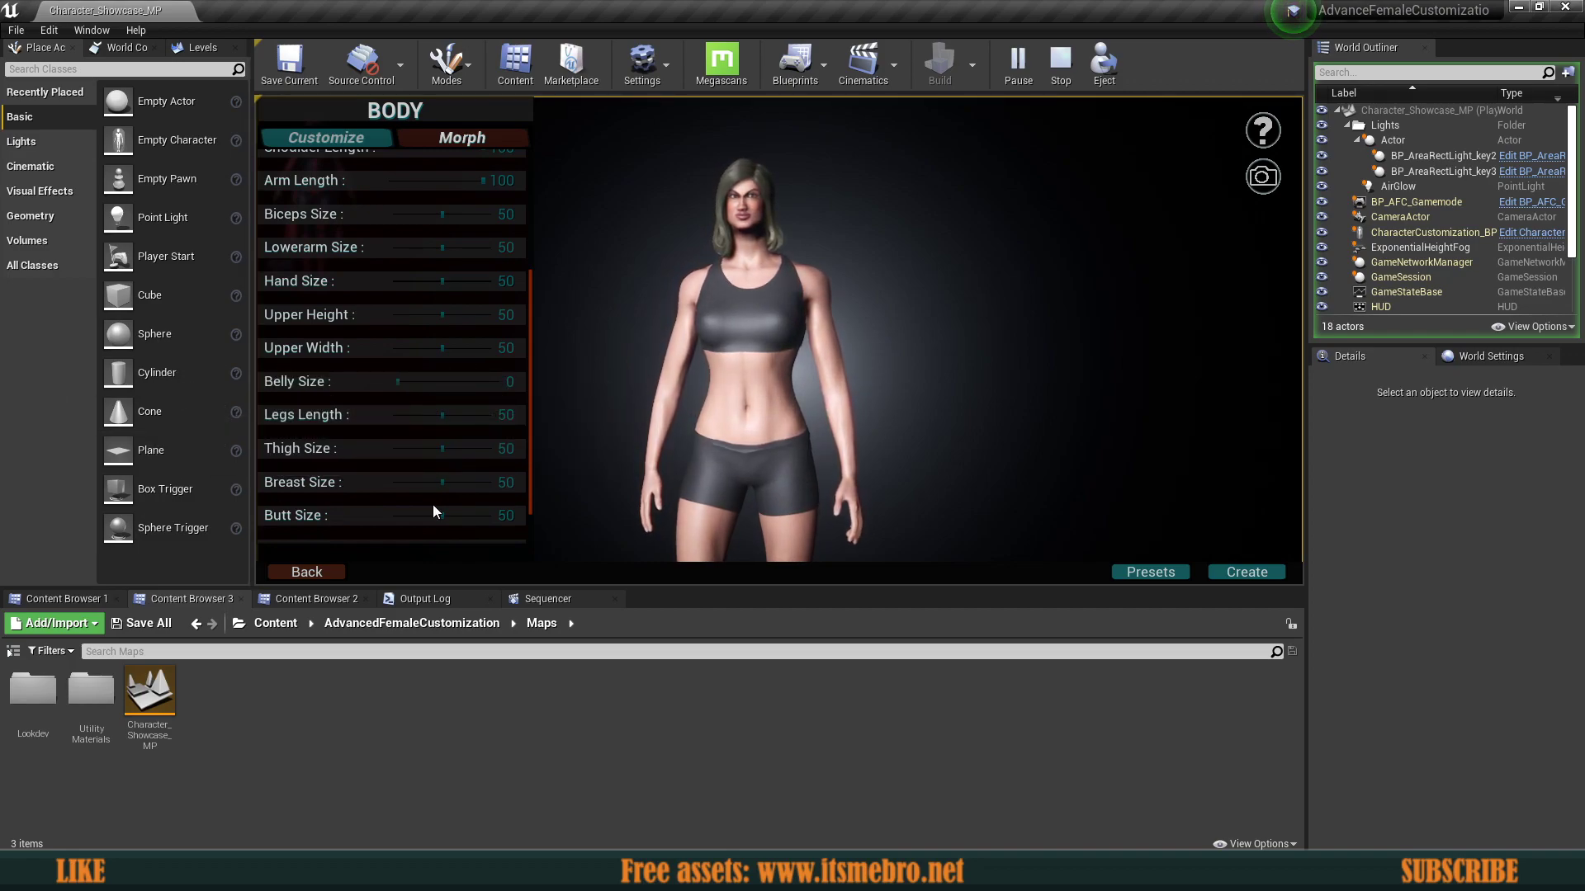
scroll(441, 471, down, 1)
drag(171, 447, 752, 446)
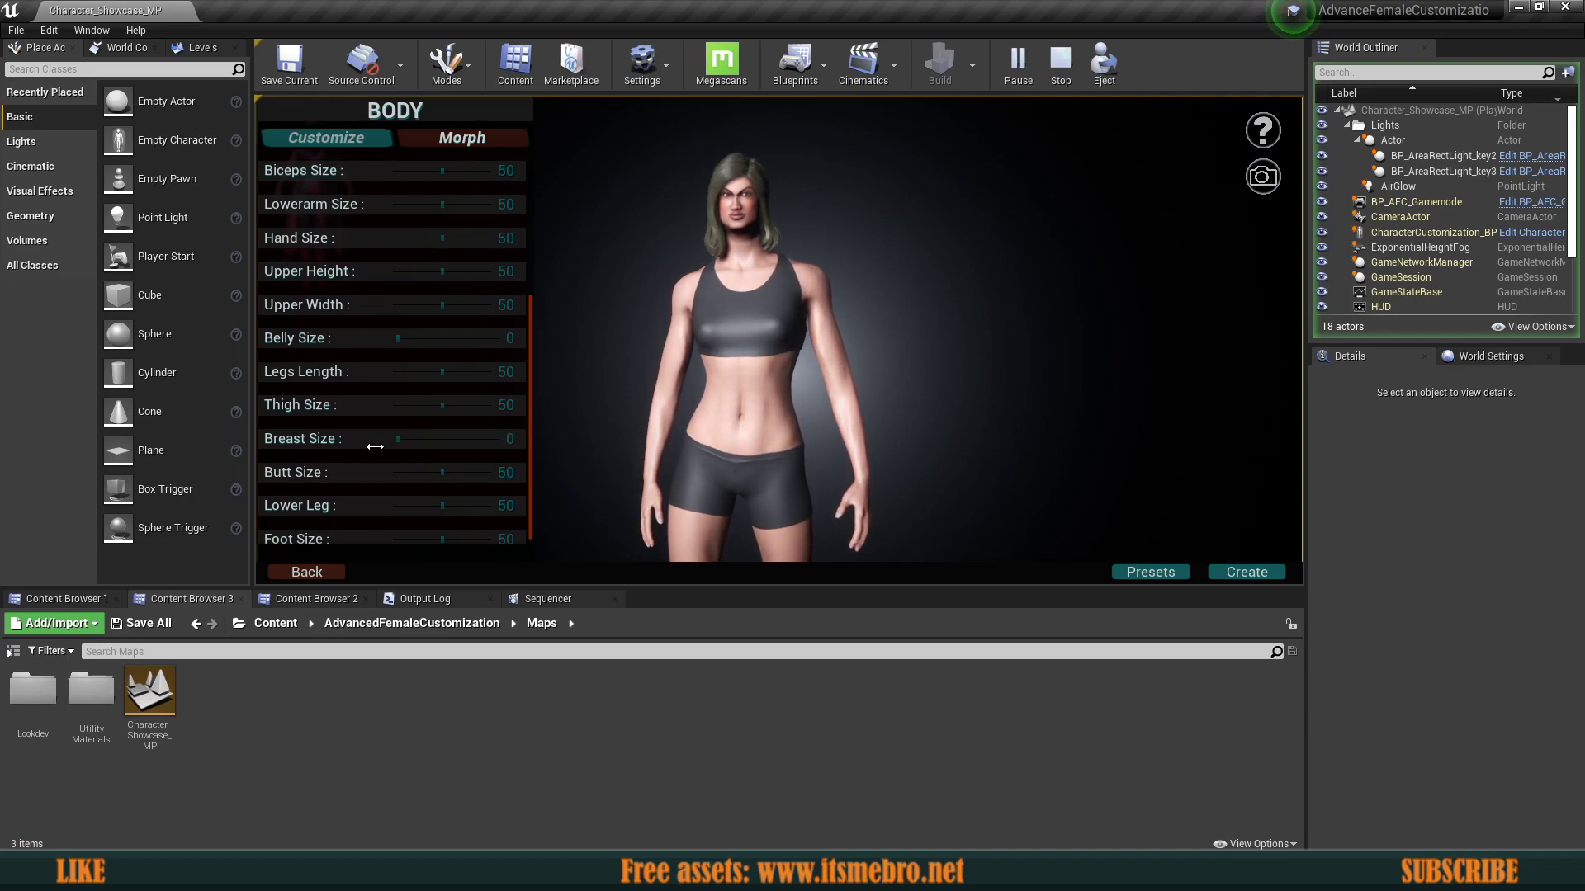
scroll(441, 484, down, 1)
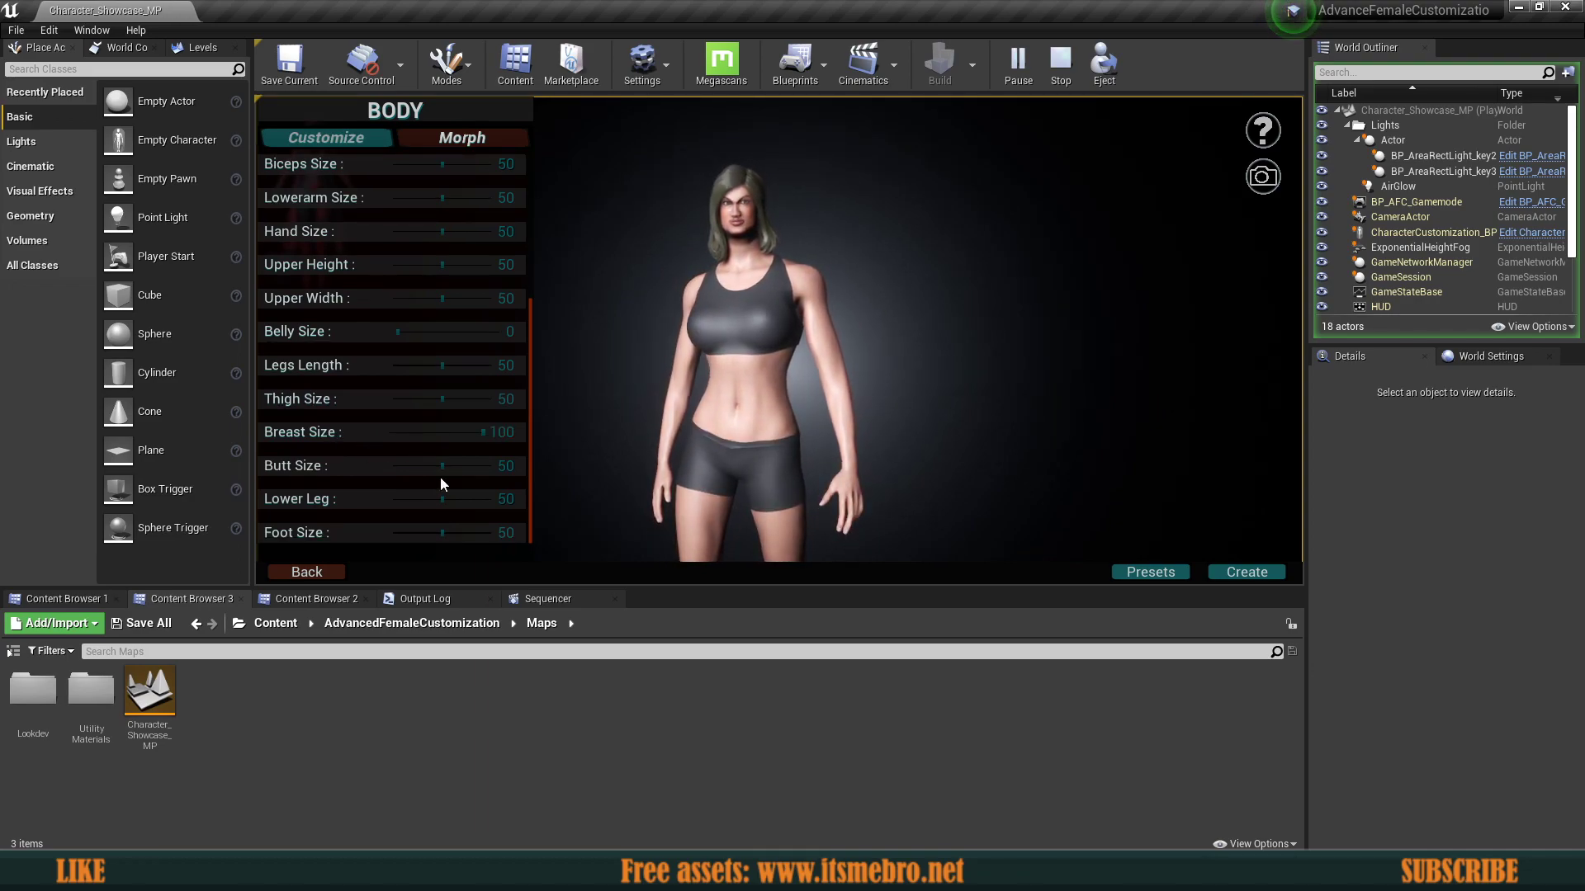
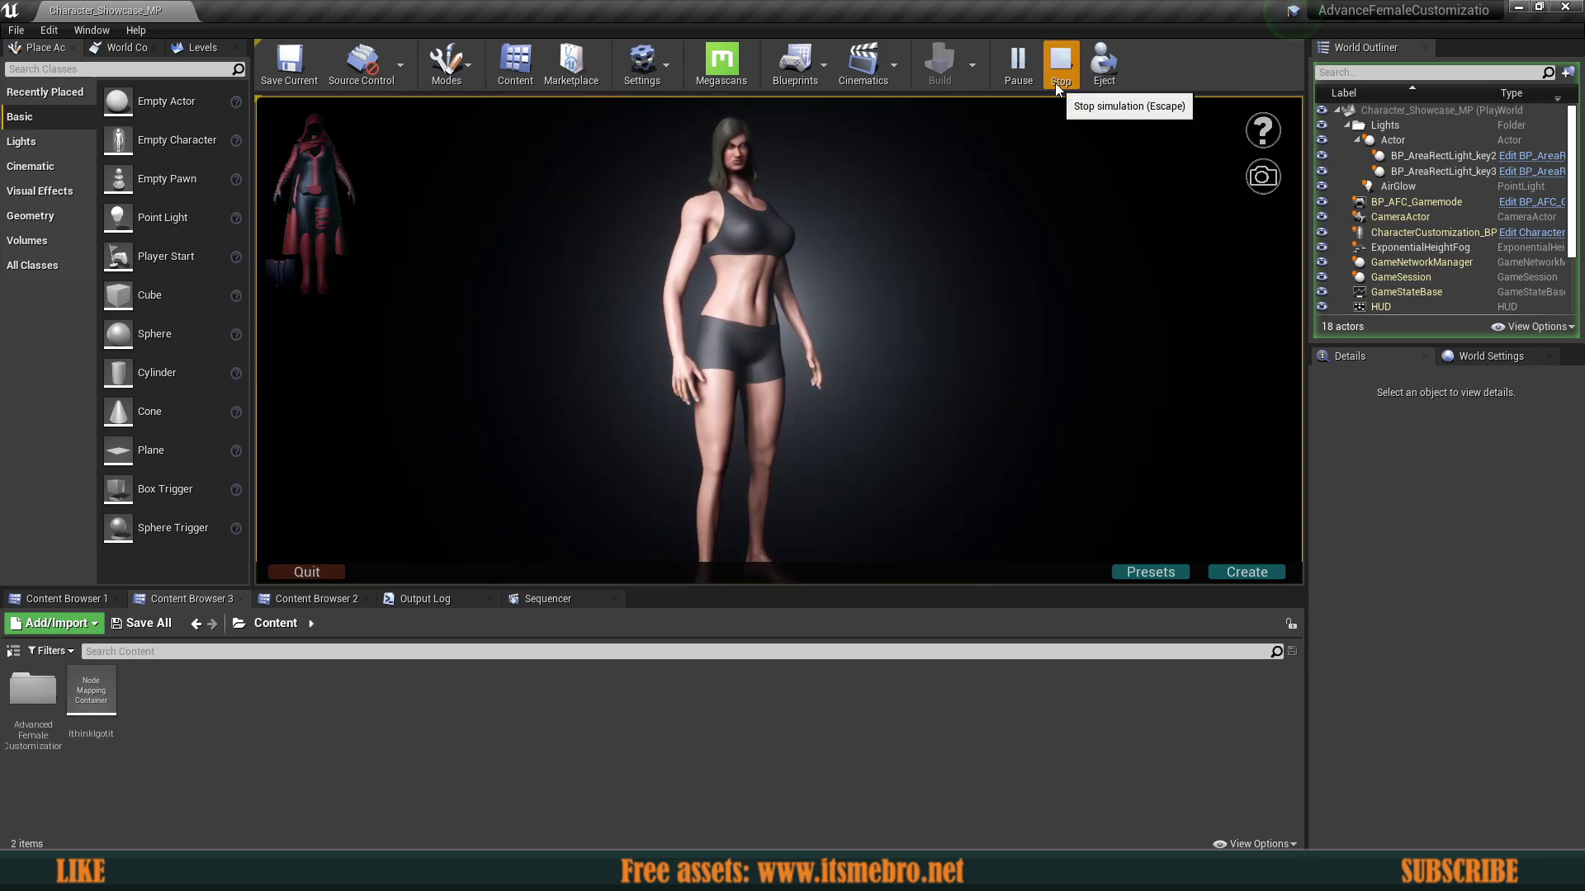
click(1054, 82)
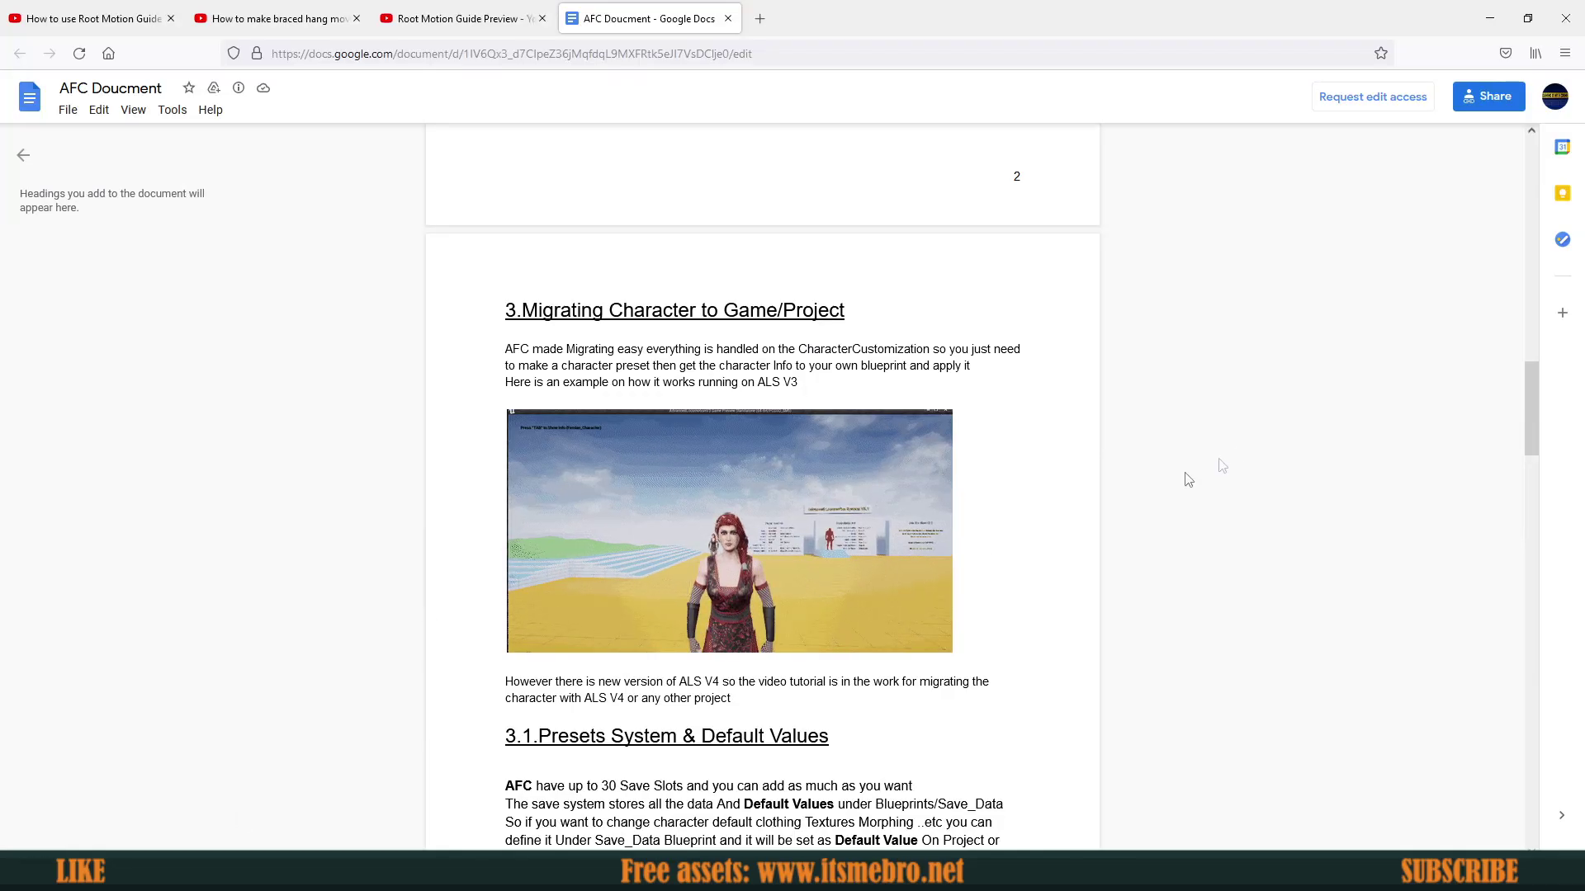
Step: Switch to the AFC document in Google Docs and read the sections on migrating the character and the presets system
drag(524, 315, 681, 305)
click(842, 309)
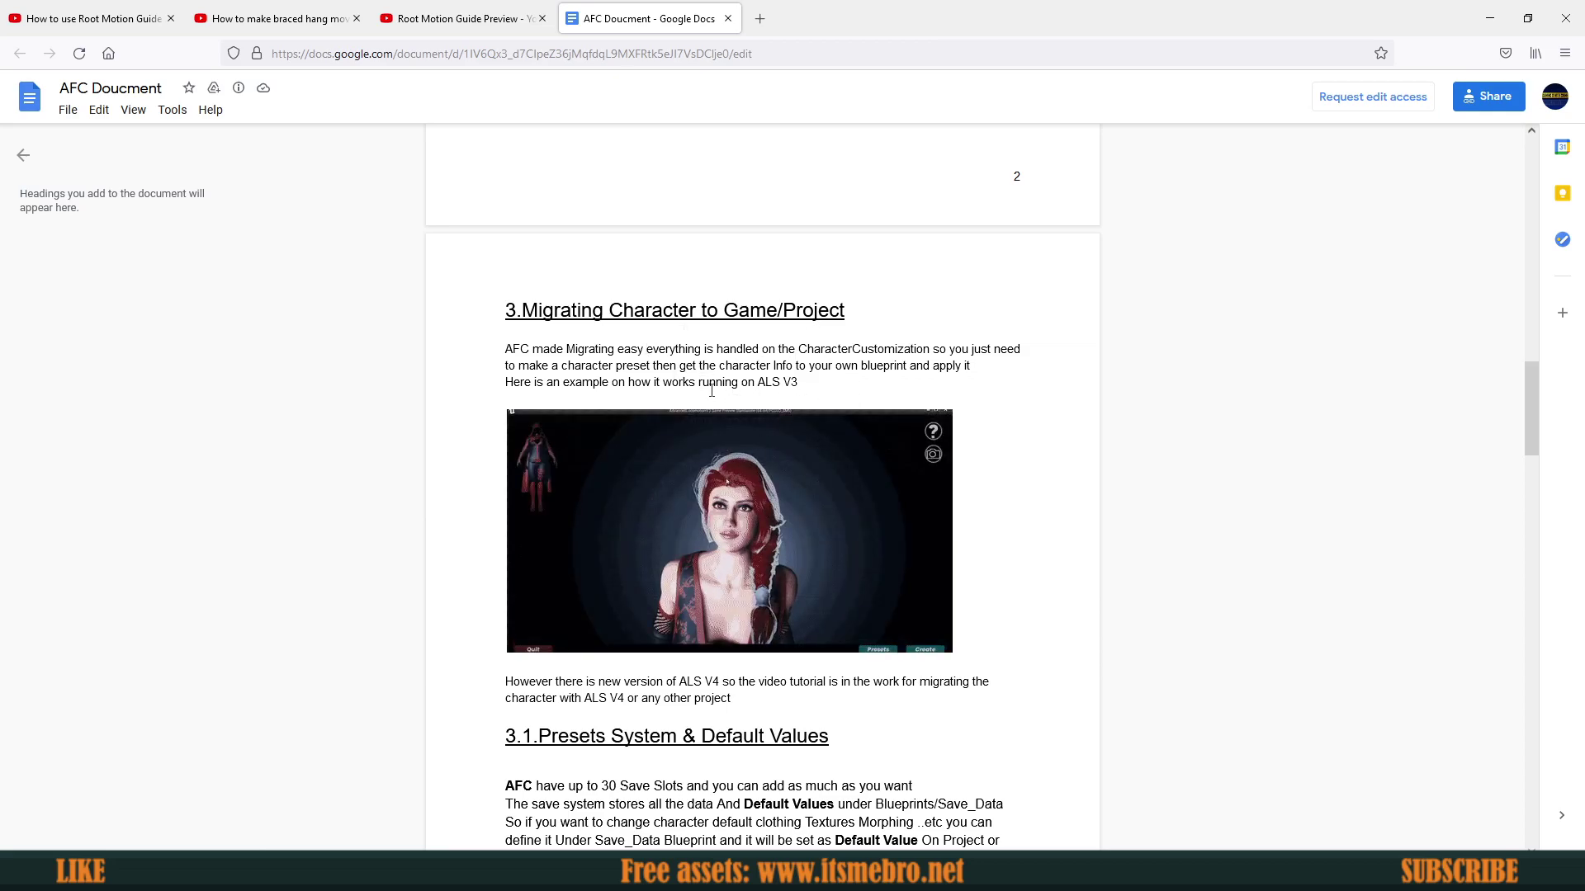
scroll(1047, 518, down, 4)
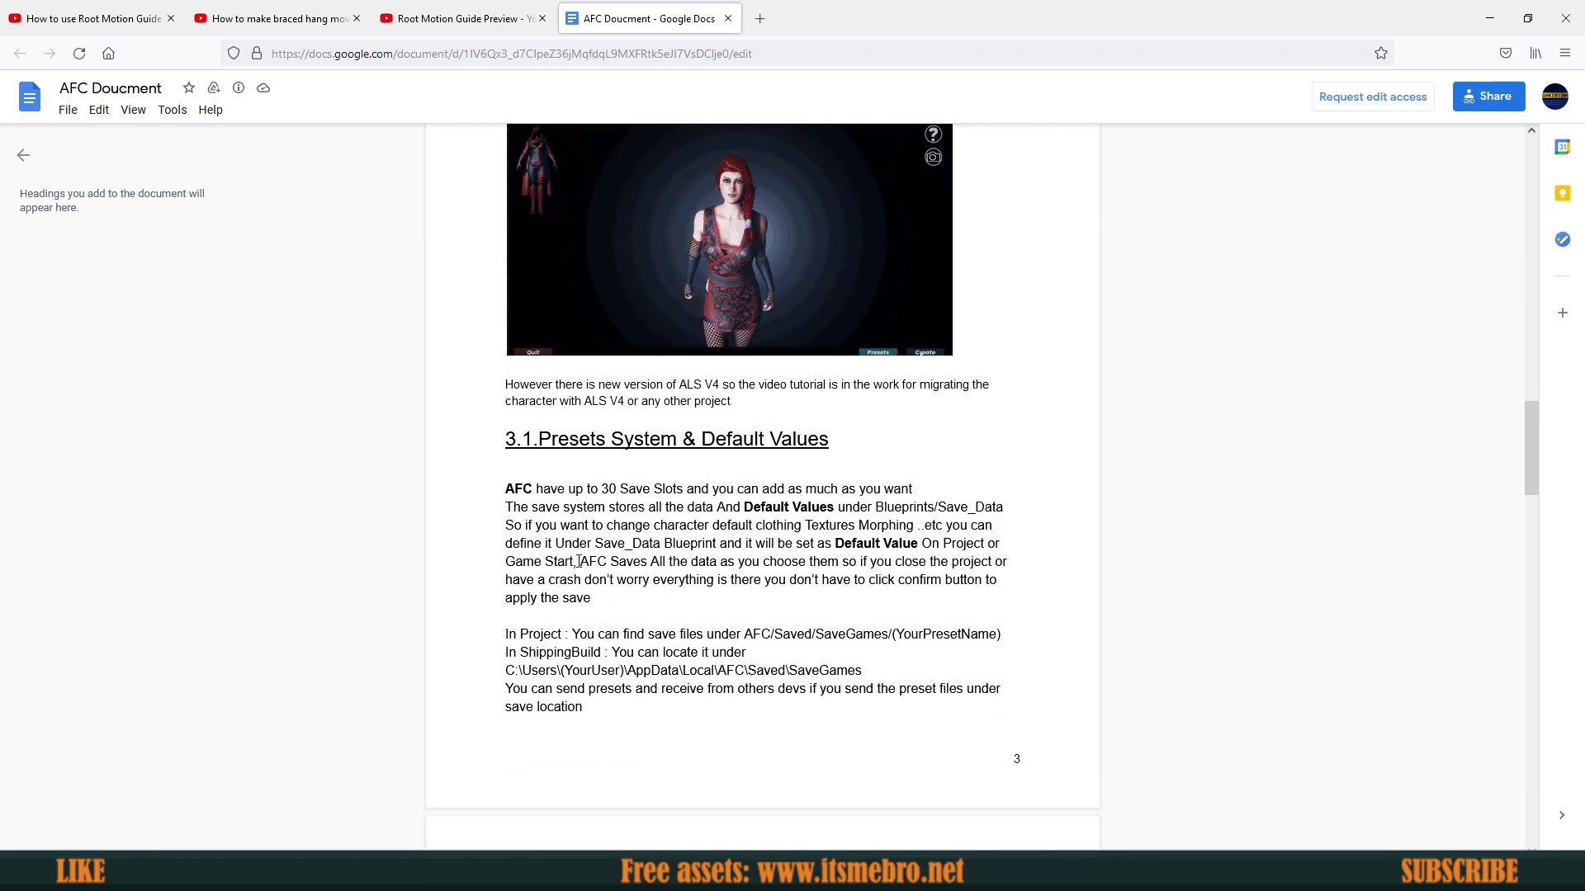
scroll(807, 472, up, 2)
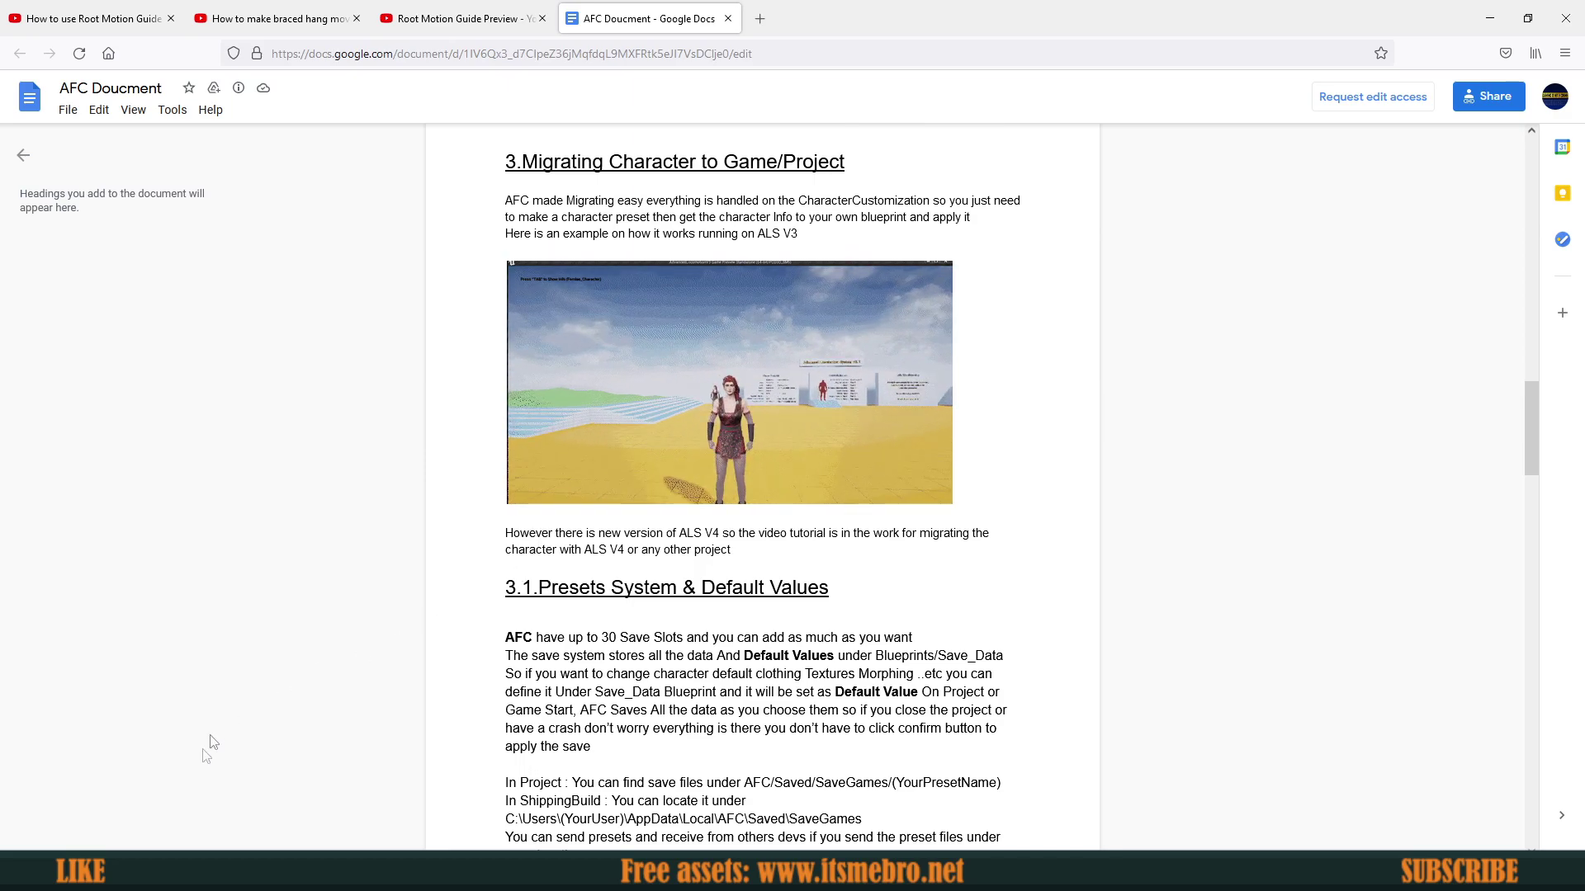
Step: Switch back to Unreal Editor and open the Rose_Skeleton asset from the Meshes folder of AdvancedFemaleCustomization's Character content
mouse_move(223, 872)
click(303, 801)
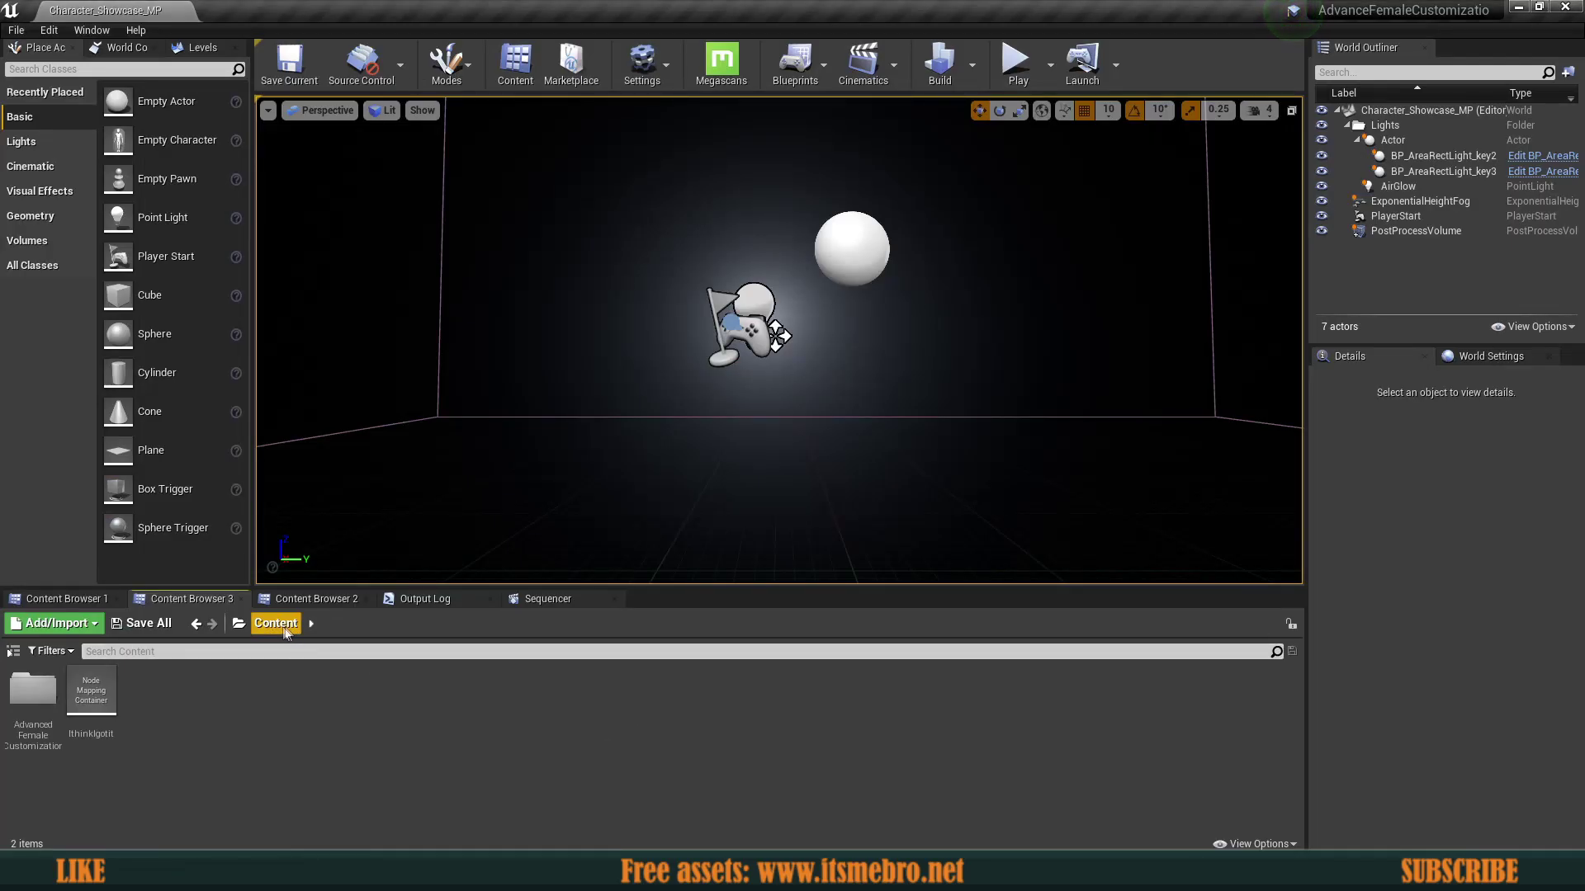
double_click(33, 693)
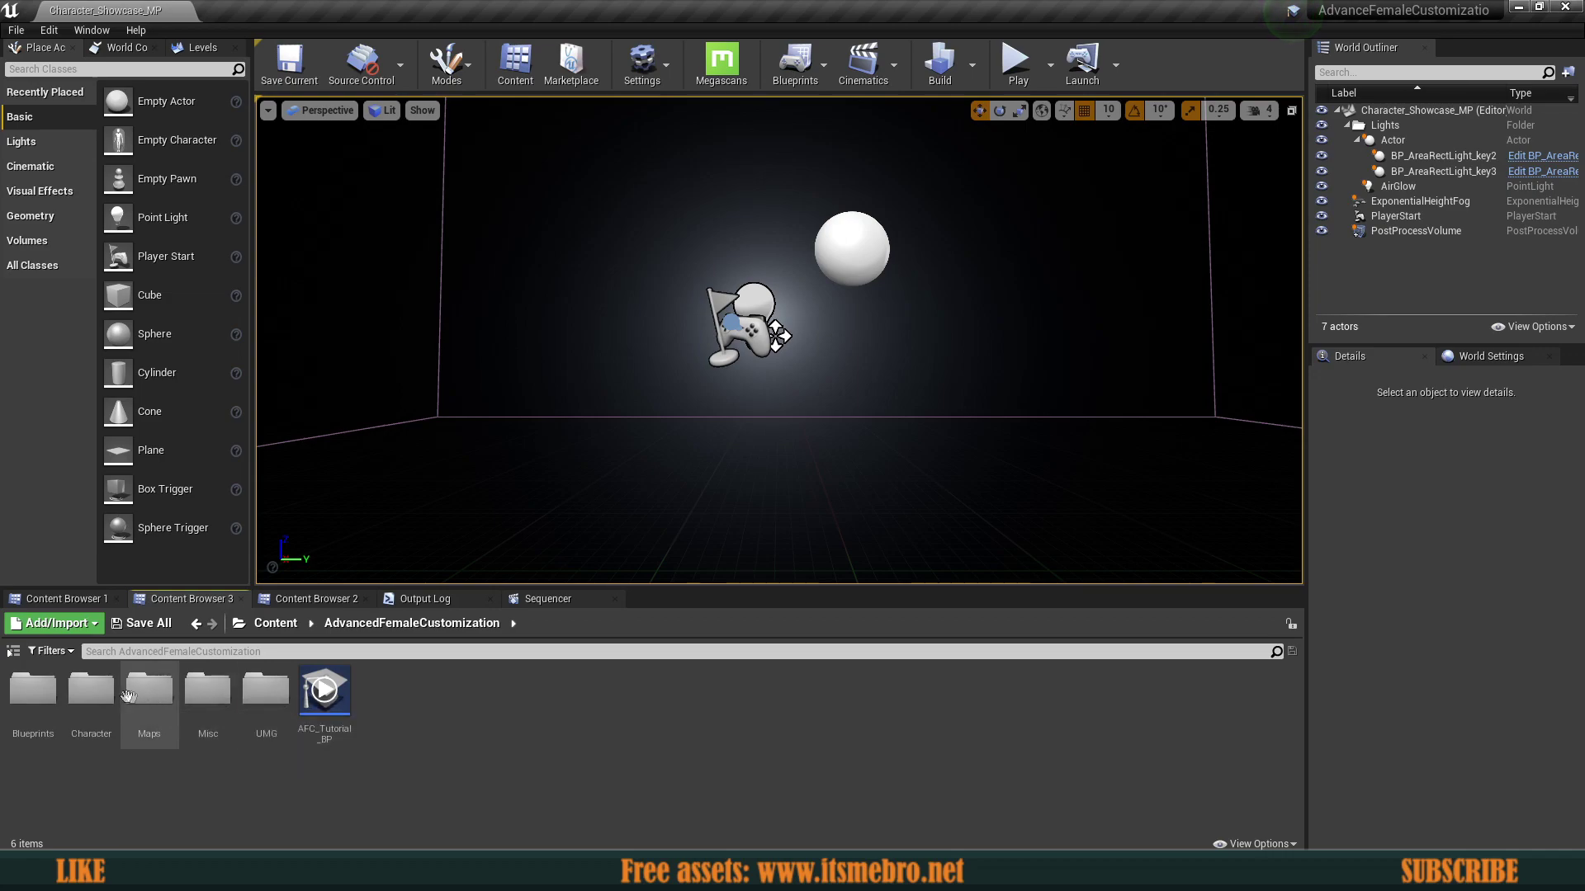
double_click(272, 695)
click(92, 691)
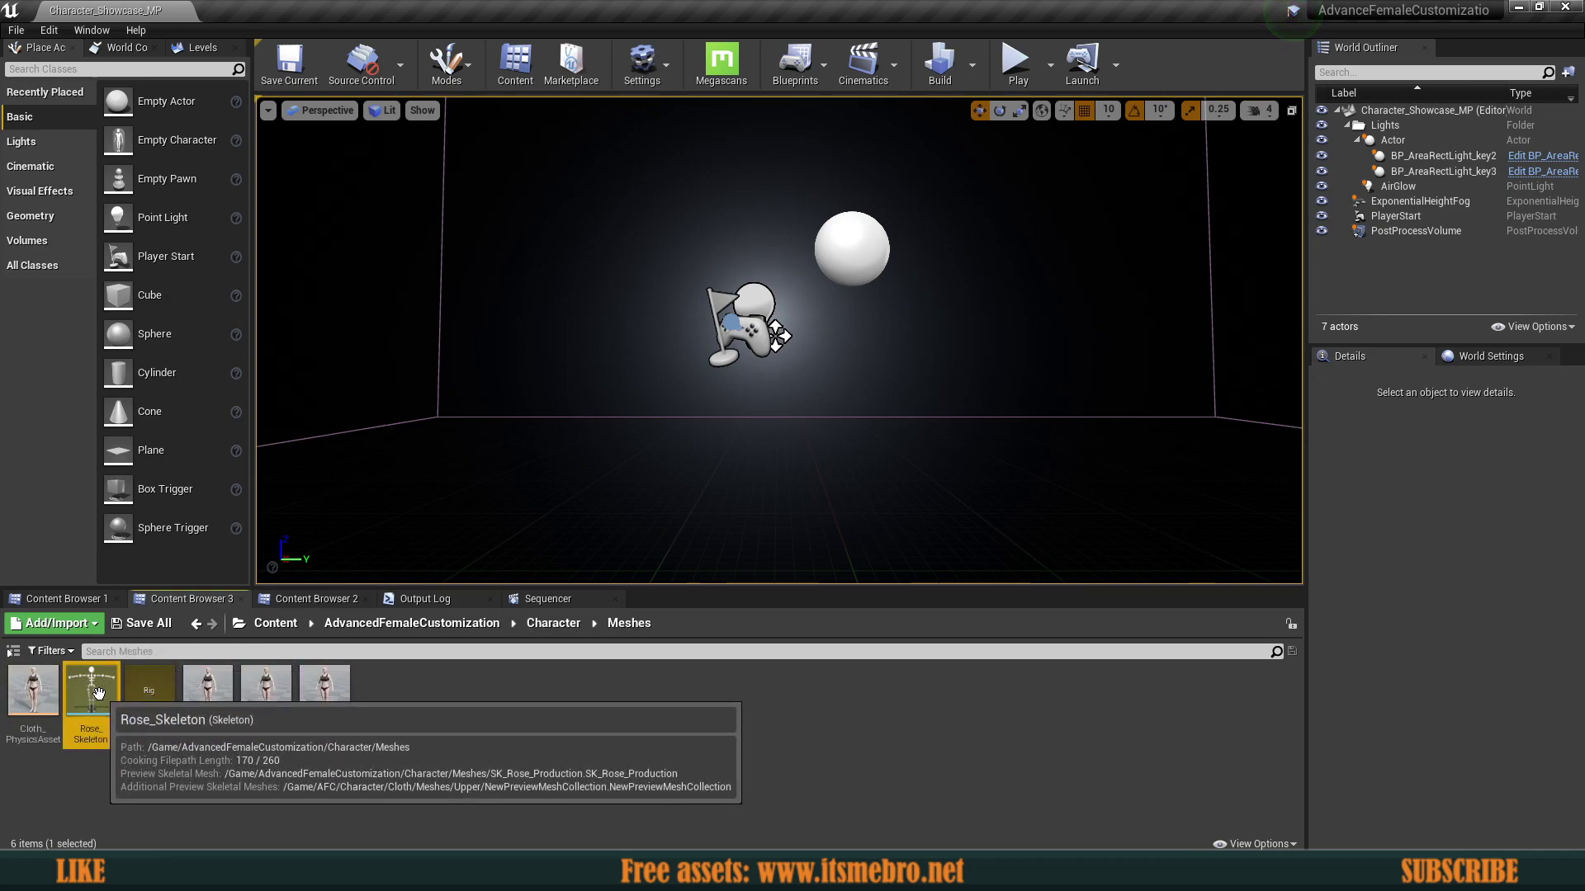
double_click(98, 694)
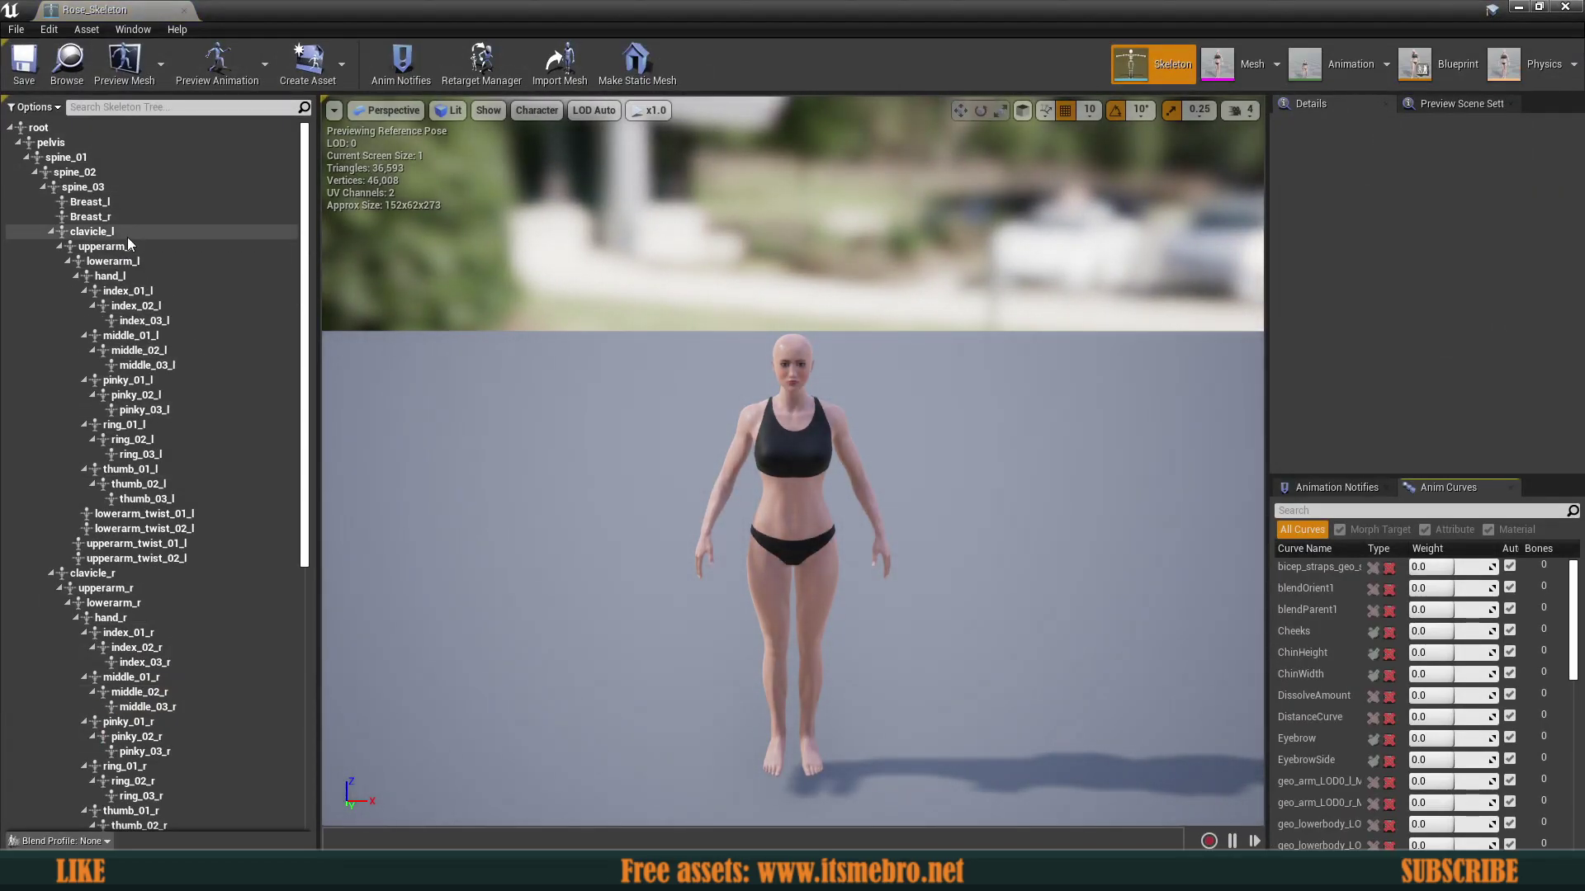
Step: Inspect the breast bones and the IK foot and hand bones in the skeleton tree
click(102, 217)
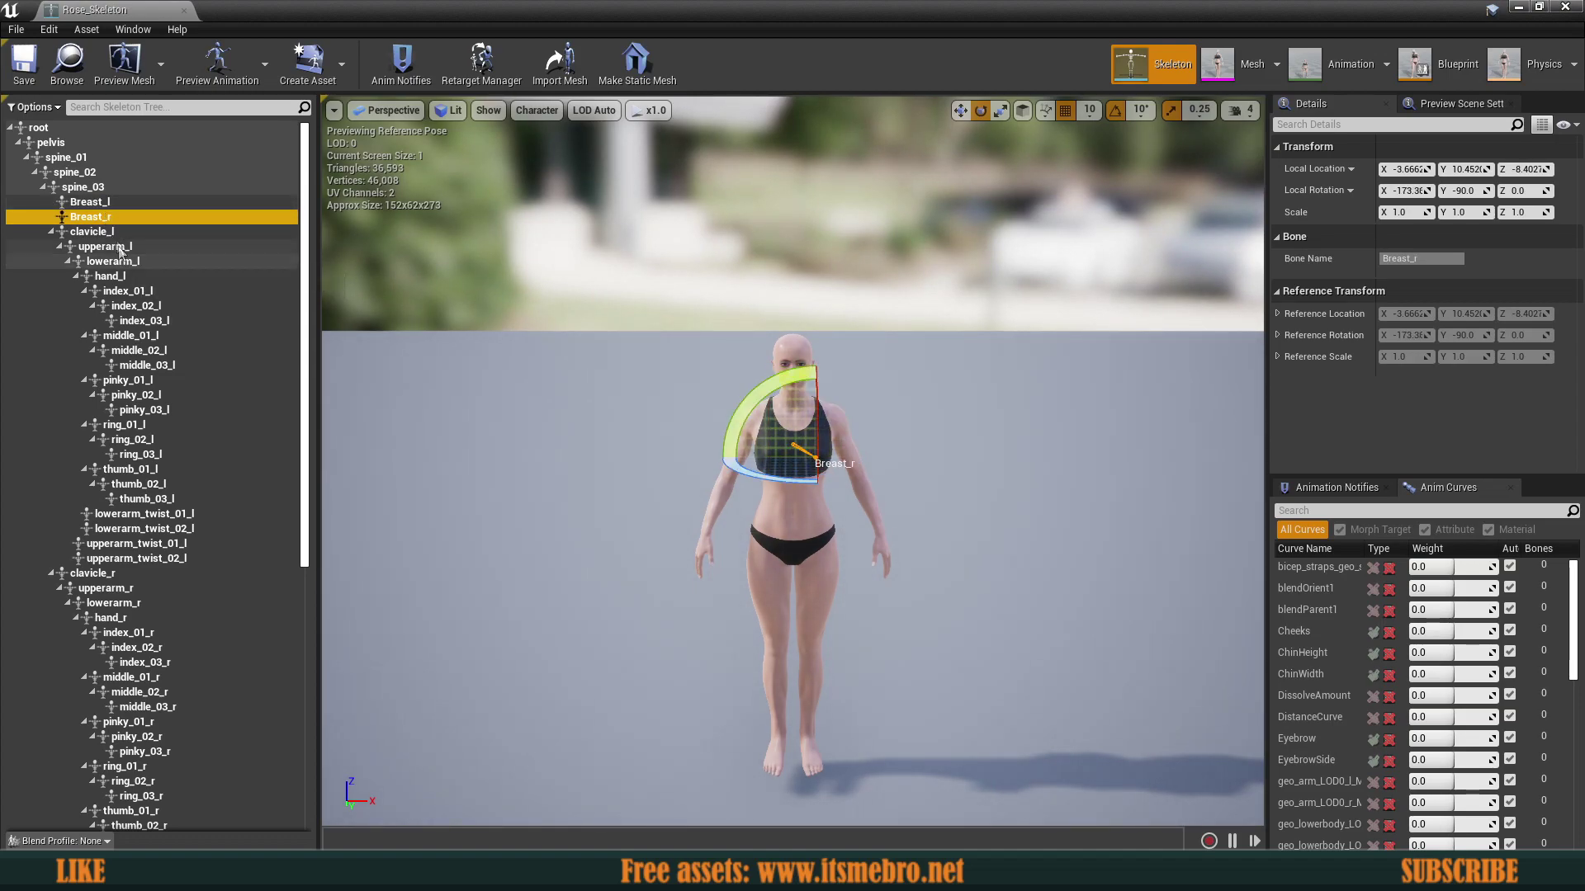
scroll(176, 310, down, 10)
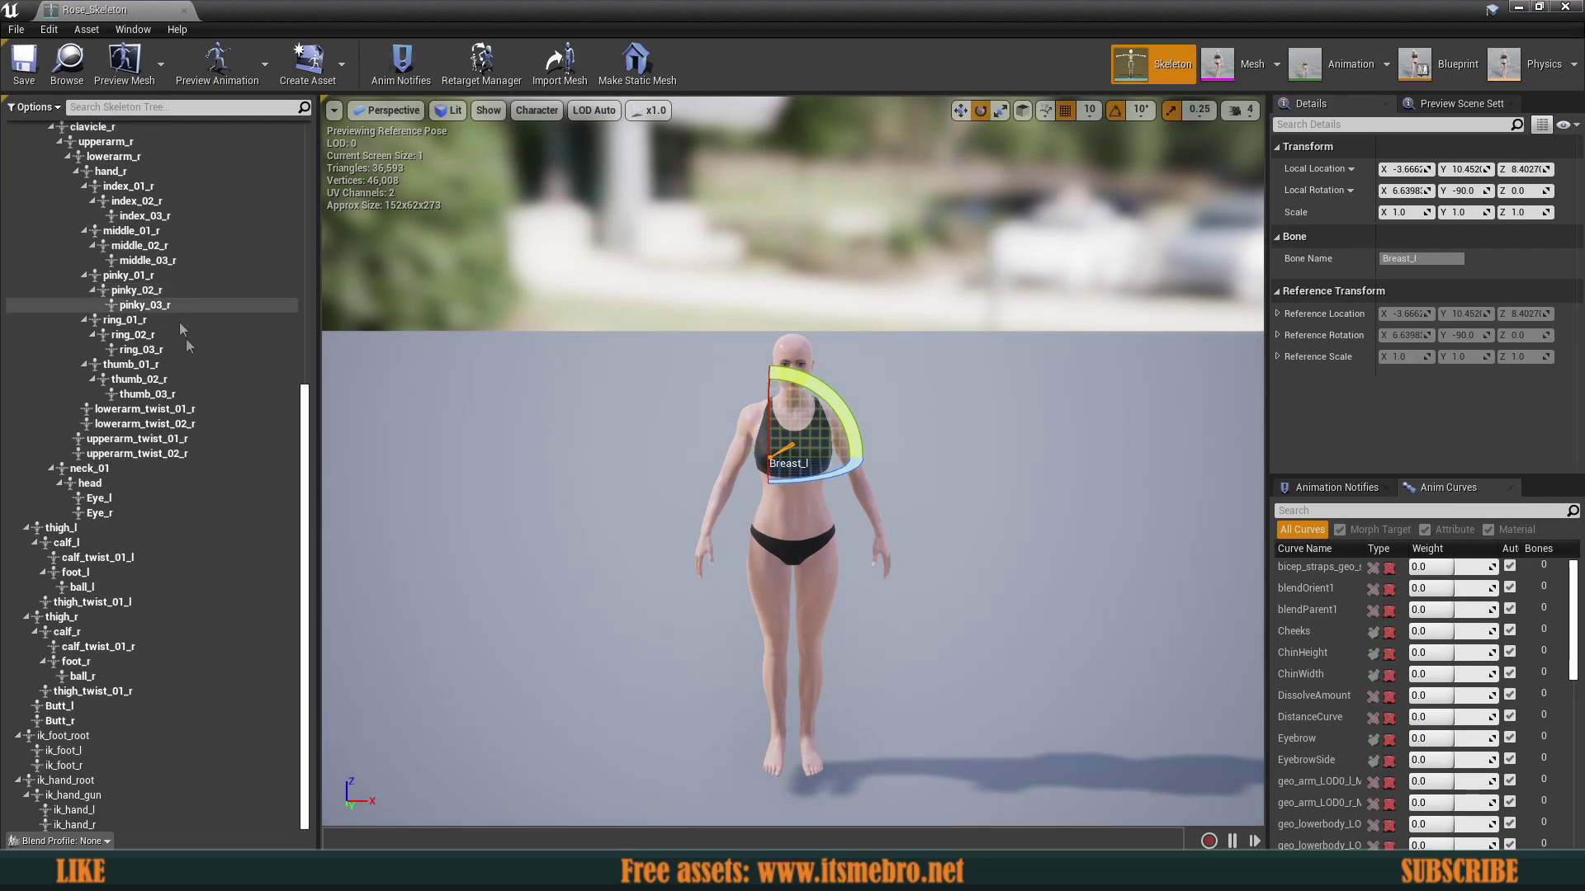
click(99, 764)
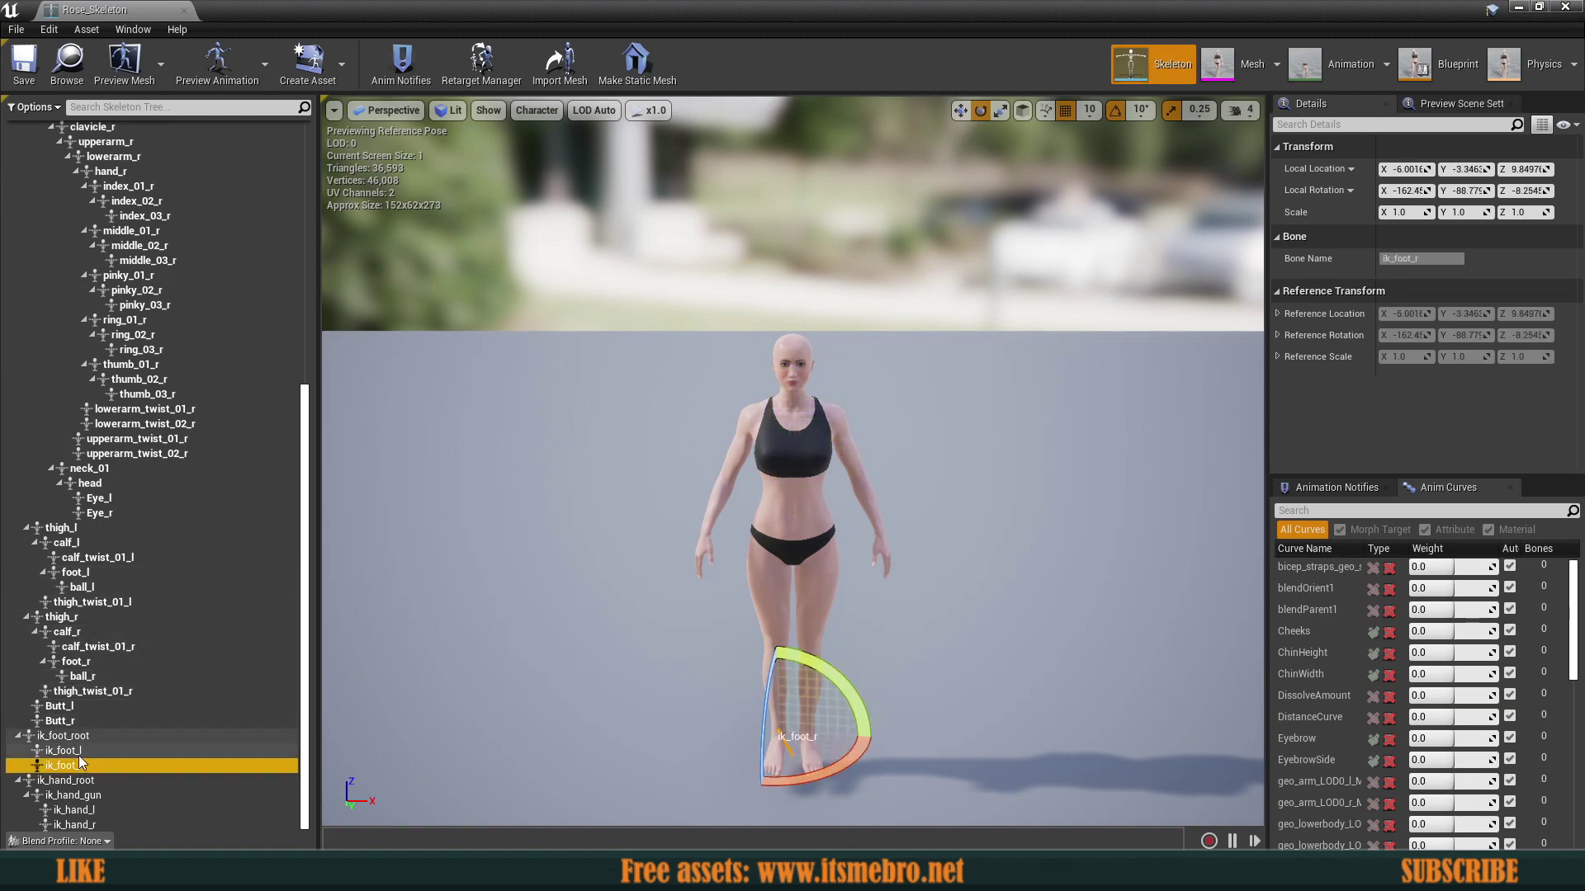
click(86, 796)
click(79, 809)
click(79, 824)
click(81, 749)
click(66, 735)
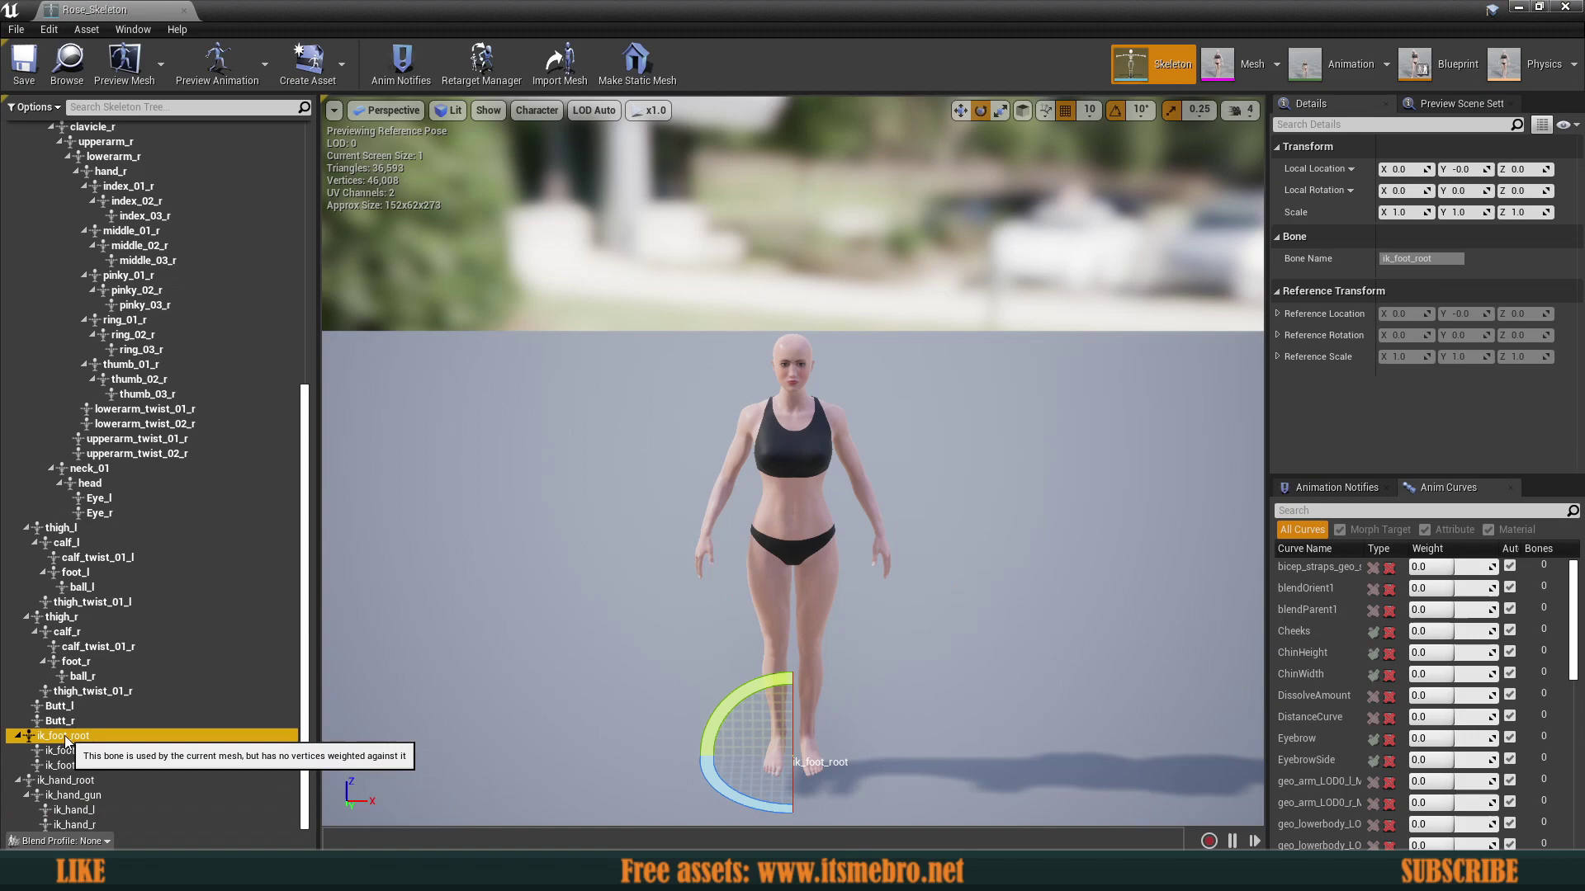
Step: Inspect the pelvis and spine bones of the skeleton, ending with spine_02 selected
scroll(68, 742, up, 10)
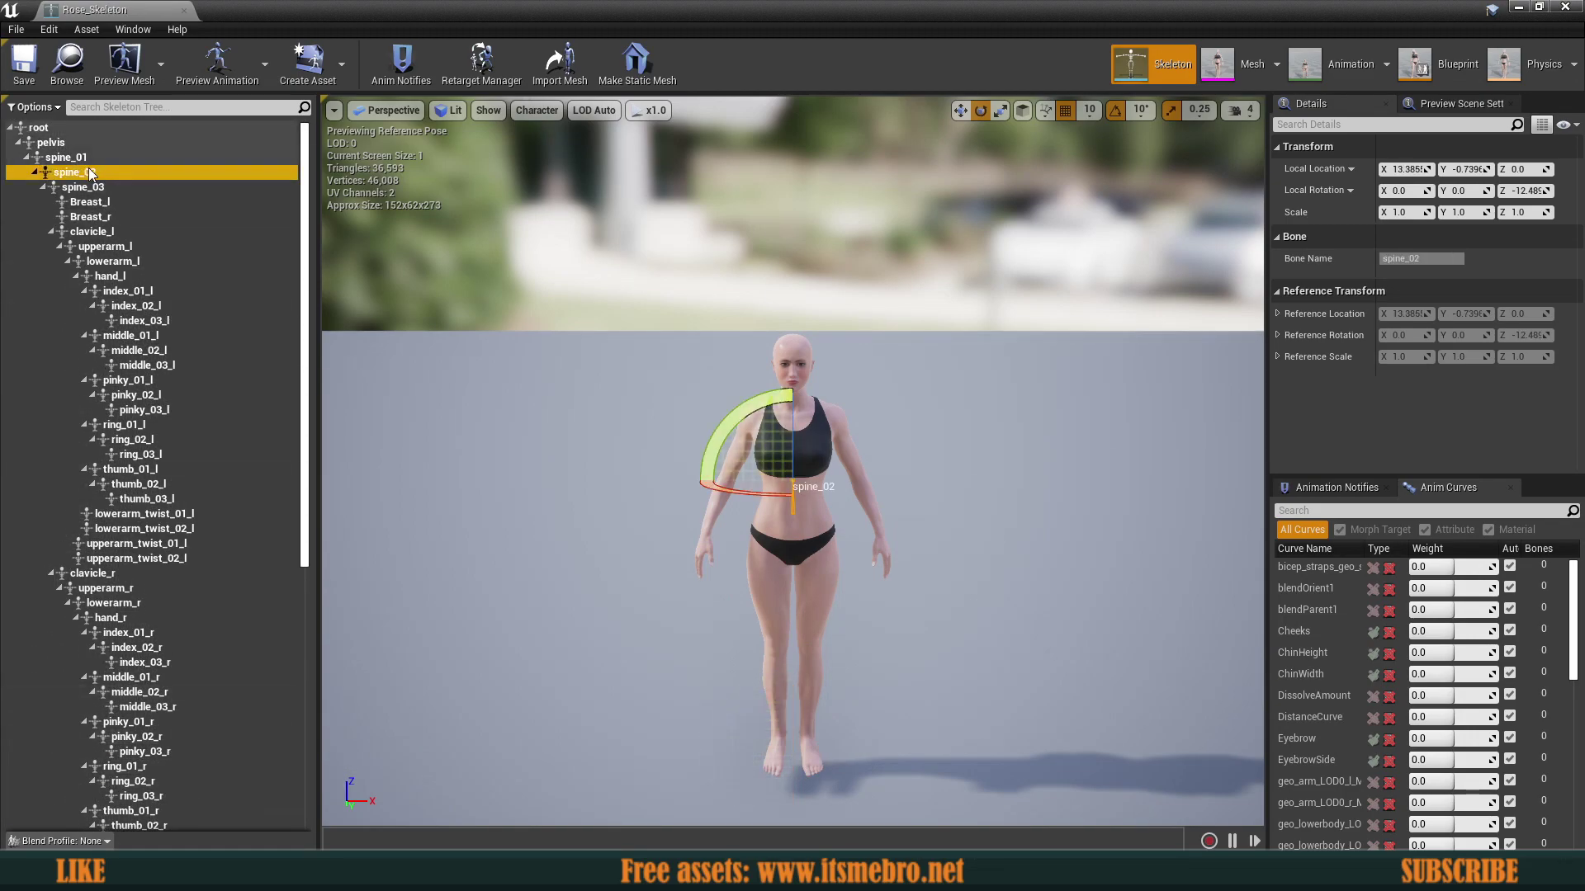
click(88, 163)
click(117, 186)
click(79, 146)
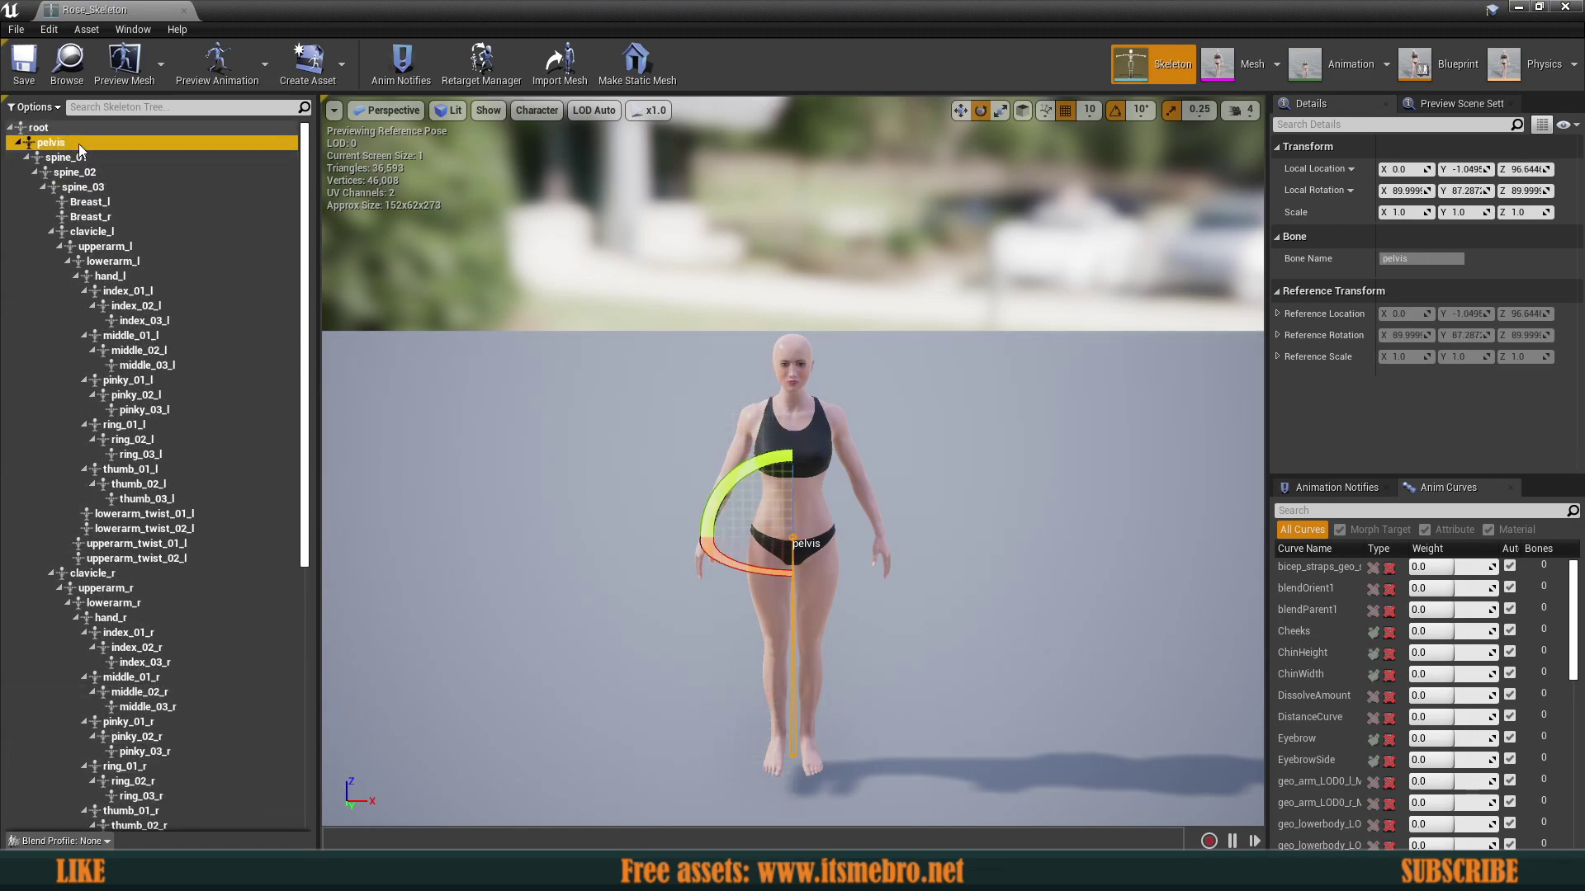
click(100, 170)
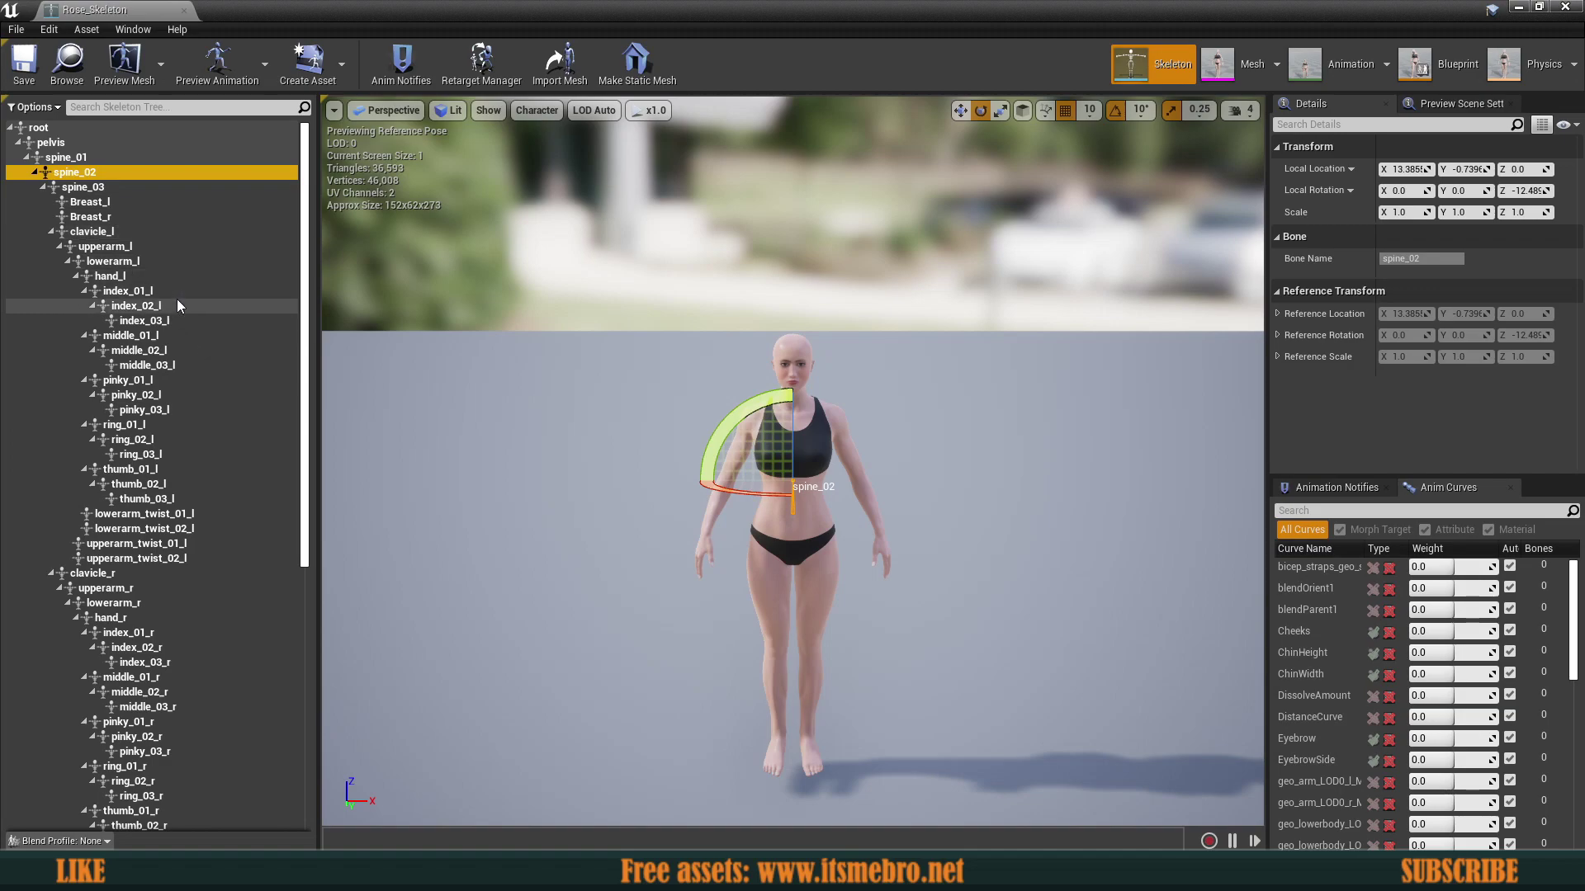
Step: Look over the anim curves and the preview character at different distances, and close the Rose_Skeleton asset
scroll(1323, 624, down, 4)
scroll(825, 493, up, 5)
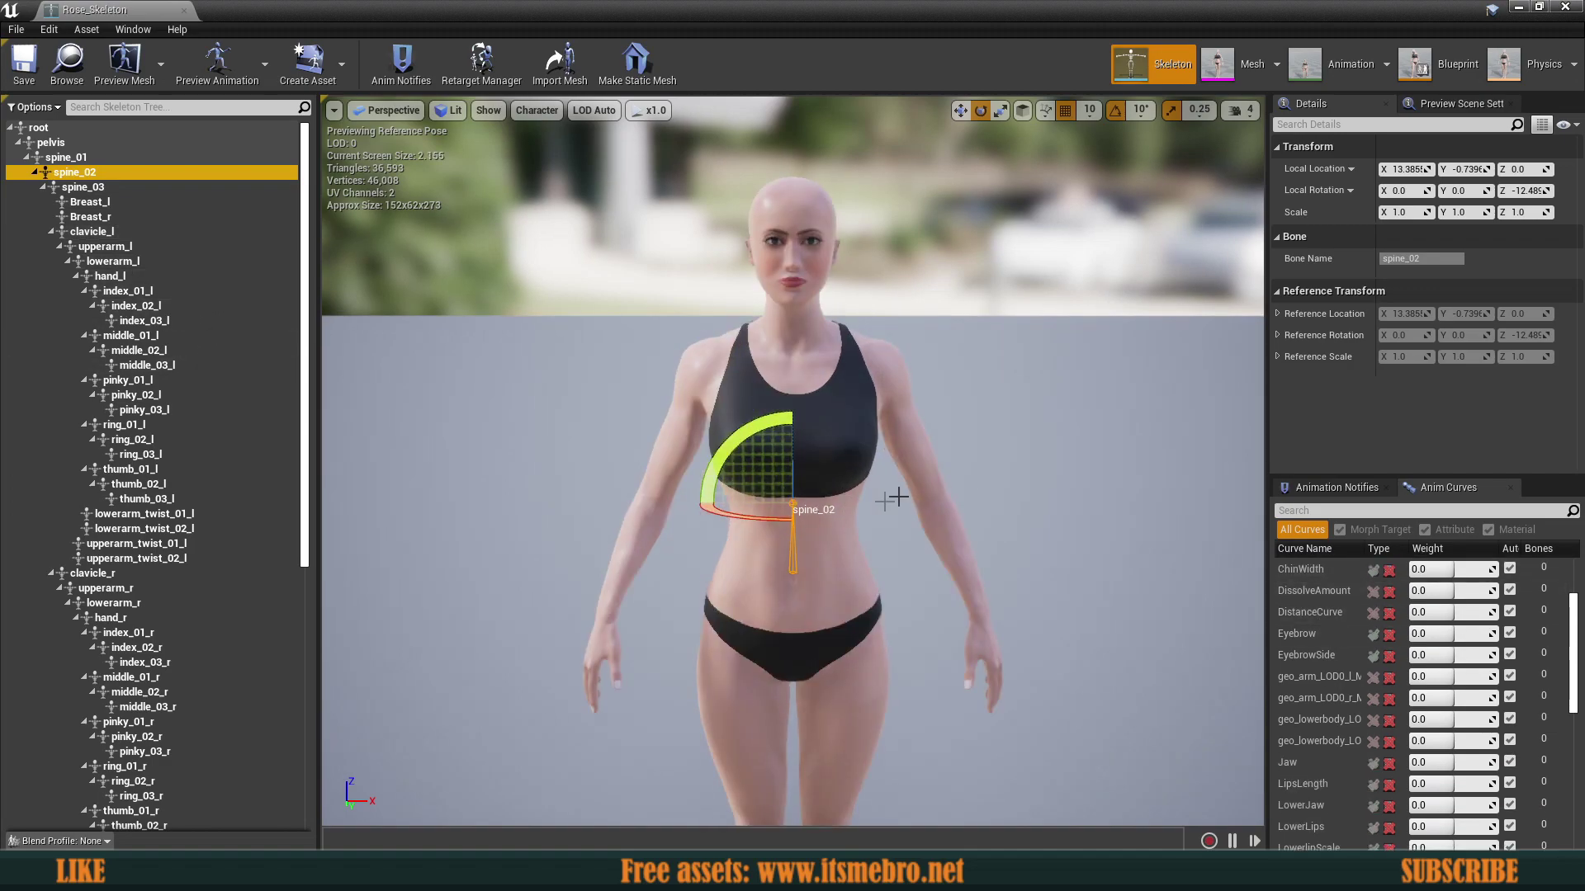
scroll(911, 495, down, 6)
scroll(1350, 672, down, 1)
scroll(1350, 672, down, 15)
scroll(1363, 726, up, 15)
scroll(1368, 712, up, 3)
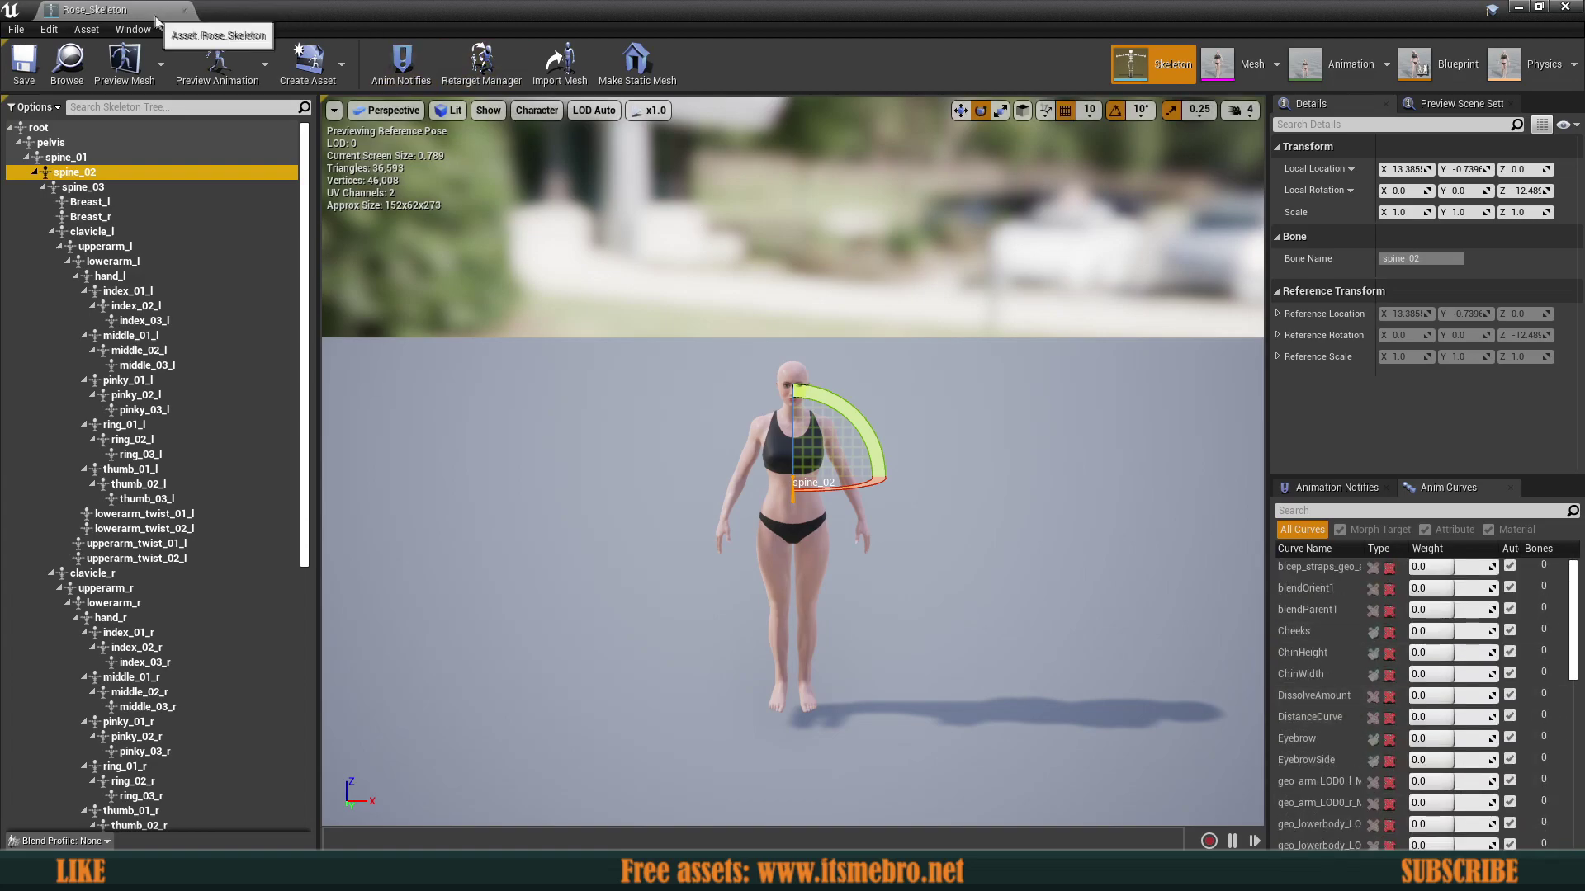
click(189, 10)
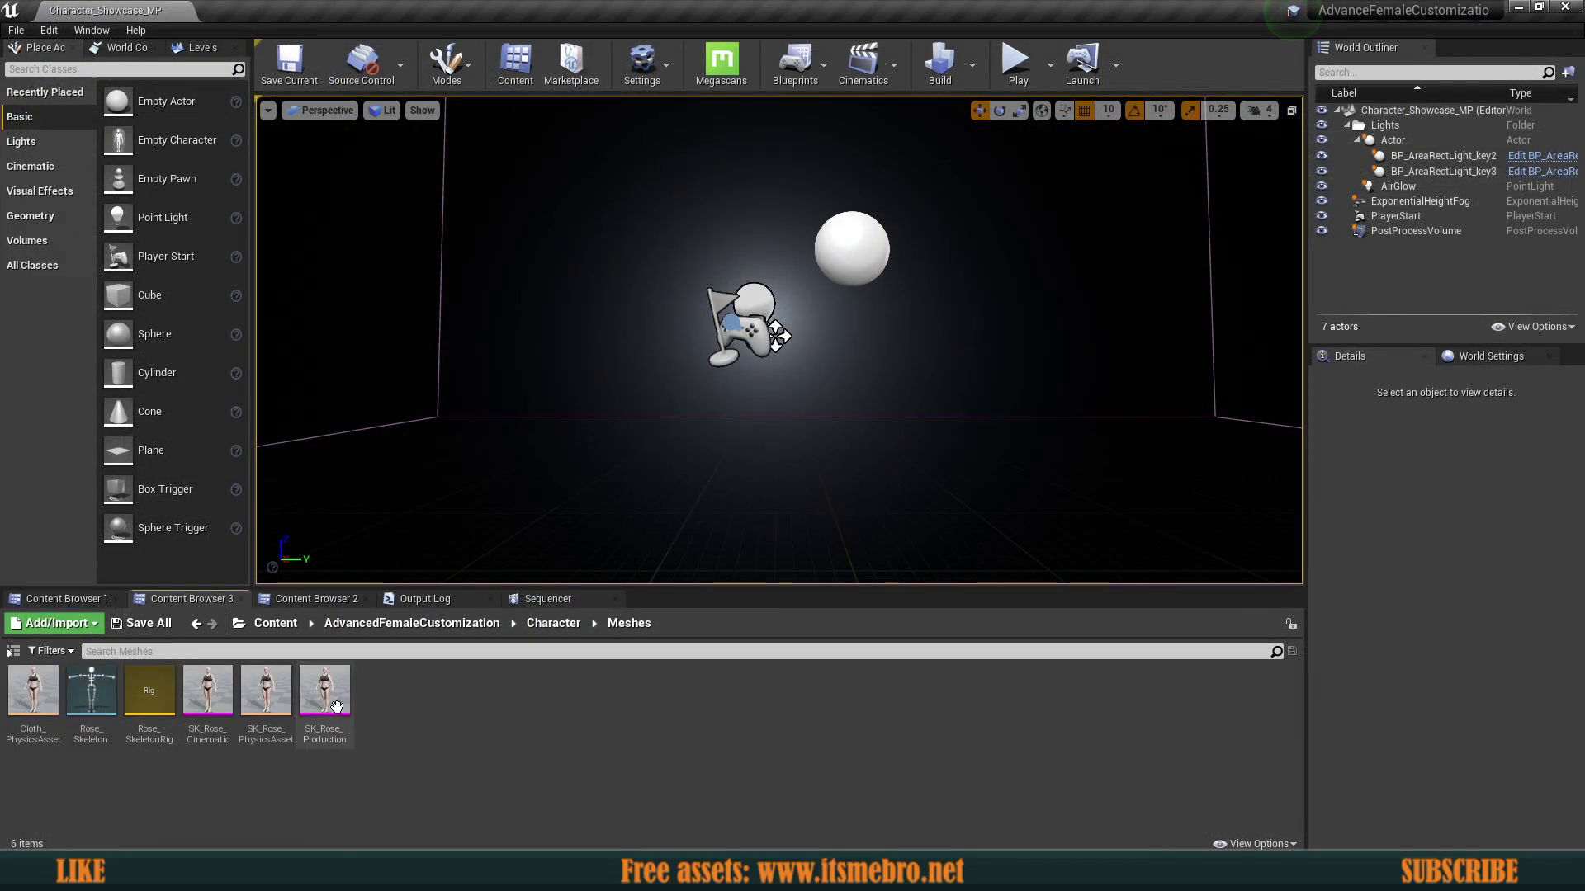
Step: Open the SK_Rose_Cinematic mesh from the Meshes folder, view its preview from different angles and close it
mouse_move(326, 696)
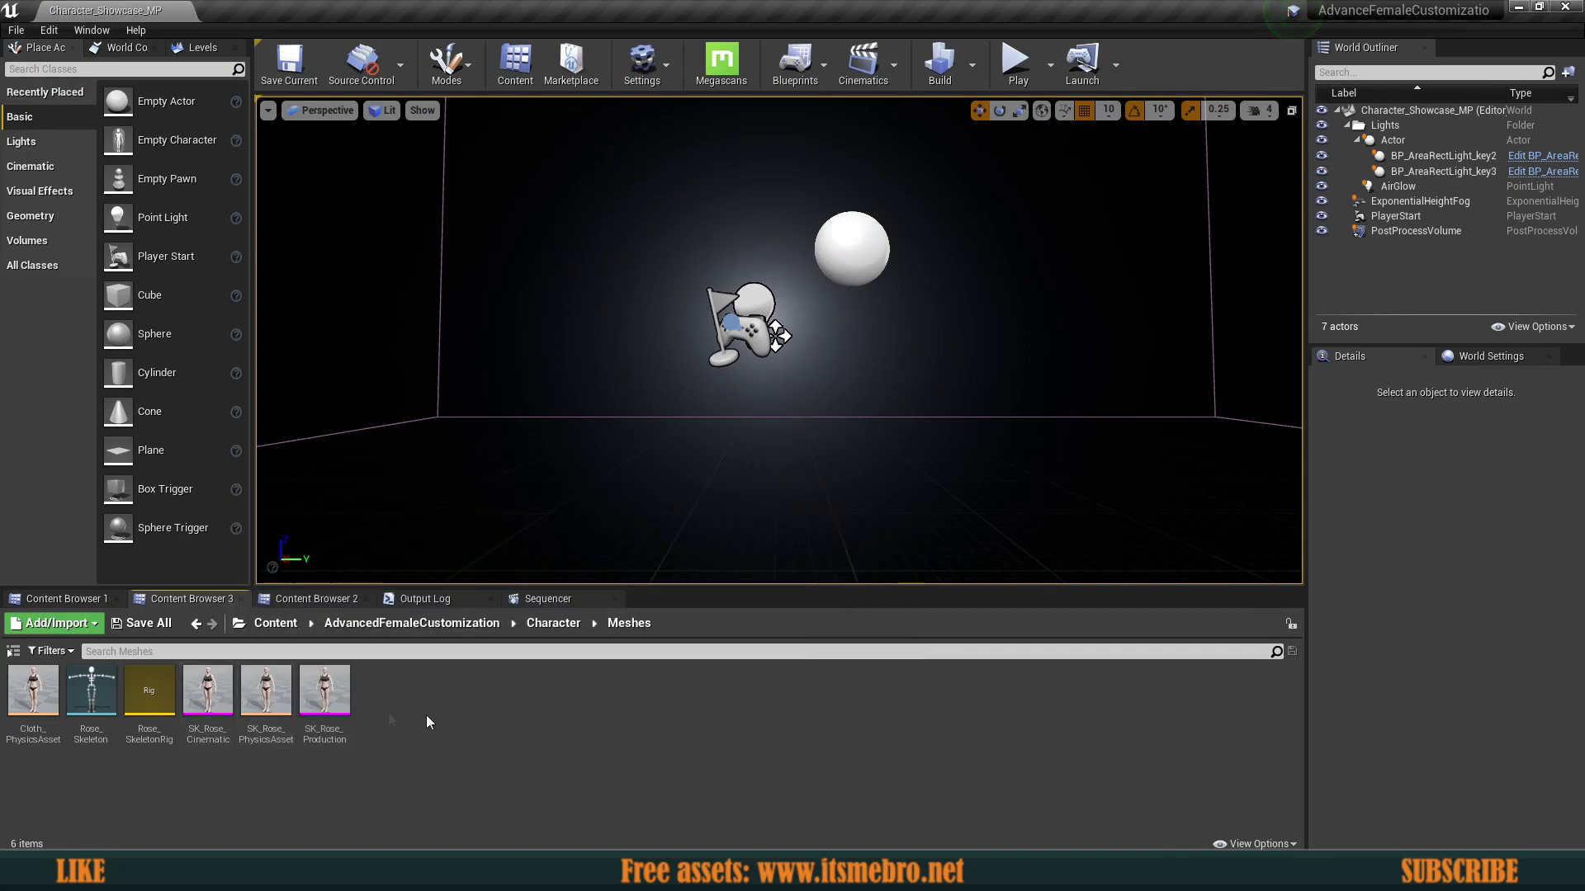
mouse_move(205, 691)
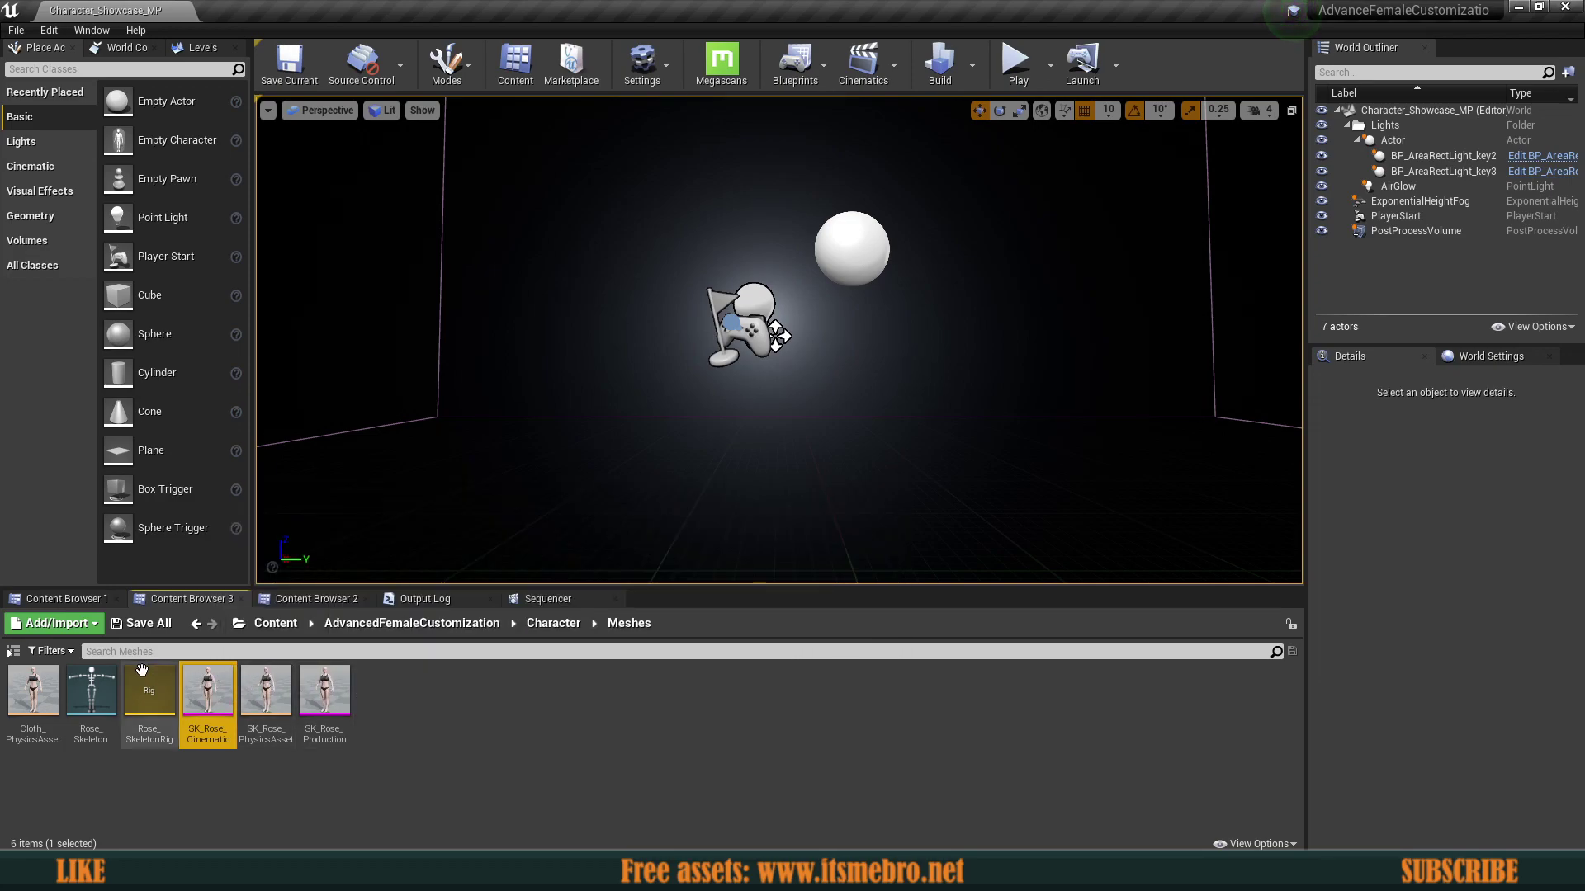
double_click(198, 691)
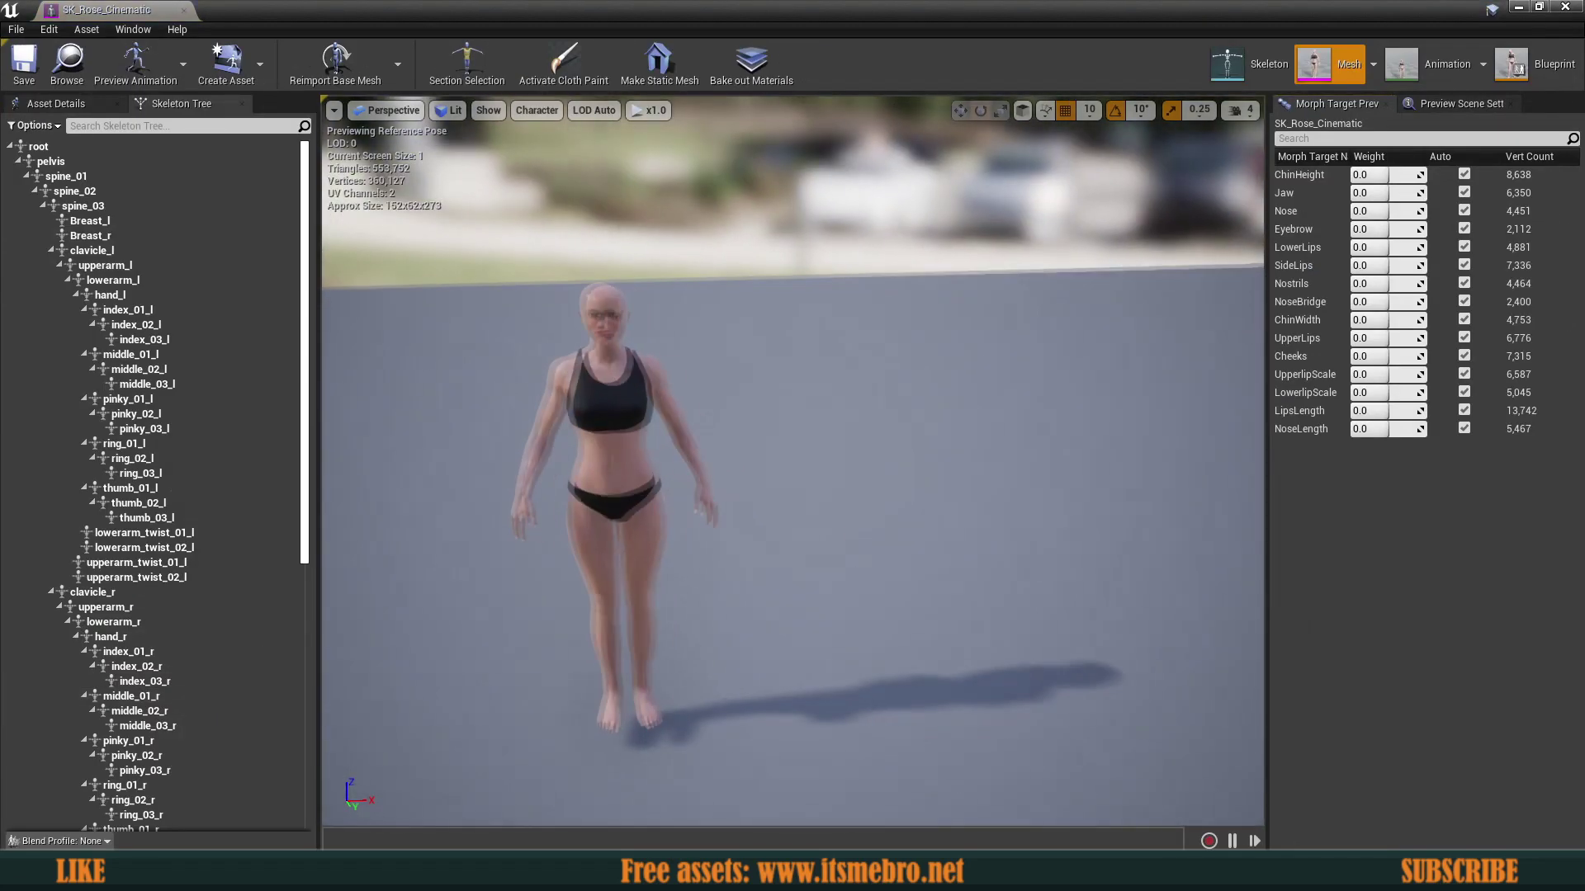
right_drag(793, 462, 949, 462)
right_drag(793, 462, 829, 518)
click(184, 11)
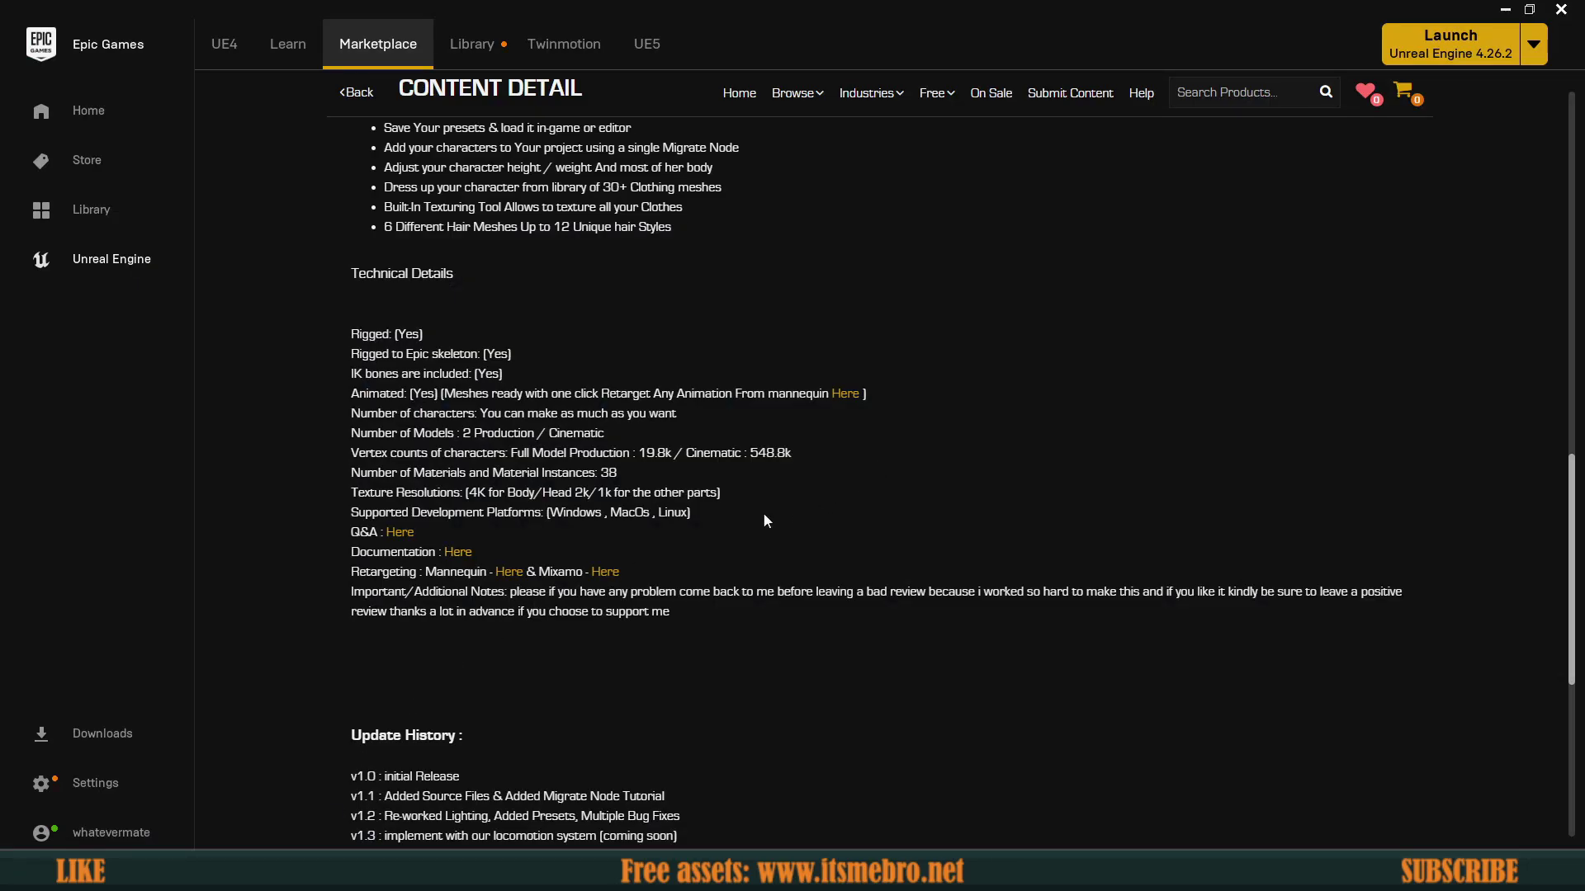
Step: Switch to the Epic Games Launcher and review the asset's Marketplace features, technical details and description
scroll(767, 521, up, 1)
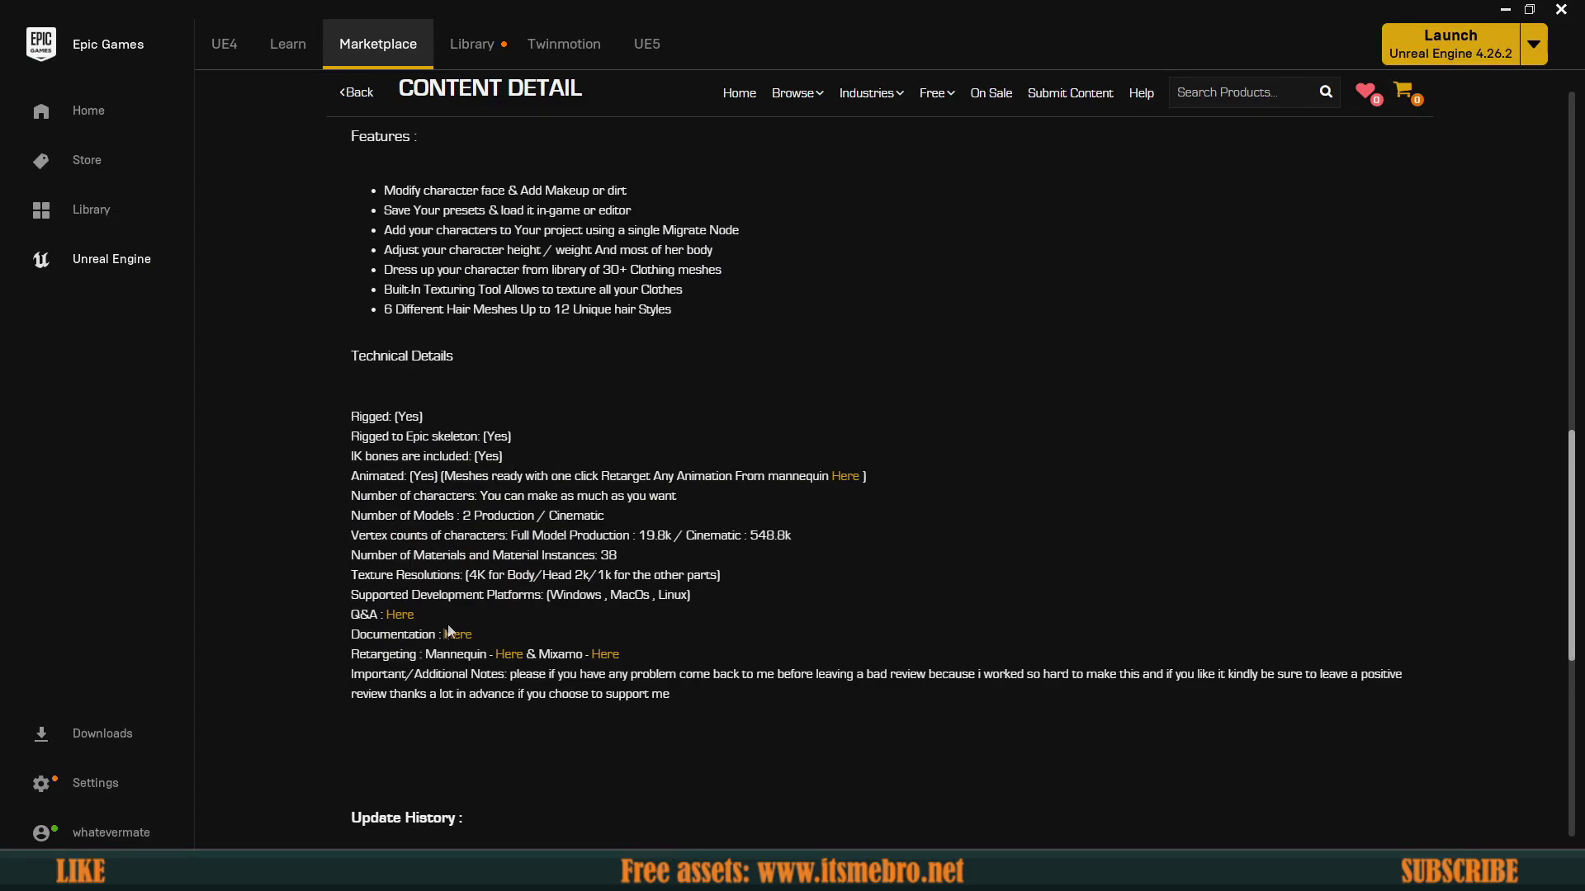
scroll(453, 647, up, 10)
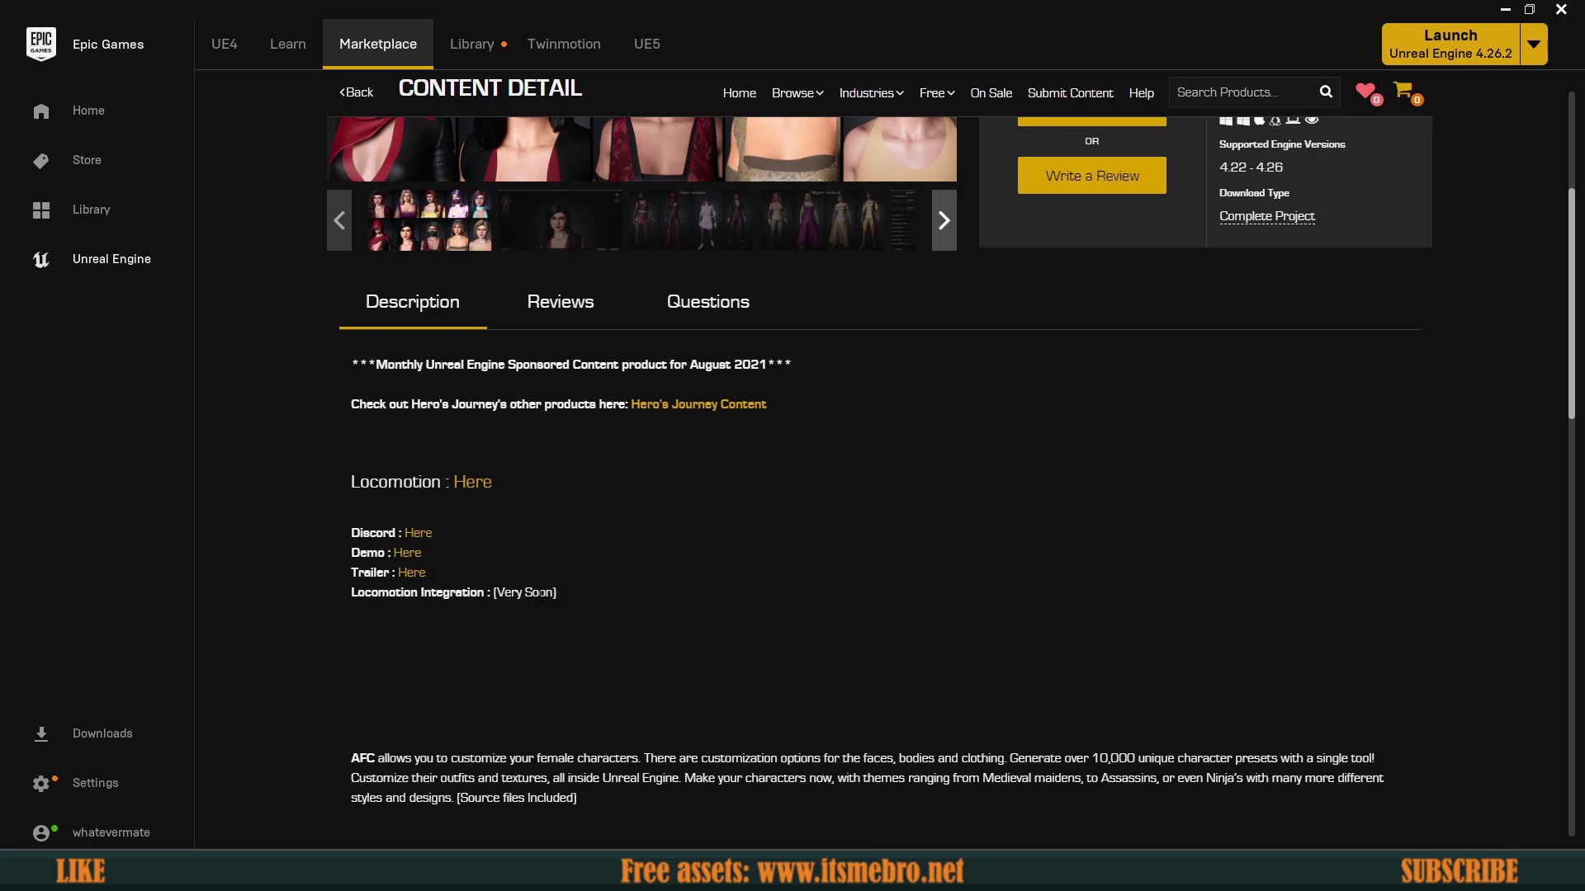
scroll(542, 601, up, 1)
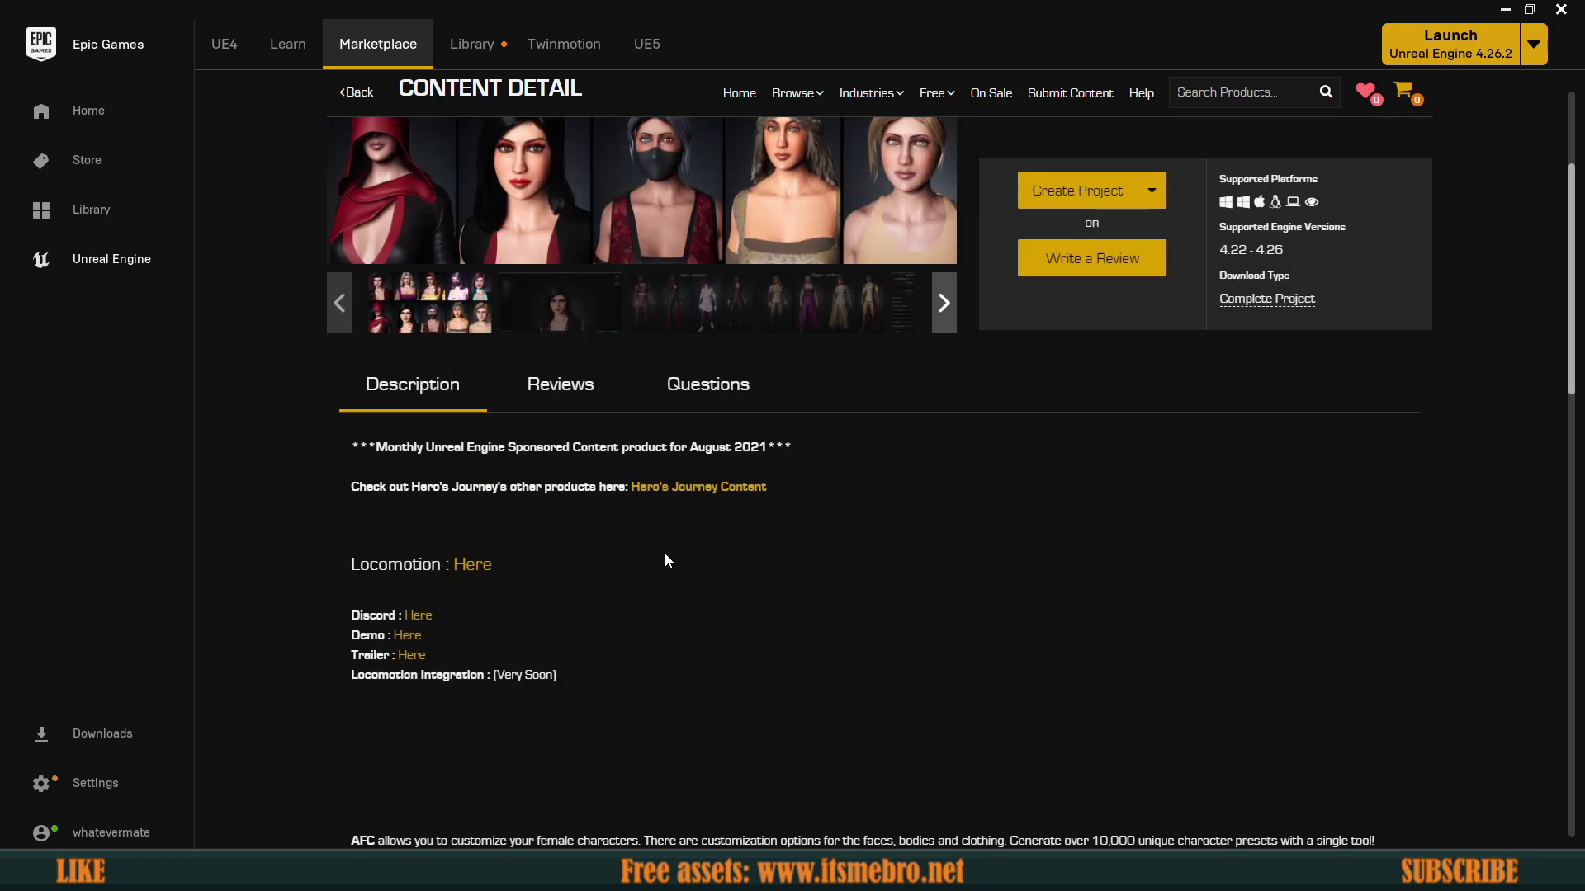
scroll(669, 560, up, 3)
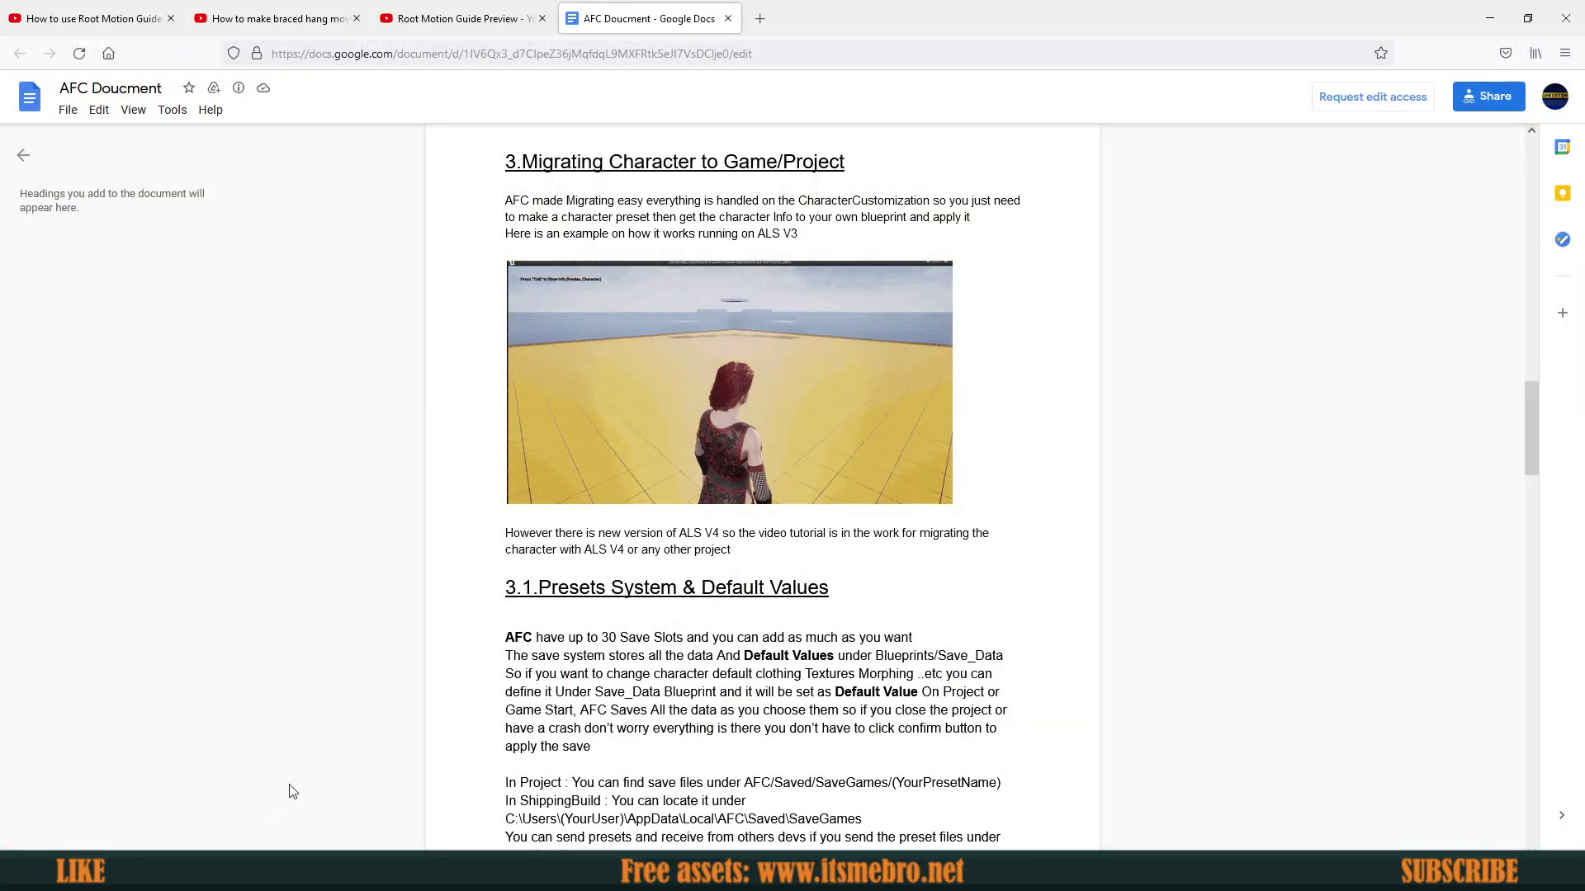
Step: Switch to the AFC document in Google Docs and review the input controls table and the following sections
scroll(1181, 418, up, 5)
scroll(1096, 452, up, 4)
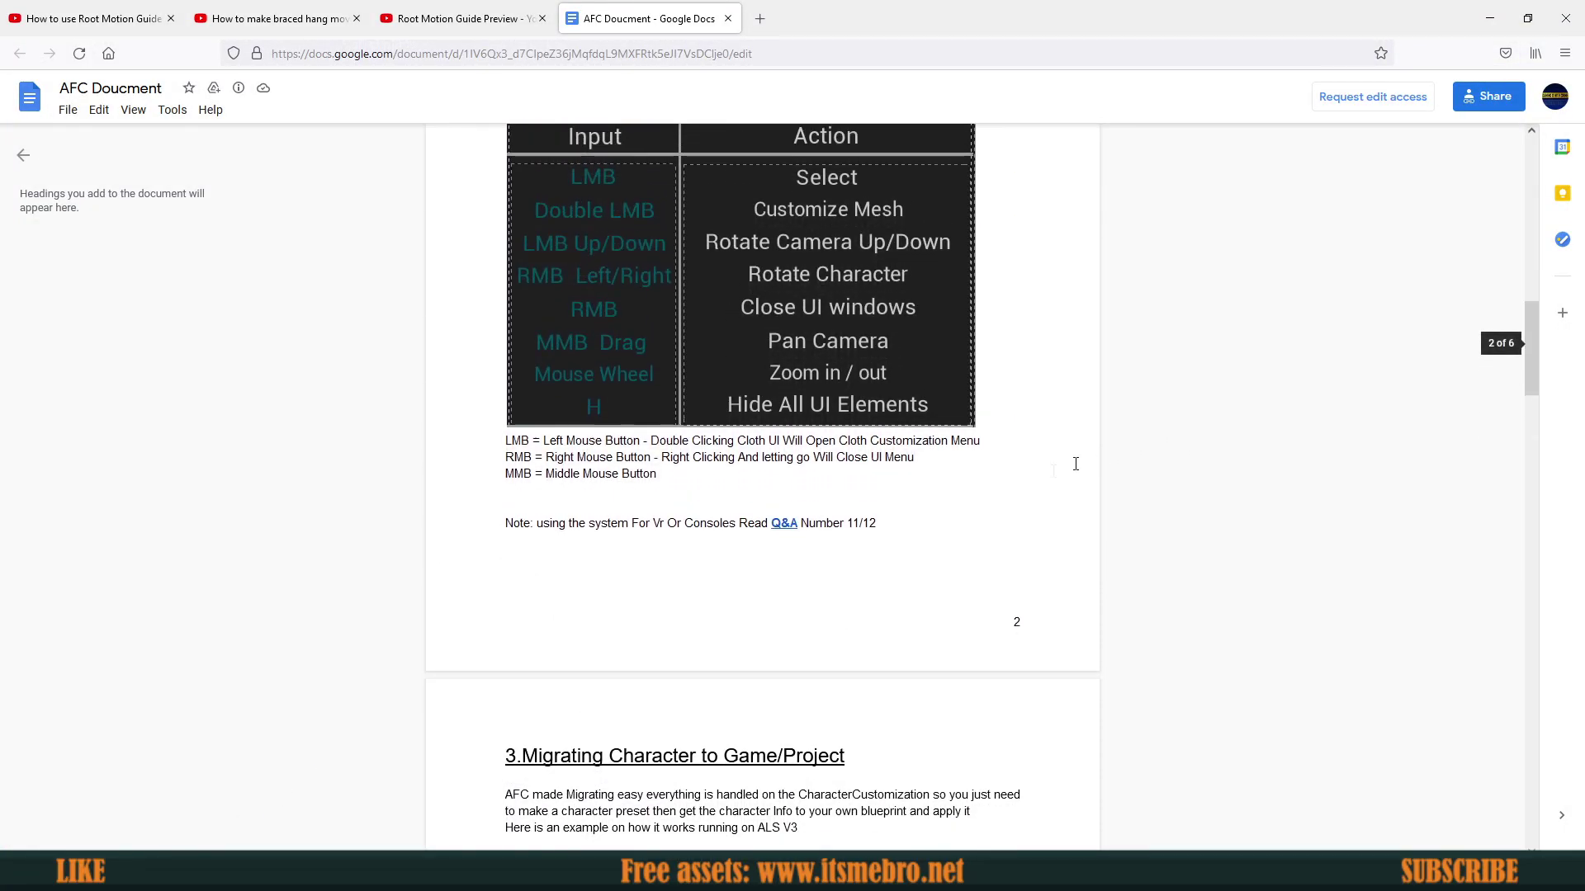
scroll(1096, 452, down, 10)
scroll(805, 499, down, 9)
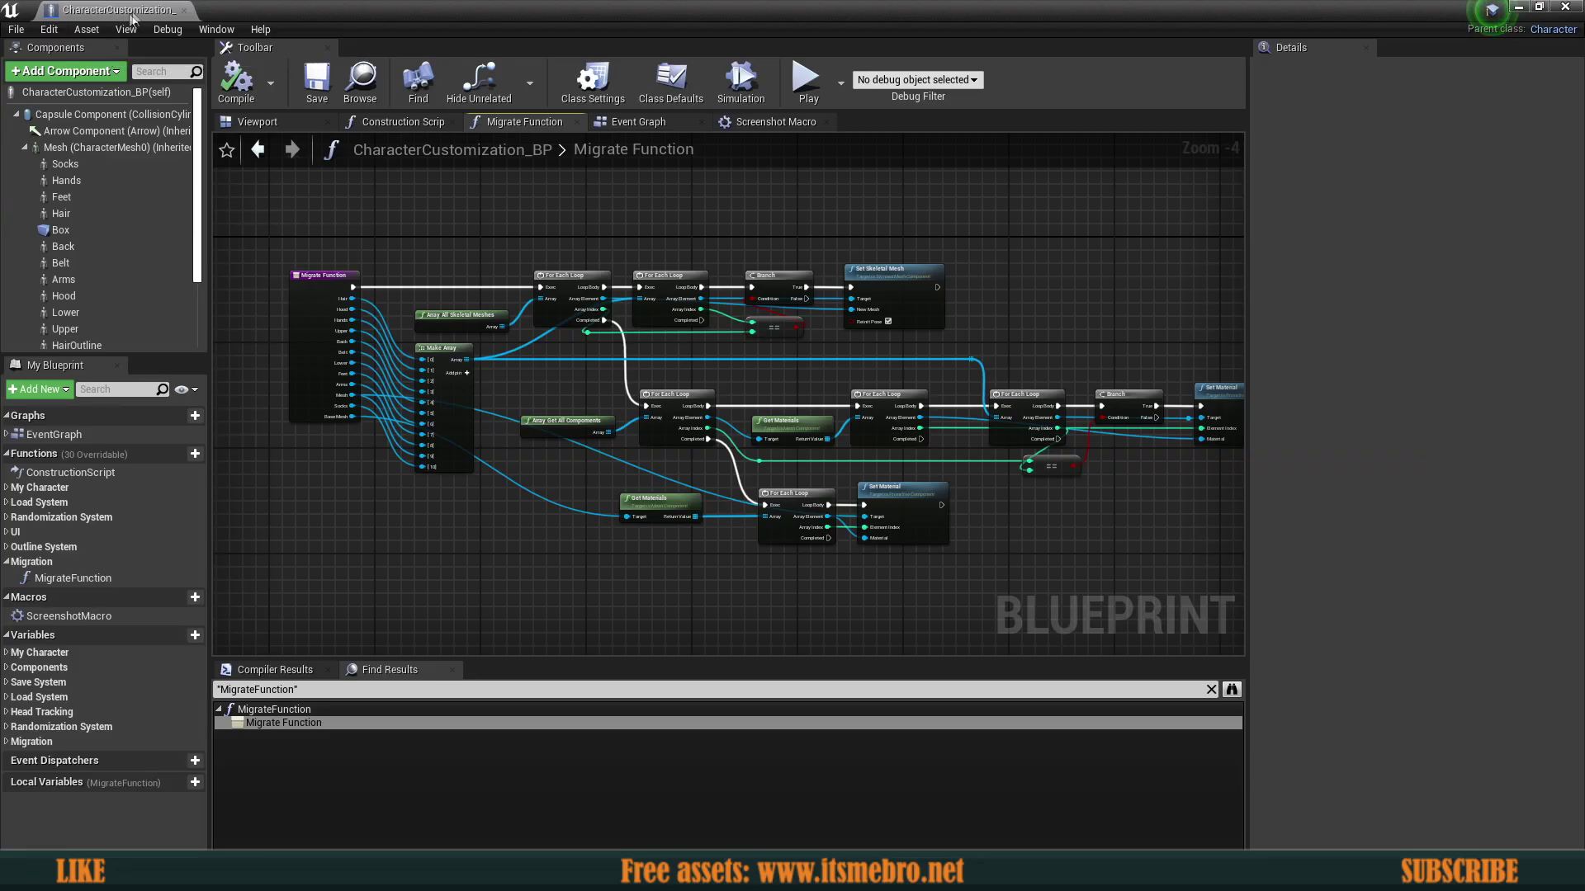
Step: Switch to the CharacterCustomization_BP blueprint in Unreal Editor and examine the Migrate Function graph from its entry node through the loops
scroll(322, 228, up, 4)
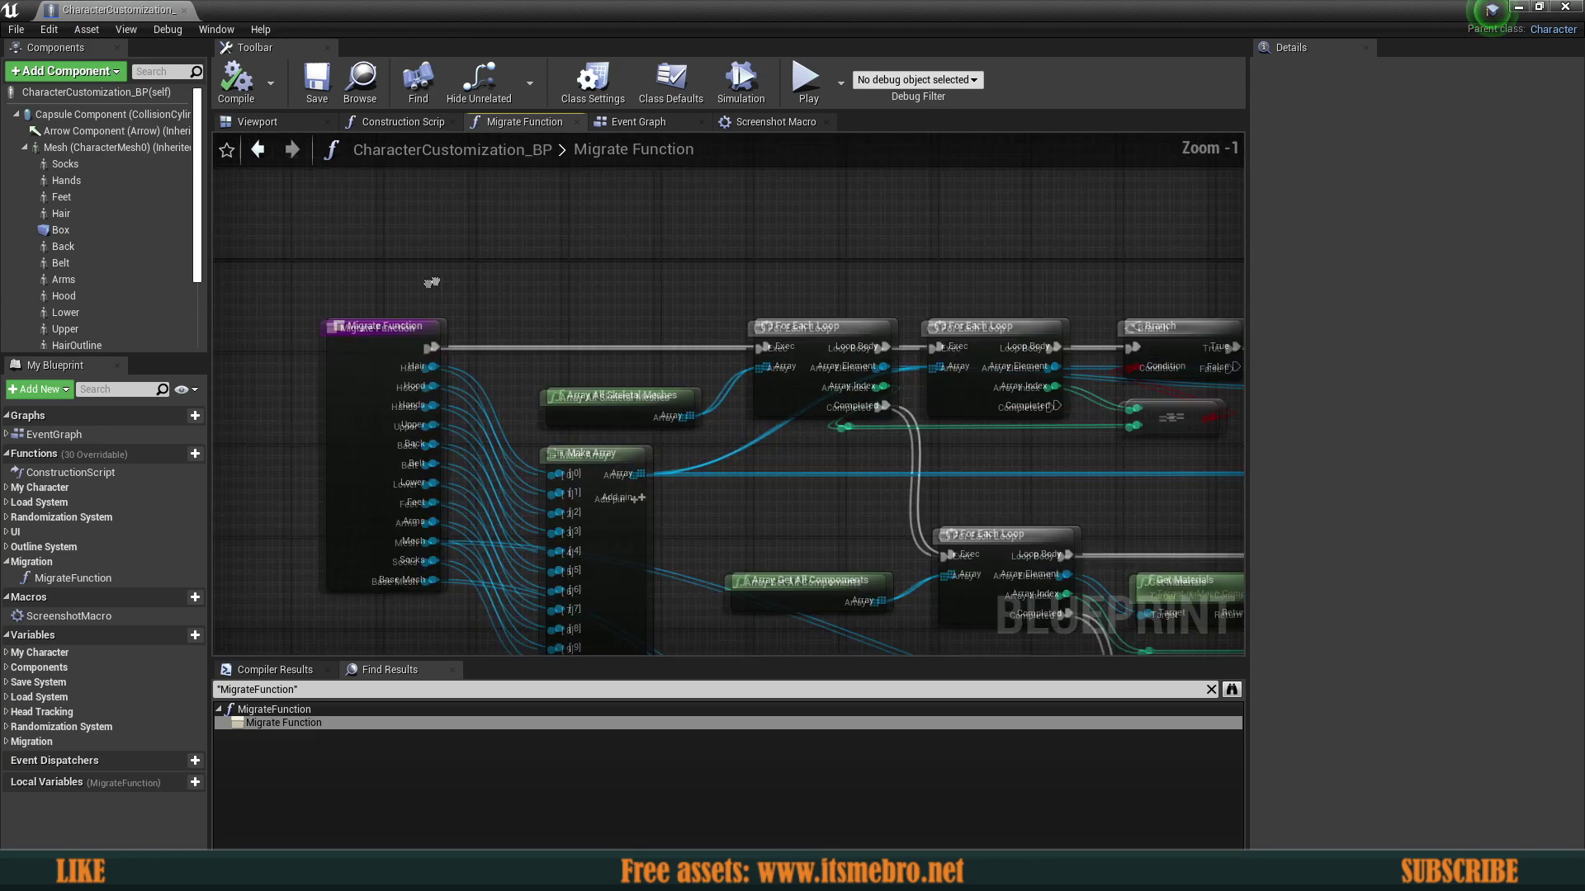
click(448, 326)
click(695, 269)
scroll(807, 254, down, 2)
right_drag(807, 254, 616, 226)
scroll(743, 277, down, 1)
right_drag(761, 289, 569, 274)
right_drag(785, 365, 544, 368)
scroll(583, 368, down, 1)
scroll(787, 402, up, 1)
right_drag(933, 473, 1013, 487)
scroll(1013, 487, down, 1)
scroll(689, 348, up, 1)
right_drag(635, 382, 761, 366)
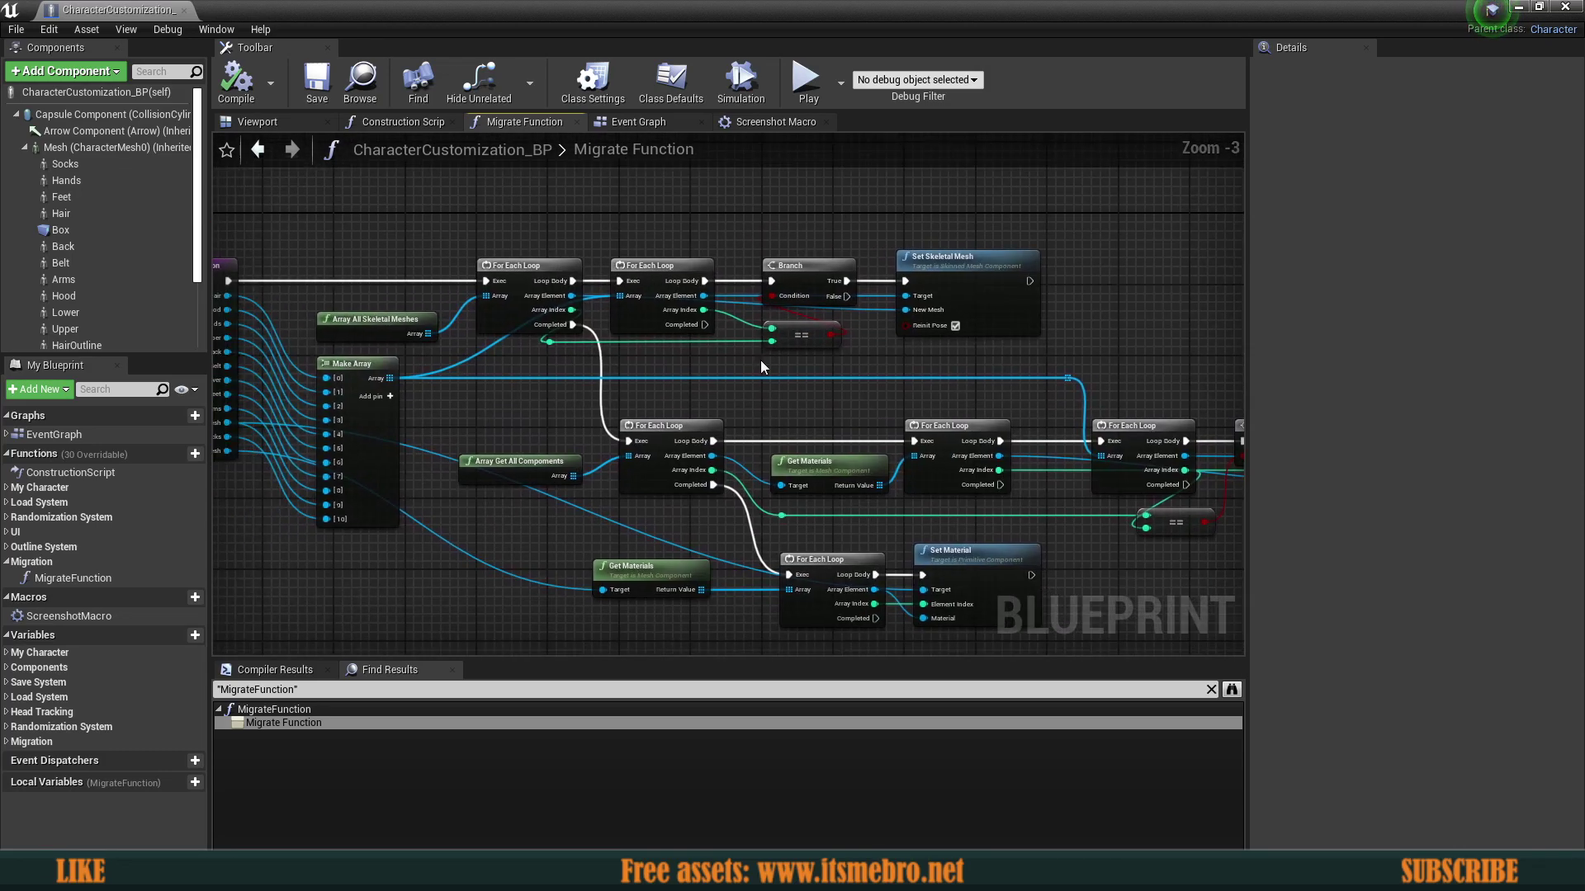
Step: Dock the CharacterCustomization_BP editor as a tab beside the Character_Showcase_MP level
drag(124, 11, 324, 6)
right_drag(387, 241, 541, 226)
scroll(541, 226, down, 1)
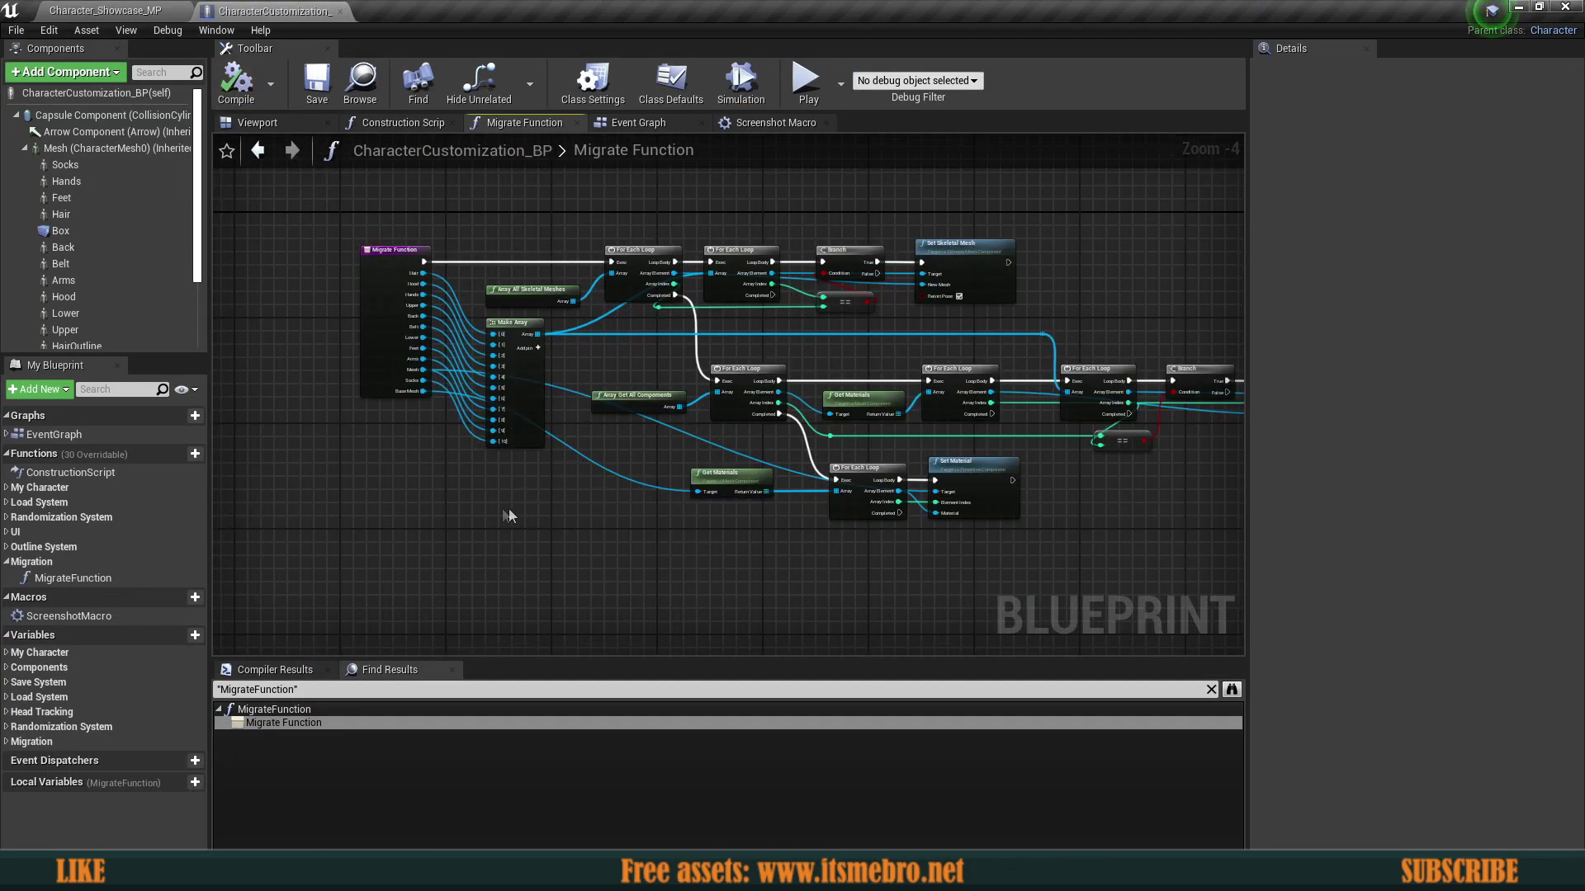
Step: Check the contents of the Outline System and UI function categories and collapse them again
click(7, 547)
click(7, 548)
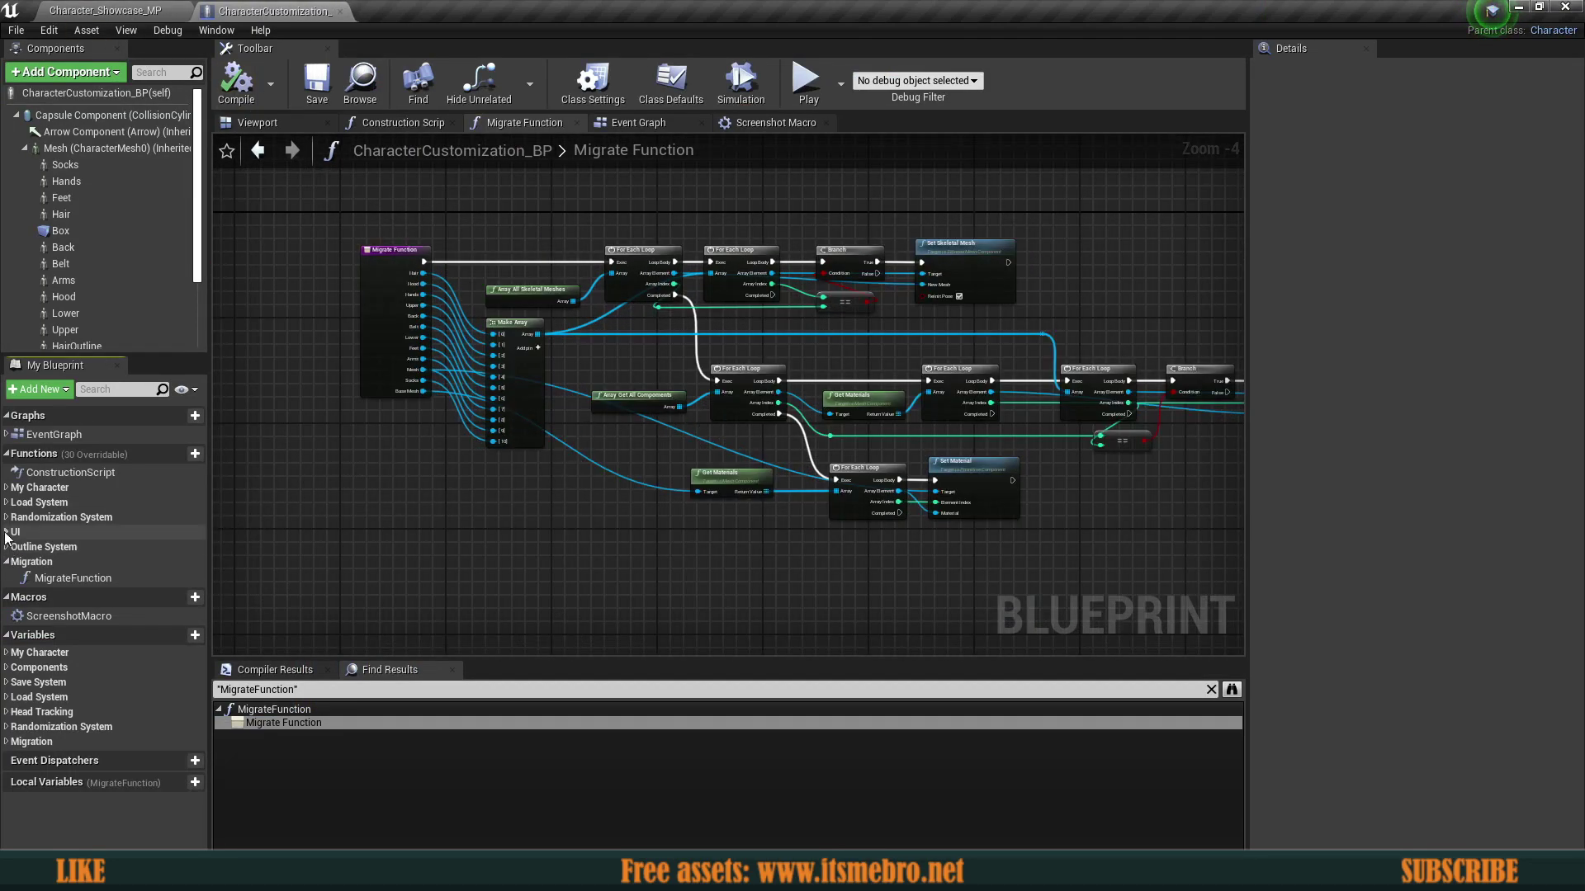
click(8, 532)
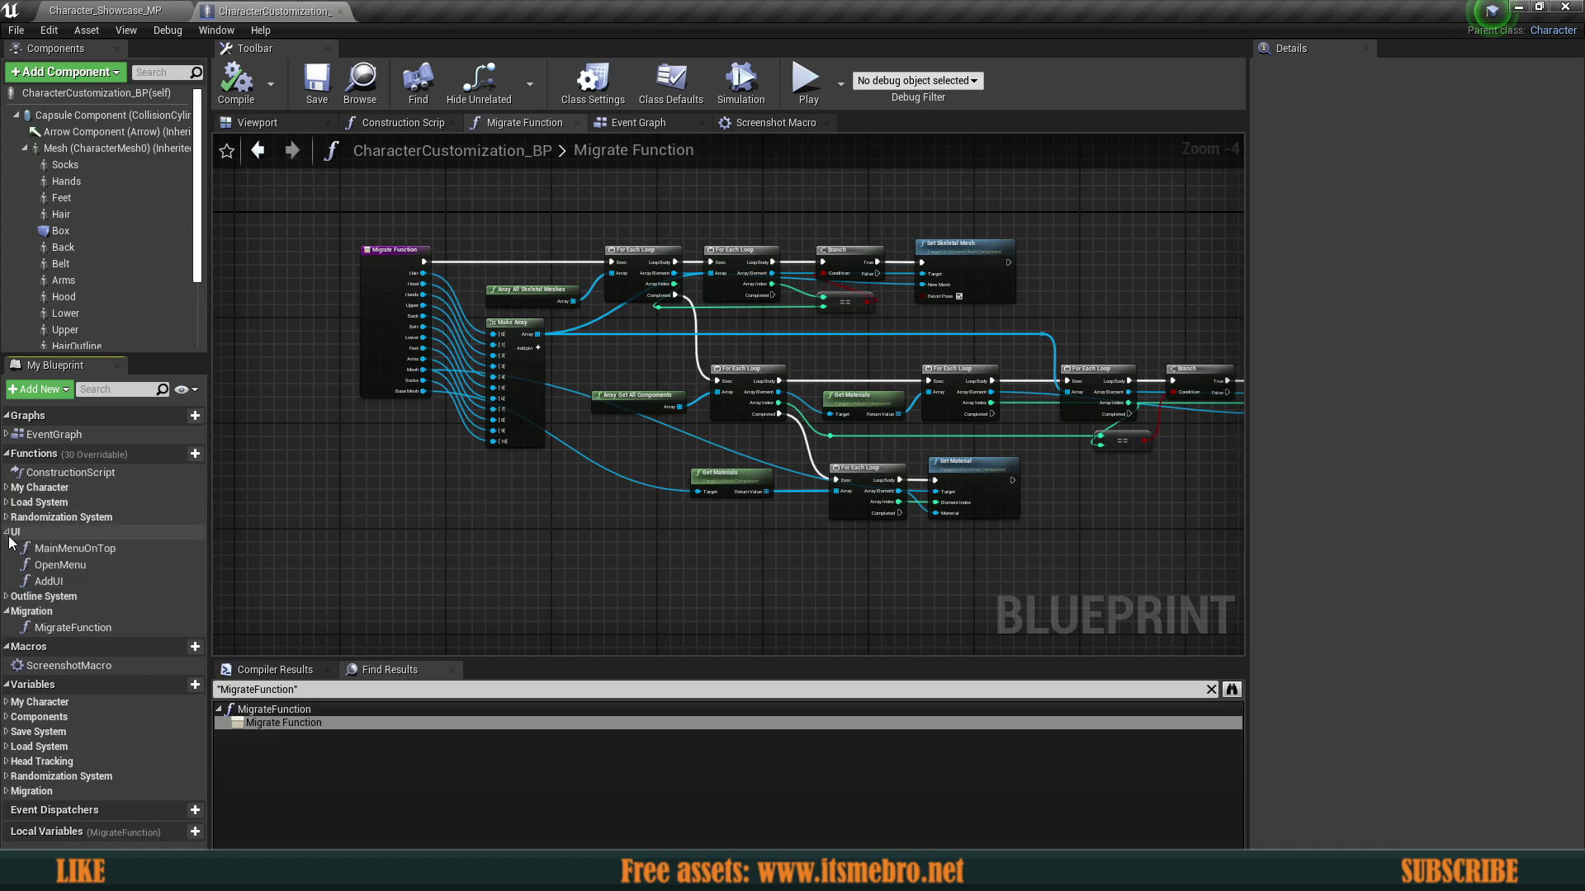
click(9, 534)
Step: Search all blueprints for "Migrate function", go to the matching Migrate Function node and close the search window
click(275, 723)
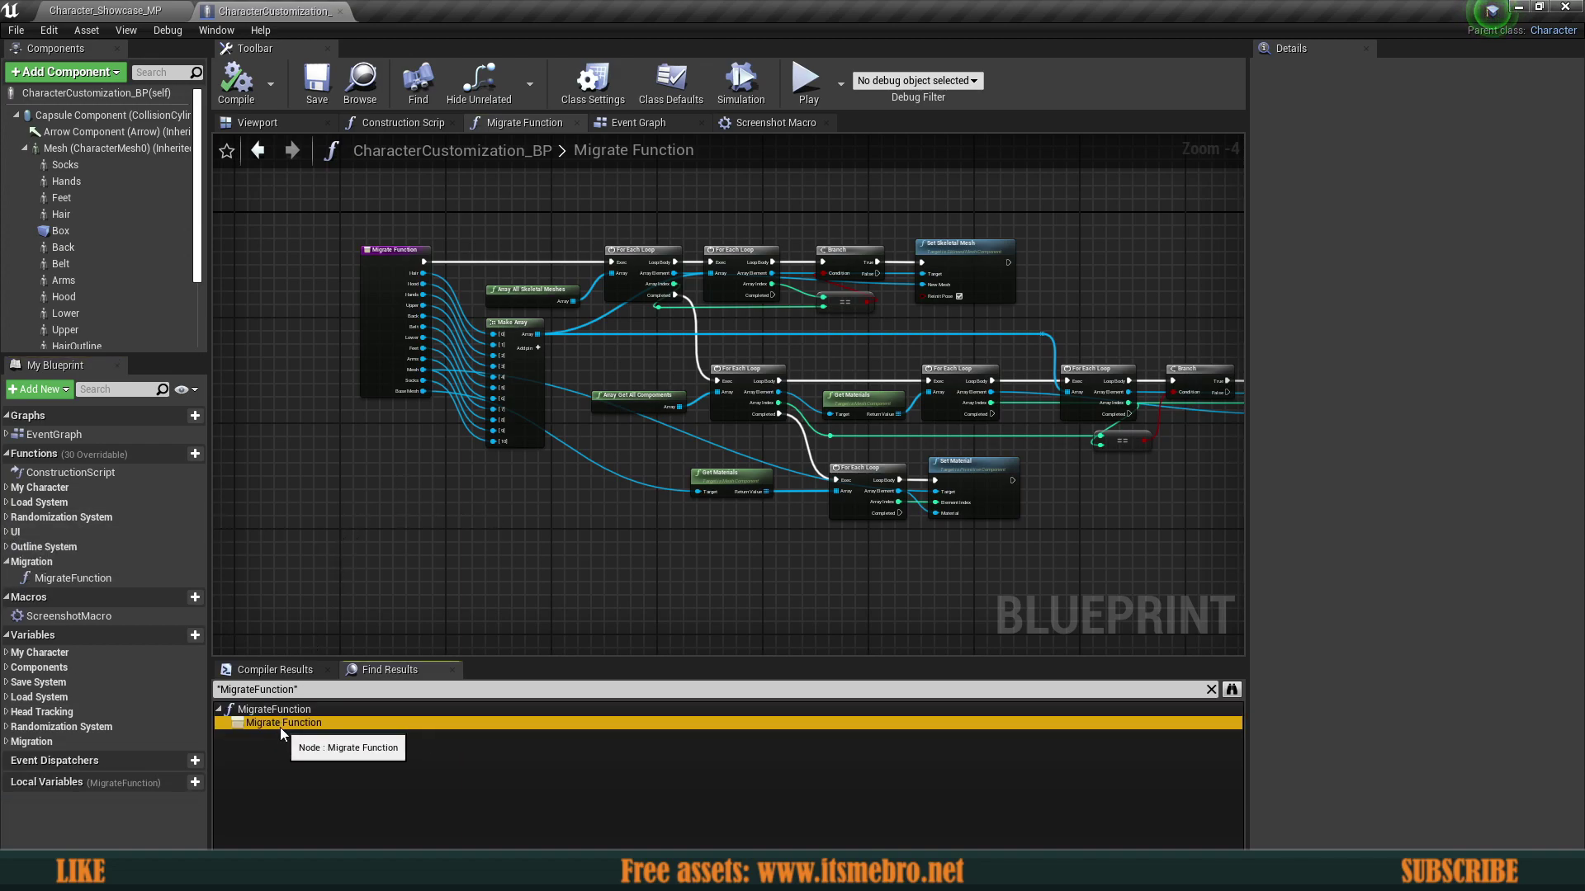
key(ctrl+shift+f)
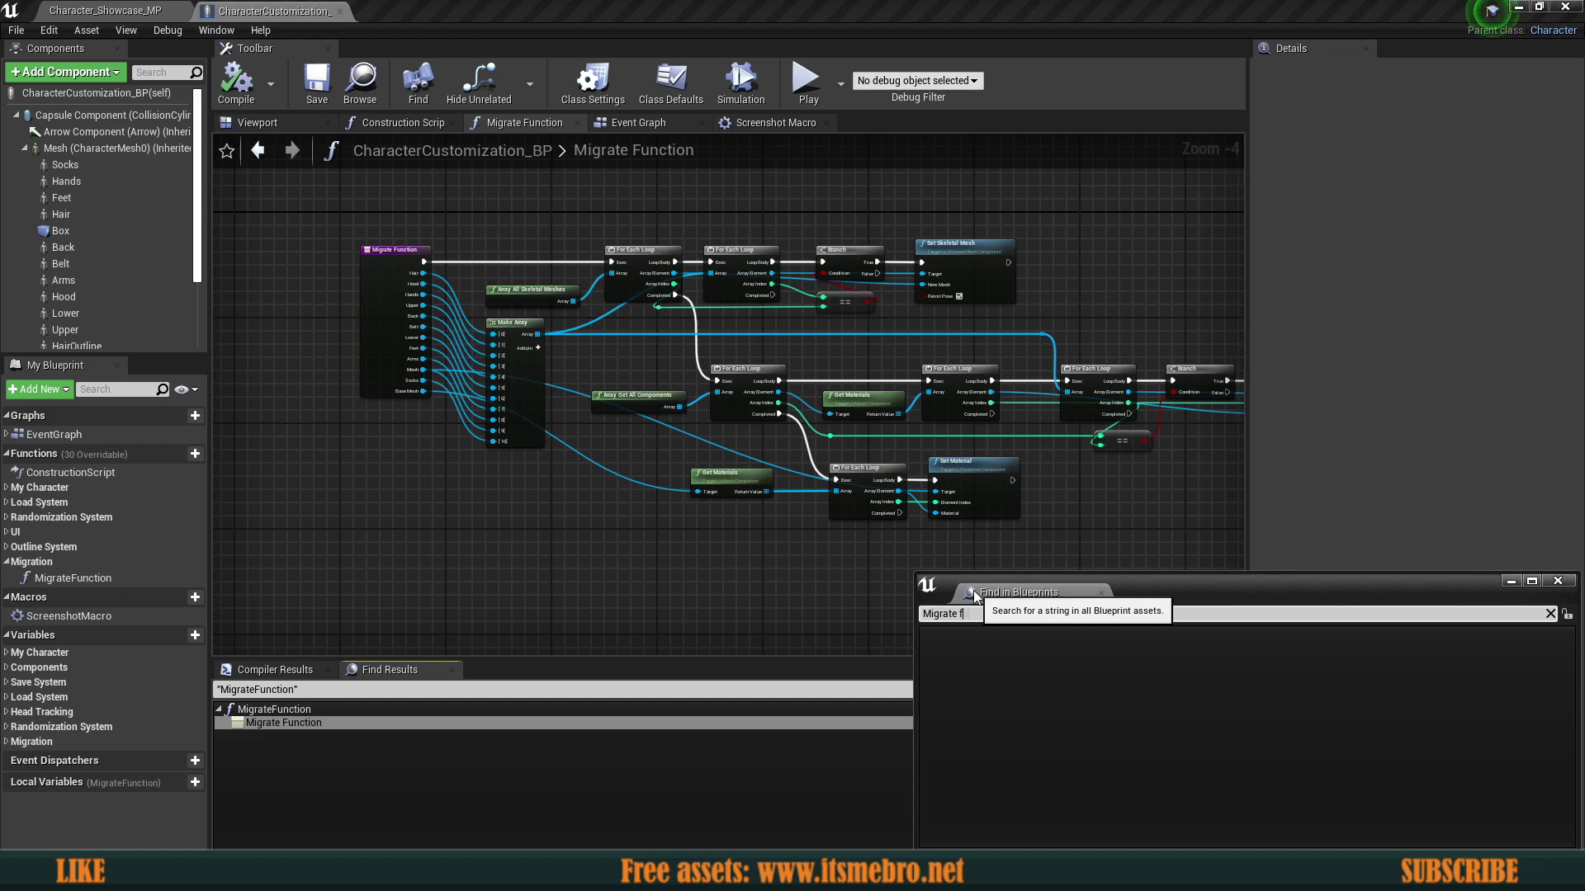
key(Return)
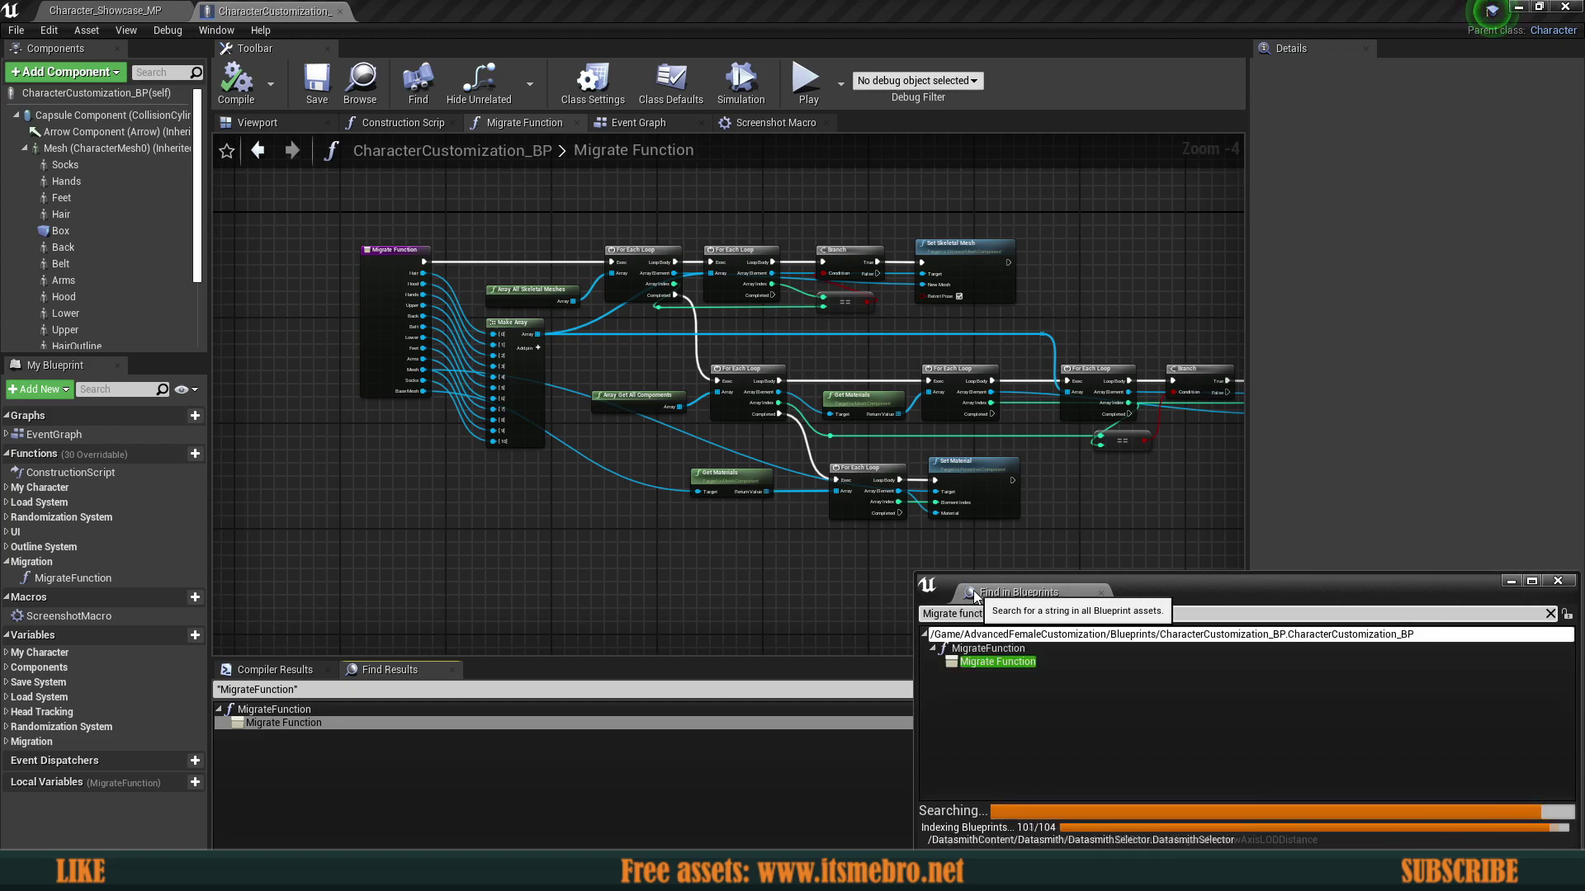
click(1016, 664)
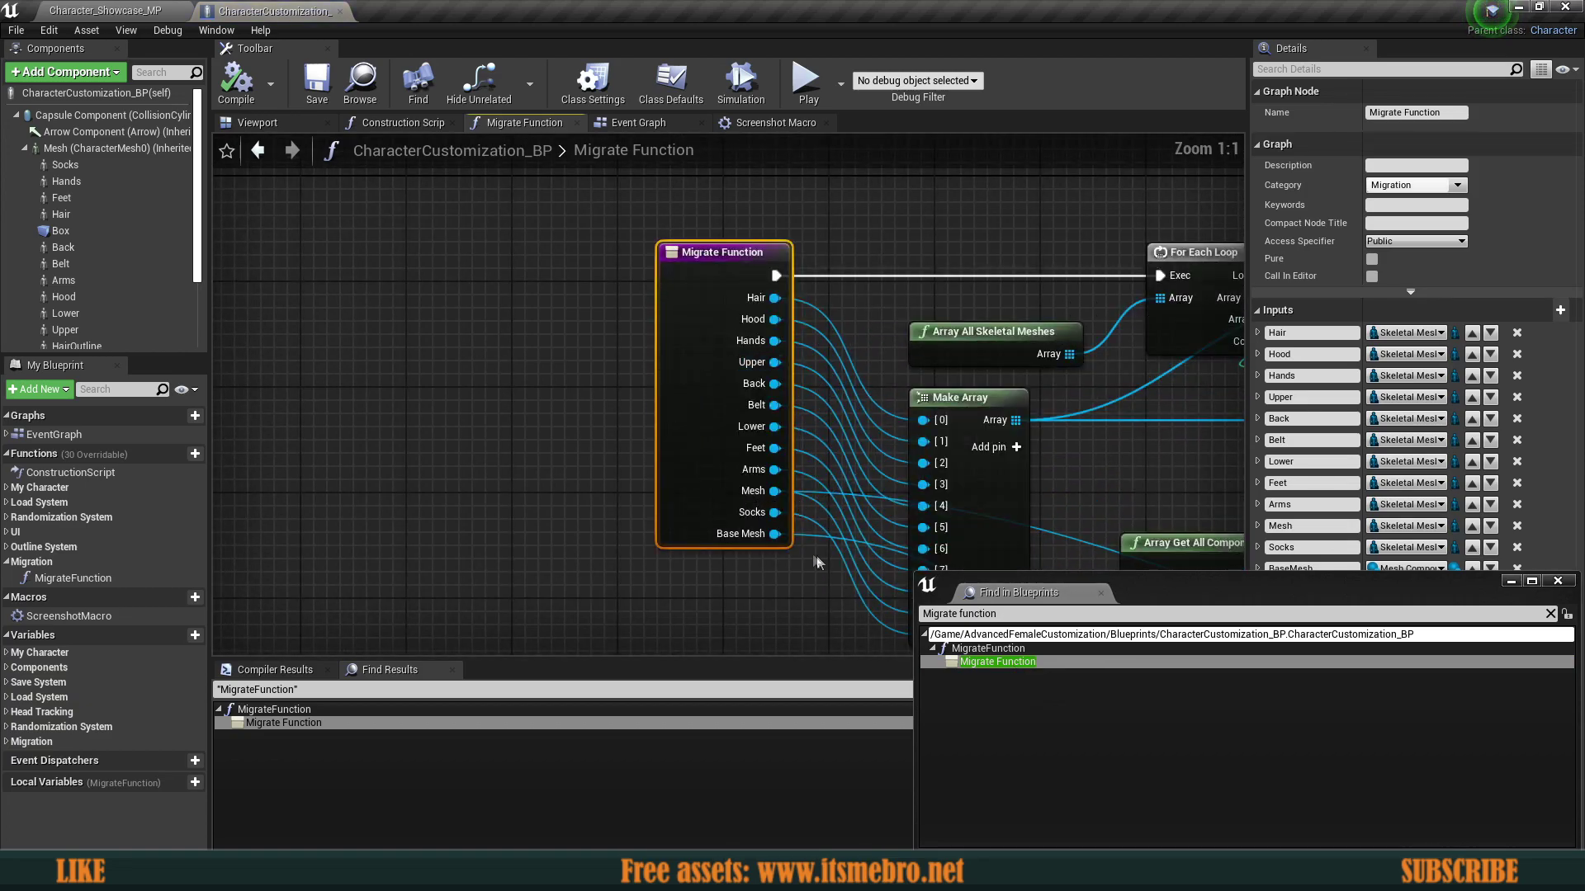
click(1558, 581)
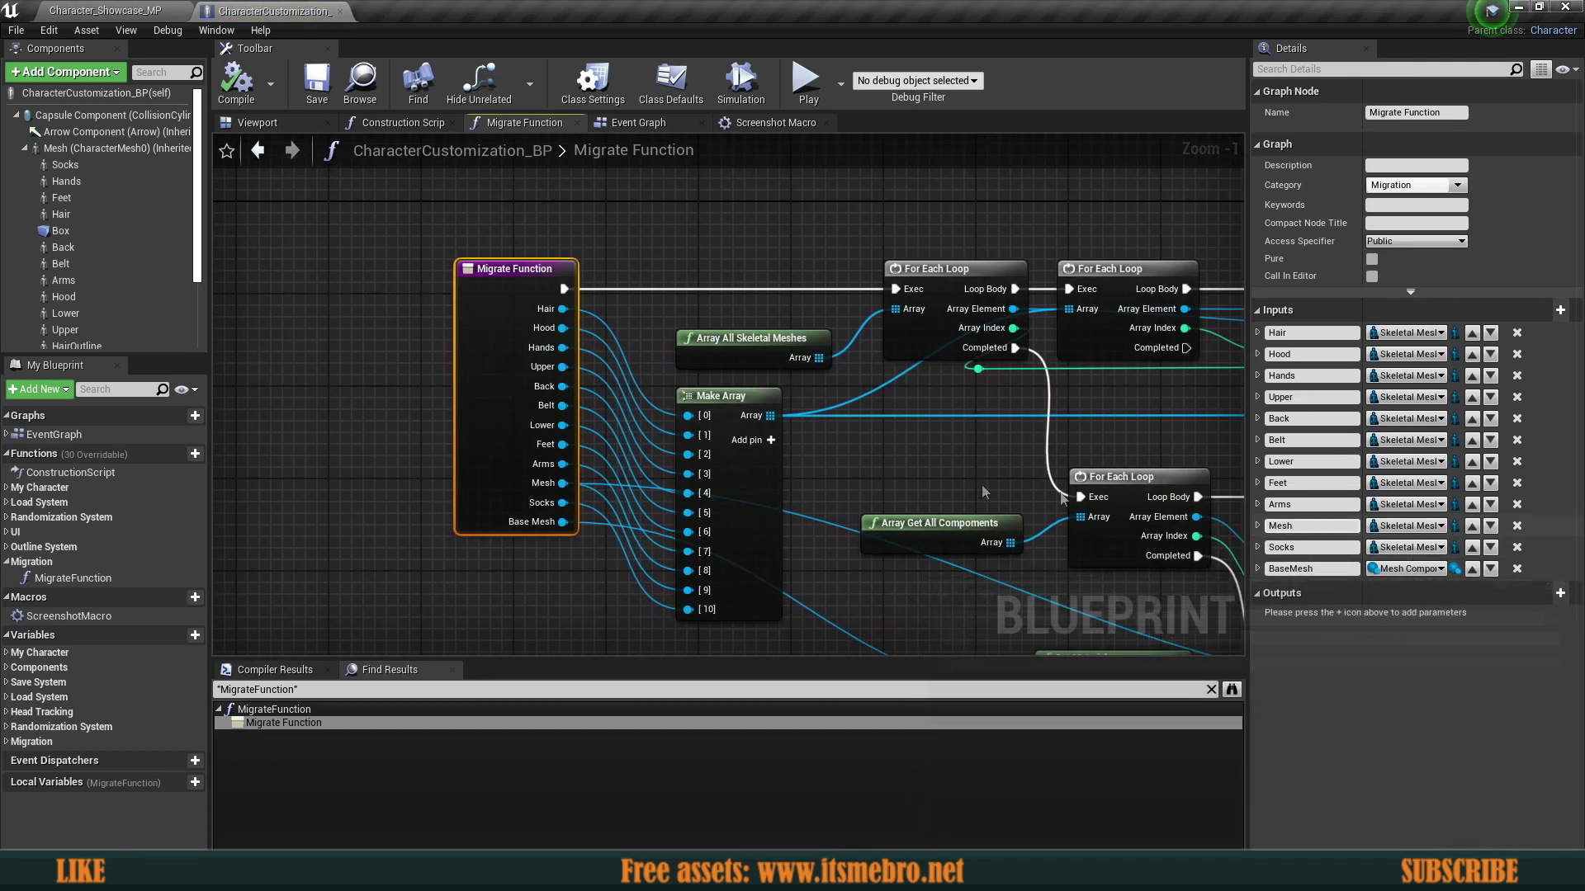
Step: Save the CharacterCustomization_BP blueprint after viewing its whole Migrate Function graph, and close its editor
click(974, 474)
scroll(969, 459, down, 2)
right_drag(969, 459, 525, 406)
scroll(527, 414, down, 1)
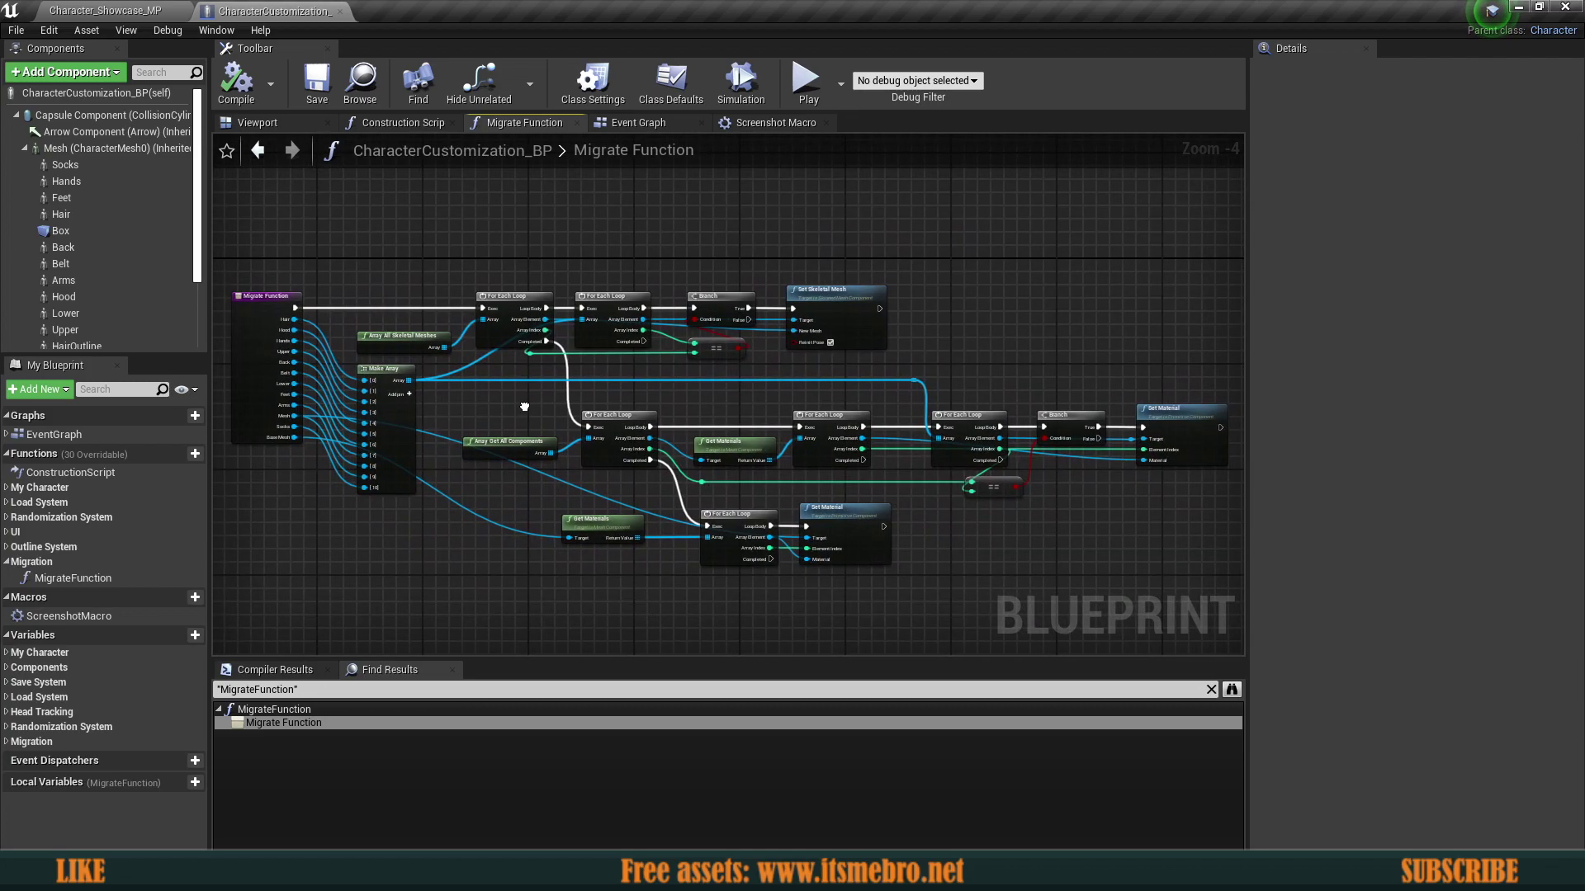
click(317, 83)
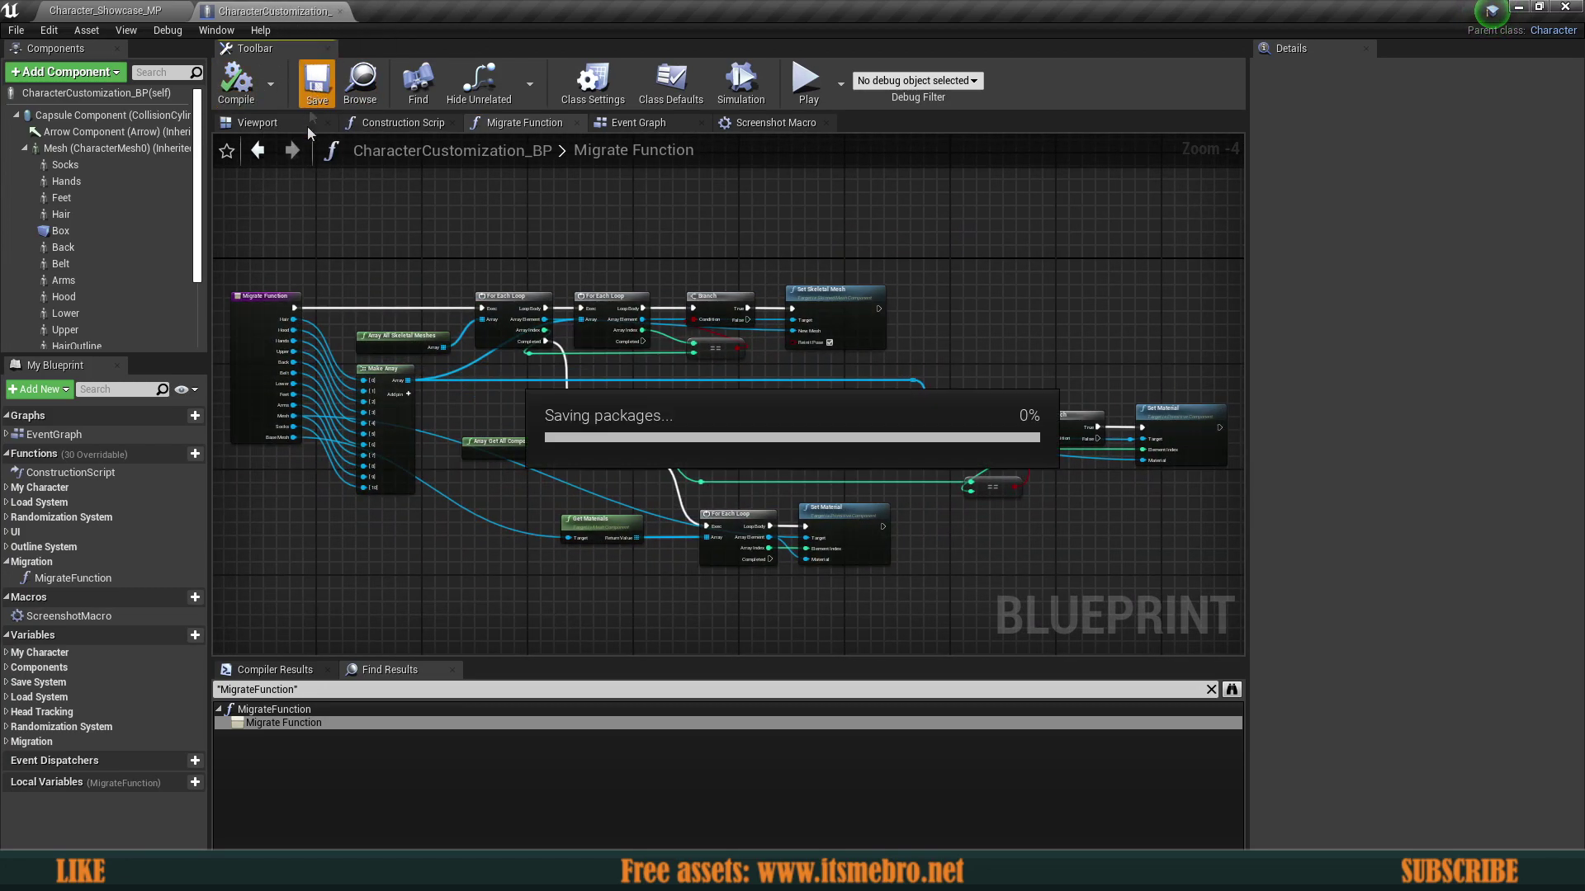
click(341, 12)
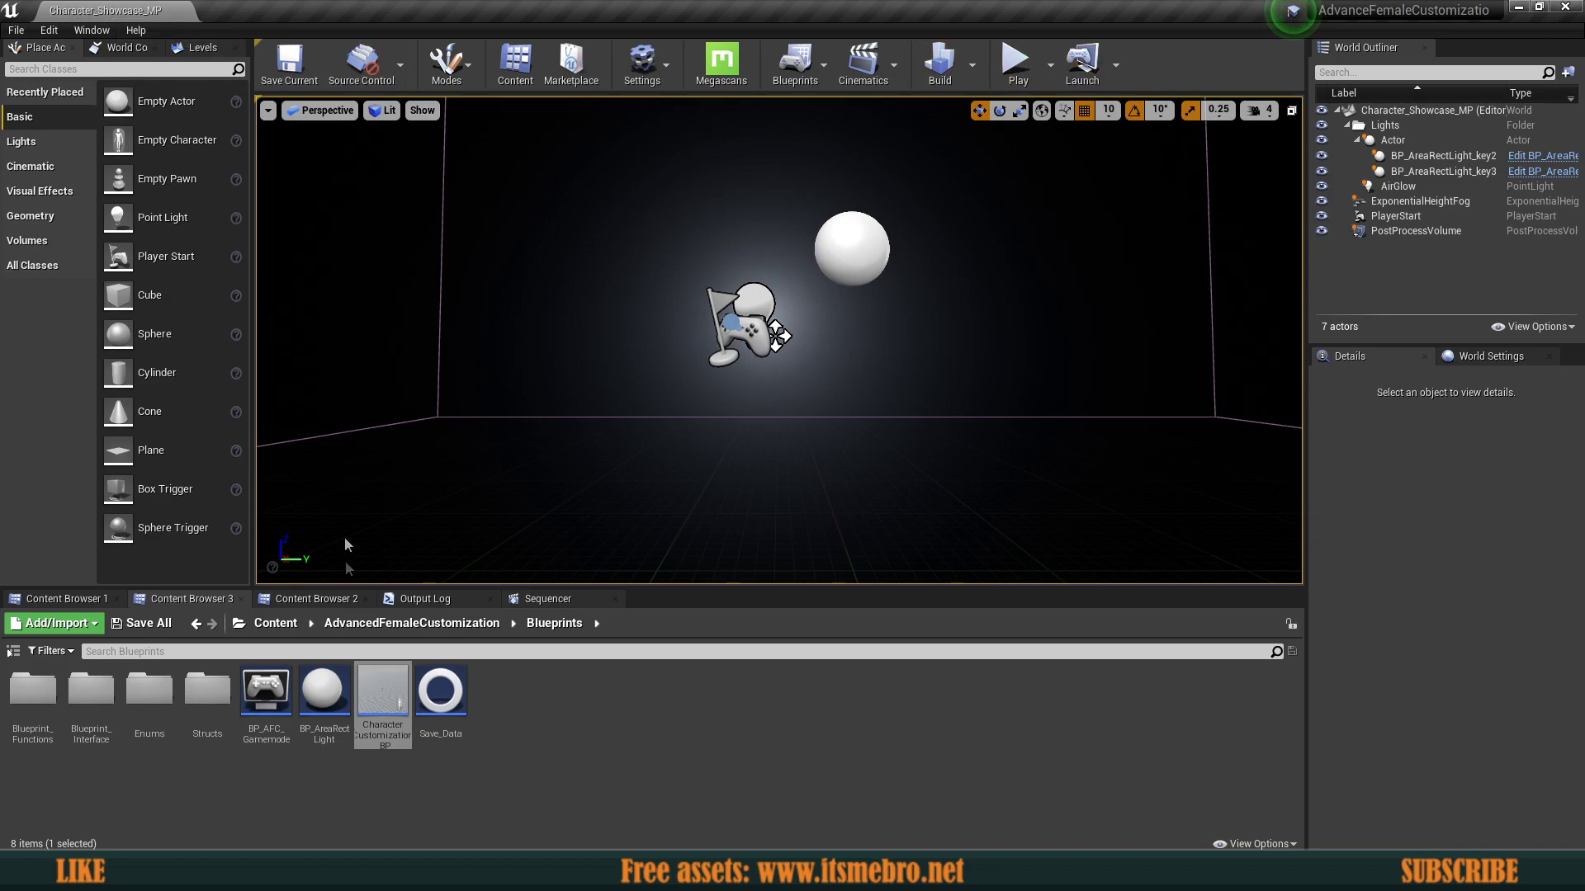
Step: Return to the Content root and open the AdvancedFemaleCustomization folder
click(275, 623)
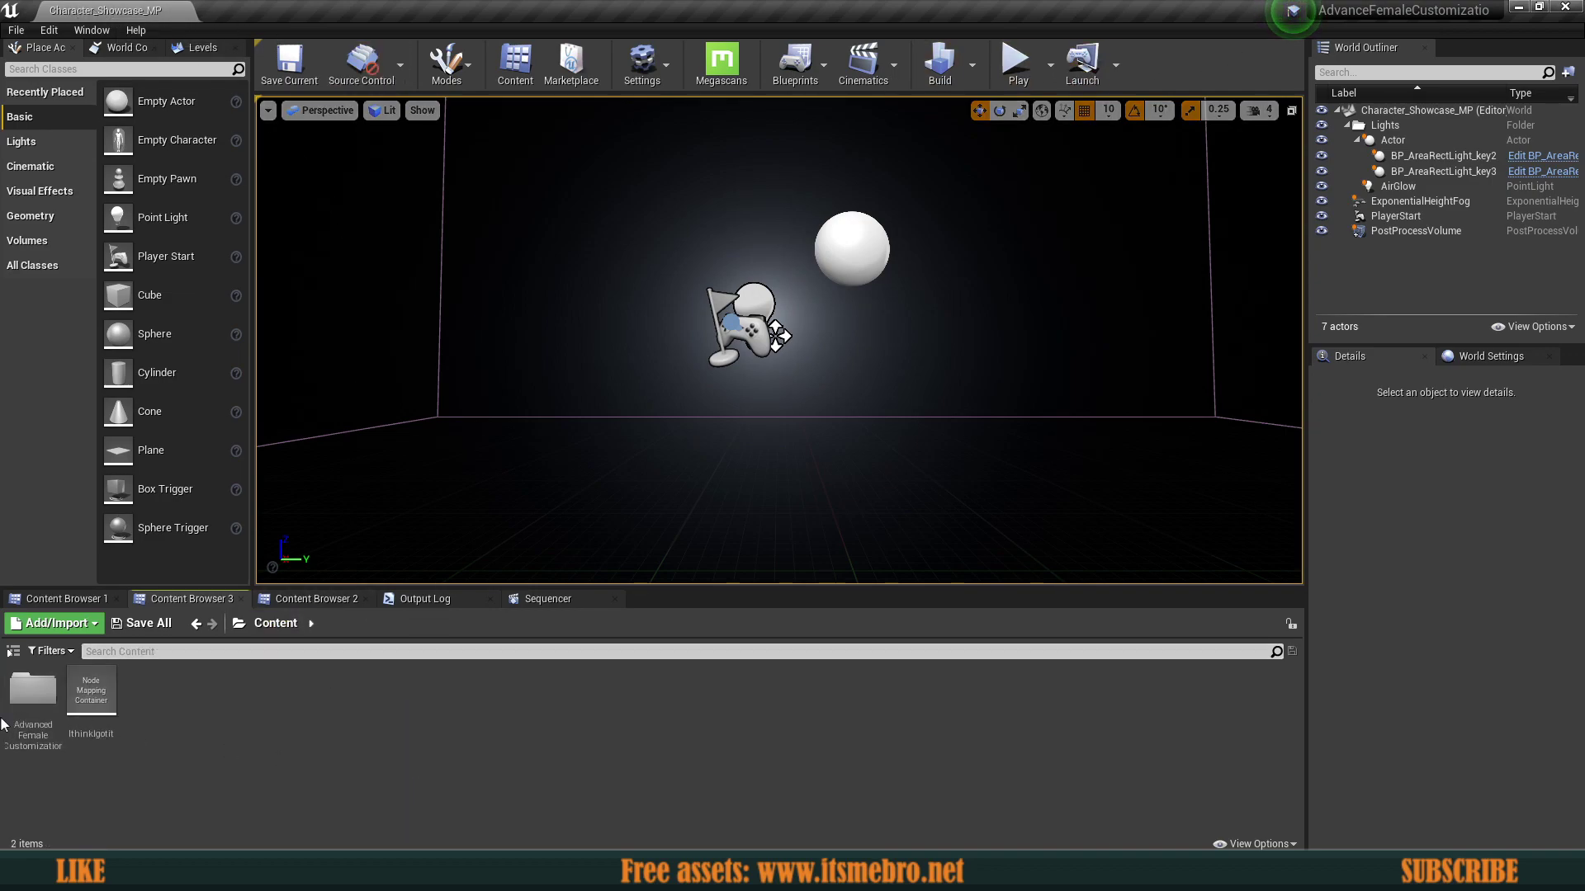
double_click(41, 706)
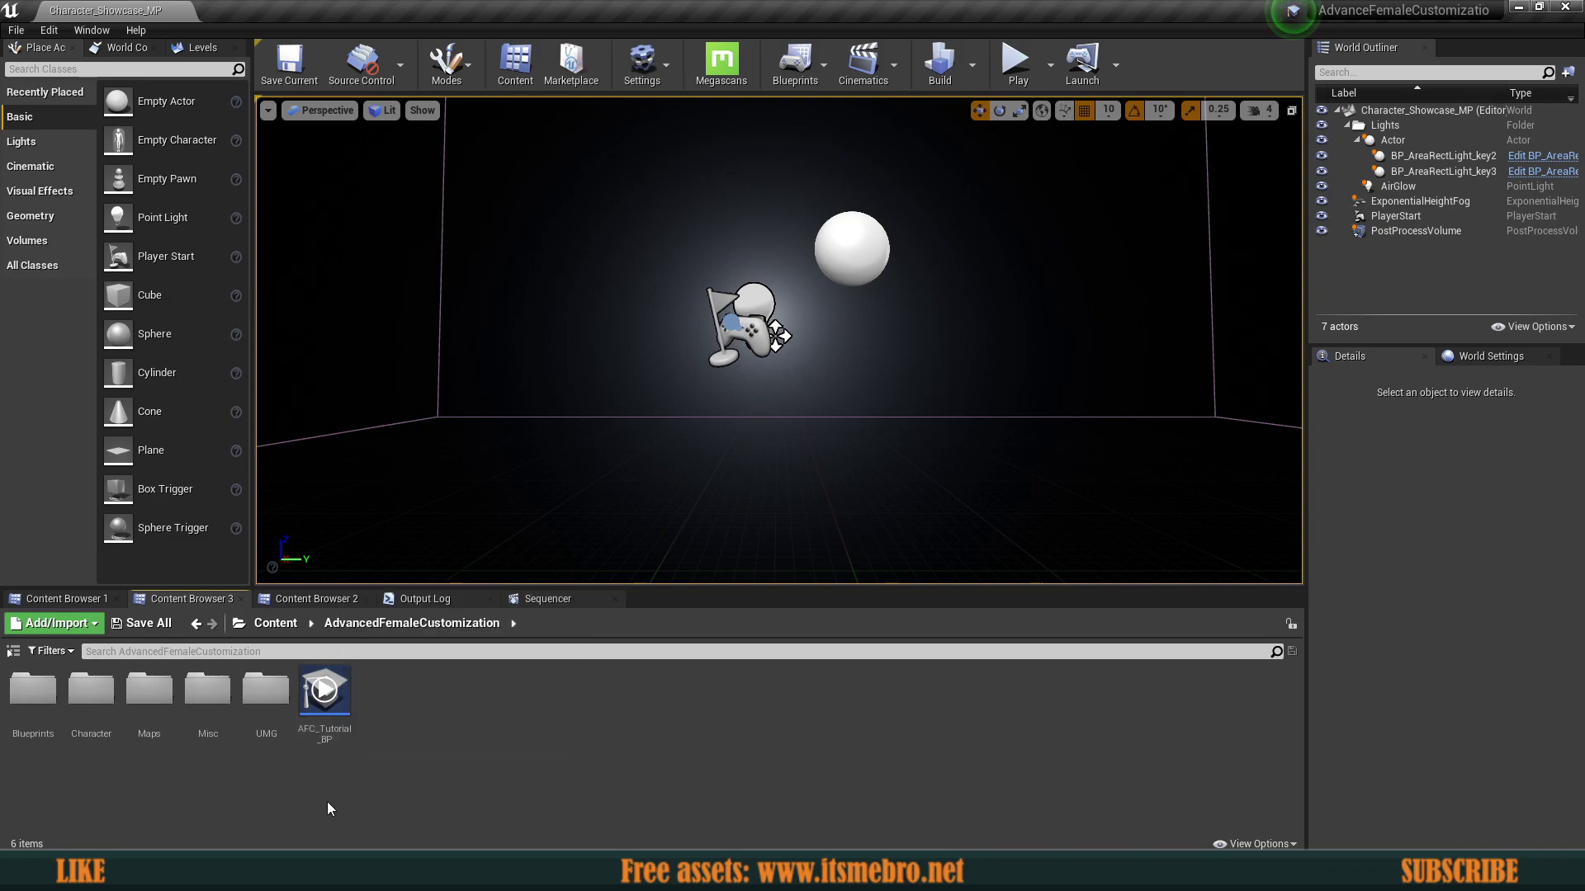
Step: Check the contents of the UMG, Misc, Maps and Character folders, returning to the AdvancedFemaleCustomization folder each time
double_click(266, 710)
key(alt+Left)
double_click(208, 741)
key(alt+Left)
double_click(149, 690)
key(alt+Left)
double_click(91, 702)
key(alt+Left)
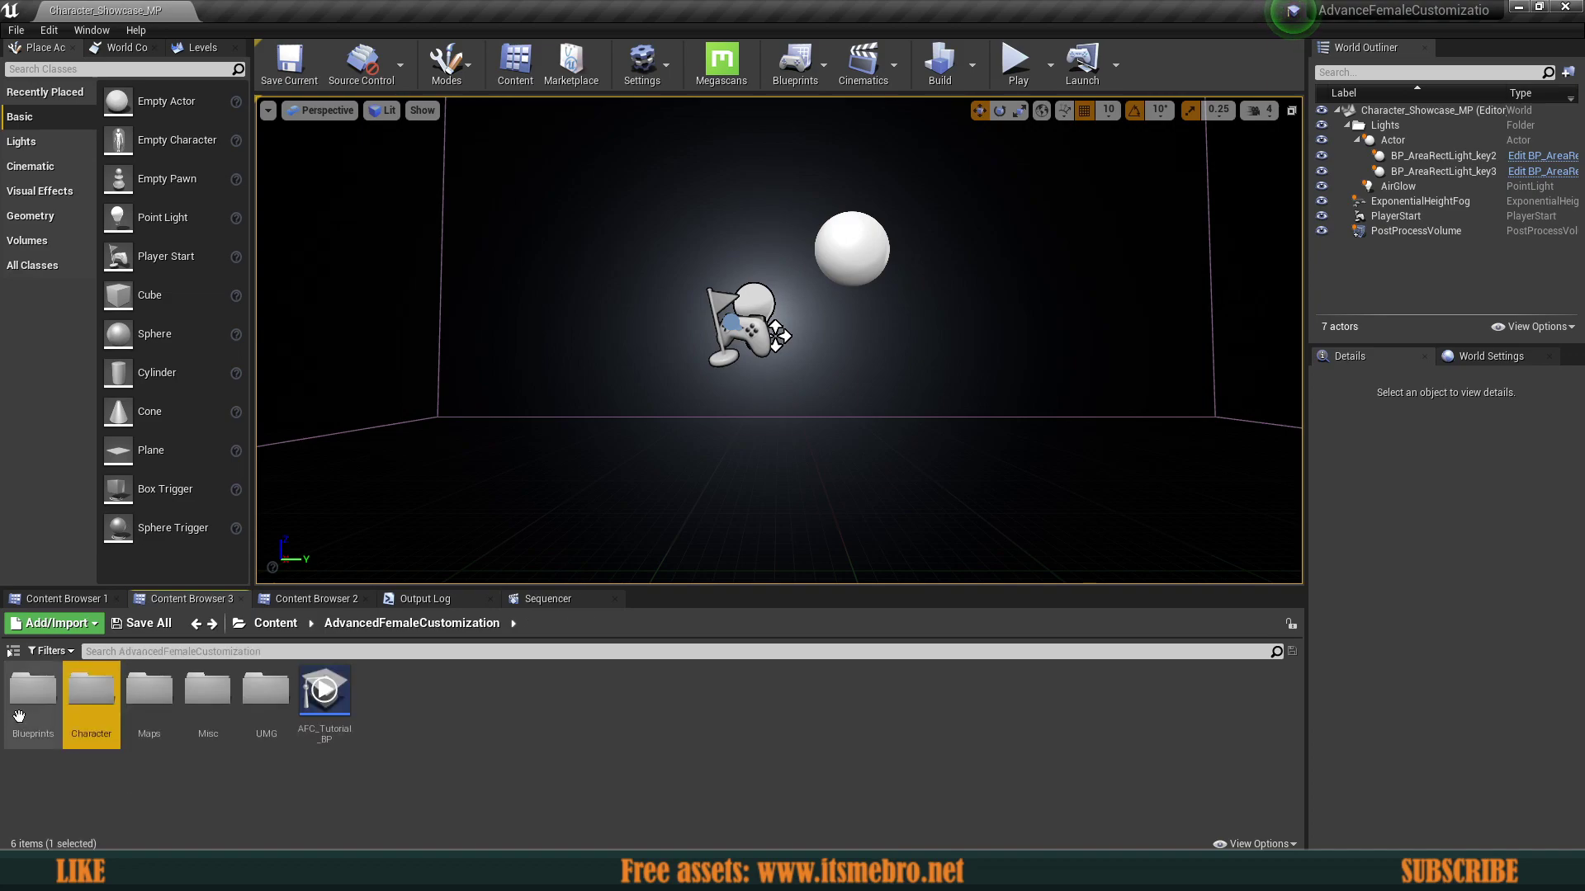
Step: Open the Blueprints folder and check its Enums, Blueprint_Functions and Structs subfolders
double_click(33, 694)
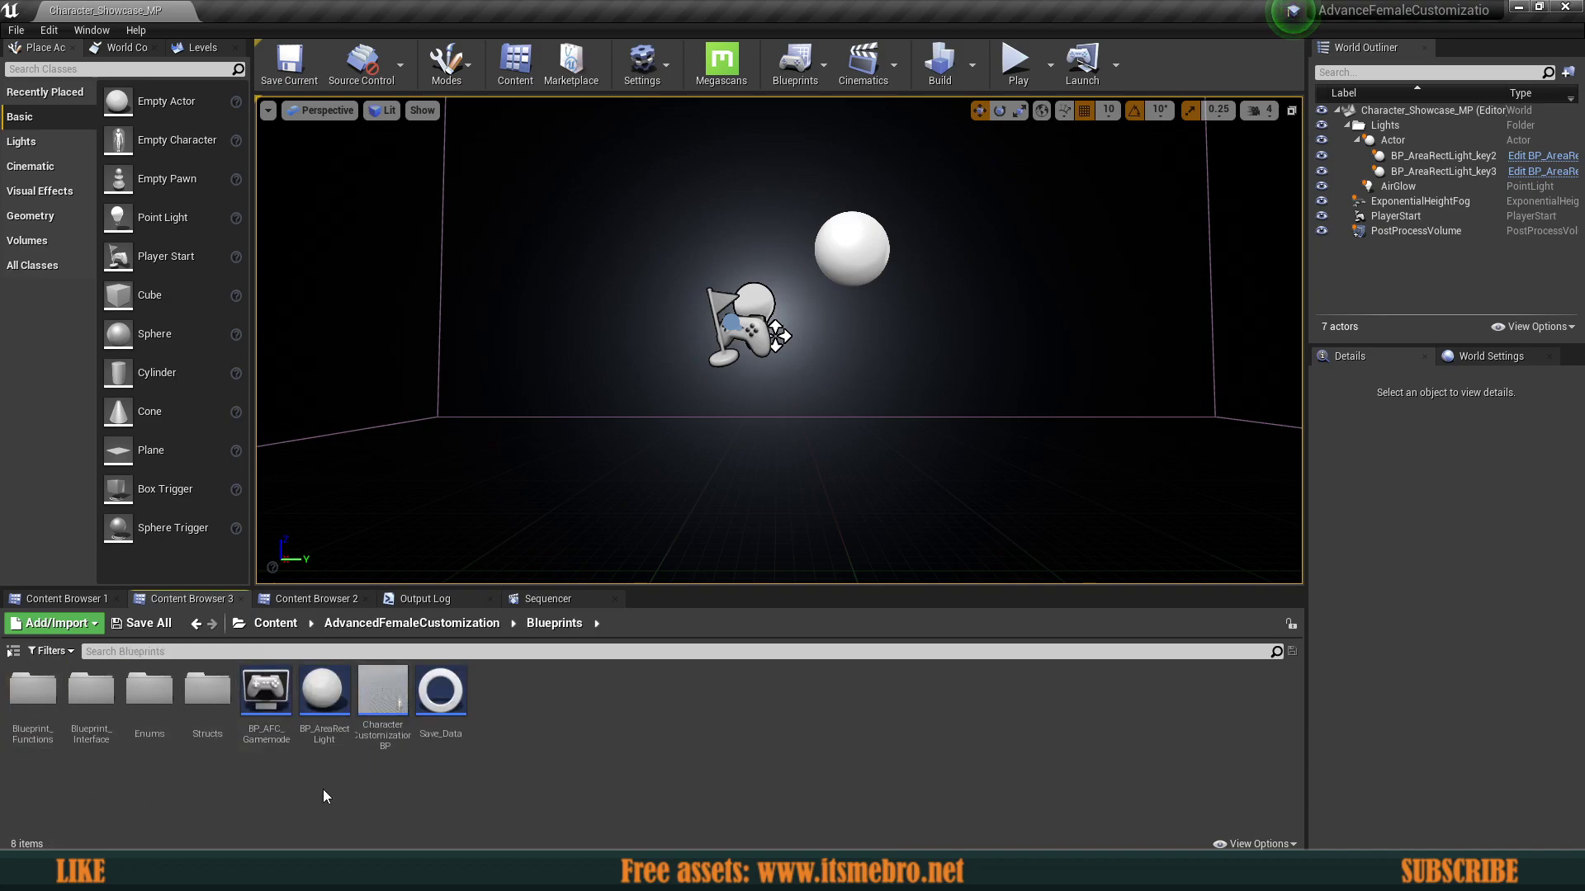
double_click(147, 718)
key(alt+Left)
click(120, 702)
double_click(33, 702)
key(alt+Left)
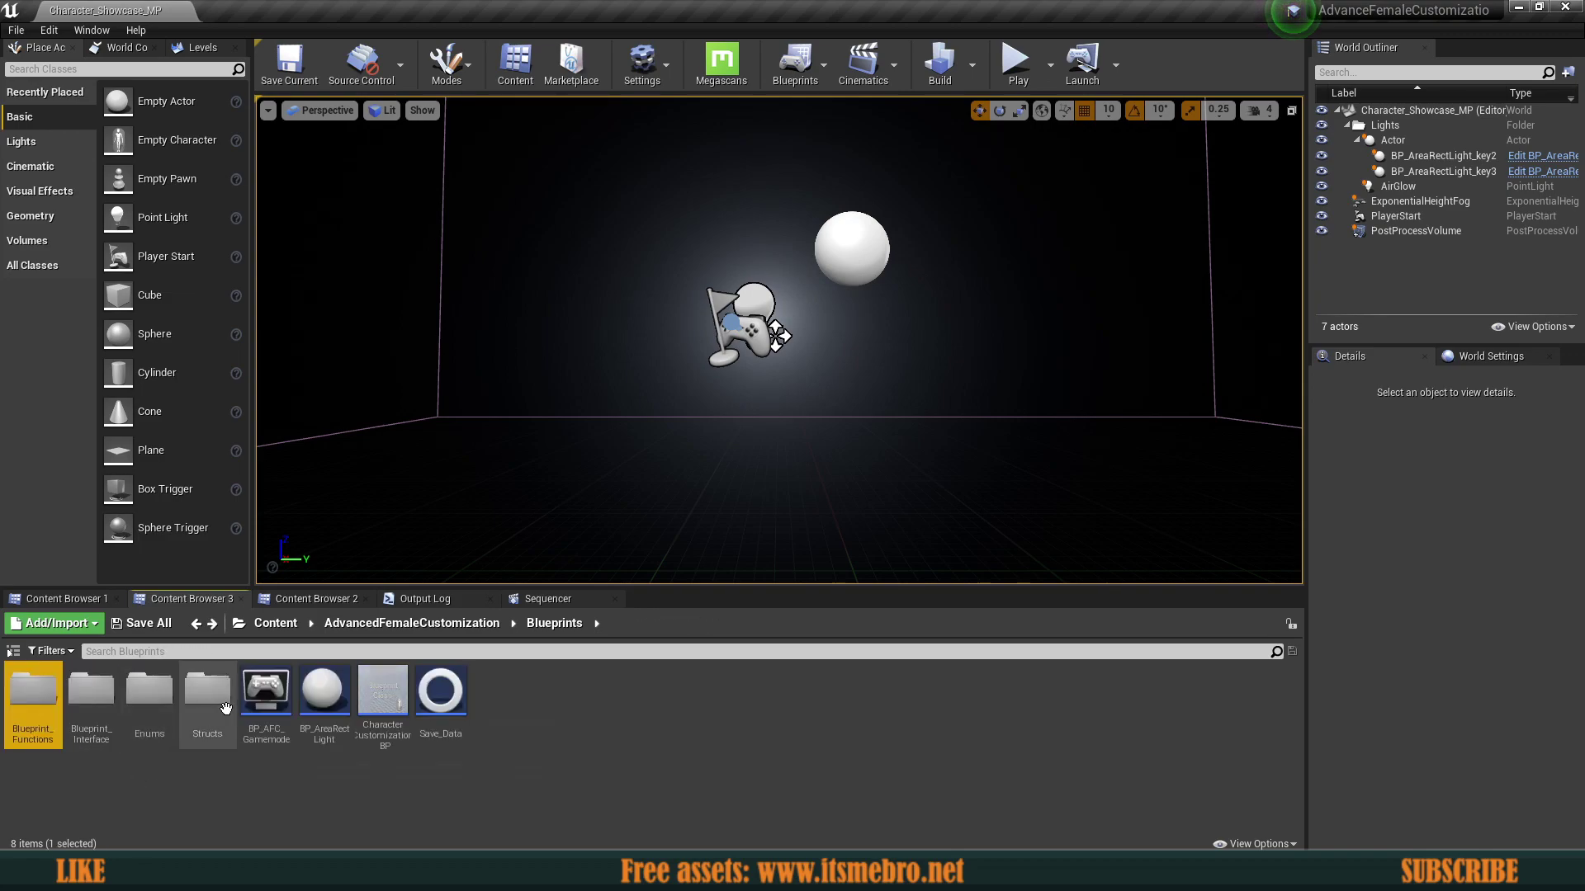
double_click(225, 708)
key(alt+Left)
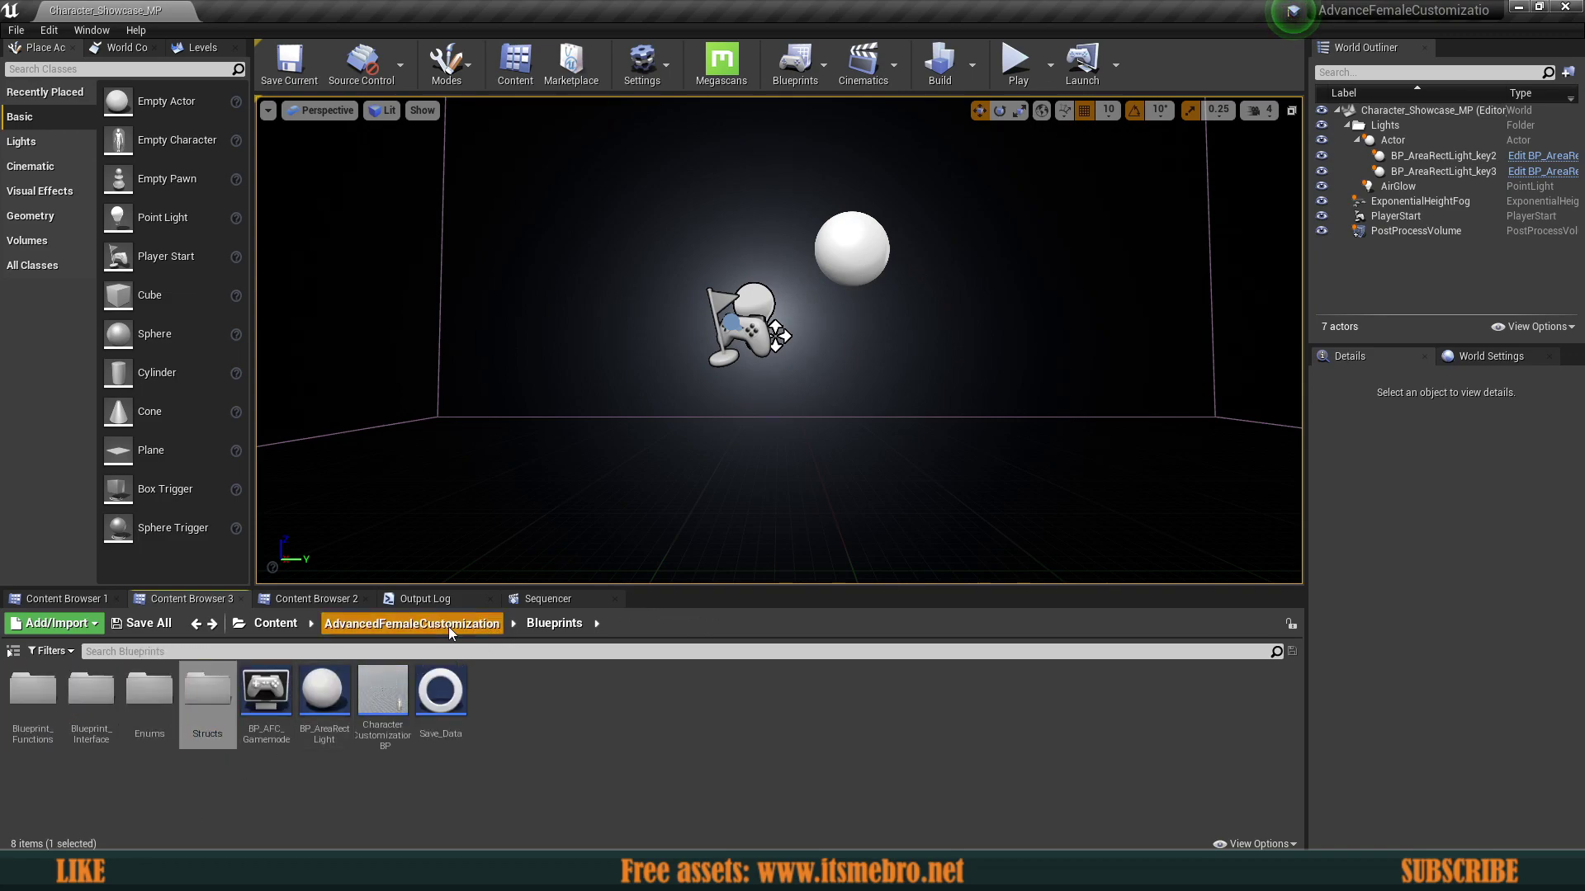
Step: Browse the AdvancedFemaleCustomization asset's Character folder, including Animations and PoseAsset, and return to the Character folder
click(448, 624)
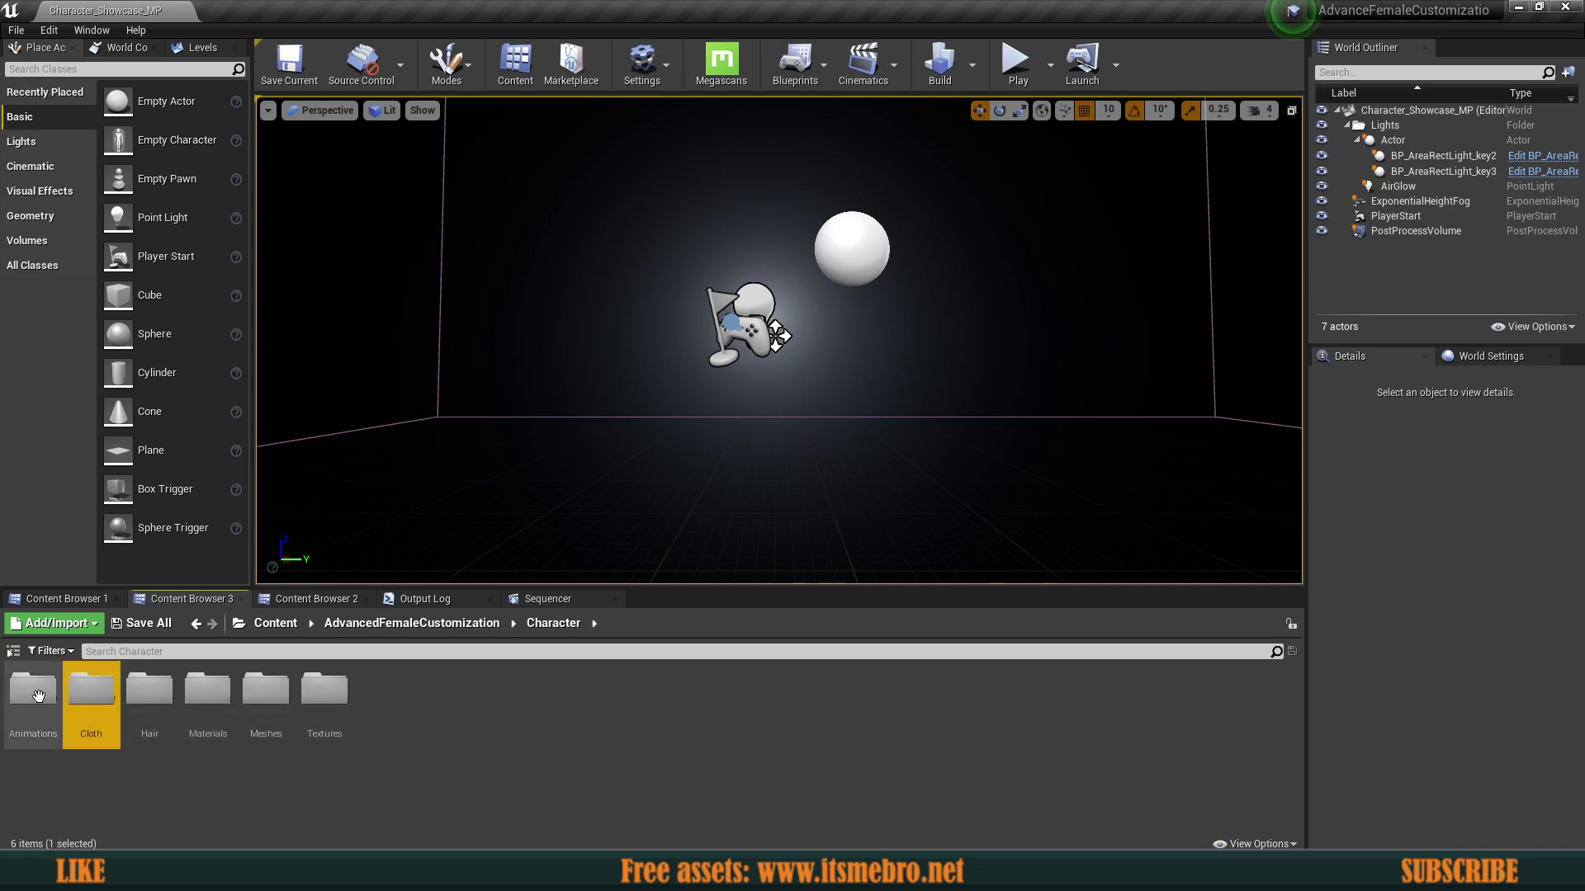
double_click(39, 695)
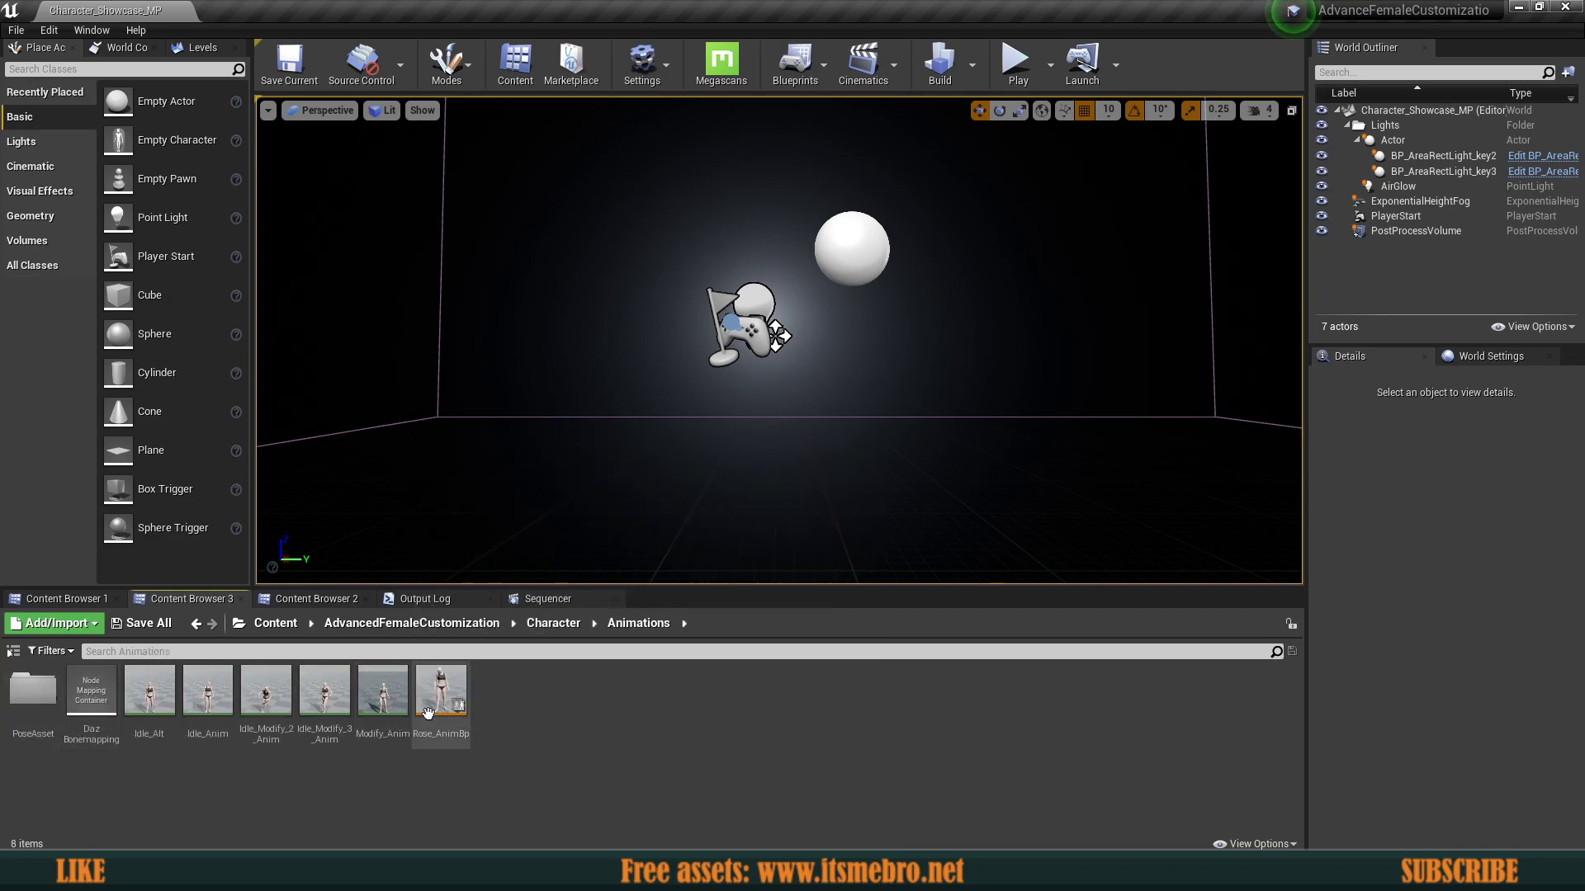
click(21, 706)
double_click(22, 706)
key(alt+Left)
key(alt+Left)
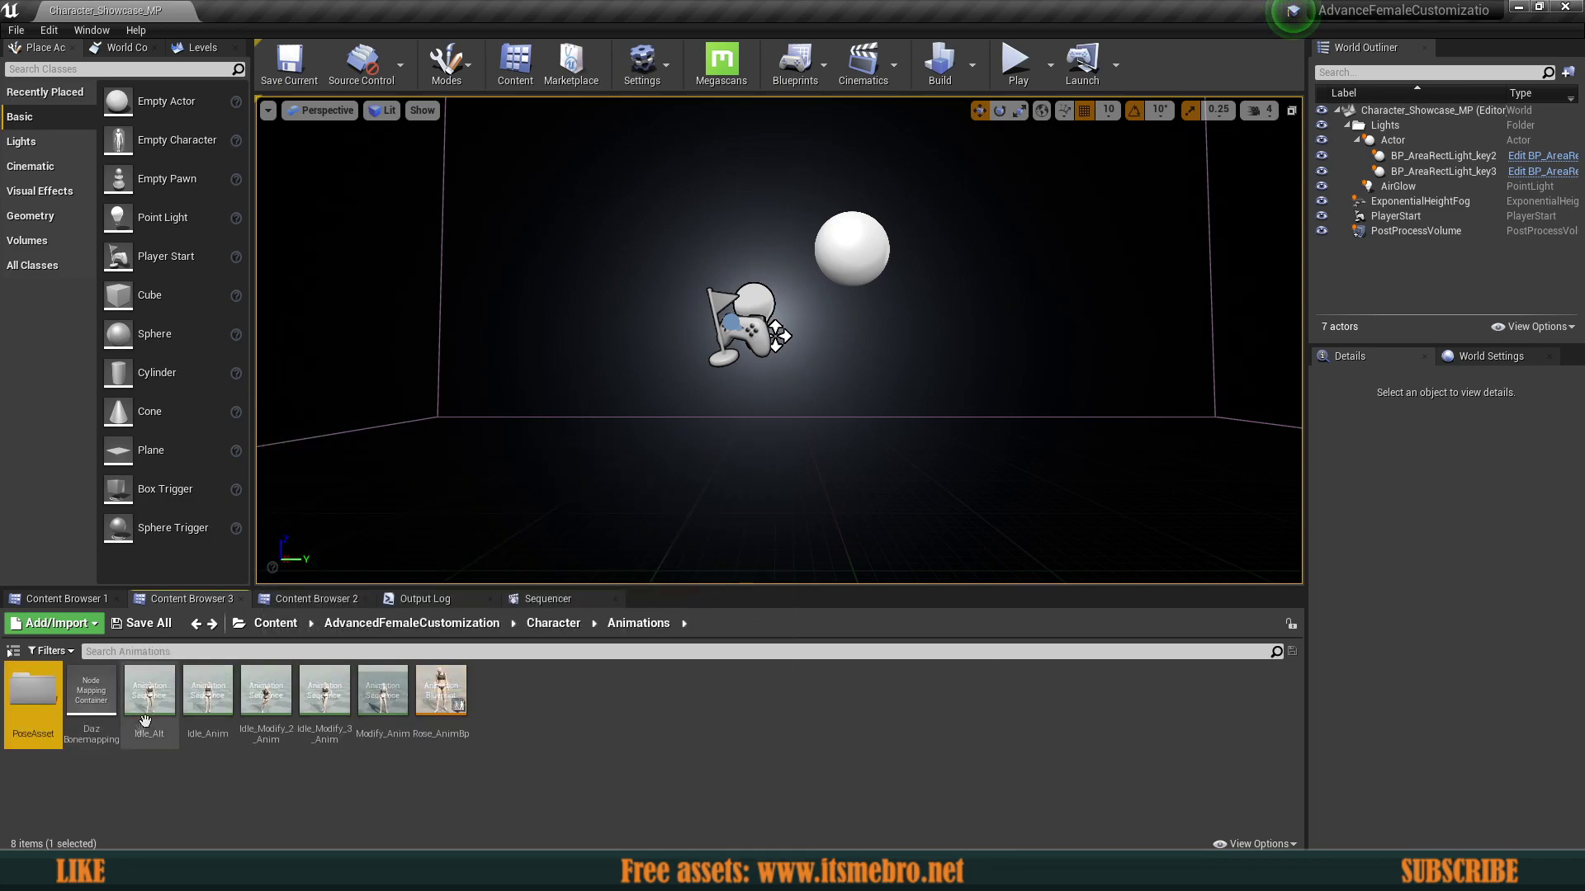
double_click(155, 714)
double_click(205, 703)
key(alt+Left)
click(253, 769)
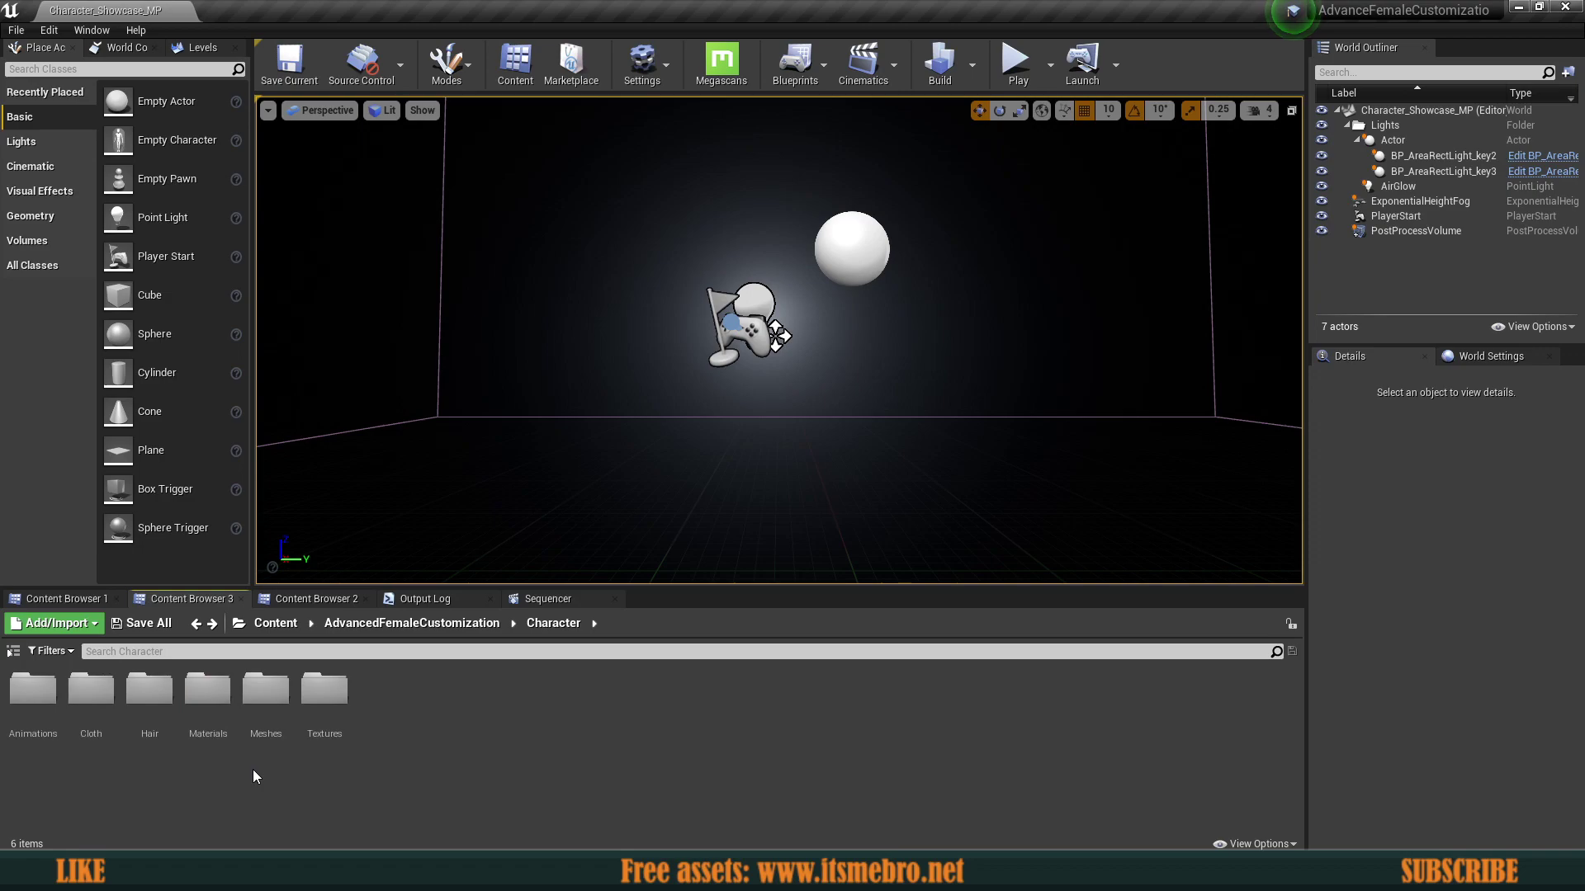
Step: Close the AdvanceFemaleCustomization project's editor and open the Luos8Elements folder in the FreeAugust project
click(1562, 6)
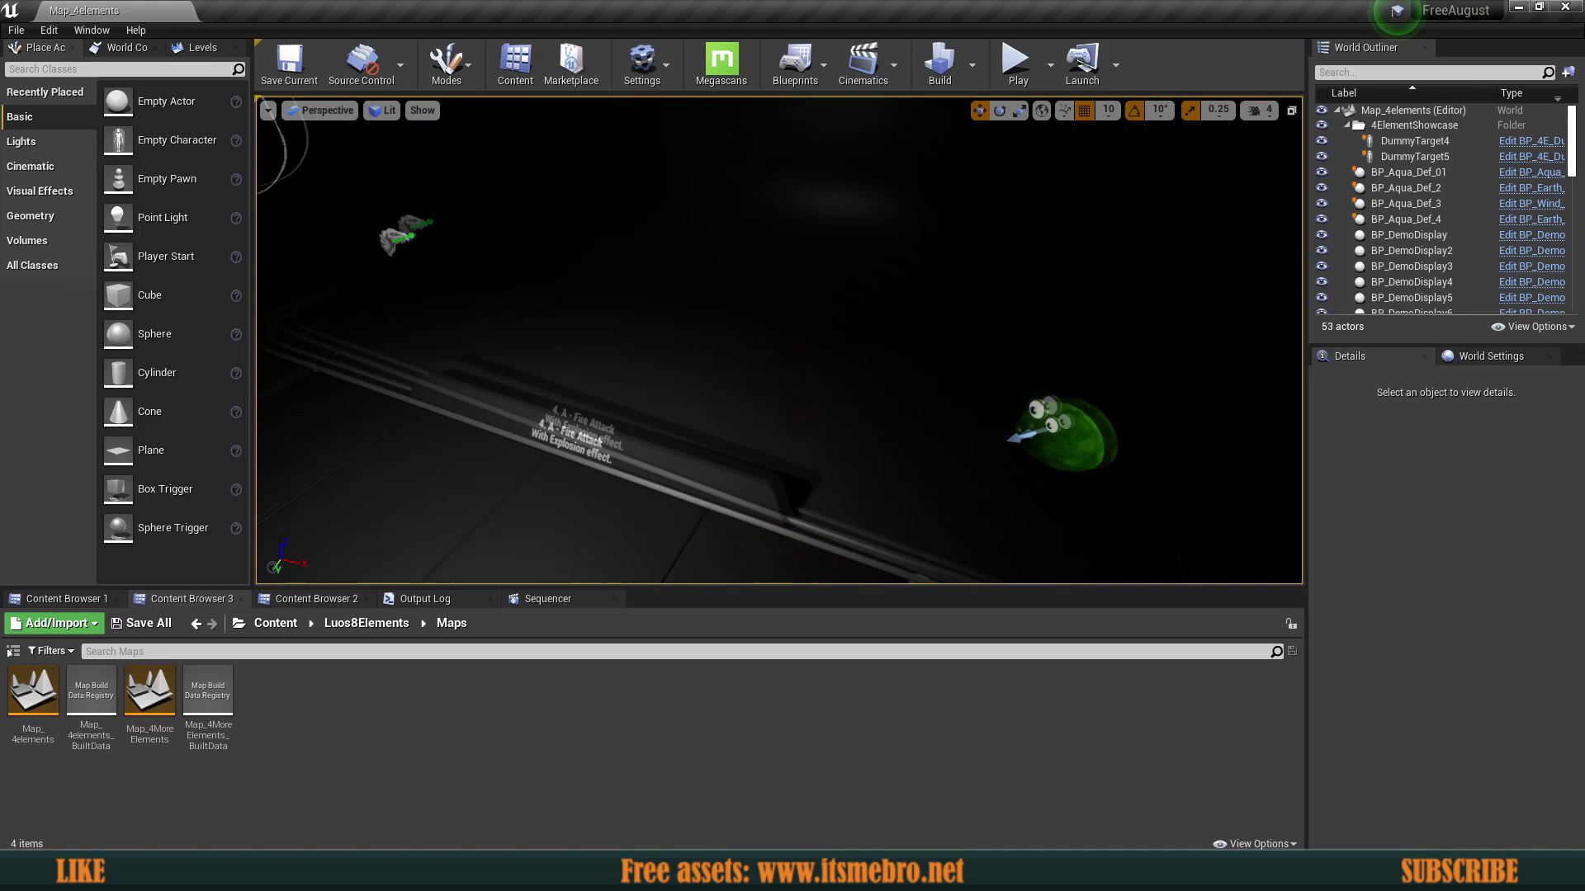
key(s)
right_drag(779, 340, 779, 325)
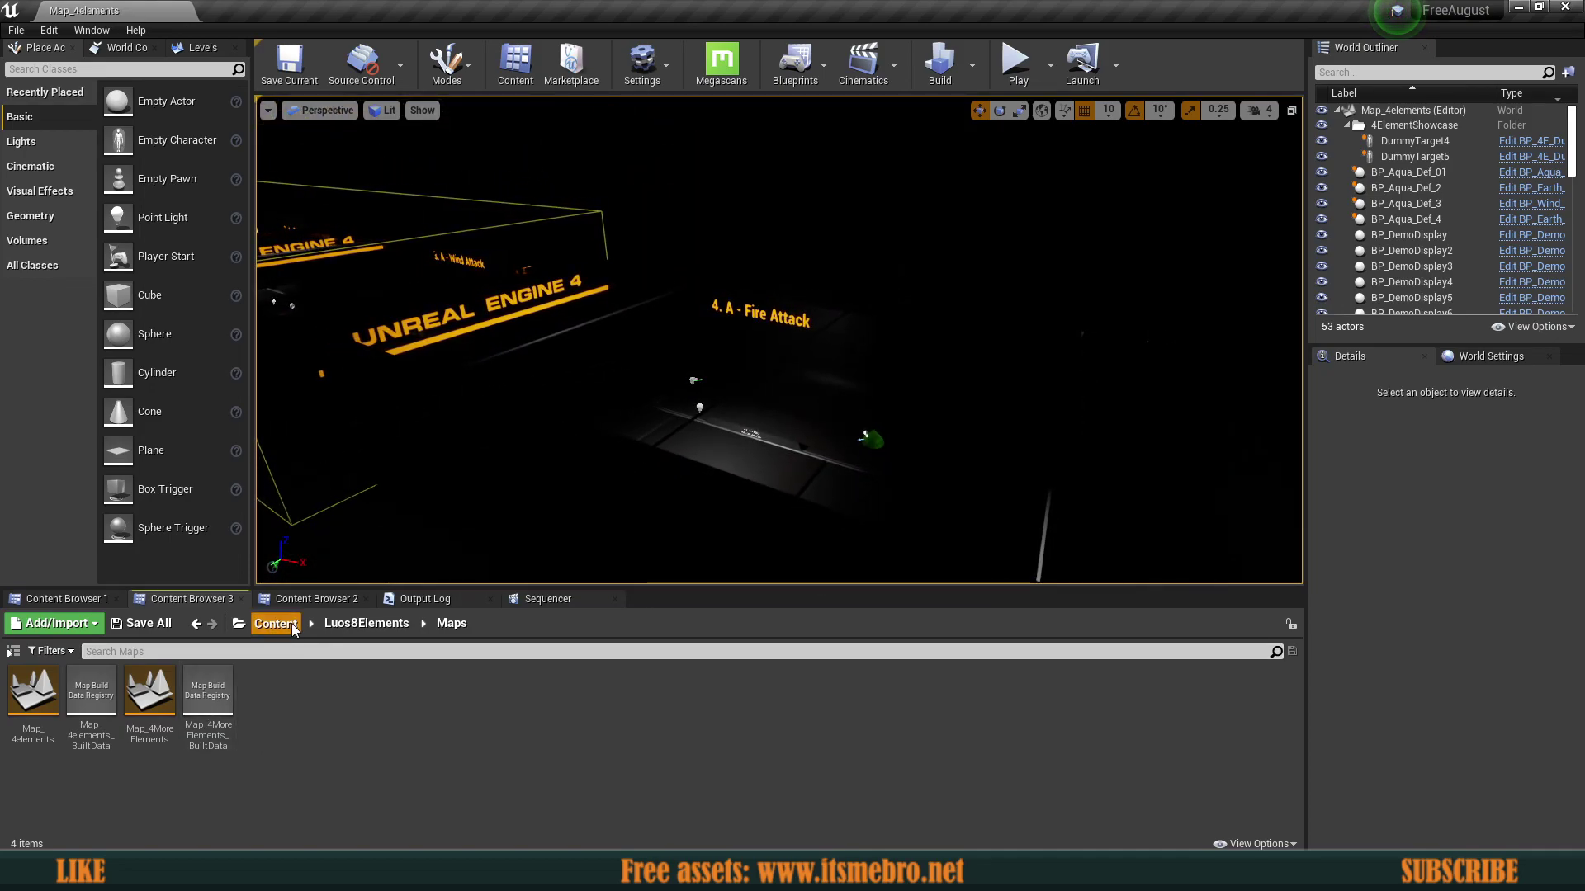
click(283, 624)
click(33, 694)
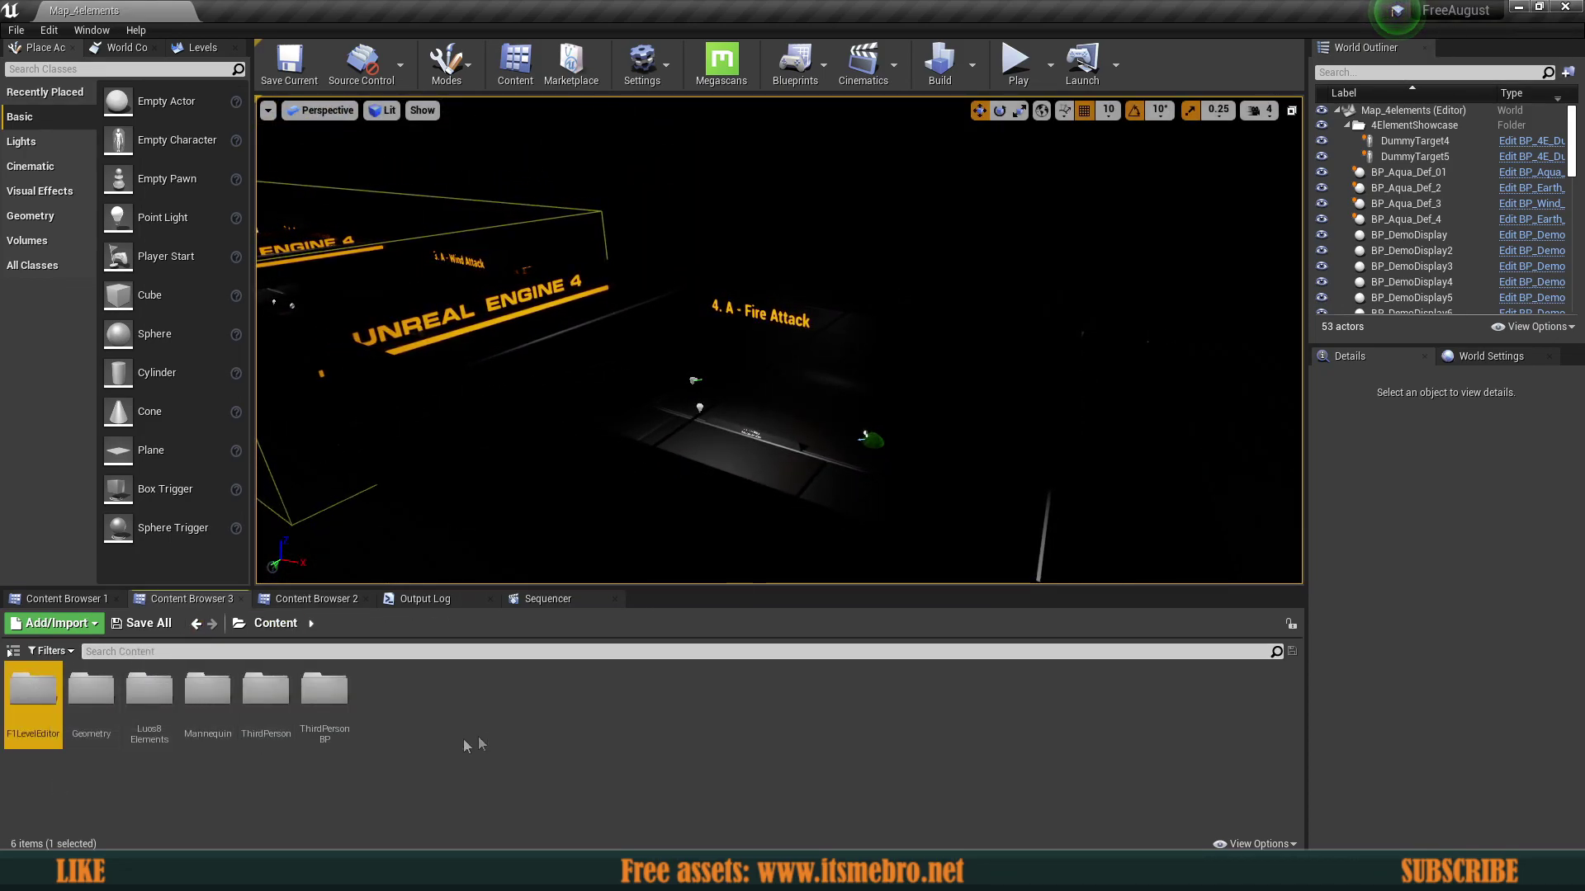
double_click(148, 697)
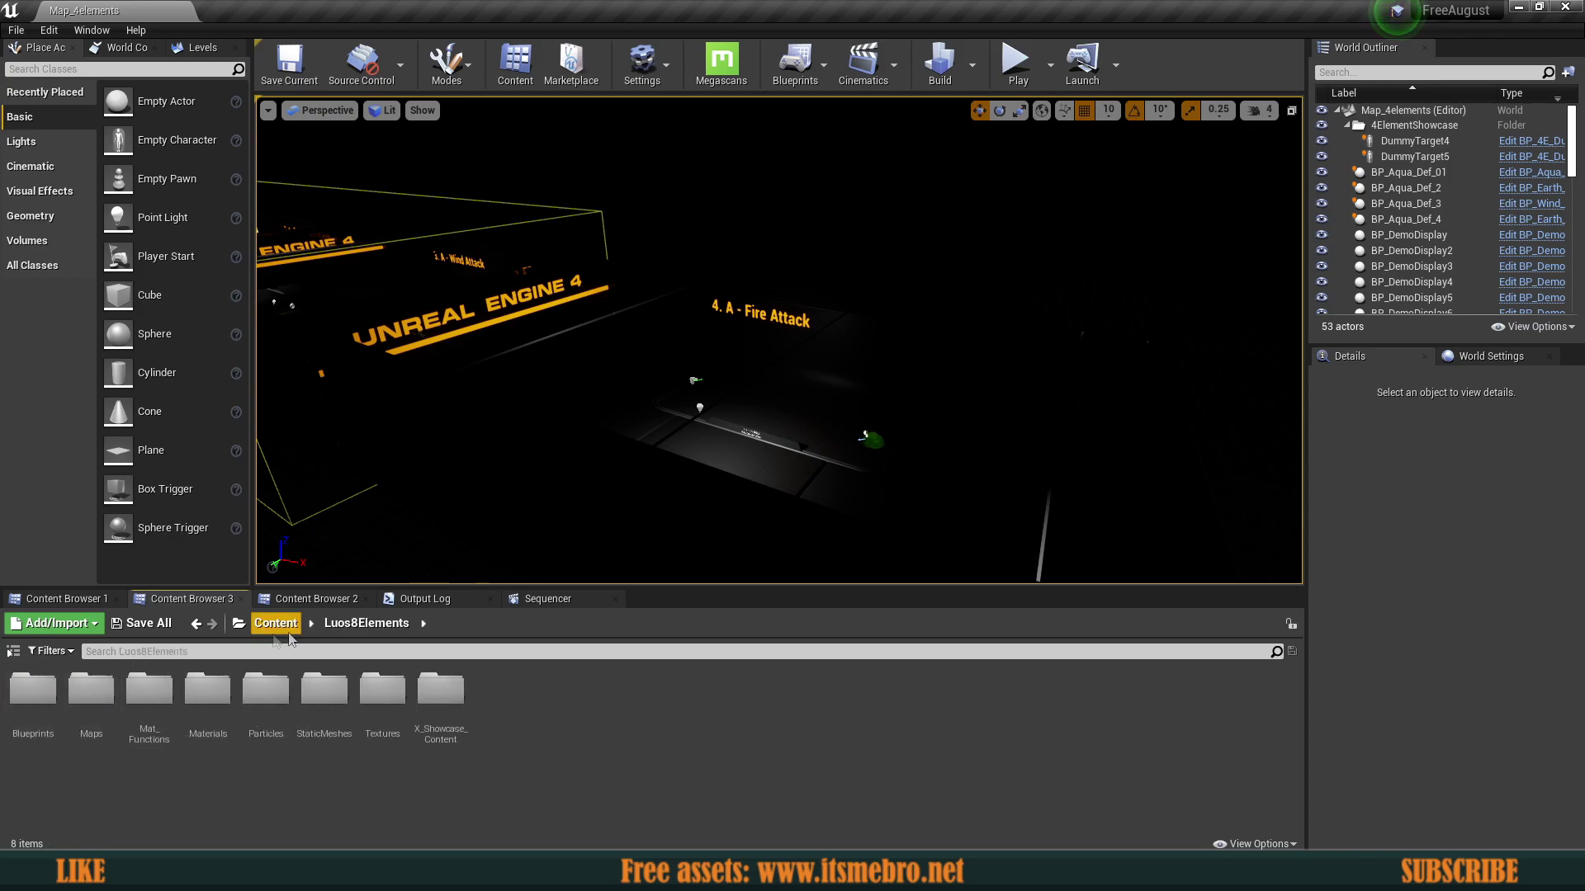
Step: Switch to the Epic Games Launcher and go back to the Free For The Month section on the Marketplace home page
key(w)
right_drag(418, 574, 198, 578)
key(d)
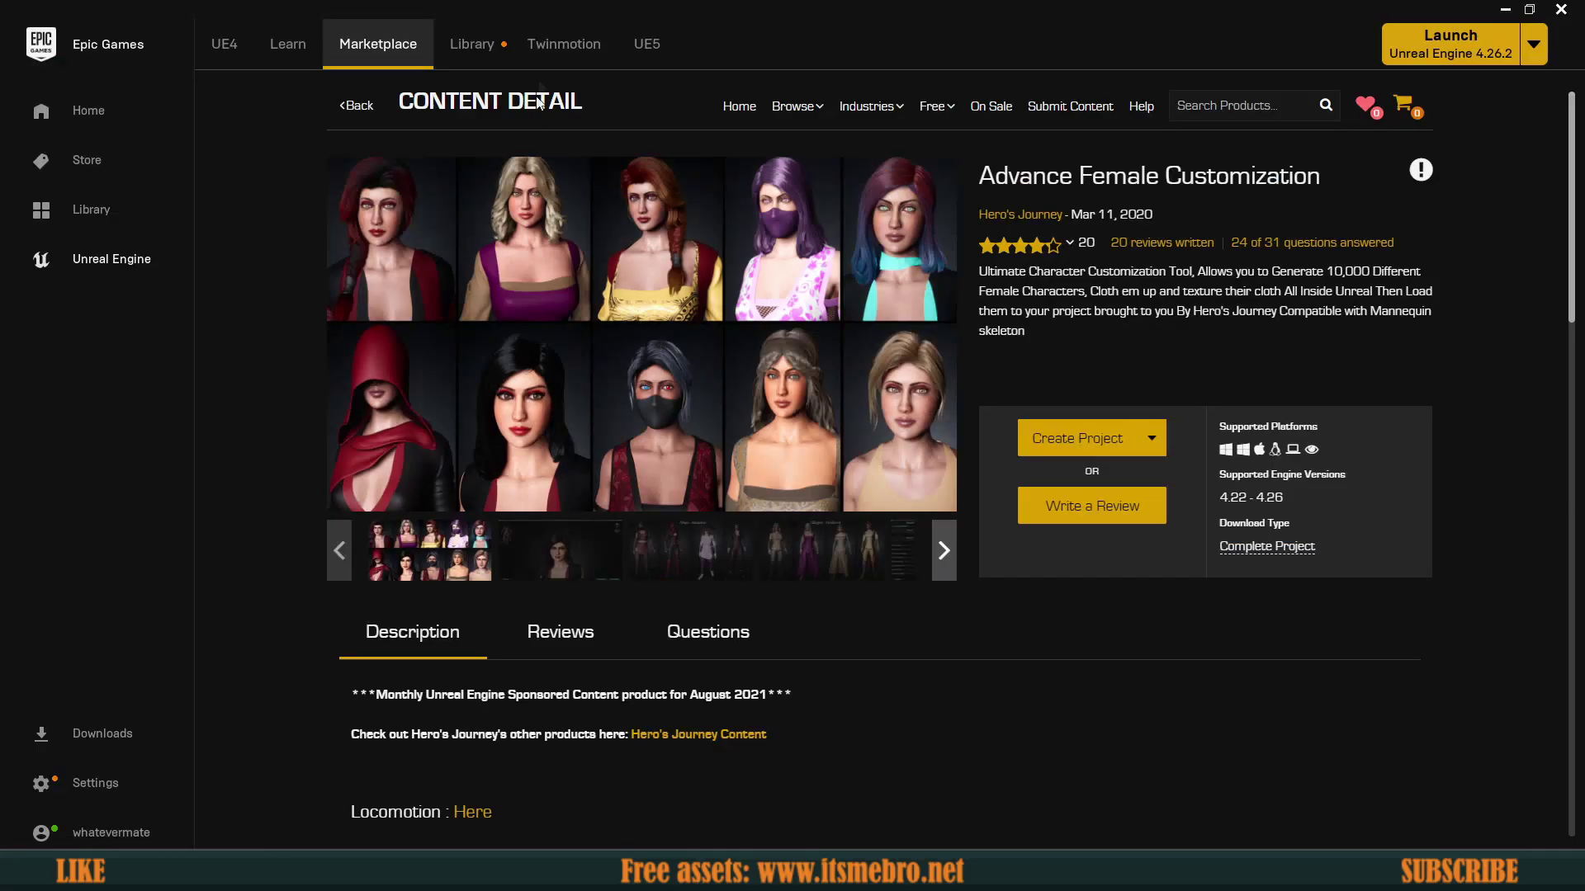
click(358, 105)
scroll(548, 406, down, 8)
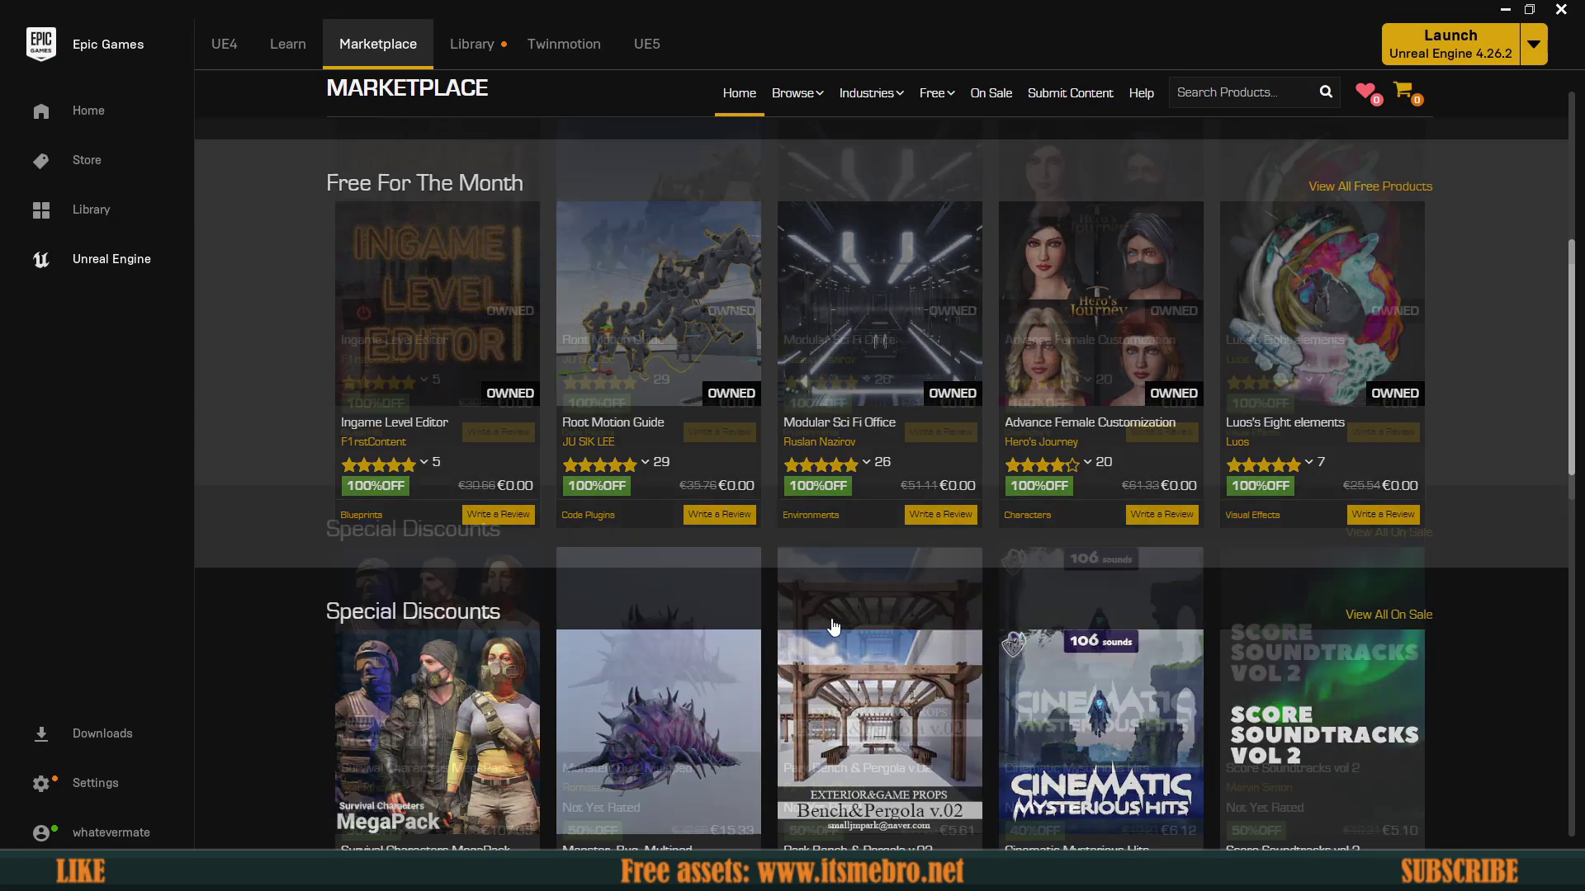
scroll(548, 406, up, 1)
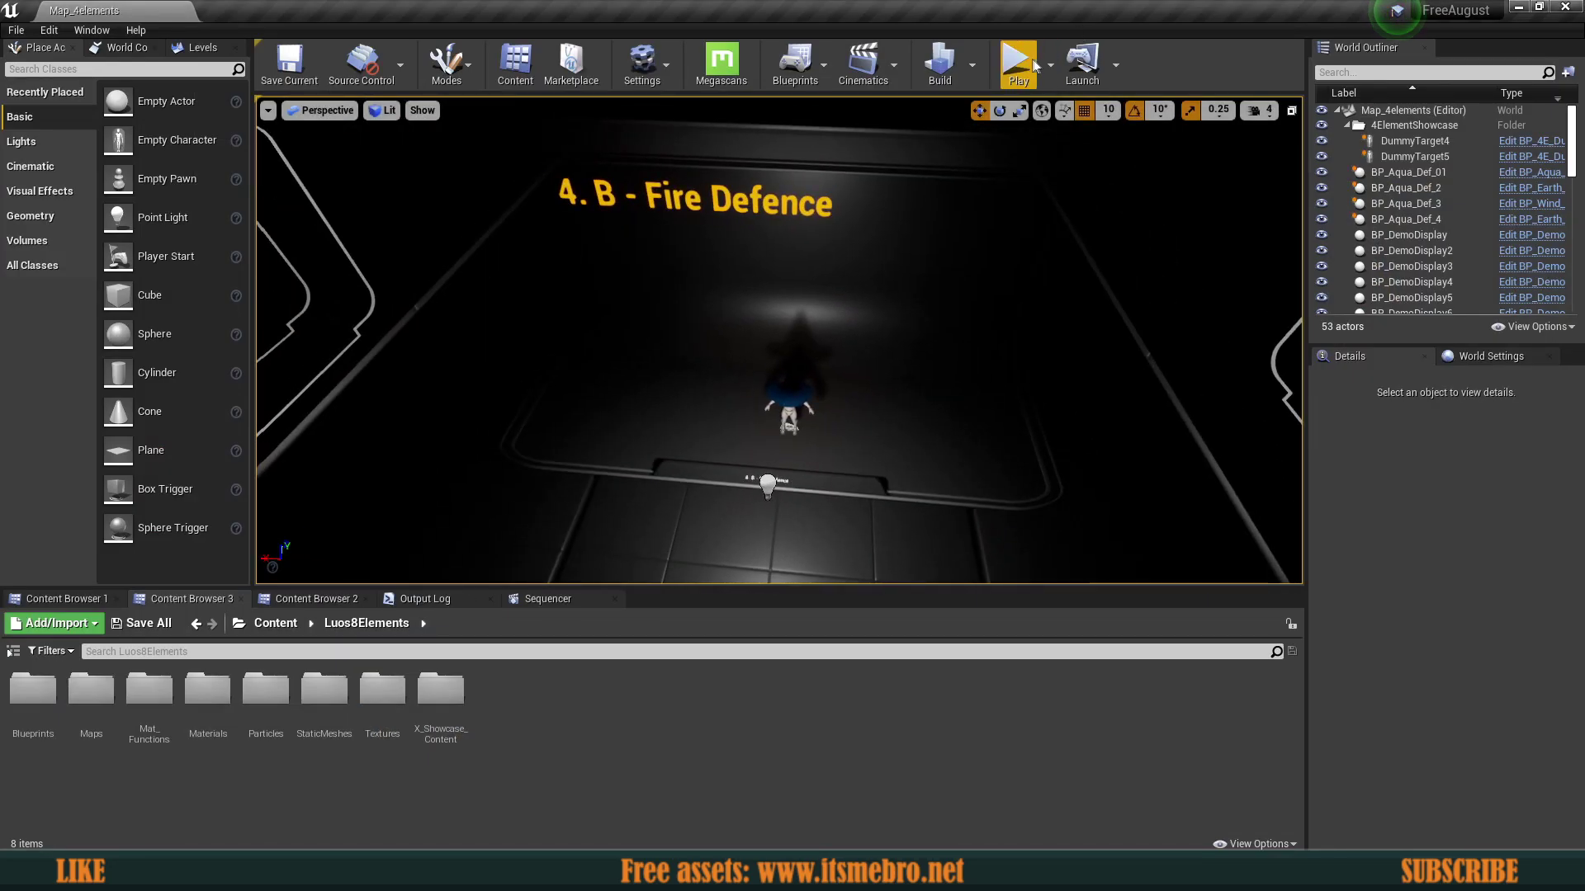
Step: Play the Map_4elements level in the FreeAugust project to view the elemental attack and defence effects, and stop it
click(1033, 66)
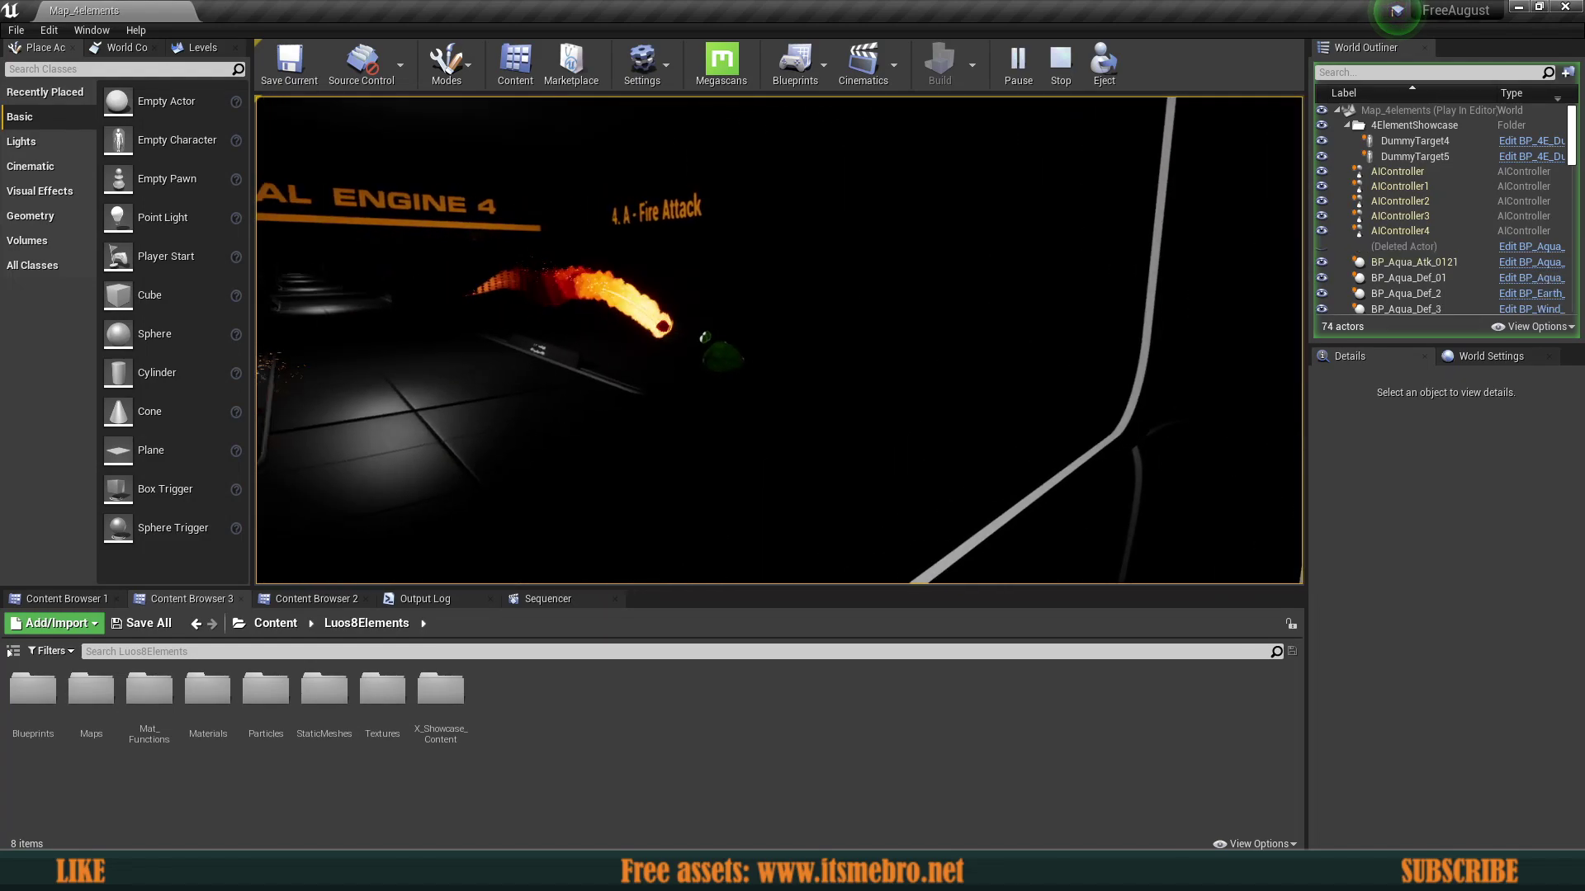
key(Escape)
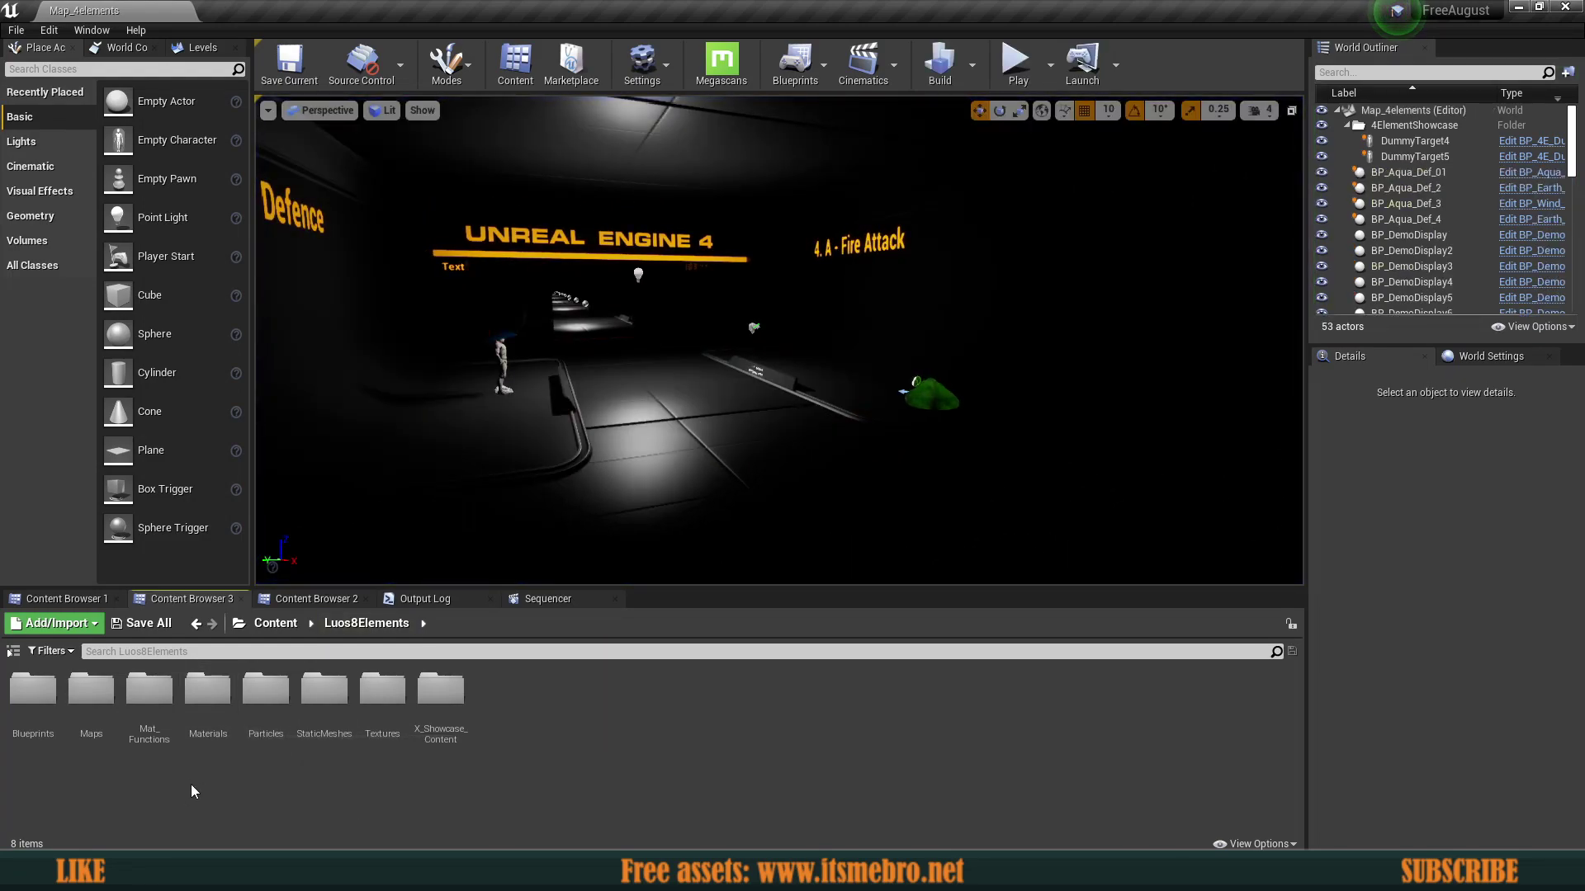
Step: Open the Earth particles folder and preview Par_LMagic_Earth_Def_02 near the Fire Defence display, deleting the emitter after viewing
double_click(266, 691)
double_click(149, 691)
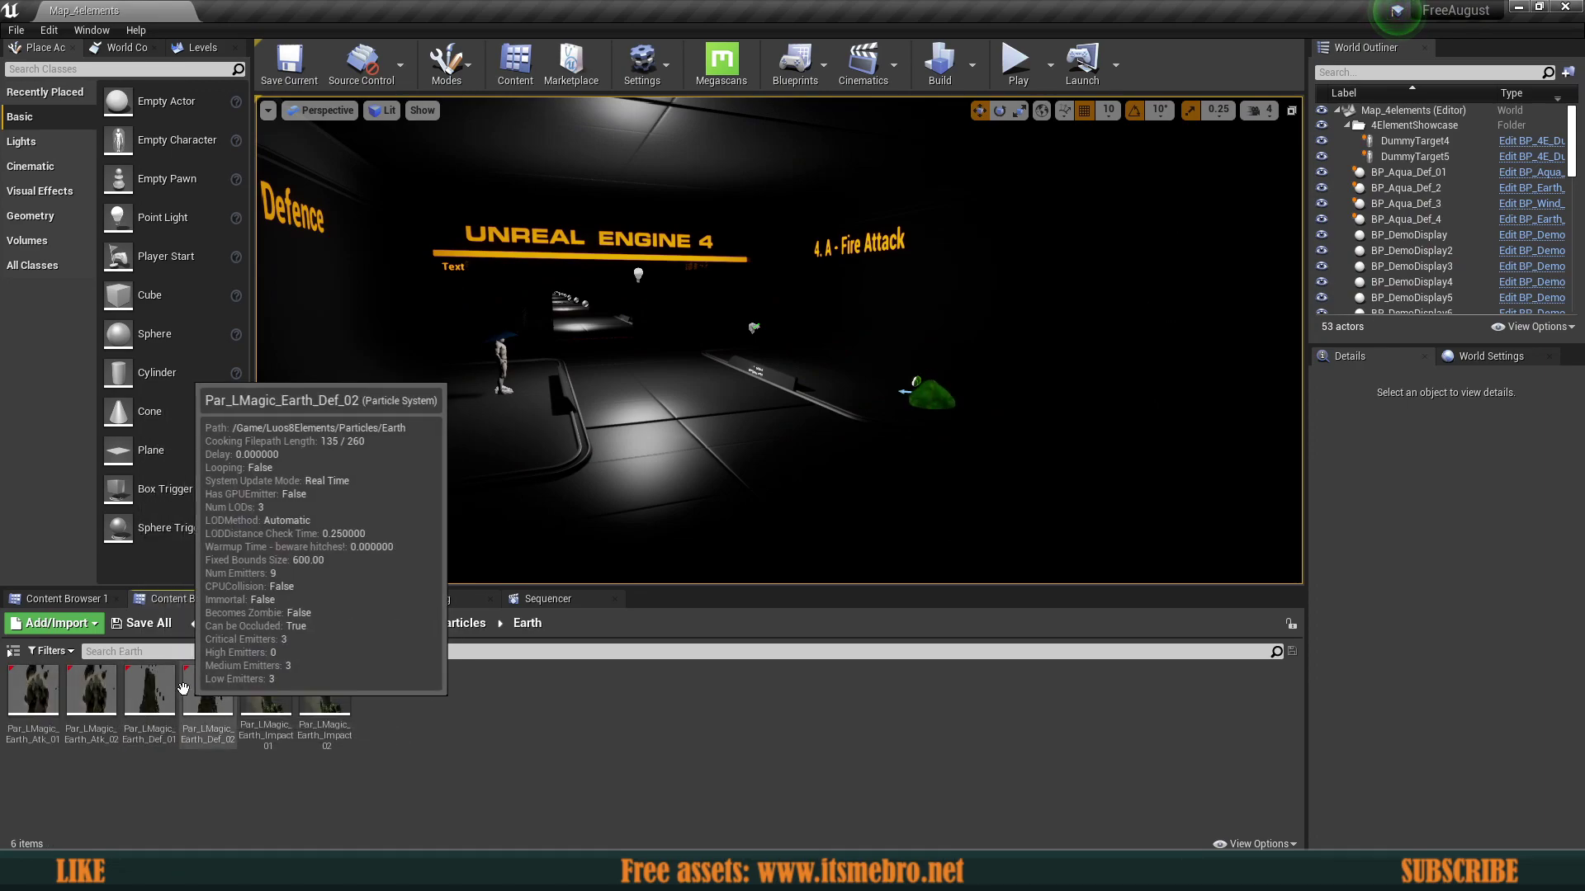
drag(207, 691, 683, 426)
right_drag(683, 426, 314, 417)
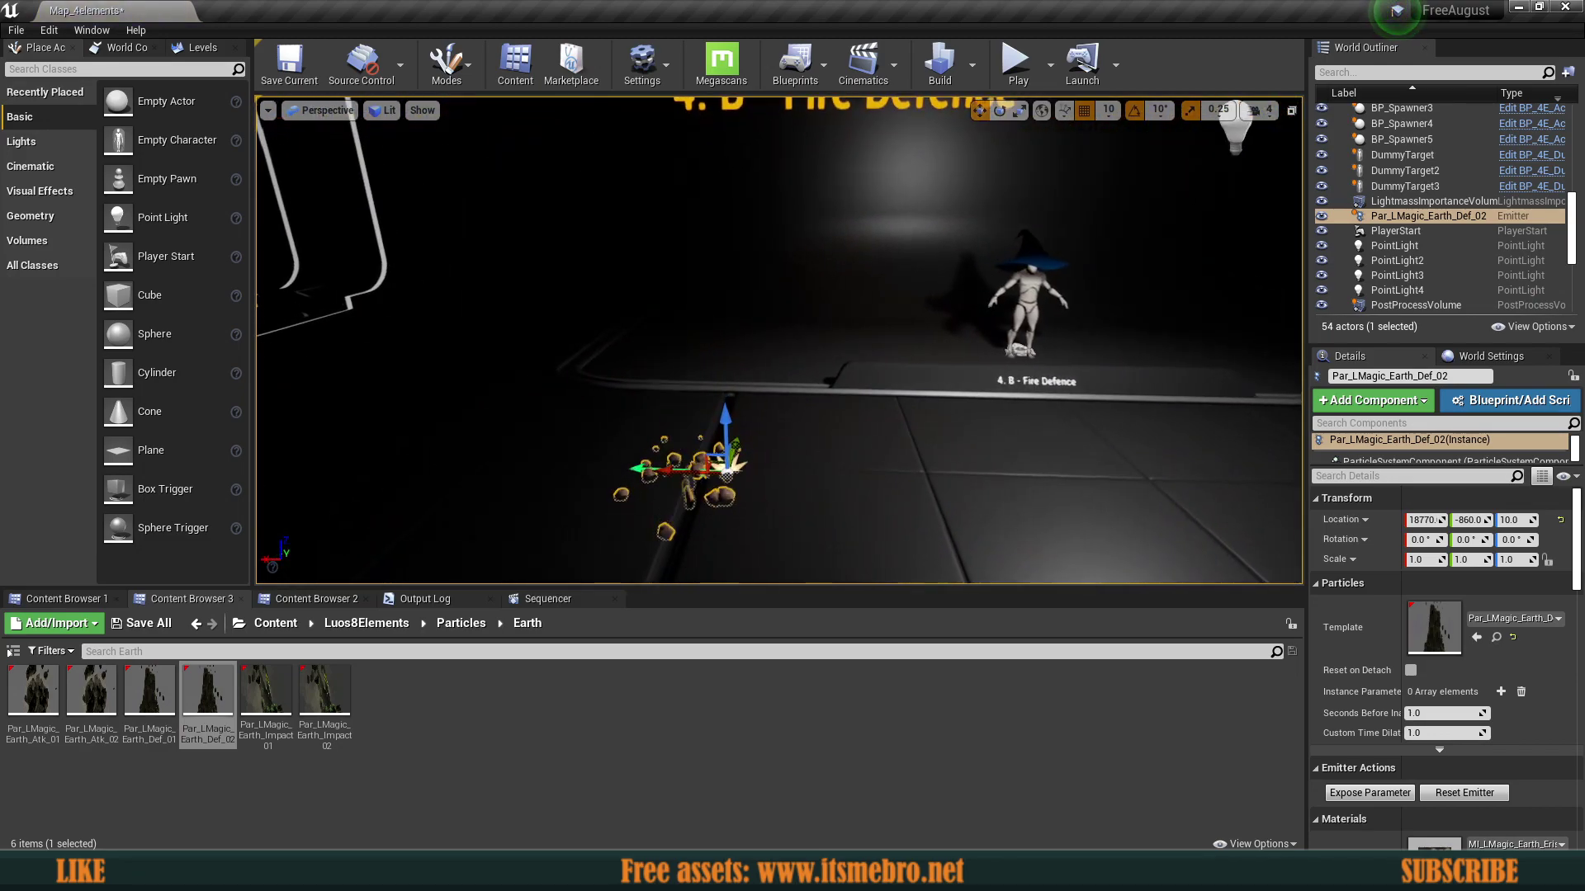
key(Delete)
Step: Preview the Earth Impact_01, Impact_02, Def_01 and Atk_02 particle systems one by one on the floor near the Fire Defence display
drag(268, 693, 785, 485)
key(Delete)
drag(317, 700, 786, 486)
drag(148, 689, 734, 487)
drag(491, 585, 678, 523)
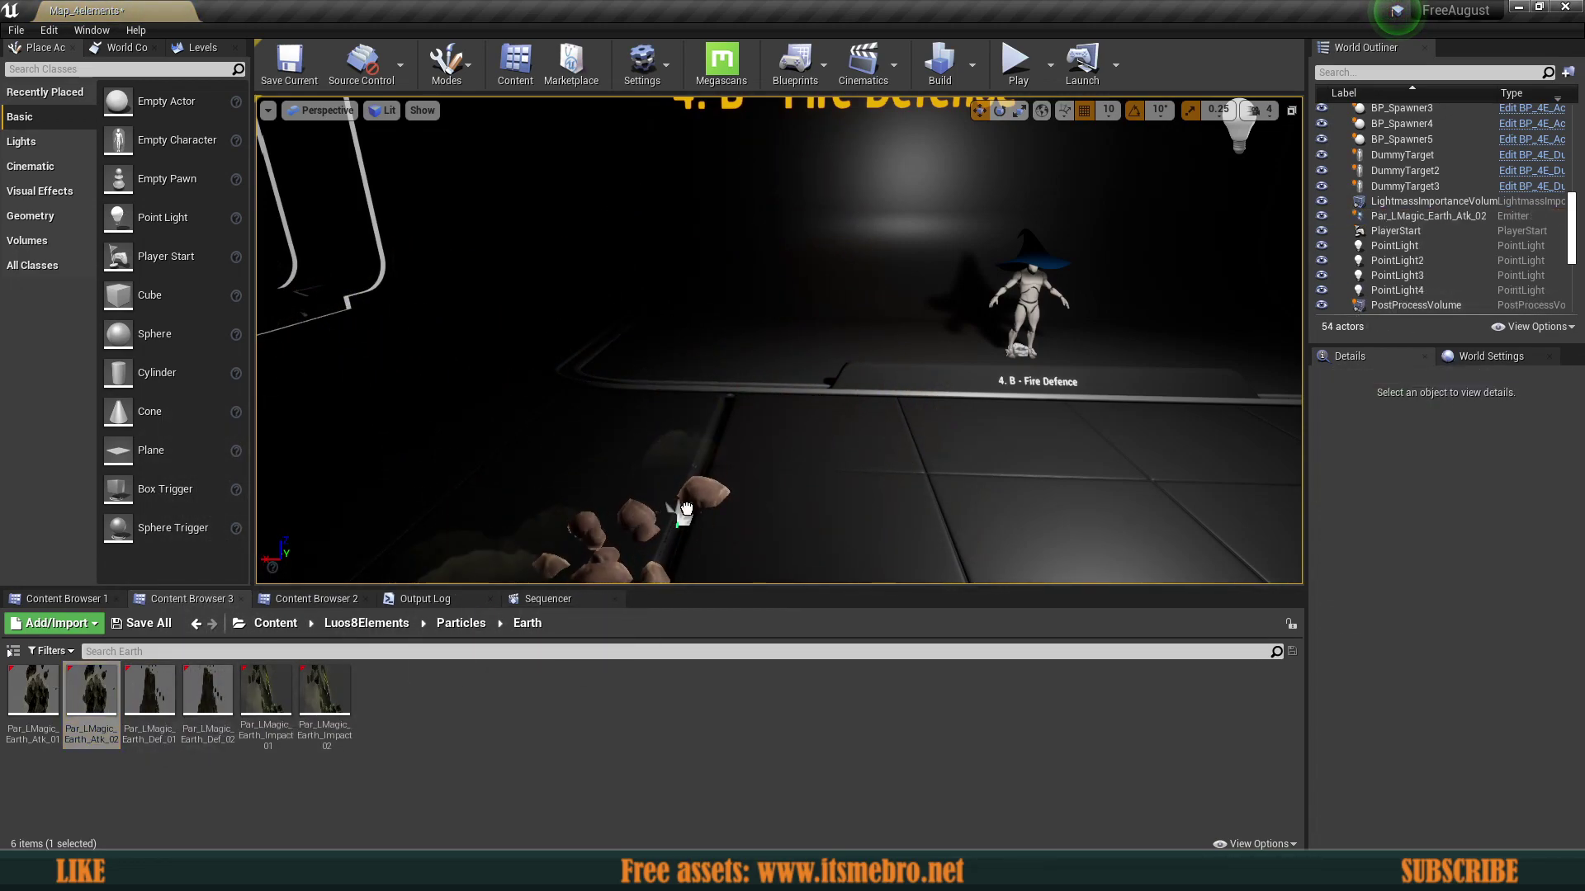
Step: Place the Par_LMagic_Earth_Atk_01 particle system on the floor near the Fire Defence display
drag(971, 525, 126, 666)
drag(33, 689, 761, 470)
drag(592, 500, 531, 531)
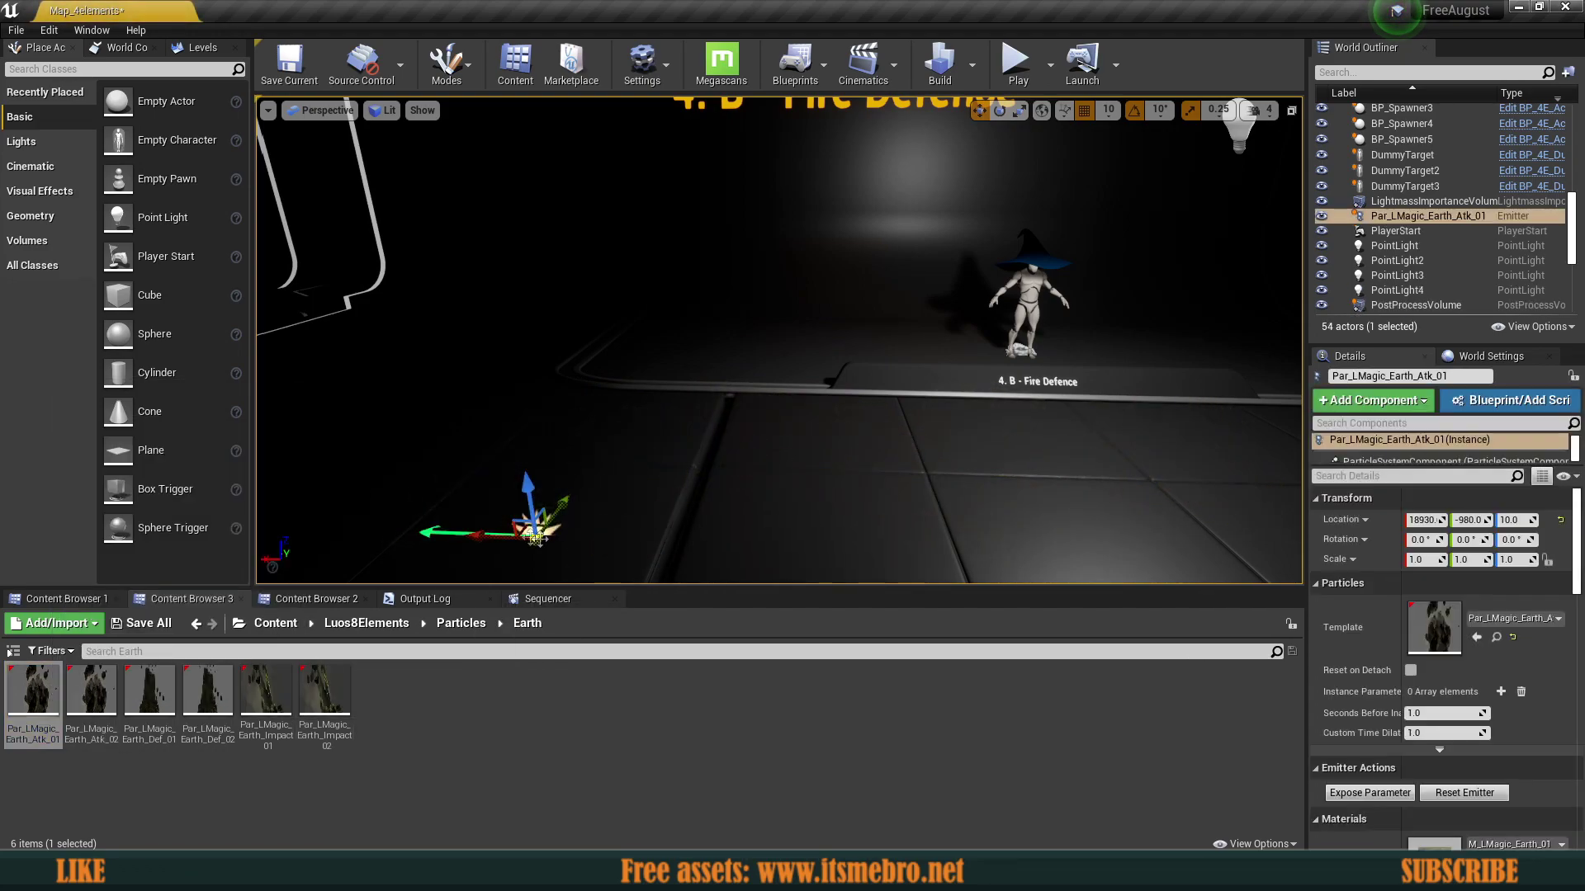
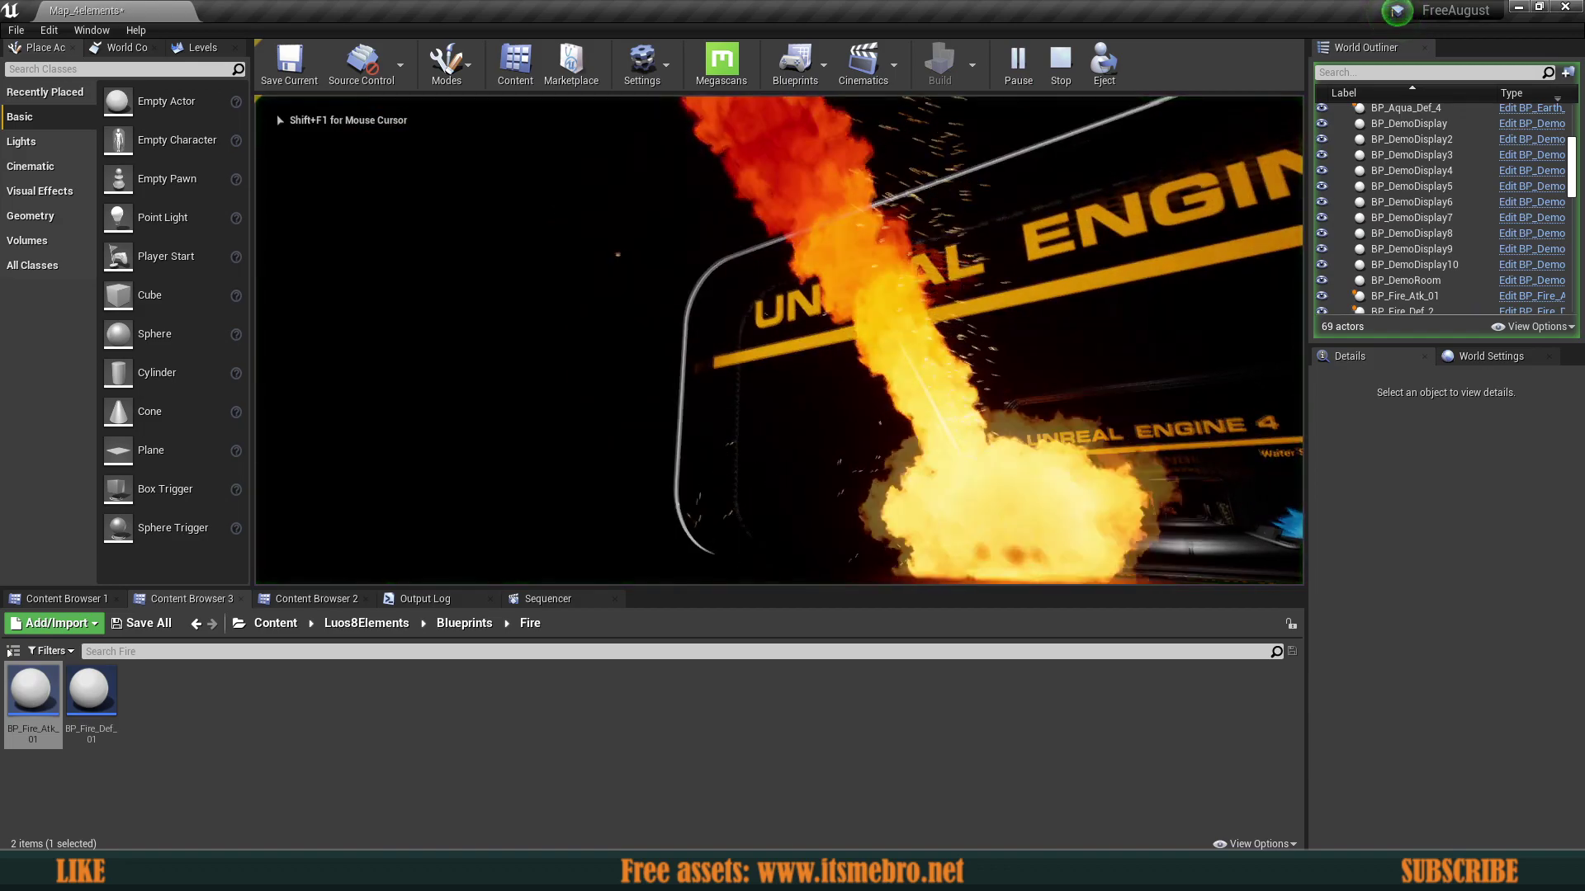
Step: Stop the running session, replay the level while moving forward past the Water Attack display, and stop it again
key(Escape)
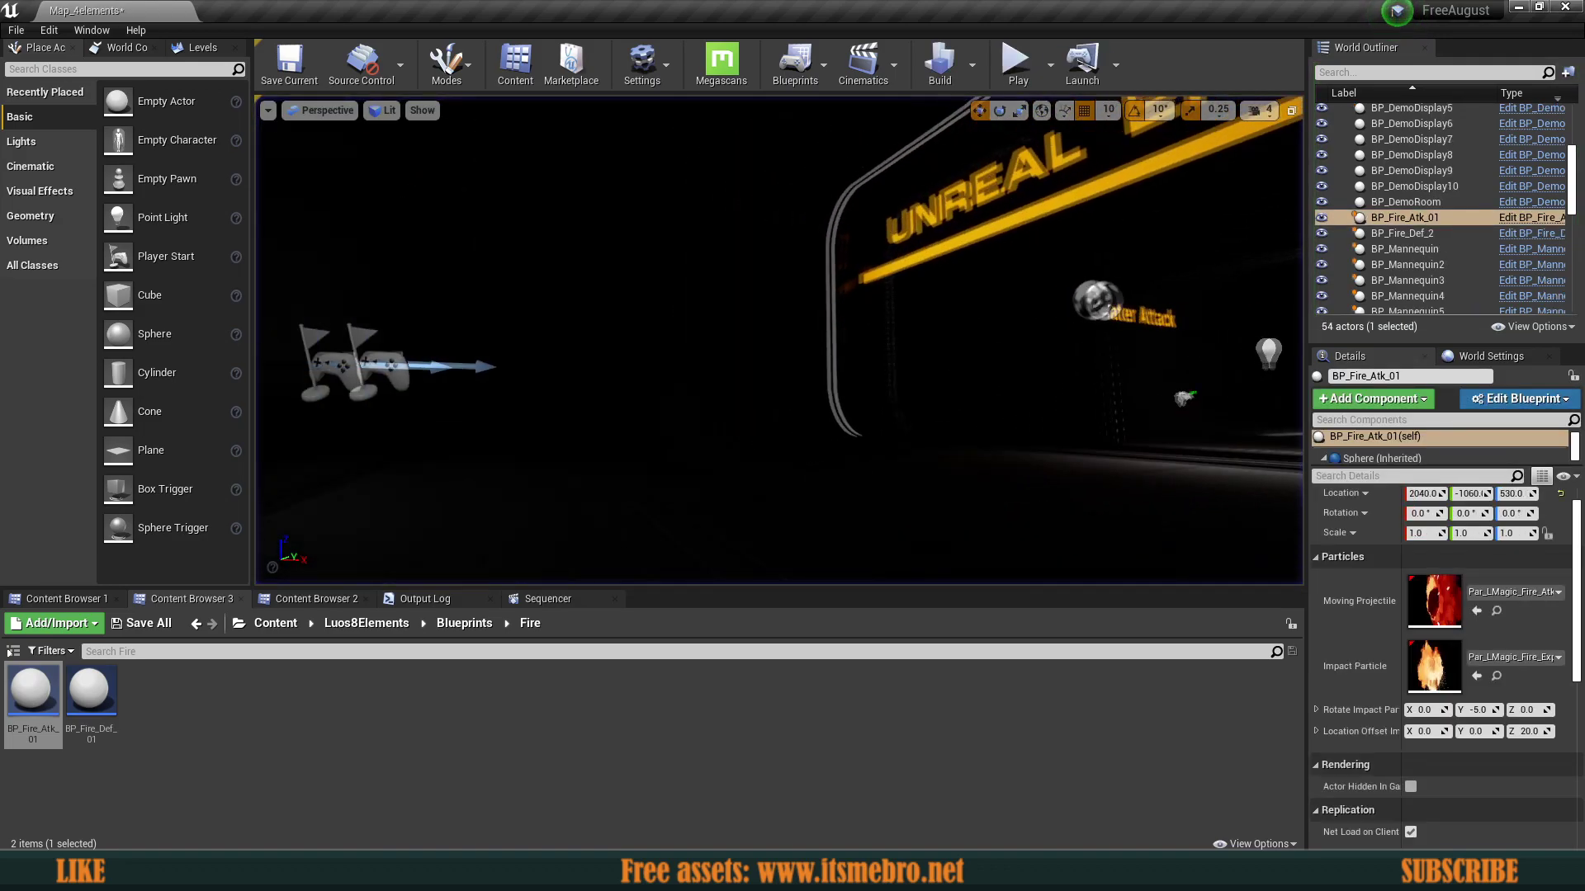
click(1015, 62)
key(w)
key(w)
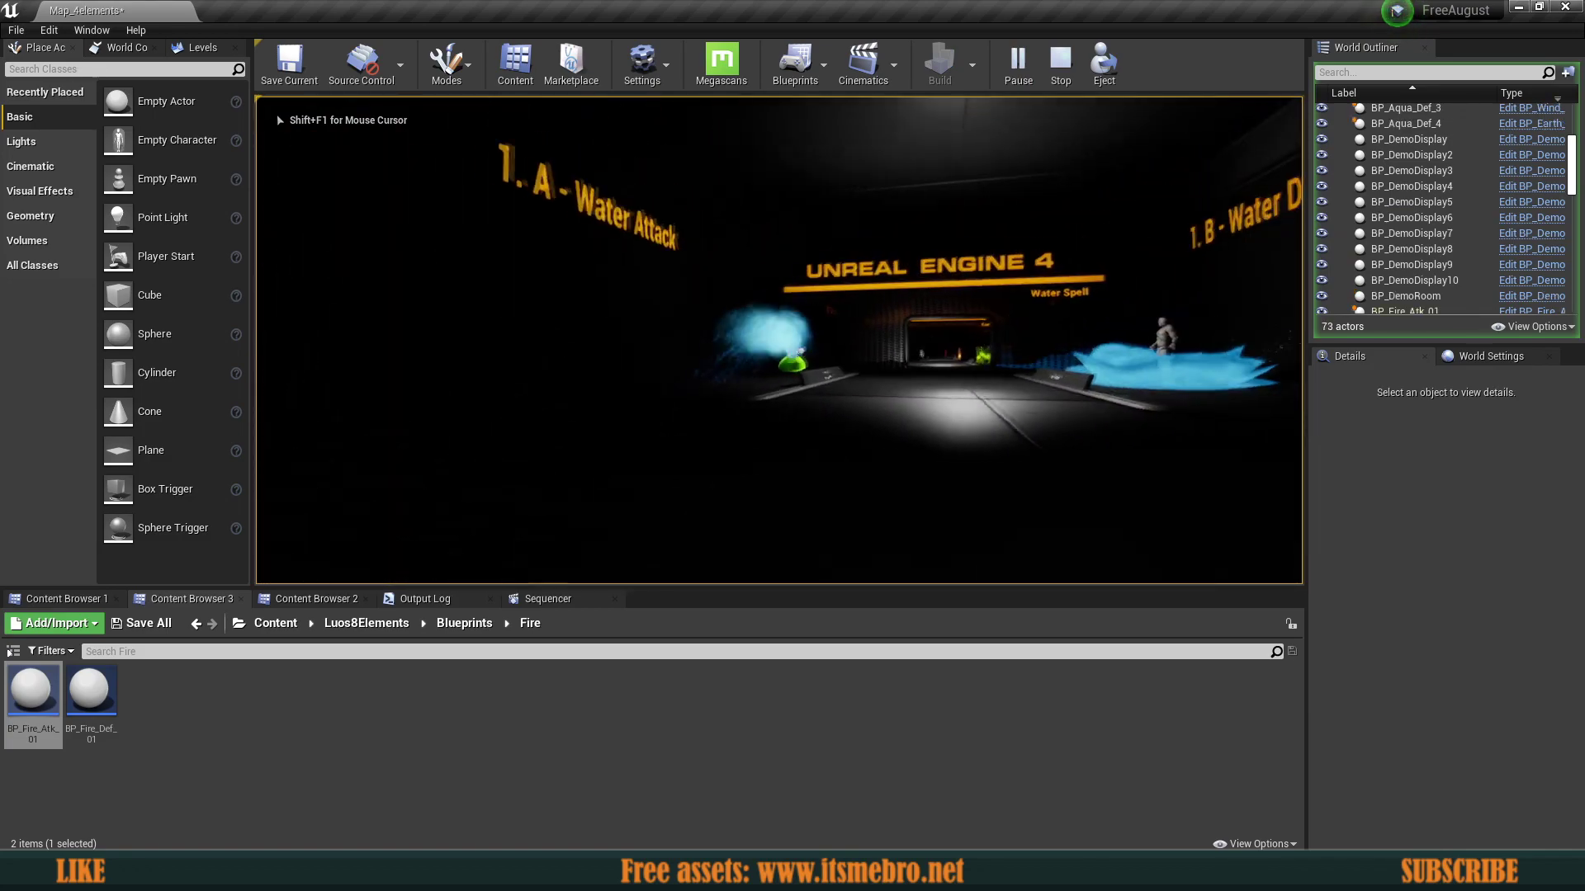
key(Escape)
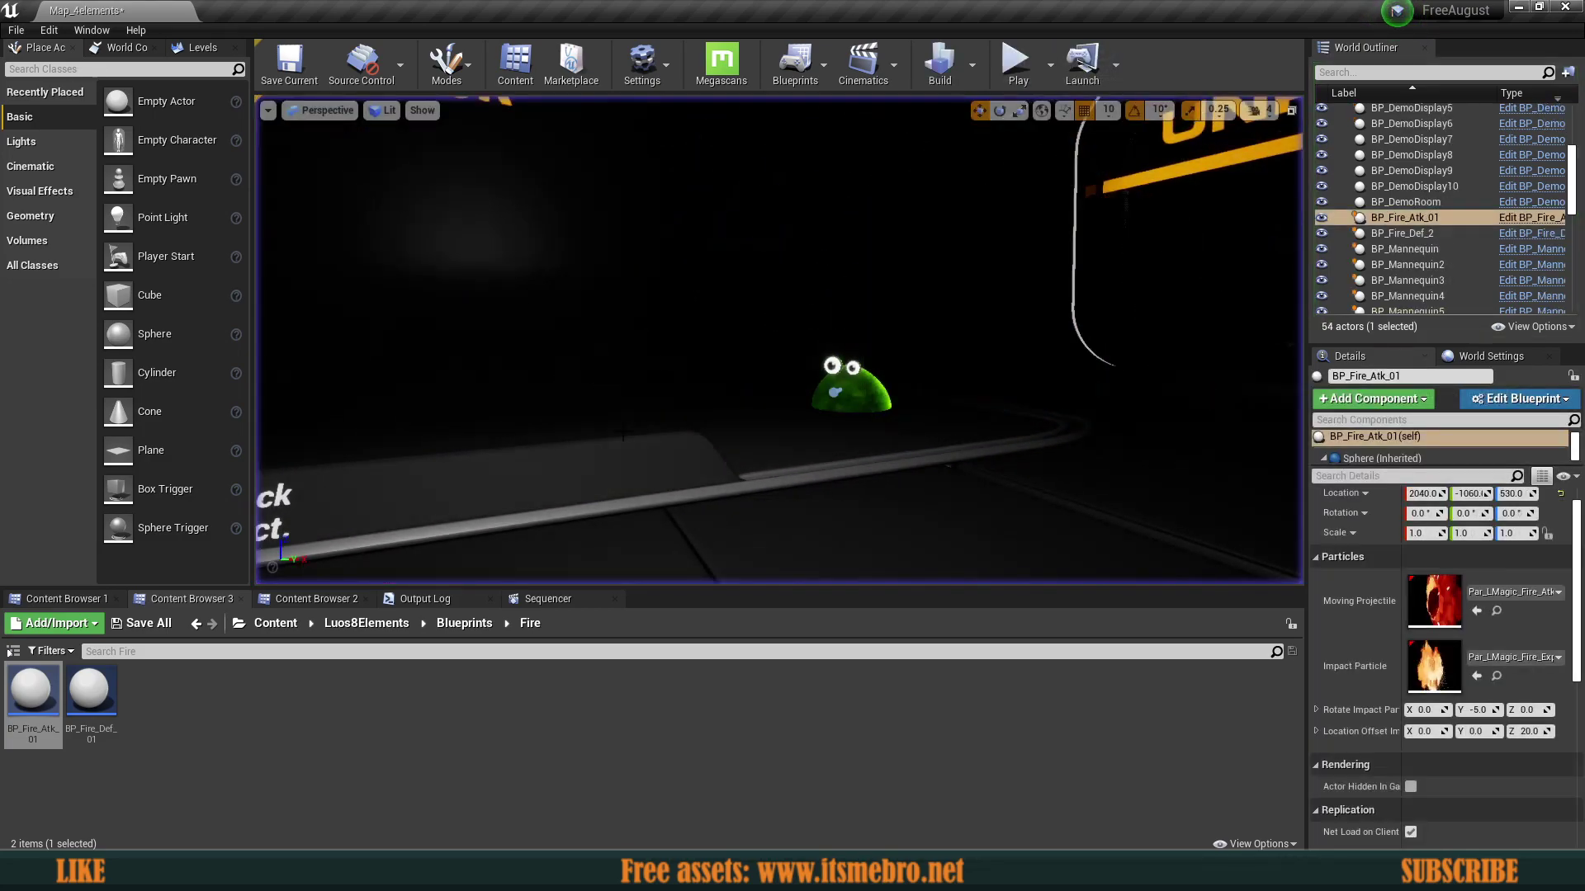
Step: Open the Dark folder in the Luos8Elements blueprints, with the Water Attack display in view
click(465, 624)
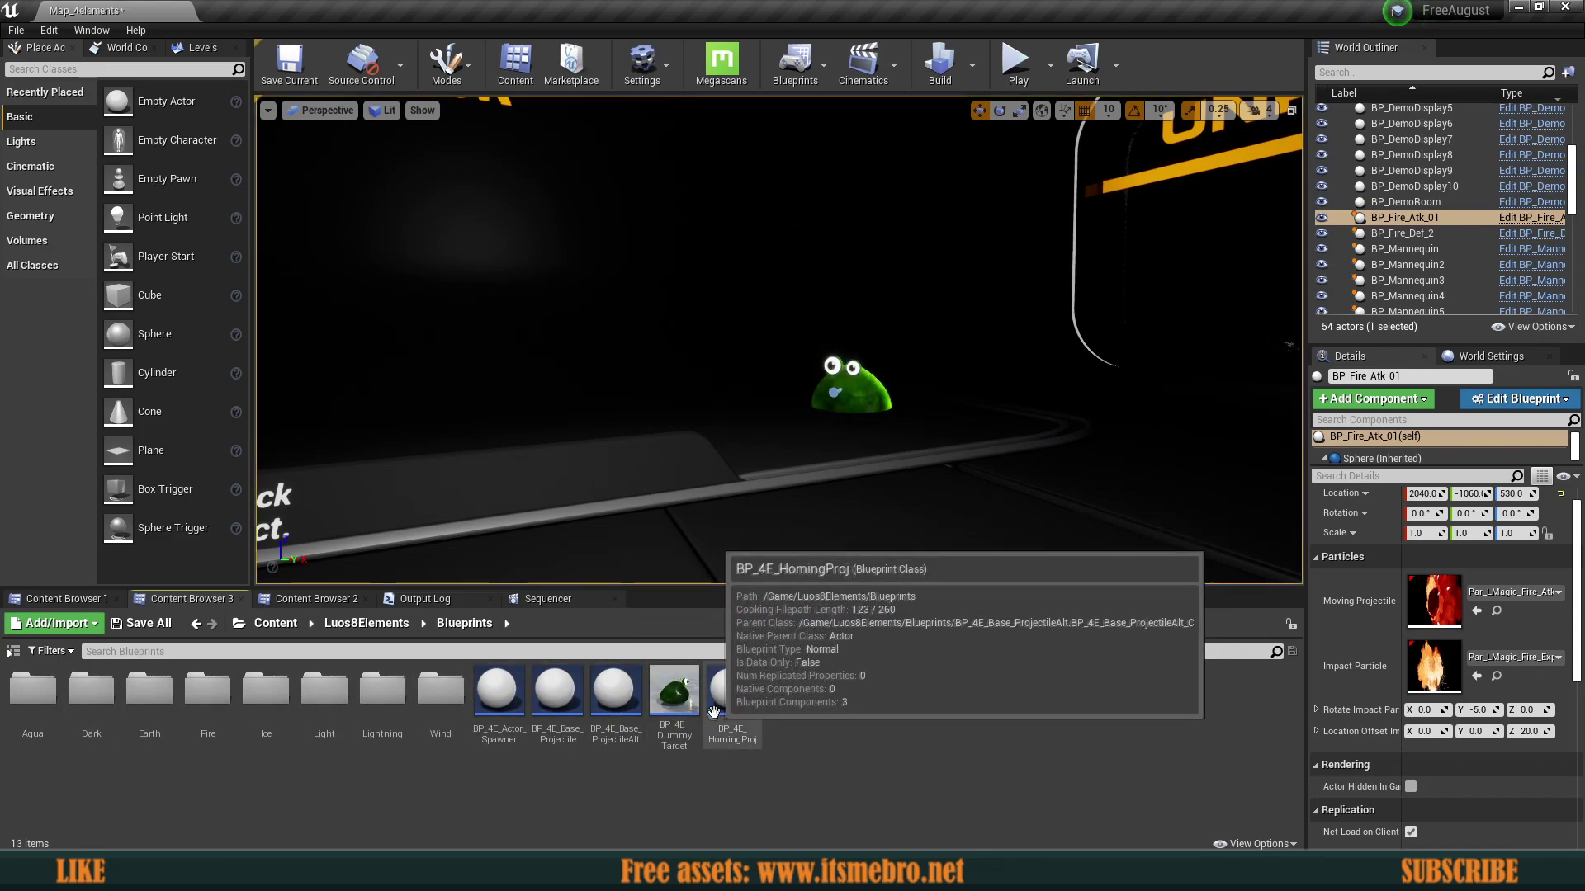
double_click(111, 700)
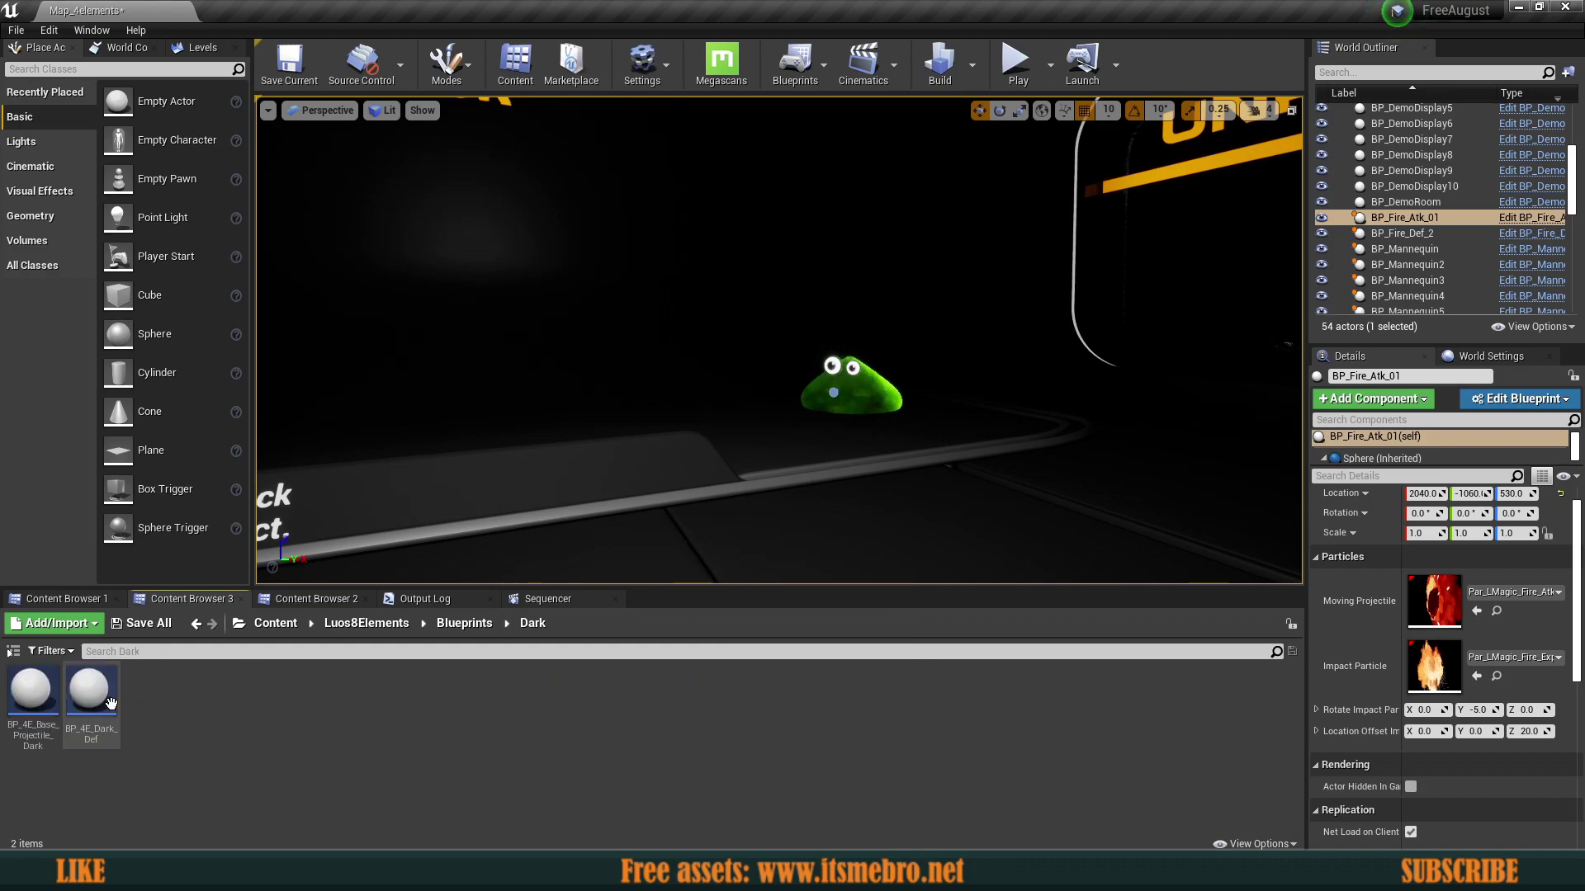
right_drag(610, 355, 446, 351)
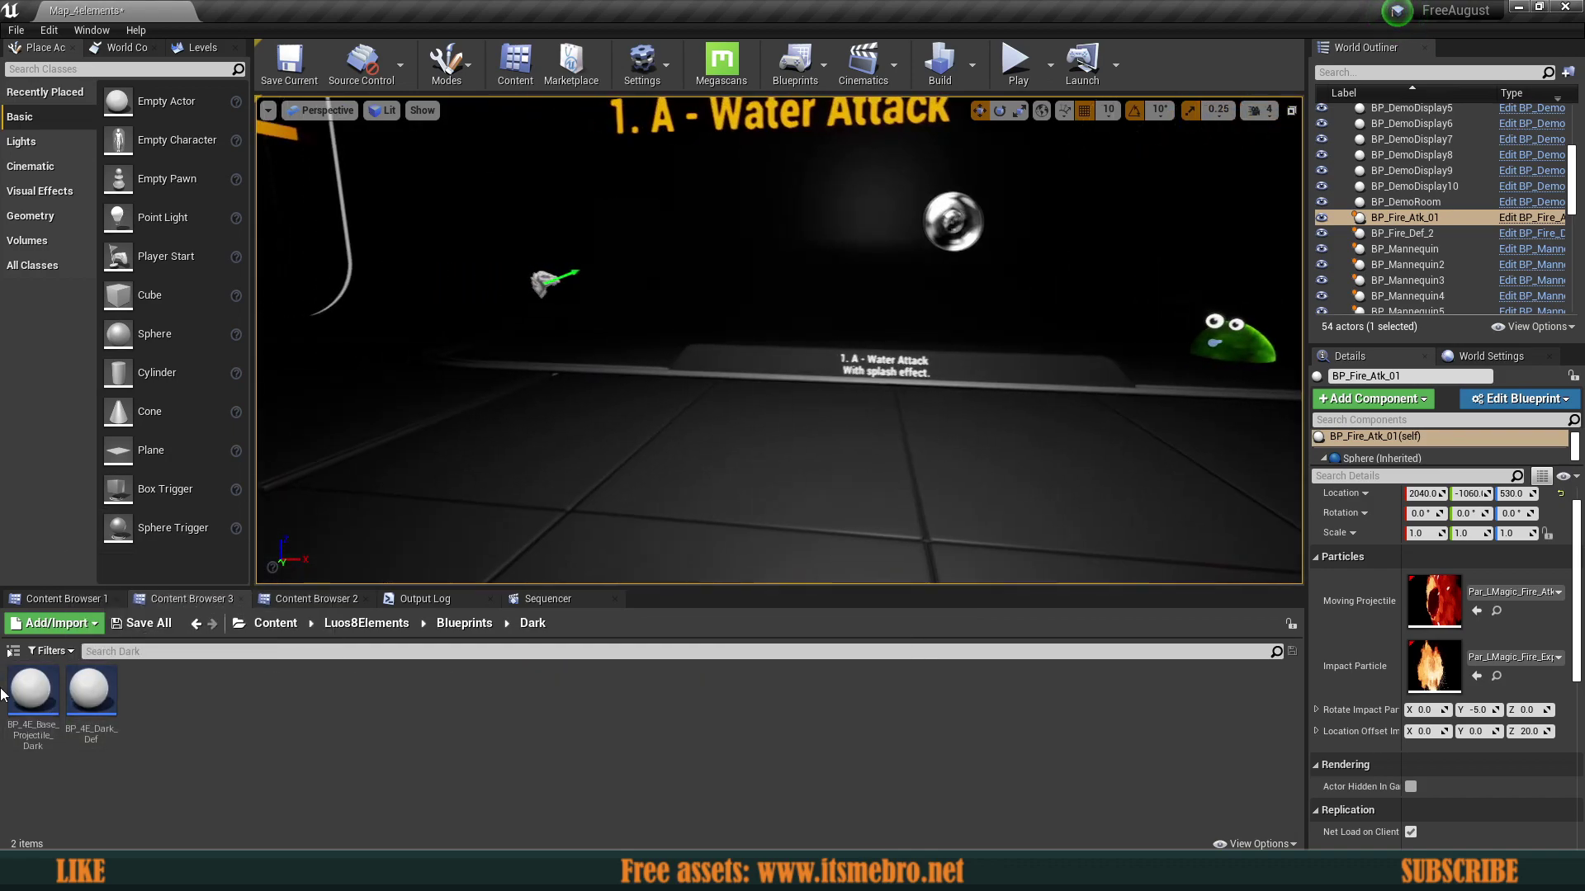
Step: Preview BP_4E_Dark_Def and BP_4E_Base_Projectile_Dark one at a time in front of the Water Attack display, deleting each
drag(33, 700, 338, 435)
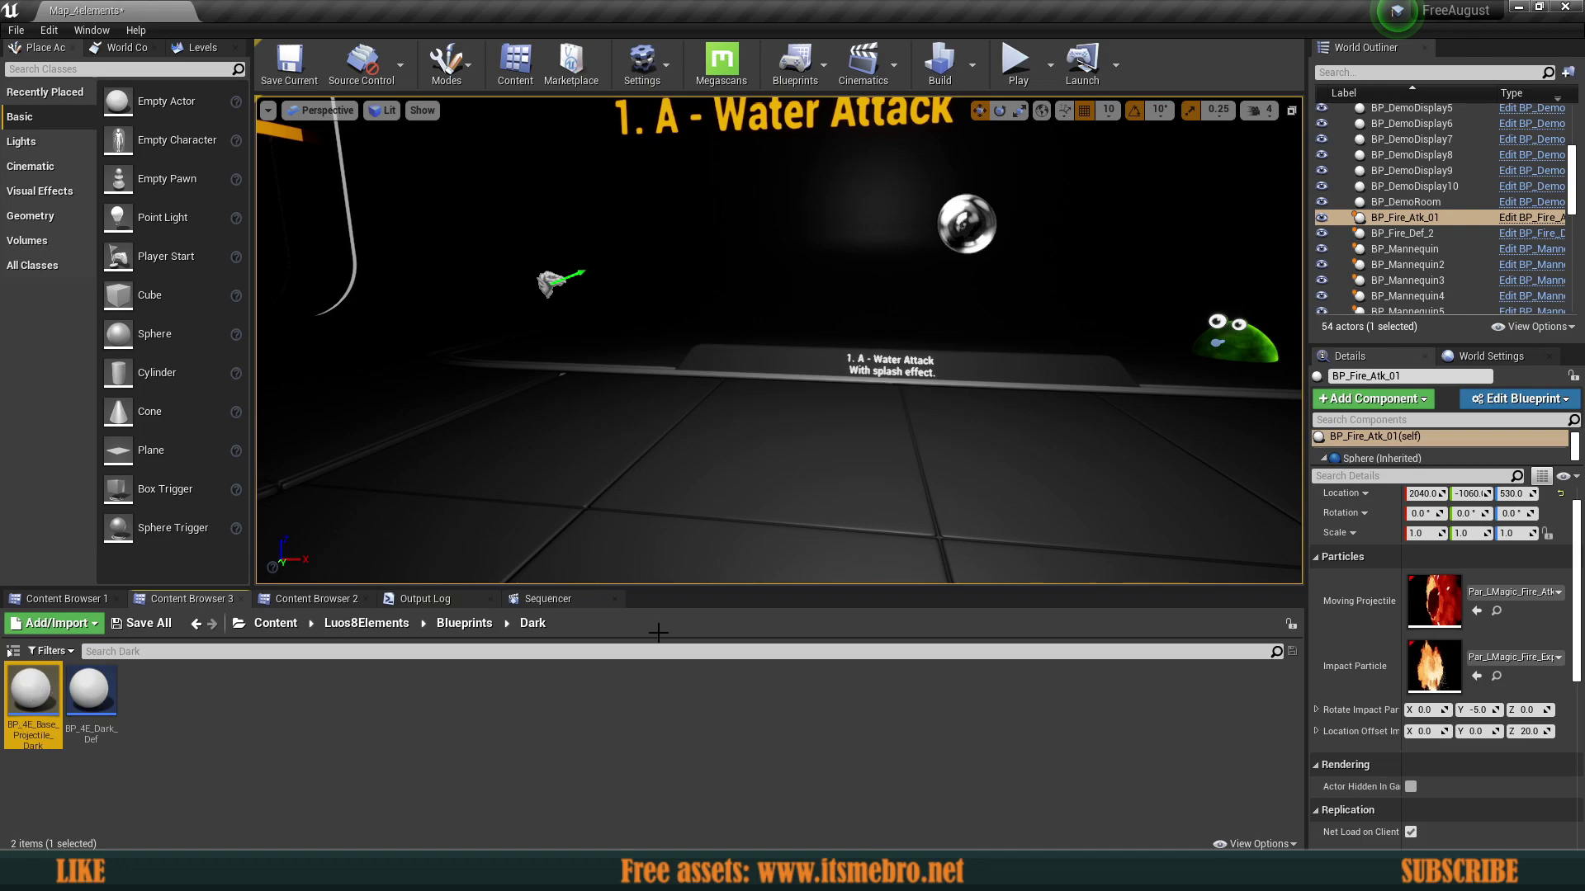
drag(400, 733, 353, 725)
drag(91, 700, 523, 452)
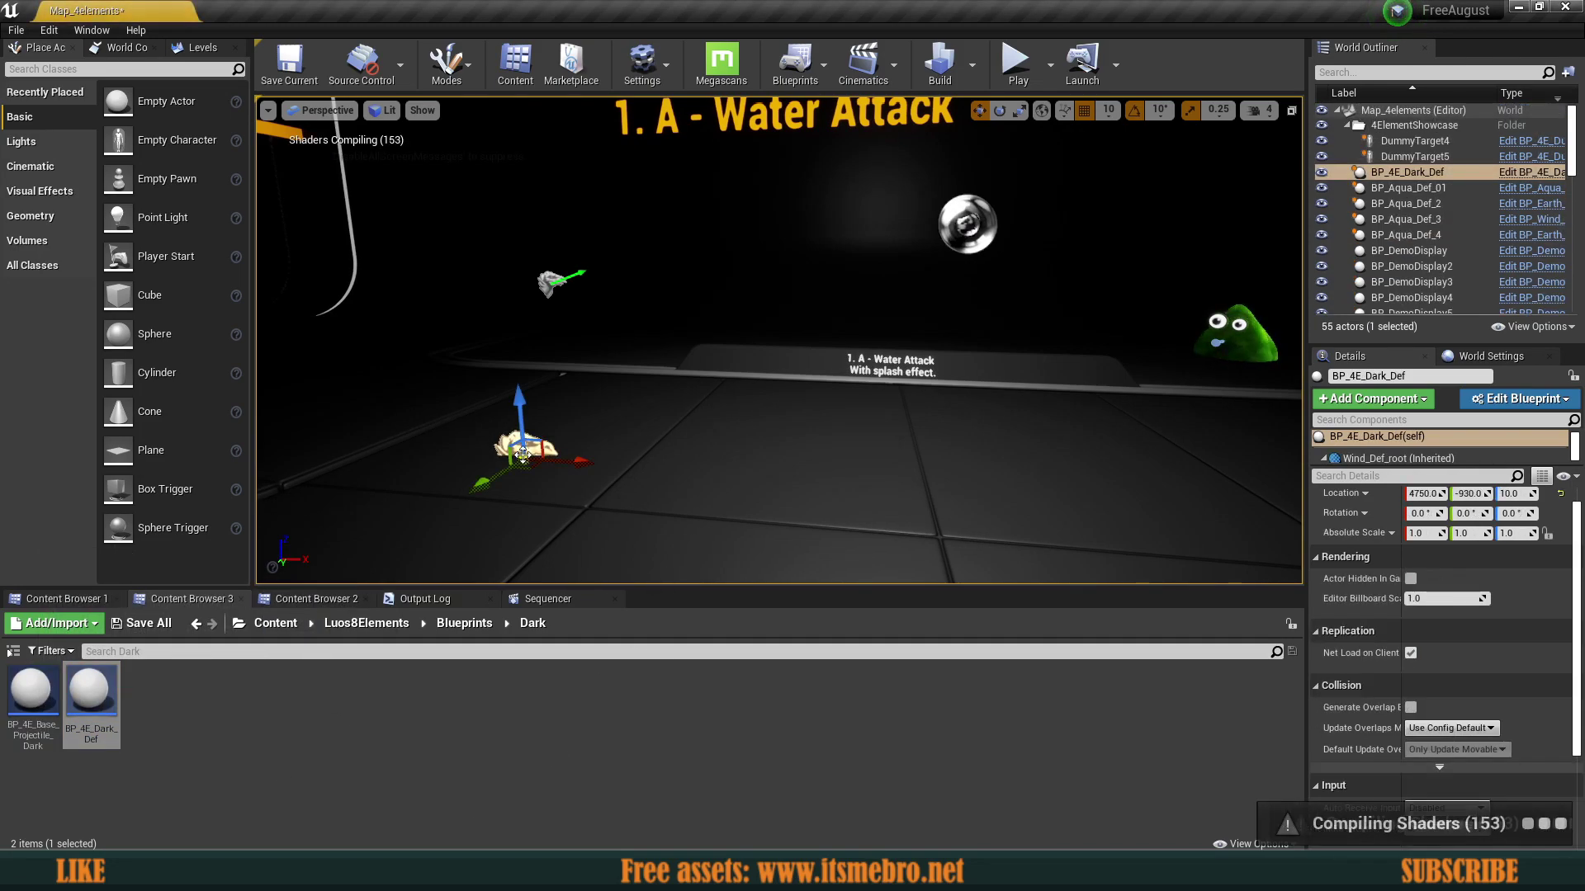
key(Delete)
drag(33, 695, 497, 253)
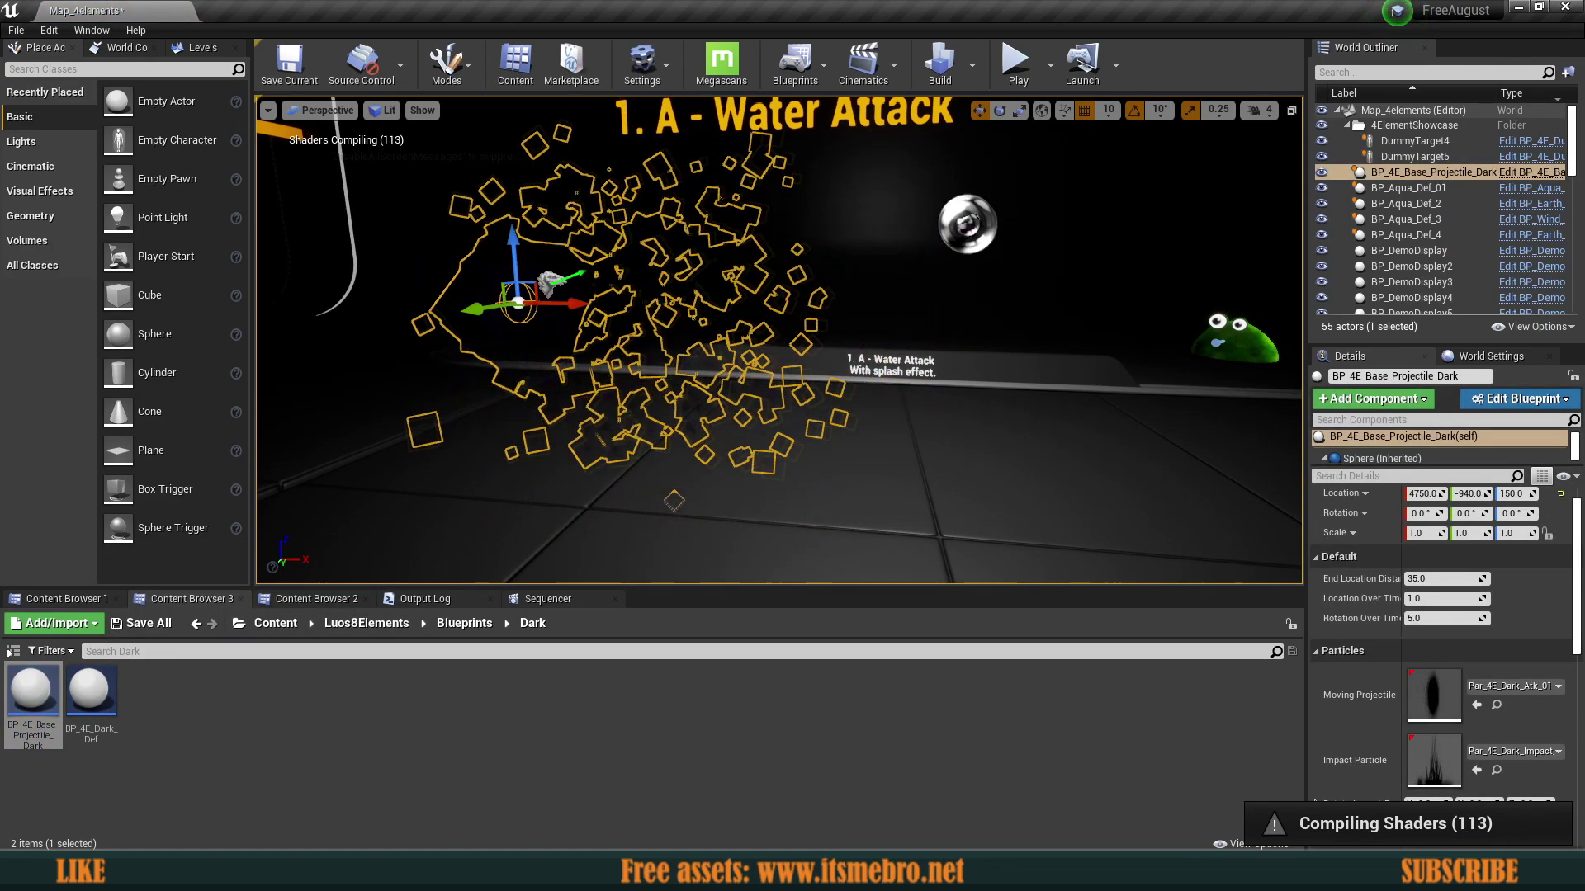
key(Delete)
Step: Open the F1LevelEditor folder from the Content root and look up the Ingame Level Editor product in the Epic Games Launcher
click(276, 624)
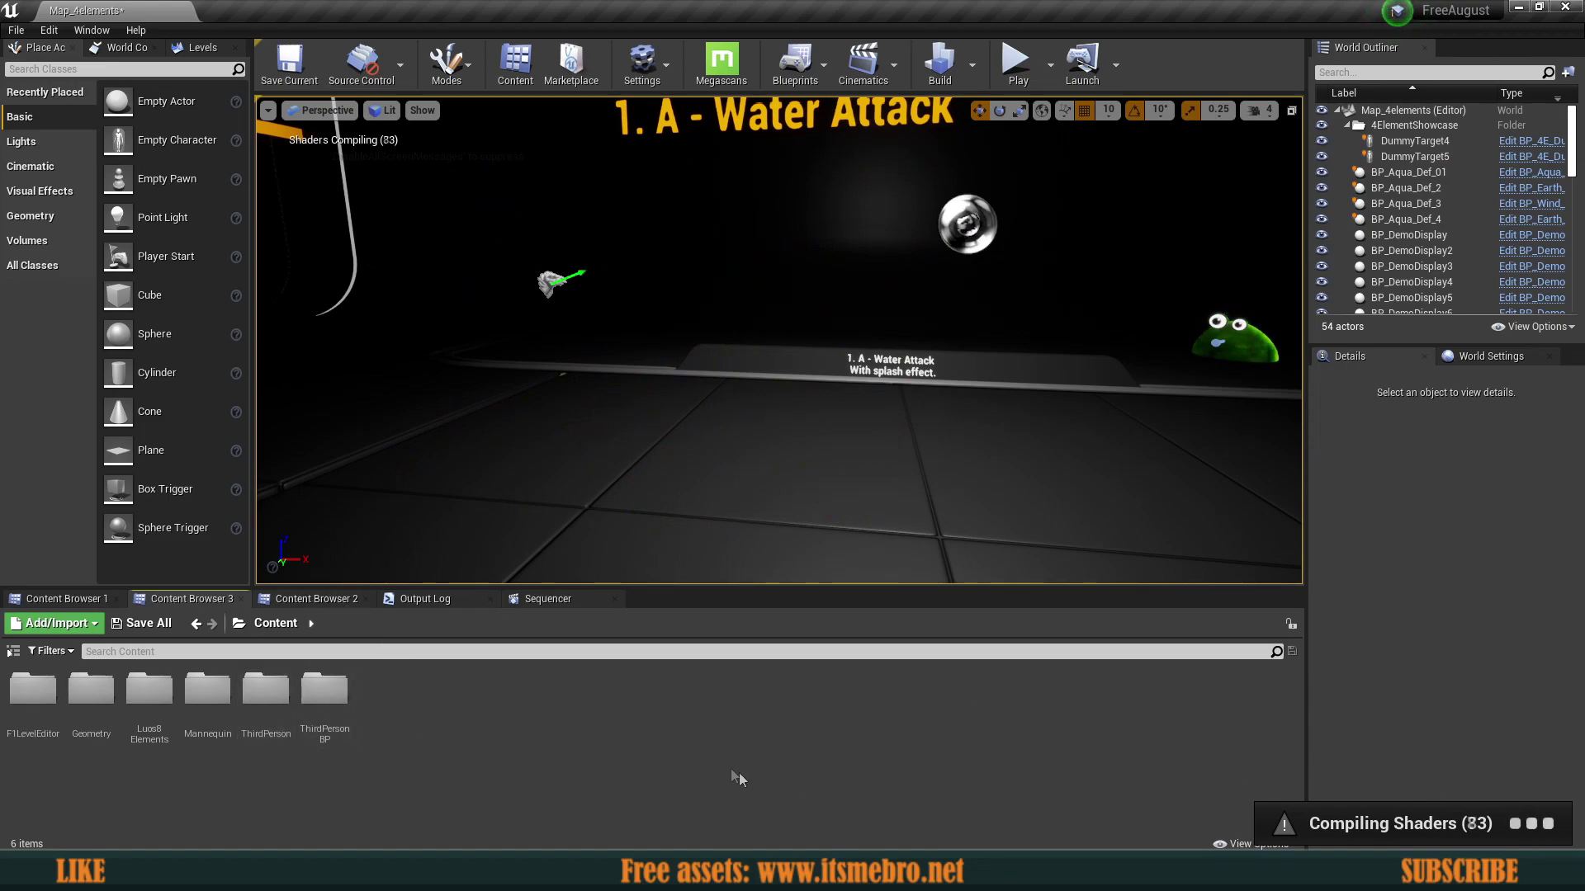
double_click(29, 681)
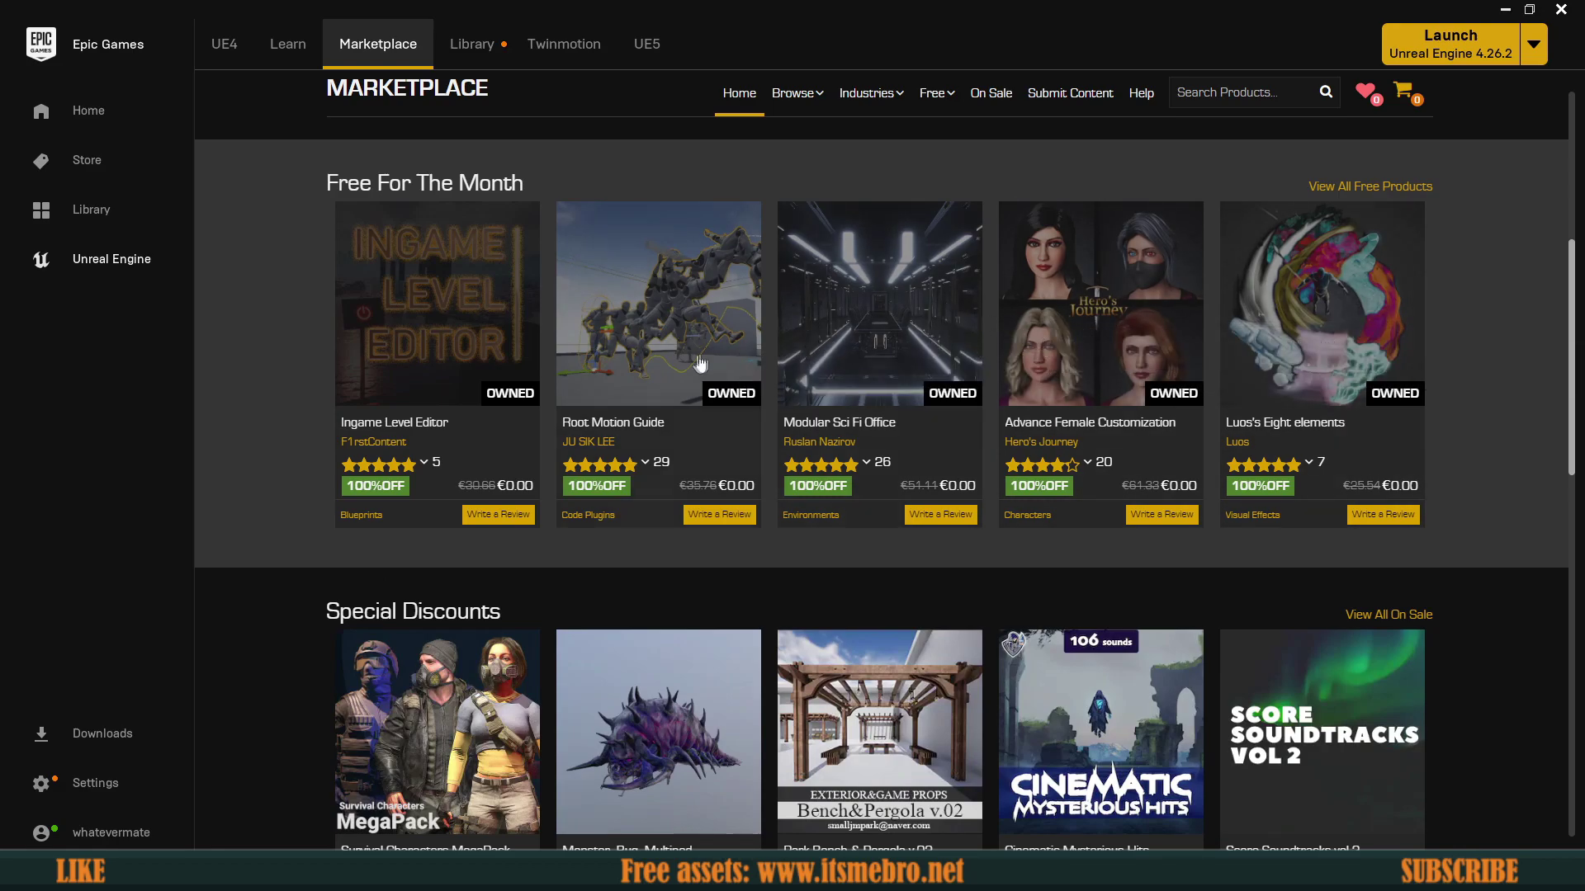
mouse_move(407, 347)
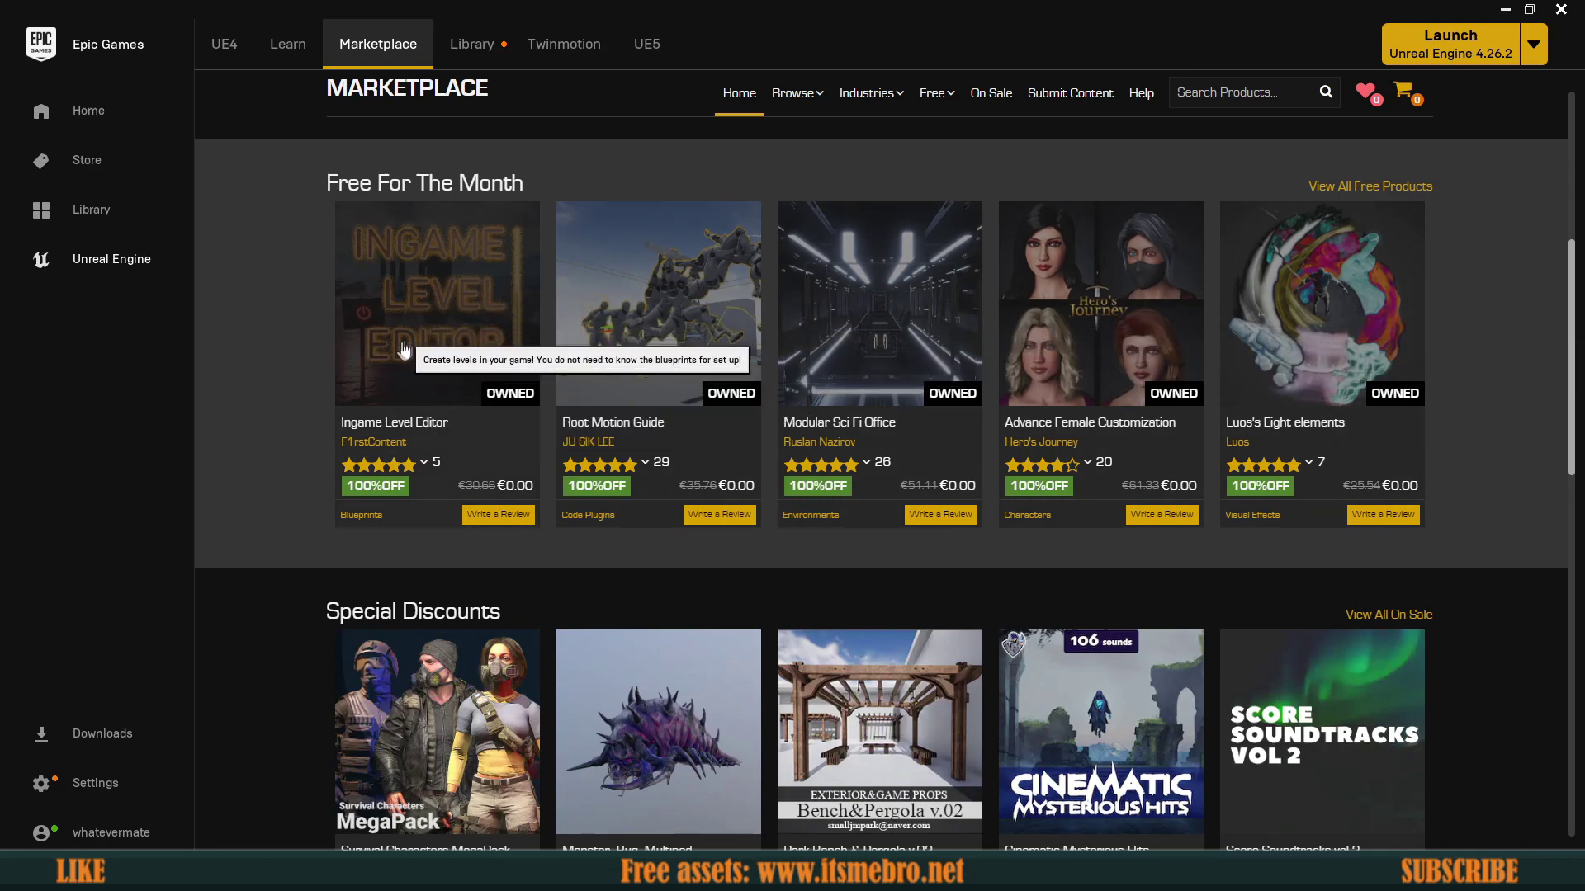
click(440, 298)
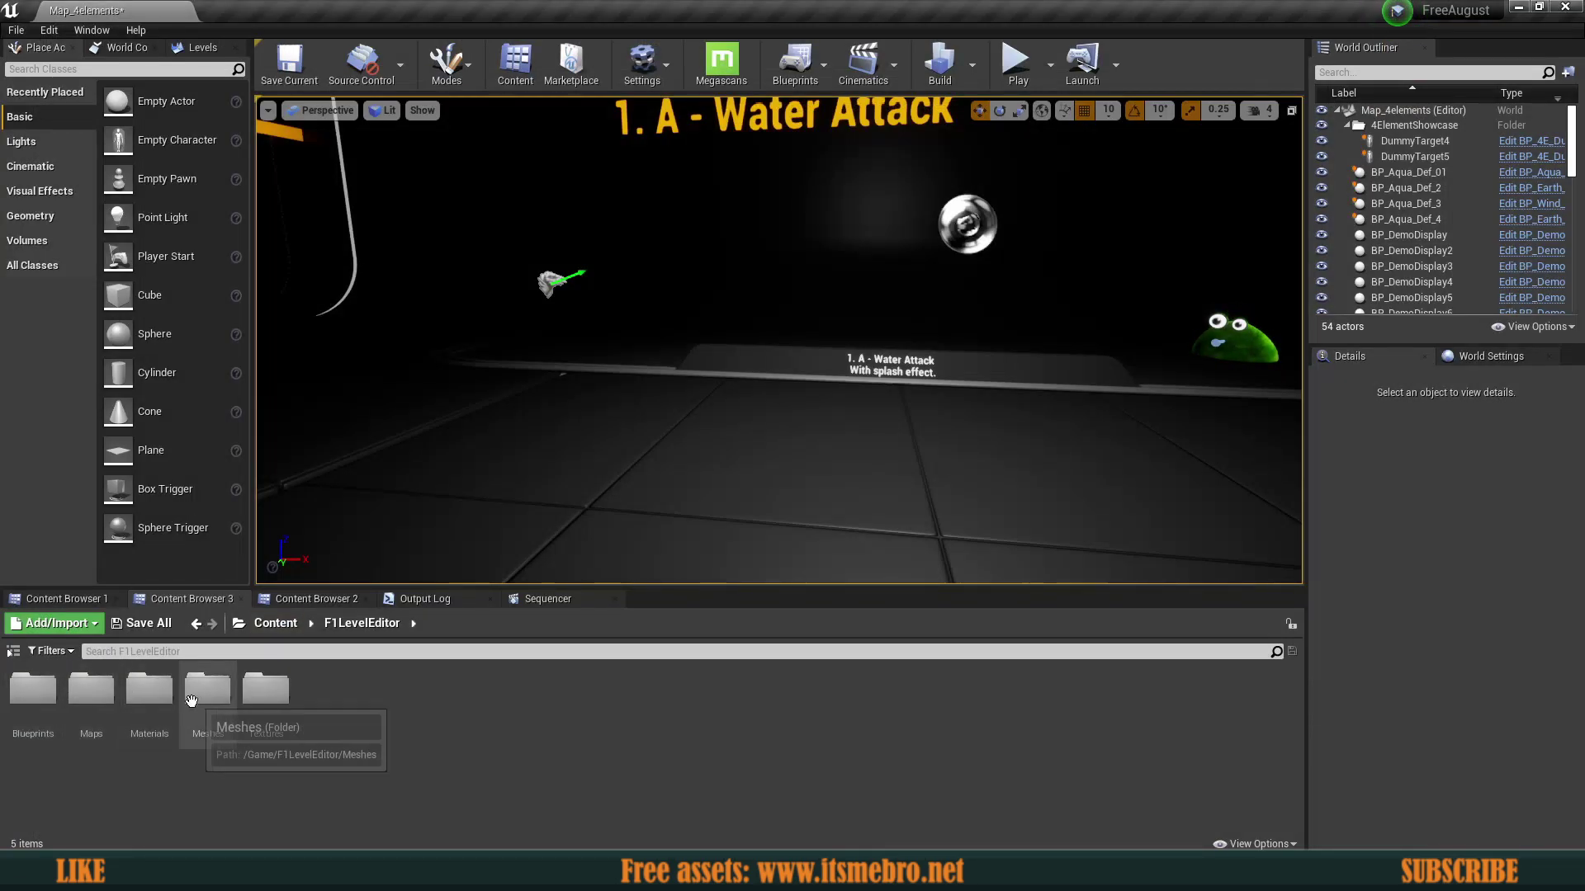
Step: Open the LVL_ClearEdit level from the F1LevelEditor Maps folder
double_click(91, 689)
click(27, 700)
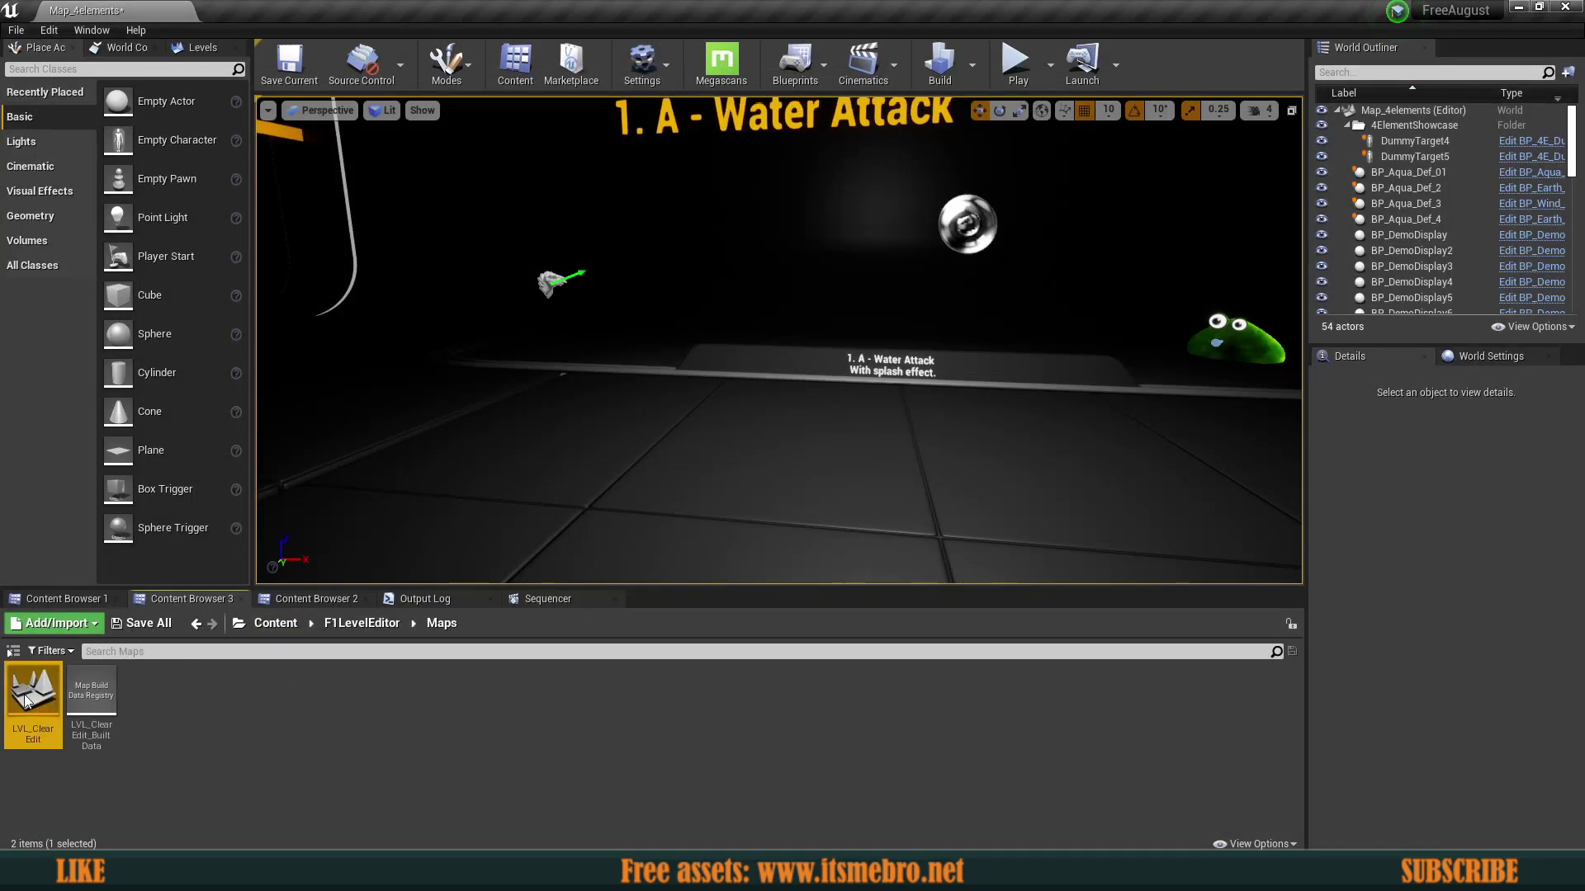
double_click(27, 700)
click(904, 601)
right_drag(594, 396, 974, 413)
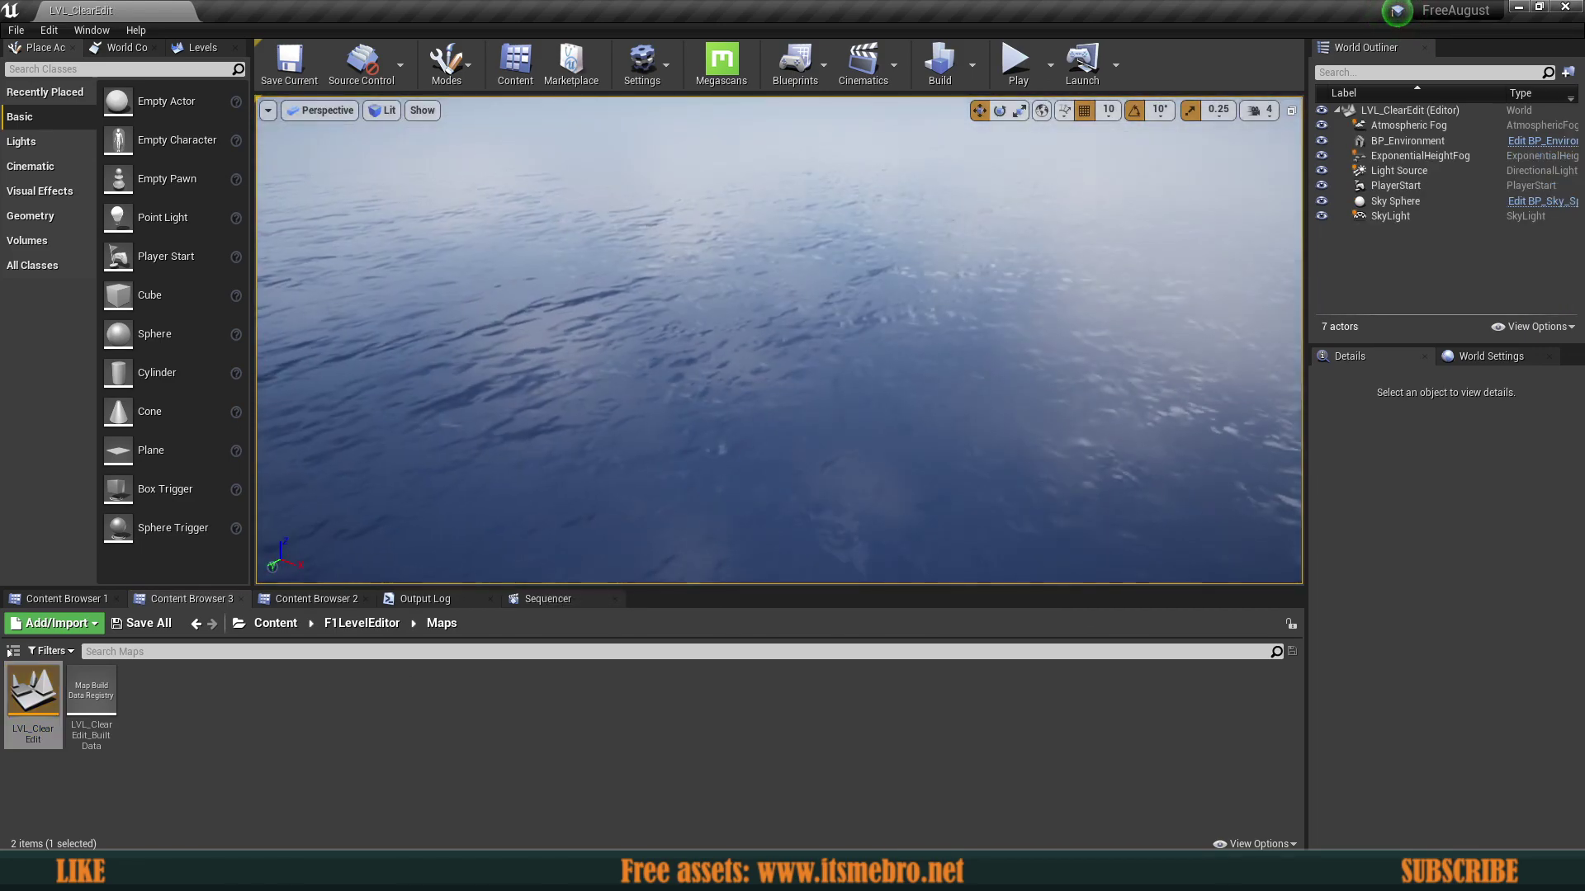
Step: Select the BP_Environment actor in the level and examine its water surface and city skyline
click(680, 446)
right_drag(836, 440, 833, 359)
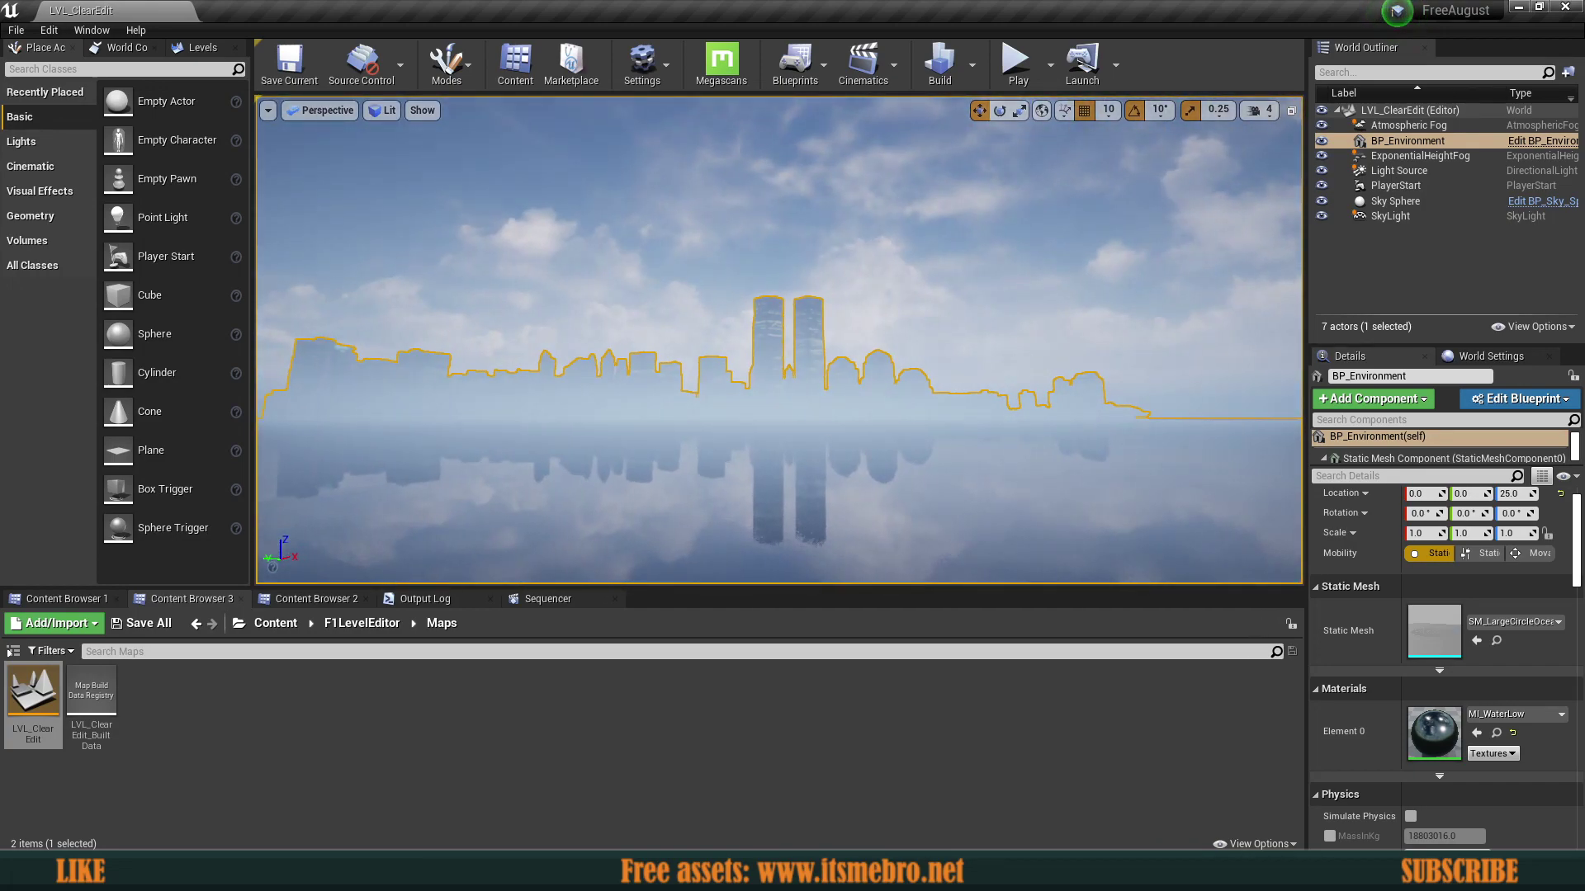
key(f)
right_drag(994, 336, 951, 373)
key(s)
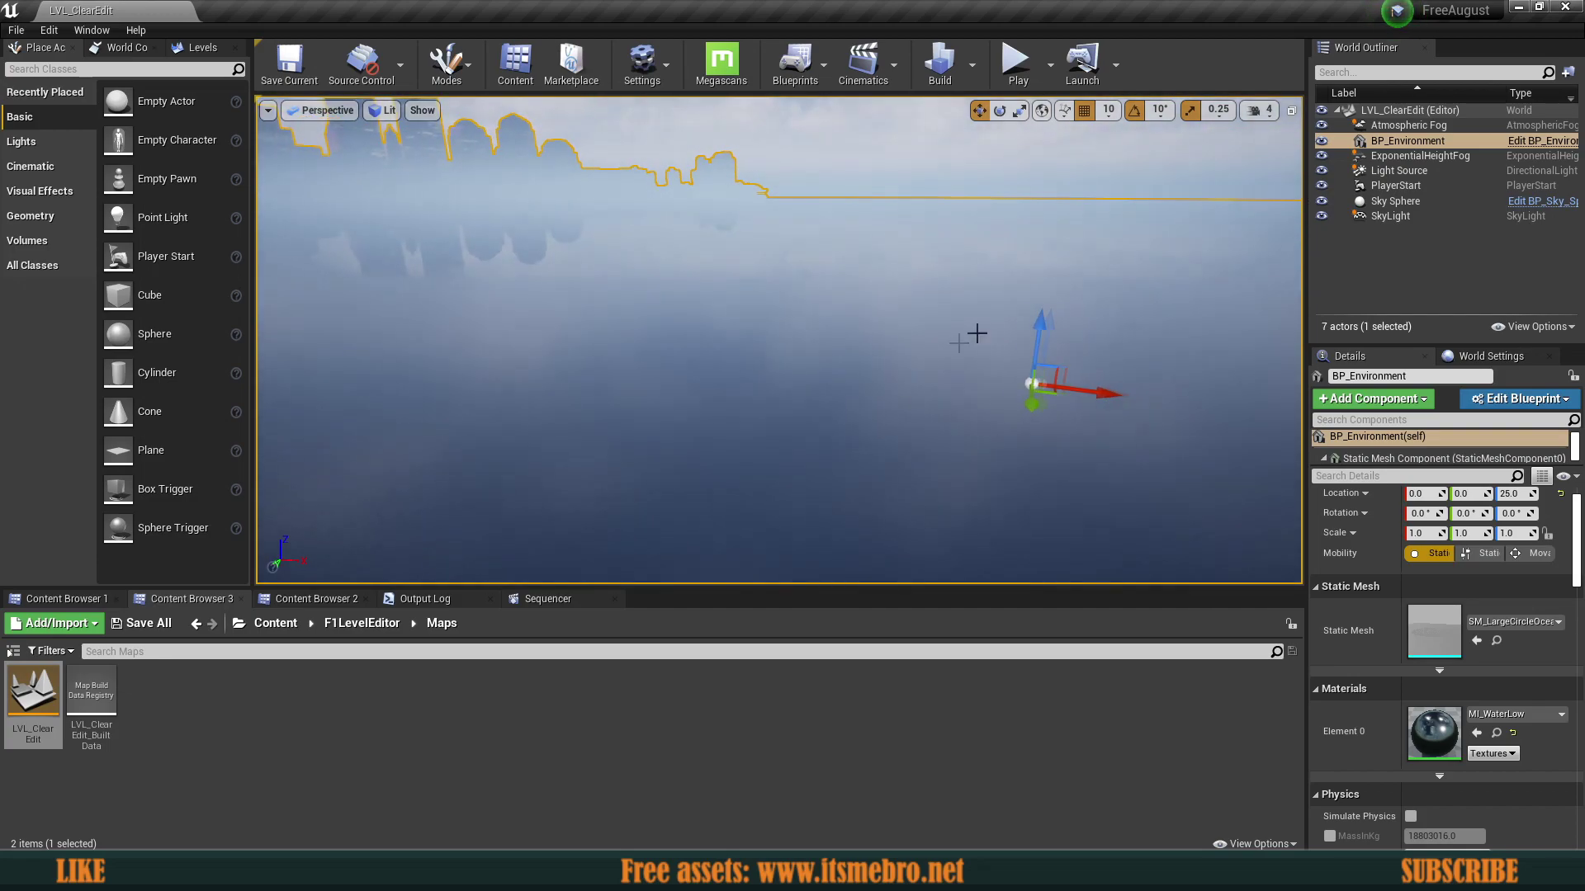
Step: Open the BP_Environment blueprint and inspect its Skybox and static mesh components in the blueprint's 3D view
click(1552, 144)
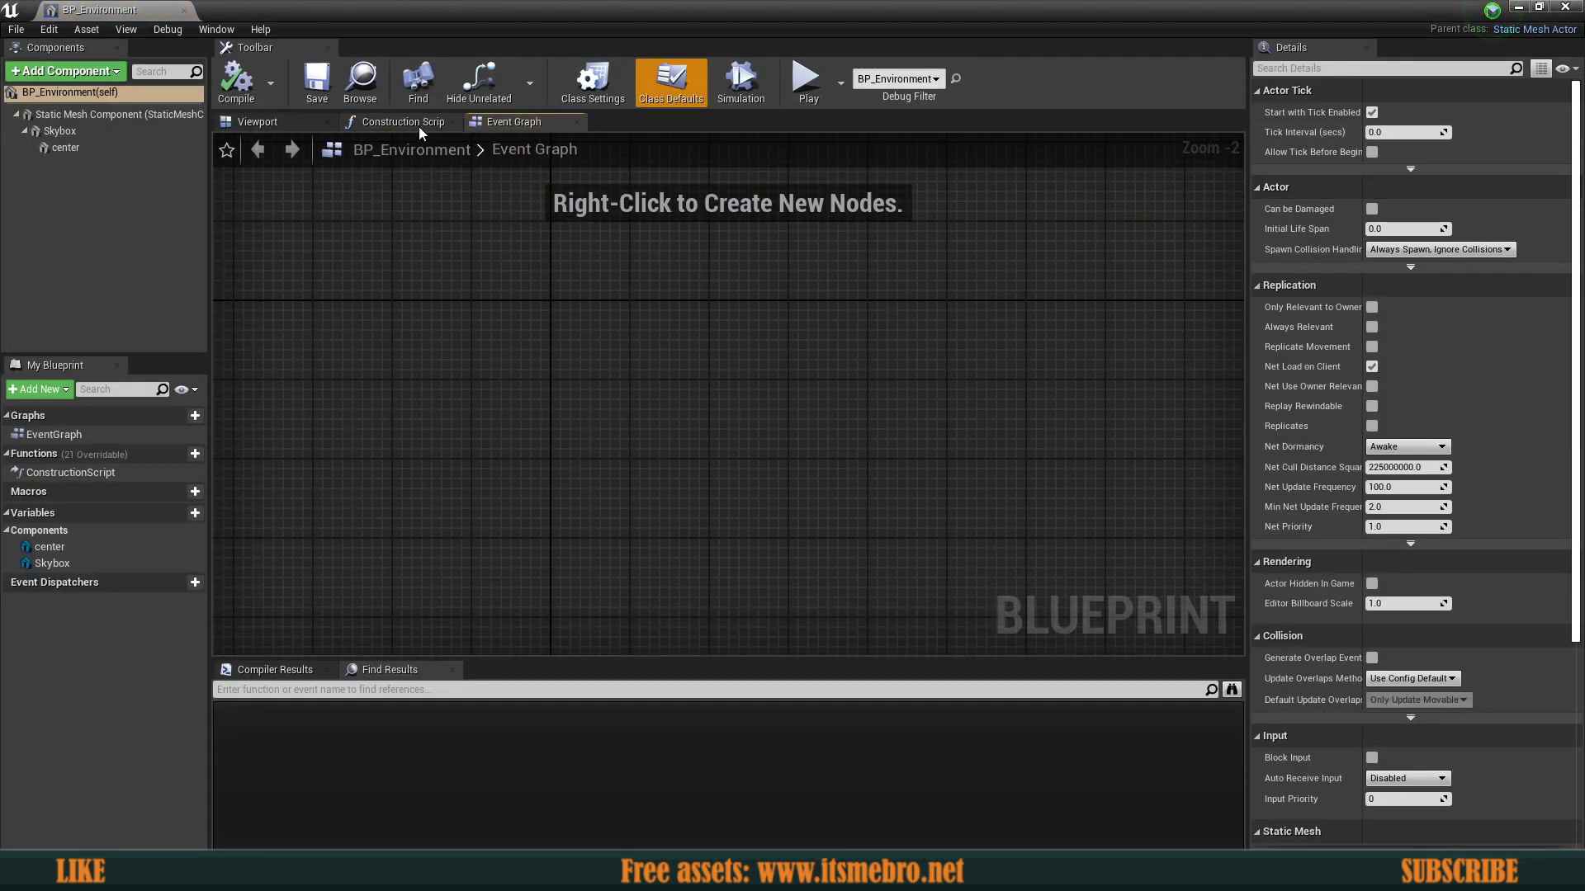
click(257, 122)
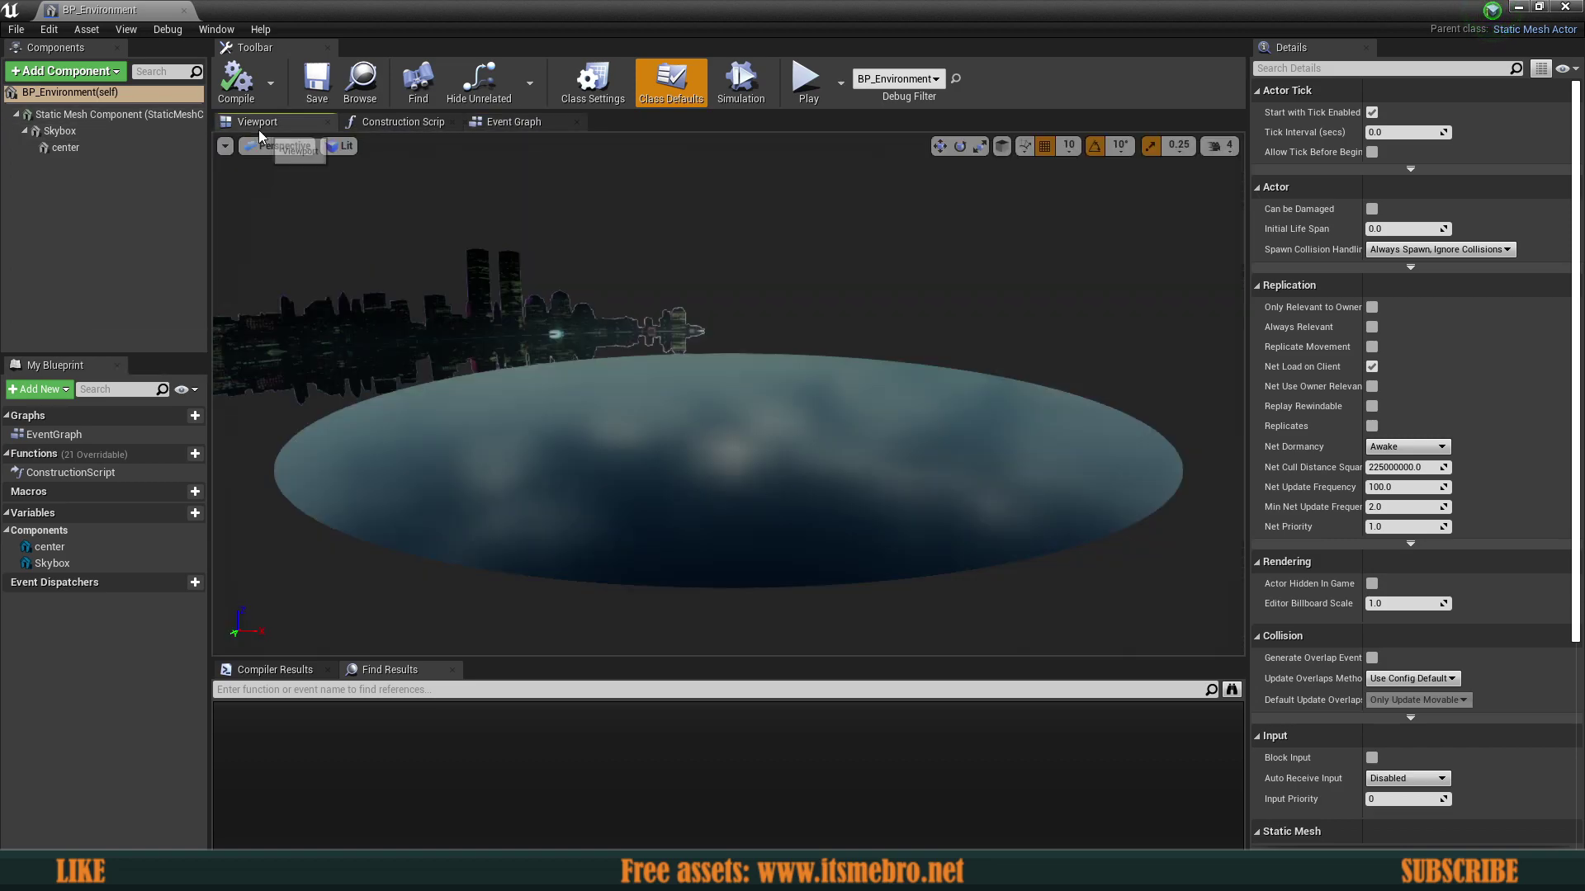
right_drag(728, 395, 667, 383)
click(59, 130)
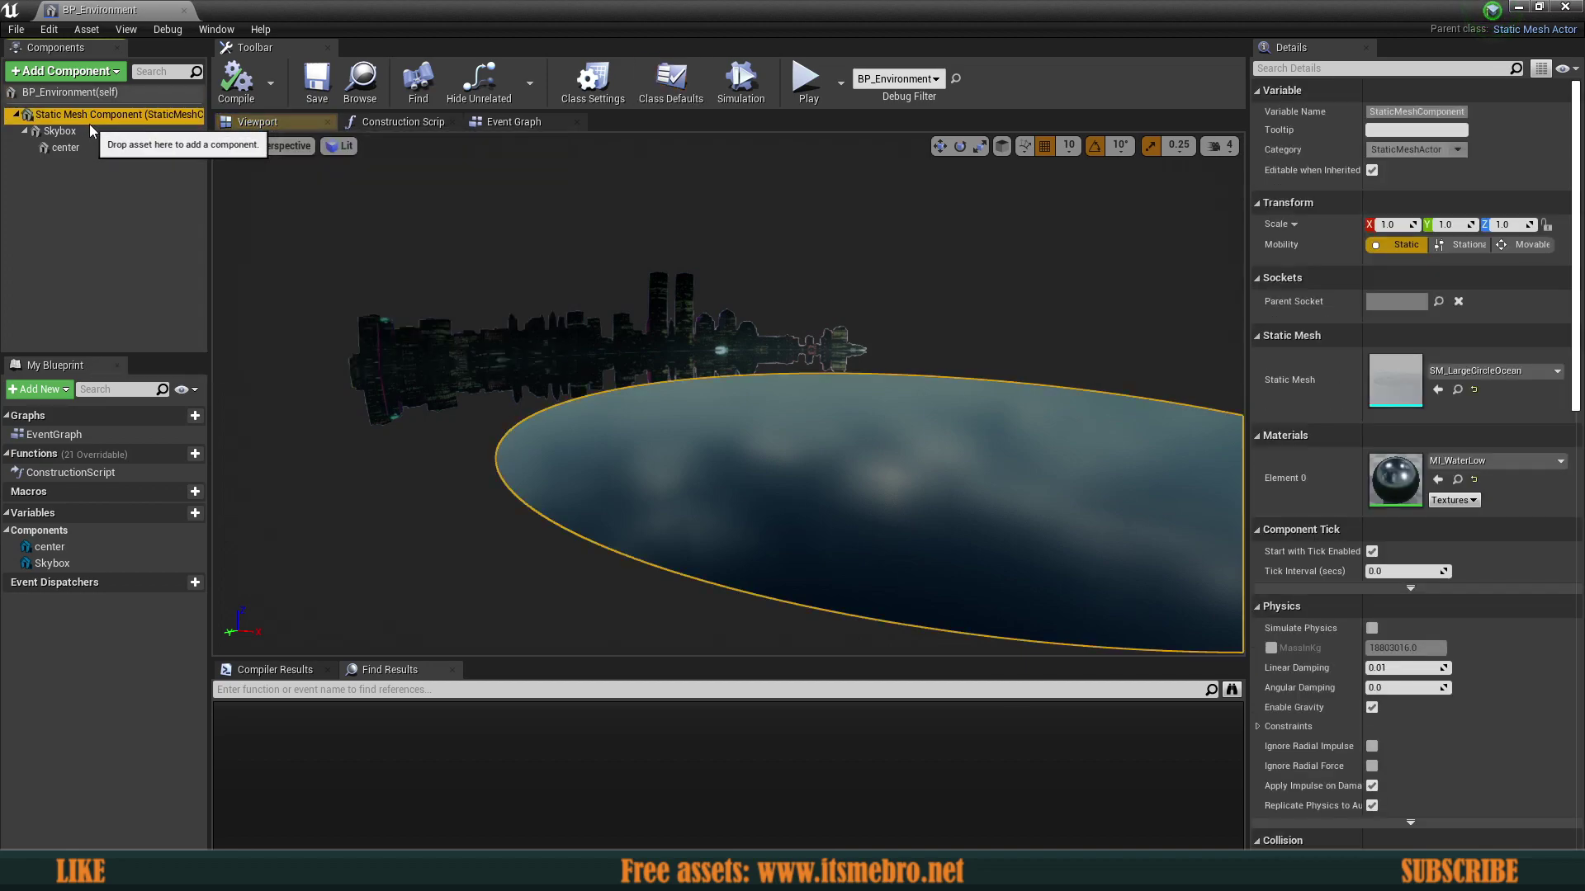
mouse_move(528, 387)
right_down()
mouse_move(602, 397)
mouse_move(511, 378)
right_up()
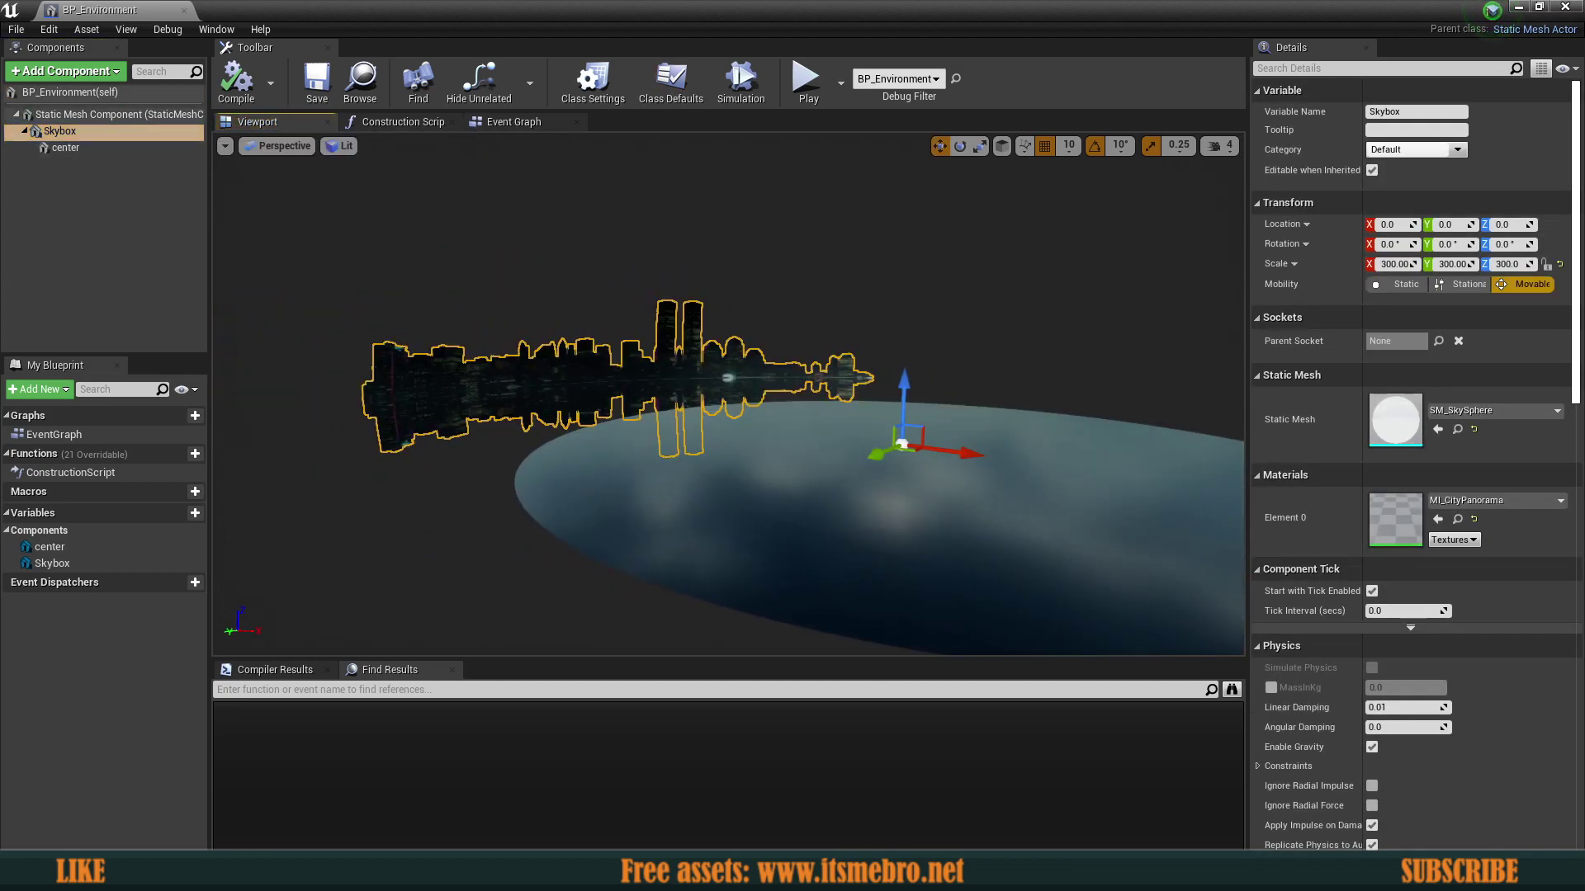
click(73, 121)
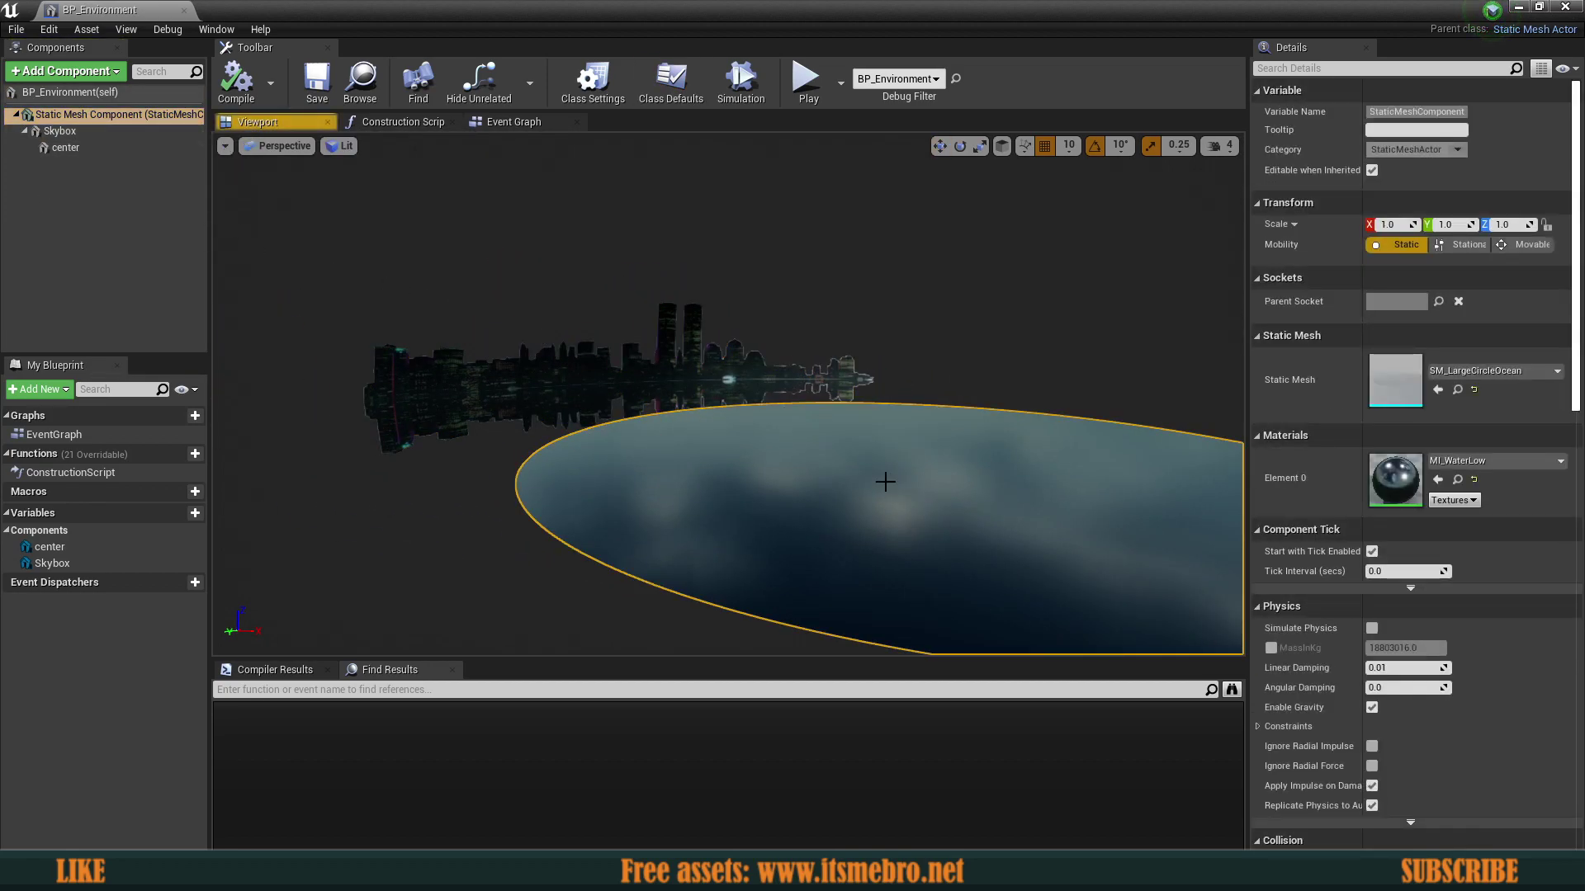
key(f)
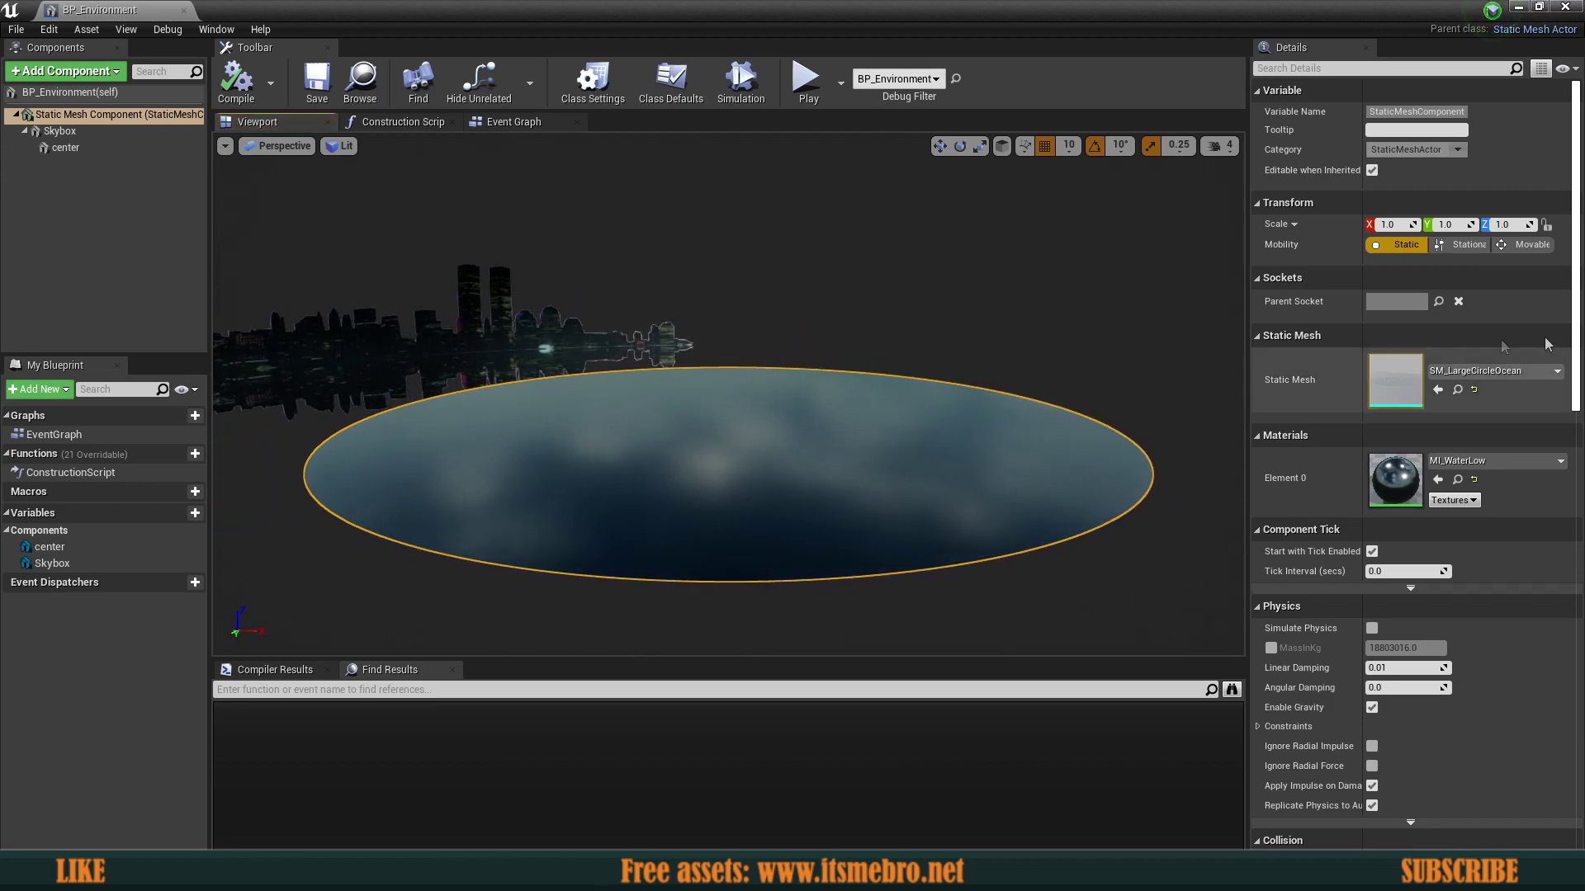
Step: Locate the SM_LargeCircleOcean mesh in the content folders and look over the ocean in the level
click(1459, 392)
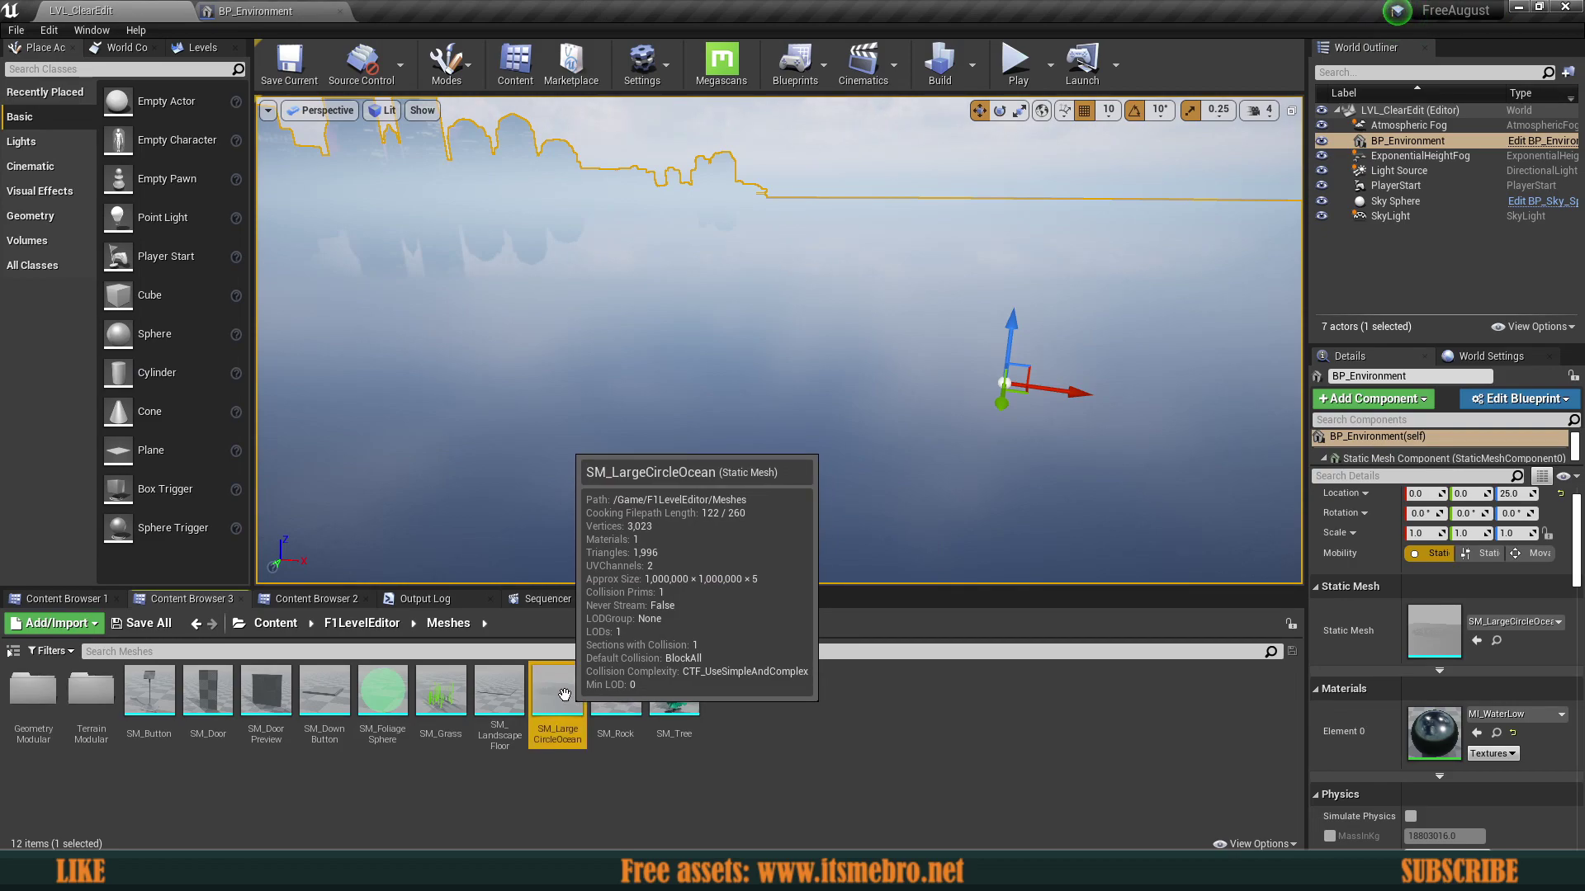
right_drag(627, 445, 566, 504)
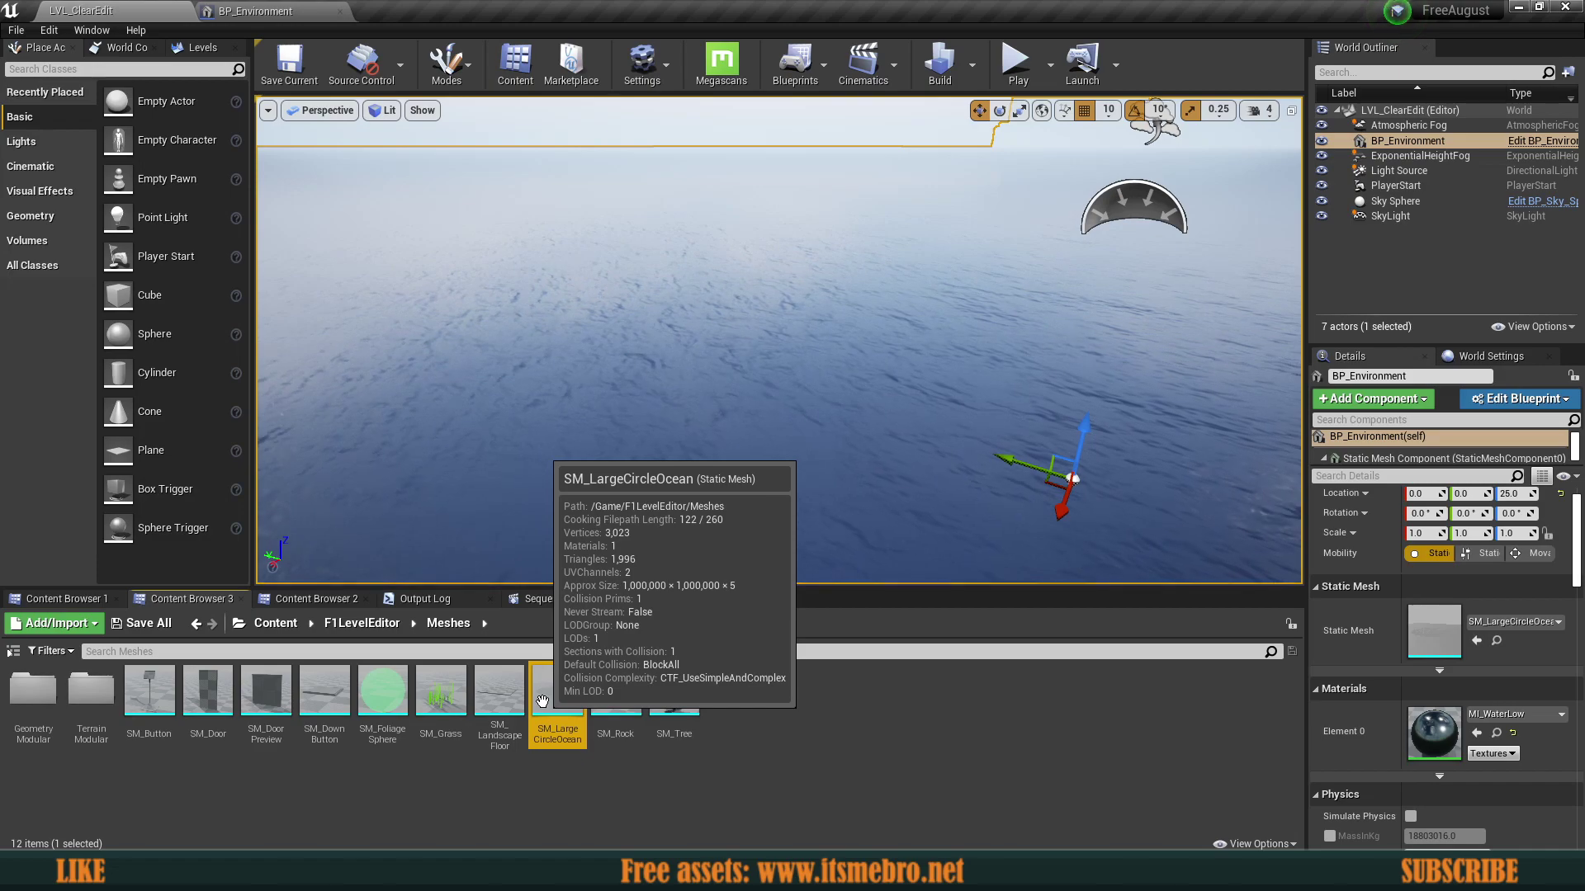
key(f)
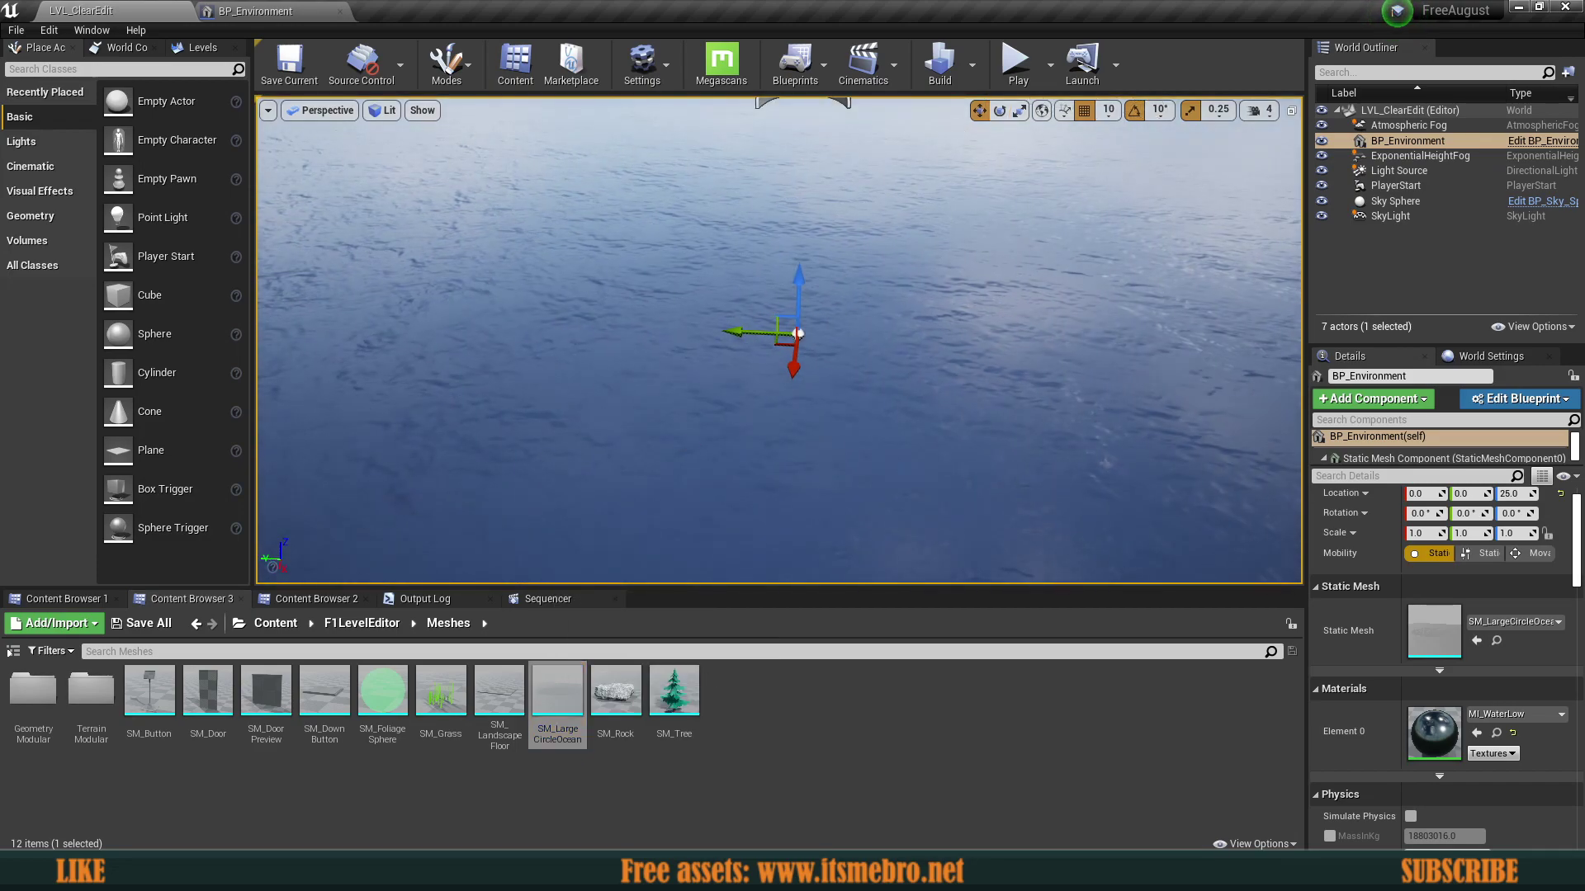
Step: Clear the selection and look across the water towards the city skyline
key(Escape)
click(757, 726)
right_drag(771, 435, 800, 376)
click(799, 467)
key(Escape)
right_drag(820, 513, 967, 446)
scroll(821, 502, up, 3)
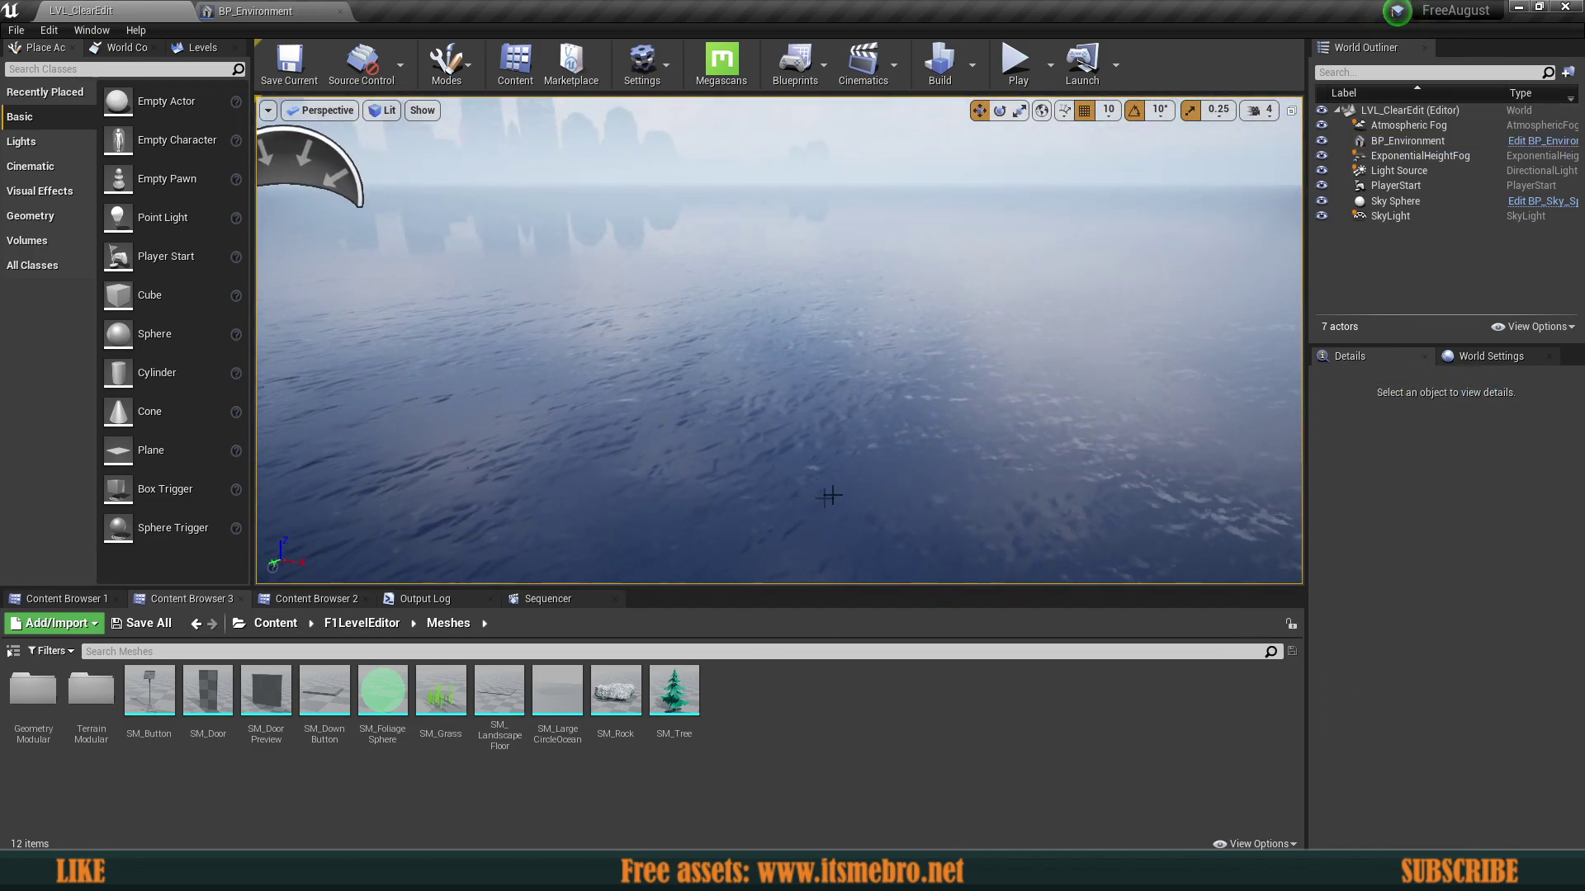
scroll(829, 495, down, 4)
right_drag(829, 495, 802, 489)
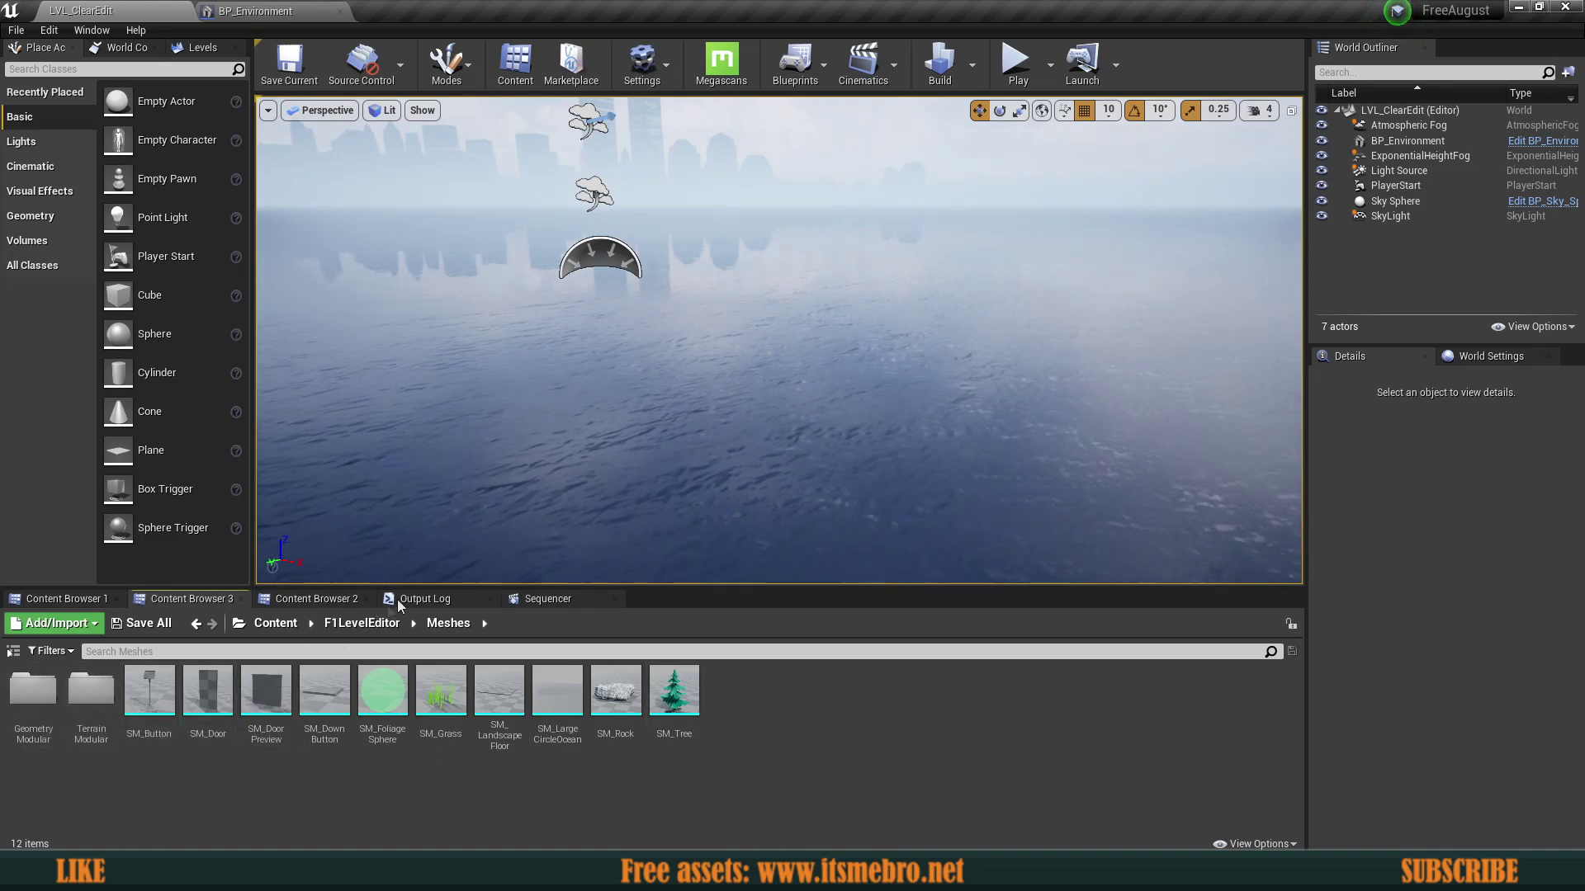
Step: Play LVL_ClearEdit briefly to test it, and stop the session
click(1015, 61)
click(820, 265)
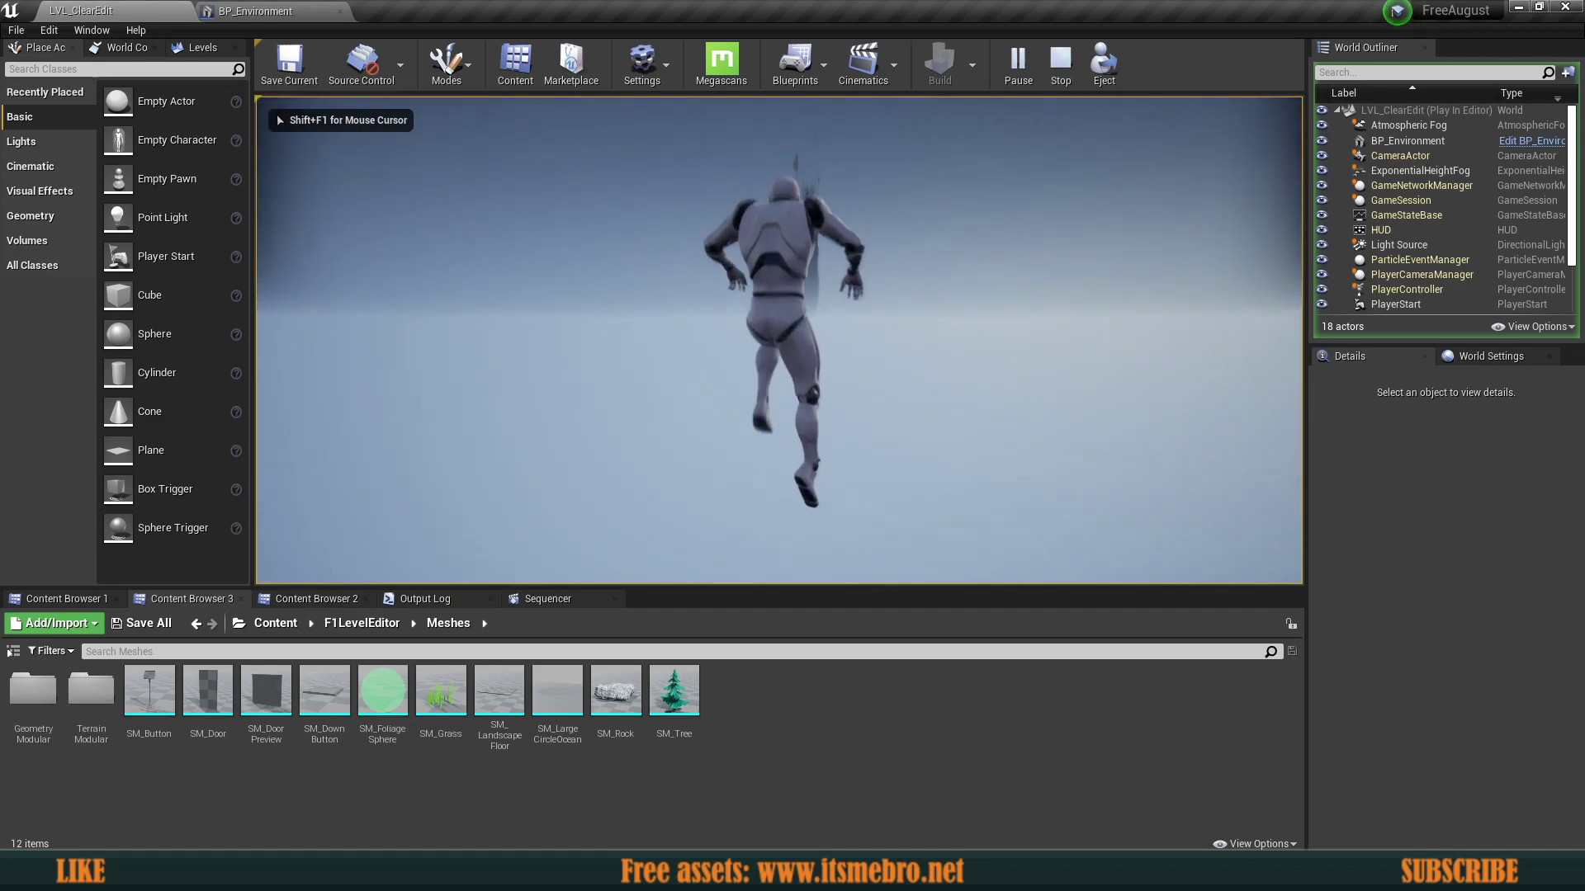
key(Escape)
Step: Browse the F1LevelEditor Blueprints folder and its inner Blueprints subfolder
click(275, 623)
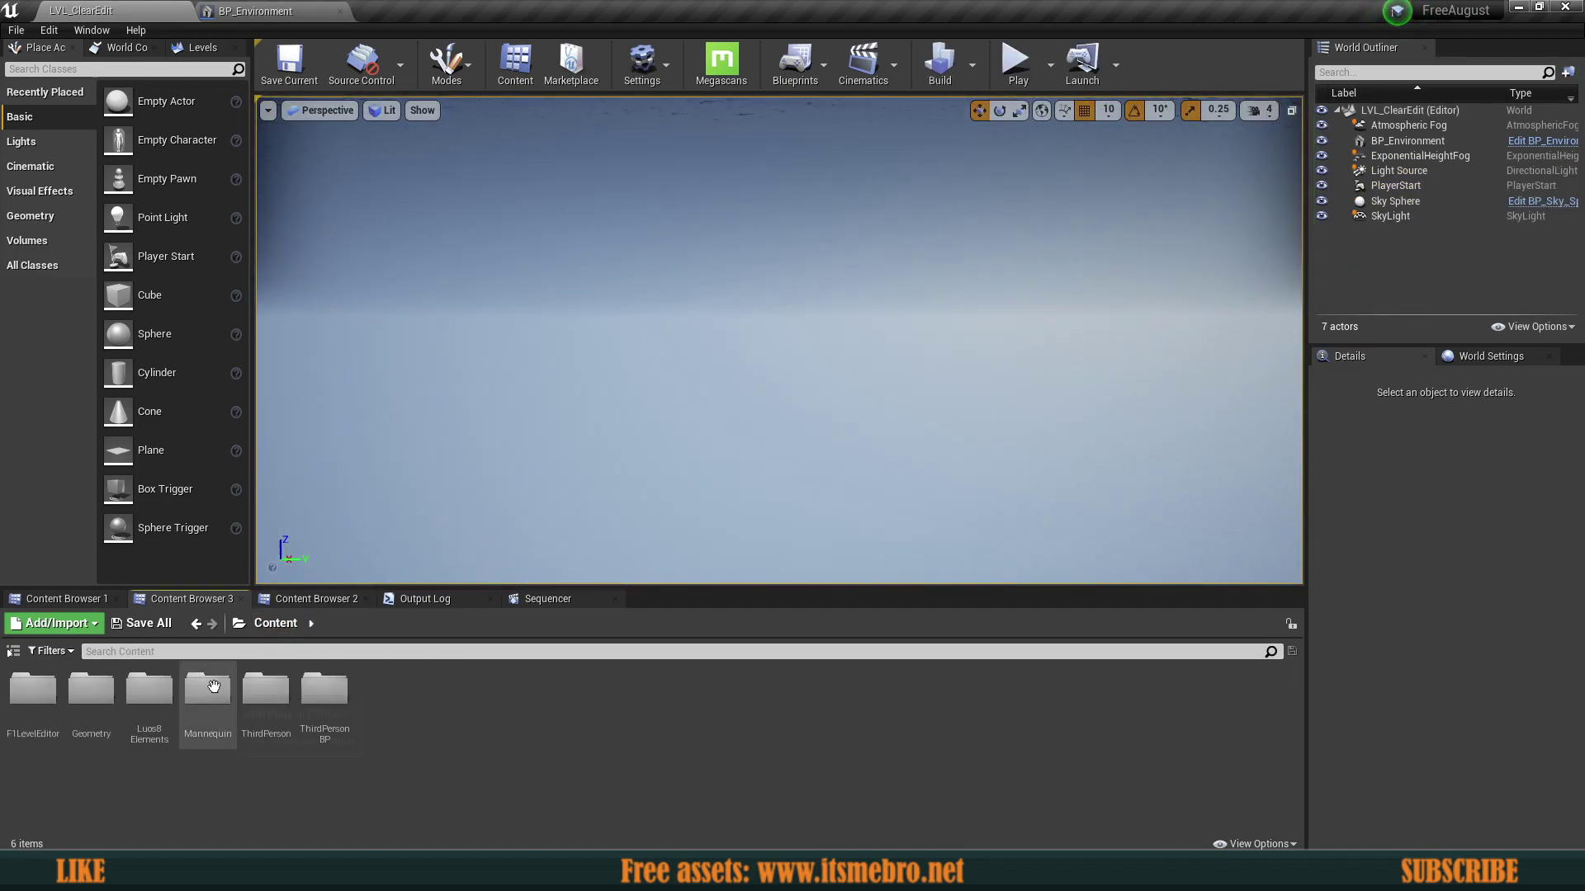
double_click(29, 697)
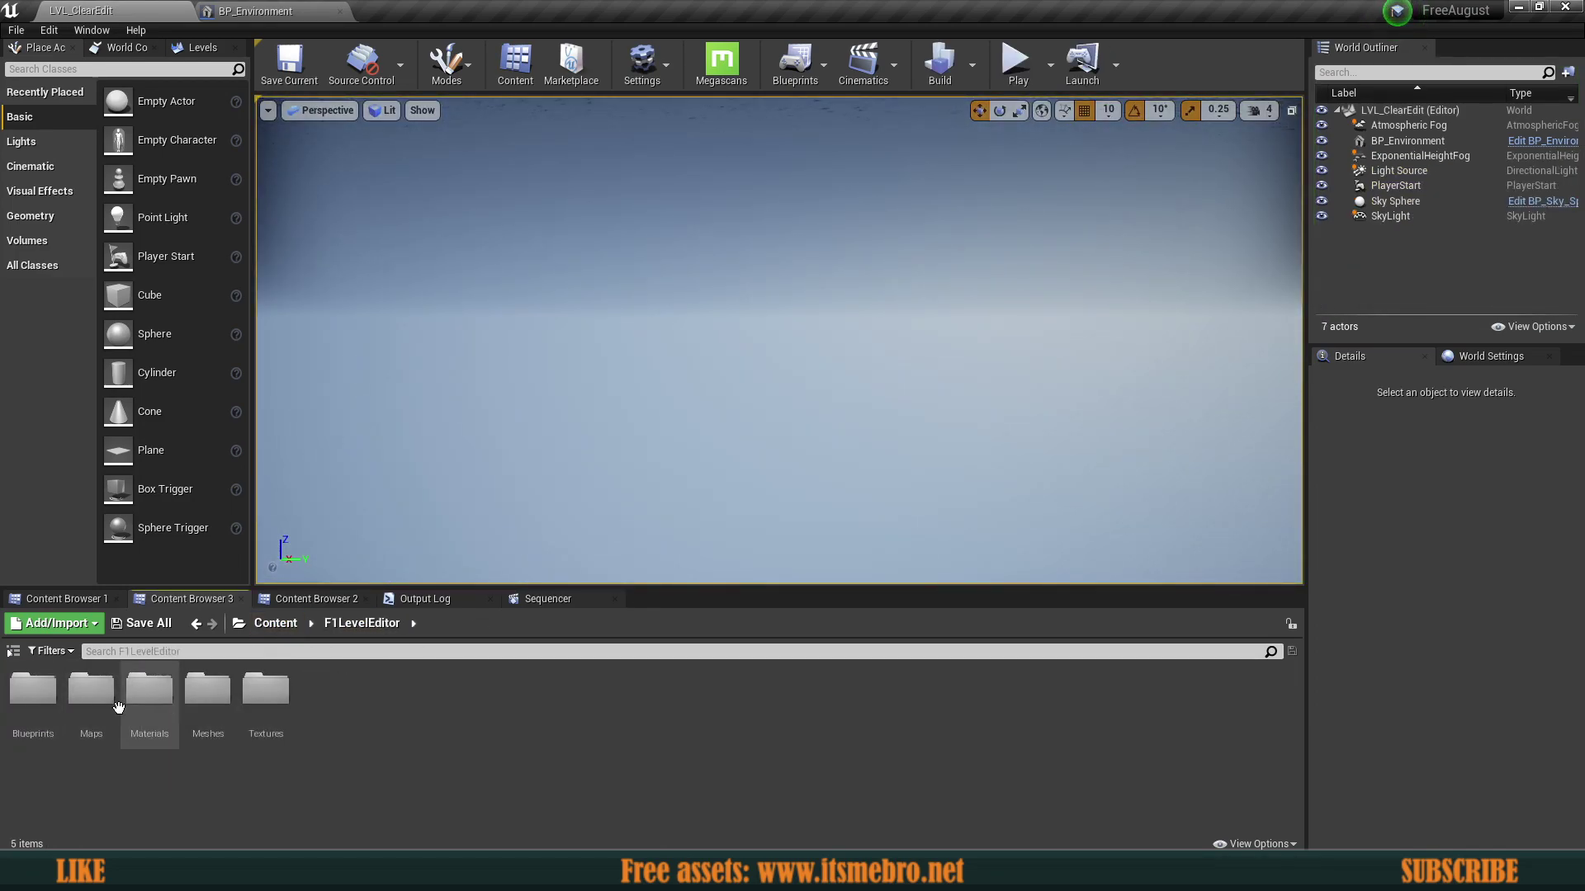
double_click(22, 702)
double_click(42, 695)
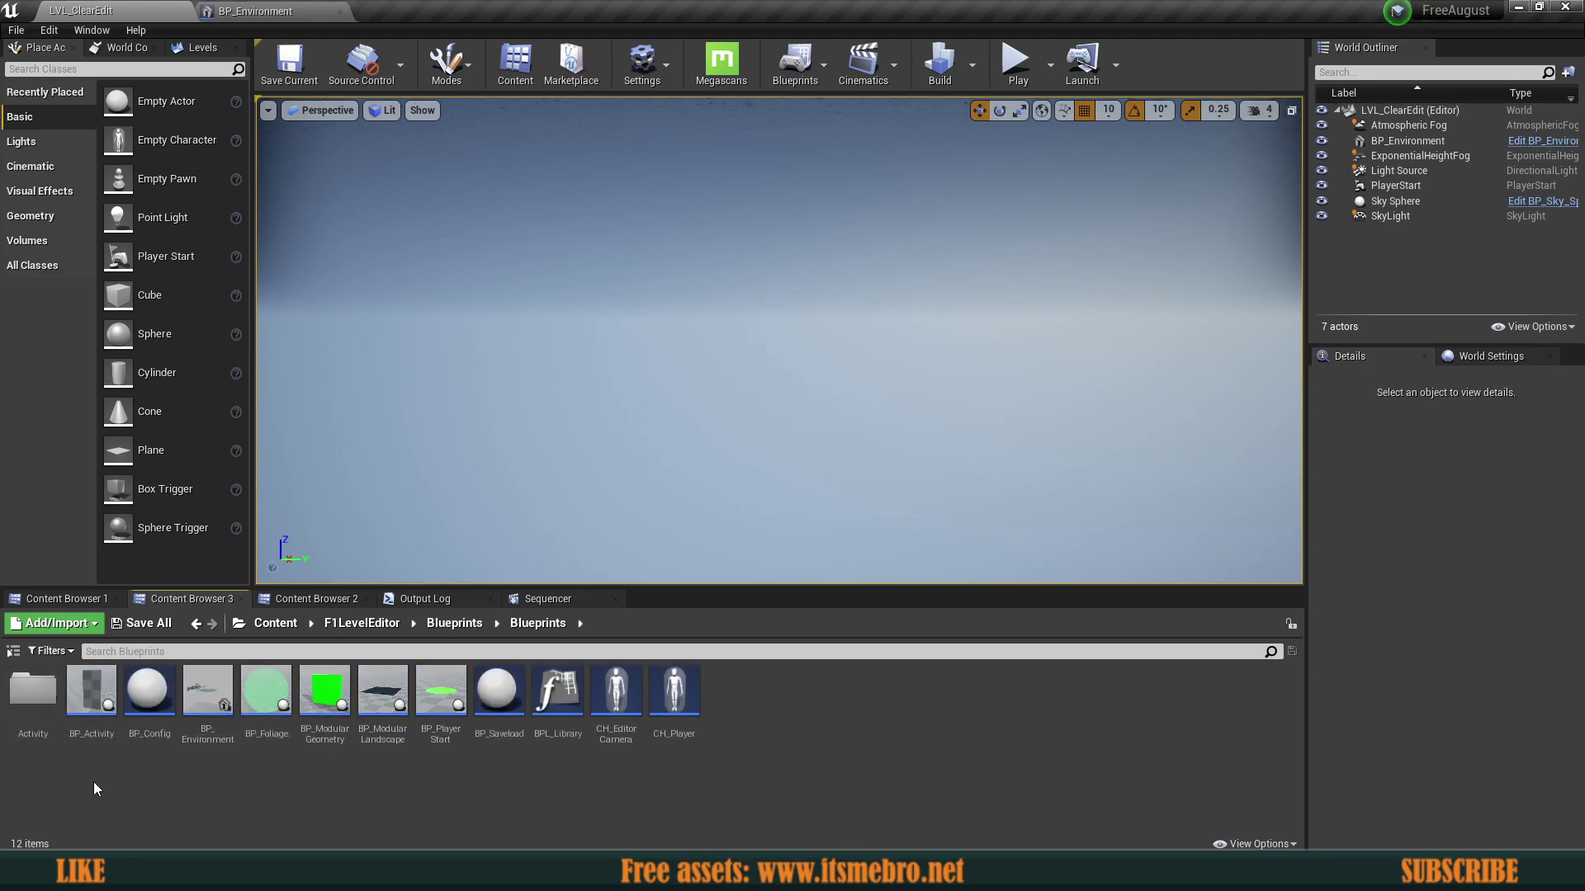
key(alt+Left)
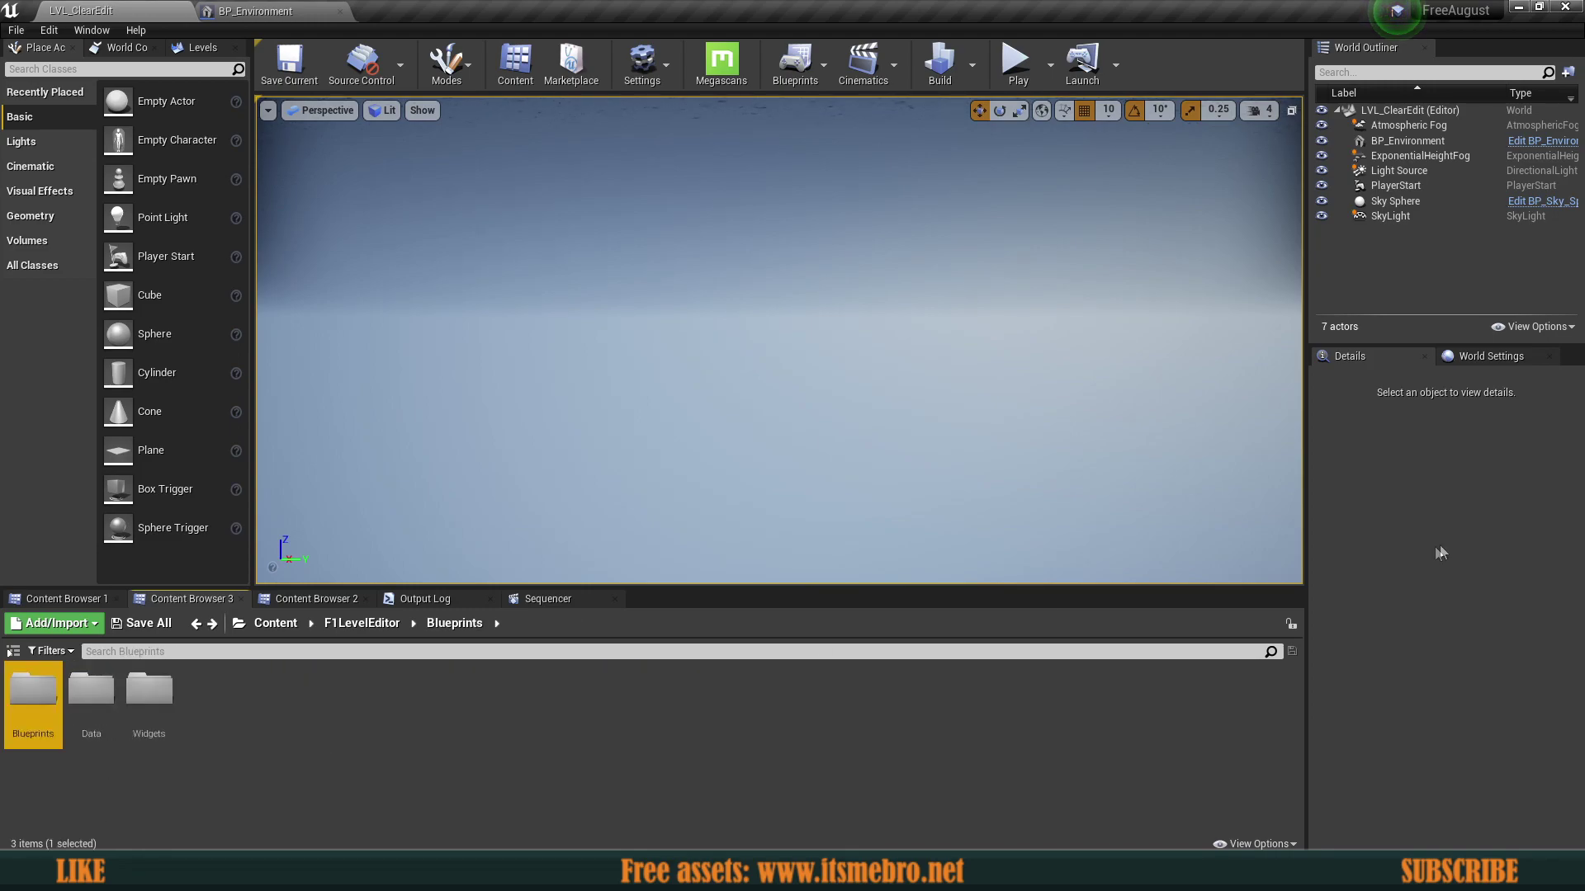
Step: Set the level's GameMode Override to BP_EditorGameMode and play the level
click(1492, 356)
click(1318, 500)
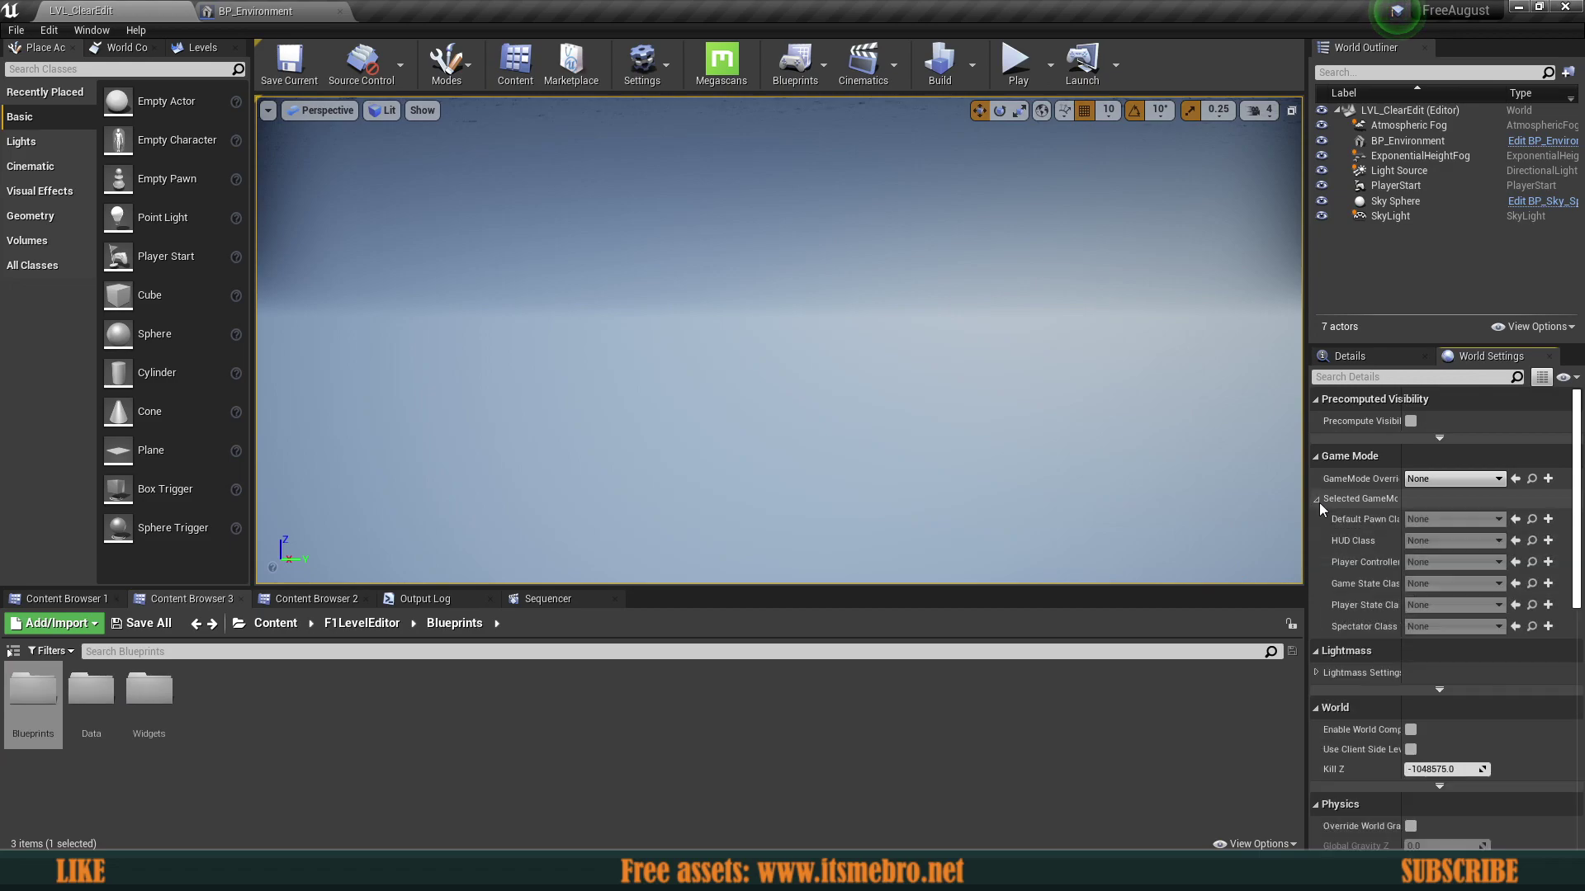
click(1433, 478)
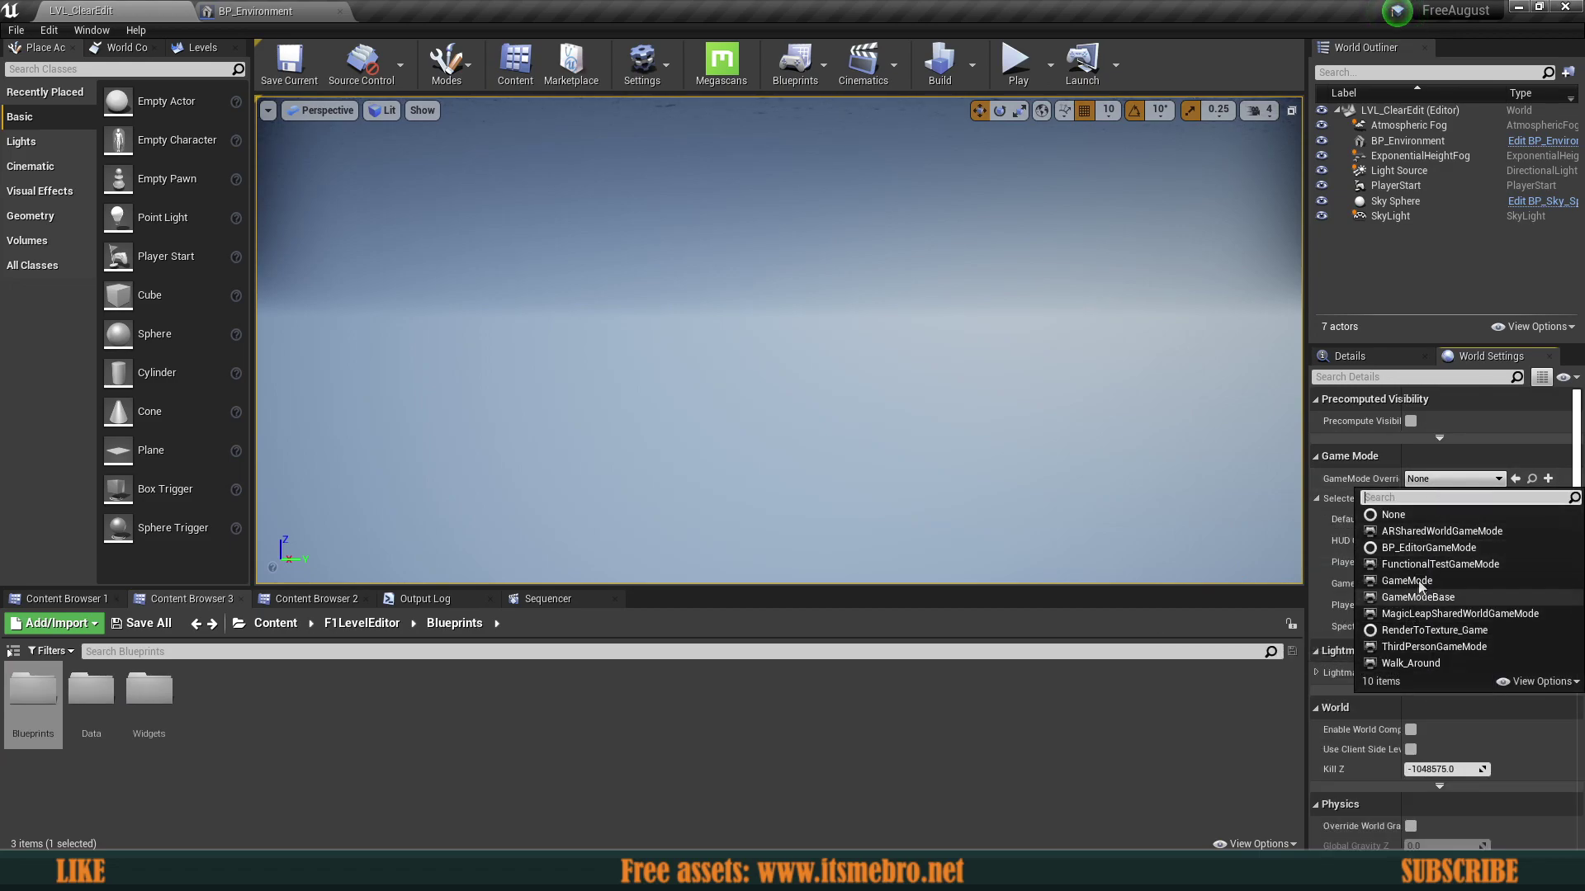
click(1407, 548)
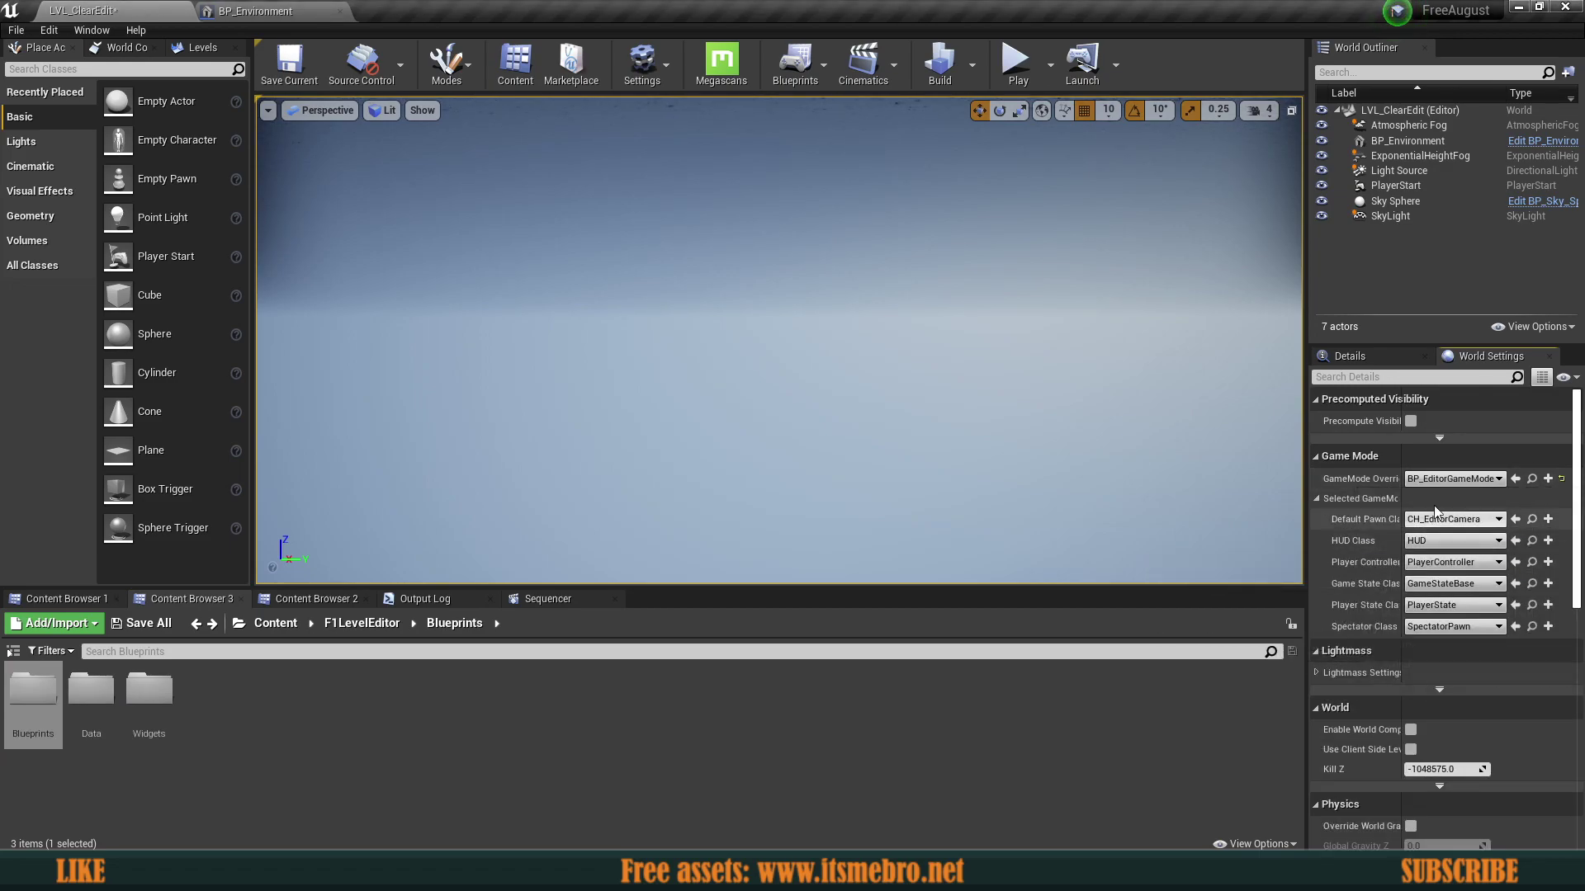
click(1019, 64)
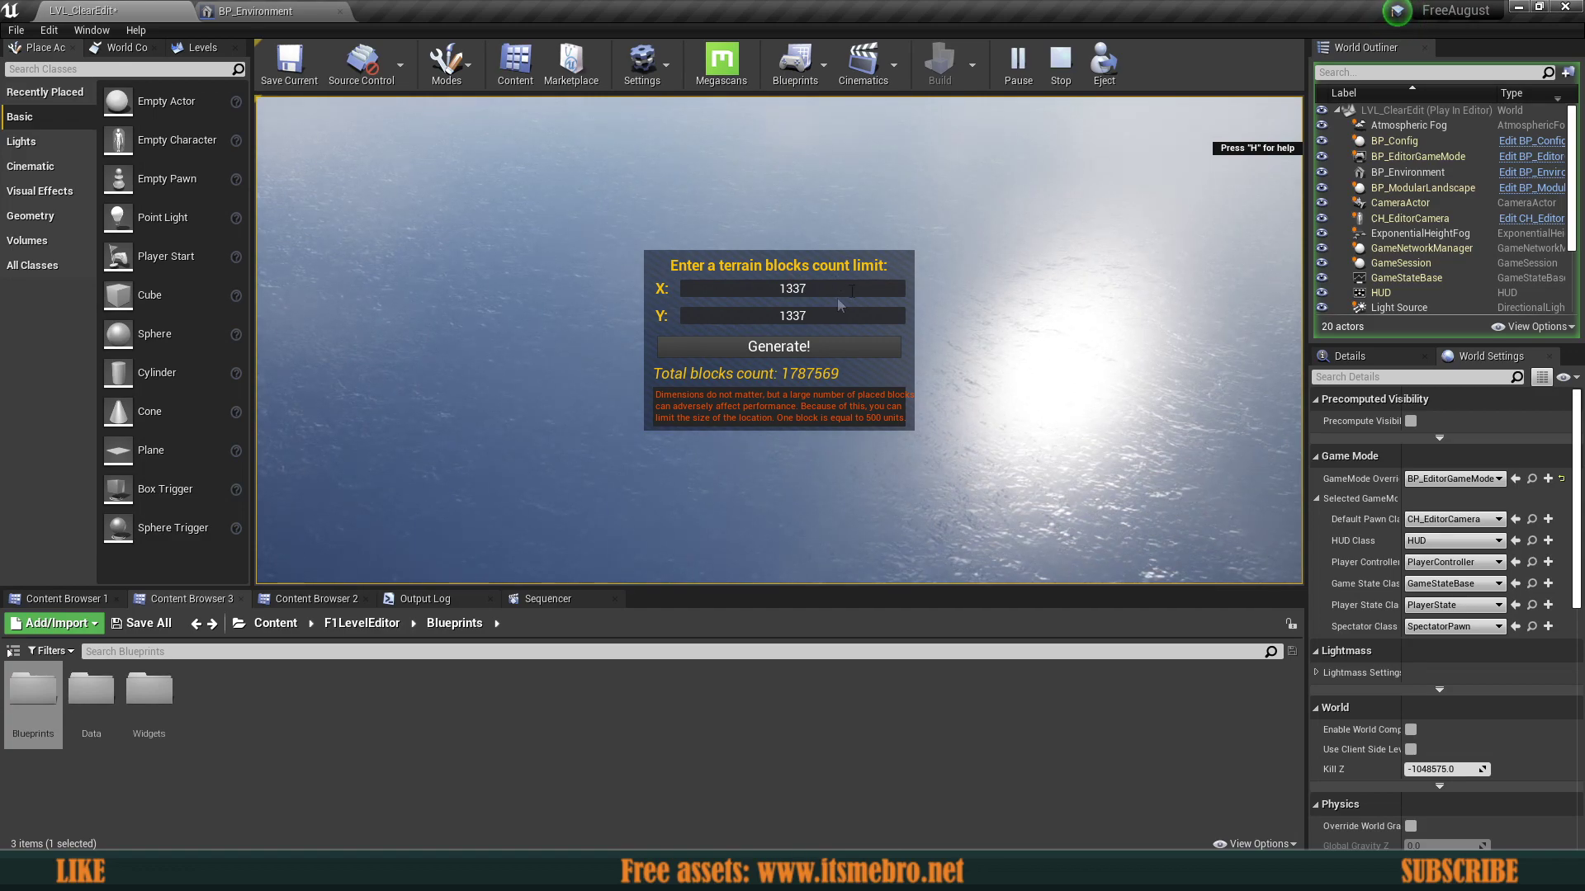
Step: Generate the terrain with a block limit of 1337 in X and Y, and place a stacked cluster of terrain blocks
click(789, 347)
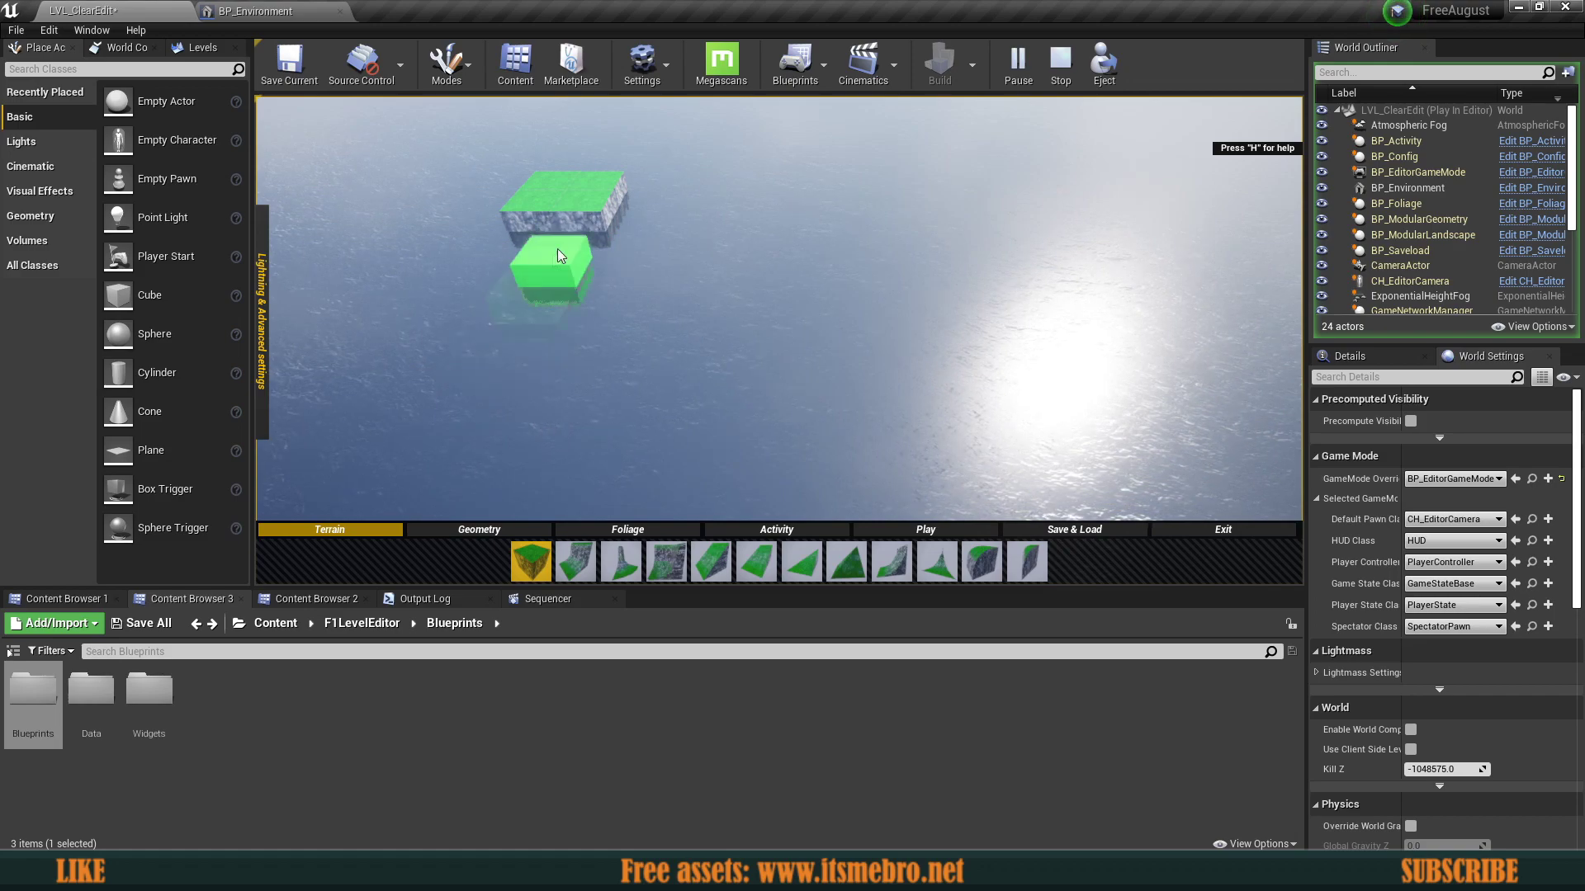
click(525, 253)
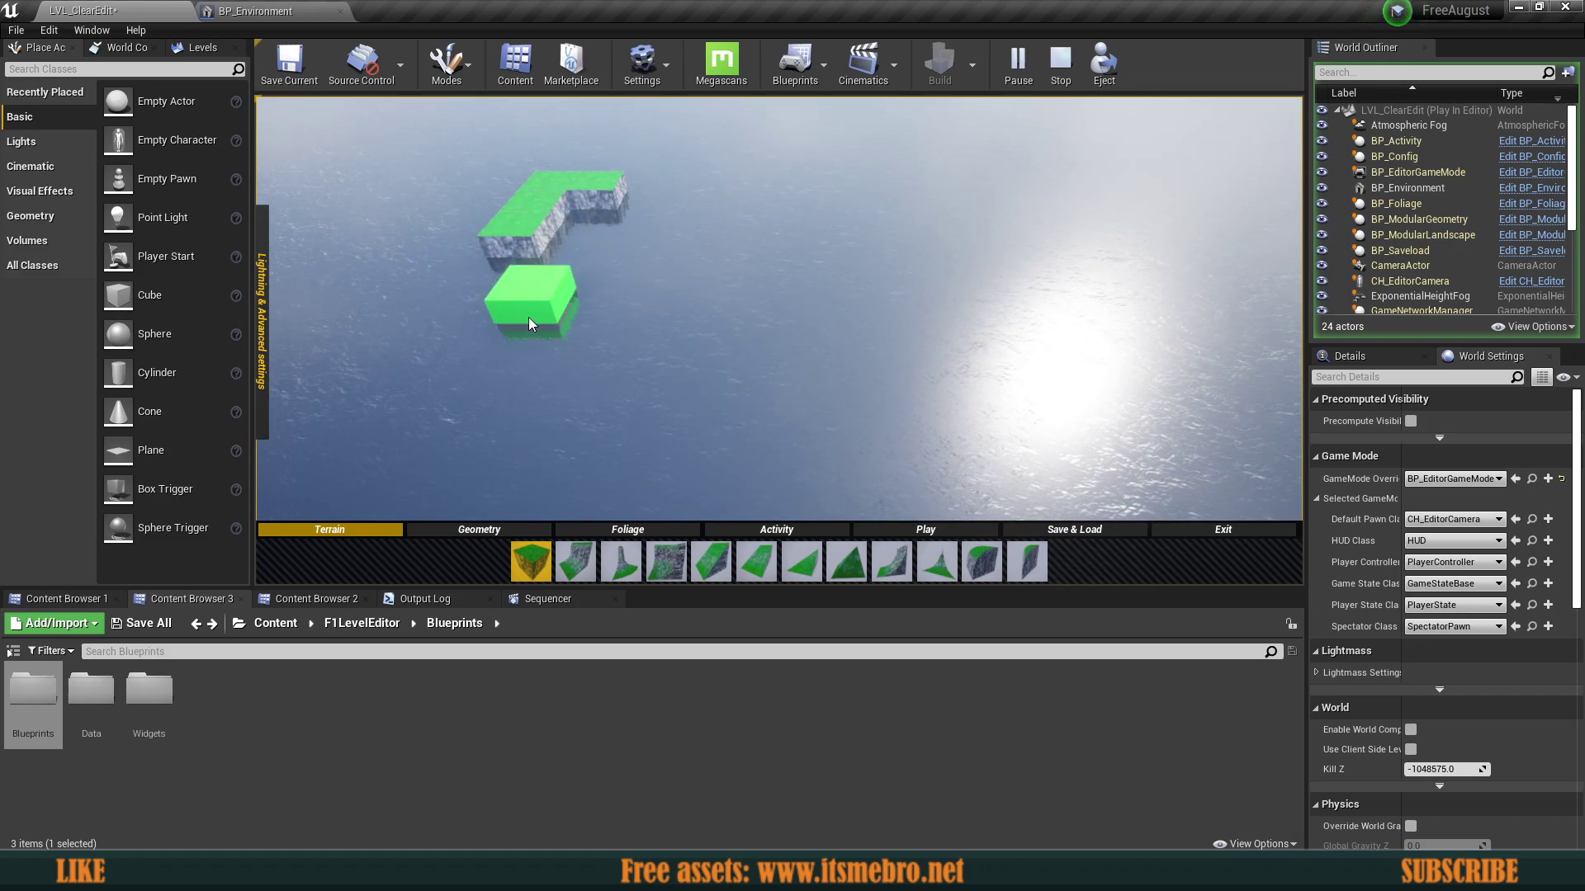
click(586, 200)
click(556, 236)
click(571, 220)
click(580, 212)
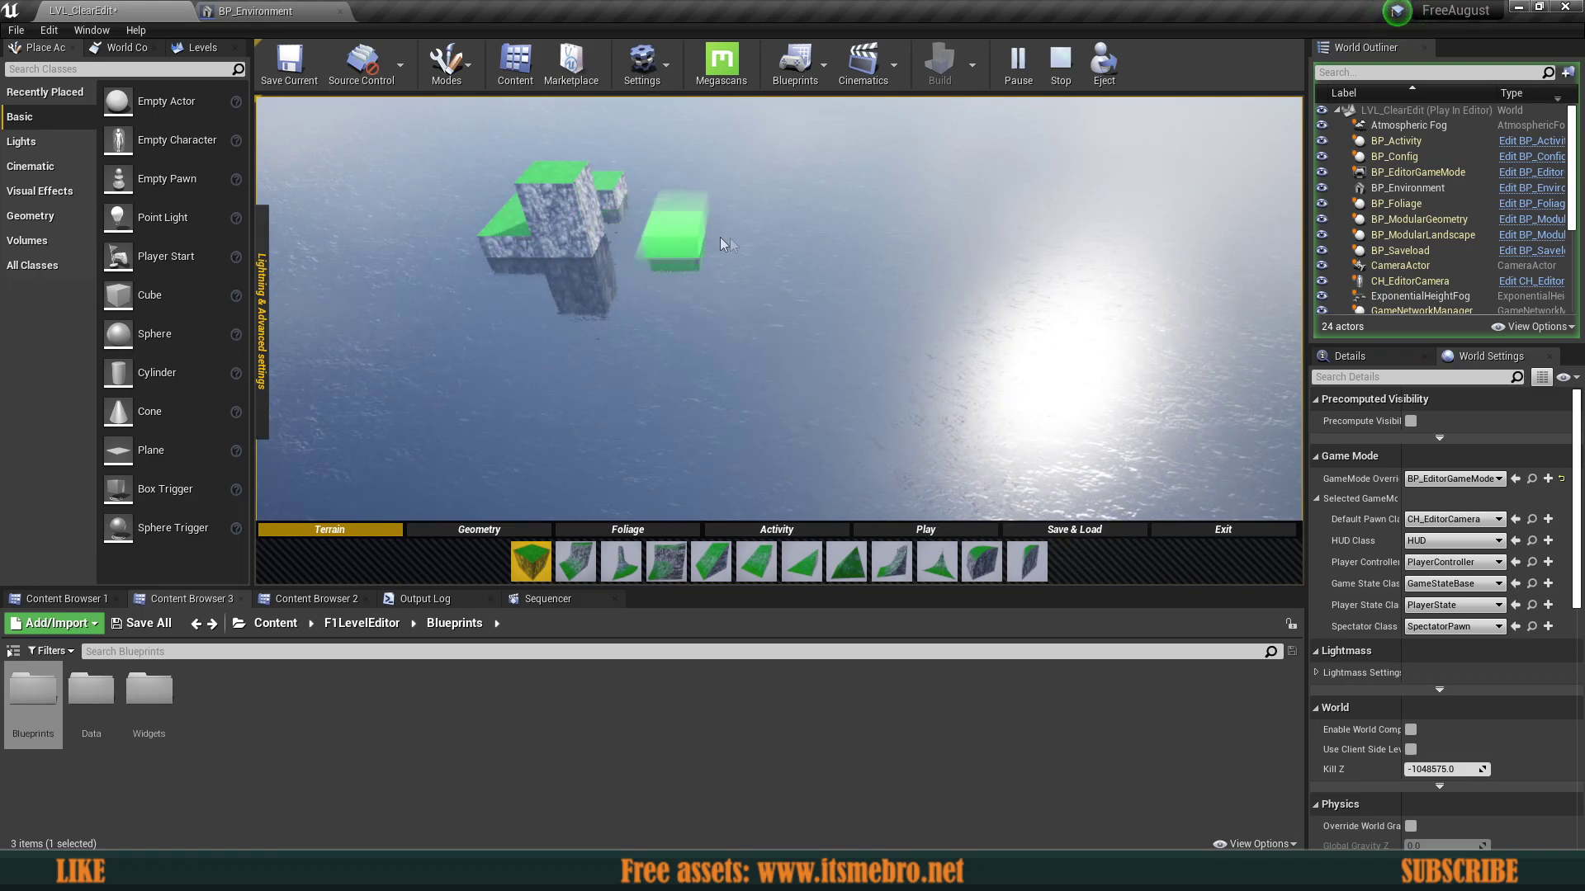
Step: Build the terrain out into a flat L-shaped platform with more ground blocks
key(w)
key(a)
key(s)
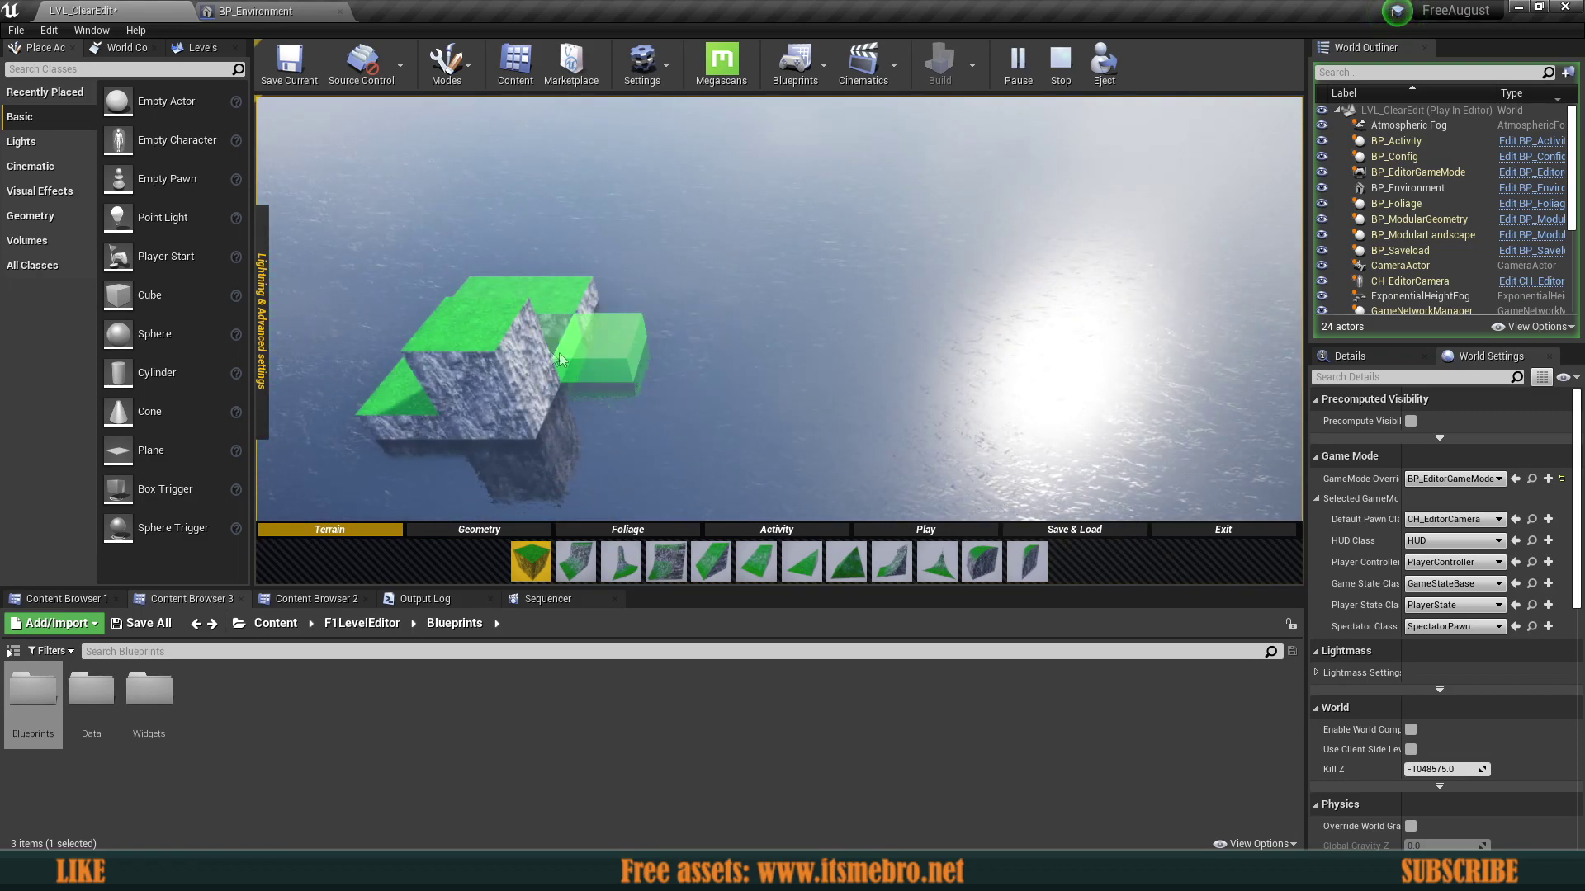
key(a)
key(w)
key(d)
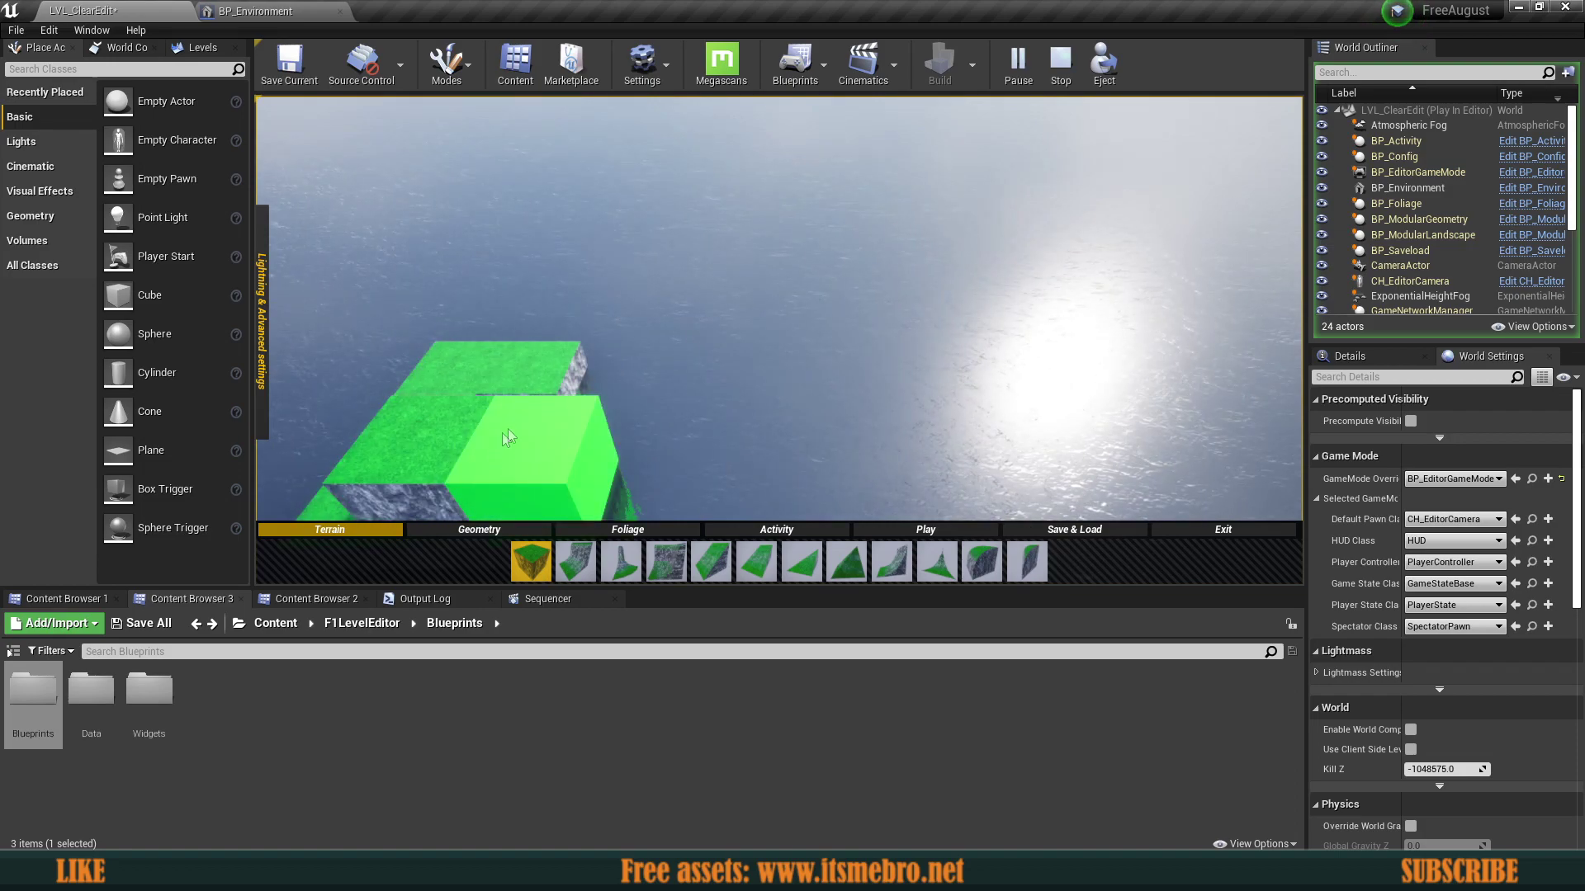
key(s)
key(a)
right_click(889, 246)
click(823, 312)
click(894, 313)
click(899, 346)
click(829, 350)
click(772, 355)
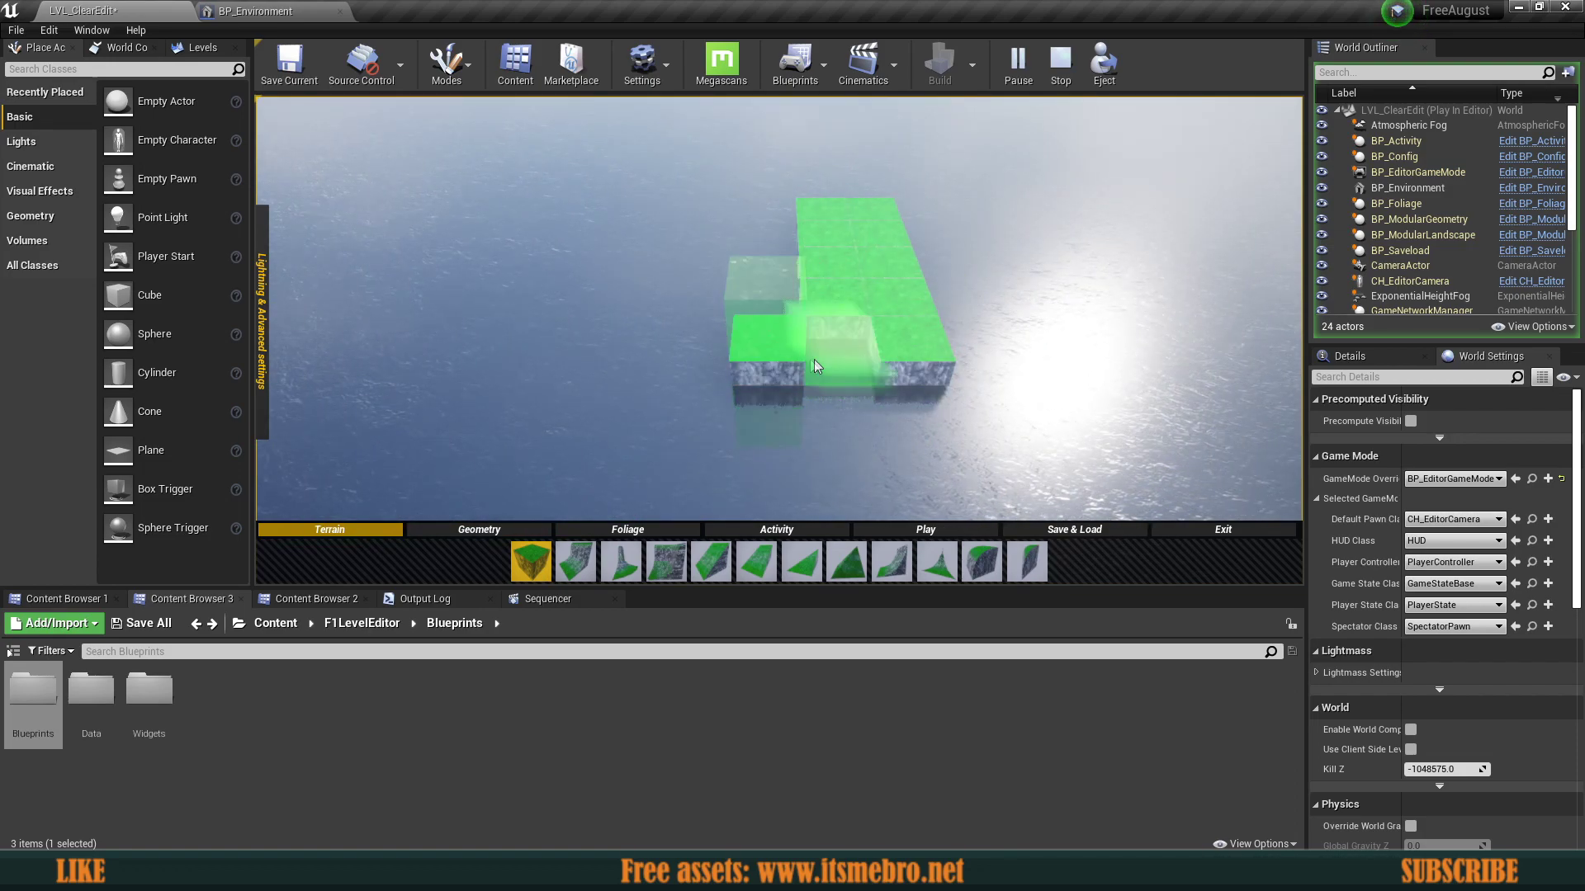
Step: Look through the in-game editor's Geometry, Activity and Foliage item sets, and return to the Terrain set
key(d)
key(s)
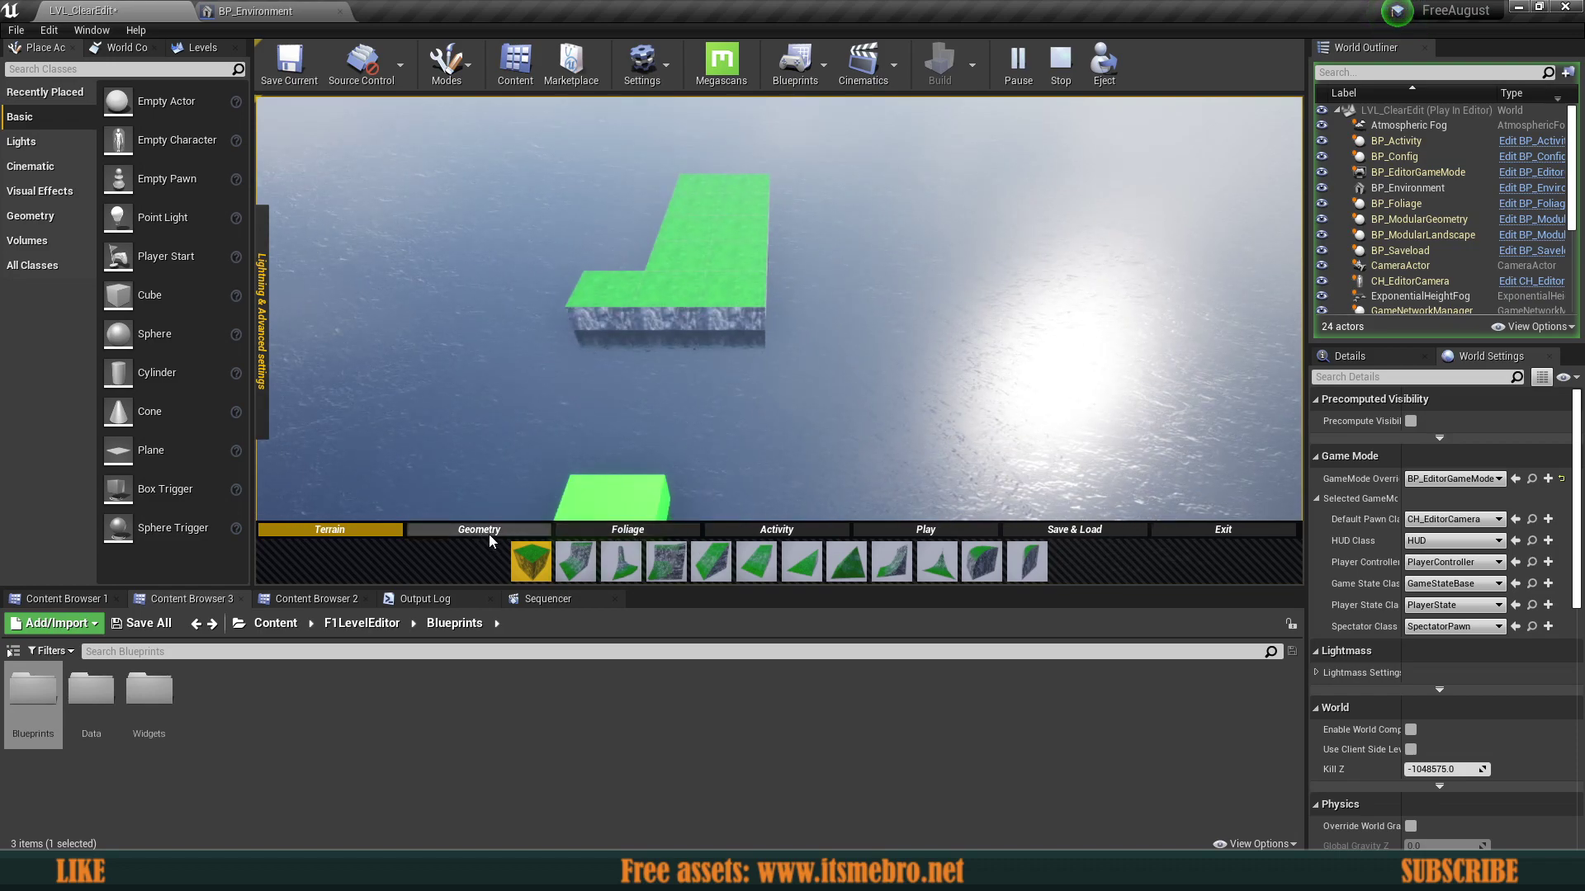
click(492, 532)
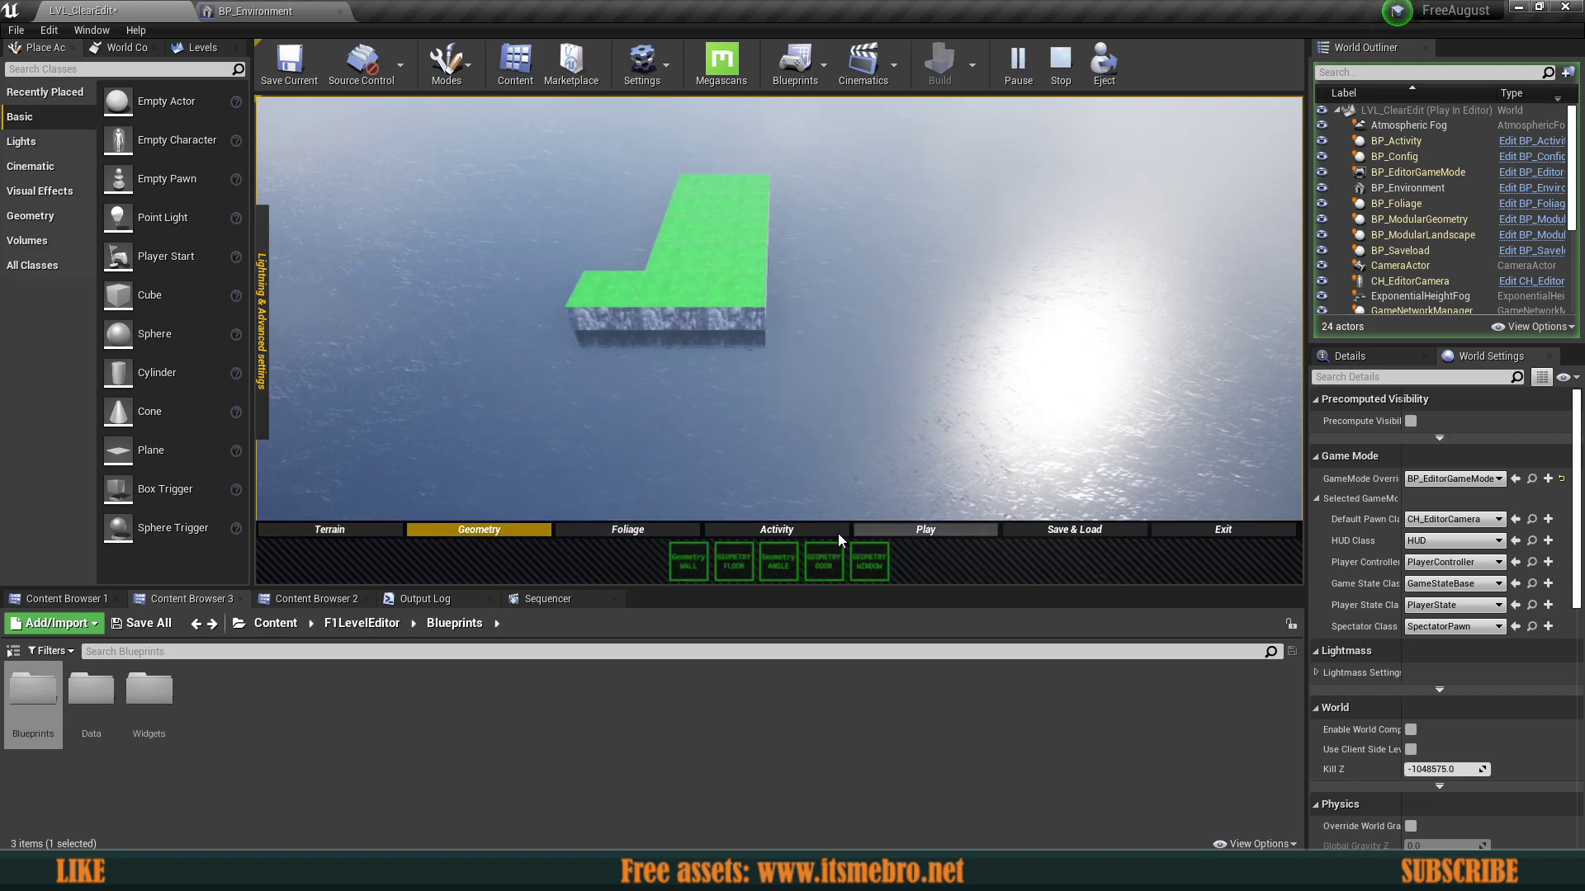
click(714, 532)
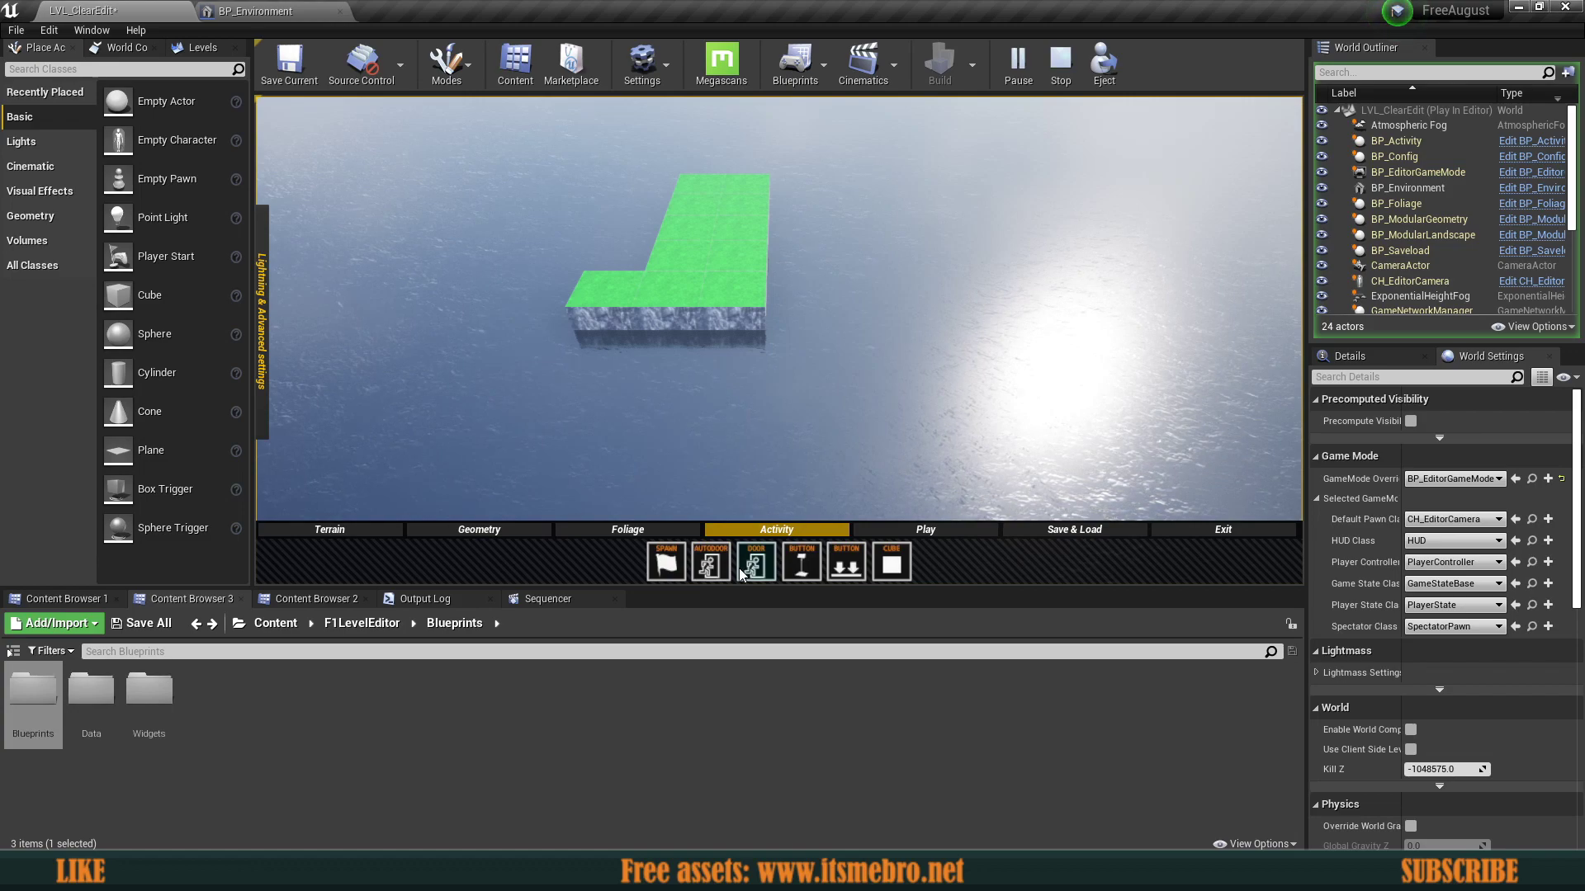
click(570, 533)
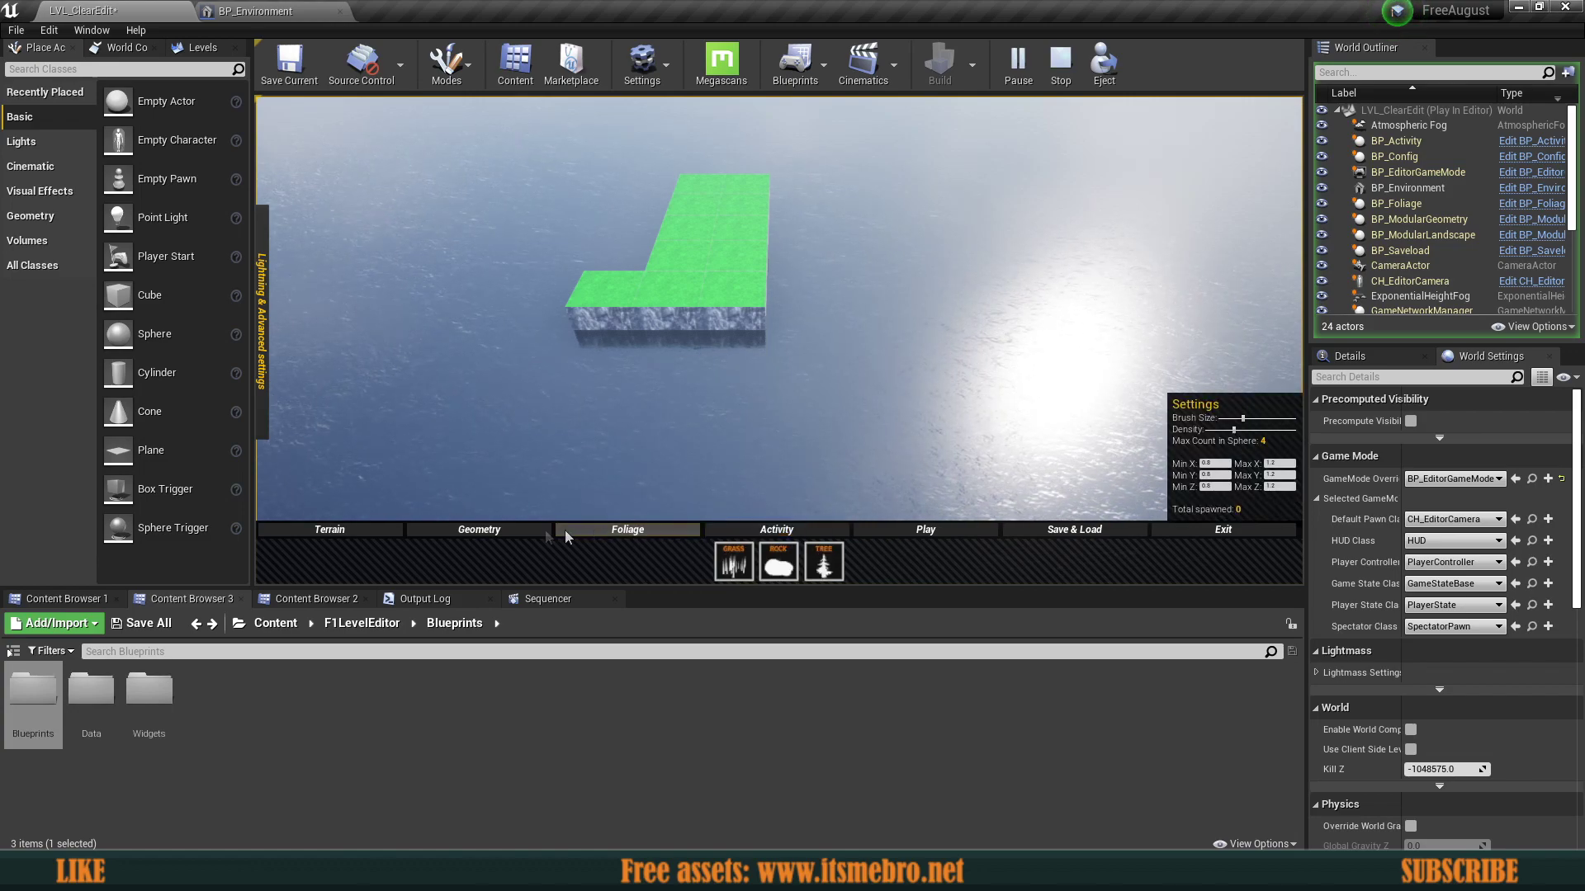
click(483, 533)
click(331, 530)
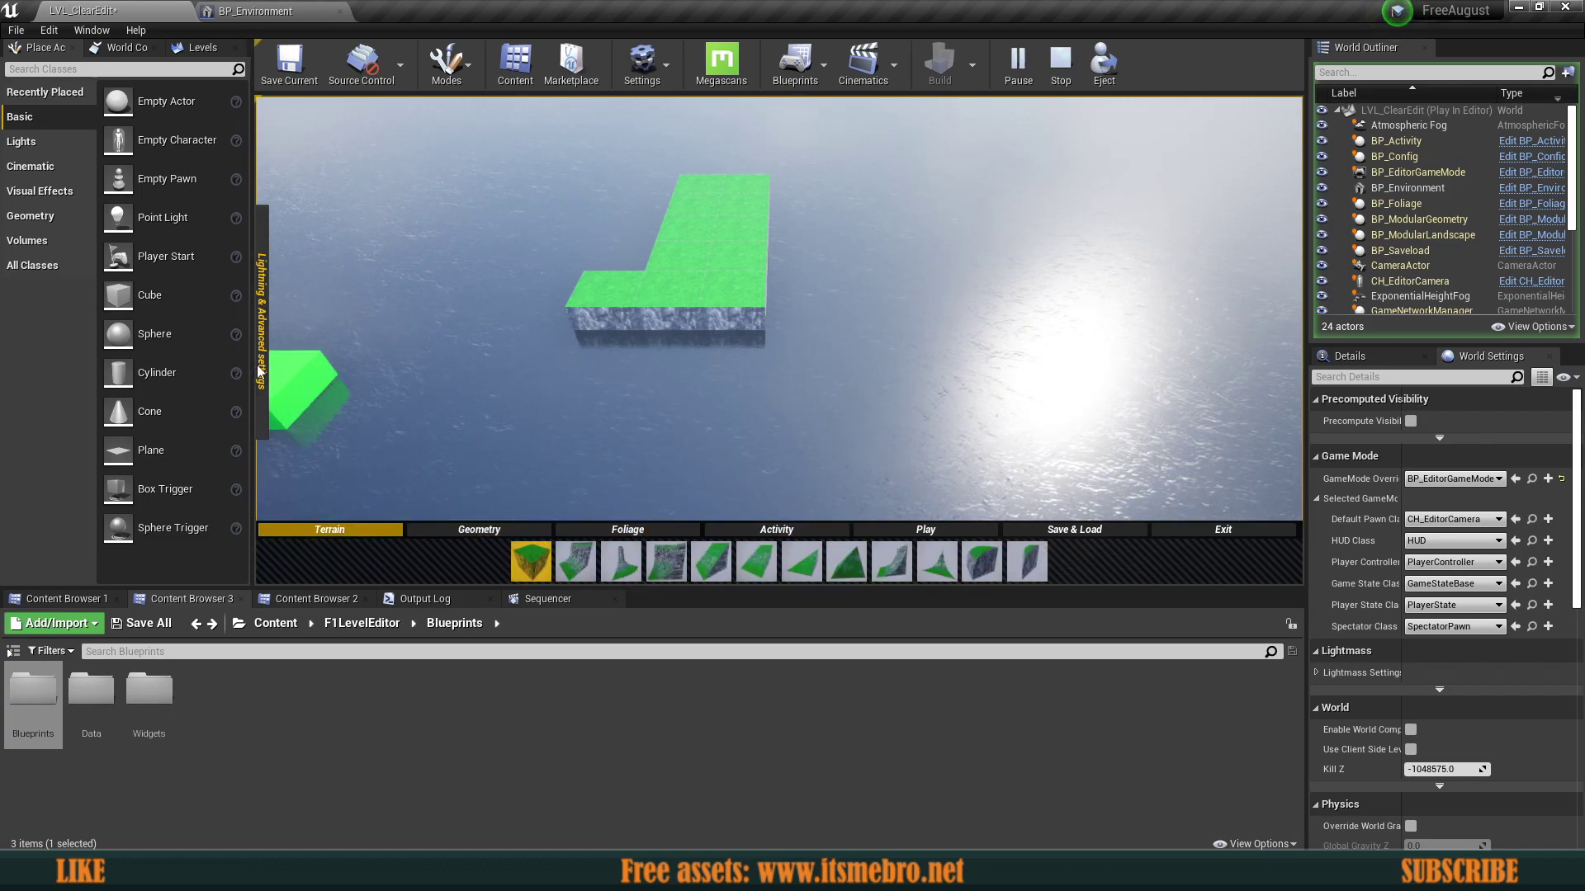
Step: Expand the Lightning & Advanced settings drawer and extend the terrain platform with additional ground blocks
click(260, 371)
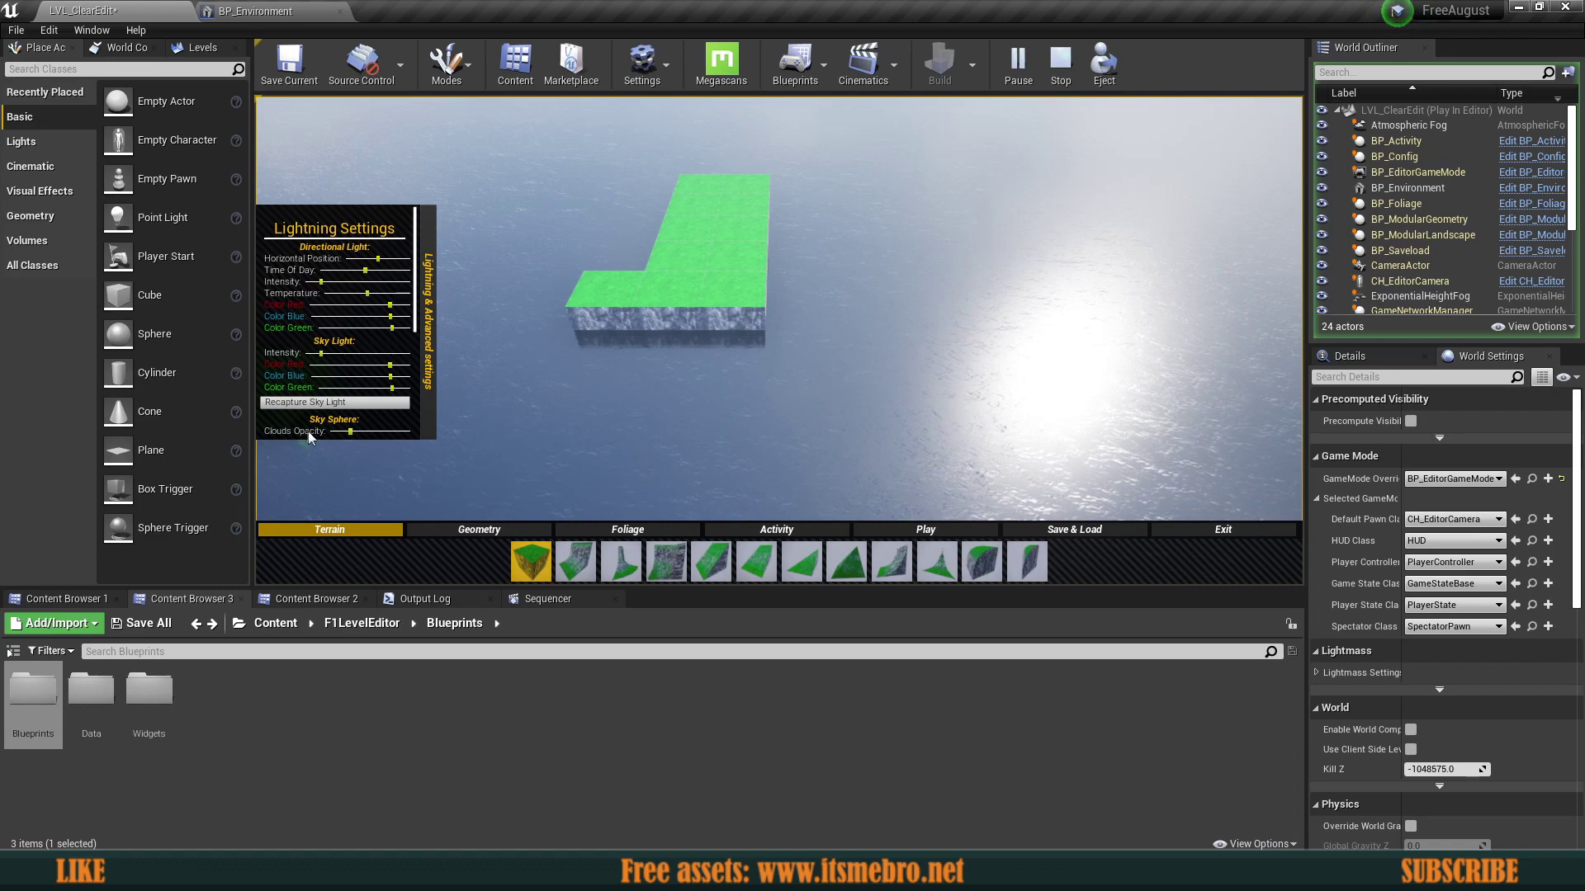
key(a)
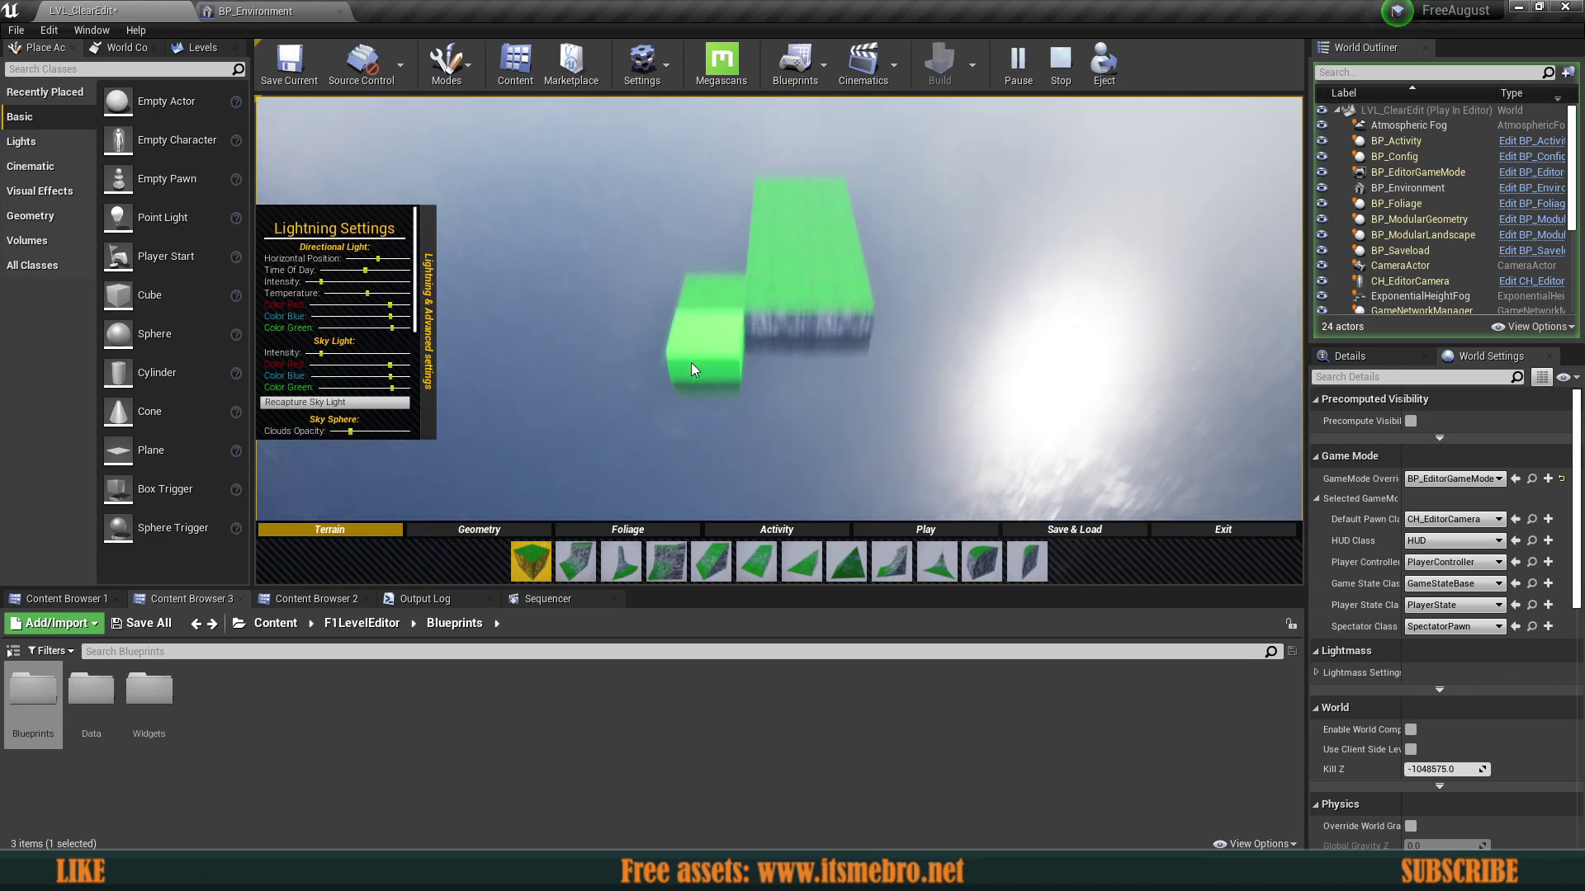
click(695, 446)
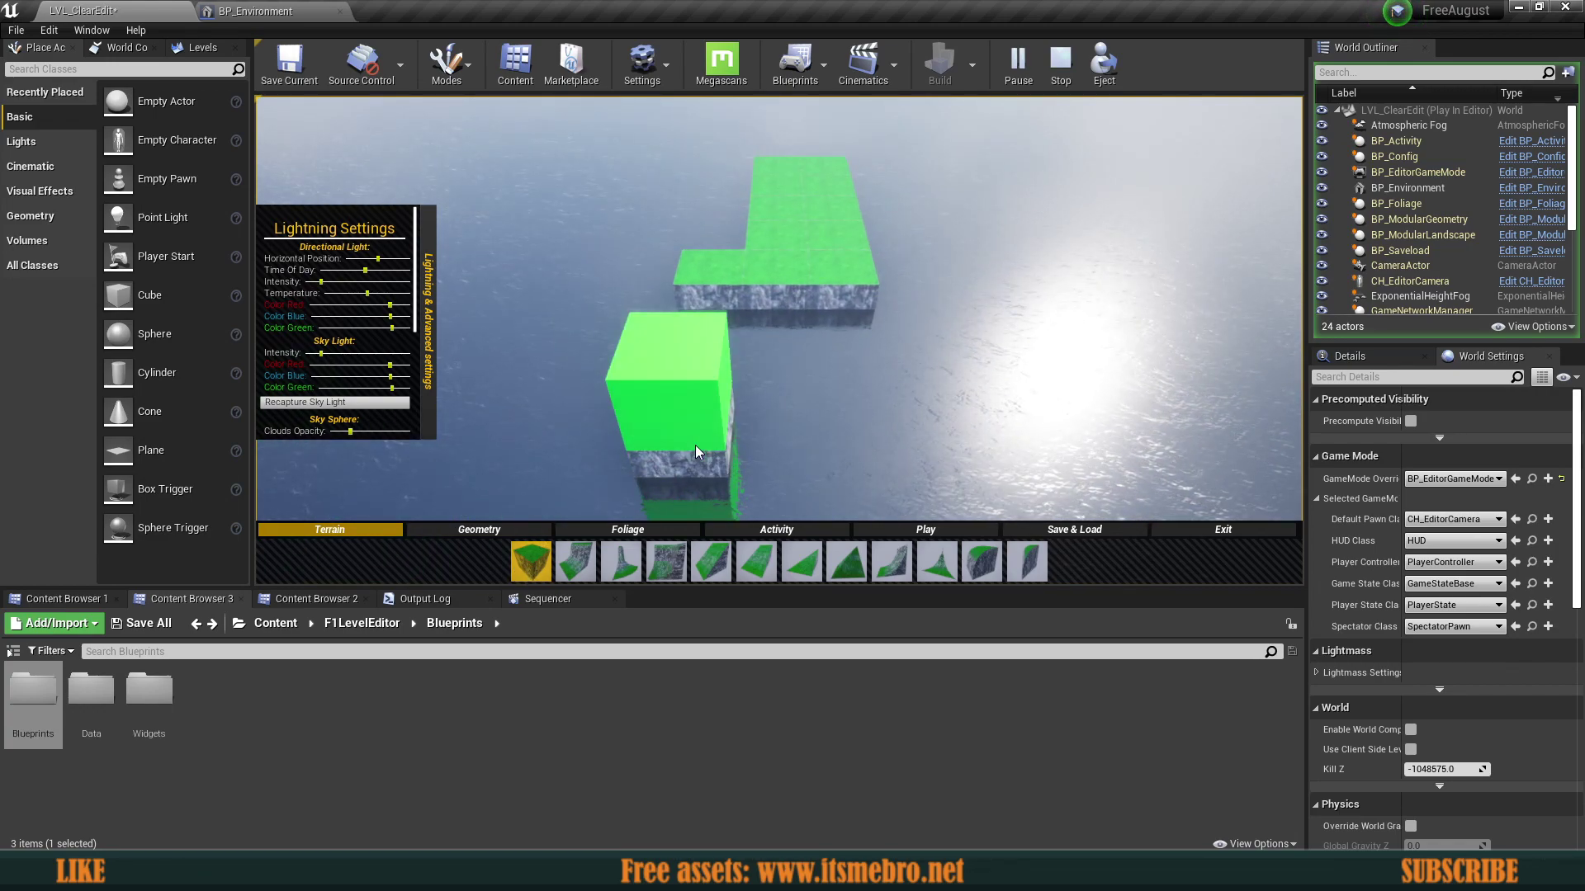
click(784, 434)
click(850, 429)
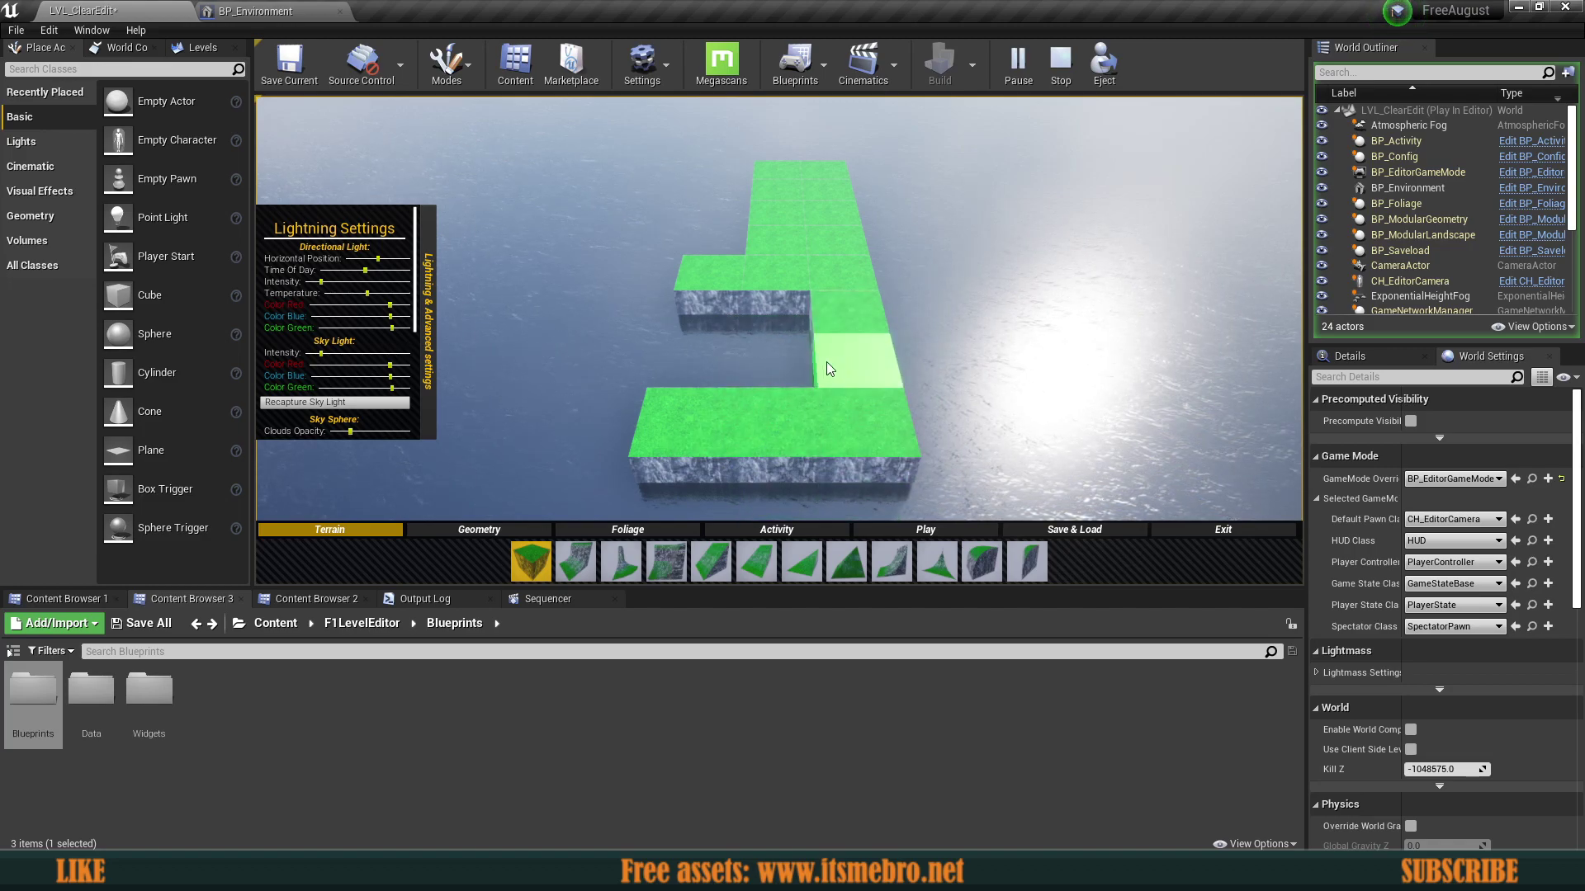
drag(825, 361, 781, 328)
click(740, 368)
click(695, 366)
Step: Fill in the gaps of the terrain platform with ground blocks and begin a new column along its long edge
key(d)
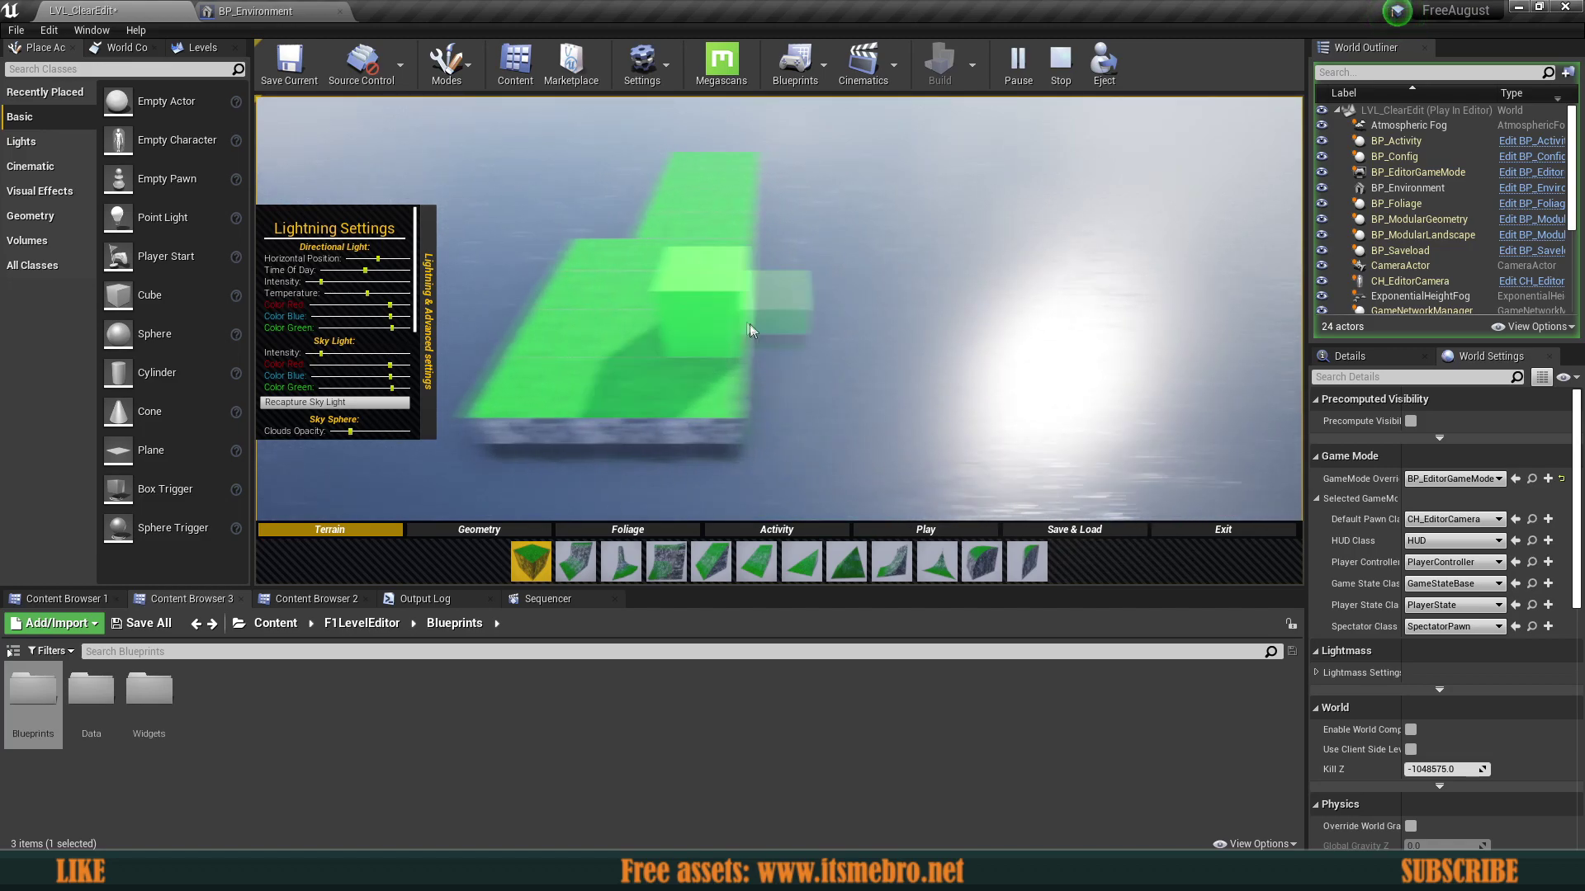
key(w)
key(a)
click(740, 328)
click(743, 333)
key(d)
key(s)
click(693, 217)
key(s)
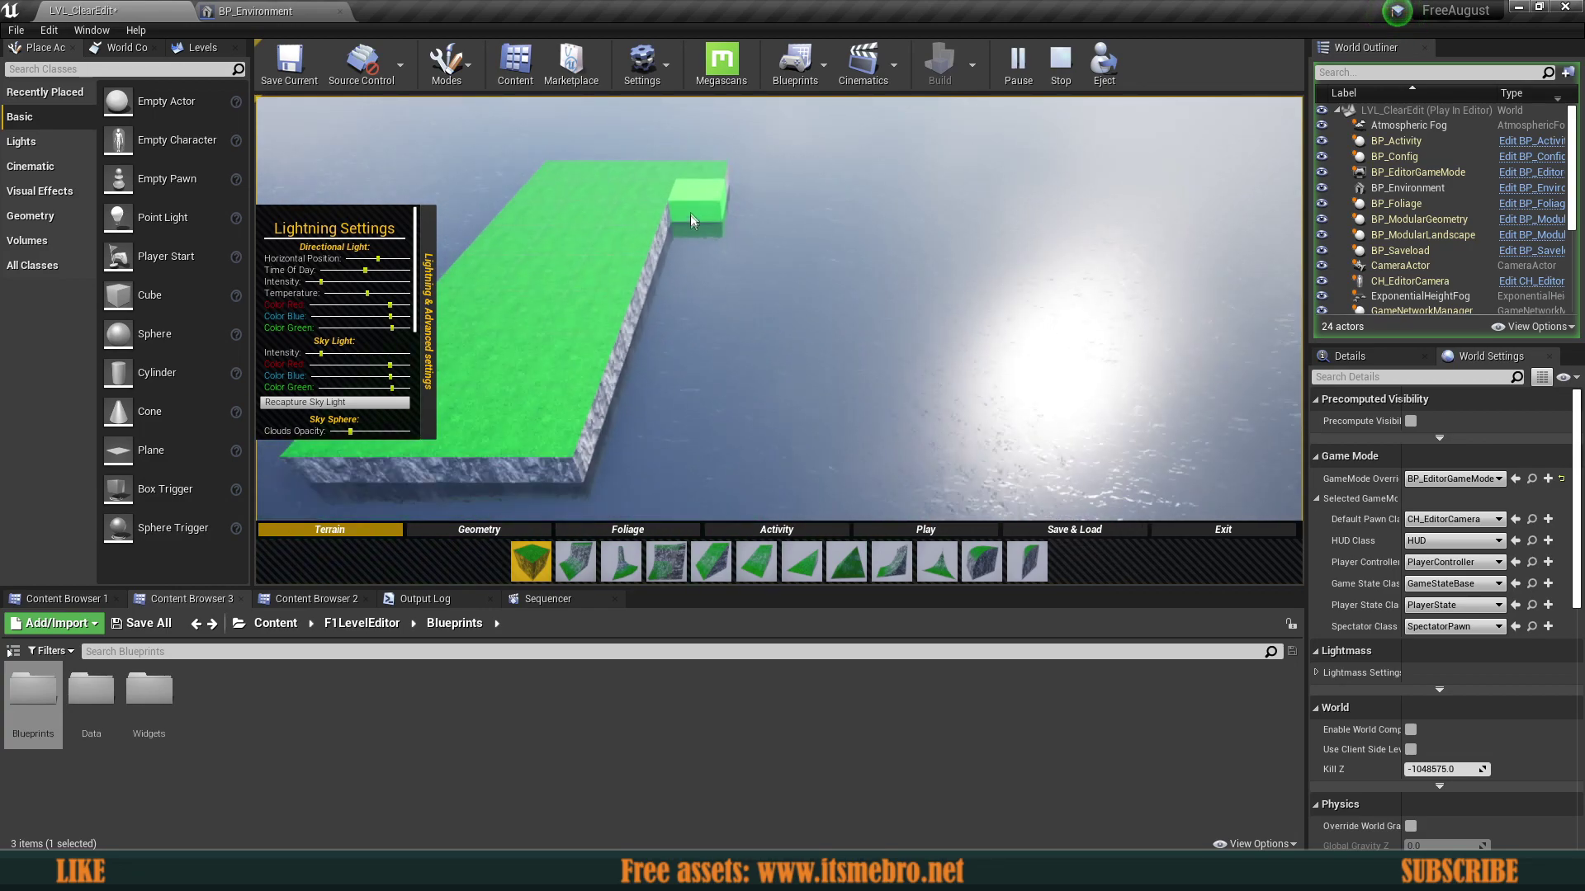
Step: Complete the additional columns of ground blocks along the long edge to make the platform wider
click(650, 432)
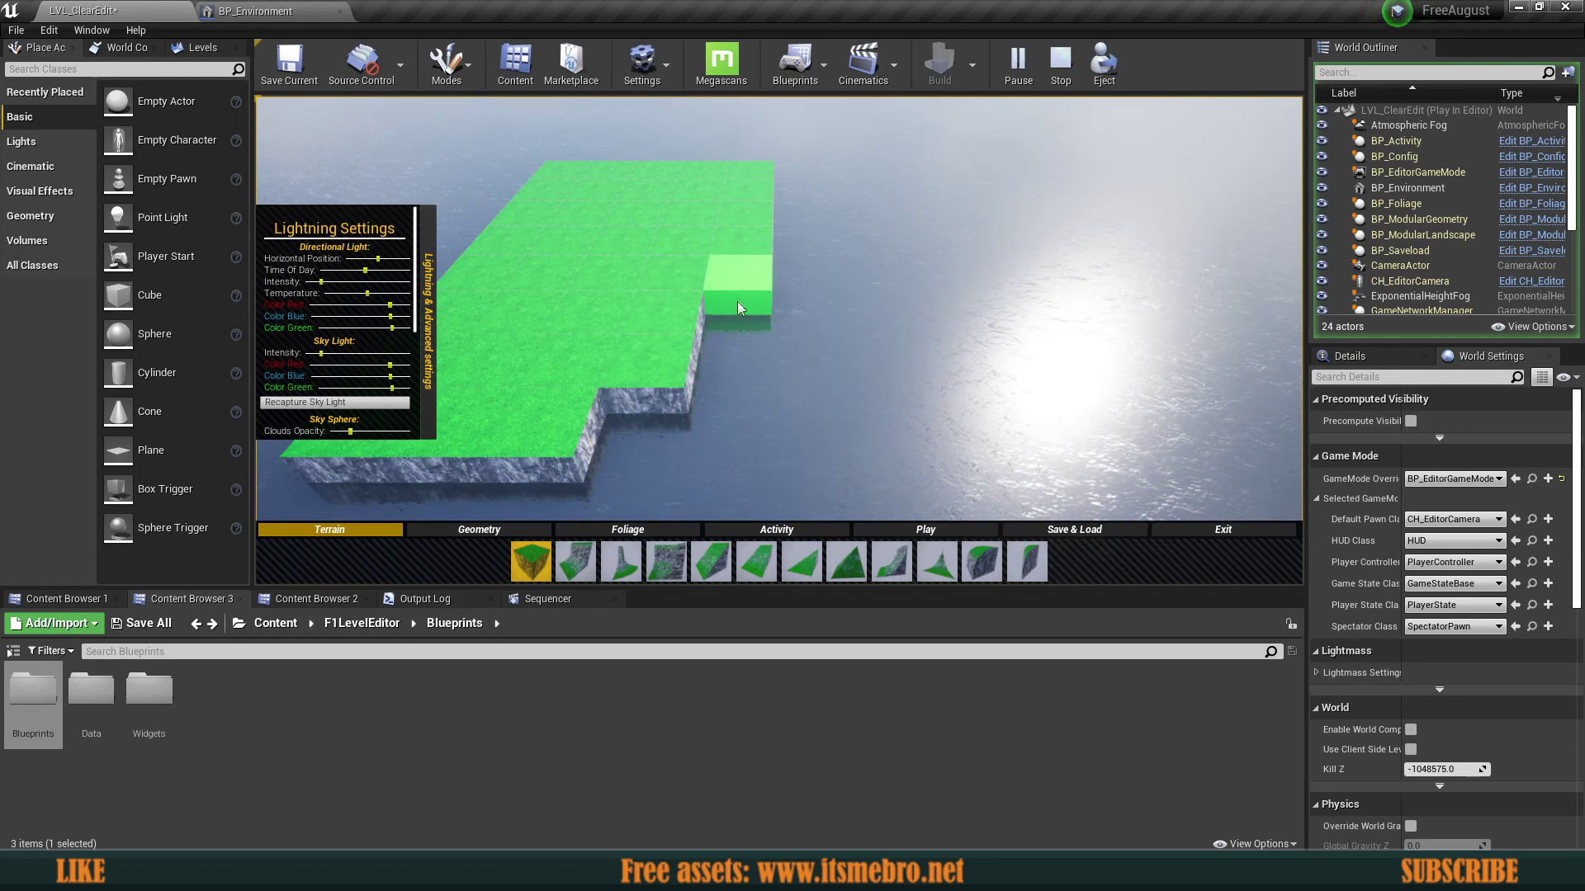
click(729, 284)
click(739, 371)
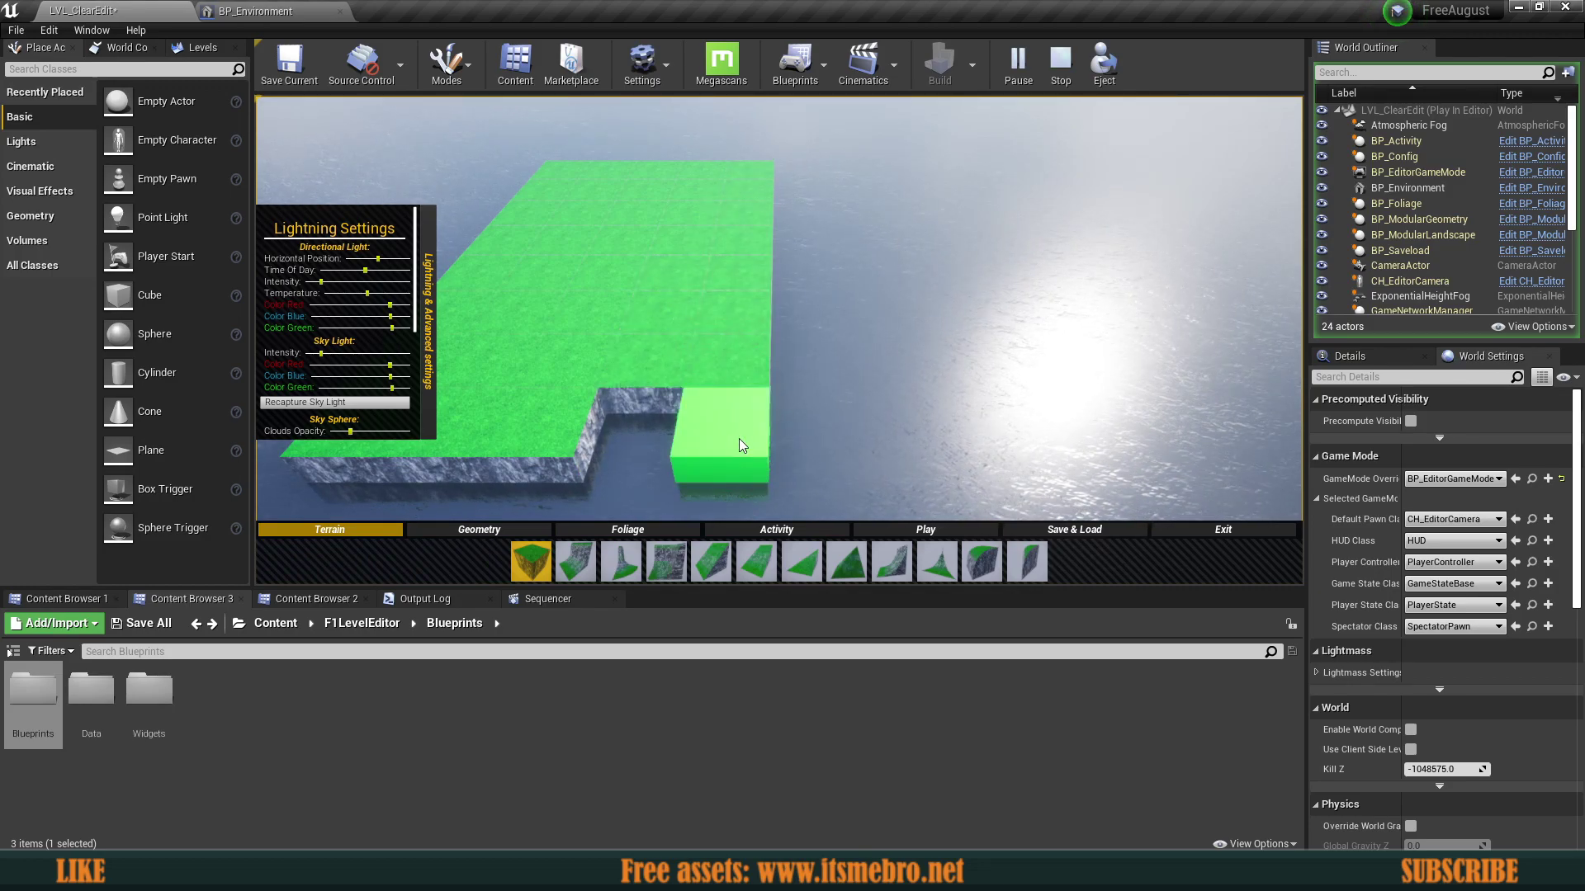
click(739, 438)
click(636, 439)
Step: Place a continuous row of steep concave slope pieces across the middle of the platform to form a ridge
click(624, 572)
key(w)
key(a)
click(776, 241)
key(w)
click(583, 562)
key(d)
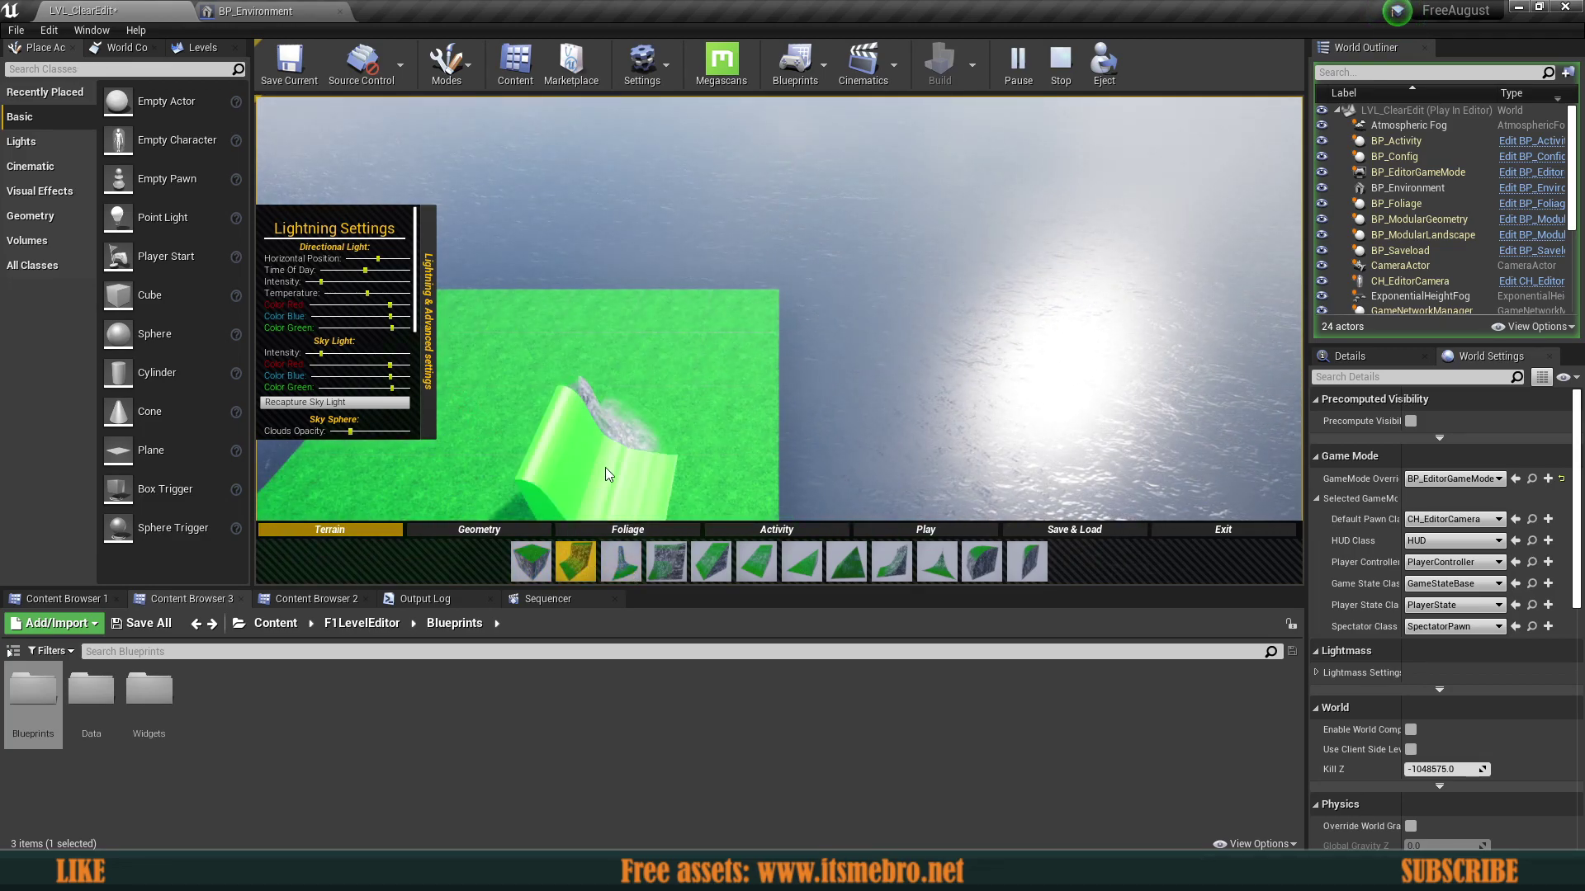
click(606, 468)
key(s)
key(d)
key(s)
key(a)
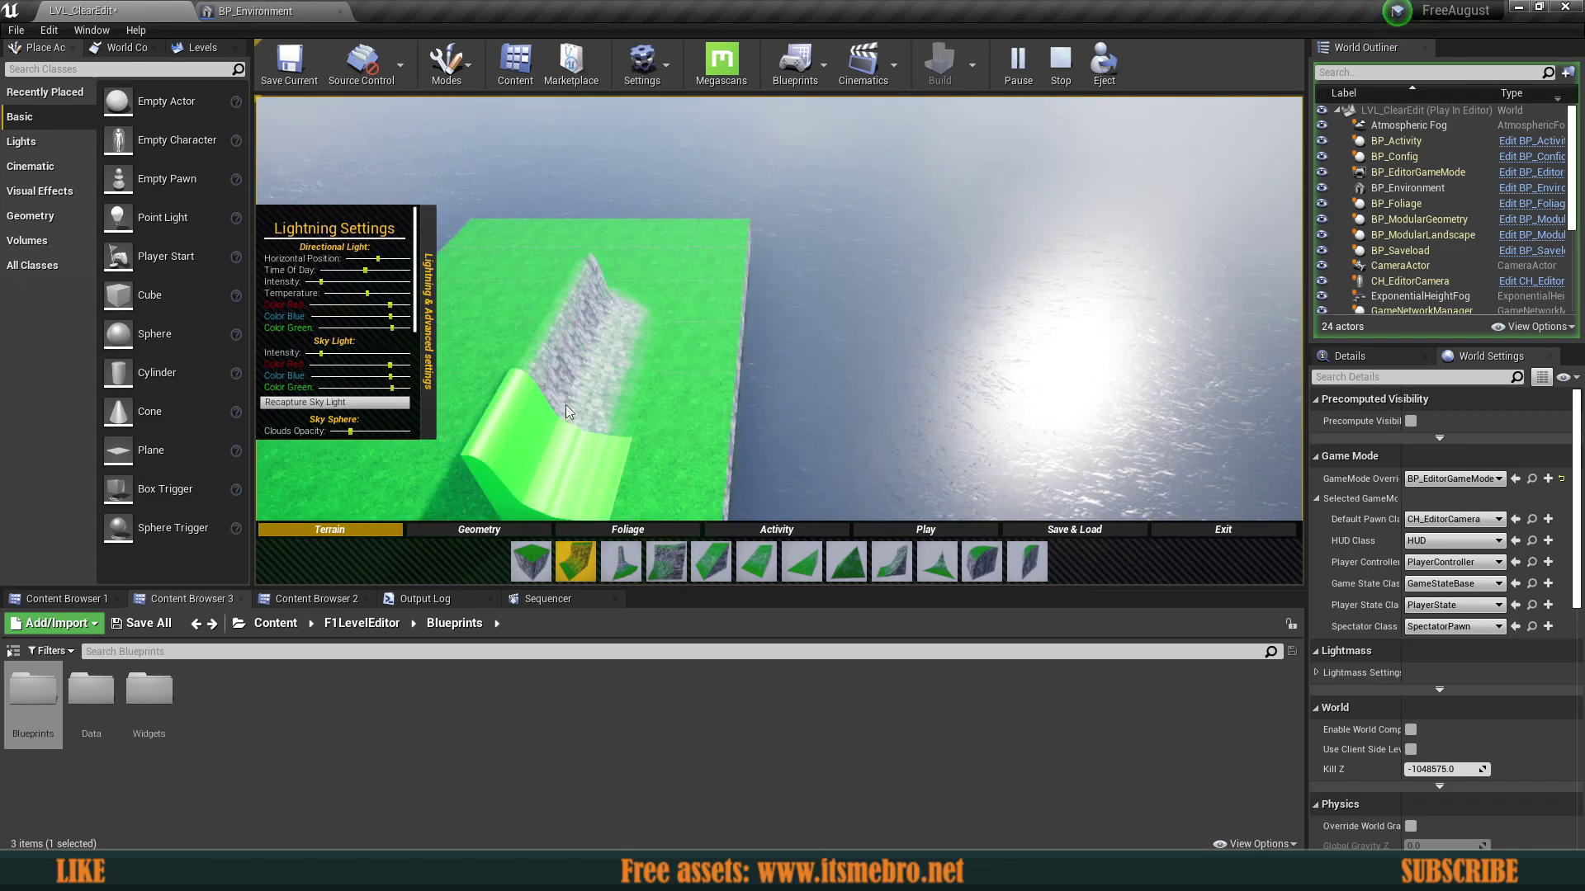
key(s)
click(563, 433)
click(586, 415)
Step: Preview several other terrain shapes on the platform beside the ridge, and select the convex rounded terrain piece
click(682, 575)
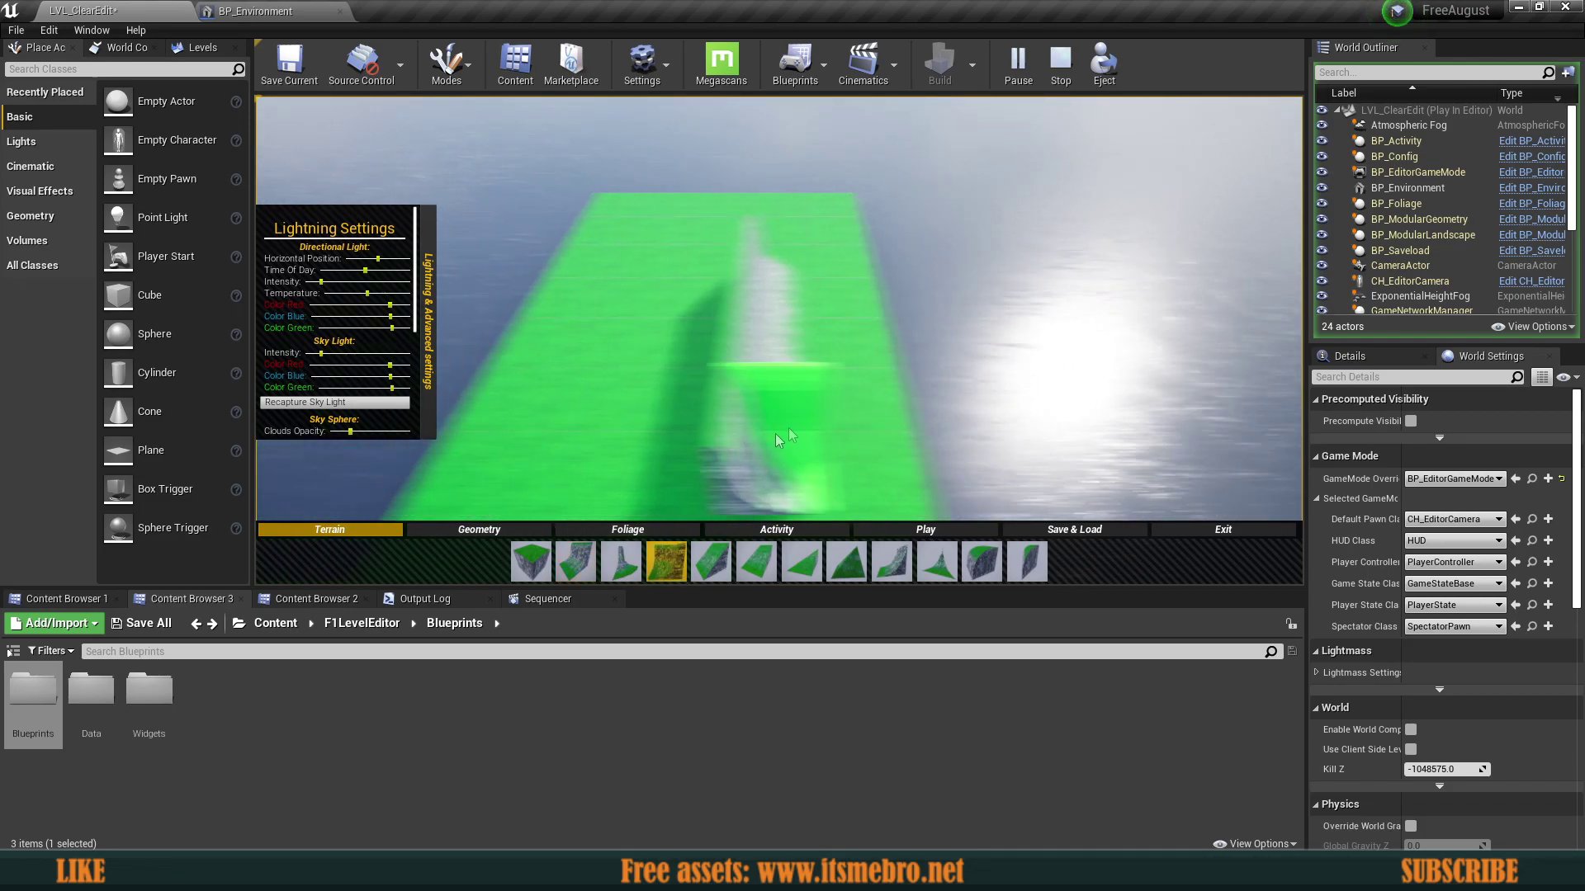
click(871, 440)
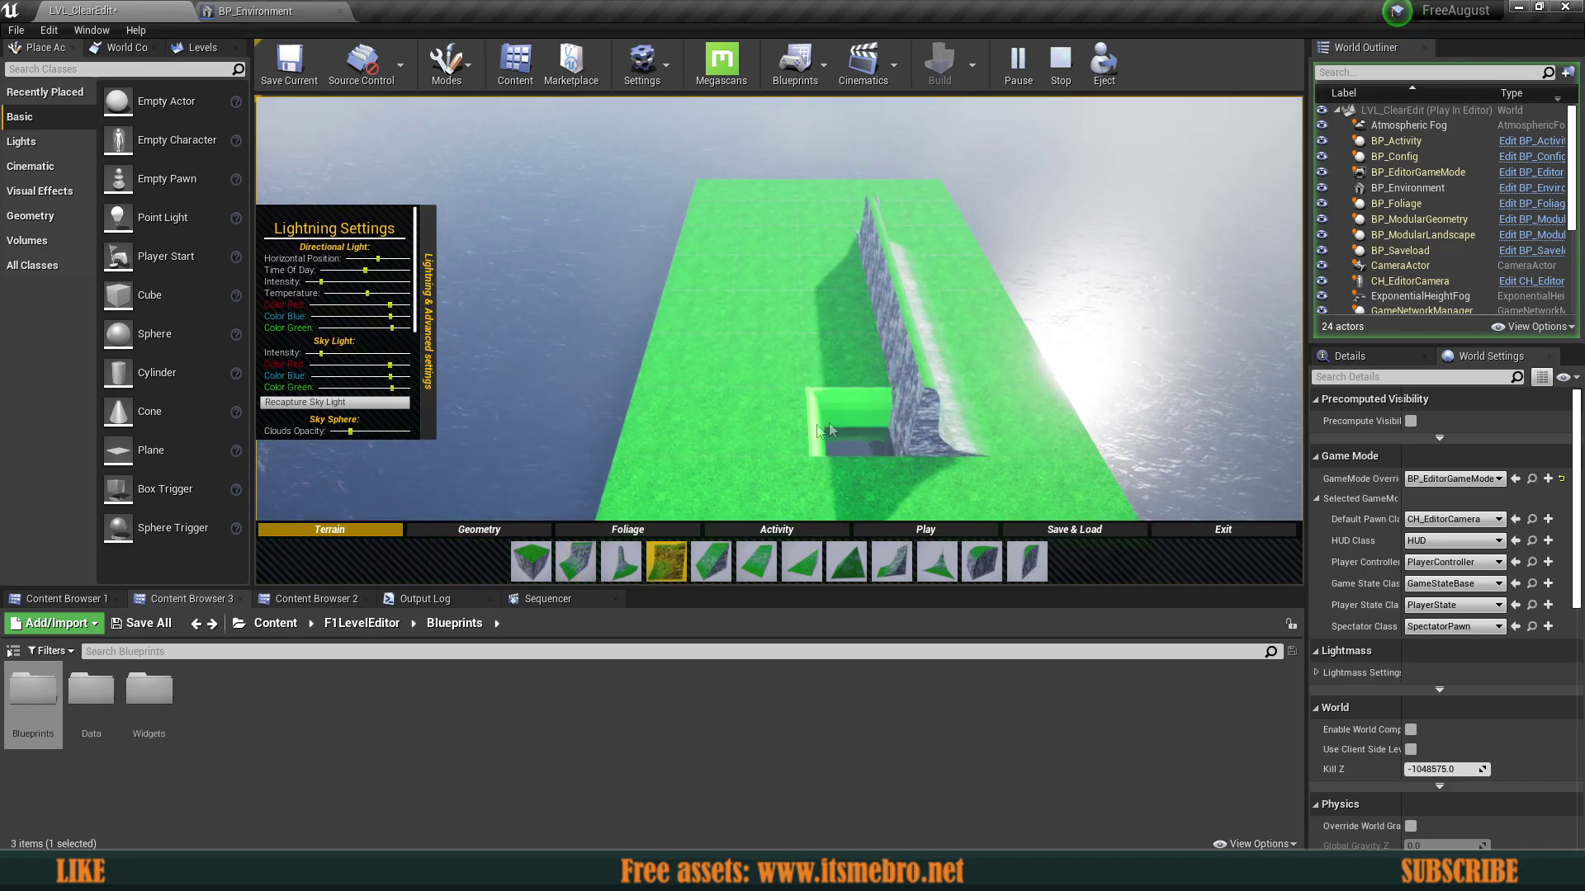
click(519, 561)
click(848, 427)
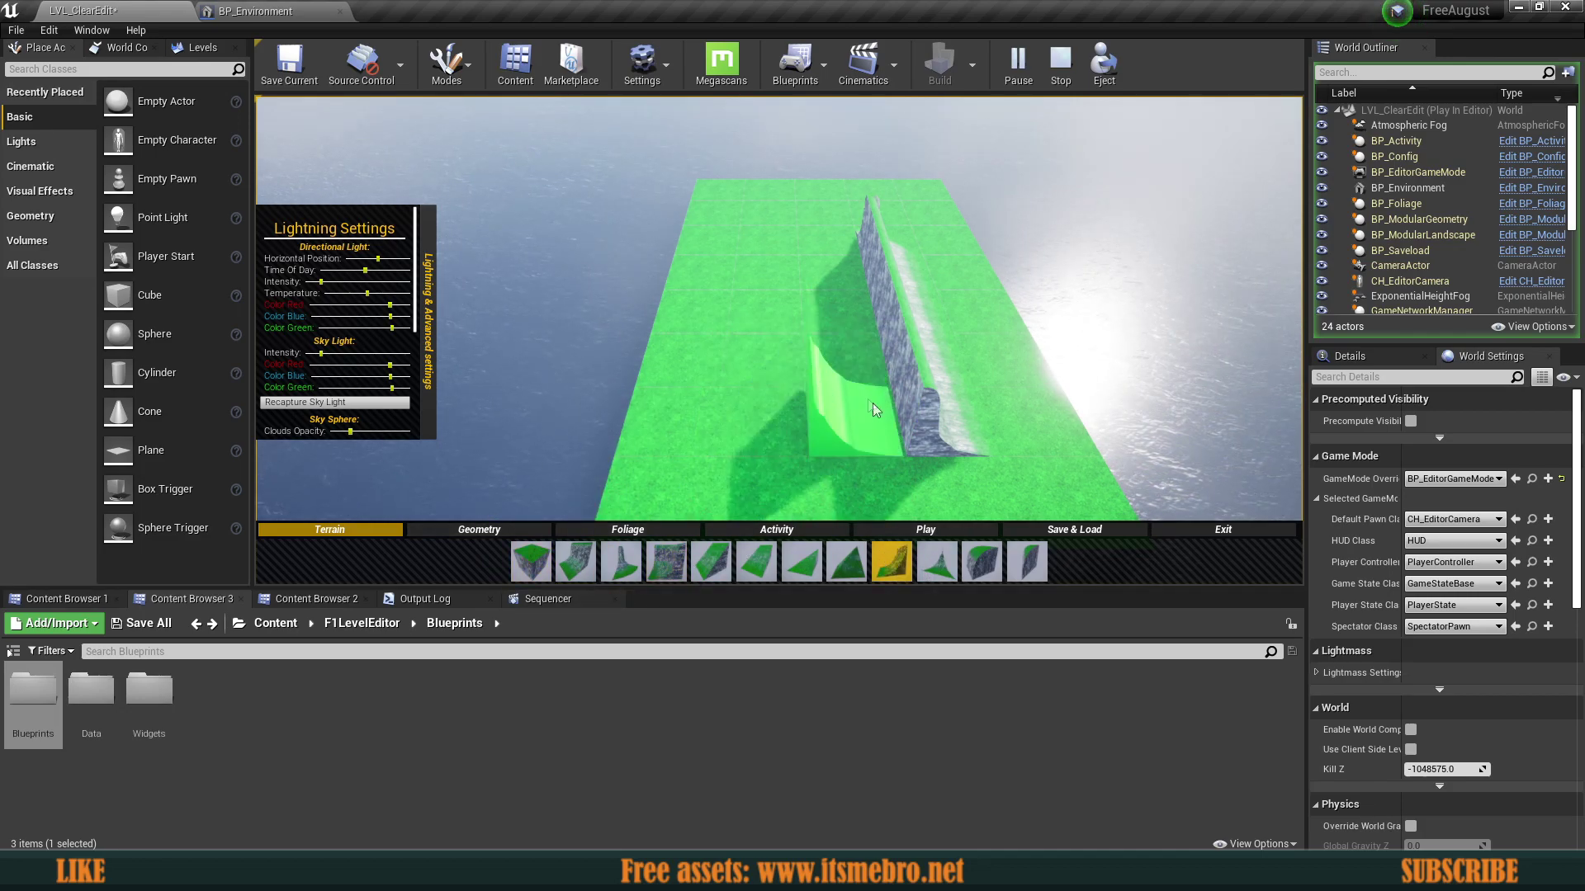
click(893, 564)
click(669, 564)
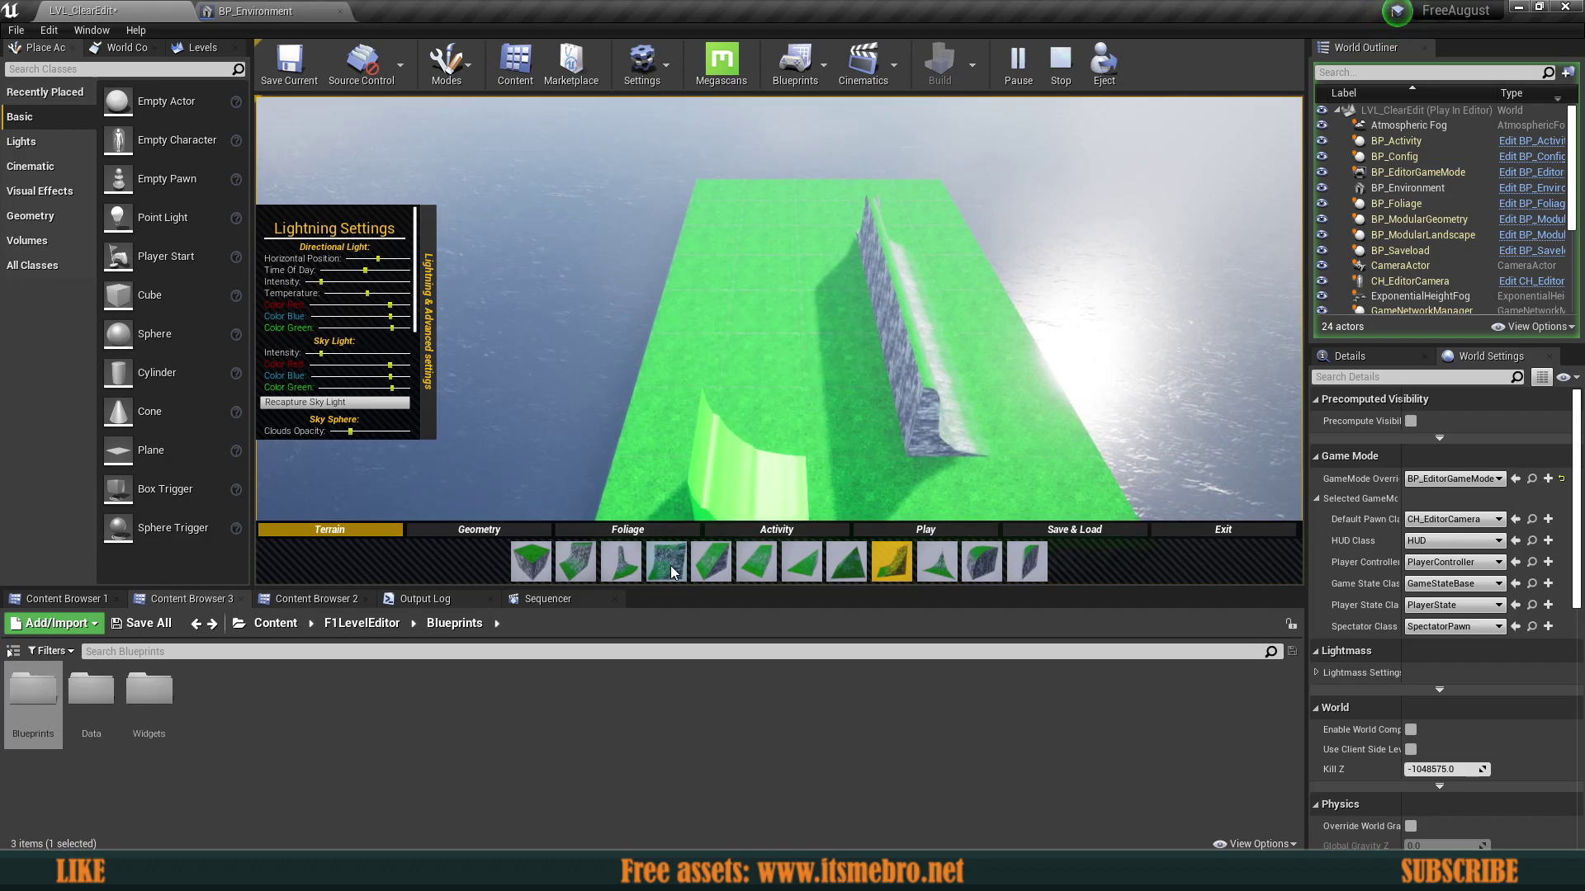
click(981, 563)
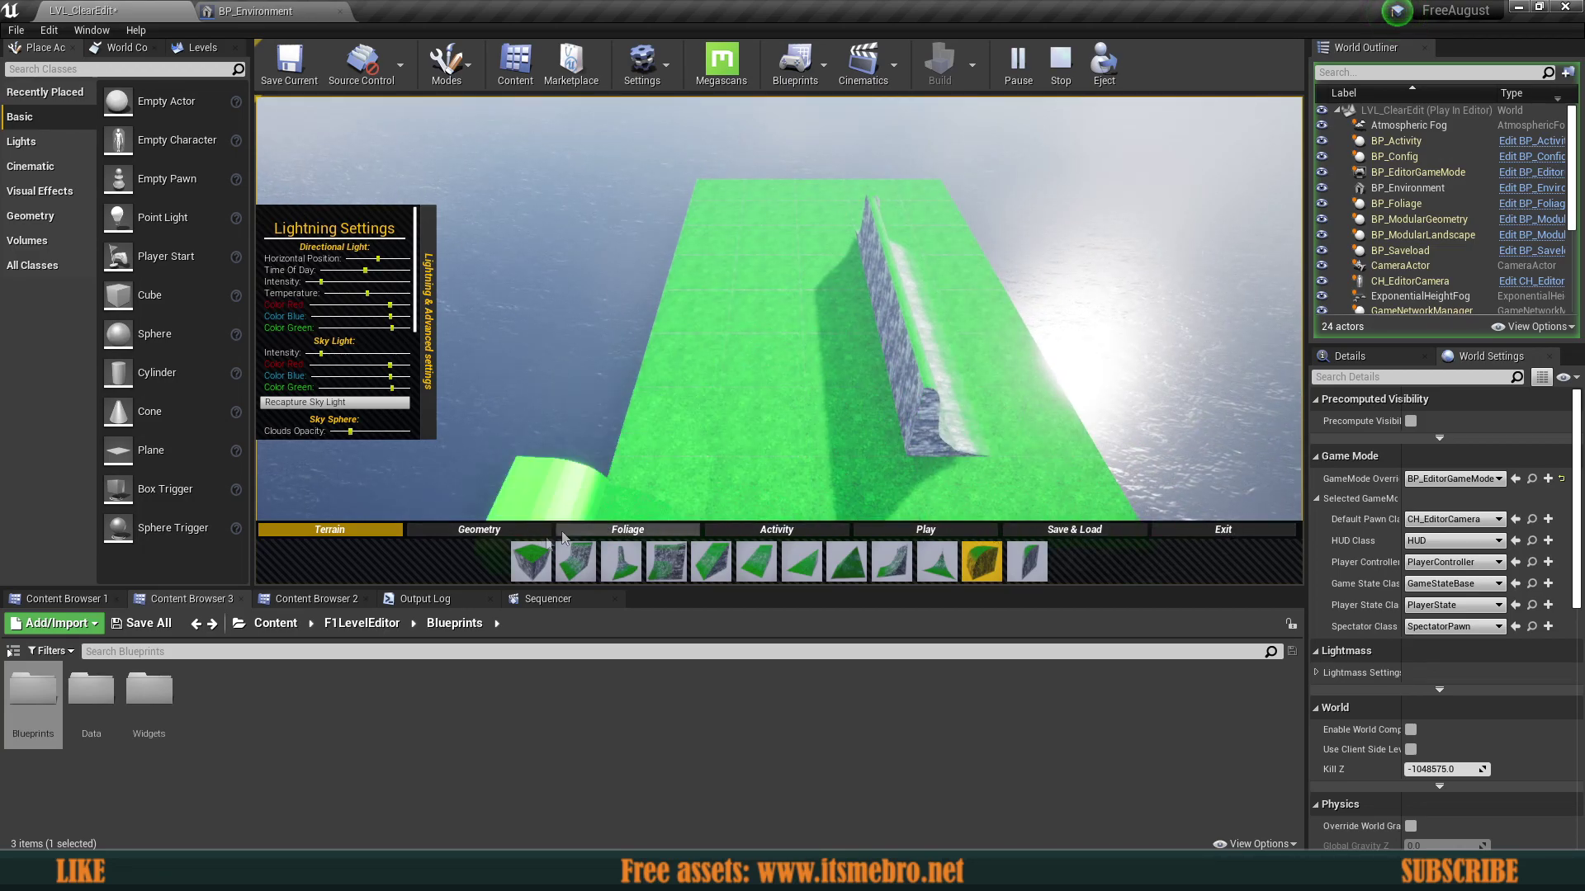
Step: Open the CH_EditorCamera blueprint, examine the key events for rotating meshes in its Event Graph, and return to the level
double_click(32, 697)
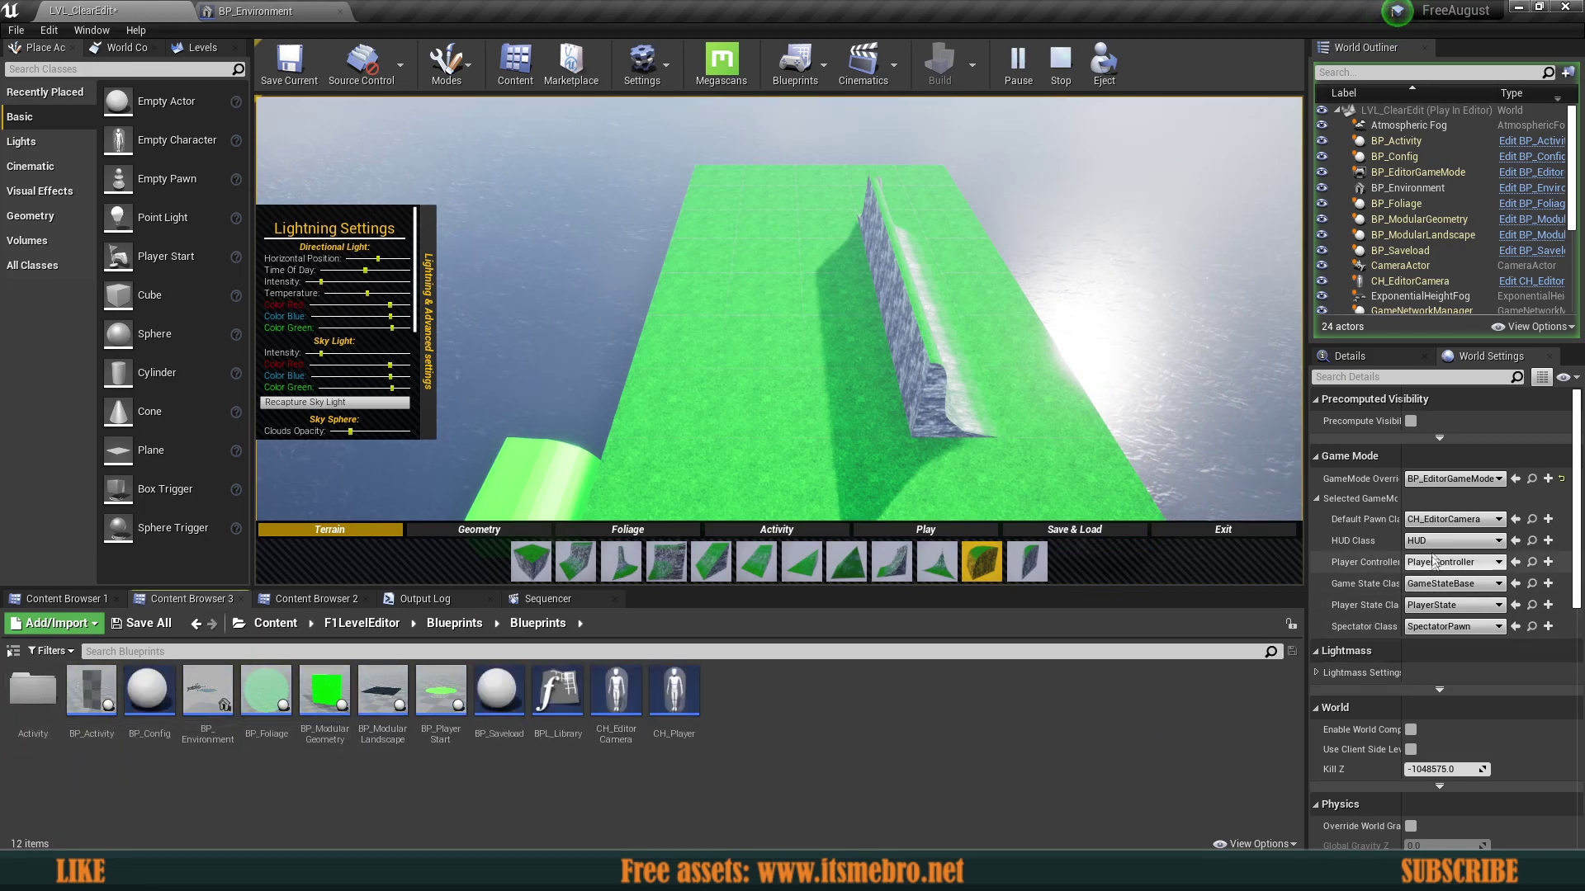
click(1534, 521)
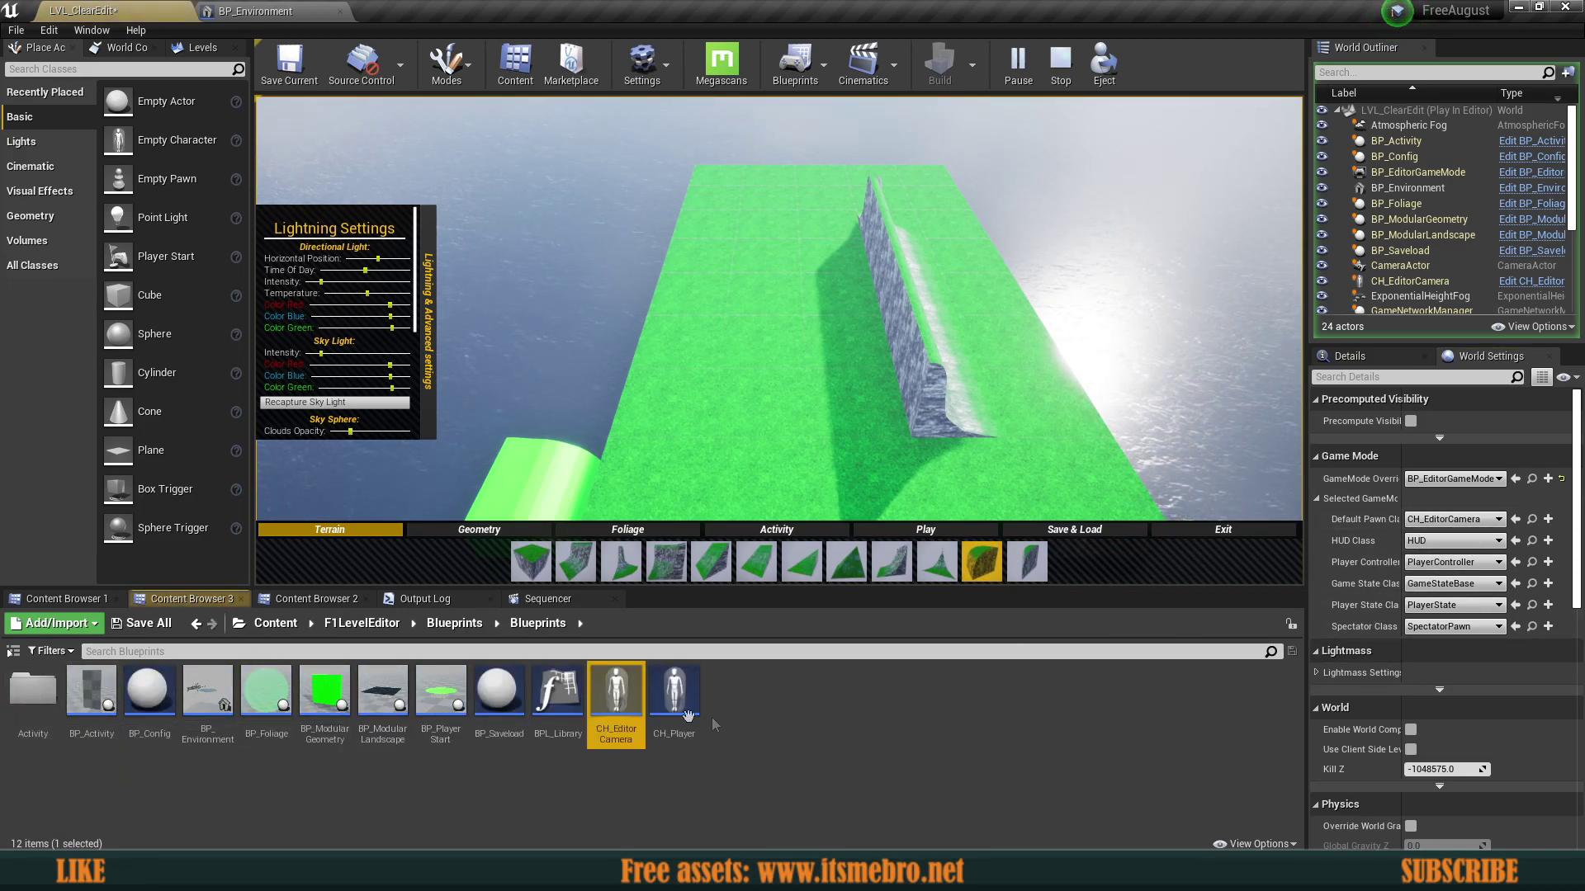
double_click(619, 701)
scroll(665, 488, down, 10)
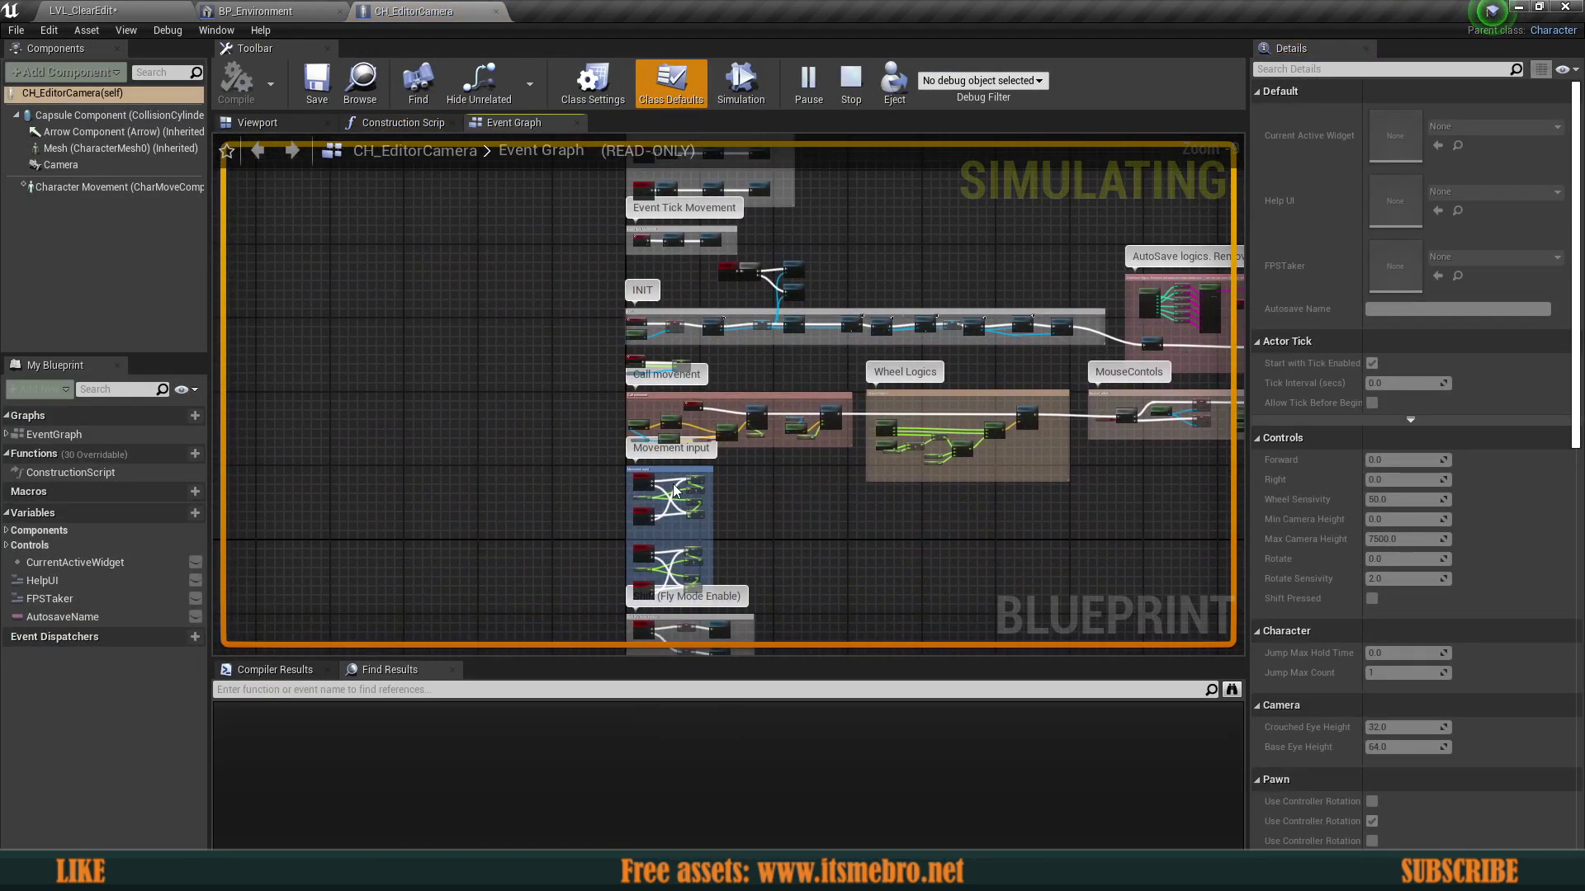
scroll(602, 350, up, 7)
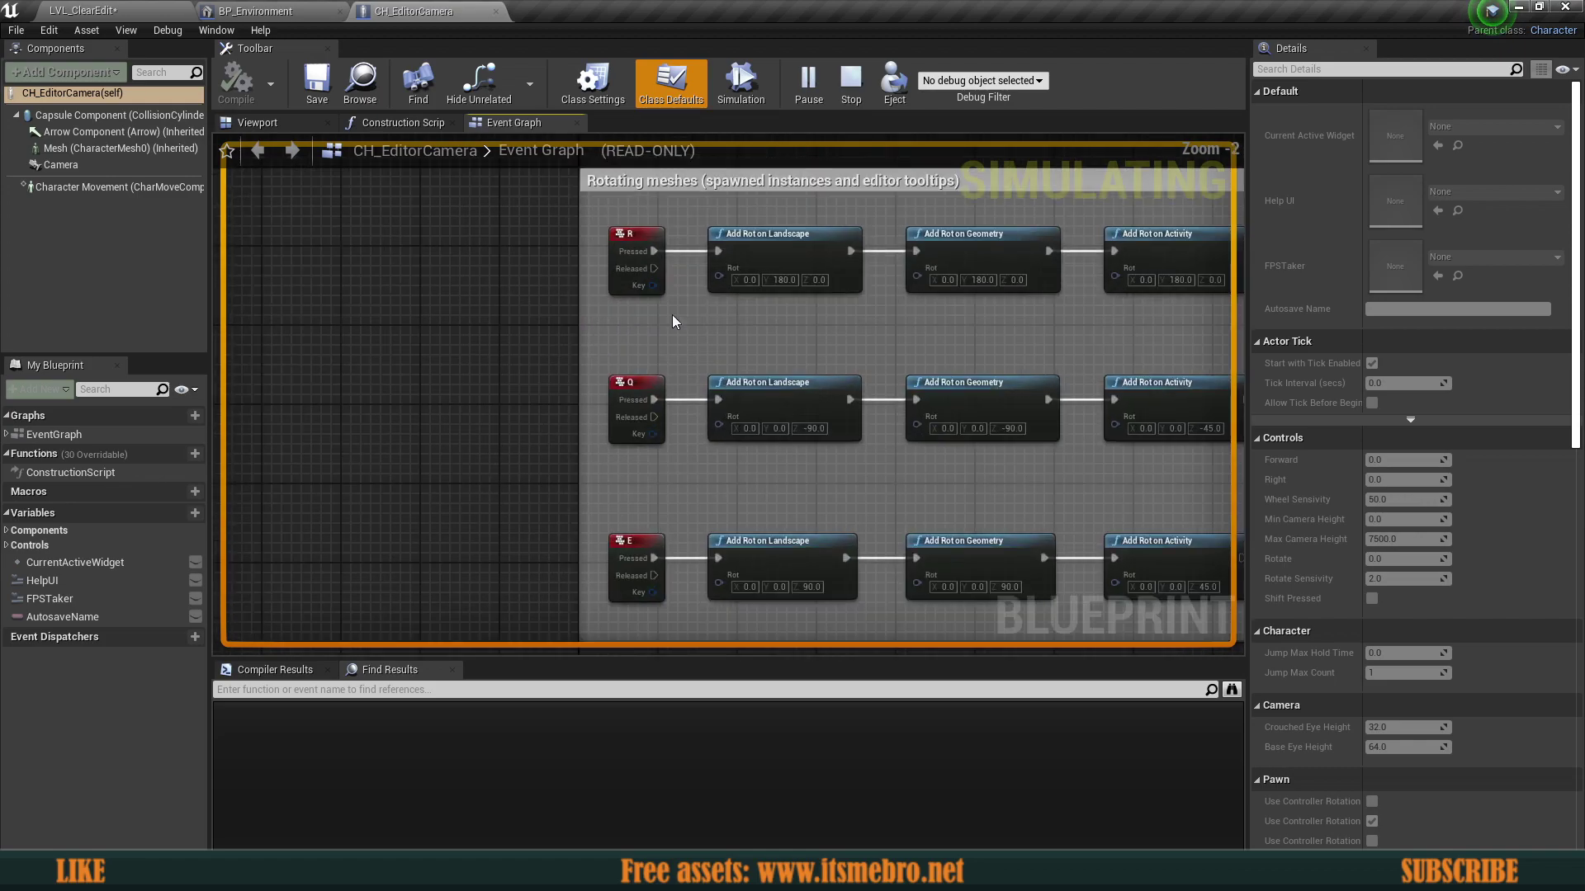
right_drag(696, 345, 541, 334)
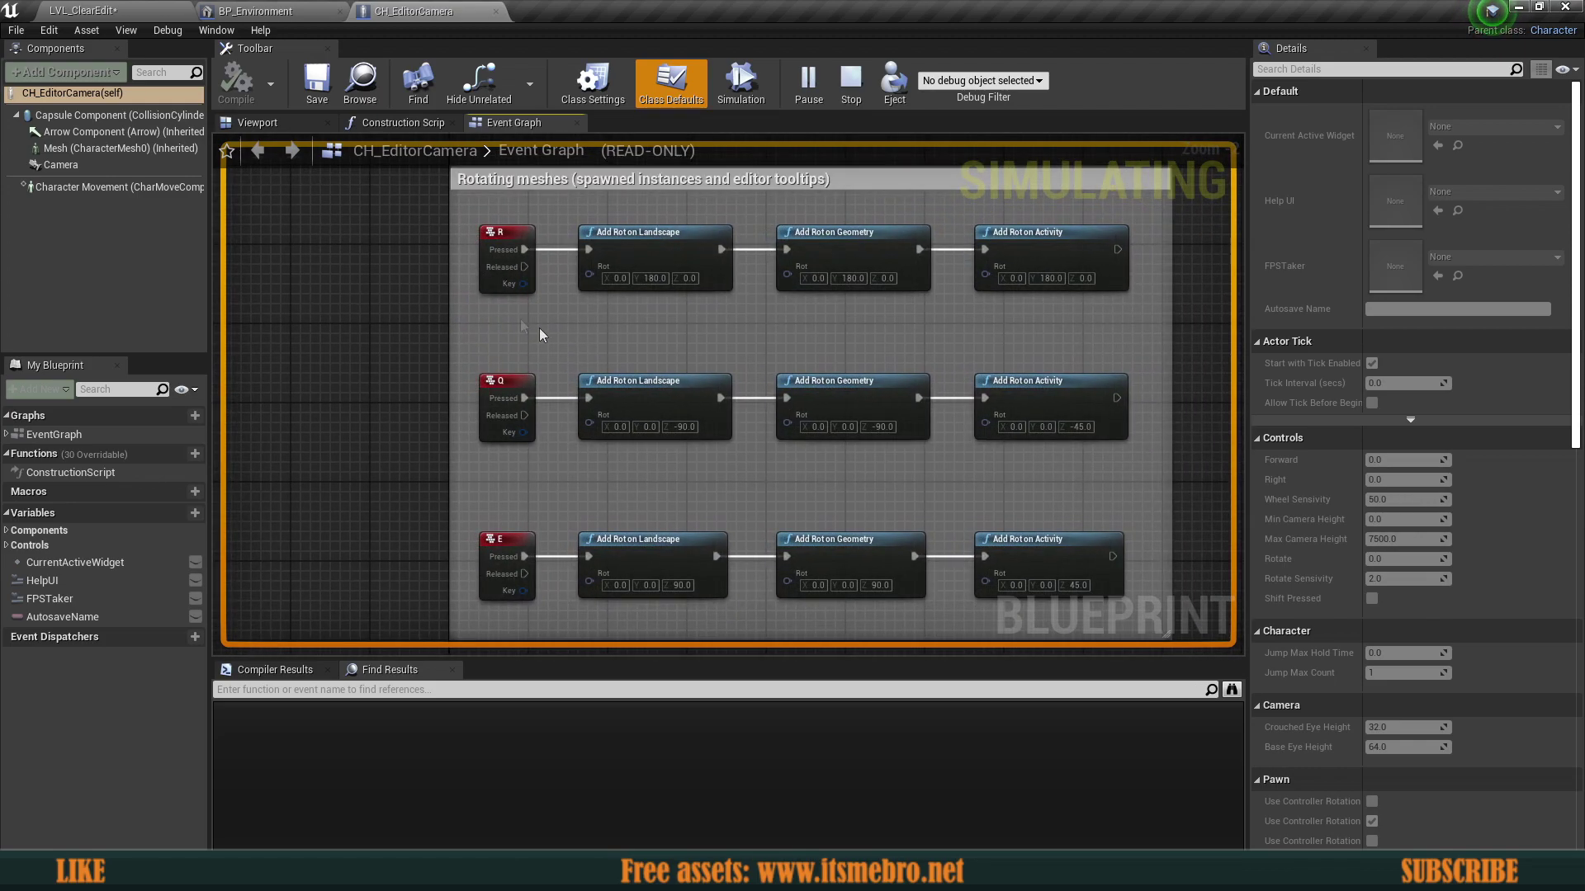
right_drag(694, 496, 622, 479)
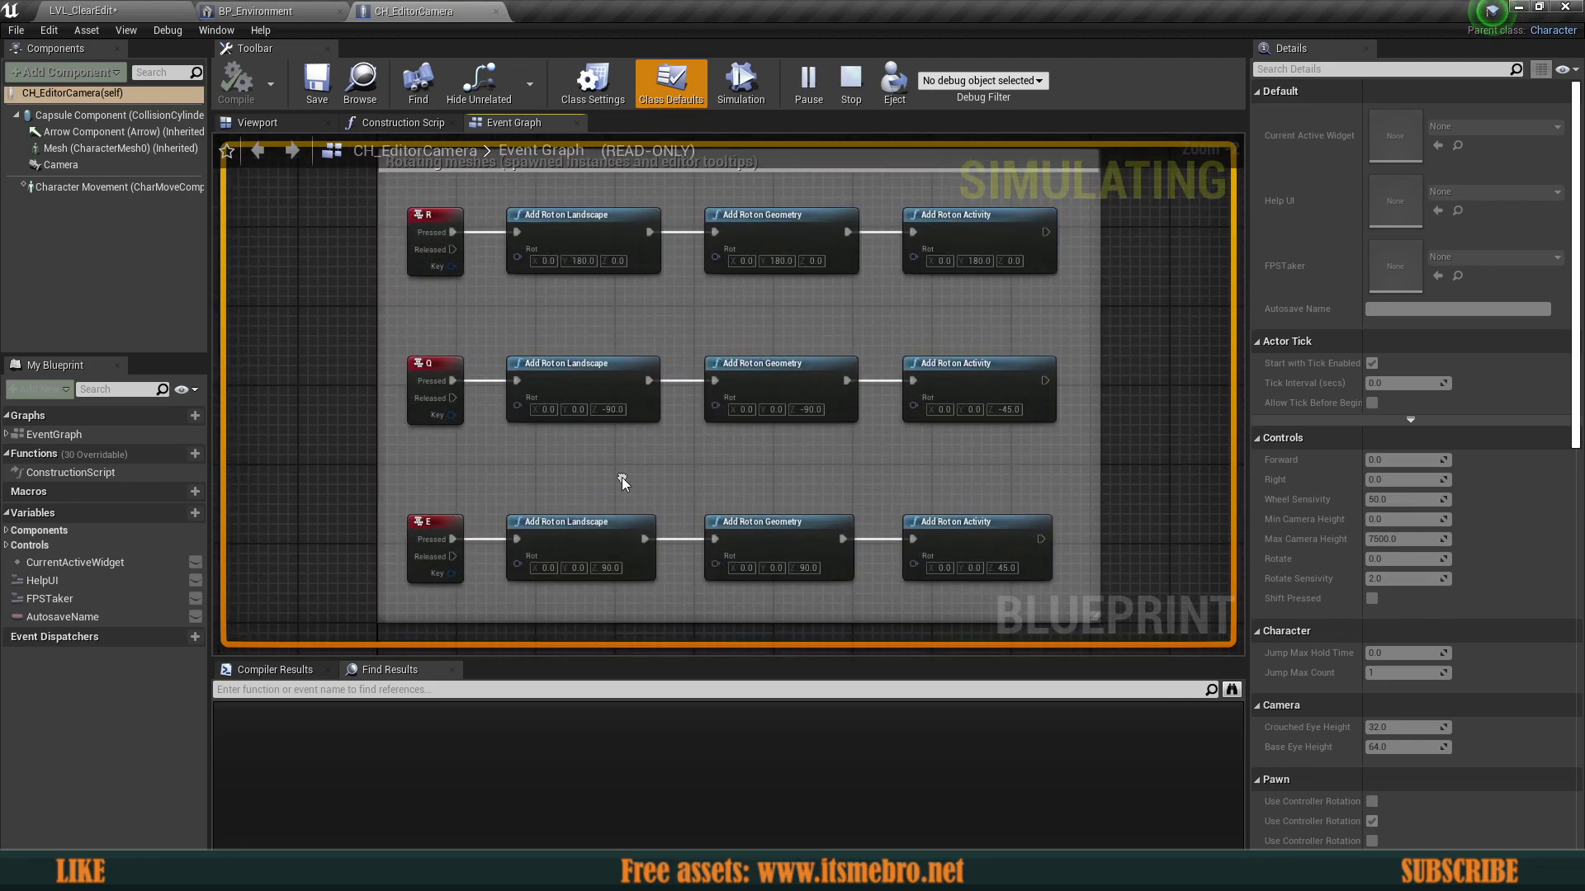
click(91, 9)
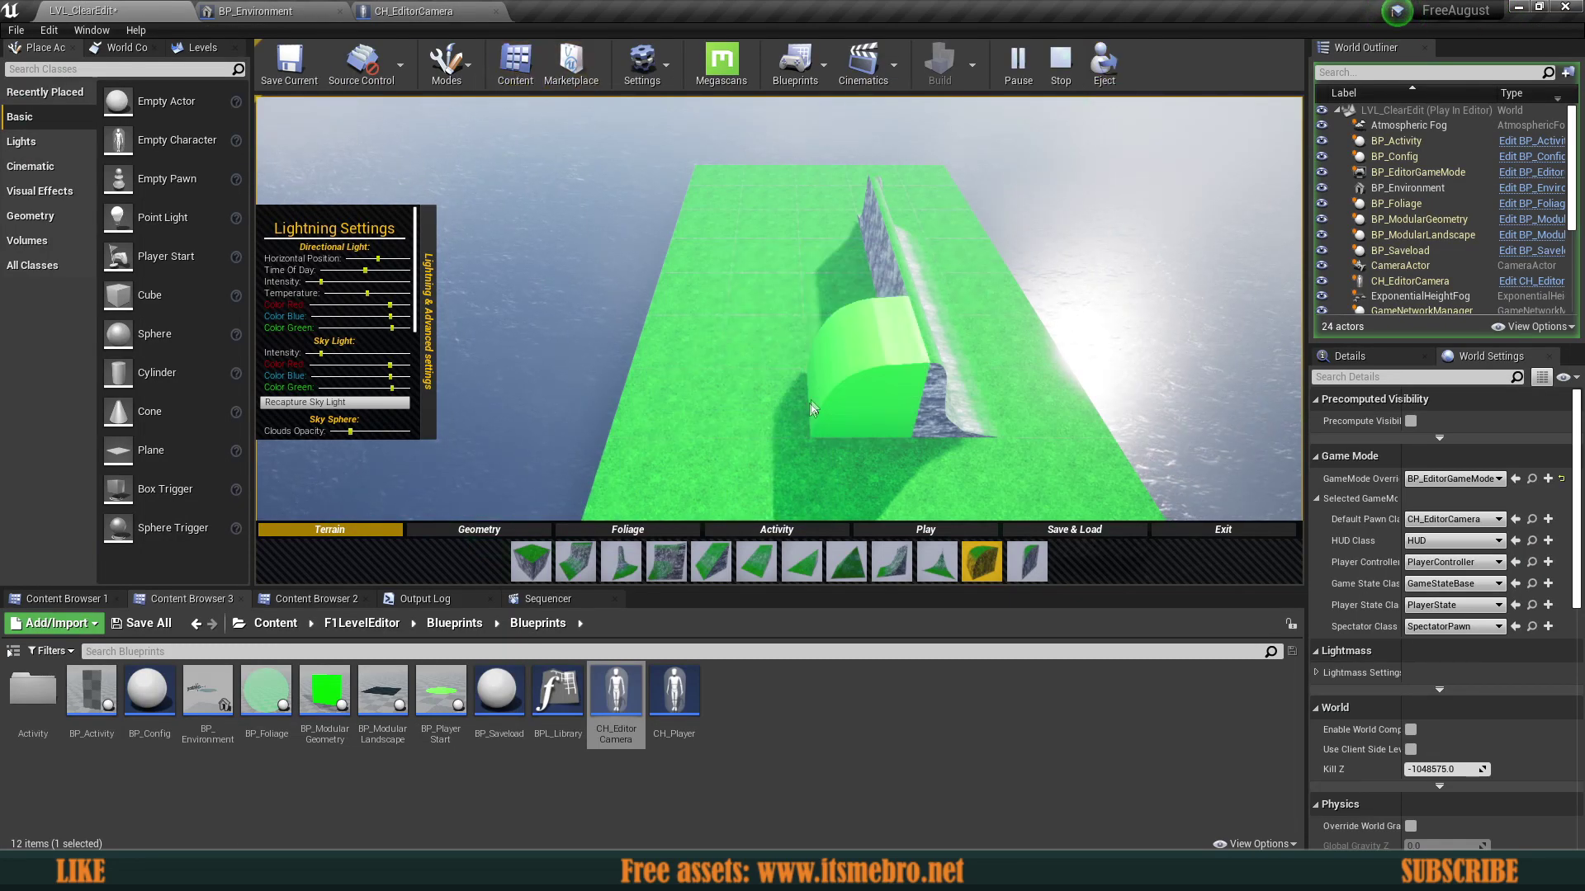
Step: Rotate the convex rounded terrain piece and place two copies against the steep back of the ridge
key(r)
key(r)
key(w)
key(s)
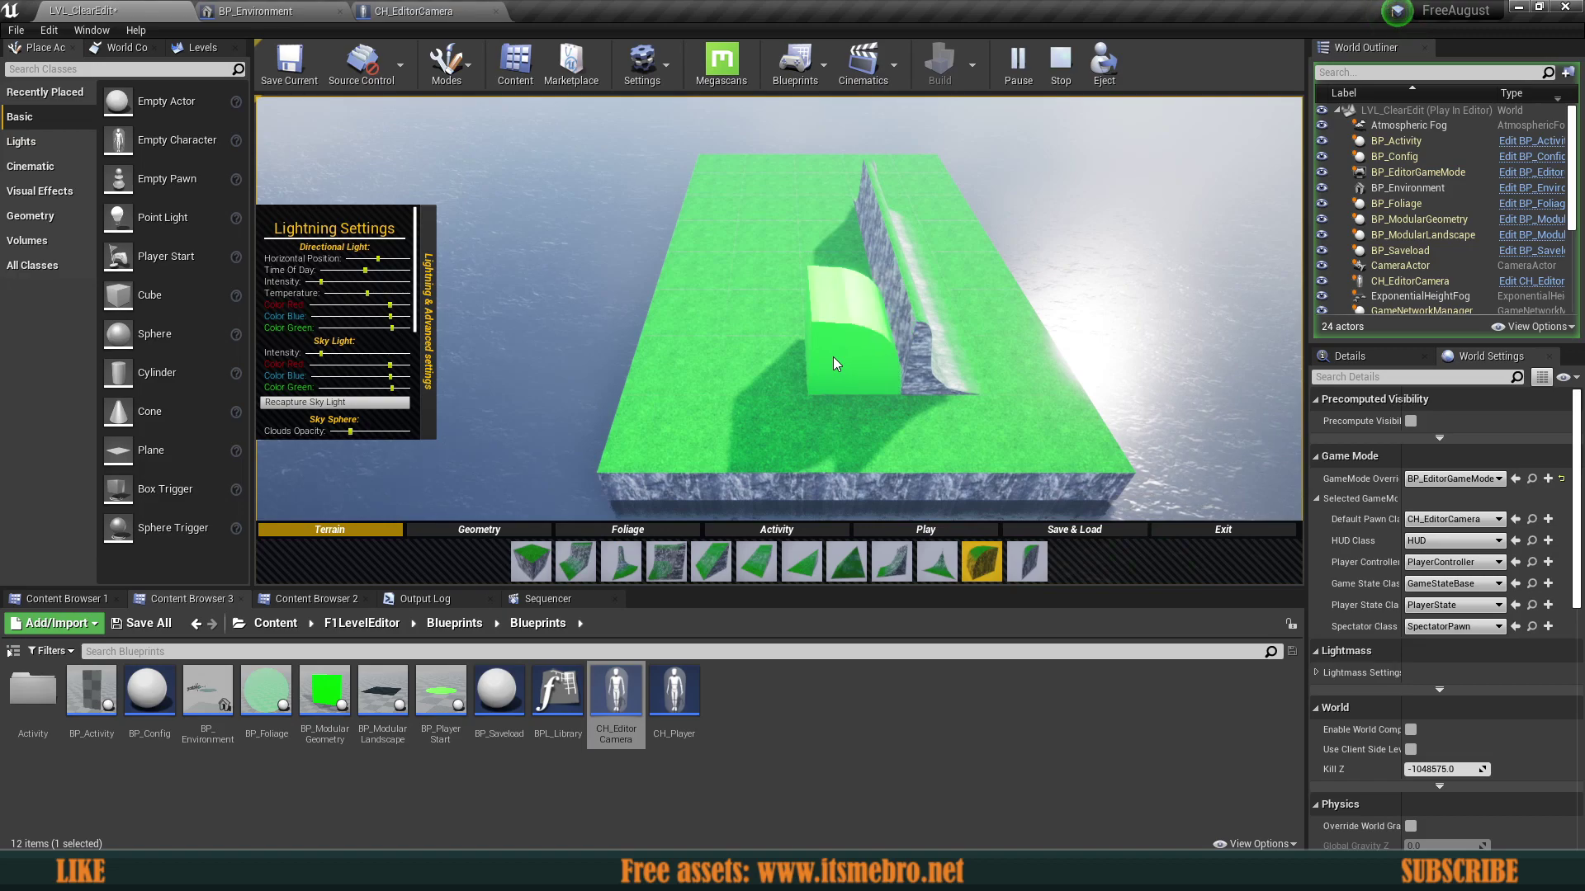
scroll(834, 363, up, 1)
scroll(834, 364, down, 3)
scroll(833, 363, up, 1)
key(r)
key(r)
key(r)
key(r)
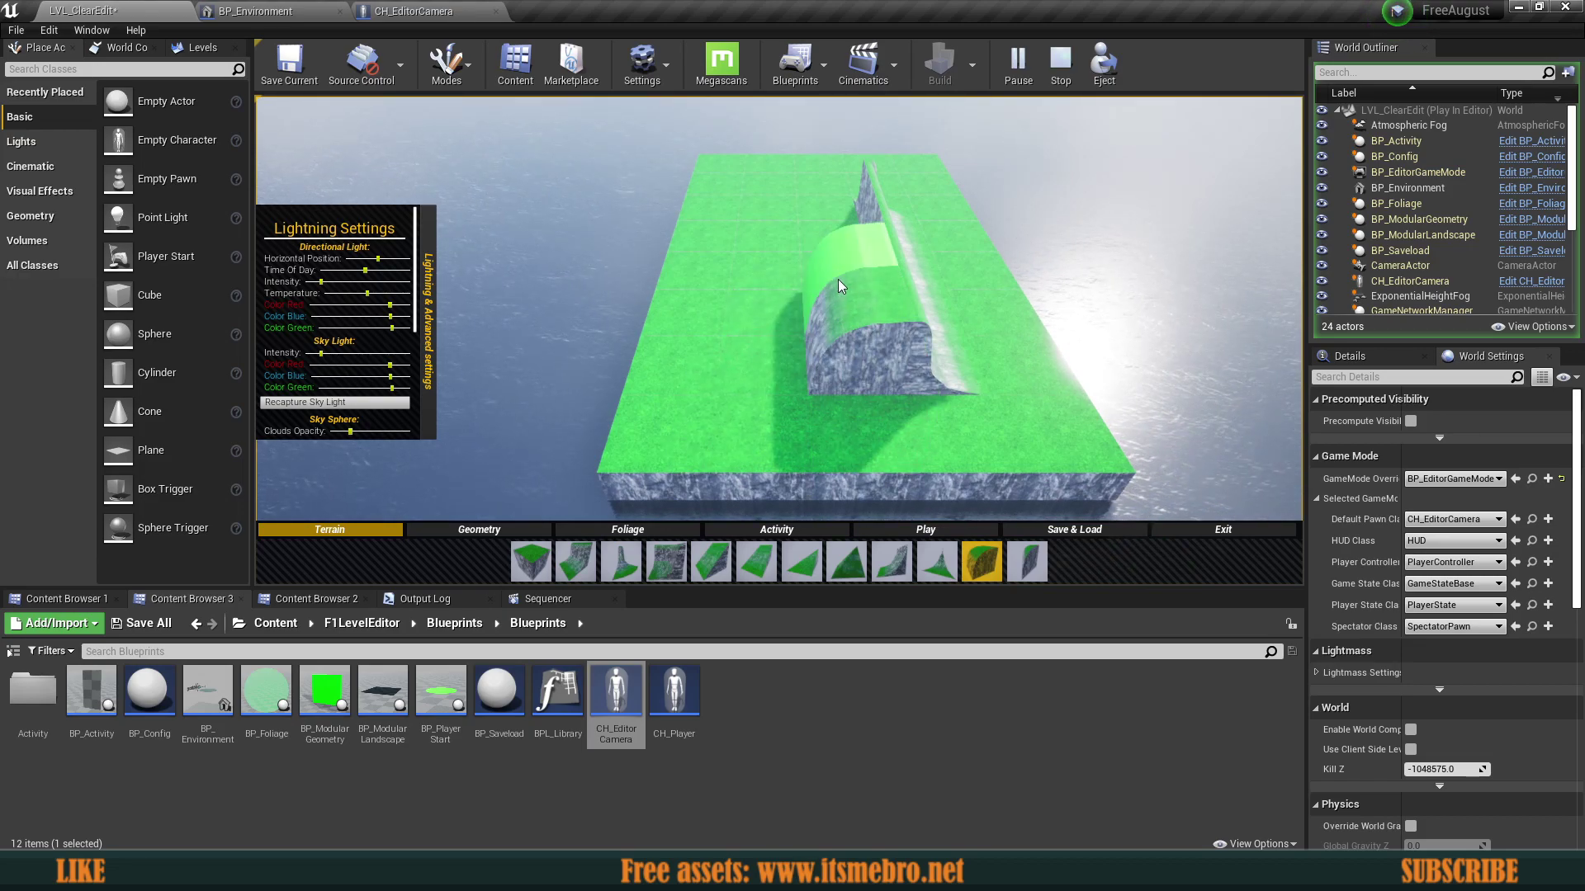
click(837, 241)
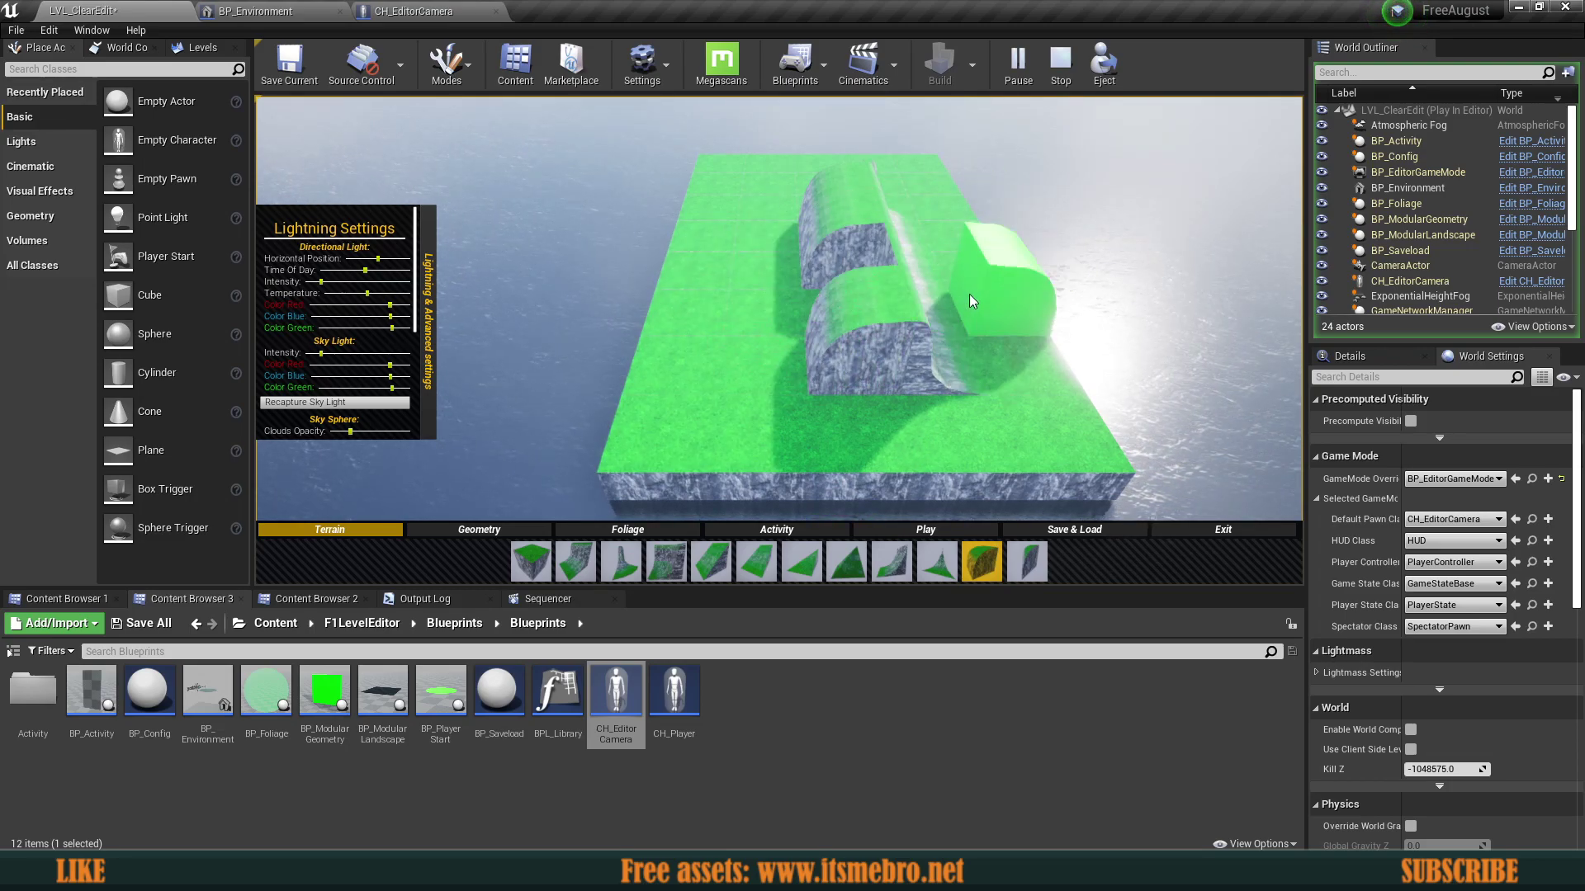
Step: Add more rotated convex rounded pieces beside the existing hills and at the far end of the platform
key(w)
key(w)
key(s)
key(r)
key(r)
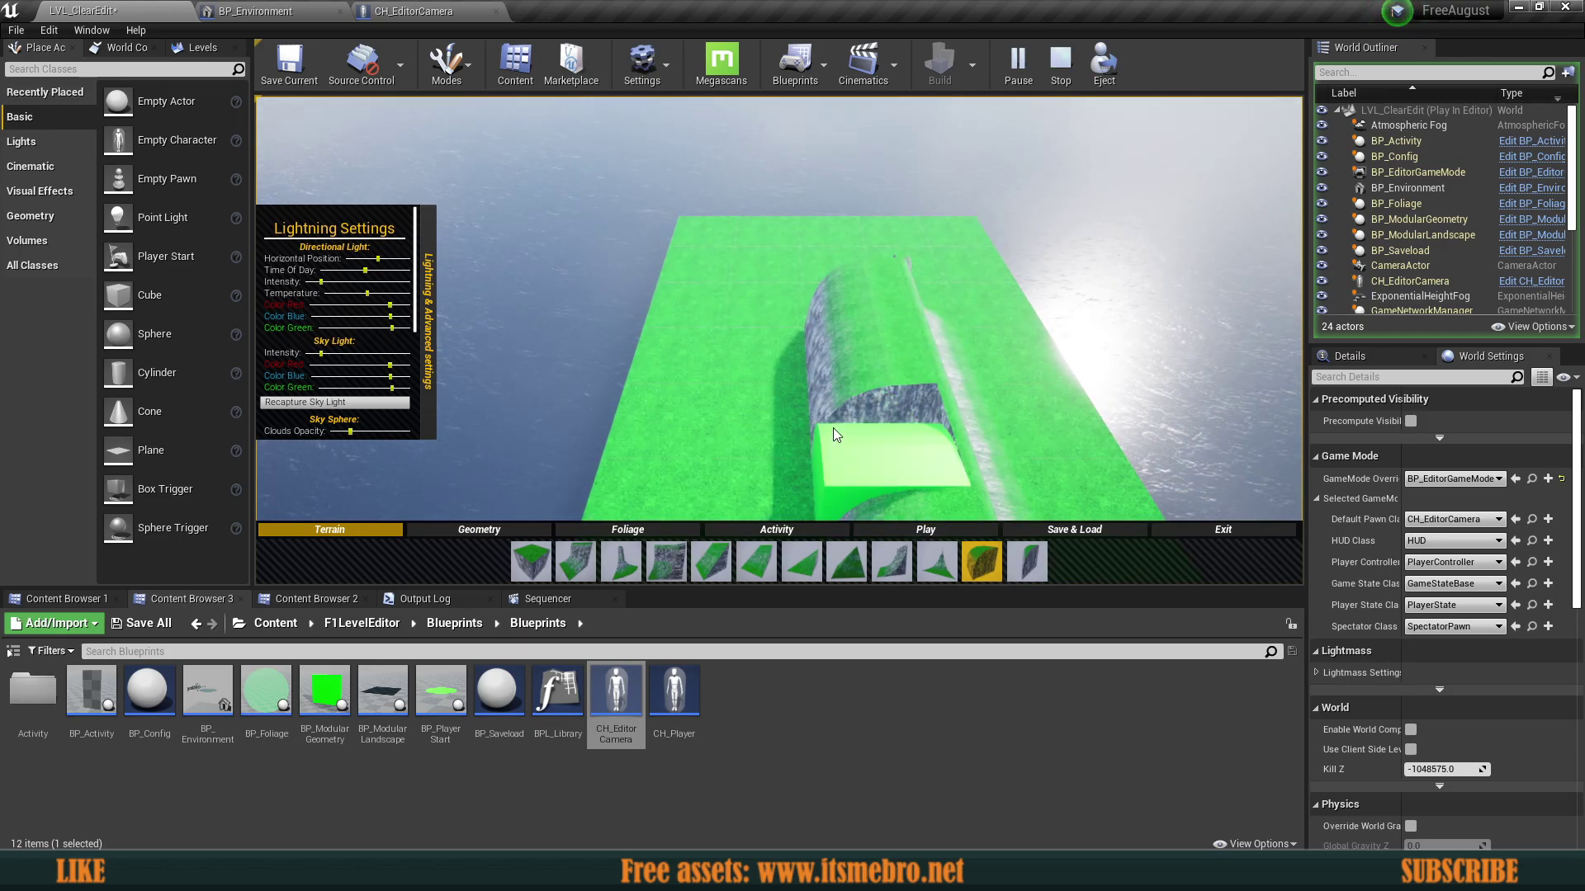
key(w)
key(r)
key(r)
key(s)
key(r)
click(774, 348)
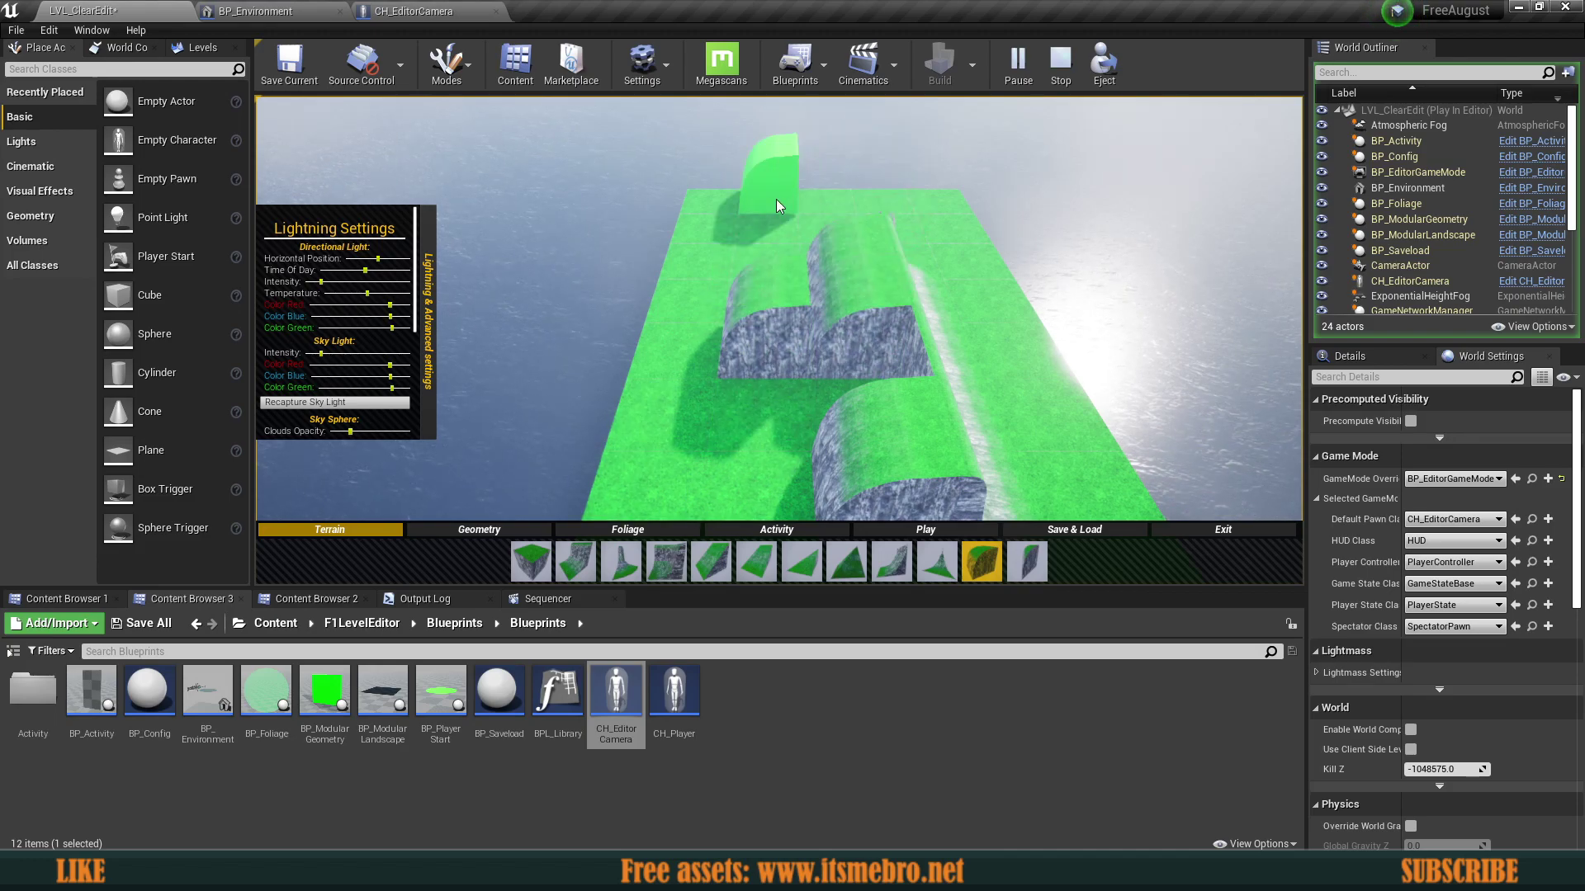
click(867, 246)
Step: Paint grass foliage over the flat ground along the ridge and around the rounded hills
key(s)
key(d)
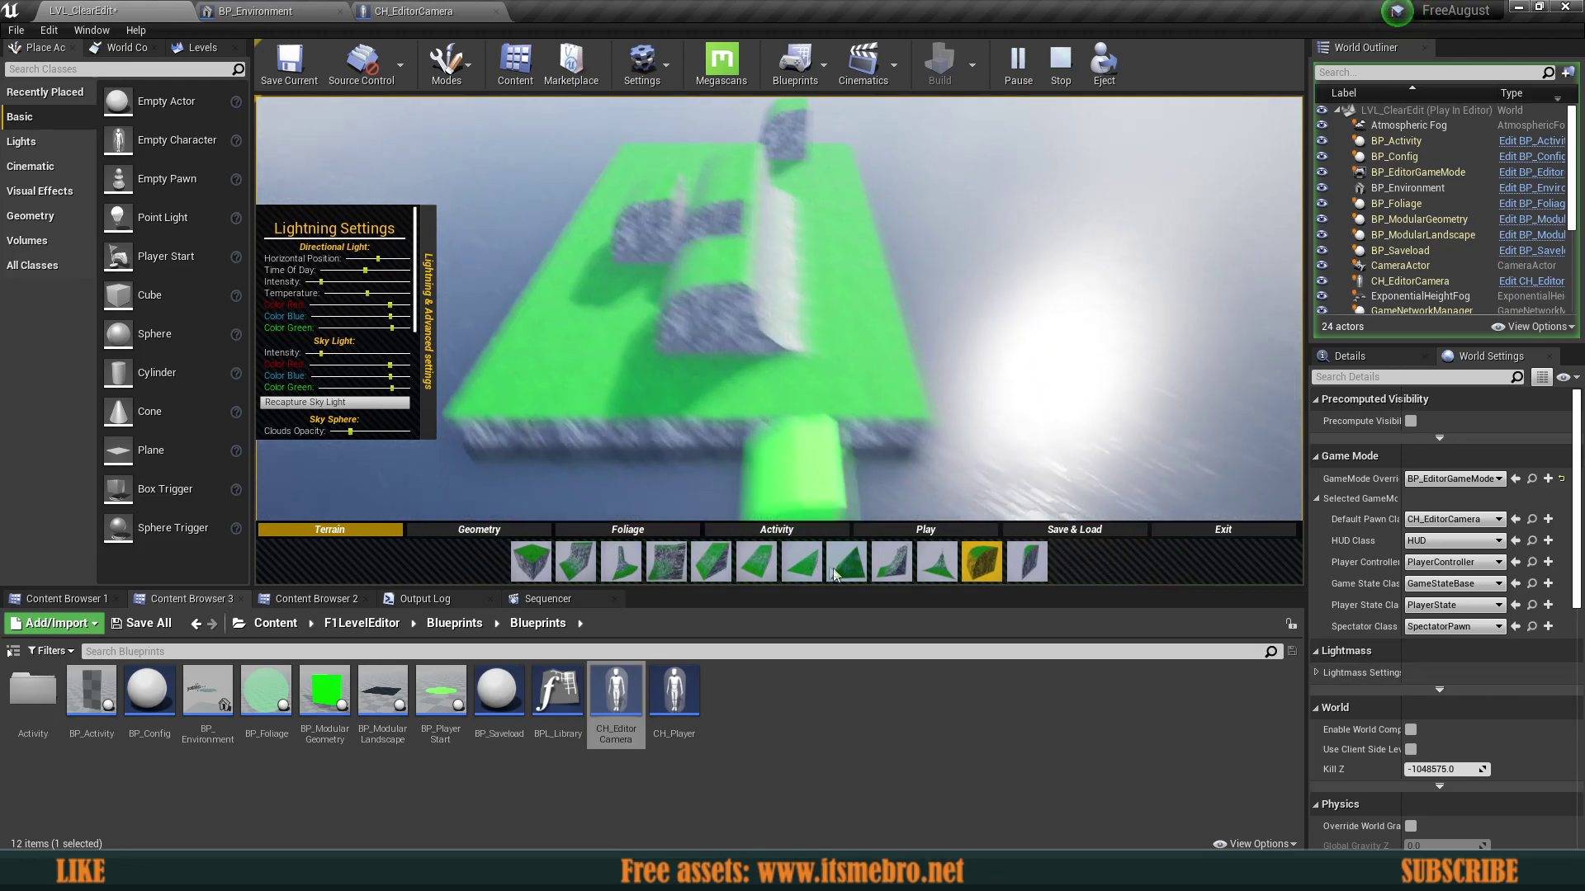
click(570, 530)
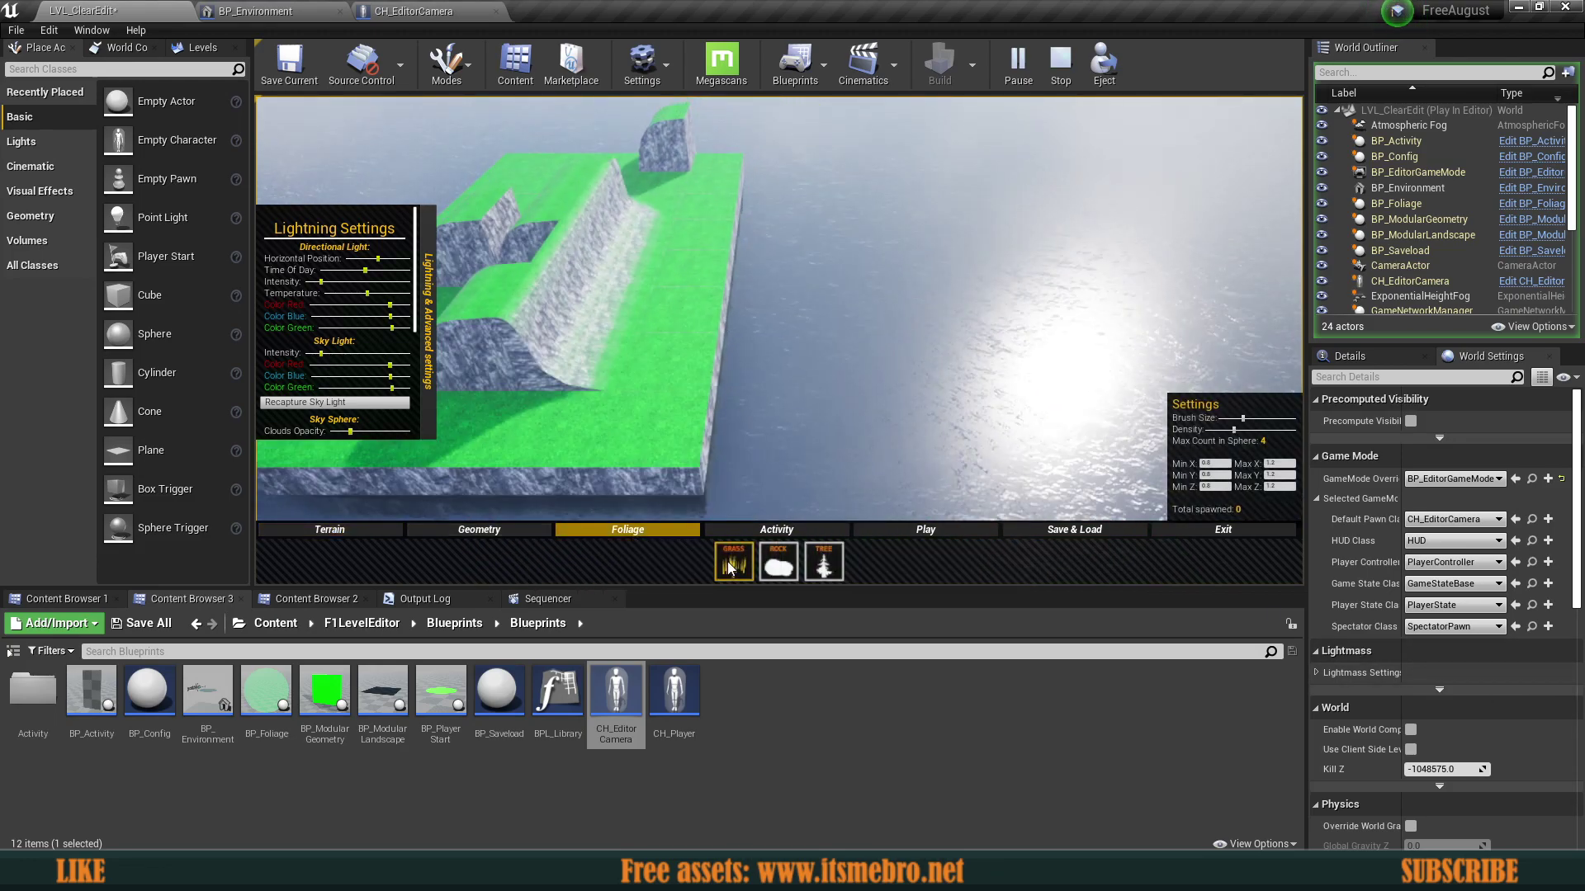
key(a)
mouse_move(644, 384)
mouse_down()
mouse_move(835, 411)
mouse_move(706, 418)
mouse_move(750, 369)
mouse_up()
key(w)
key(a)
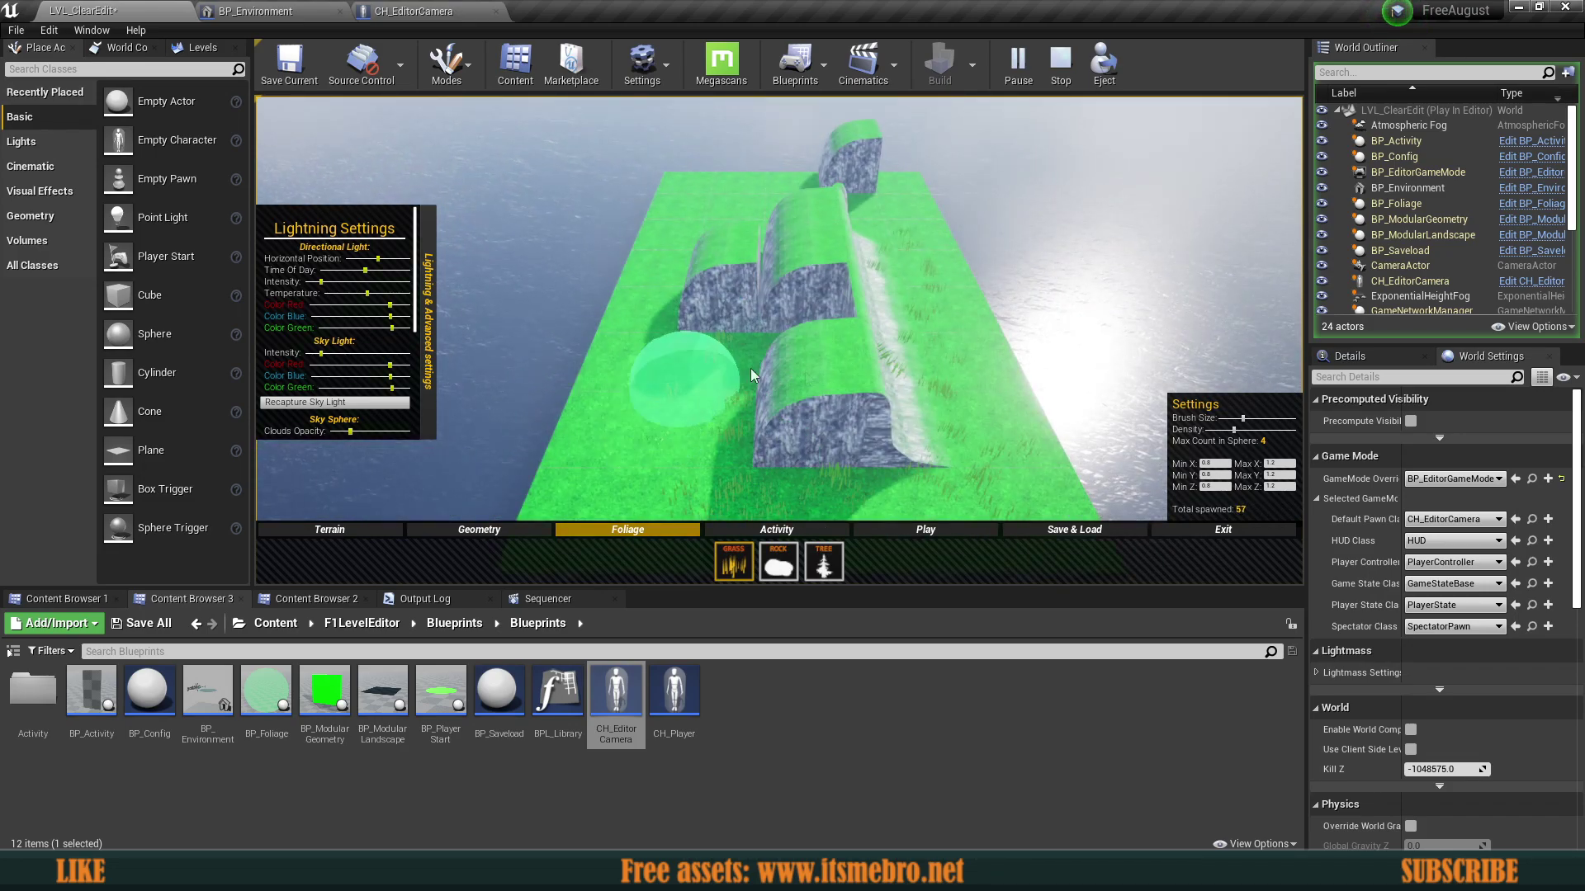
Step: Save the in-game level as asdasd and close the Save & Load Menu
click(1043, 529)
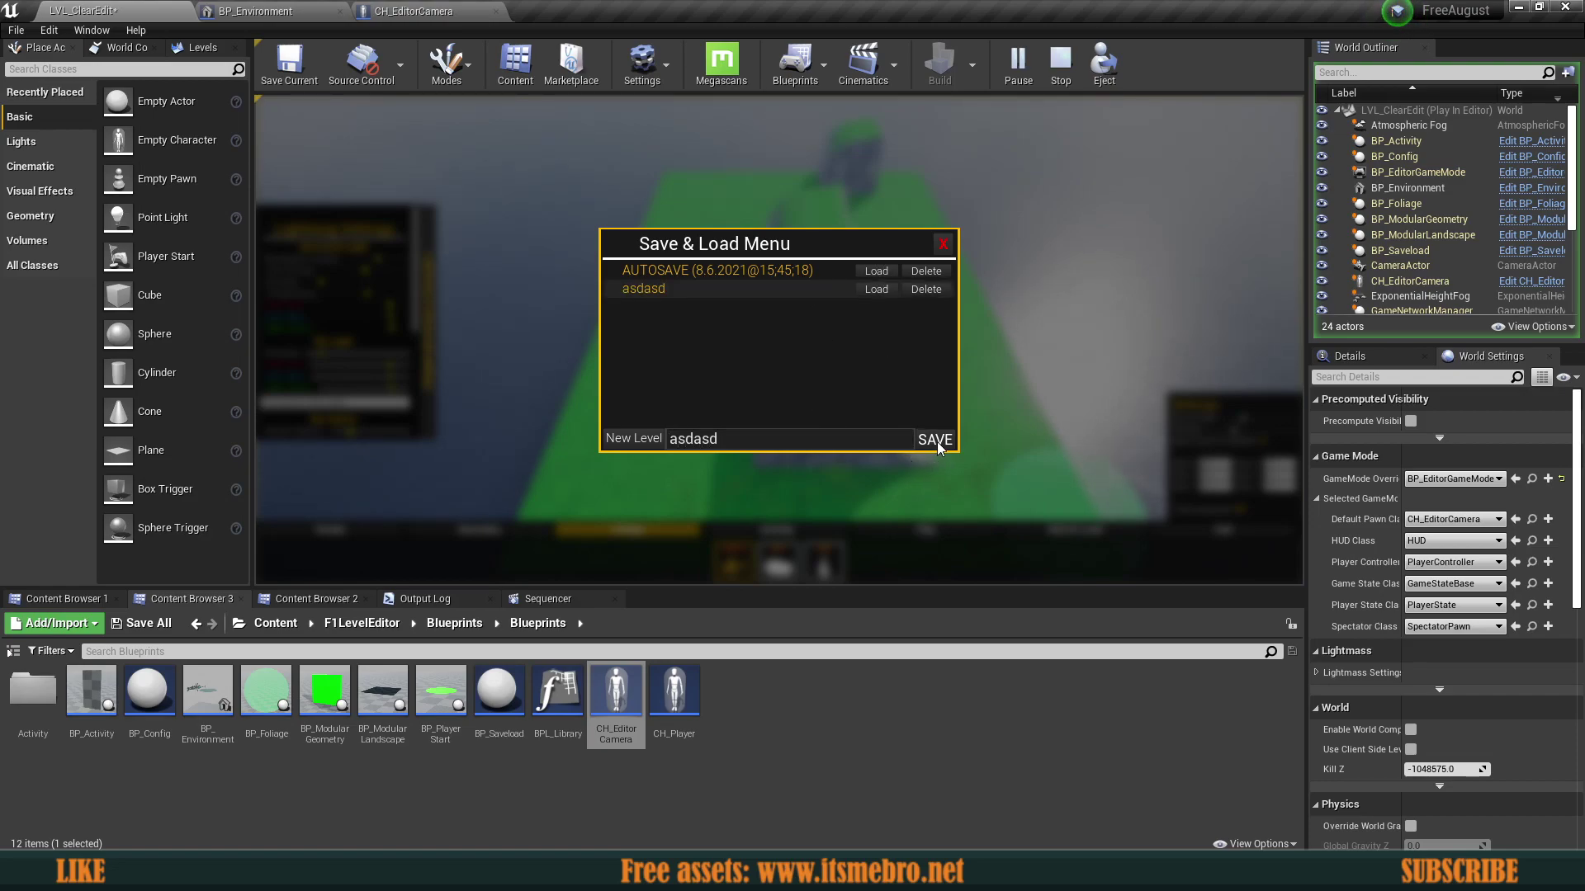
click(941, 241)
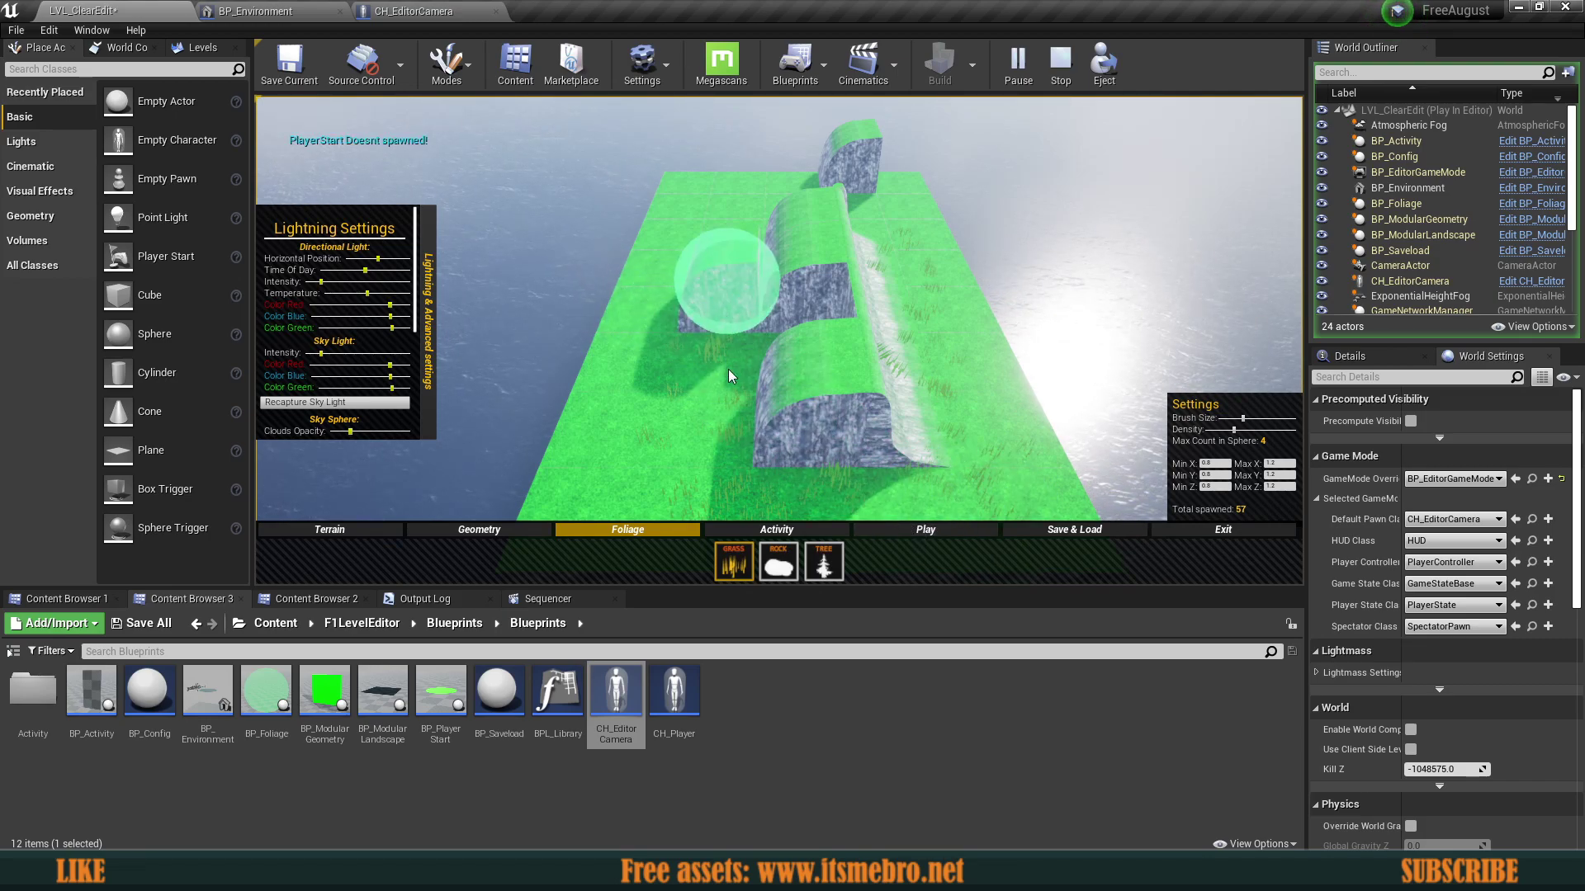
Step: Place a player spawn point on the ground beside the front rounded hill, and check the Save & Load Menu
click(776, 529)
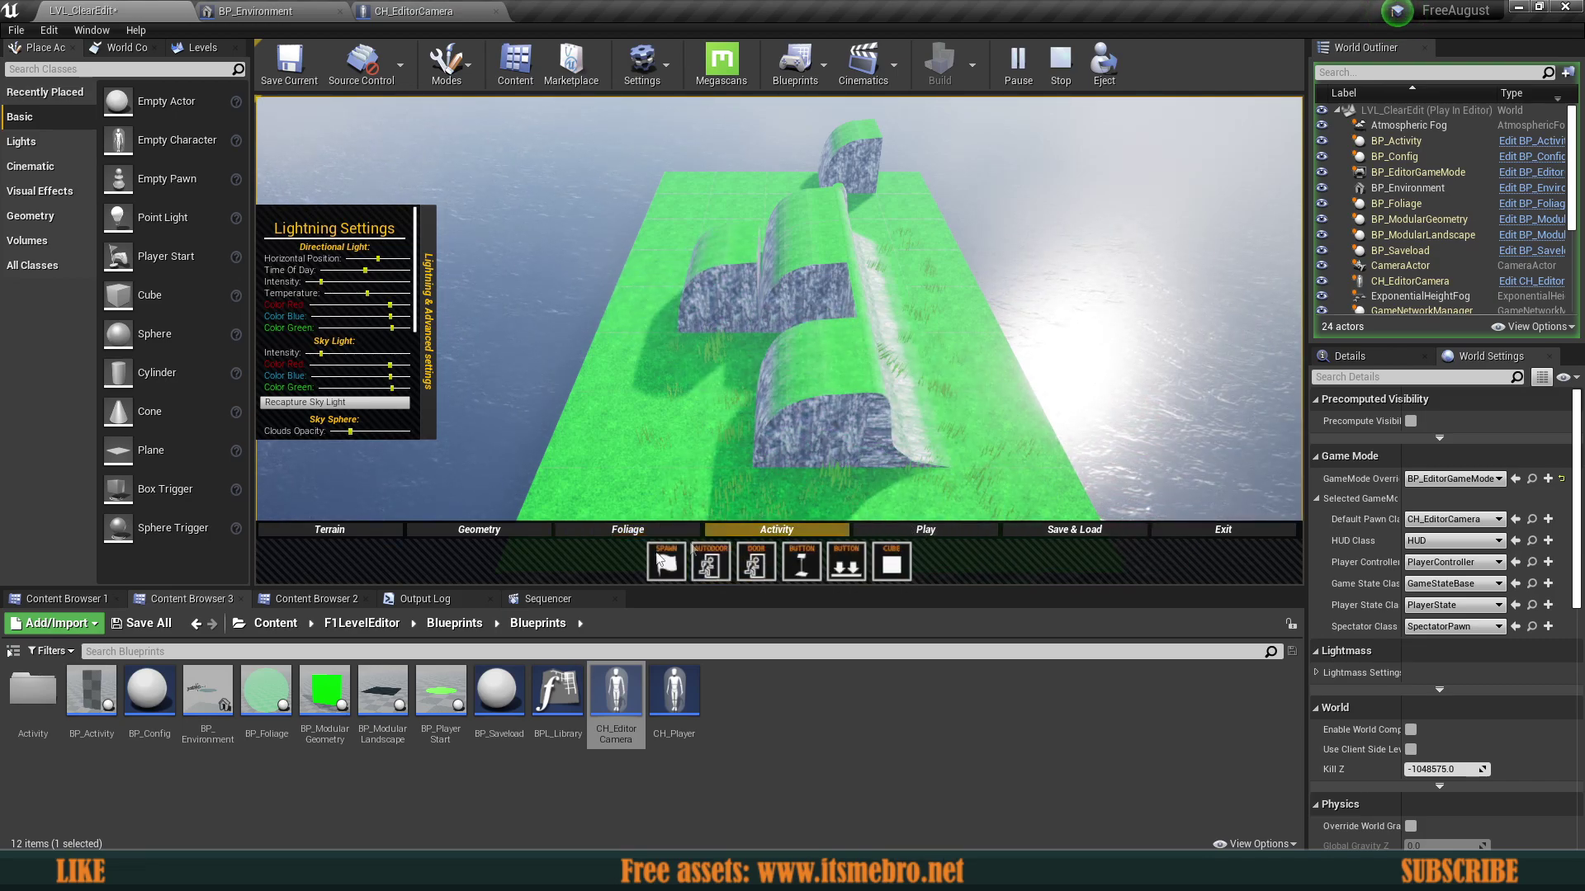
click(666, 564)
click(685, 439)
click(1074, 529)
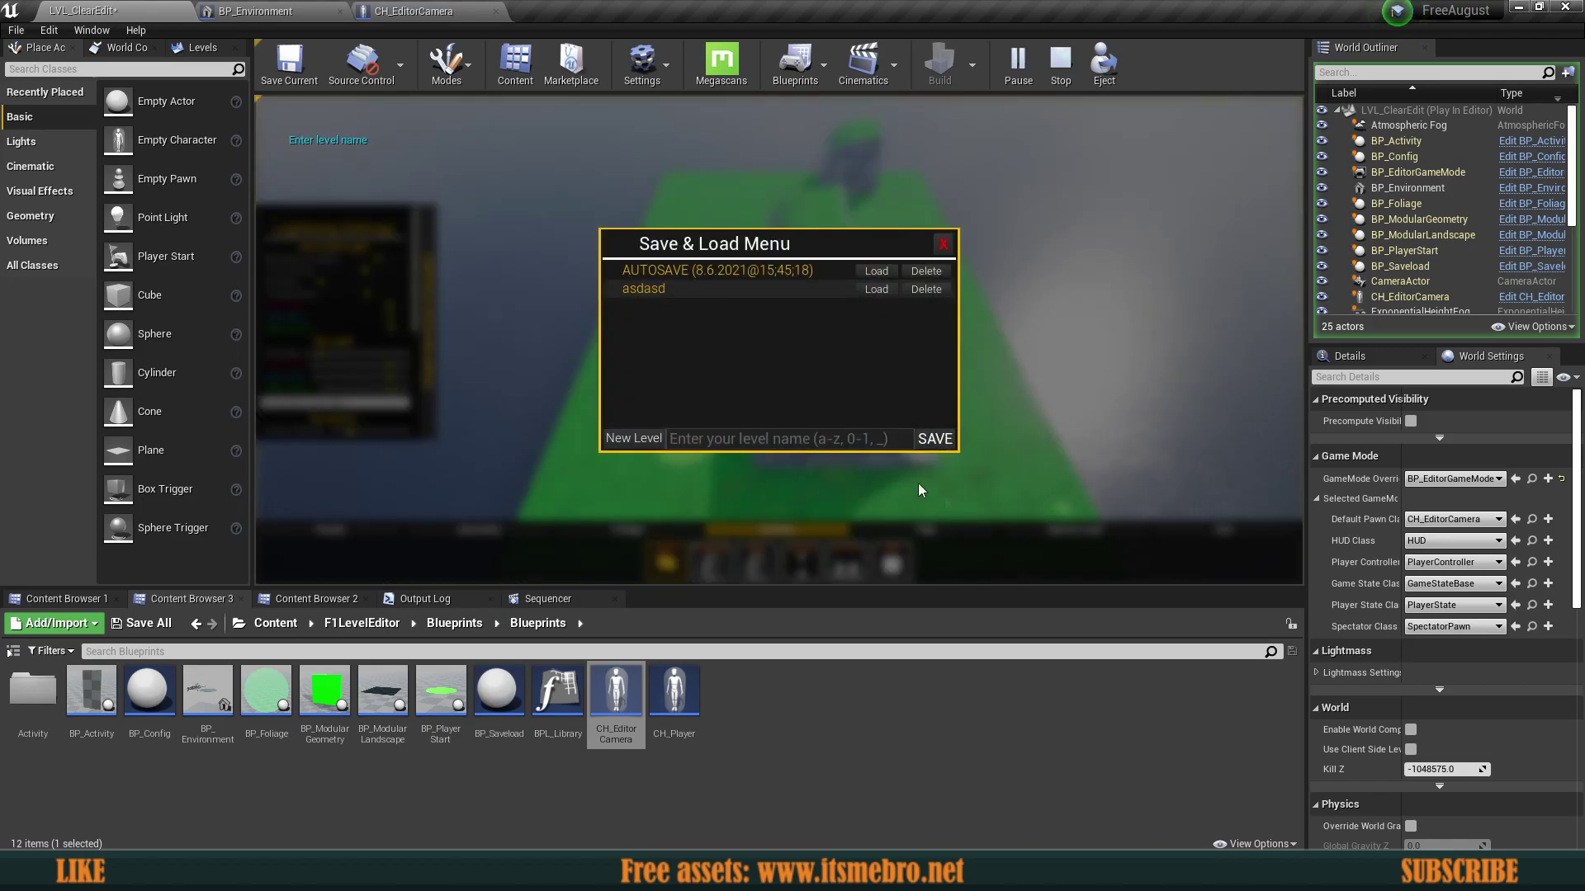
click(941, 245)
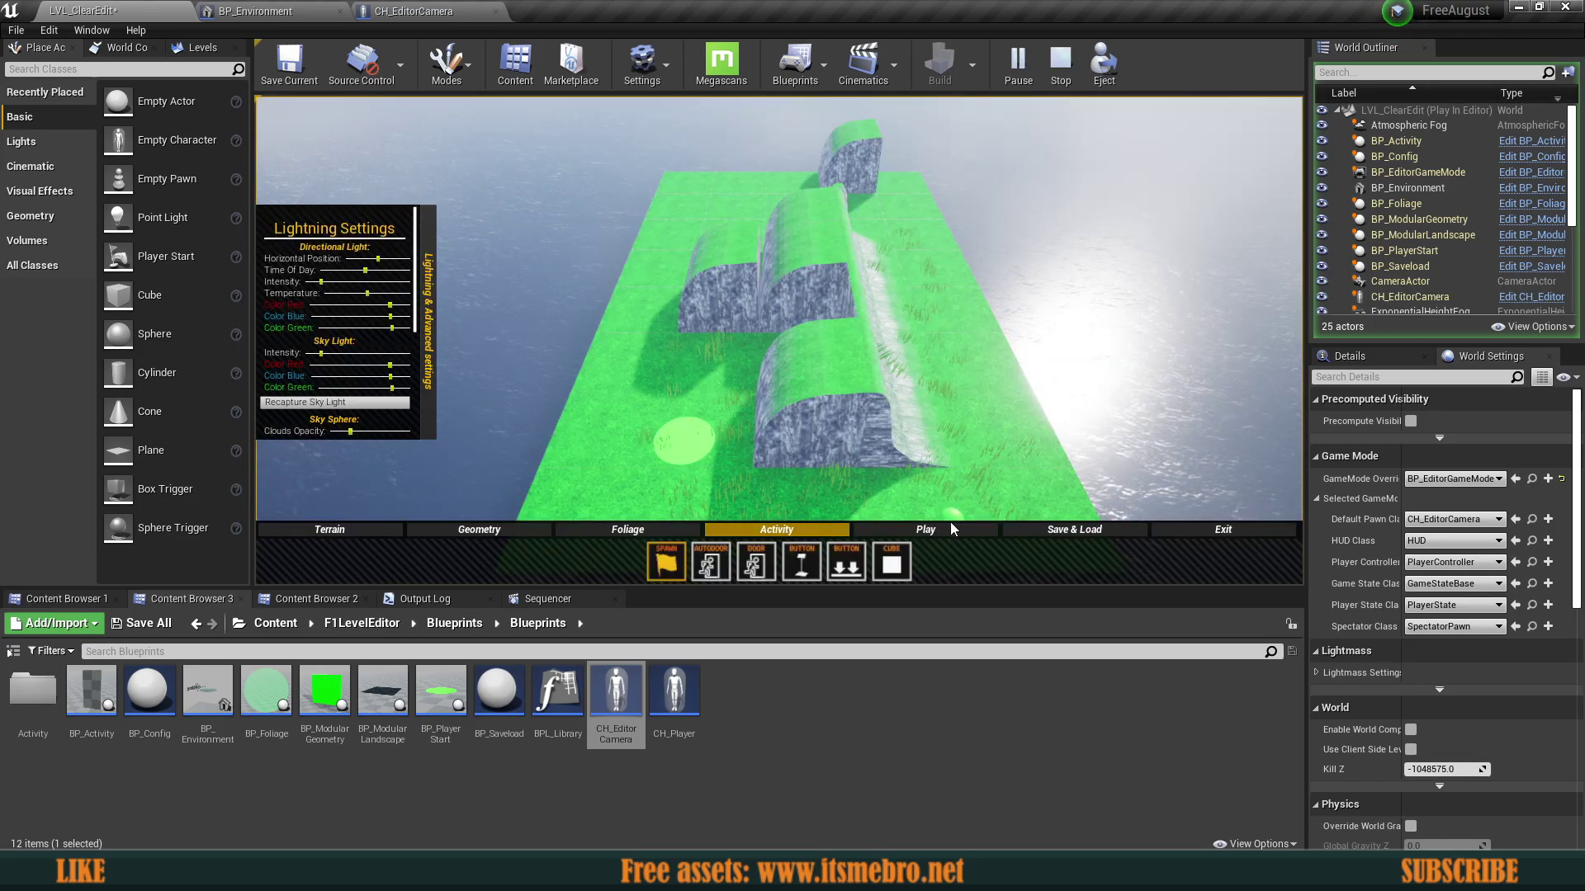
Step: Play the level from the spawn point and walk around the rounded hills and through the grass
click(949, 526)
key(w)
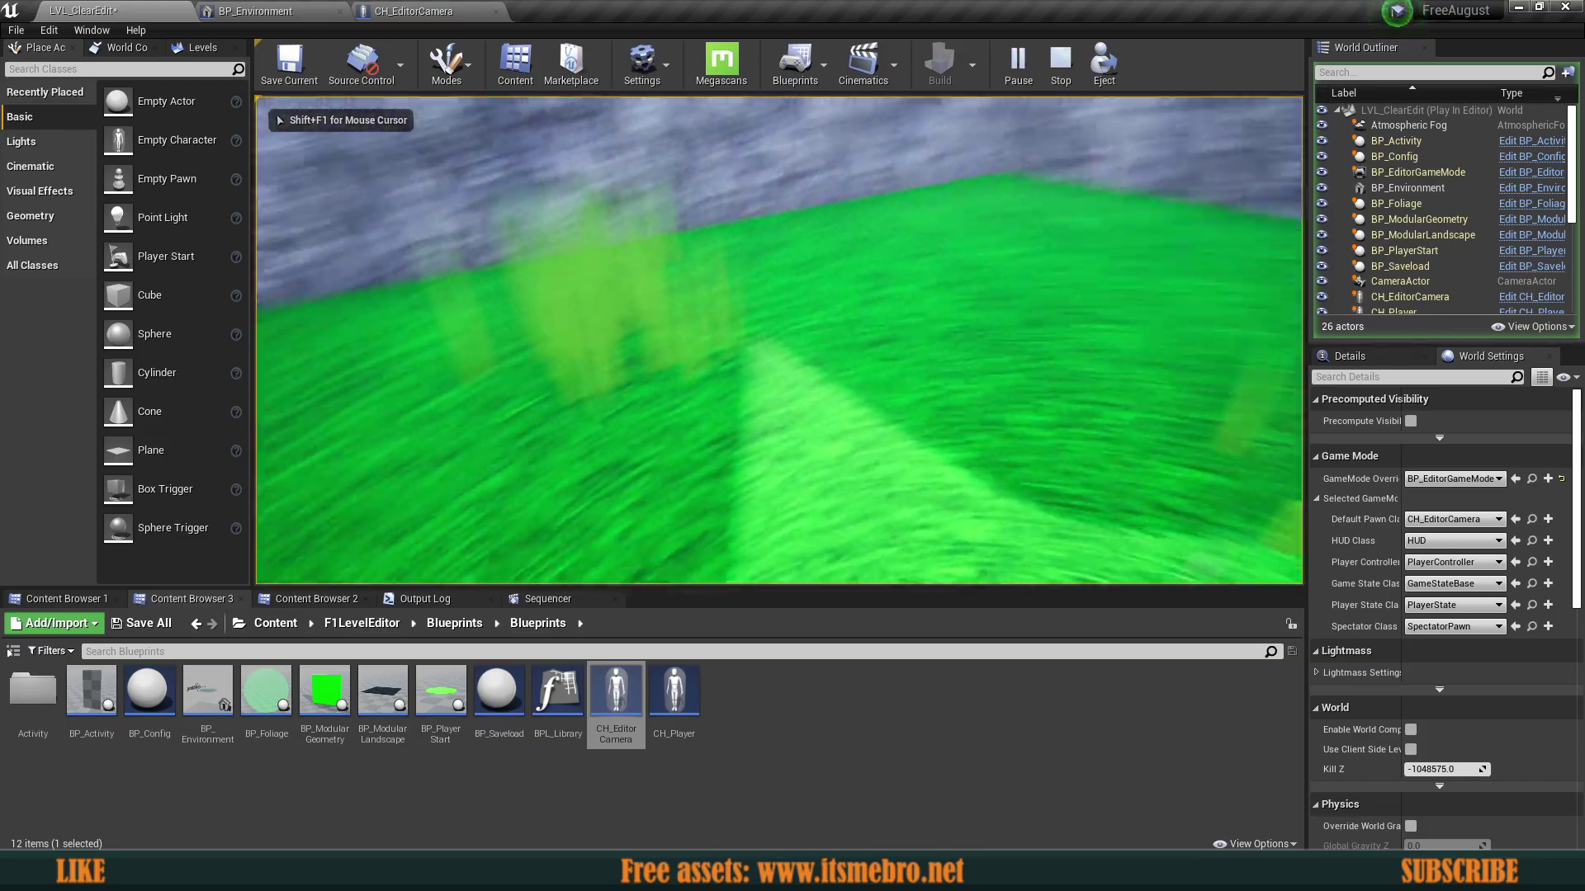
key(w)
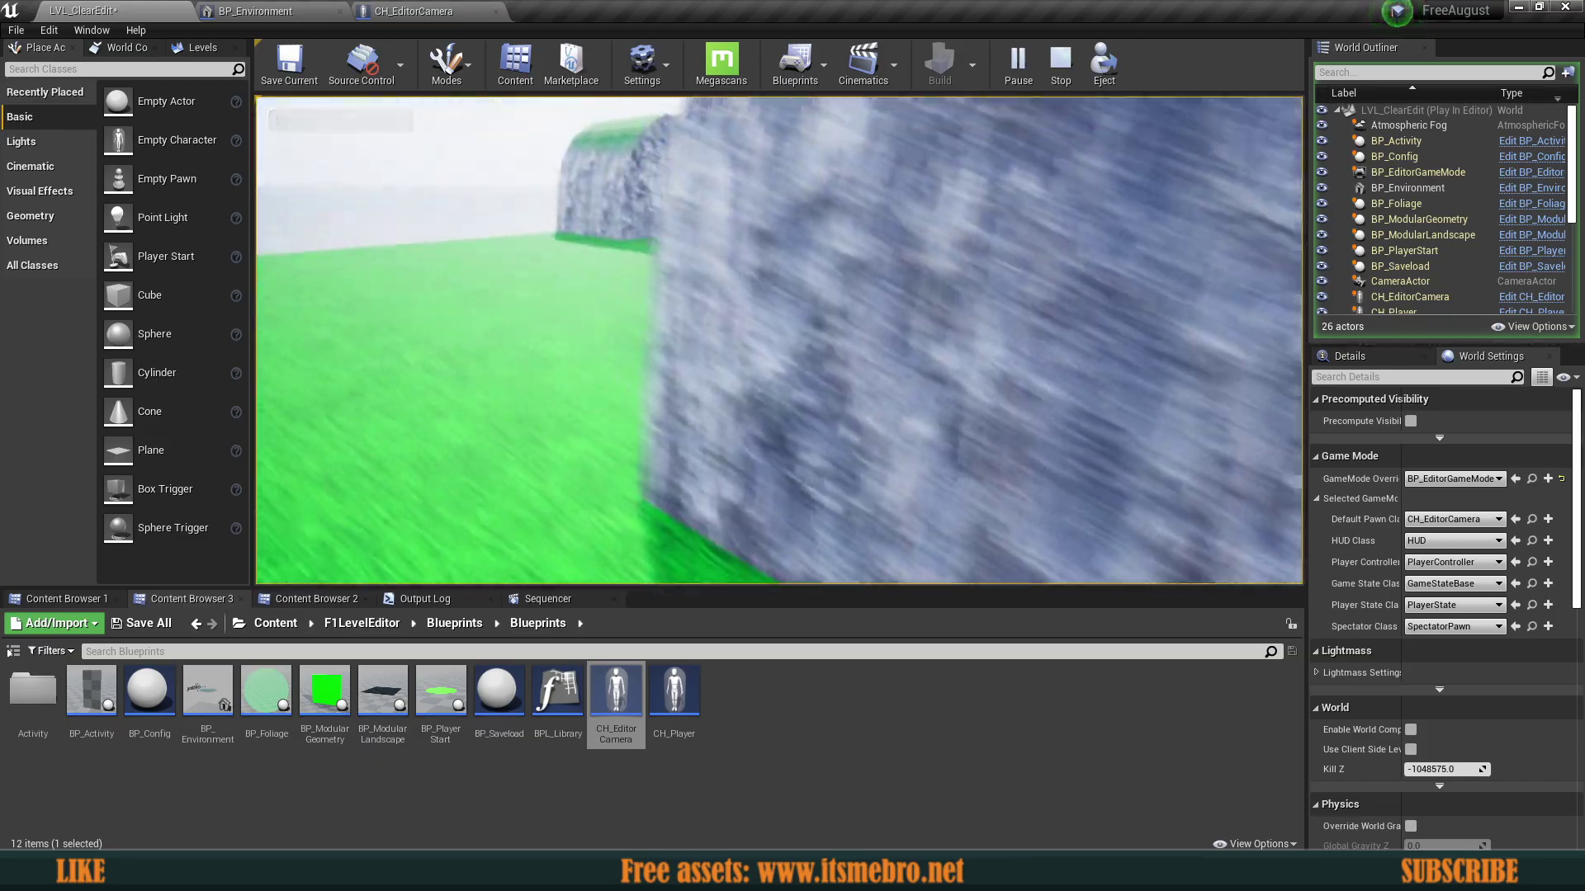
key(w)
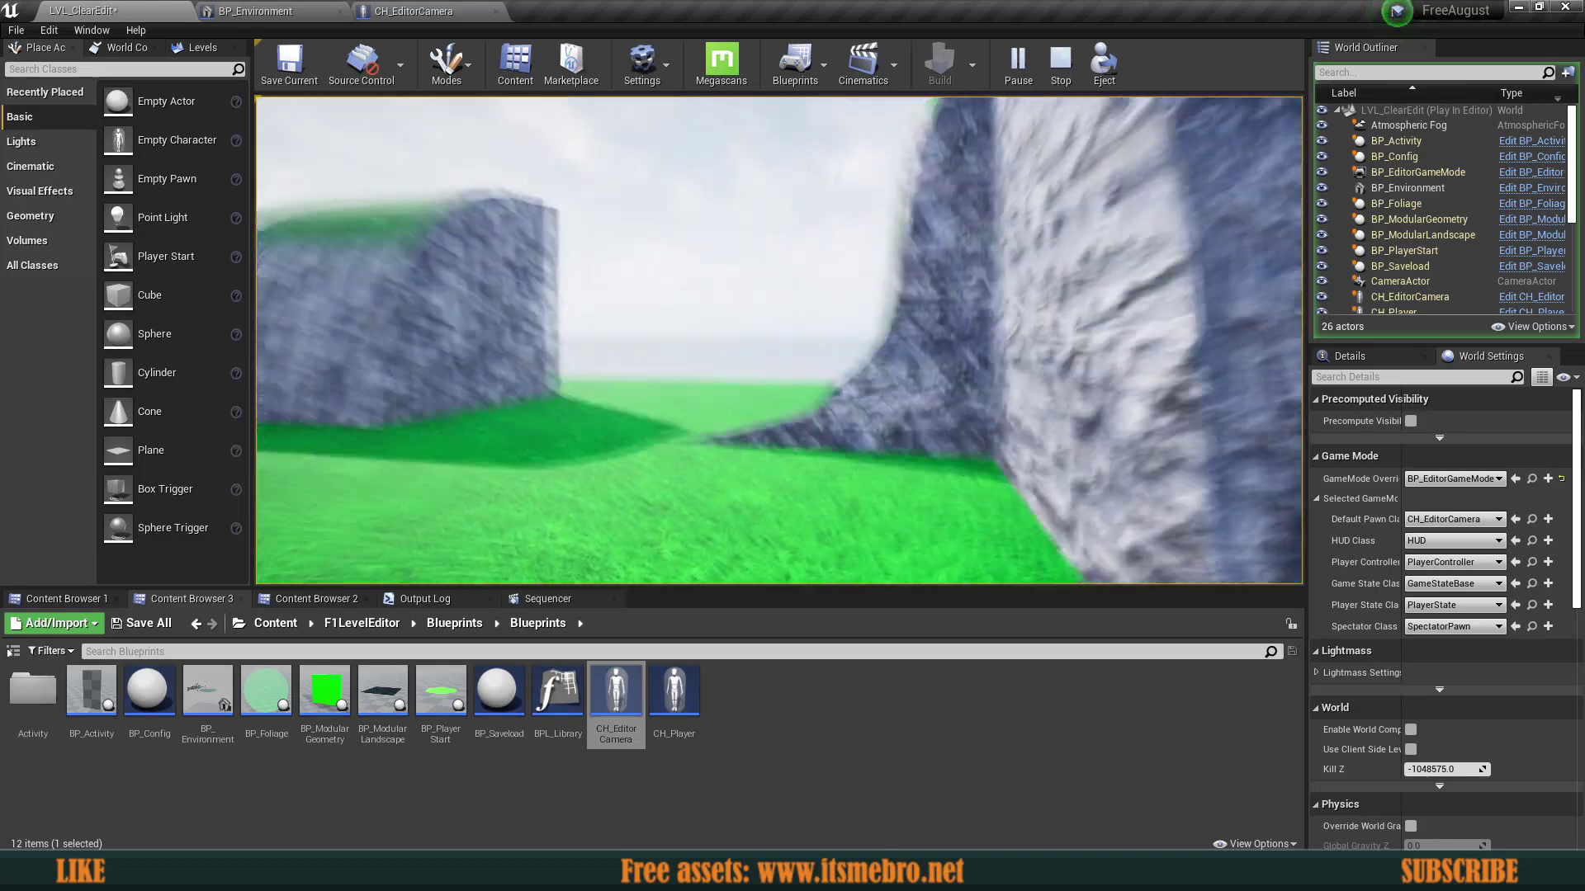
key(w)
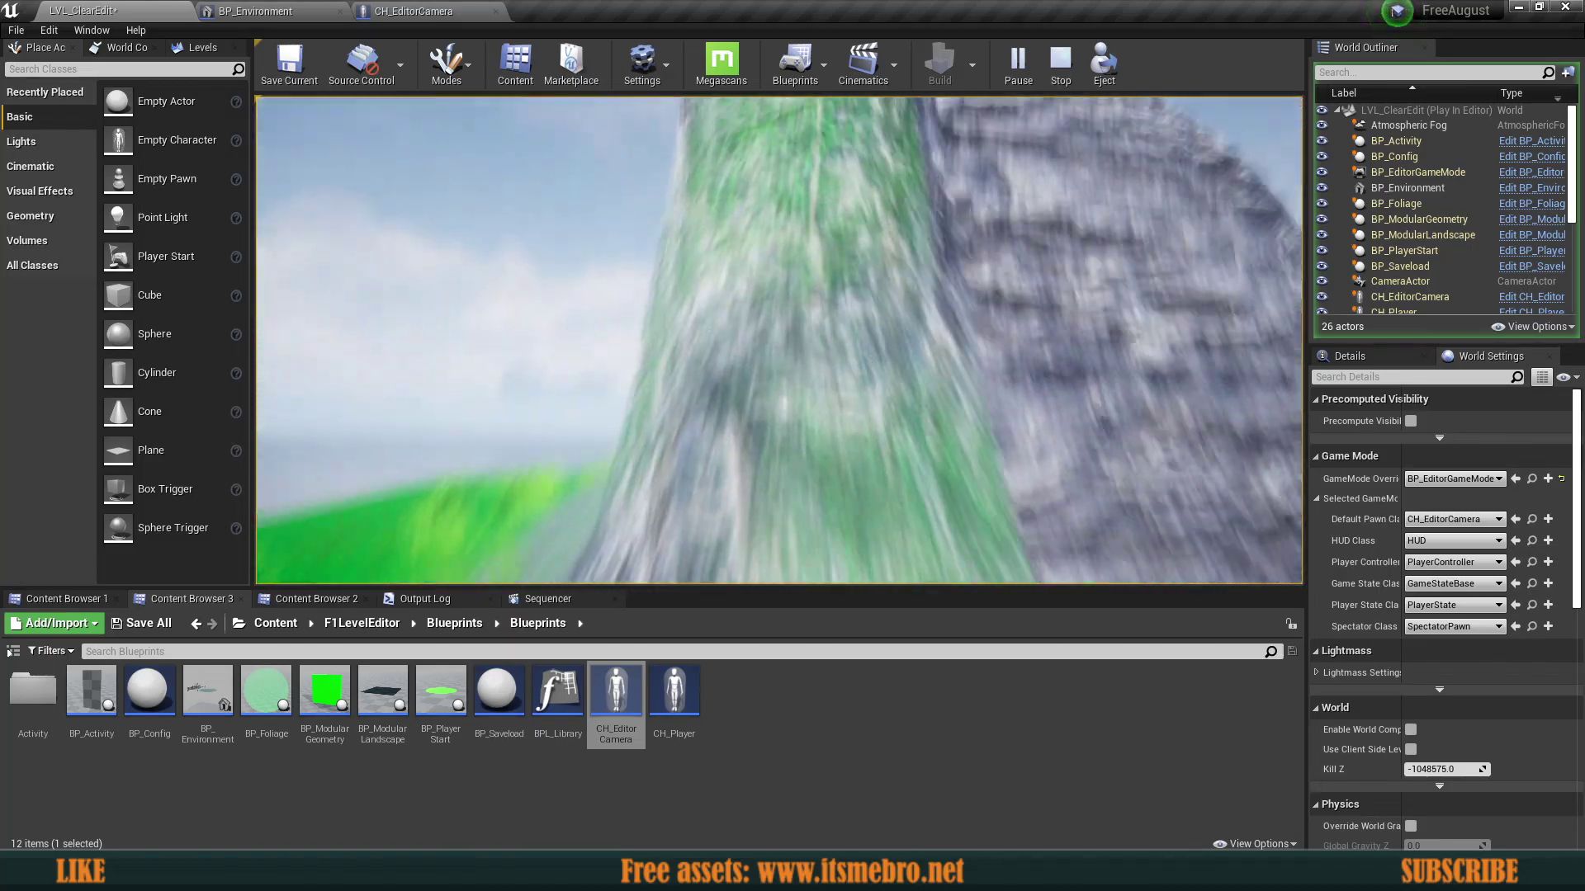
key(w)
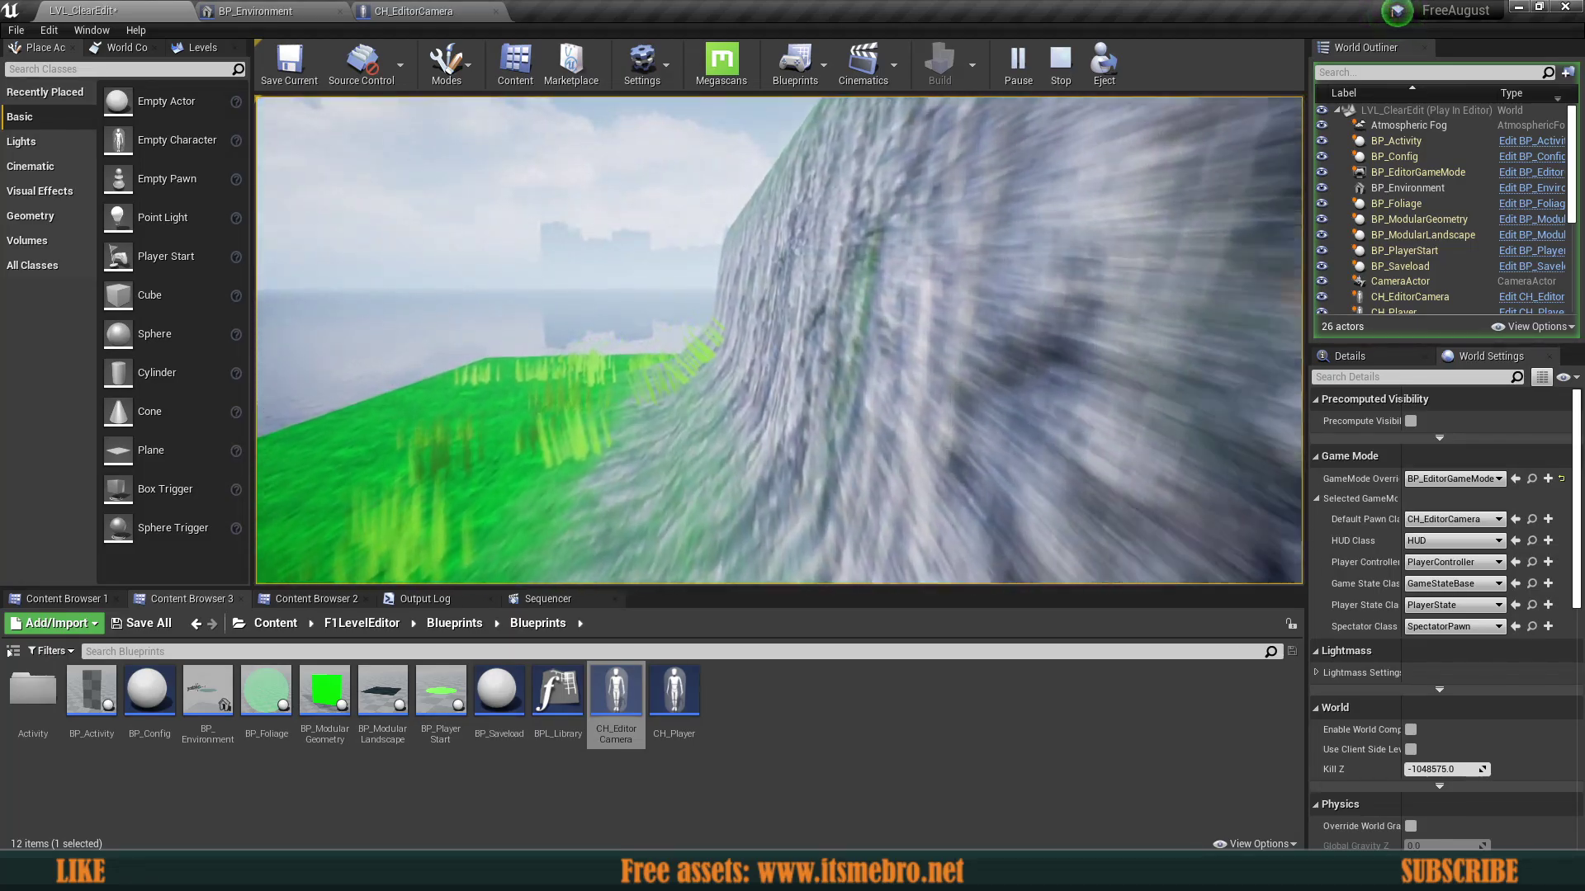
key(w)
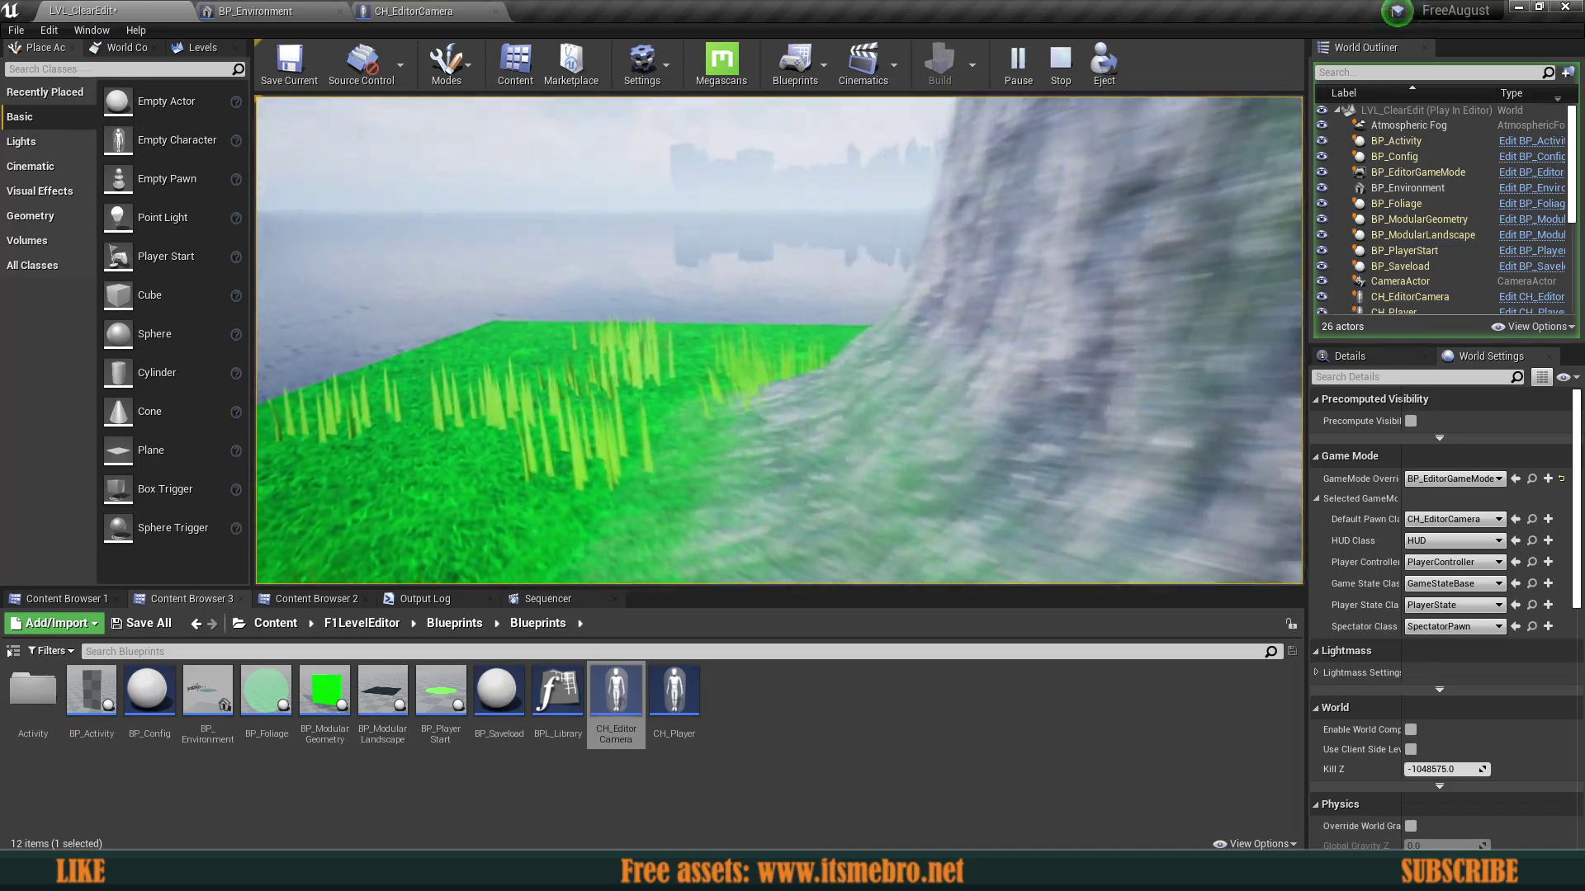
key(w)
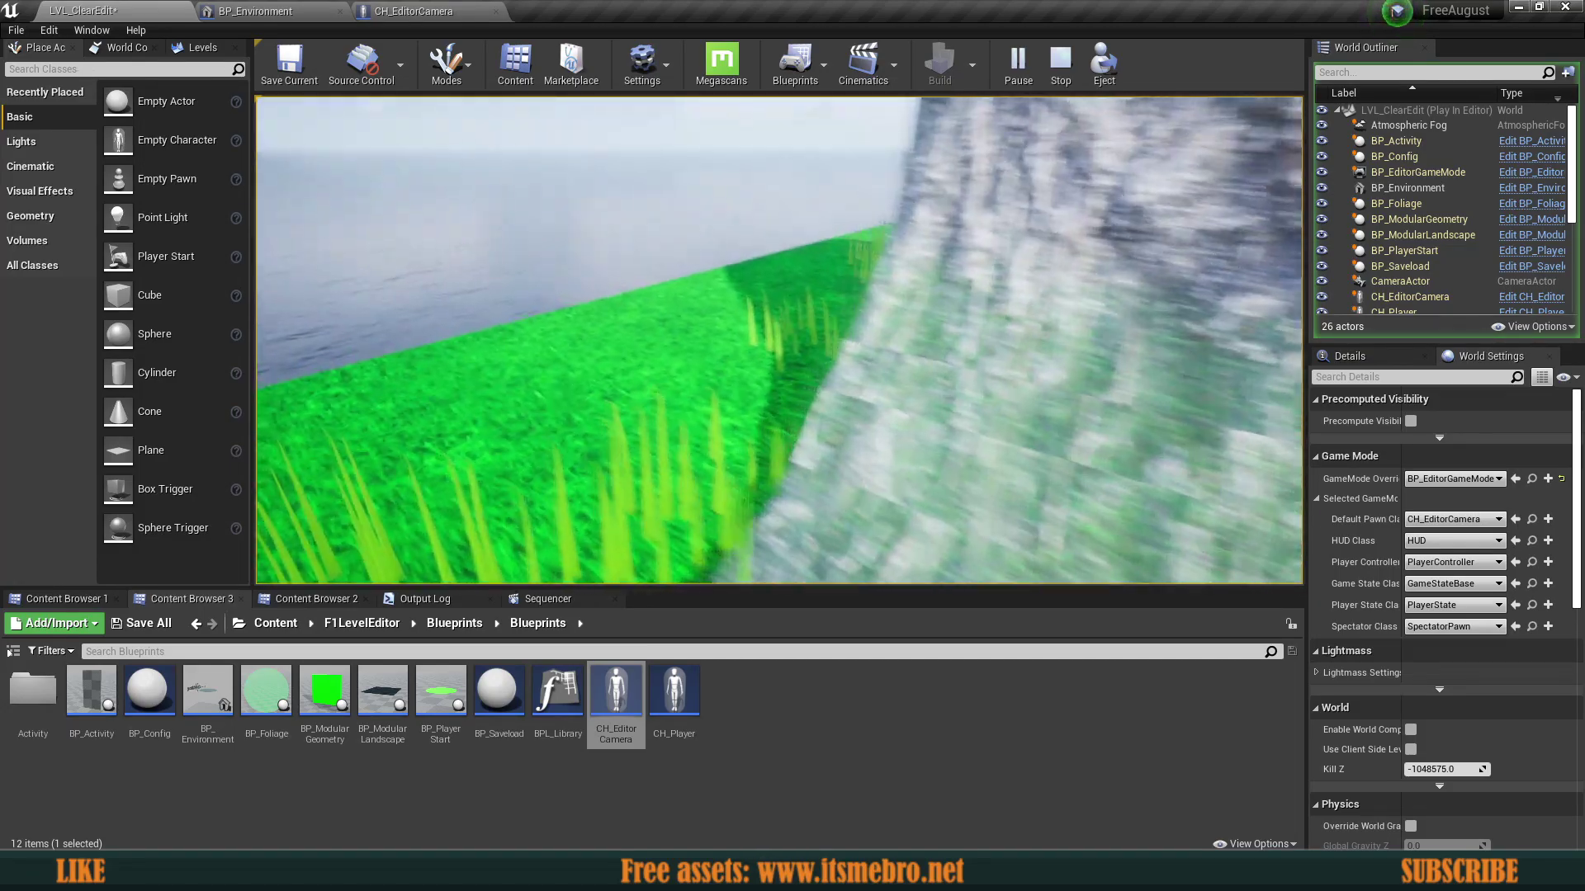
key(w)
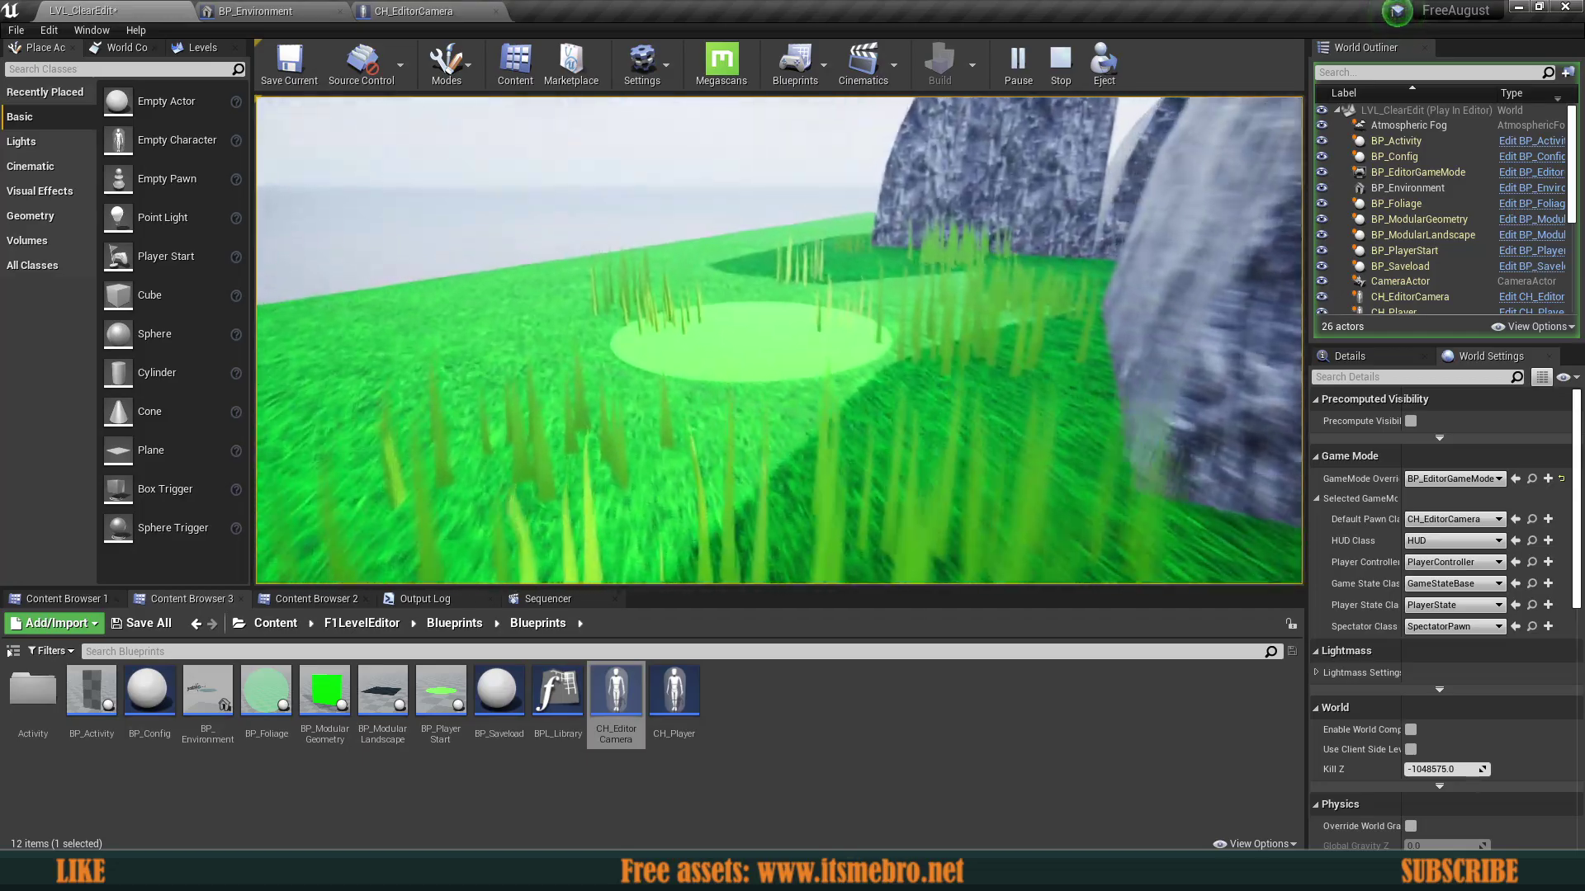
key(w)
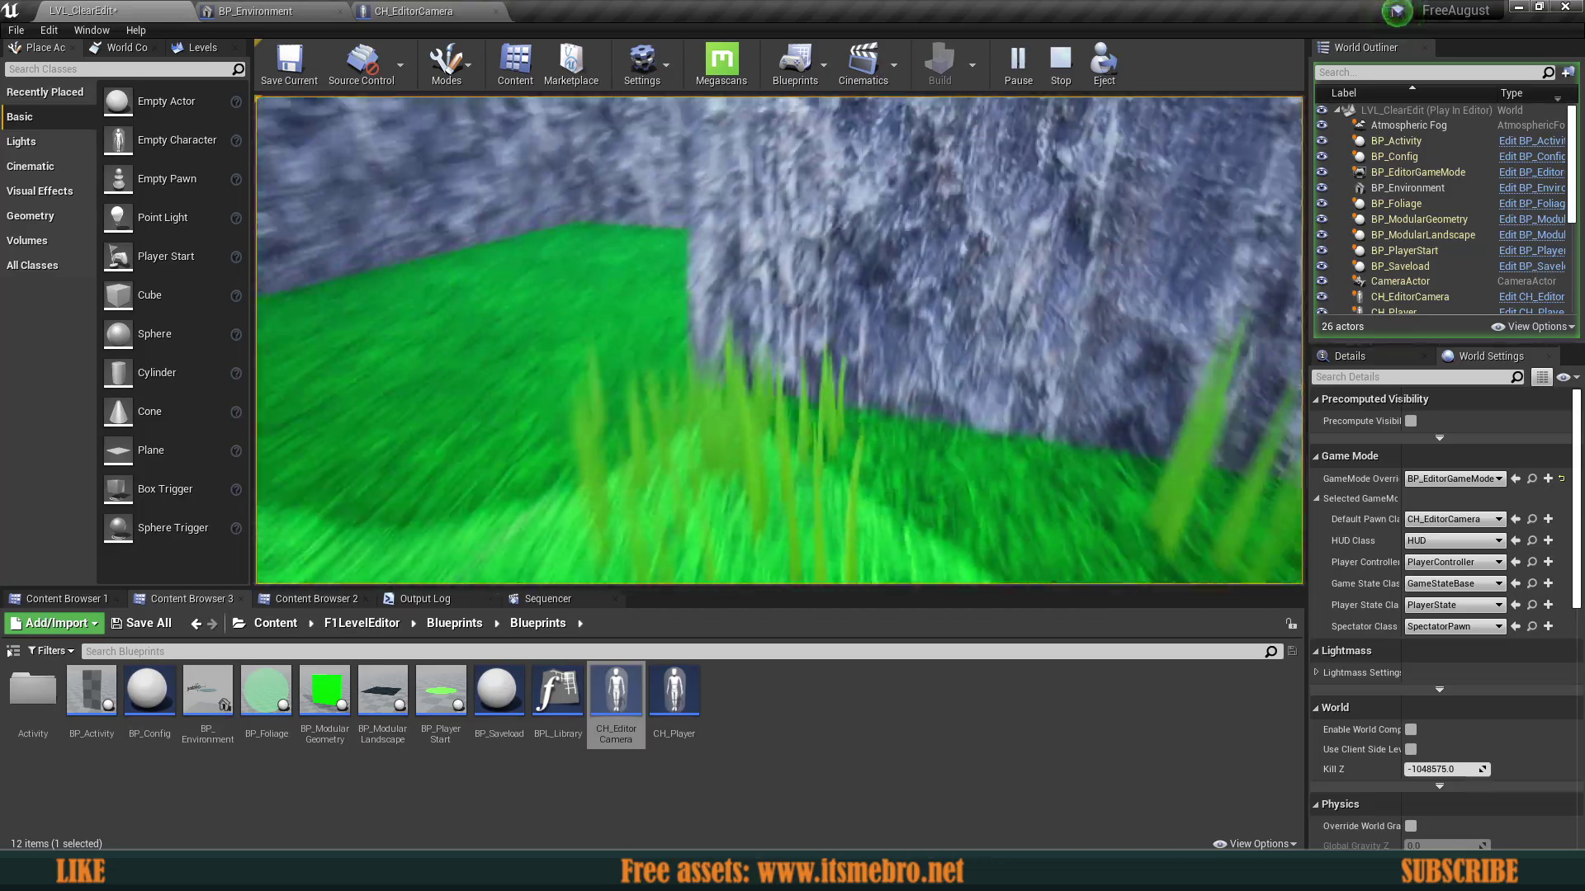
key(w)
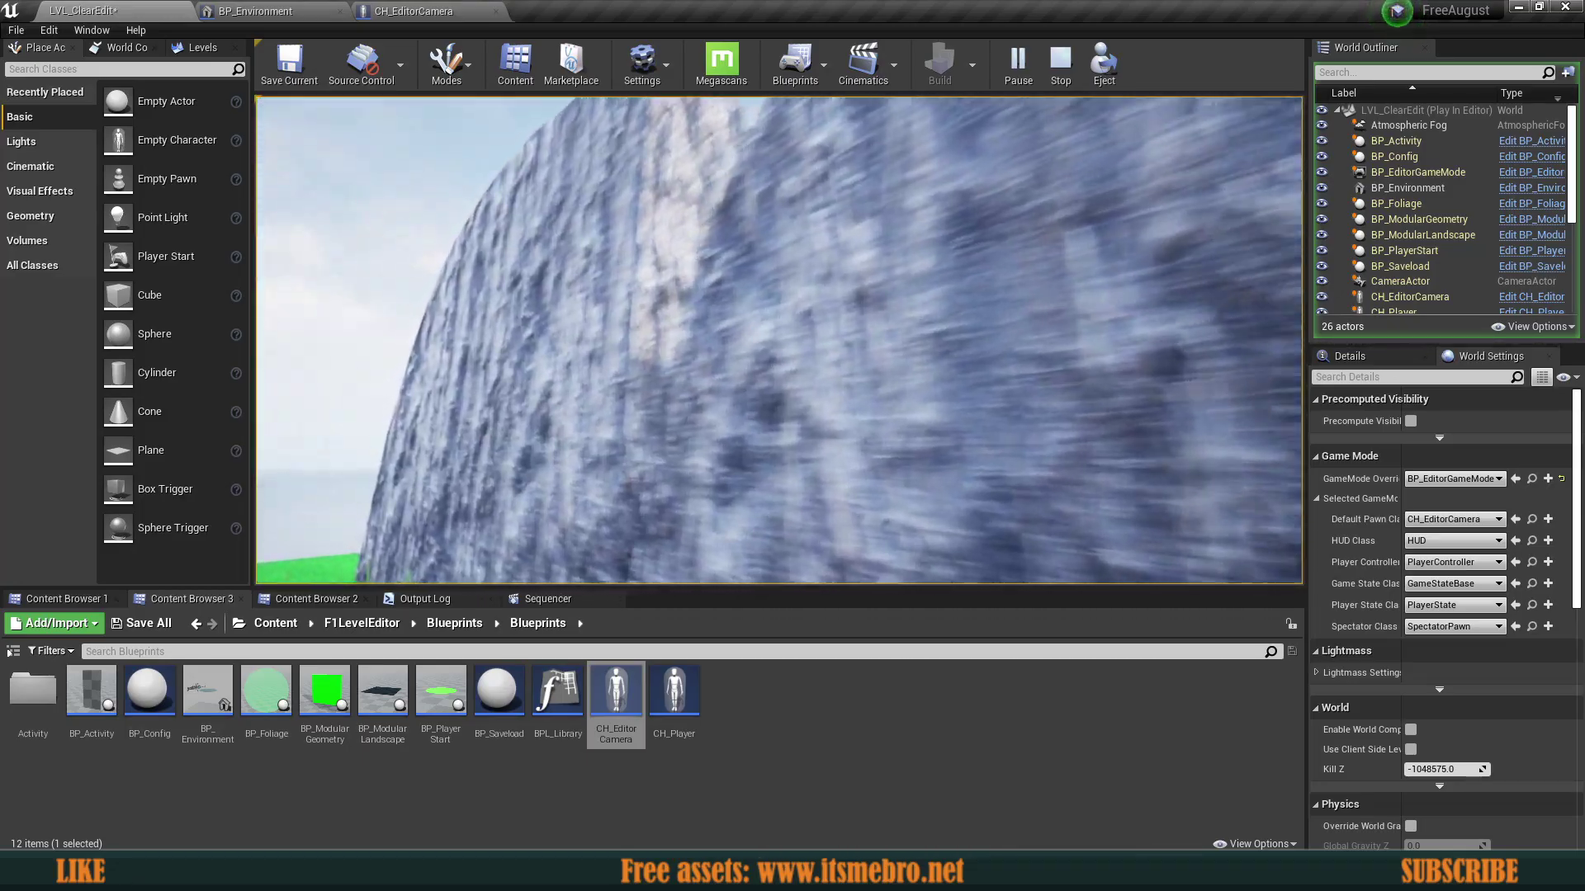
key(w)
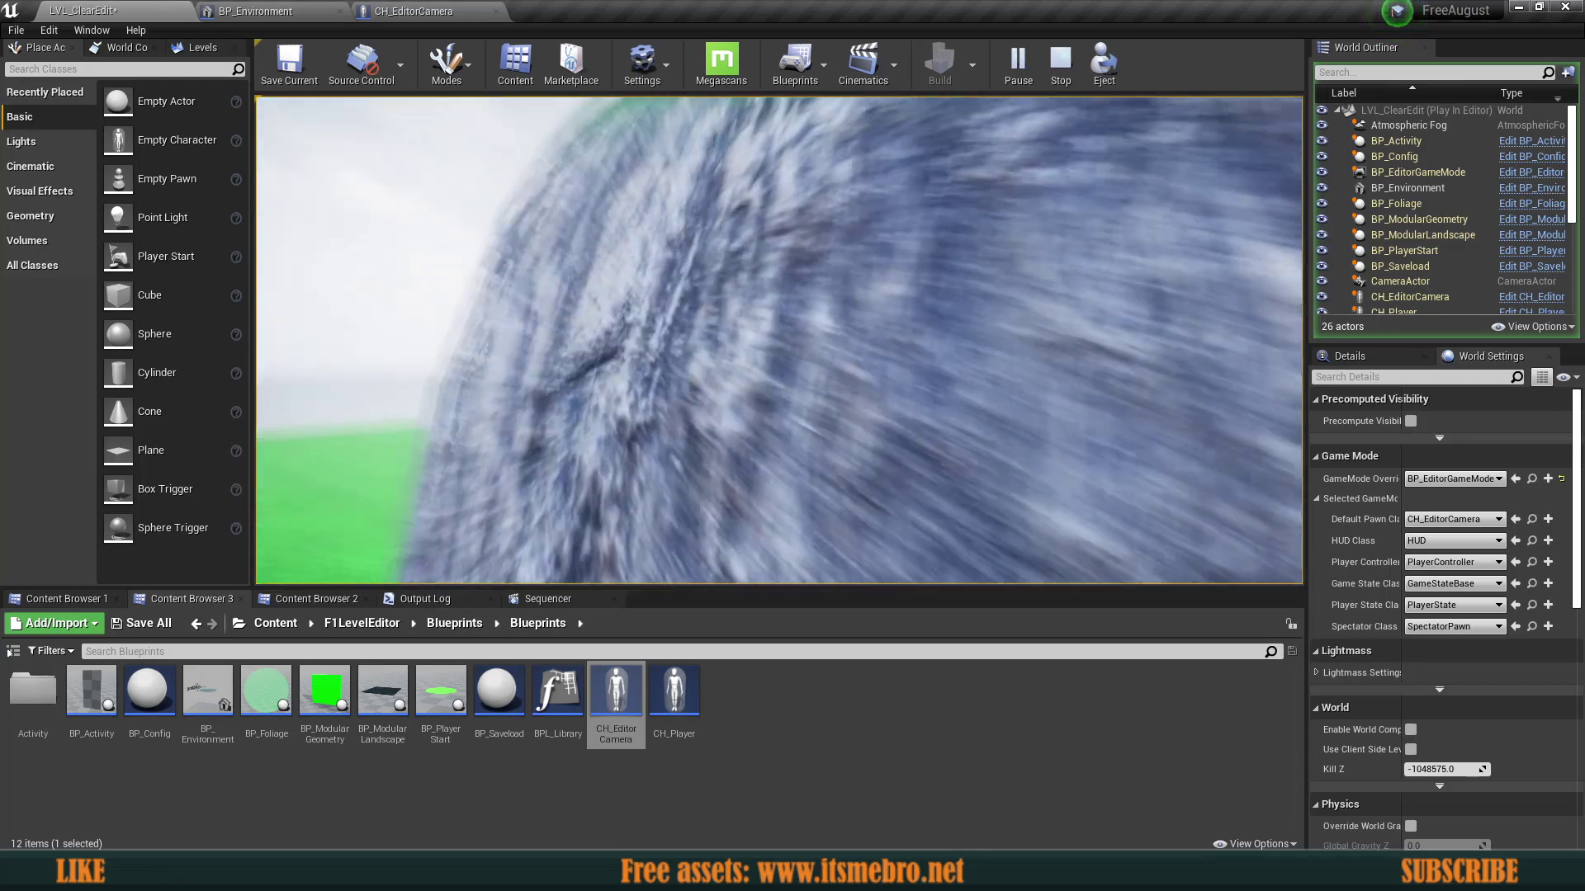
Step: Stop the play session and start a fresh one with the in-game editor
key(Escape)
right_drag(791, 466, 792, 462)
click(1015, 62)
click(770, 346)
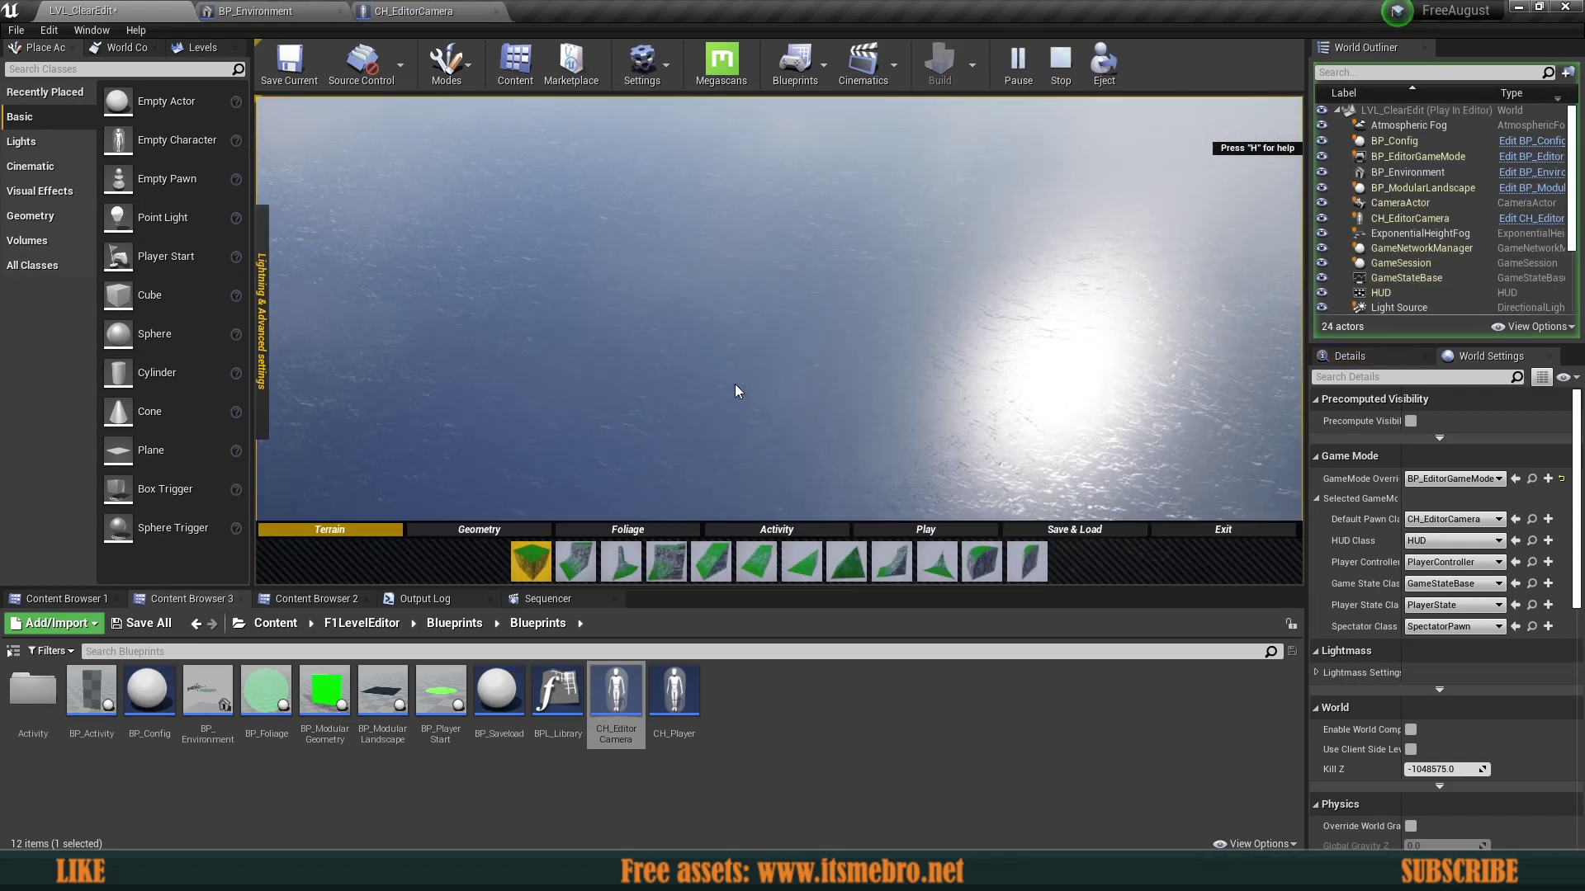
Step: Place a terrain cube block on the water and show the help panel with the editor controls
click(528, 567)
click(640, 227)
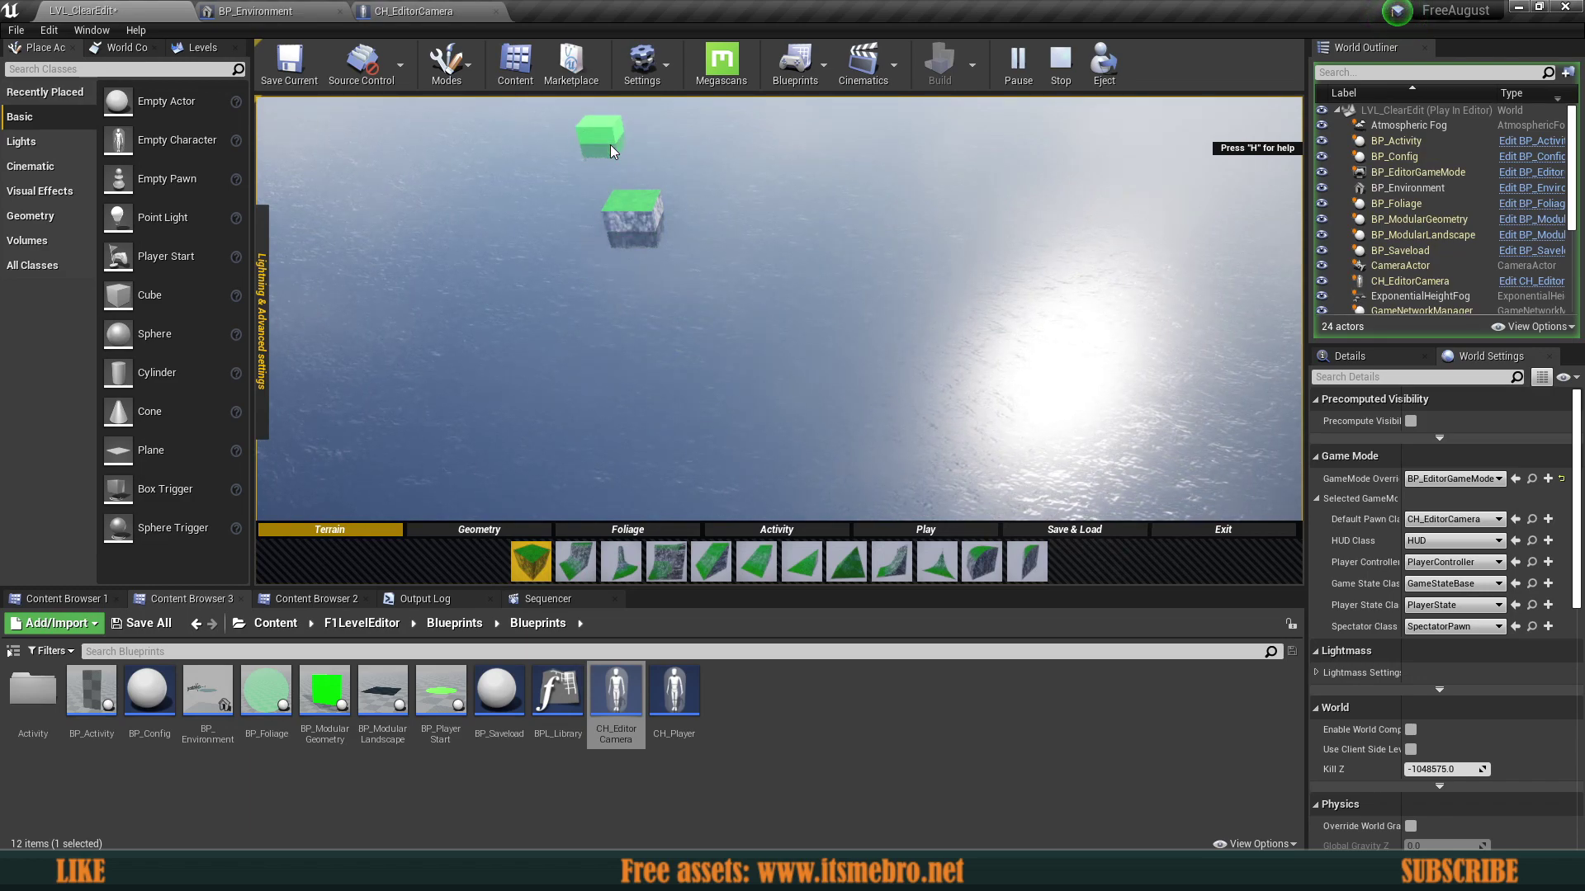
key(h)
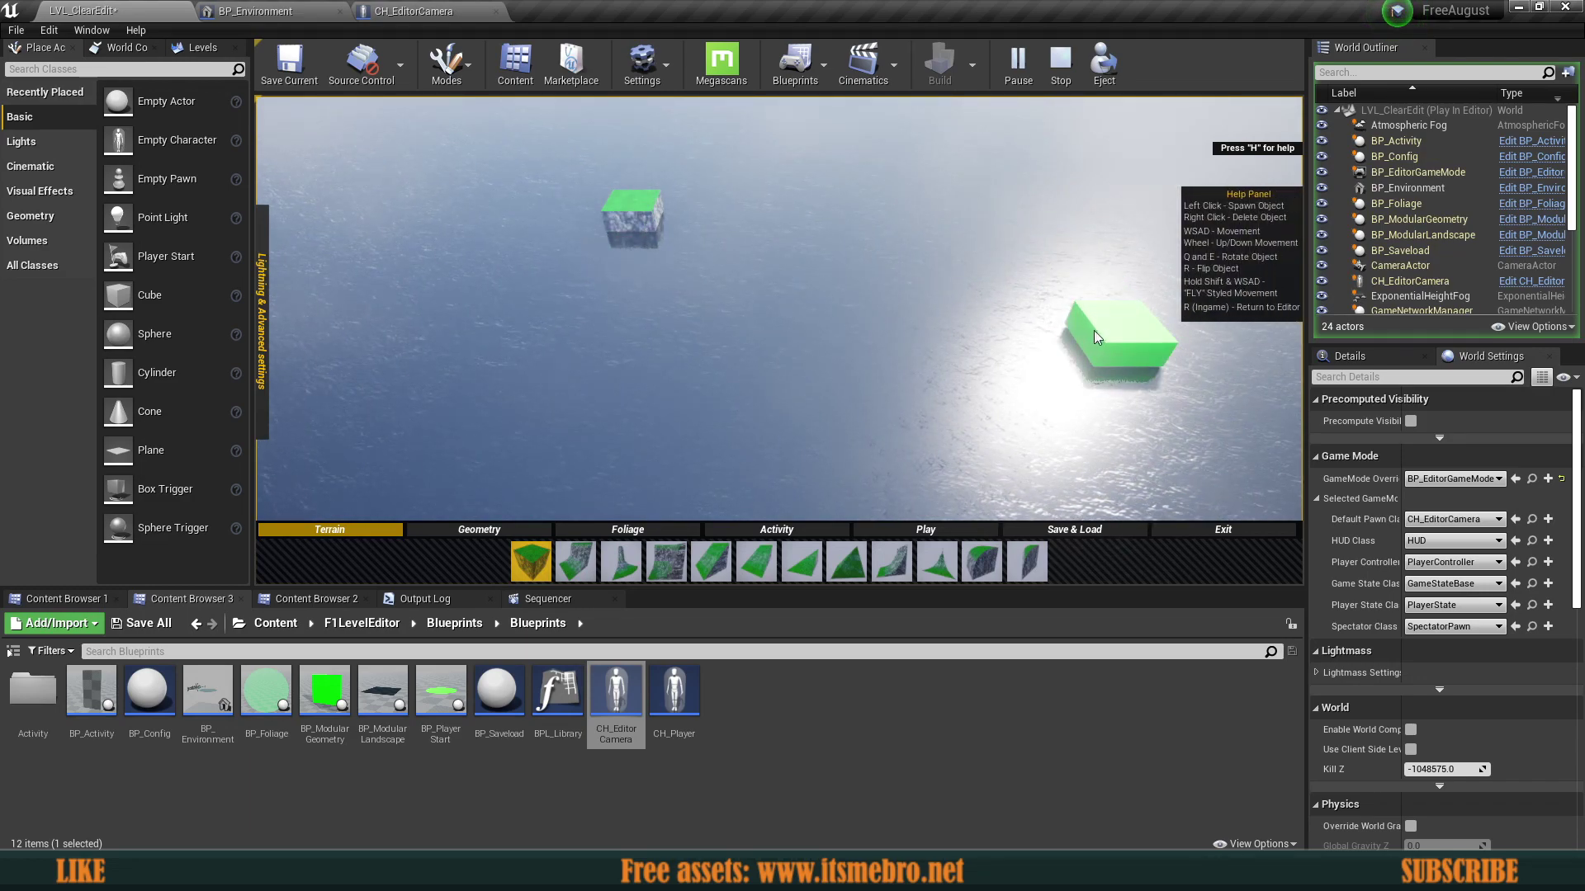
key(r)
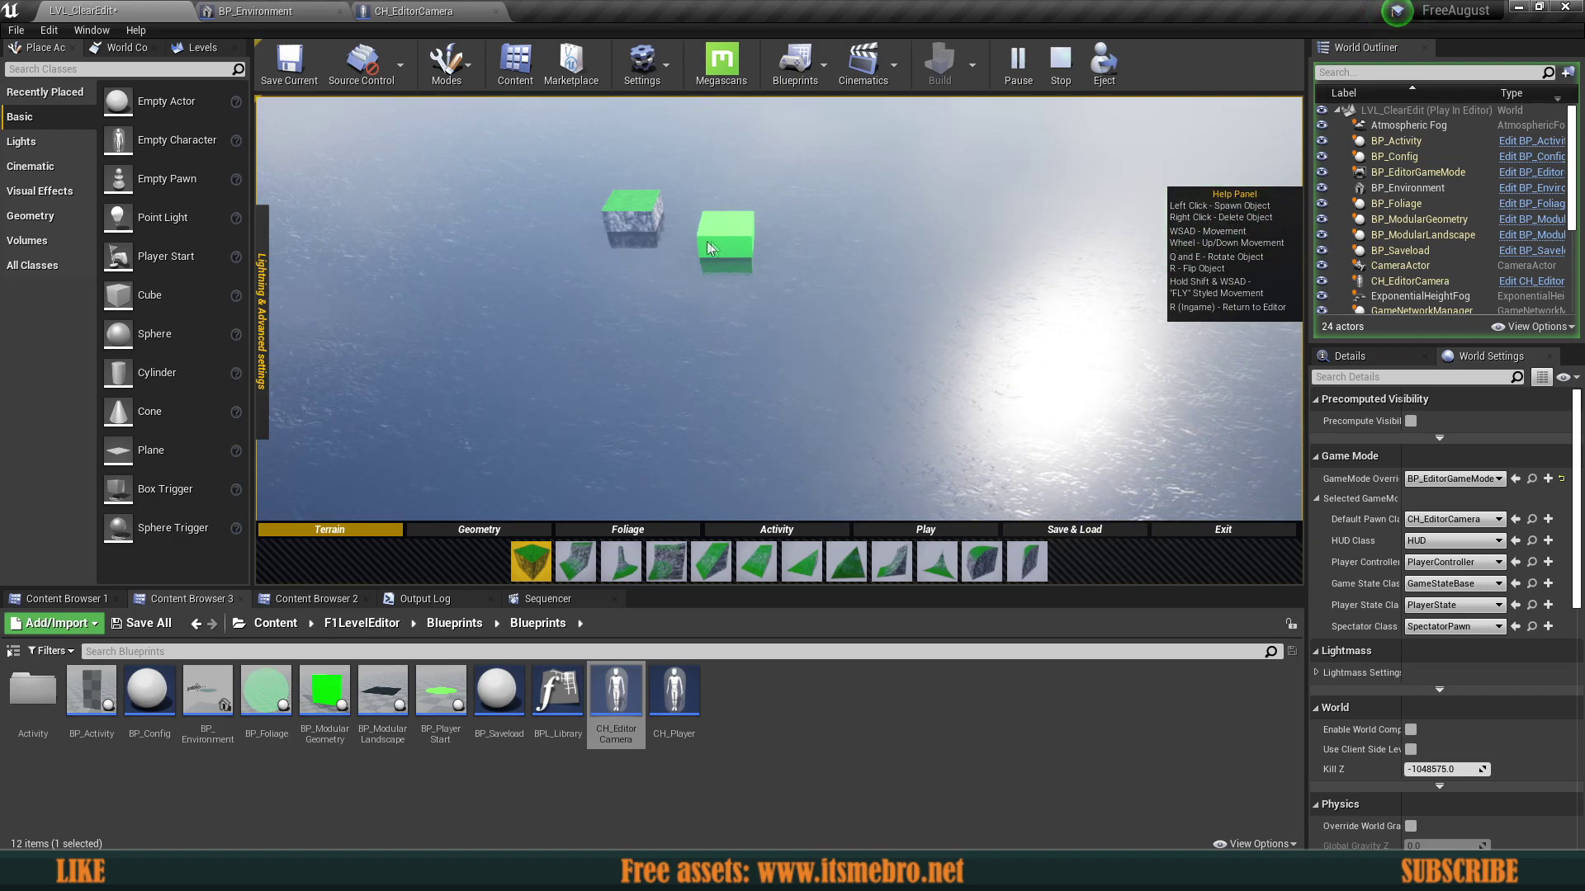
Step: Add more terrain cube blocks to form an L-shaped strip on the water
click(687, 215)
right_drag(792, 346, 990, 215)
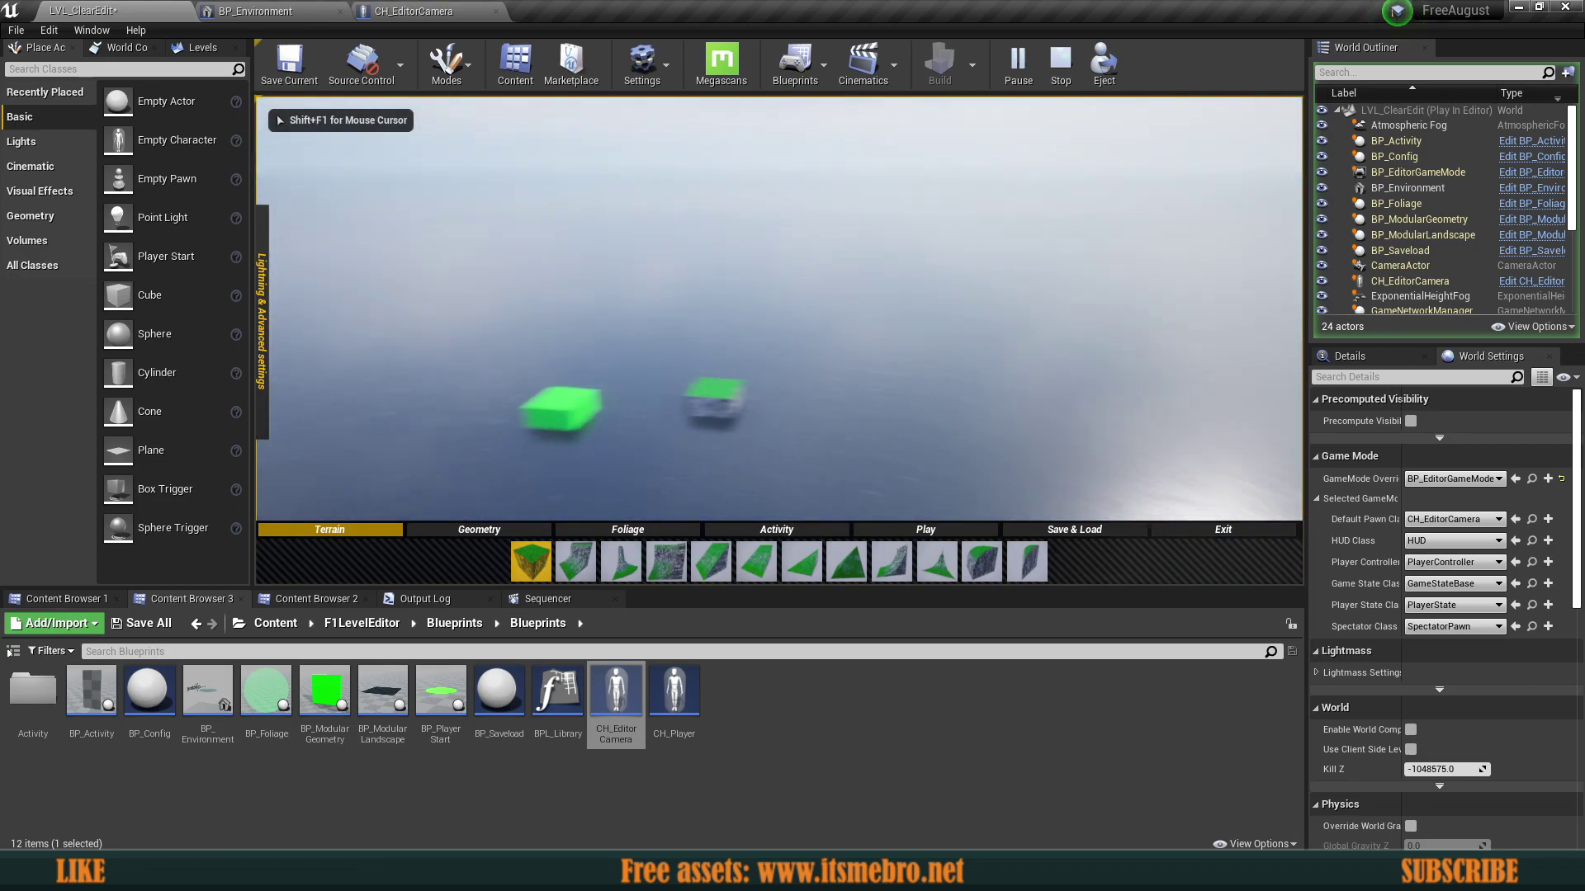
key(shift+F1)
click(647, 421)
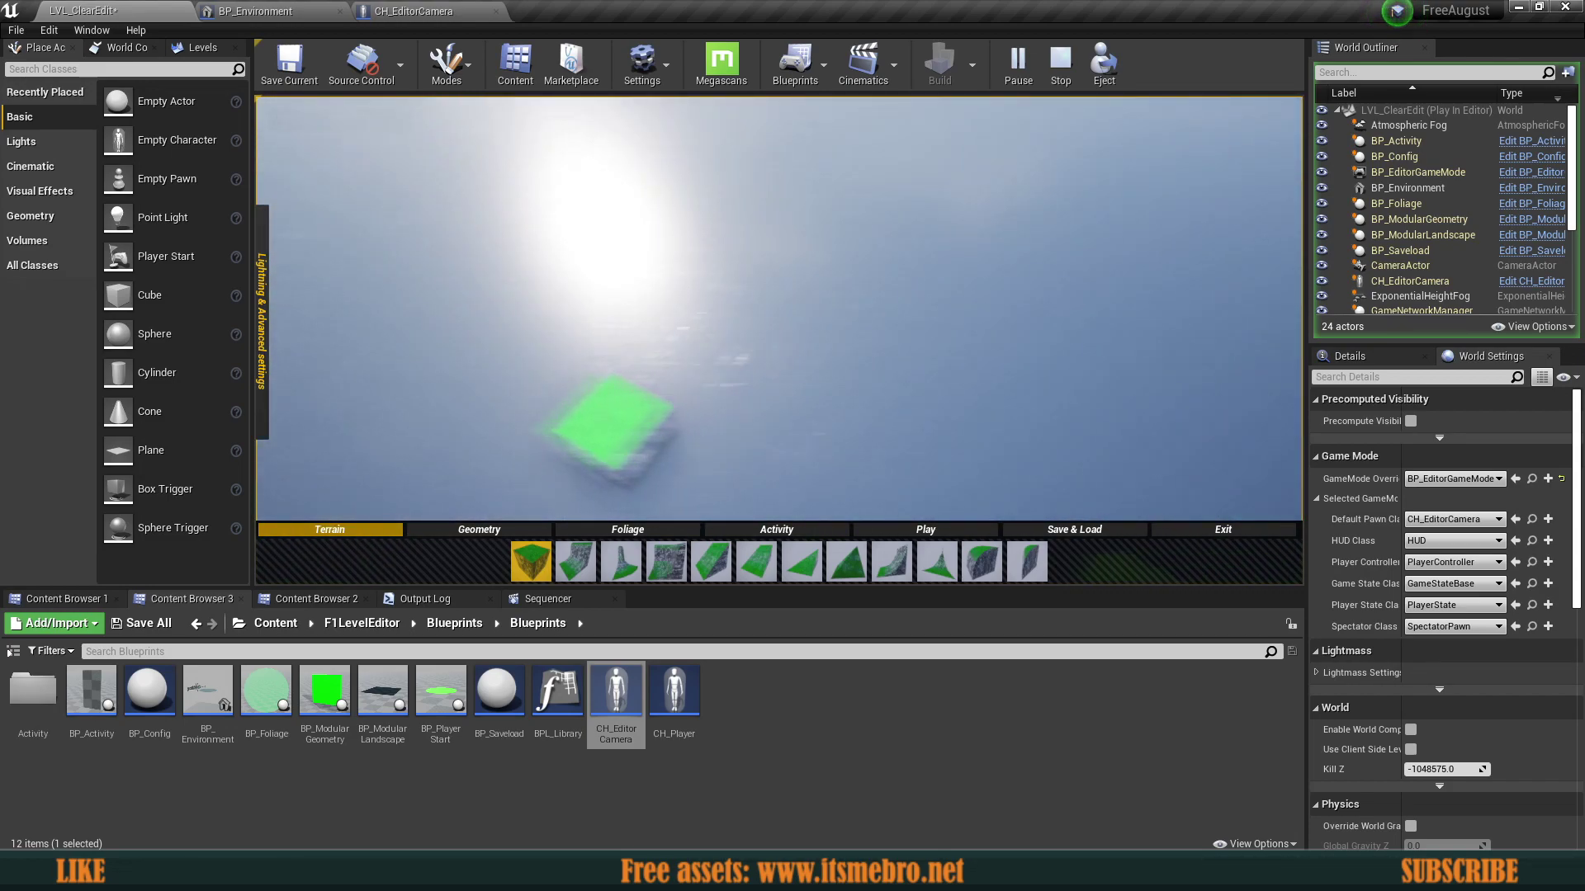
click(691, 336)
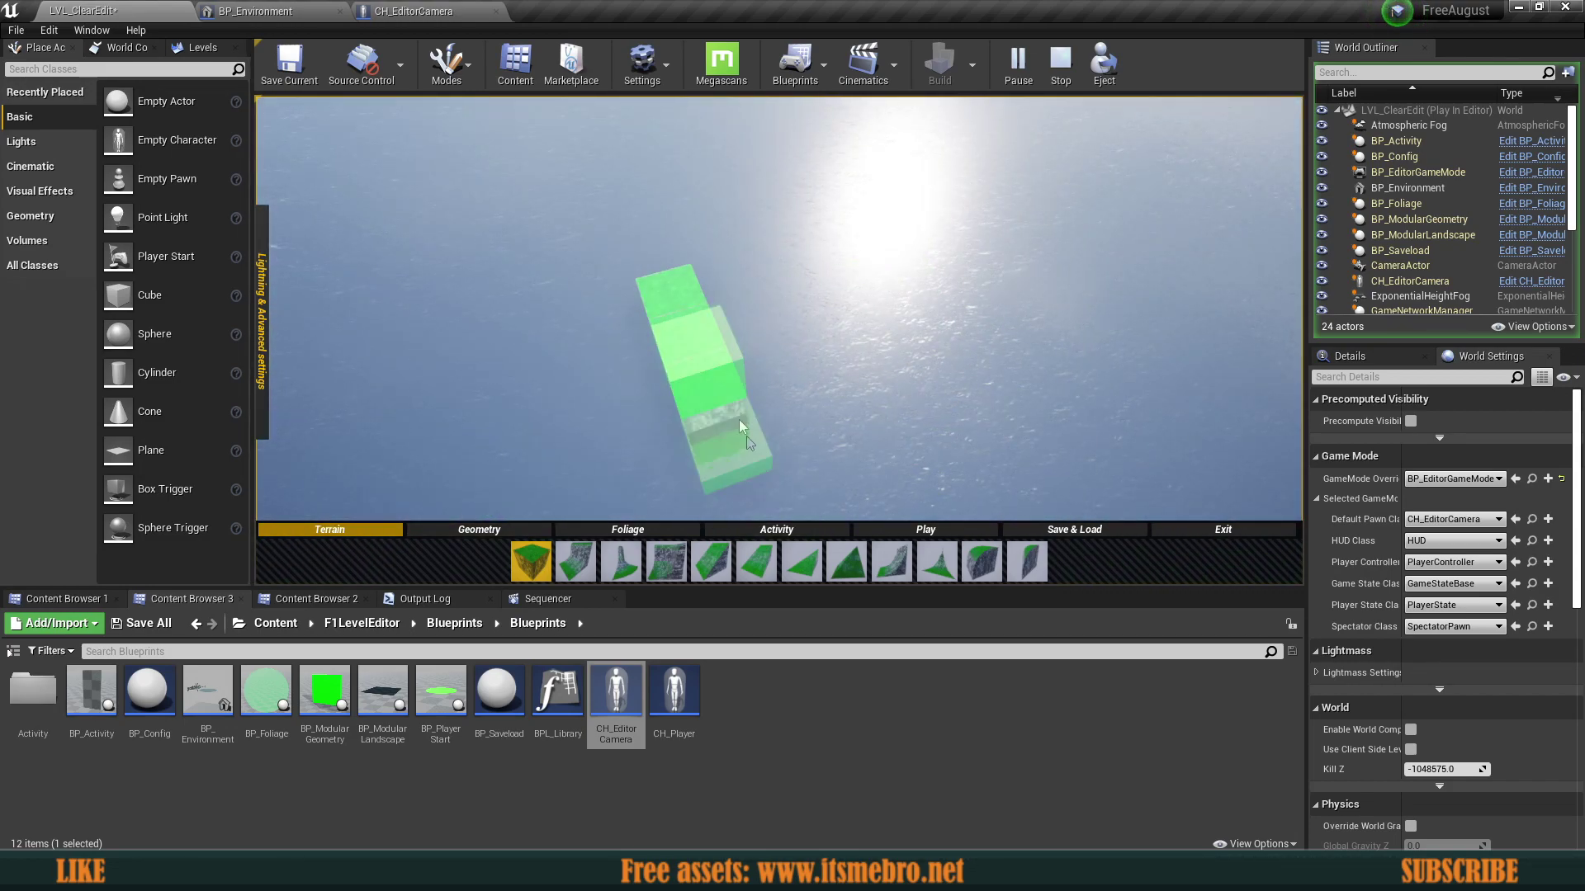
click(785, 408)
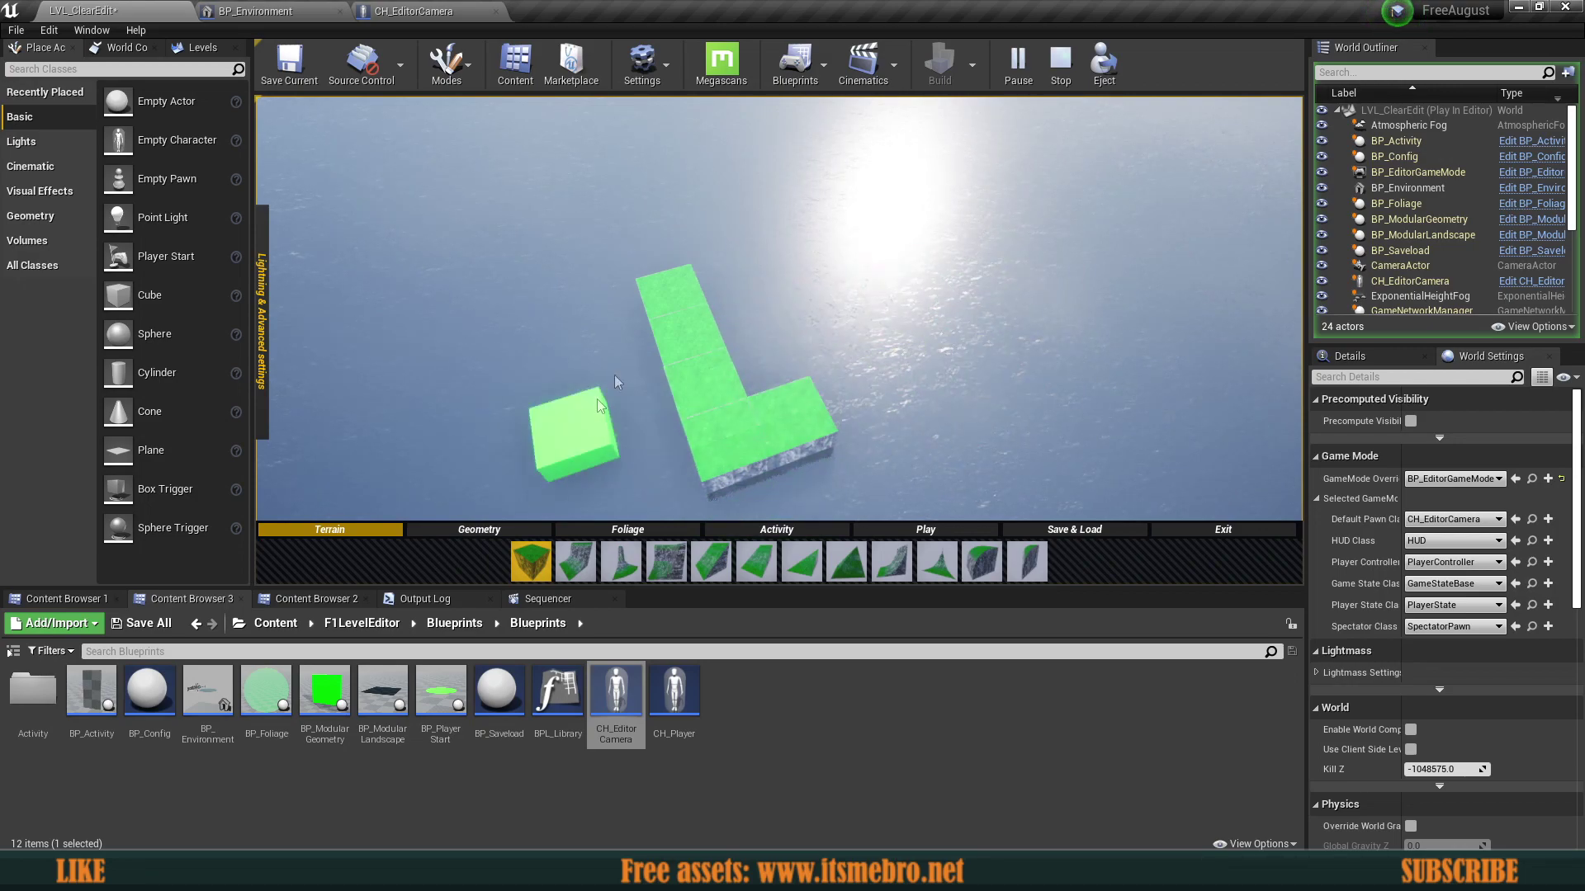
Step: Open the Geometry pieces, and review the asset's Content Detail page in the Epic Games Launcher
click(526, 530)
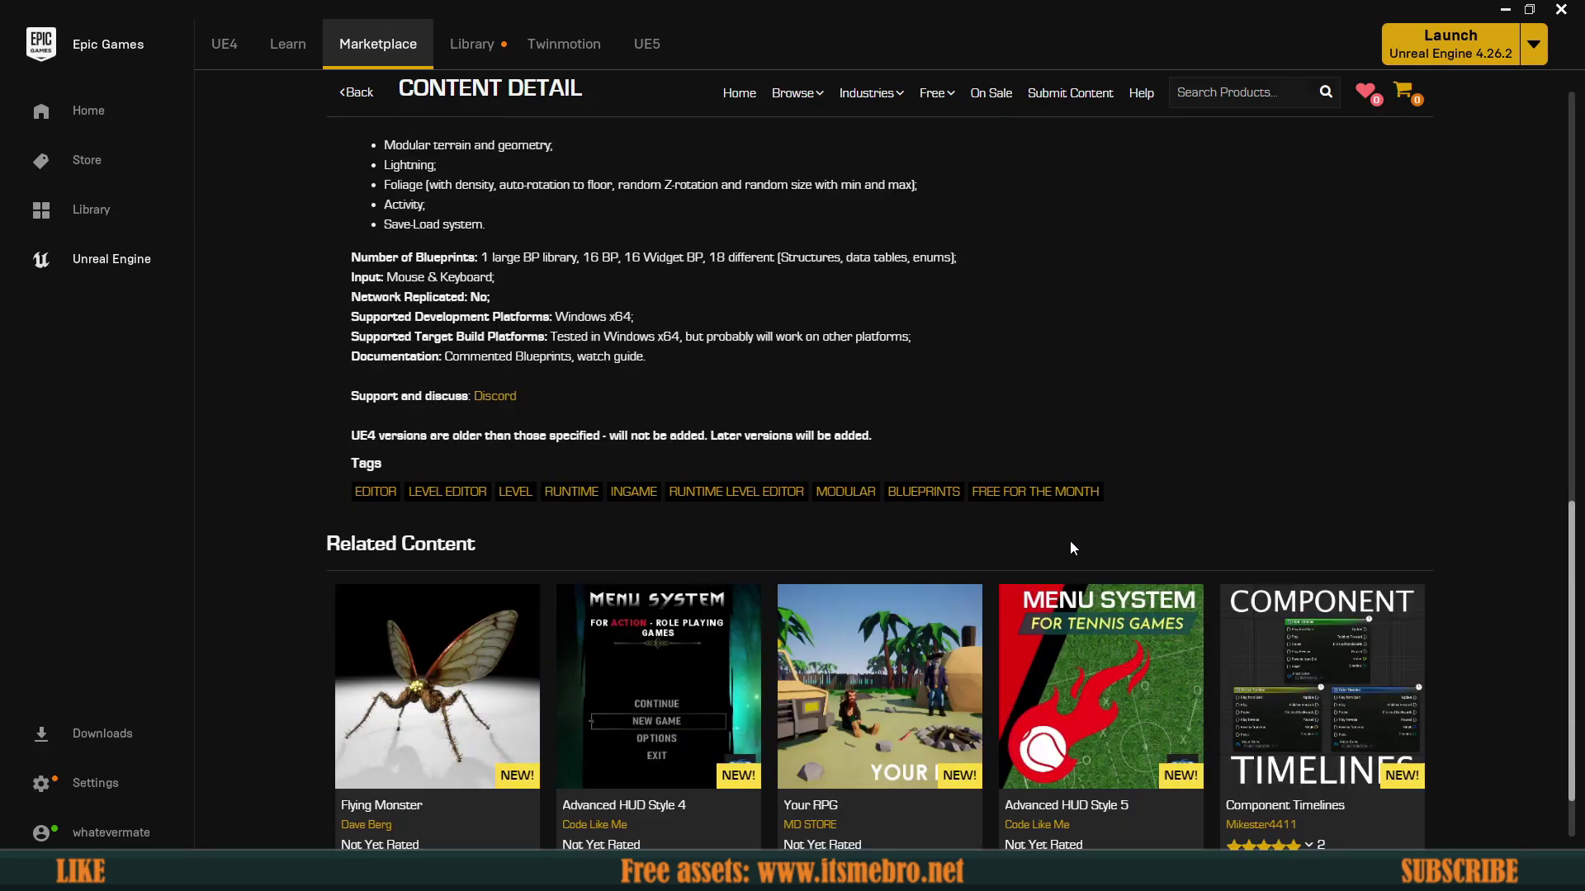
scroll(1070, 542, up, 10)
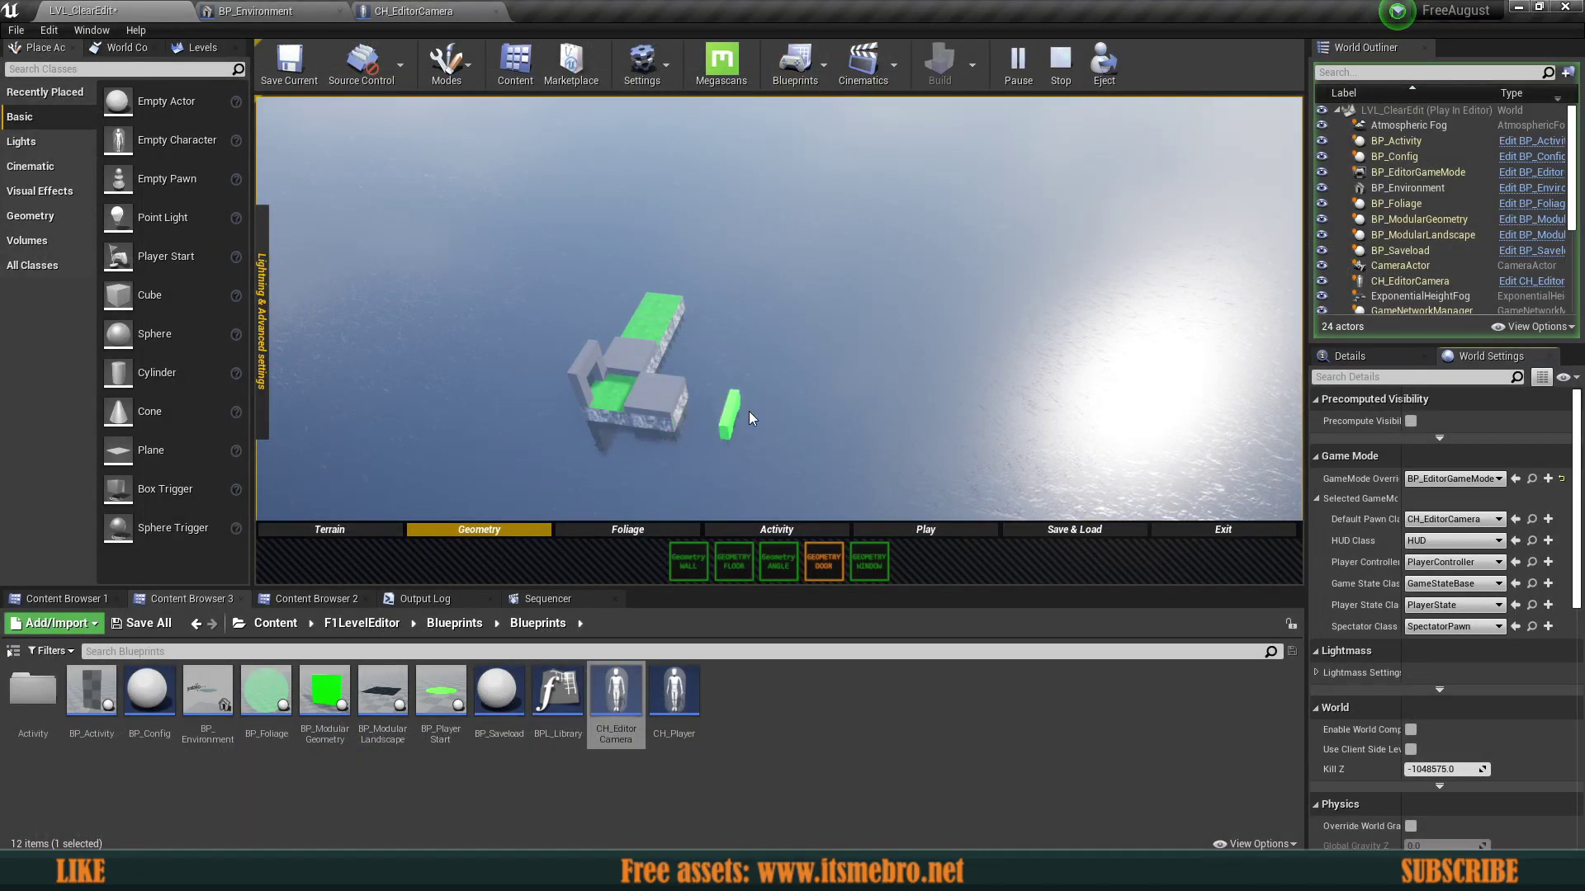
Step: Fill out the strip with terrain cube blocks into a rectangular platform beside the geometry pieces
click(368, 527)
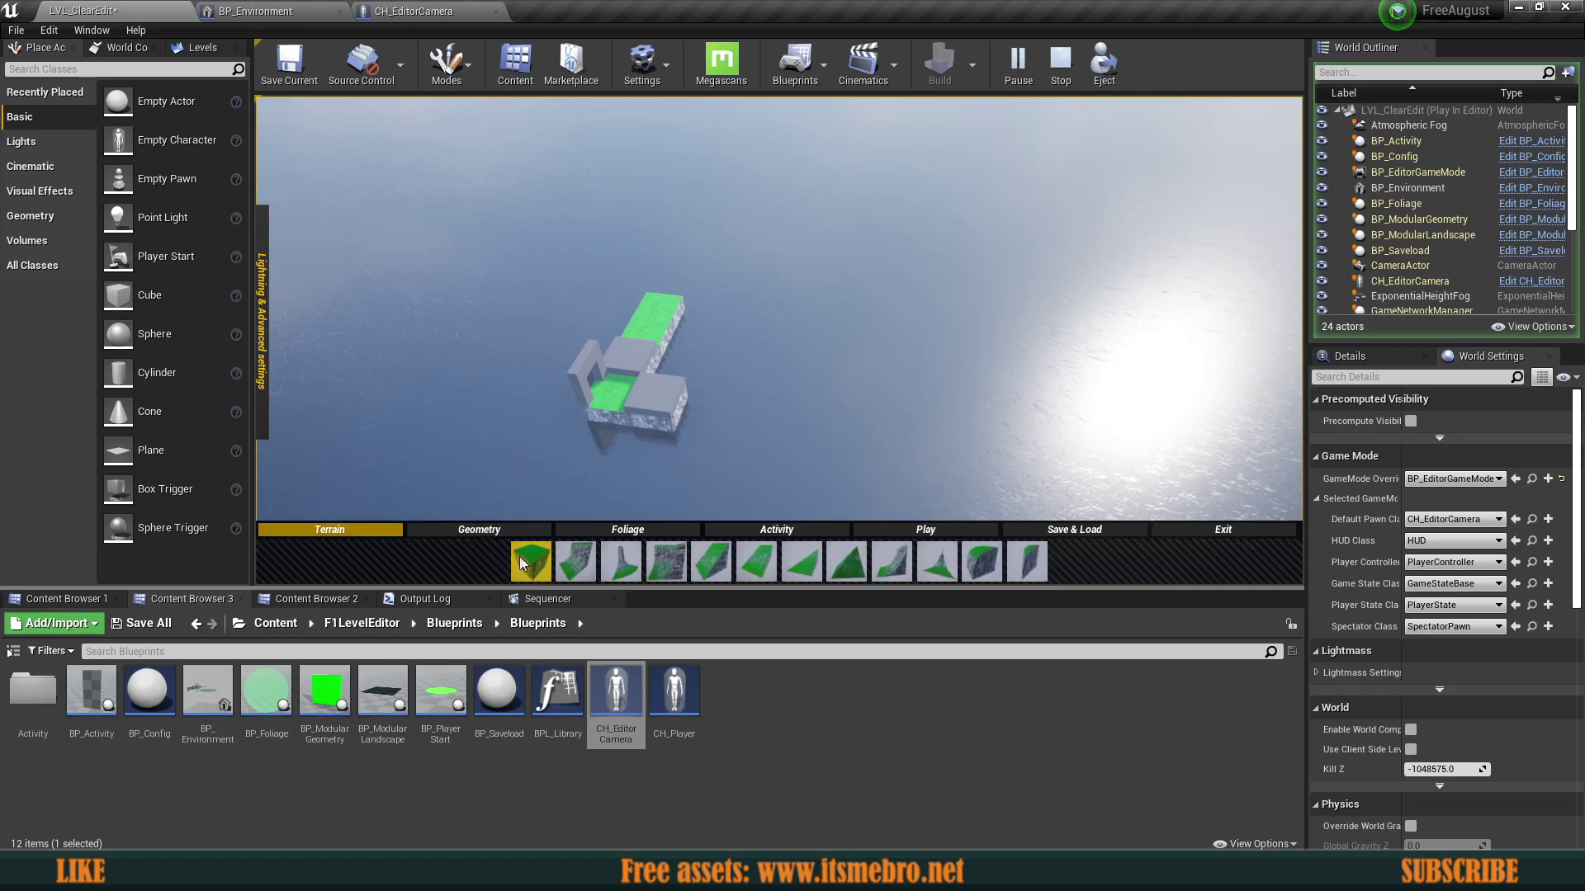
click(751, 320)
click(748, 333)
click(796, 314)
click(784, 347)
click(772, 371)
click(756, 402)
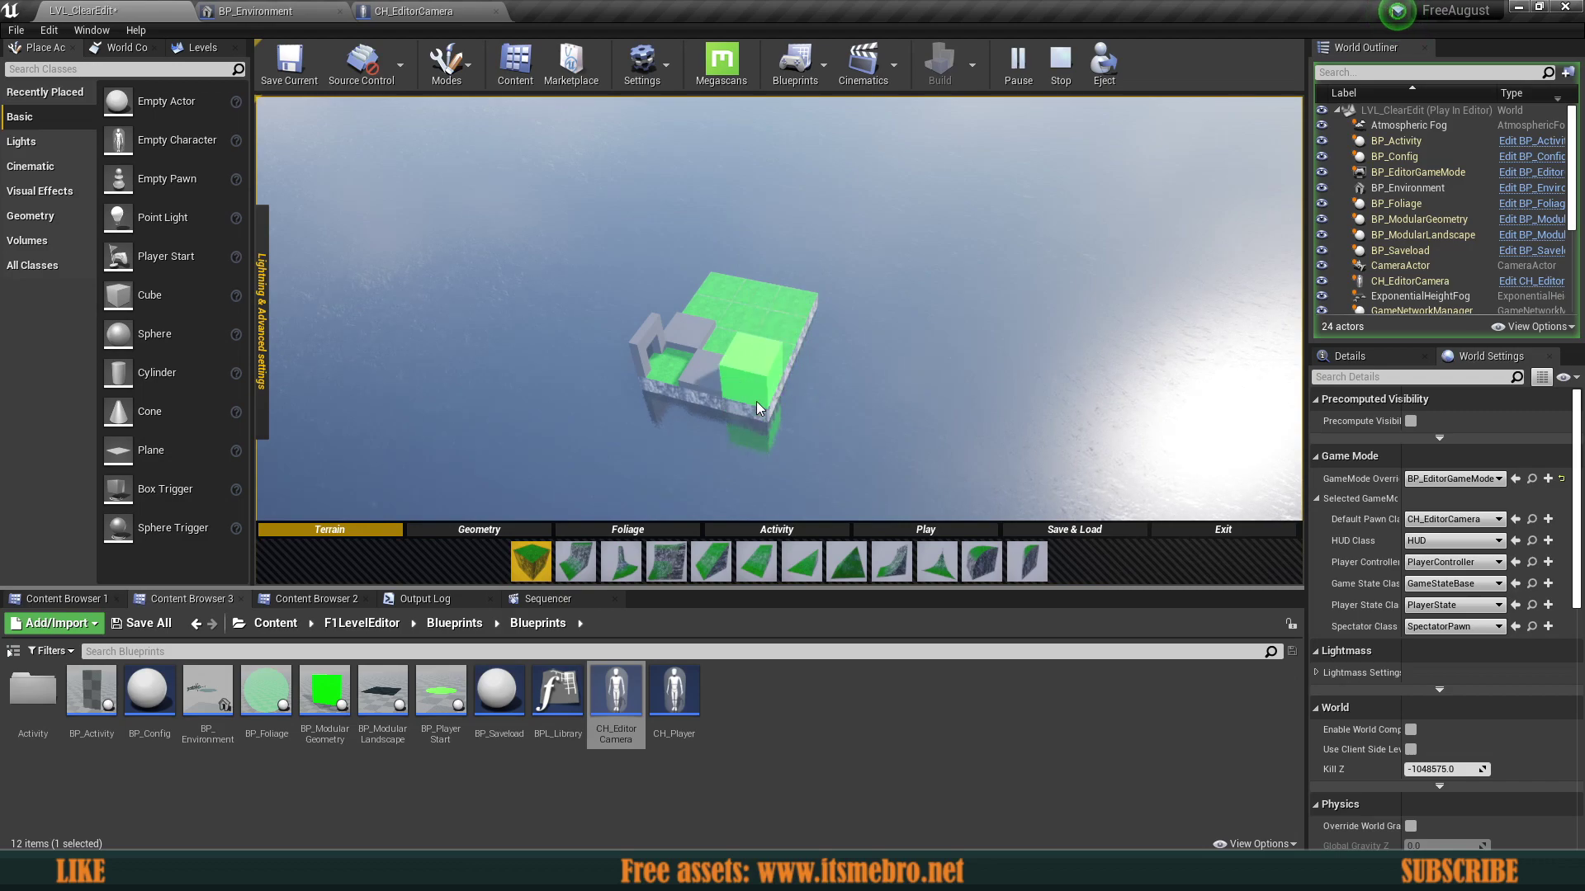
mouse_move(850, 330)
mouse_down()
mouse_move(823, 340)
mouse_move(853, 348)
mouse_move(829, 369)
mouse_up()
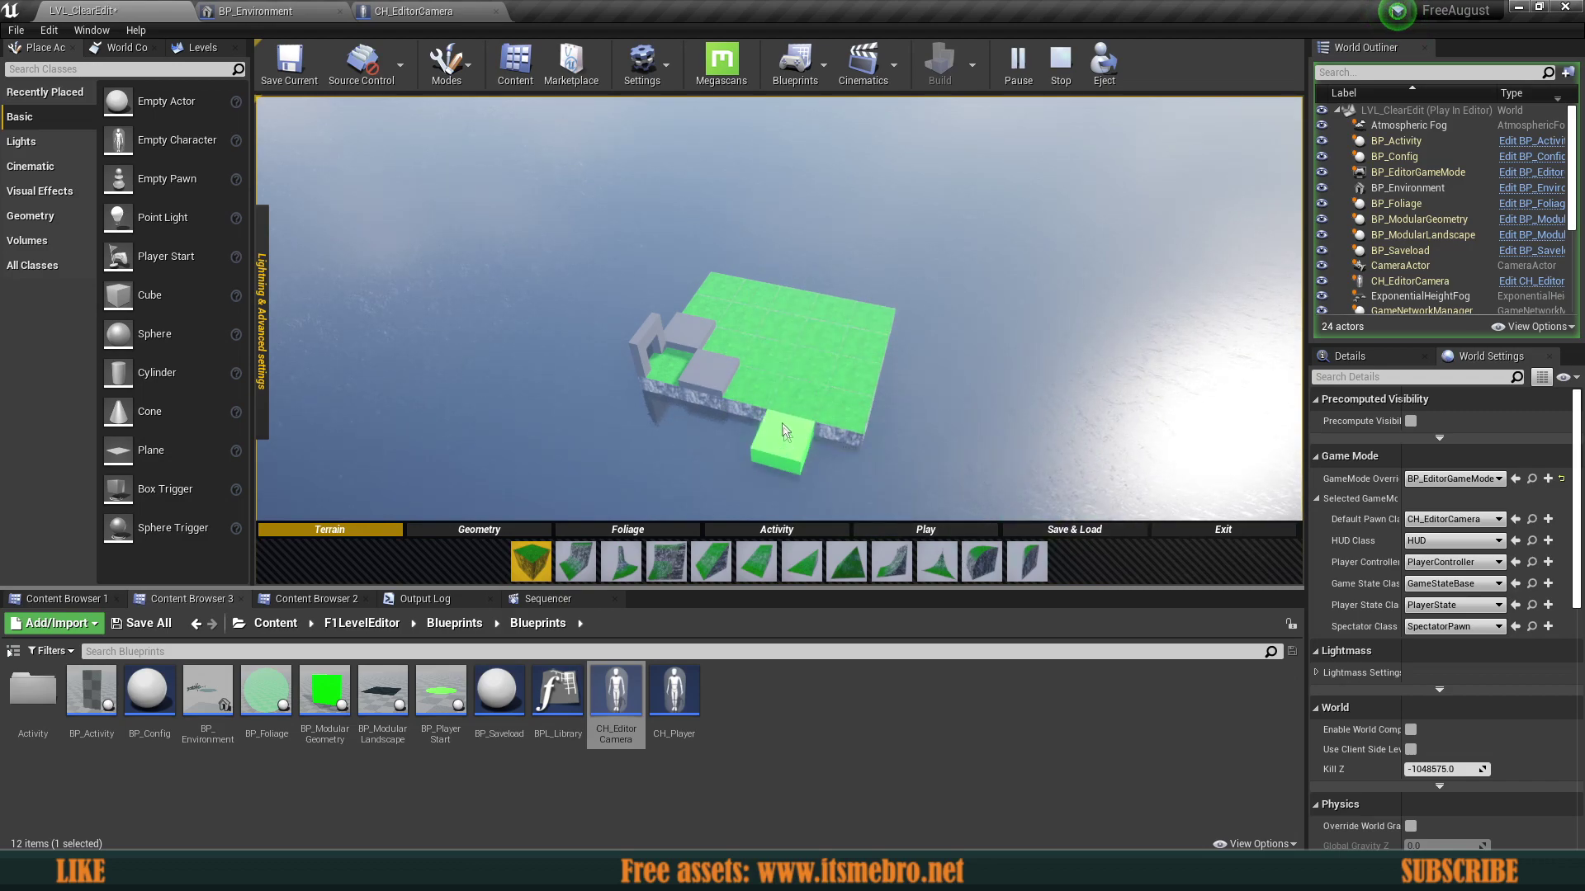
Step: Place rounded corner terrain pieces on the platform's open area, one of them raised near the back edge
click(846, 561)
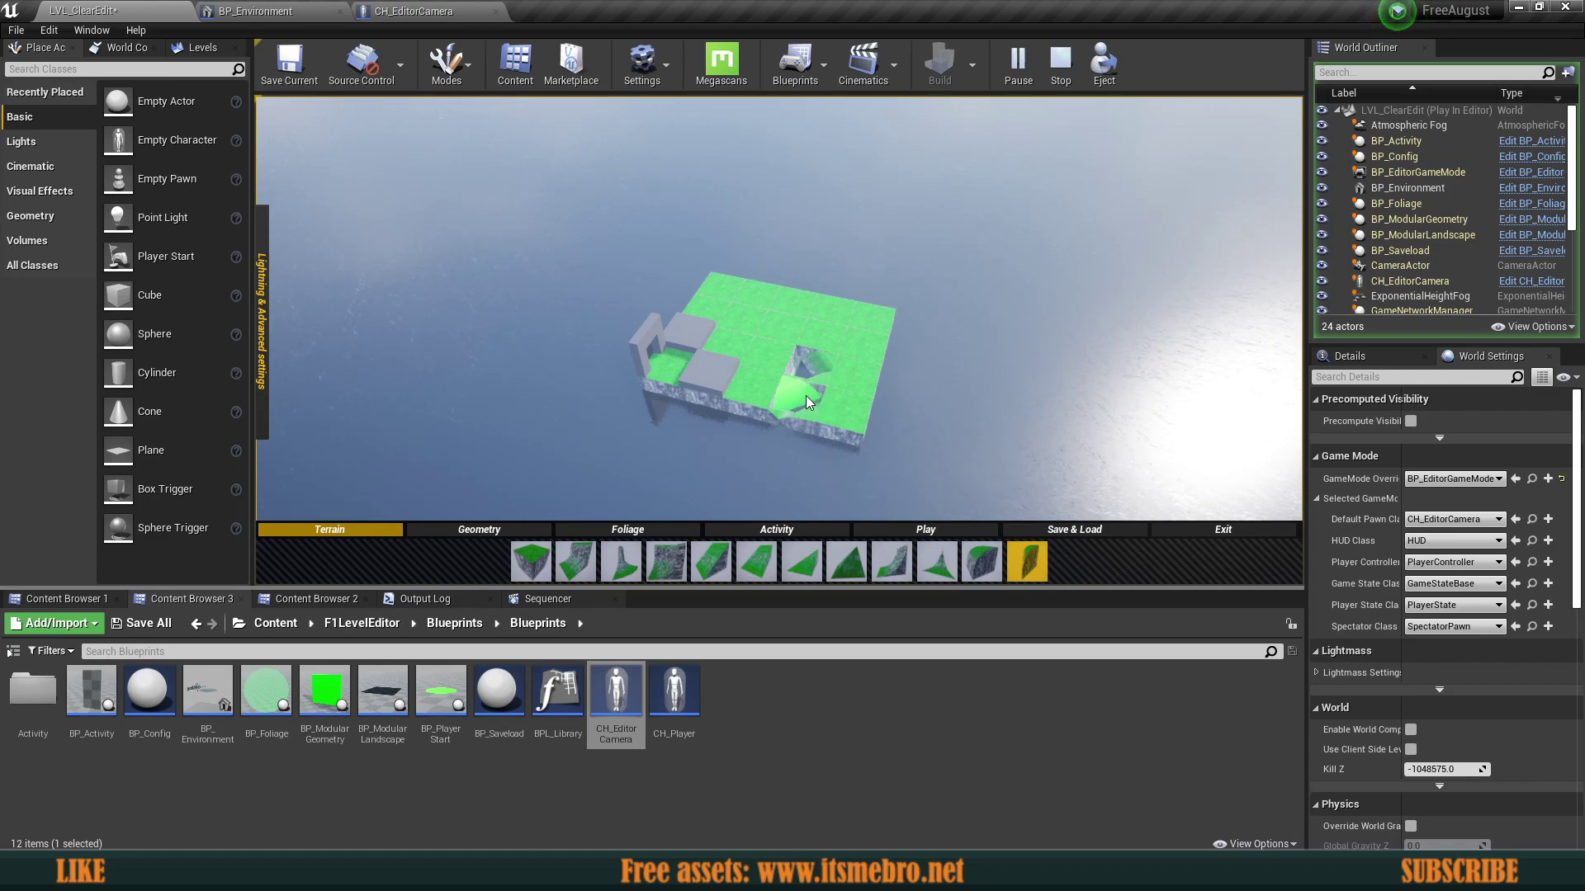
click(804, 369)
scroll(886, 416, up, 2)
key(w)
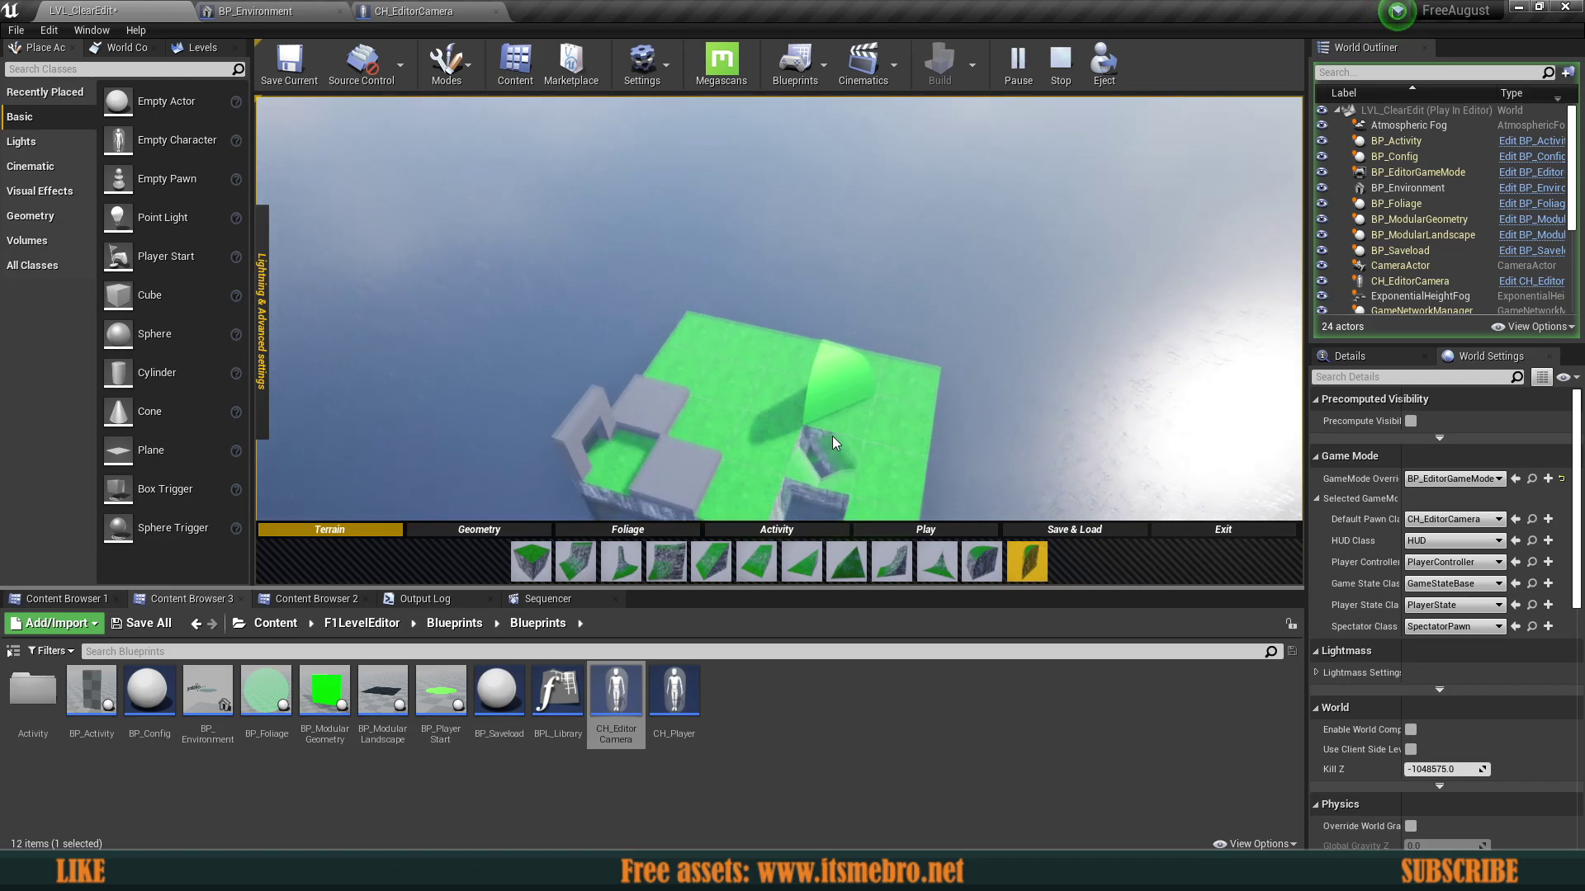
key(d)
key(s)
key(w)
key(s)
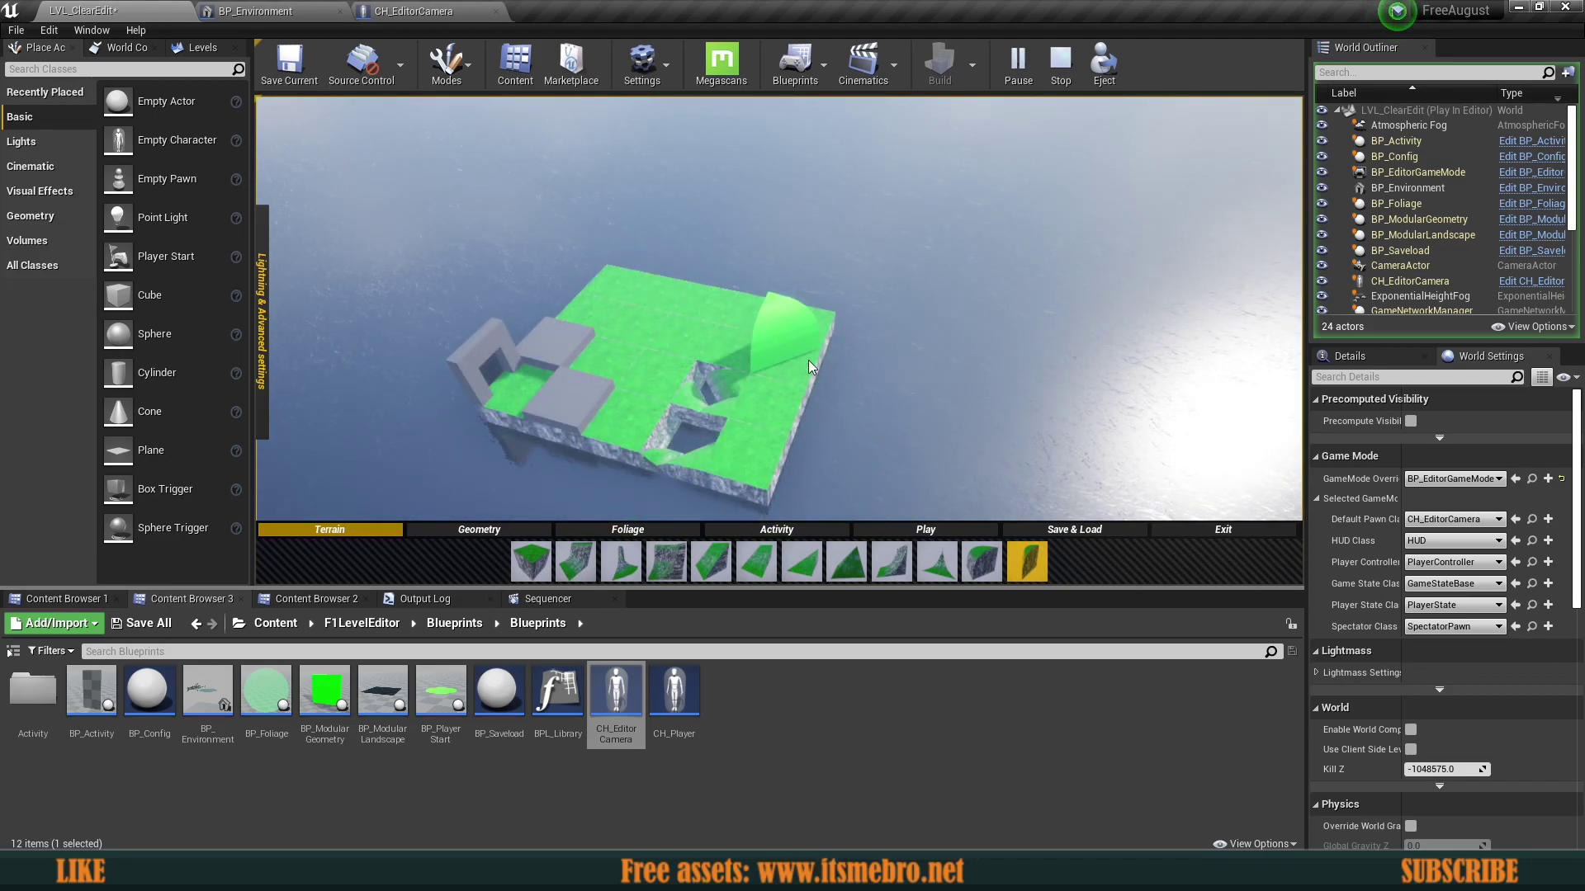
key(a)
click(820, 335)
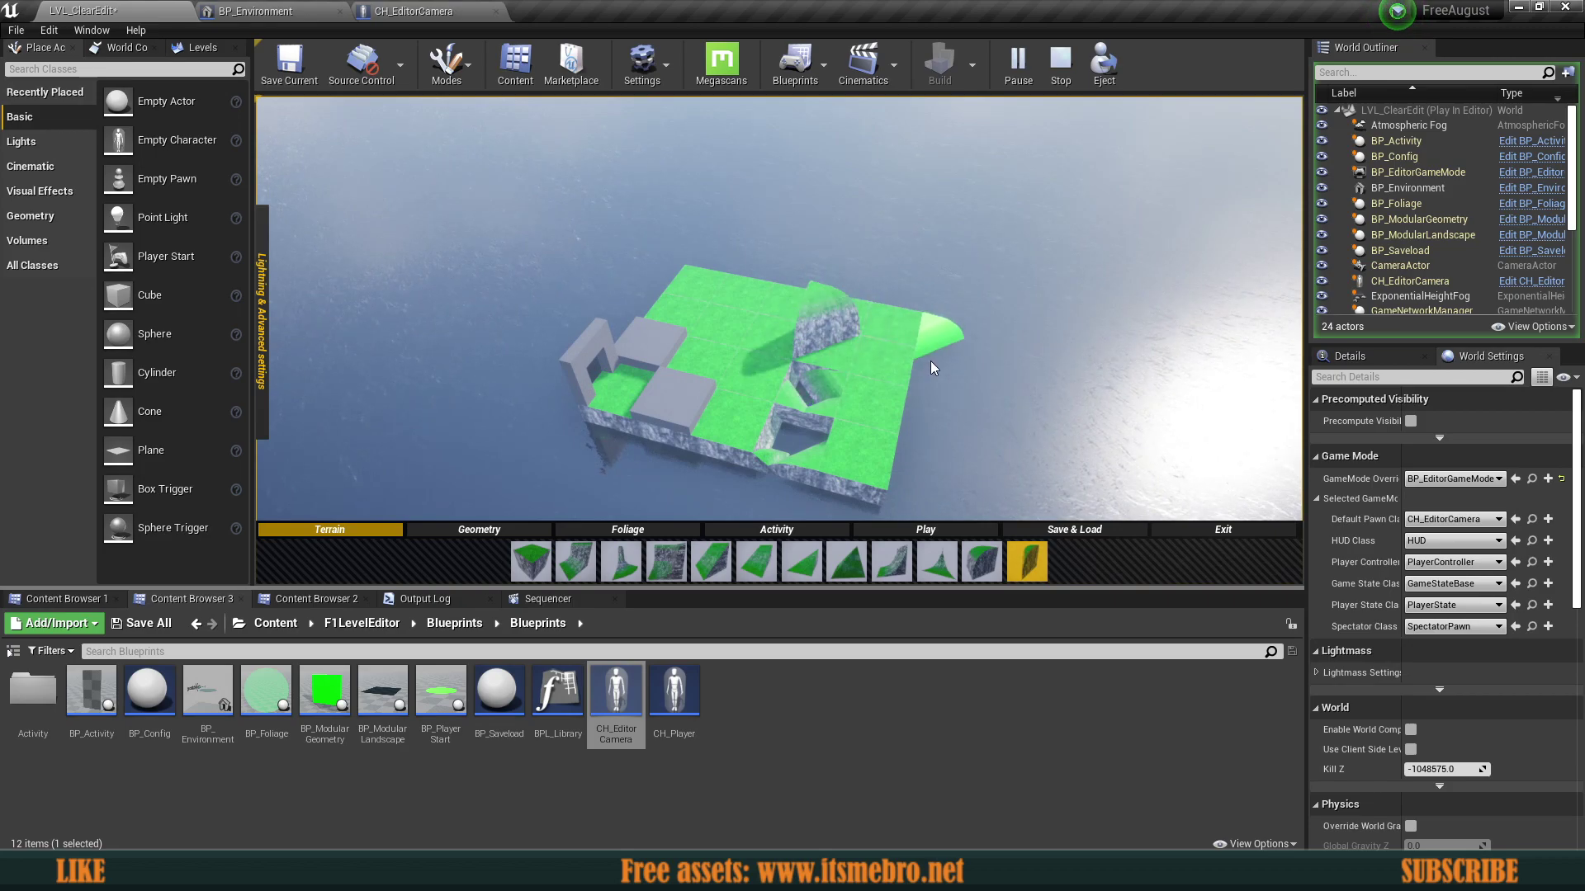
Step: Examine the platform with its geometry and rounded pieces from several angles
key(w)
key(a)
key(s)
right_drag(845, 396, 957, 388)
key(w)
key(w)
key(s)
mouse_move(813, 272)
middle_down()
mouse_move(734, 247)
mouse_move(809, 277)
middle_up()
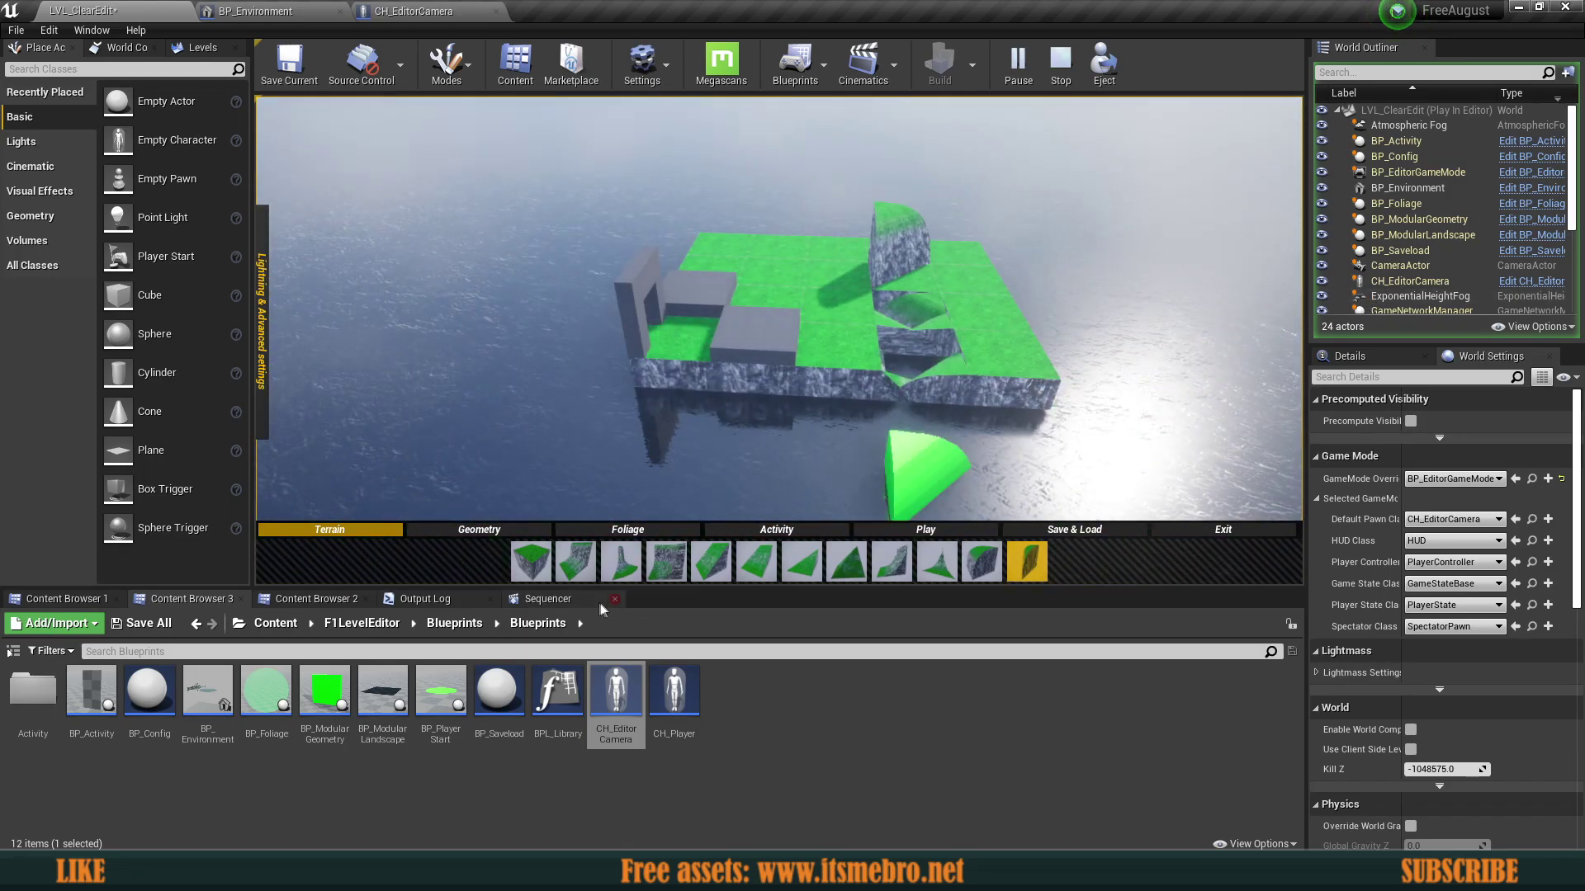
Step: Return to the Content root folder and stop the play session
click(271, 623)
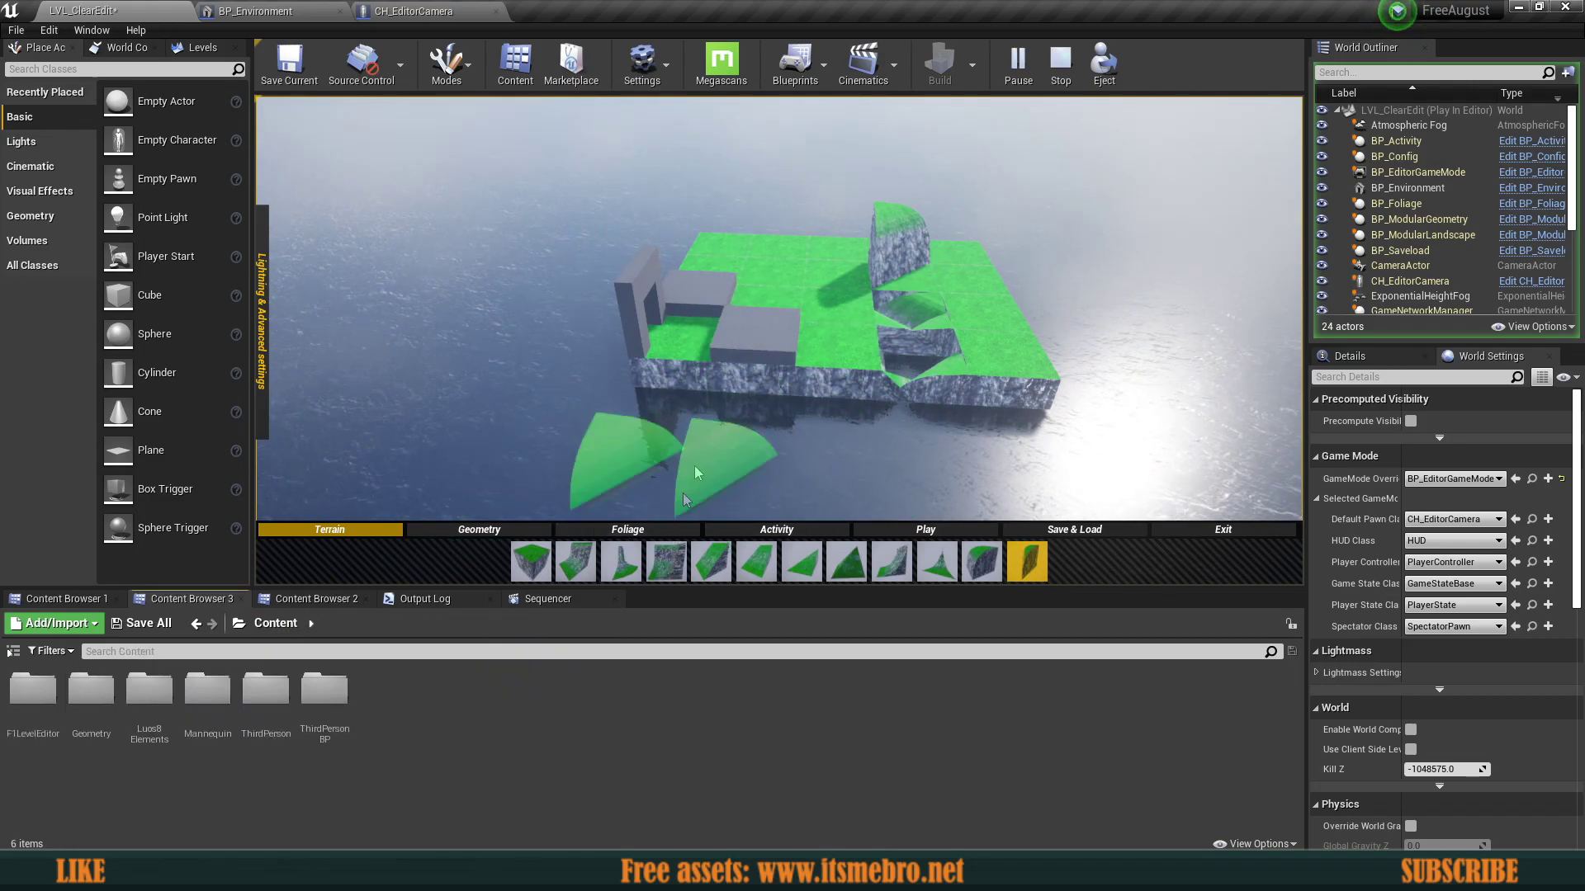
click(1060, 66)
right_drag(770, 410, 627, 437)
click(771, 410)
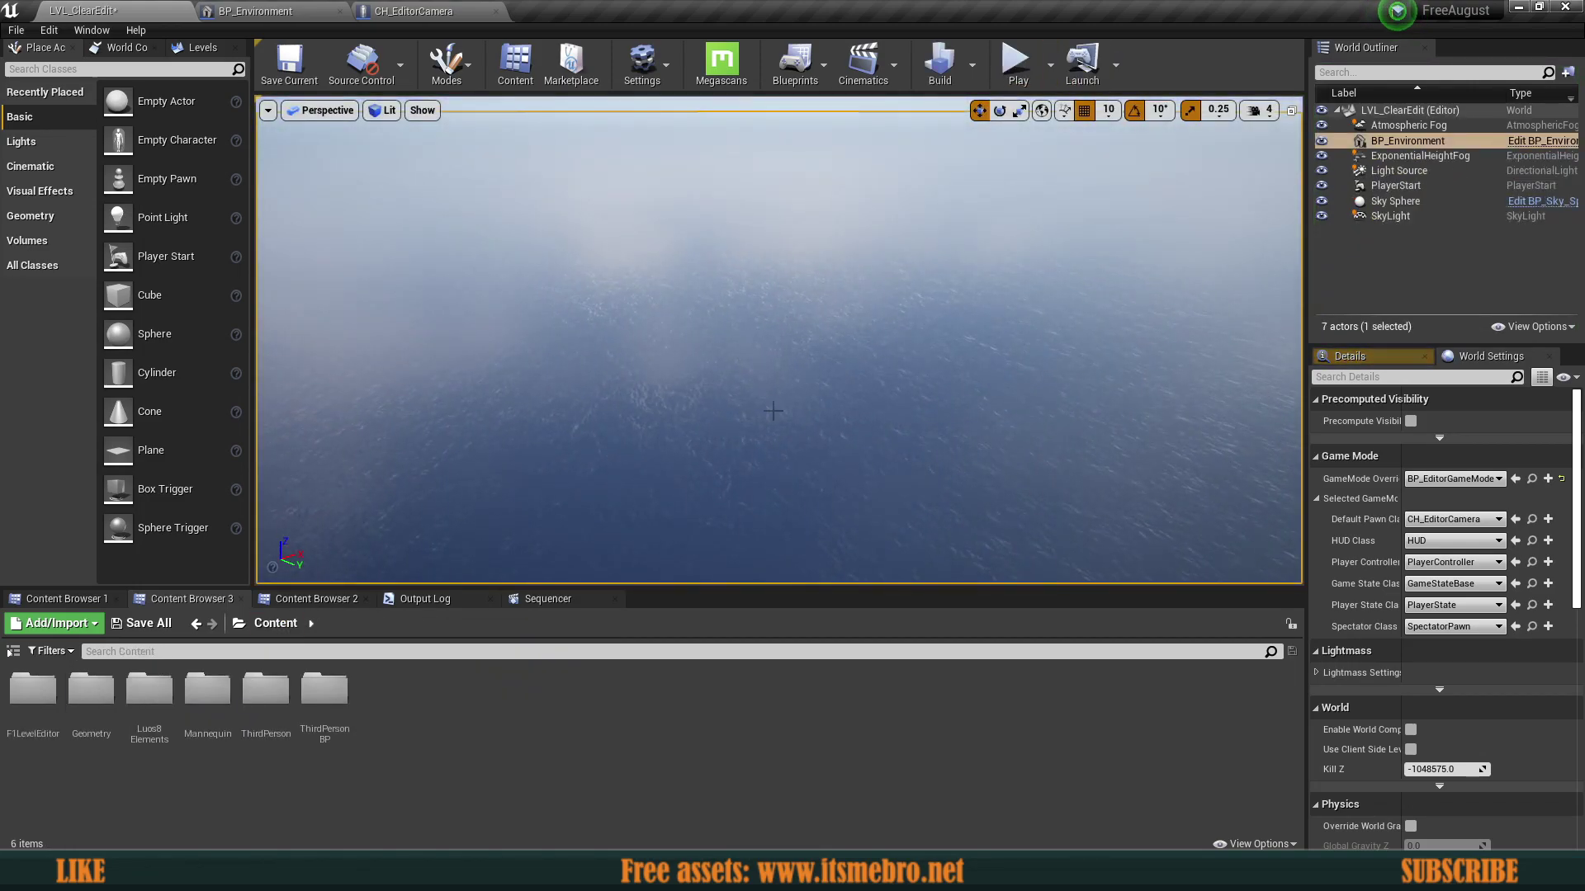
Step: Locate the water material MI_WaterLow used by BP_Environment and open it in the material instance editor
click(1380, 358)
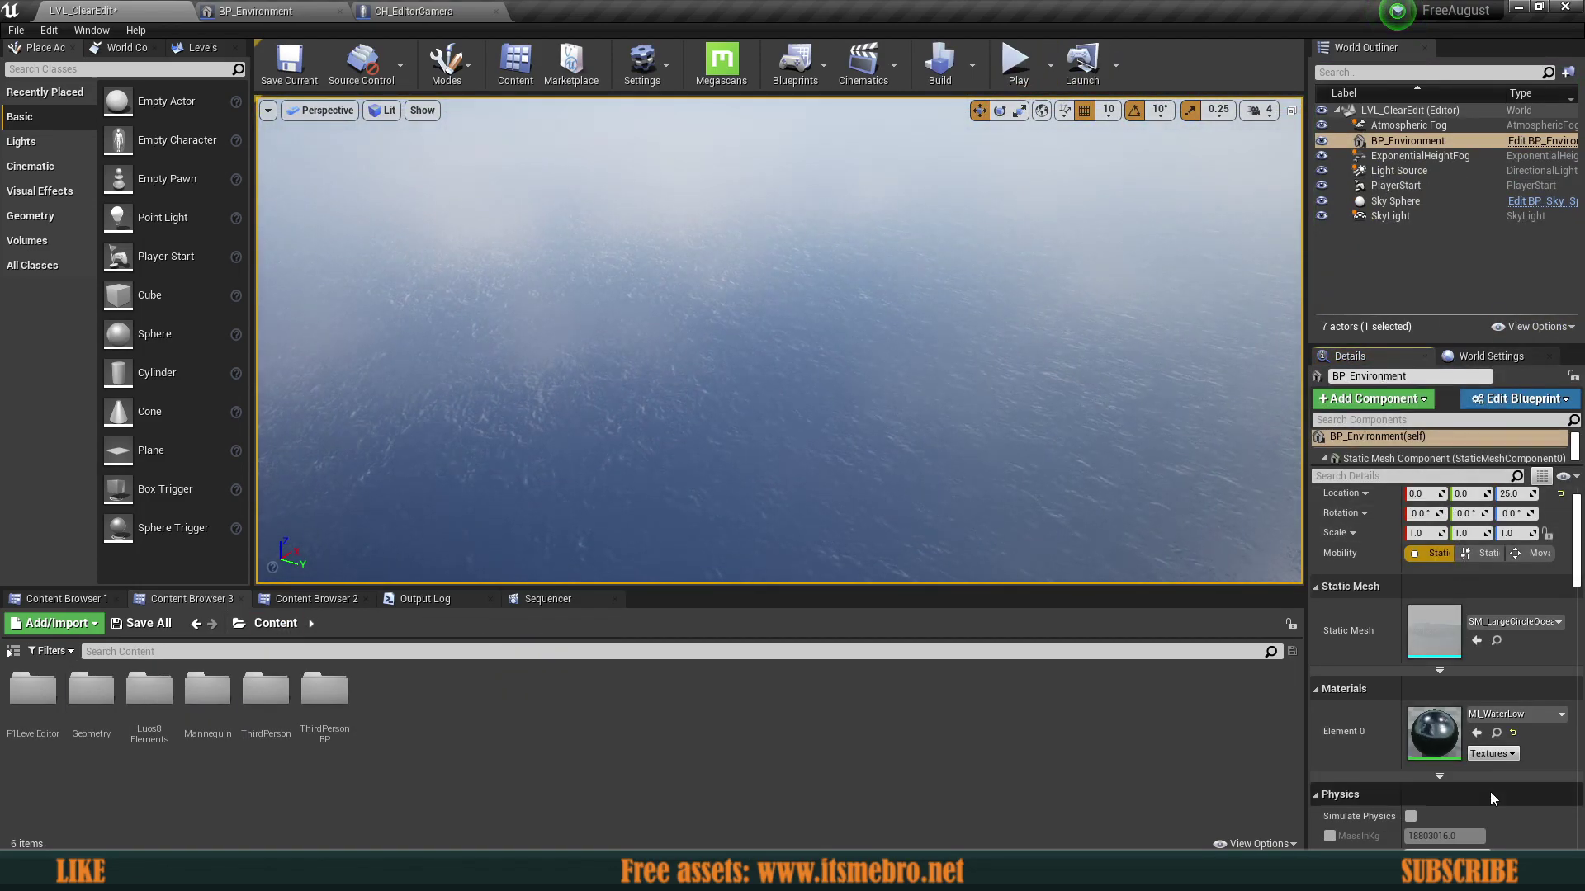
scroll(1489, 790, down, 2)
click(1501, 682)
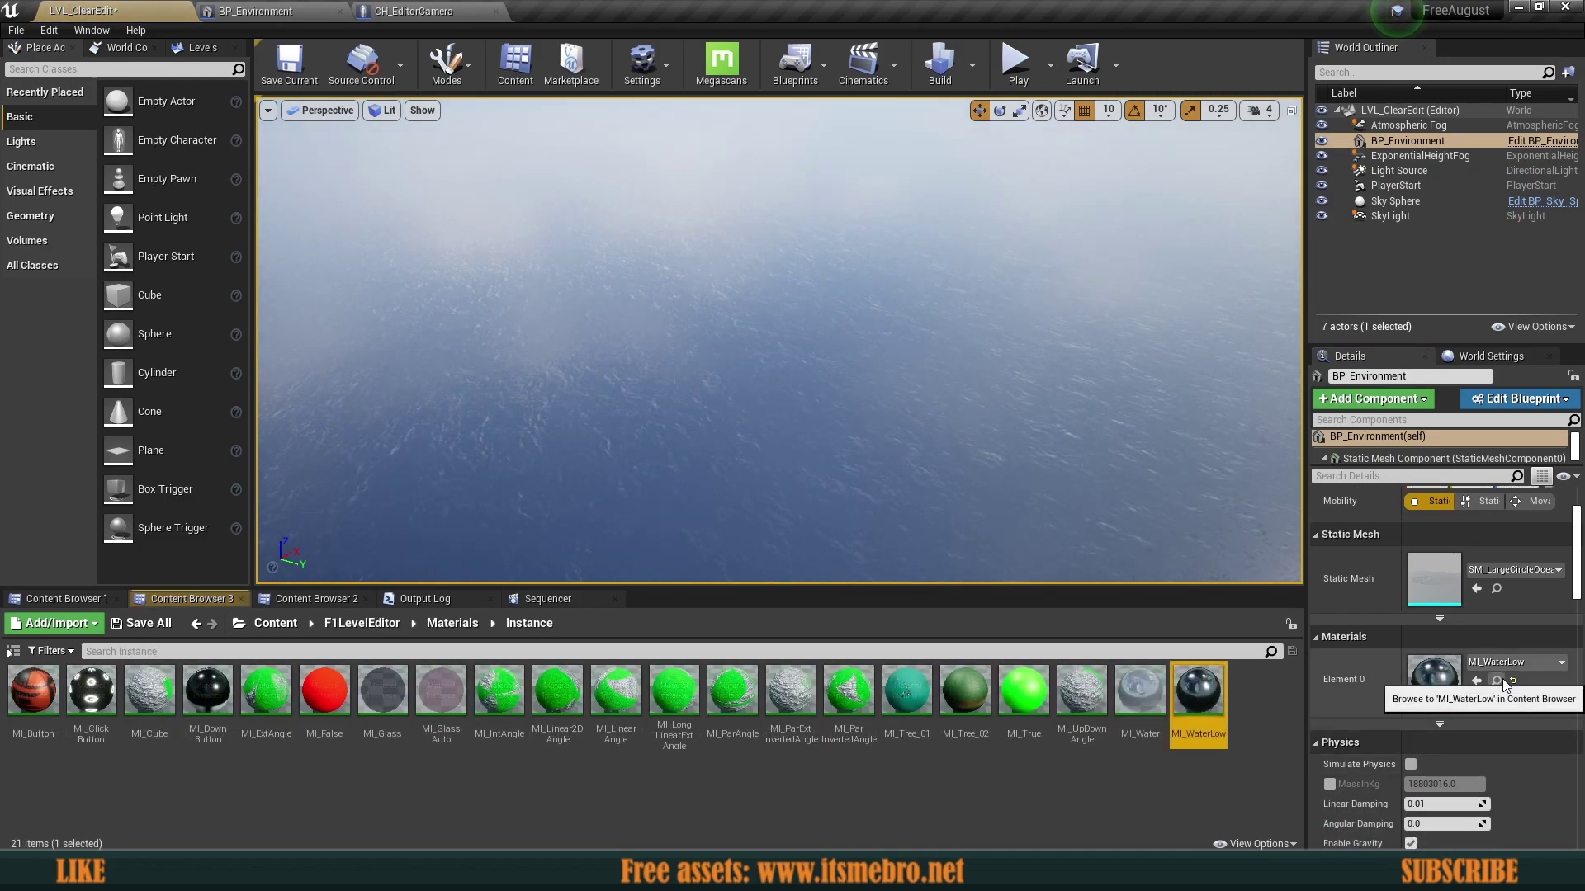
double_click(1198, 688)
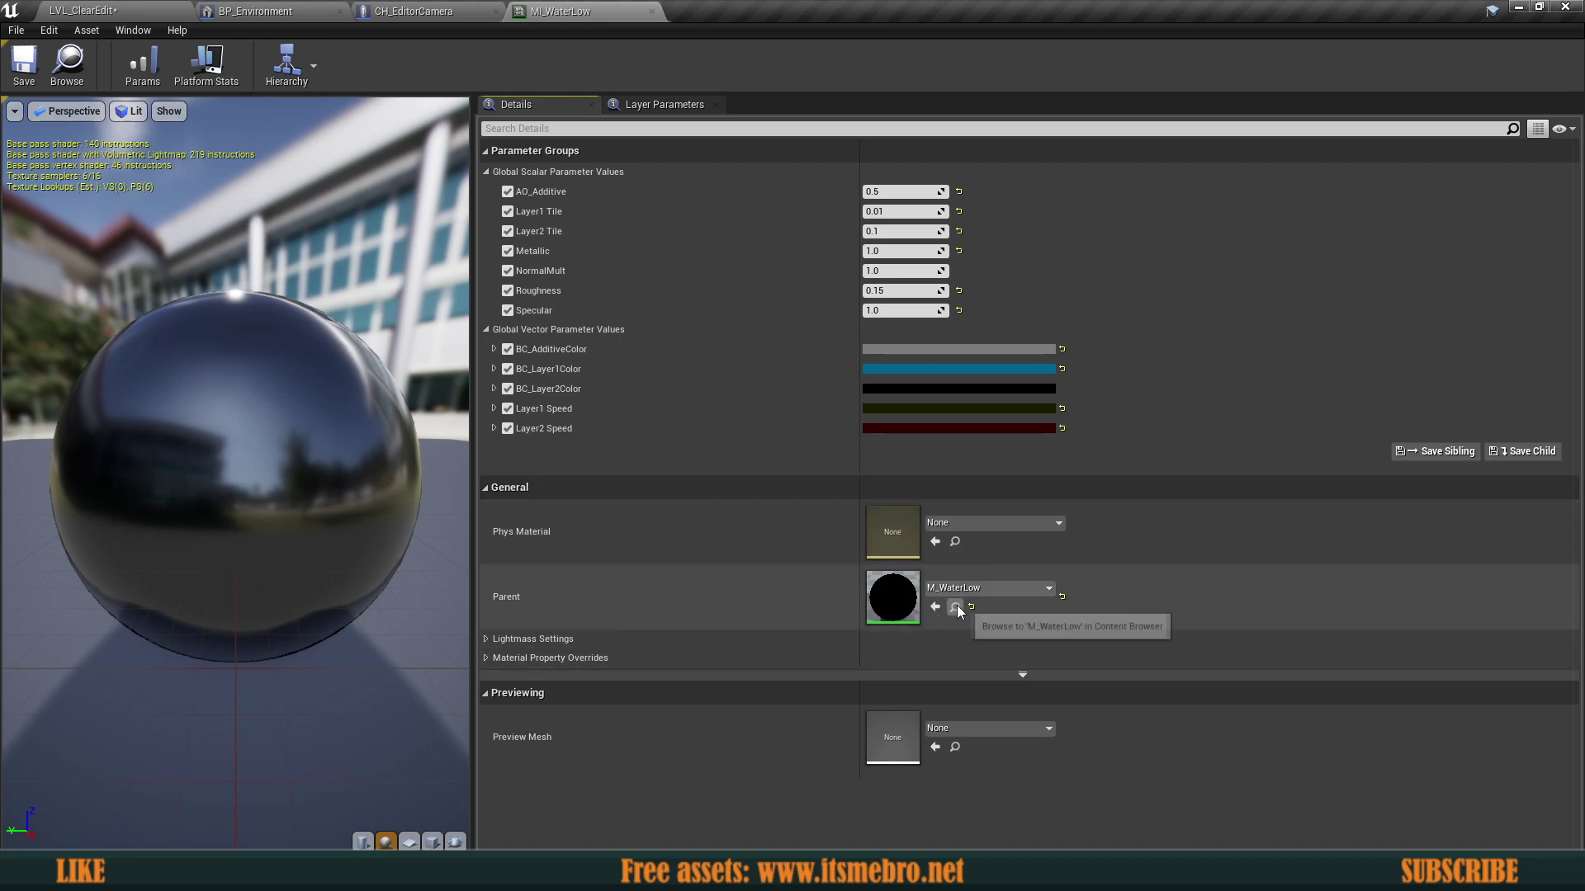
Step: Open the parent material M_WaterLow and examine its node graph with the UV, Normal, BC and AO groups
click(956, 608)
double_click(970, 693)
scroll(1035, 377, down, 7)
right_drag(965, 376, 1072, 423)
scroll(1072, 423, up, 3)
scroll(584, 382, up, 5)
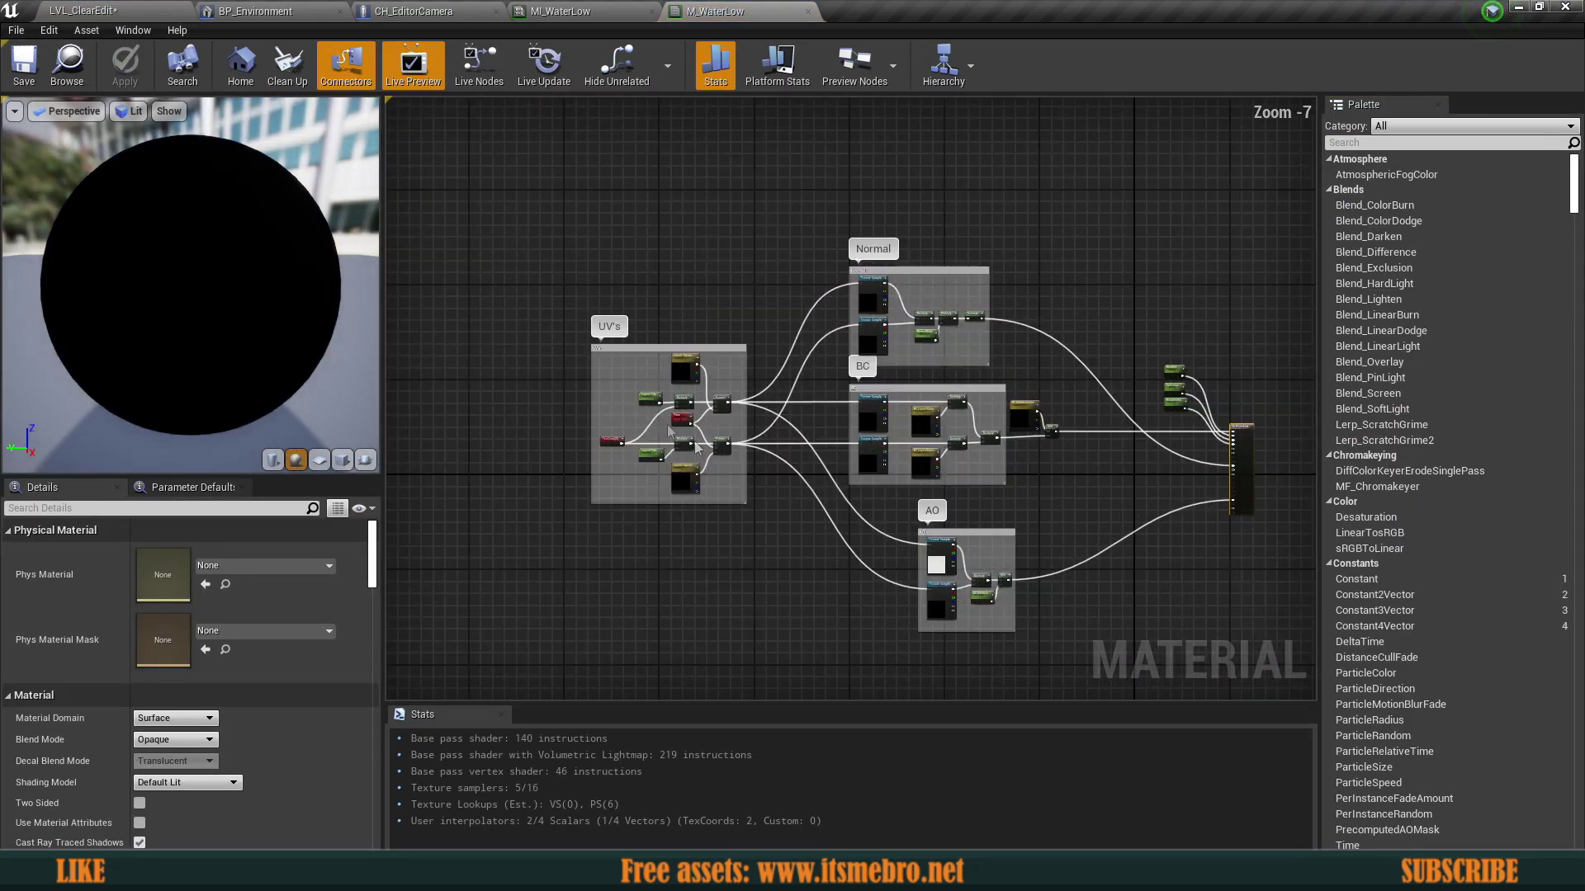
Step: Examine the UV's group of M_WaterLow with its layer speed, tile, Multiply and Panner nodes
click(961, 528)
right_drag(961, 528, 760, 416)
click(767, 277)
right_drag(766, 277, 831, 298)
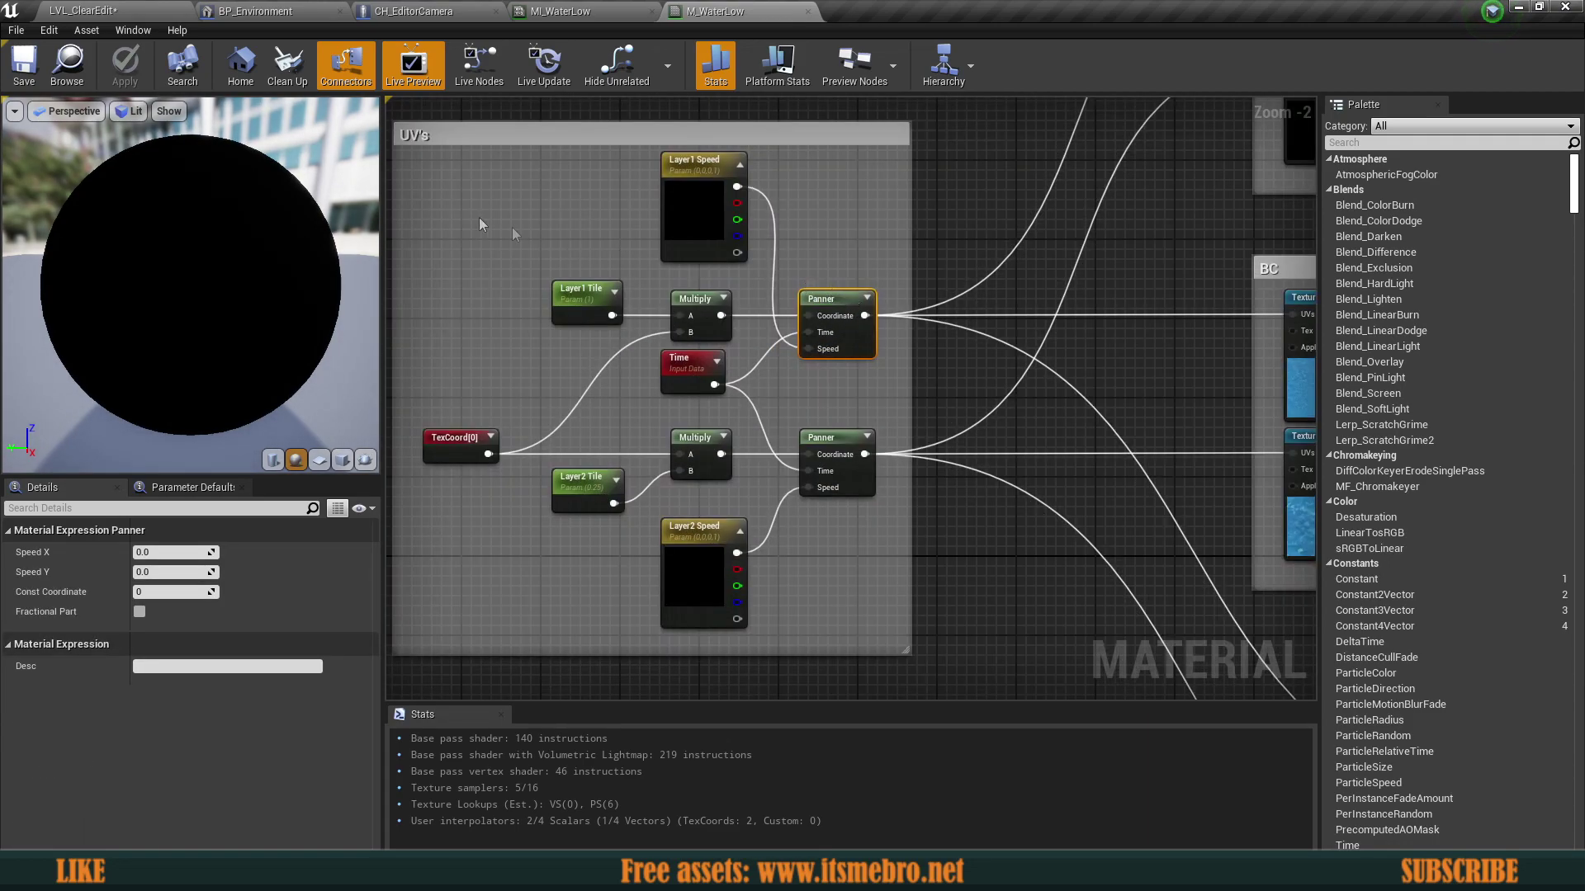
drag(434, 180, 821, 562)
click(821, 562)
click(696, 555)
click(856, 558)
Step: Inspect the Normal group's texture samples and follow its Multiply and Saturate nodes towards the material output
right_drag(954, 514, 415, 520)
click(755, 367)
right_drag(735, 358, 732, 640)
click(842, 437)
right_drag(980, 474, 644, 350)
scroll(645, 352, down, 1)
scroll(675, 259, up, 3)
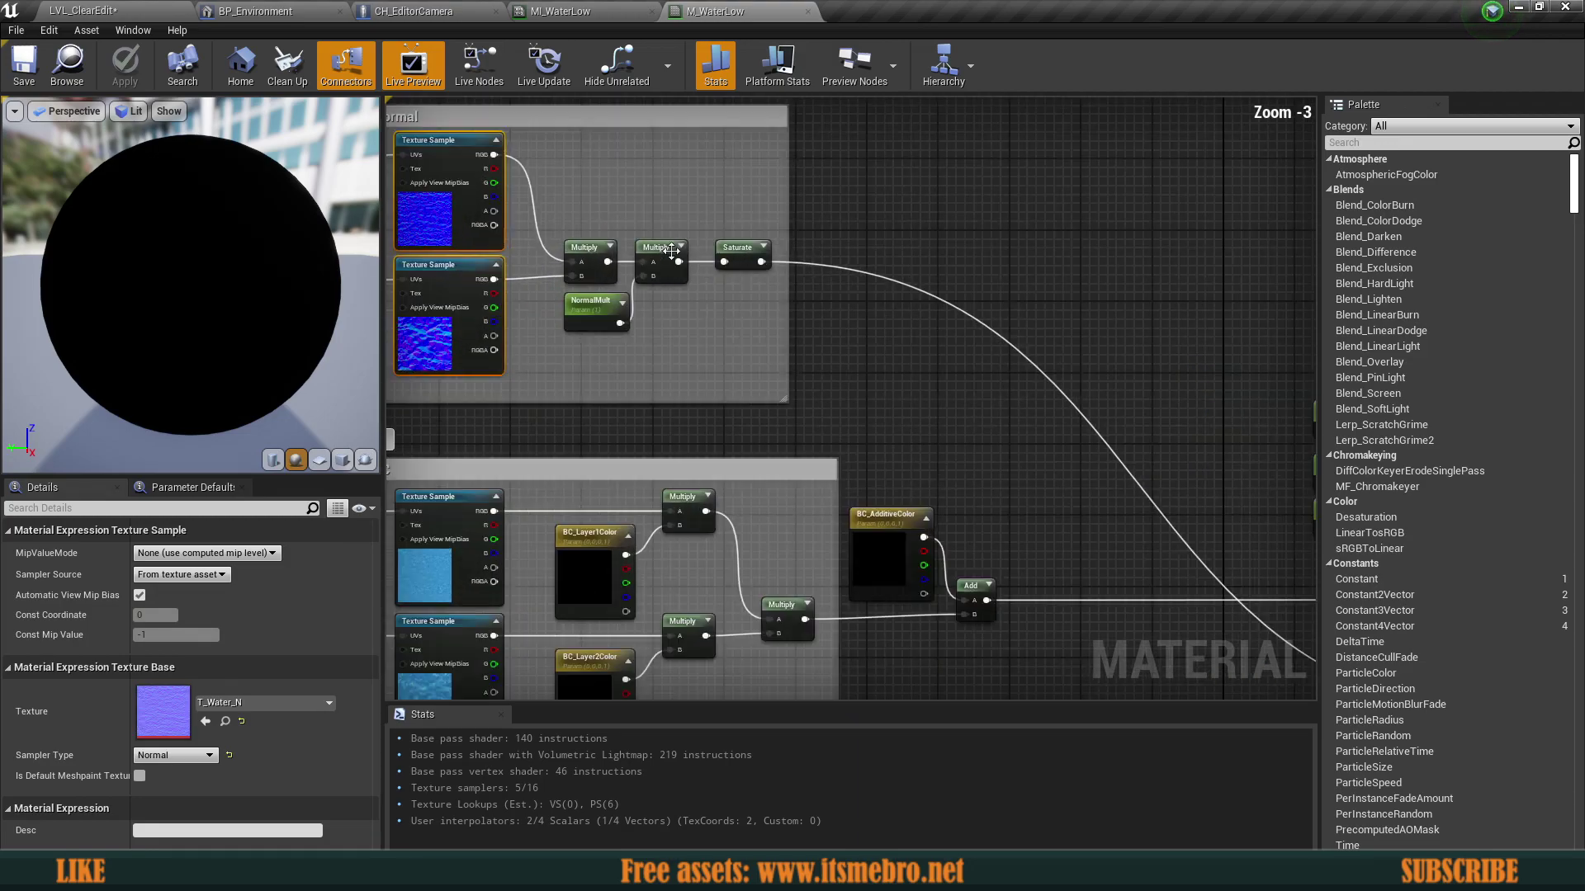
click(753, 256)
scroll(752, 255, down, 3)
right_drag(966, 380, 569, 243)
click(735, 438)
Step: Select the two texture samples in the BC group to inspect the water's base color textures
right_drag(662, 433, 1206, 439)
right_drag(617, 327, 903, 422)
scroll(677, 363, up, 1)
drag(769, 384, 881, 531)
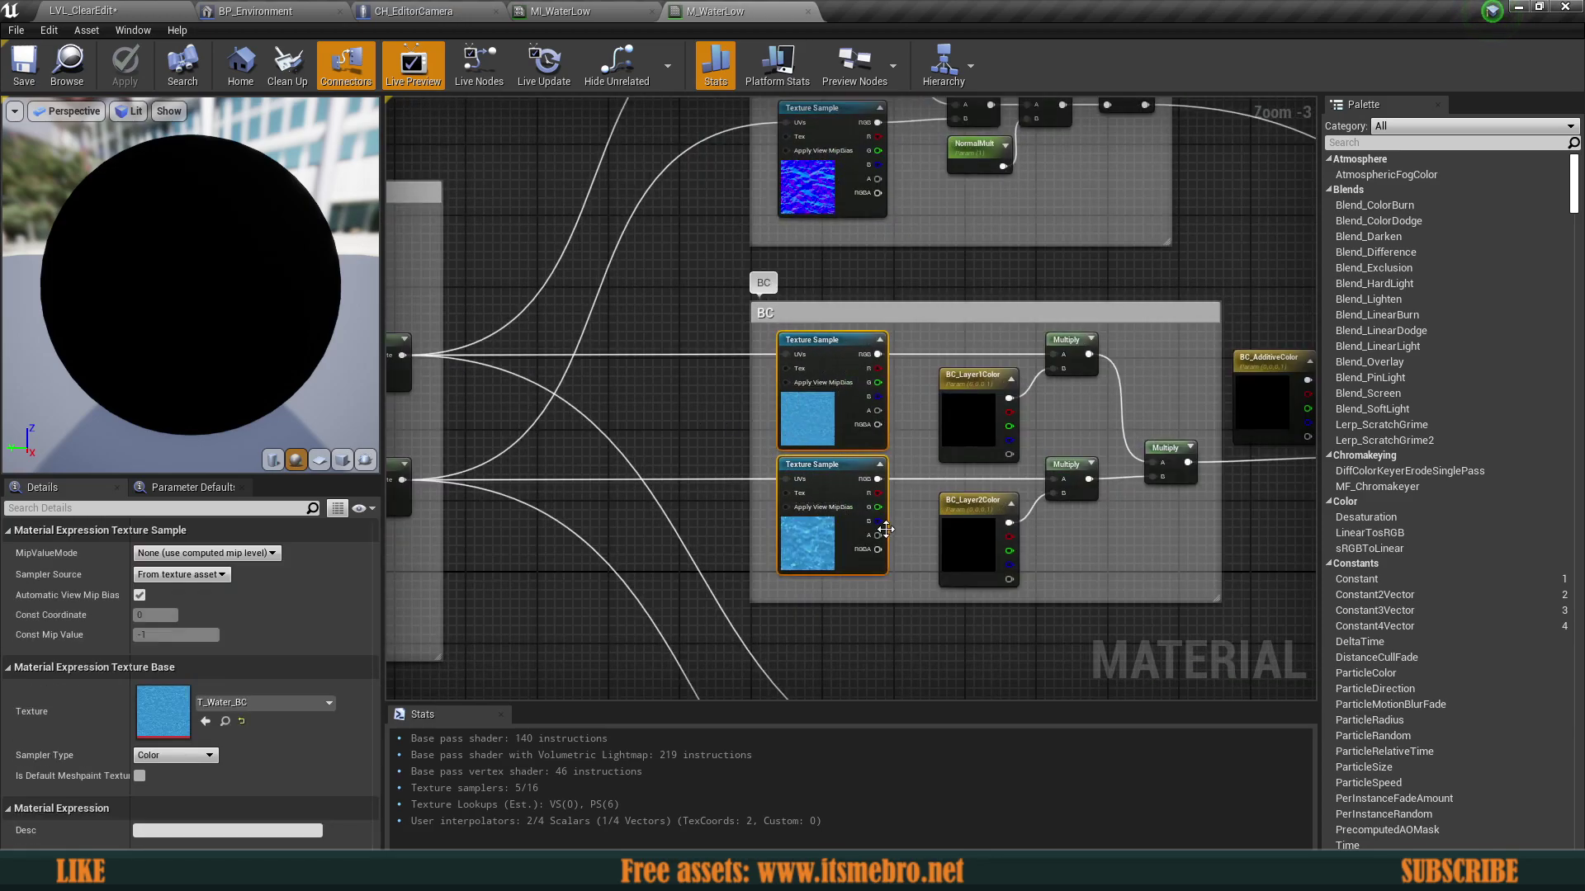
Step: Inspect the AO group's texture samples and additive node, ending with an overview of the whole material graph
right_drag(1086, 654, 696, 336)
scroll(697, 336, down, 1)
scroll(739, 425, up, 2)
drag(561, 505, 627, 636)
click(795, 392)
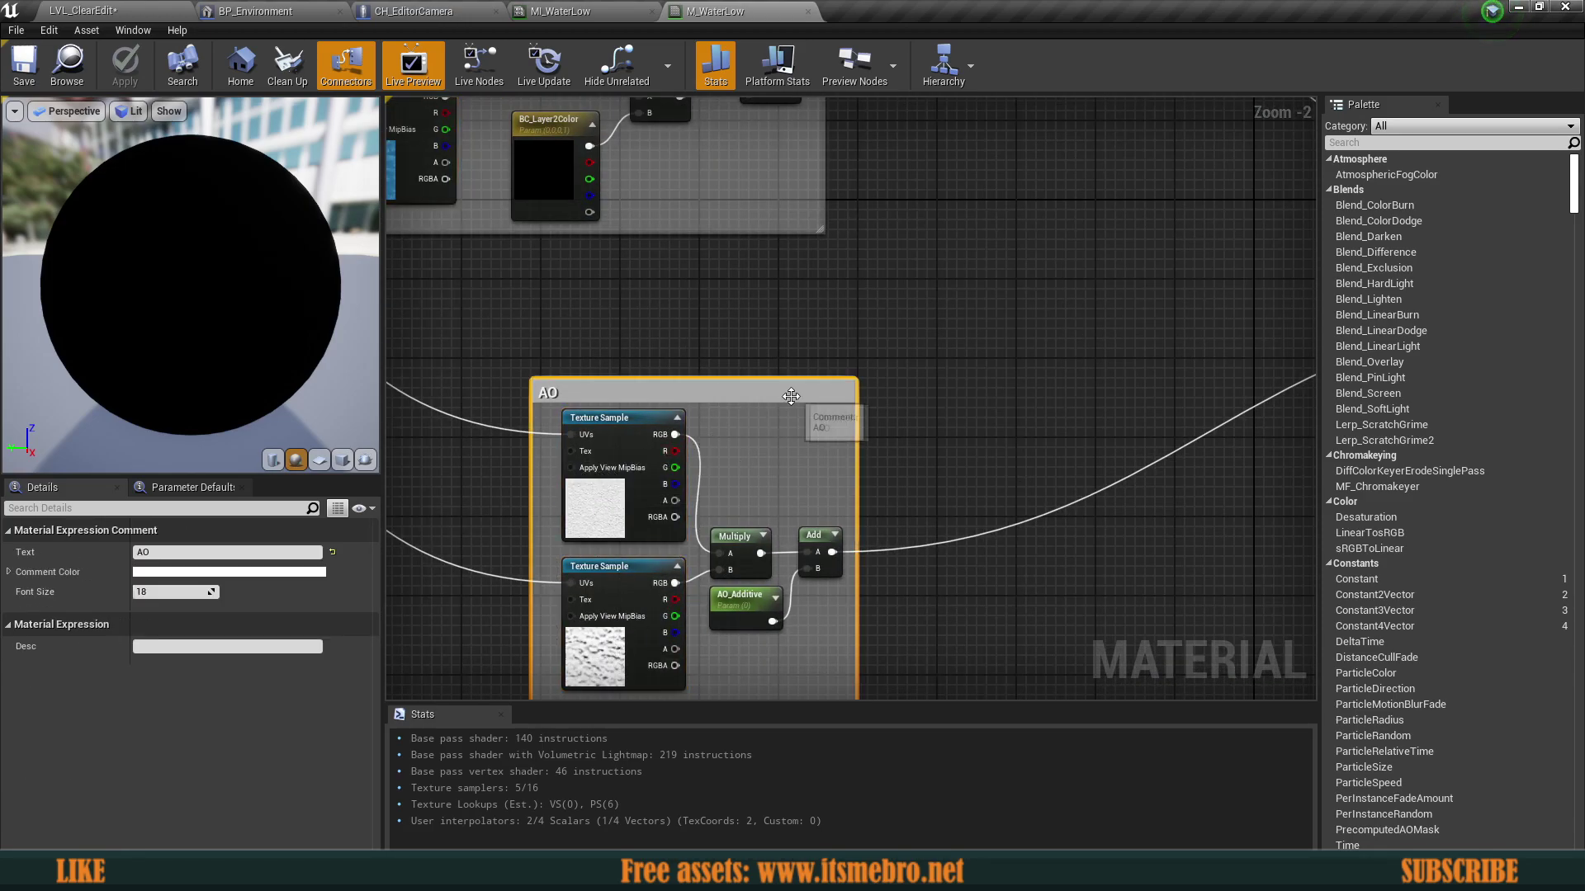
scroll(795, 392, down, 5)
right_drag(795, 392, 796, 584)
click(901, 330)
scroll(901, 330, up, 3)
right_drag(855, 444, 1074, 171)
scroll(1073, 170, down, 2)
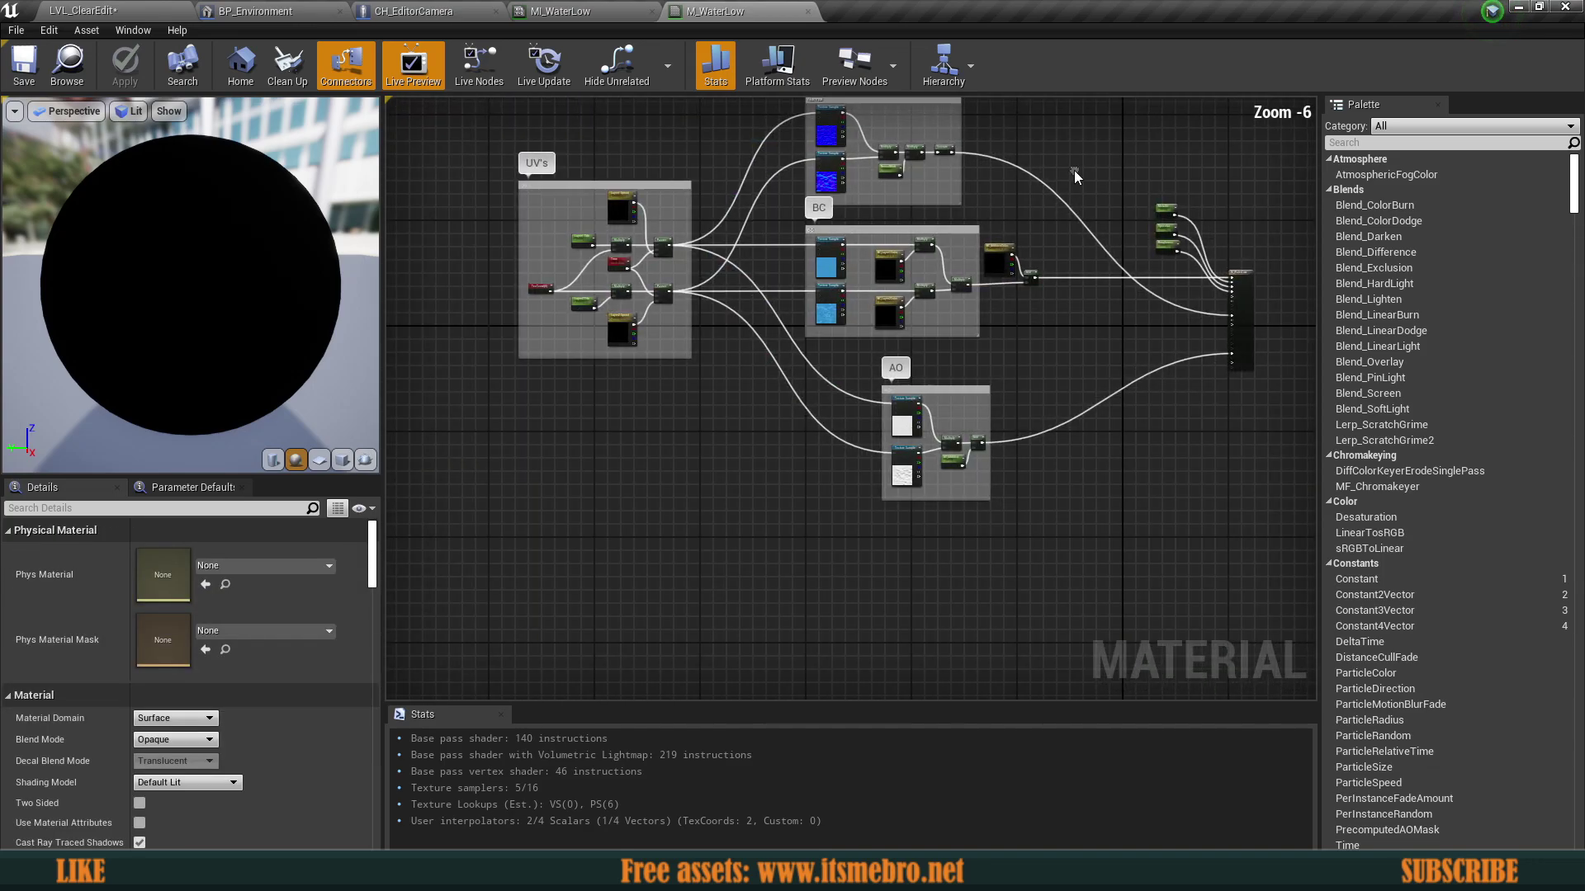
Step: Return to the LVL_ClearEdit level, examine the water surface from several angles, and switch back to the BP_Environment blueprint
click(80, 9)
right_drag(779, 340, 924, 371)
right_drag(665, 380, 664, 289)
right_drag(664, 380, 666, 344)
key(Escape)
right_drag(788, 300, 462, 372)
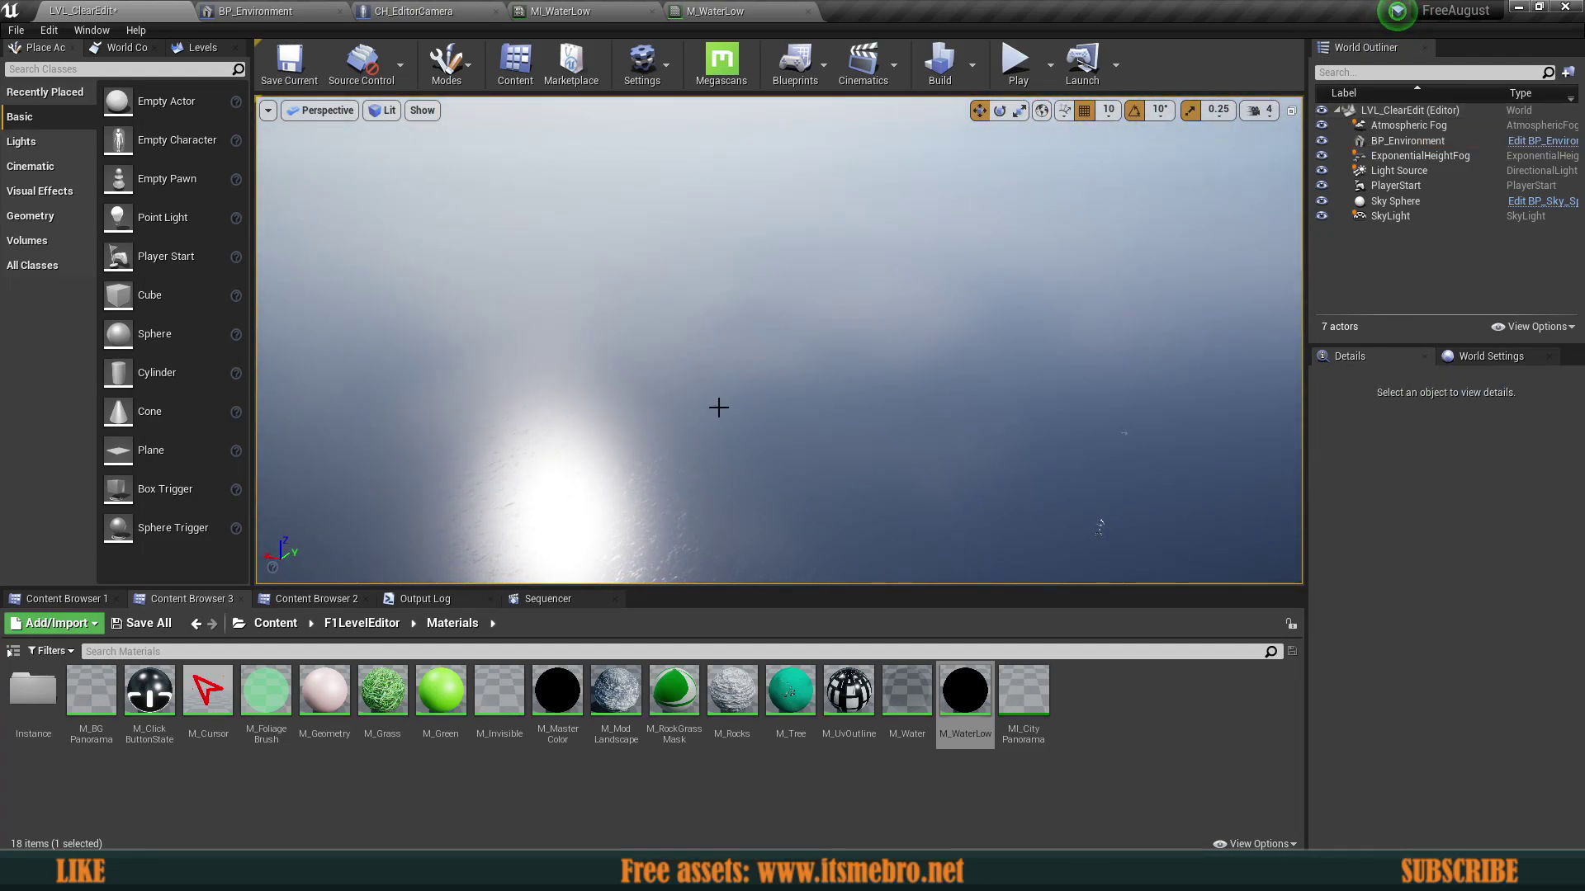
click(264, 10)
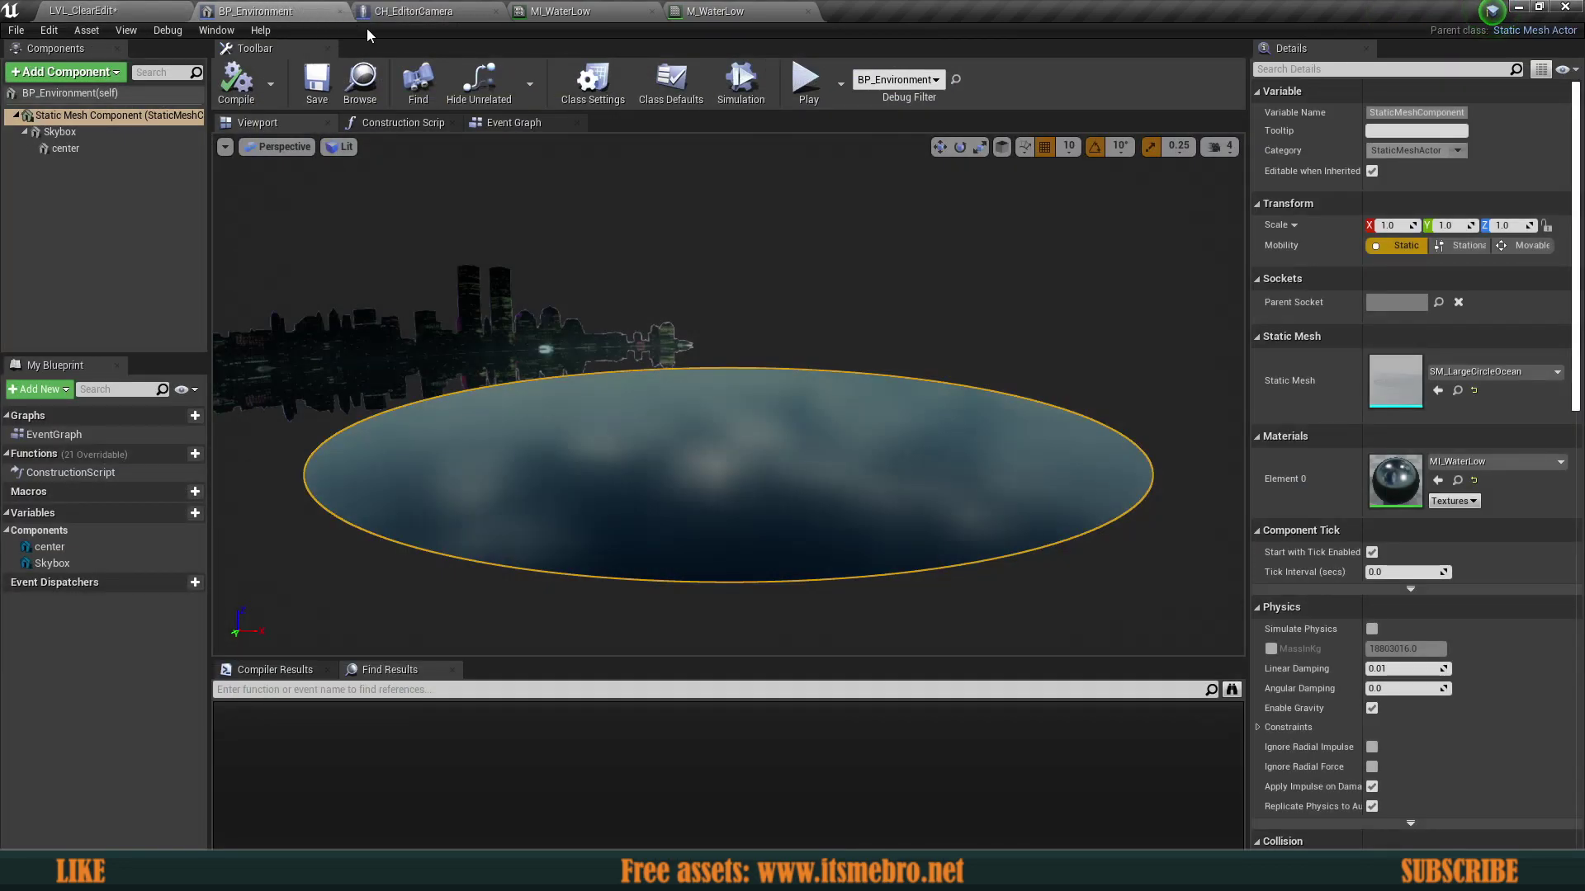